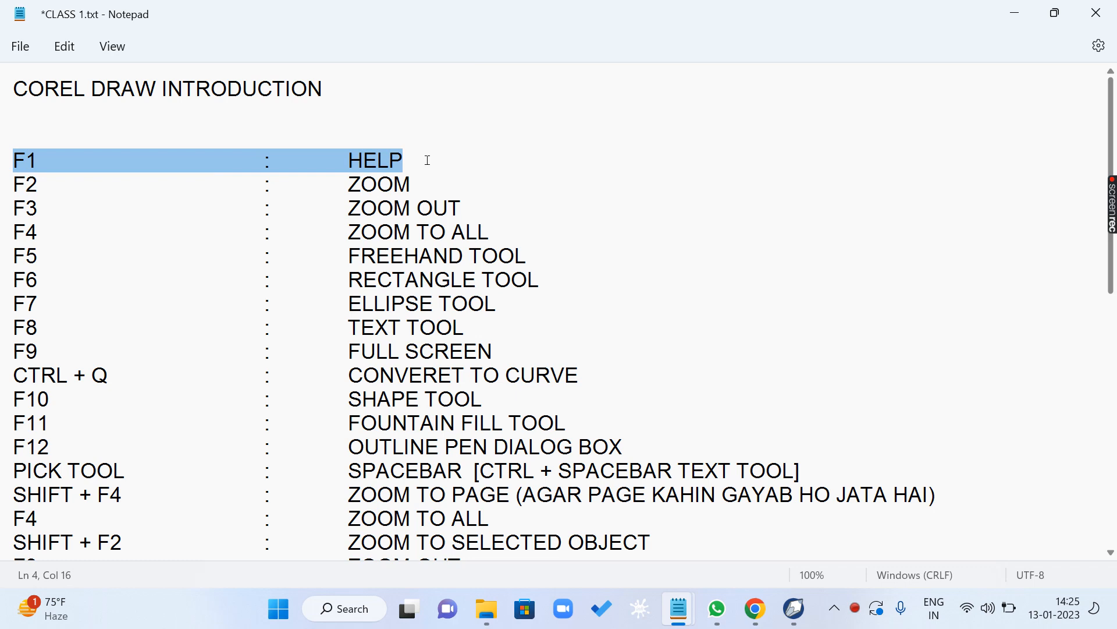
- Switch to CorelDRAW, open Help at the topic on applying a uniform fill, and view the color palette definition
click(794, 608)
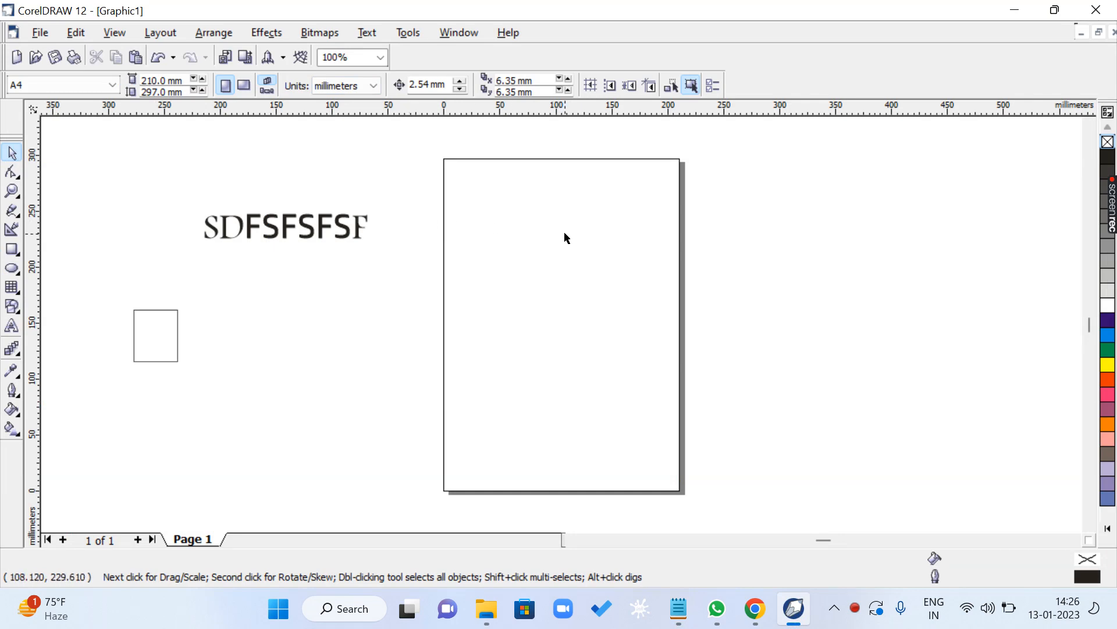
key(F1)
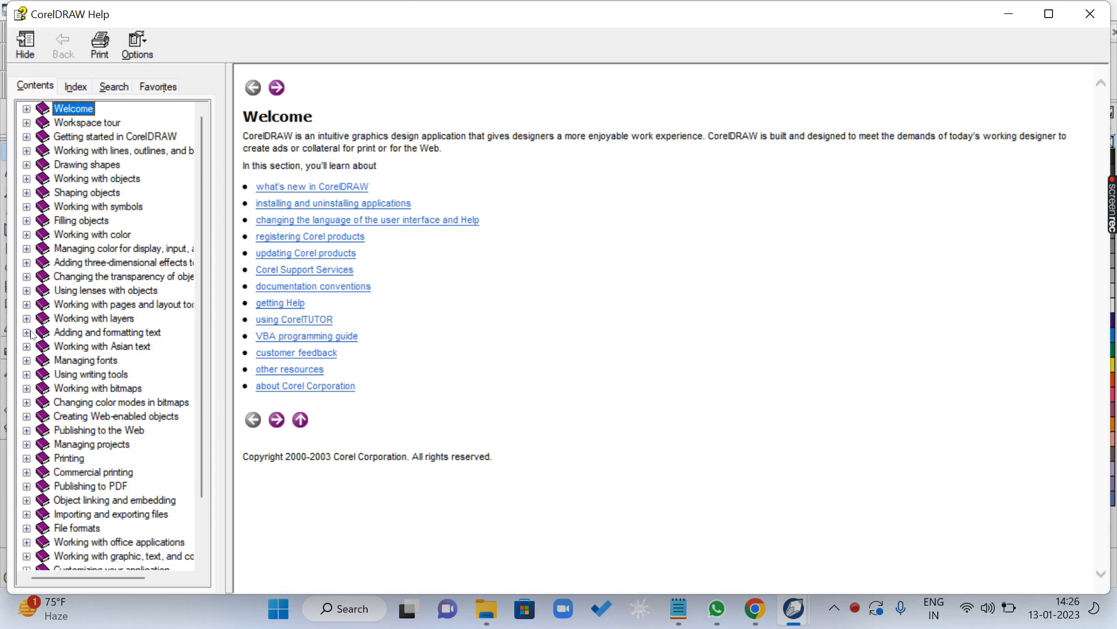
click(27, 222)
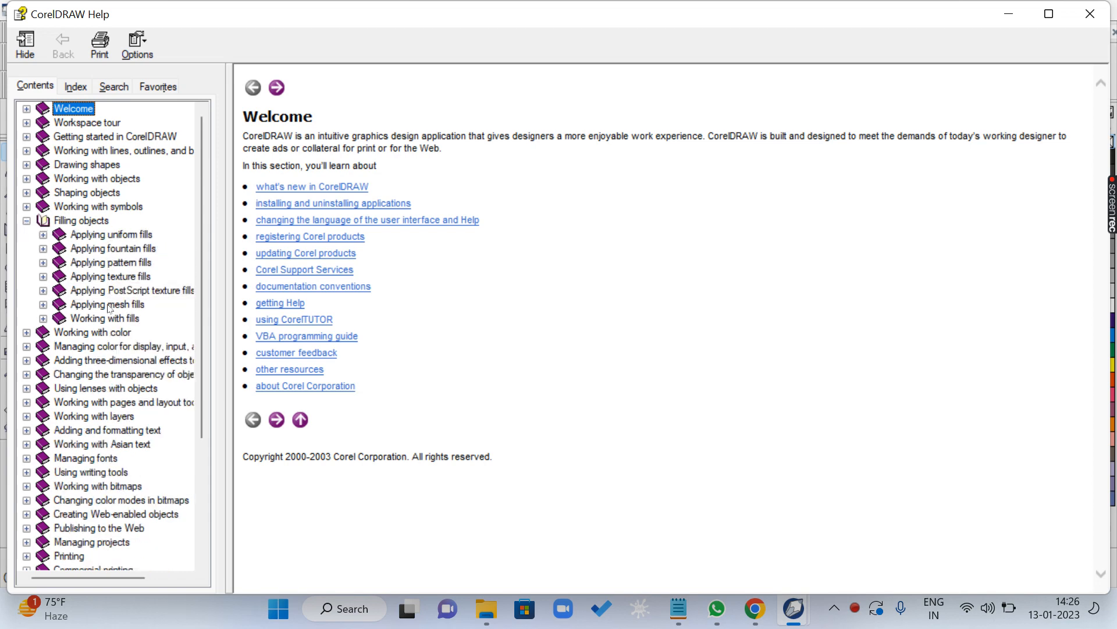
click(43, 235)
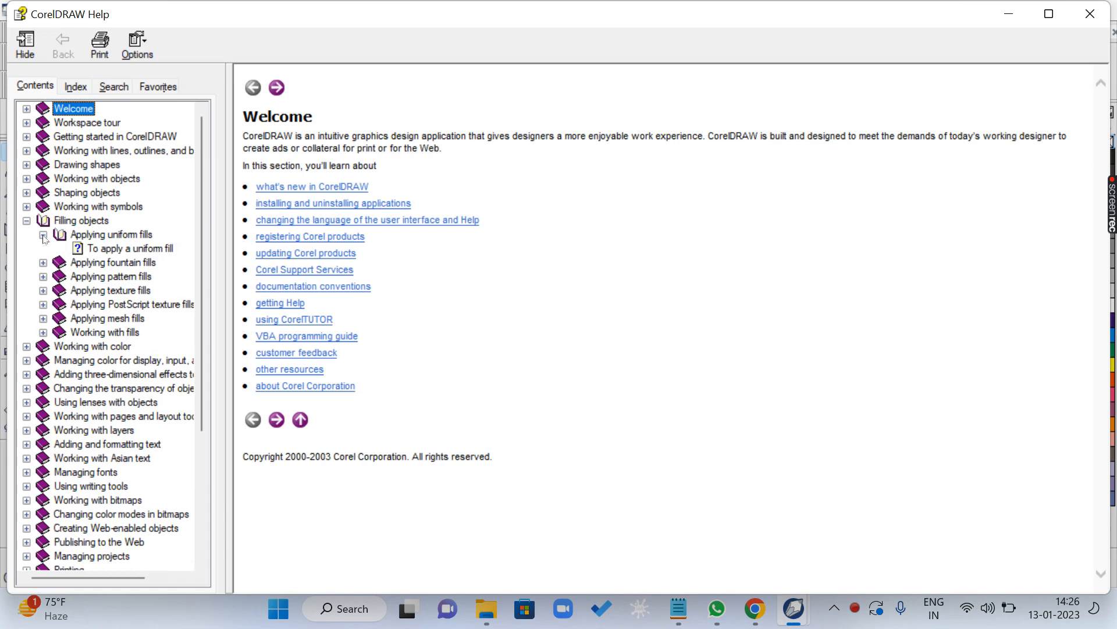
click(122, 250)
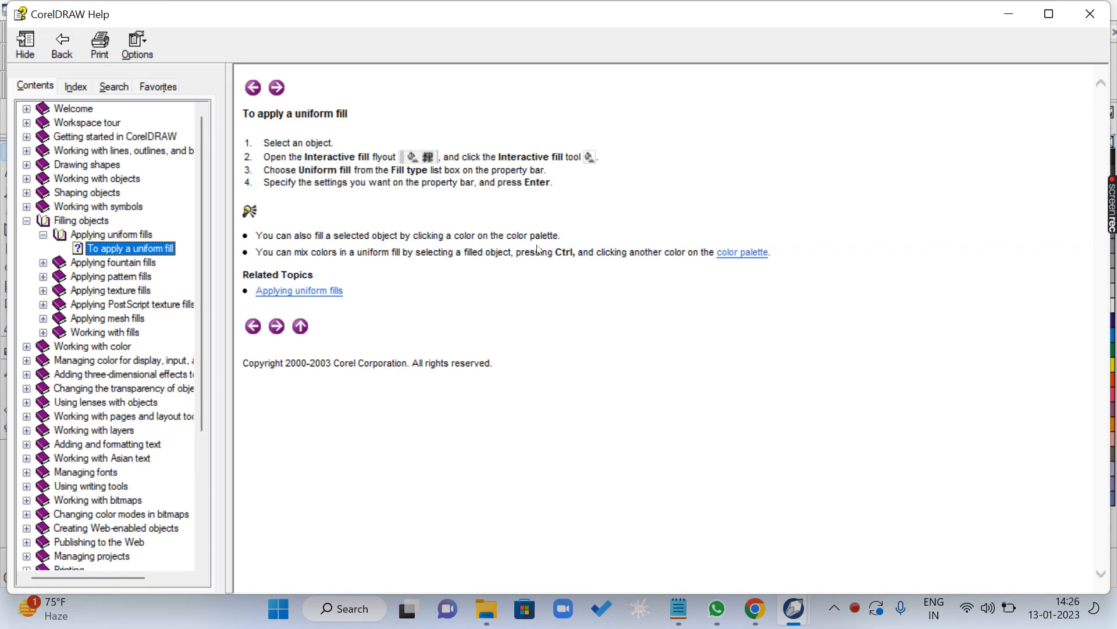
click(742, 255)
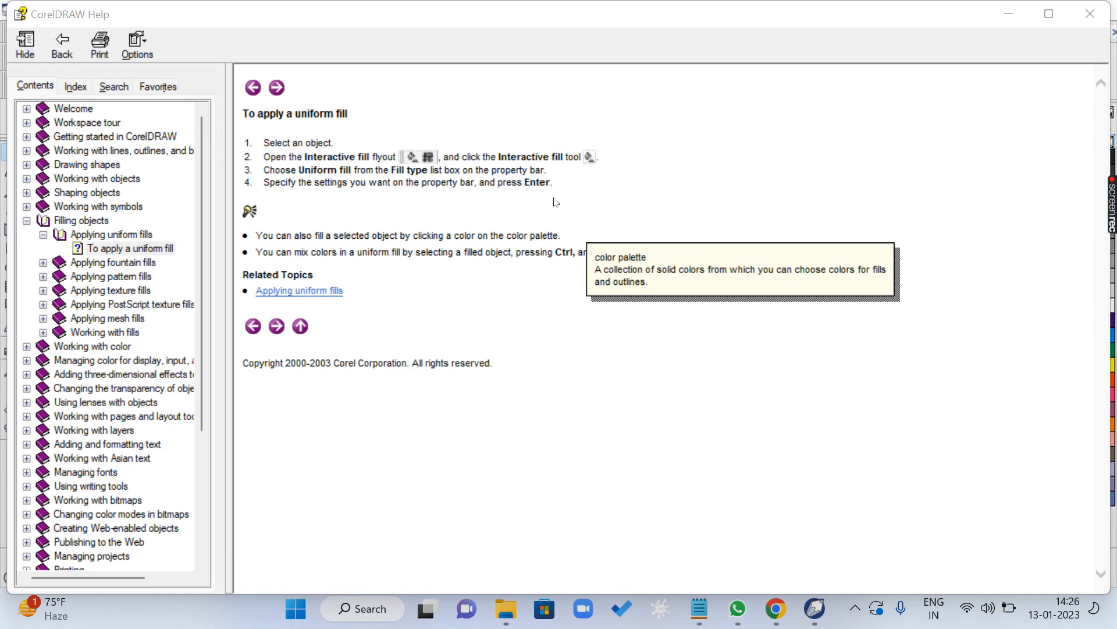
click(202, 187)
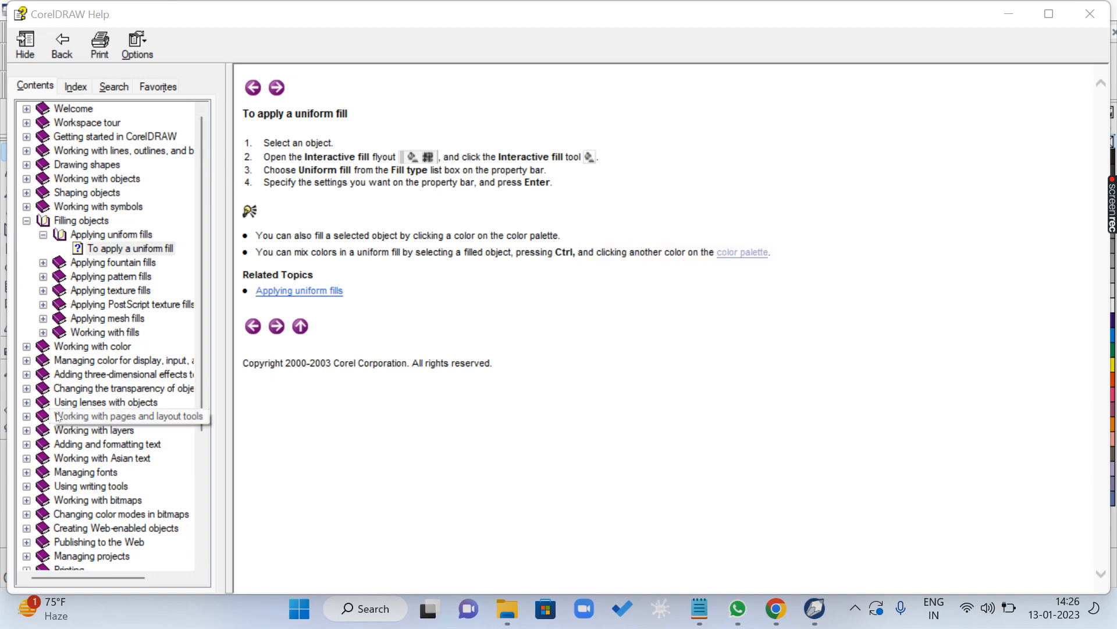
- View the Help information on applying lenses to objects and close the Help window
click(27, 402)
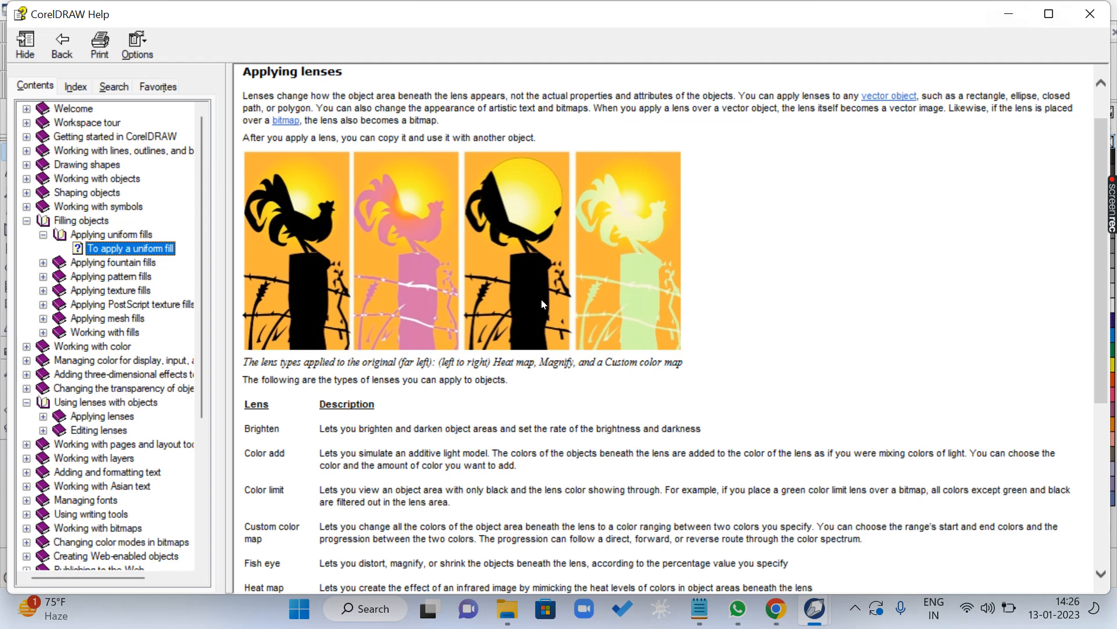
click(1088, 18)
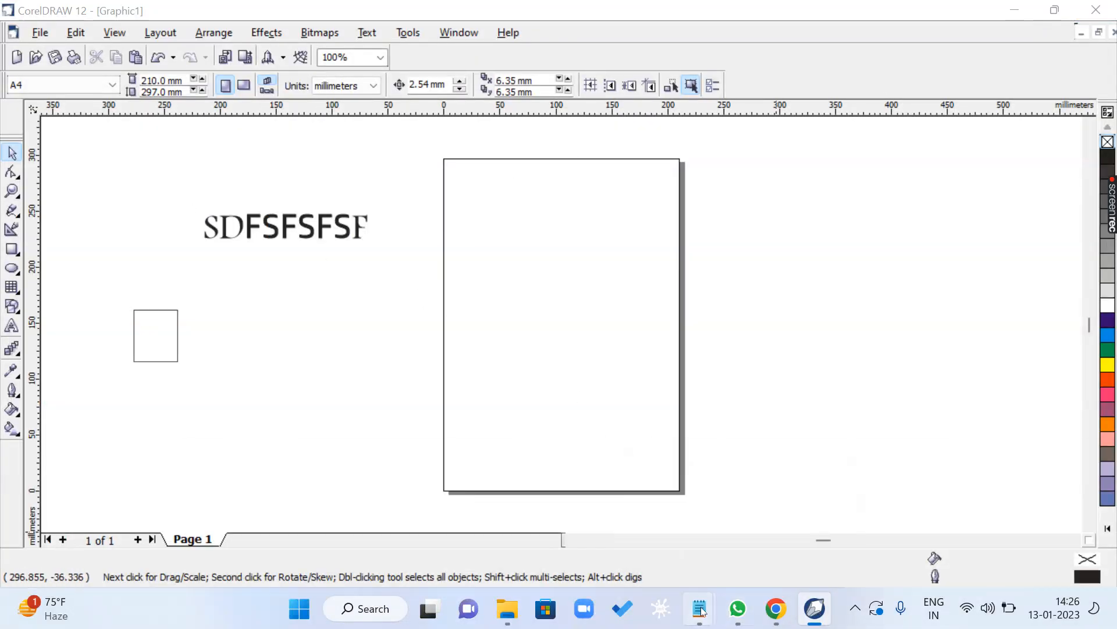
- Switch to the CLASS 1.txt notes in Notepad, save the file and highlight the F2 ZOOM line
mouse_move(699, 609)
click(976, 522)
click(454, 279)
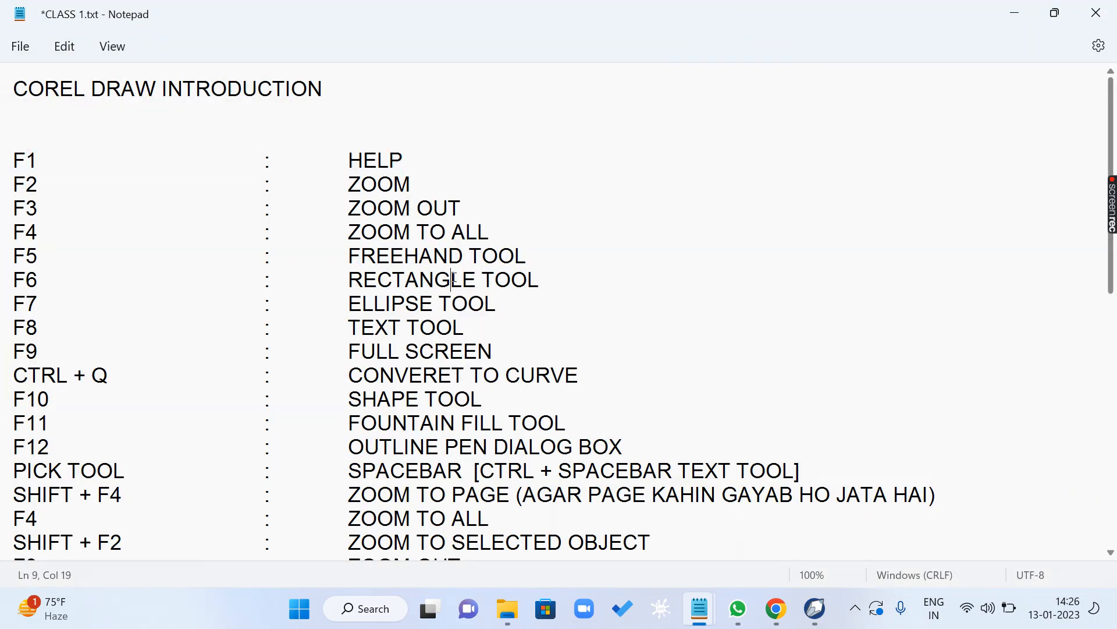
key(ctrl+s)
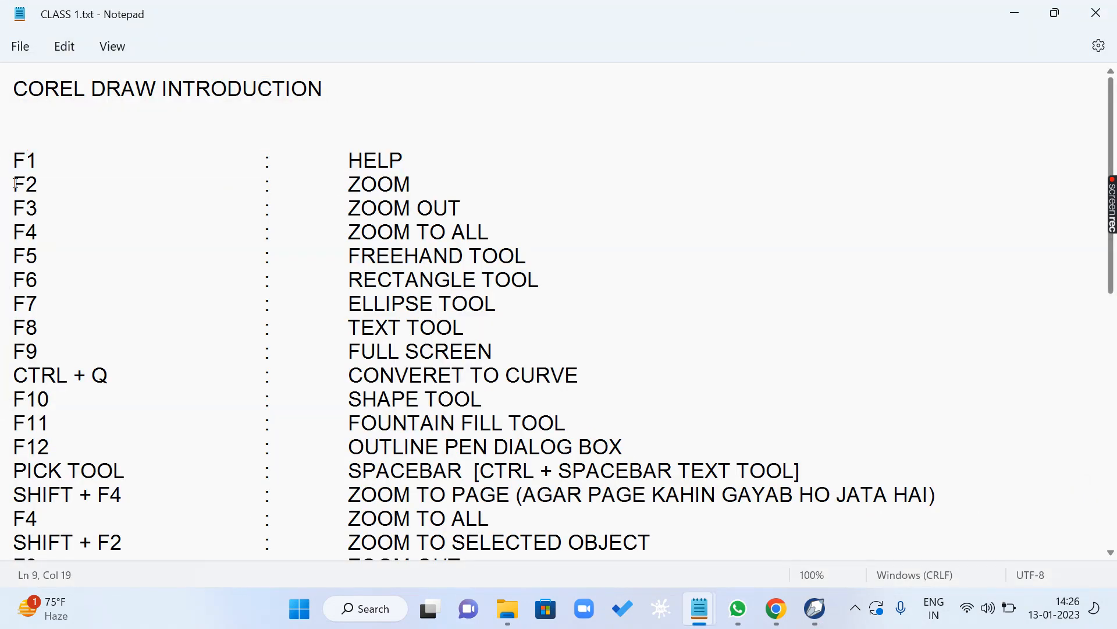
drag(15, 184, 472, 185)
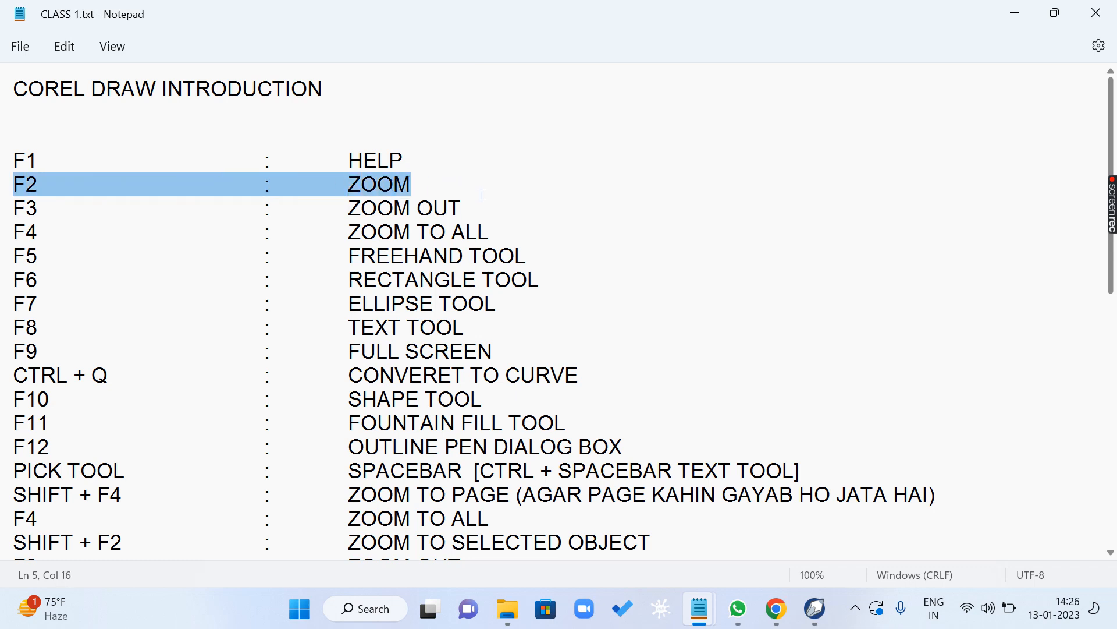
- Switch to CorelDRAW and move the SDFSFSFSF text and the rectangle onto the upper part of the page, rectangle below the text
click(819, 614)
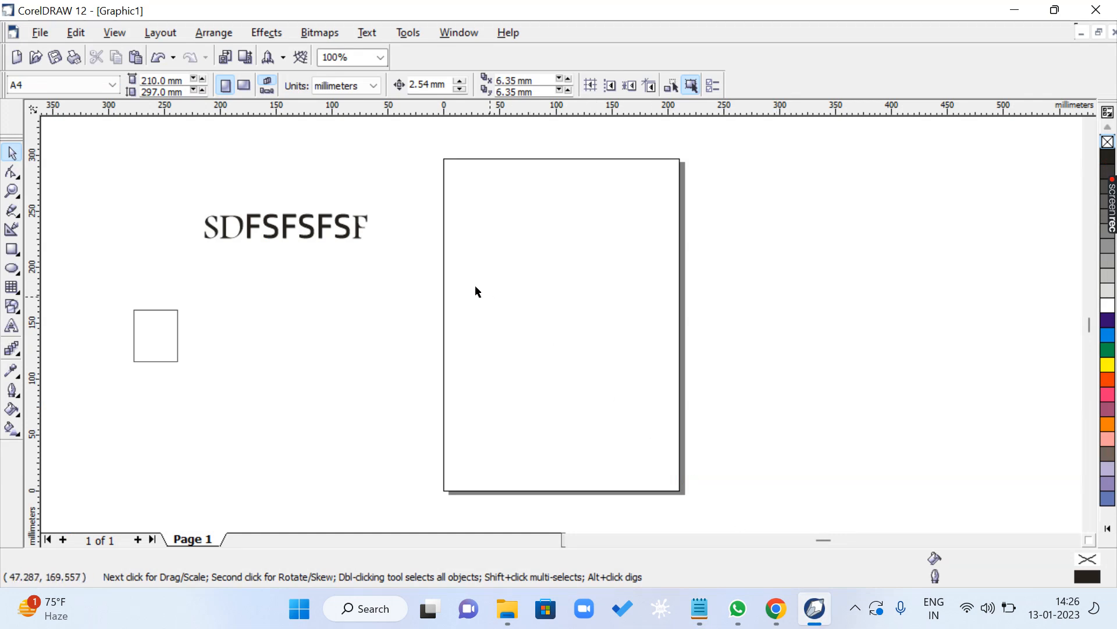
drag(343, 229, 588, 210)
drag(144, 340, 465, 264)
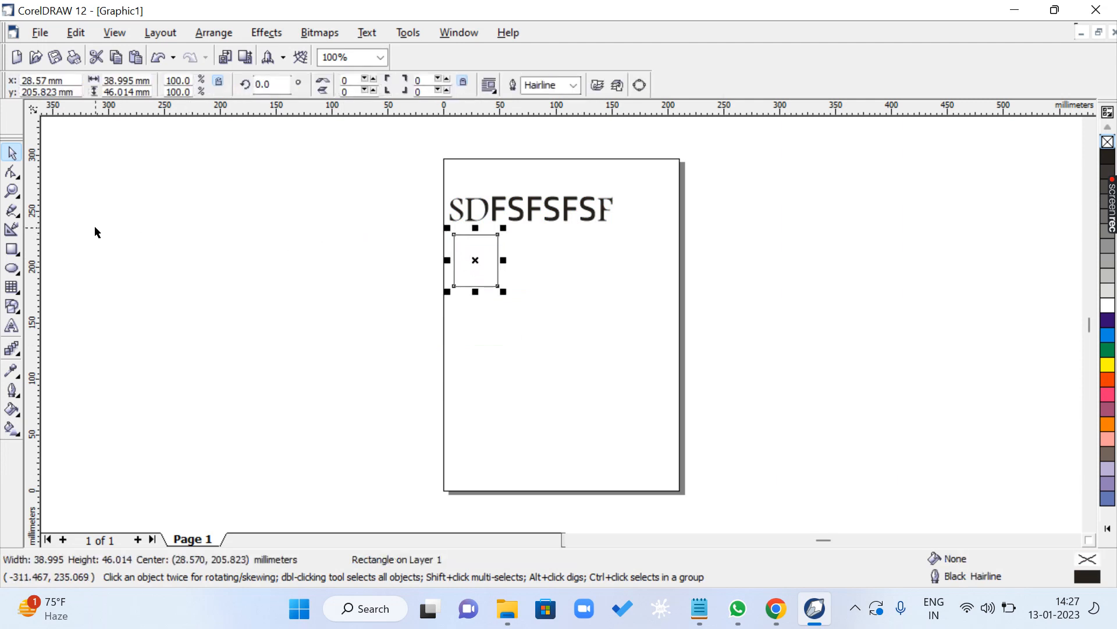
- Draw a tiny rectangle about 3.9 mm wide and 2.3 mm high inside the upper-left corner of the existing rectangle
click(11, 249)
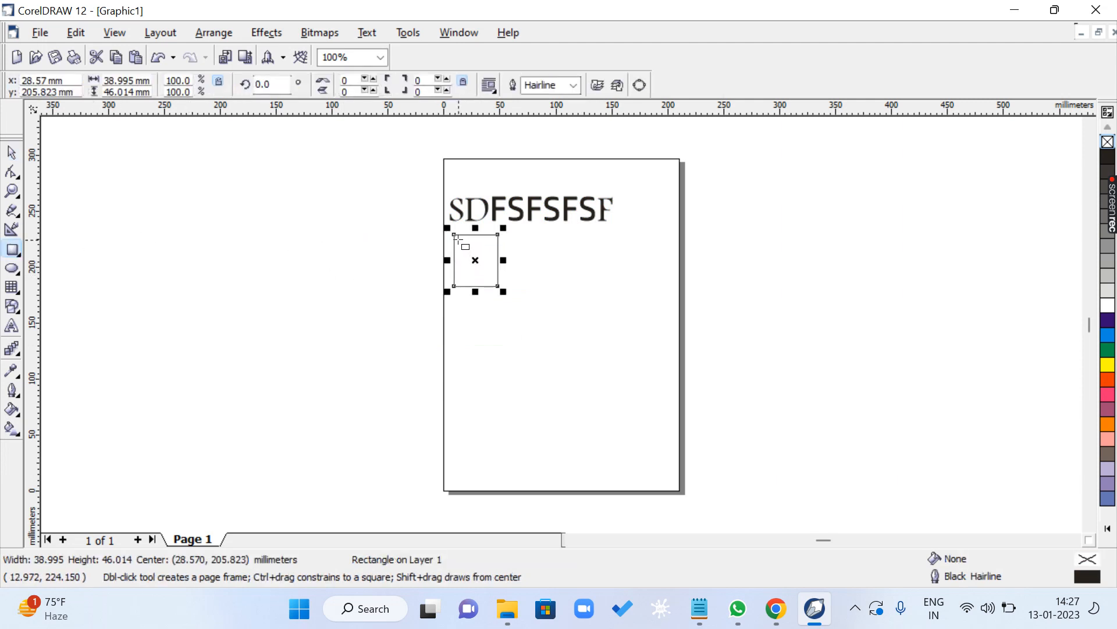
drag(459, 241, 463, 243)
click(12, 153)
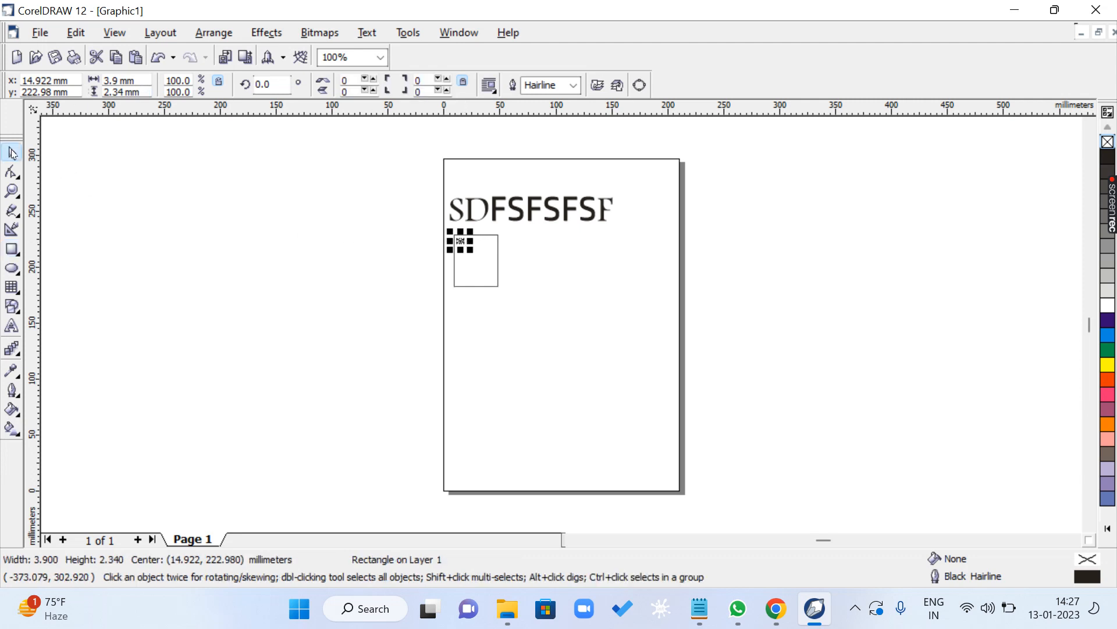
- Reduce the view to 40% and magnify the area around the larger rectangle with the Zoom tool
click(292, 297)
scroll(289, 294, down, 1)
scroll(289, 295, down, 3)
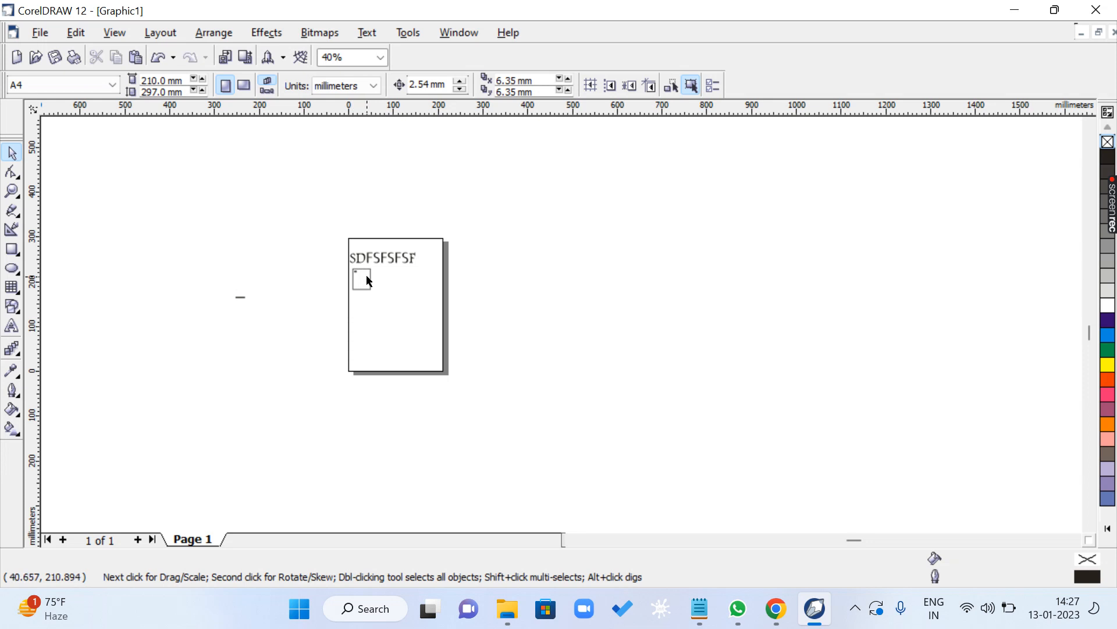
key(F2)
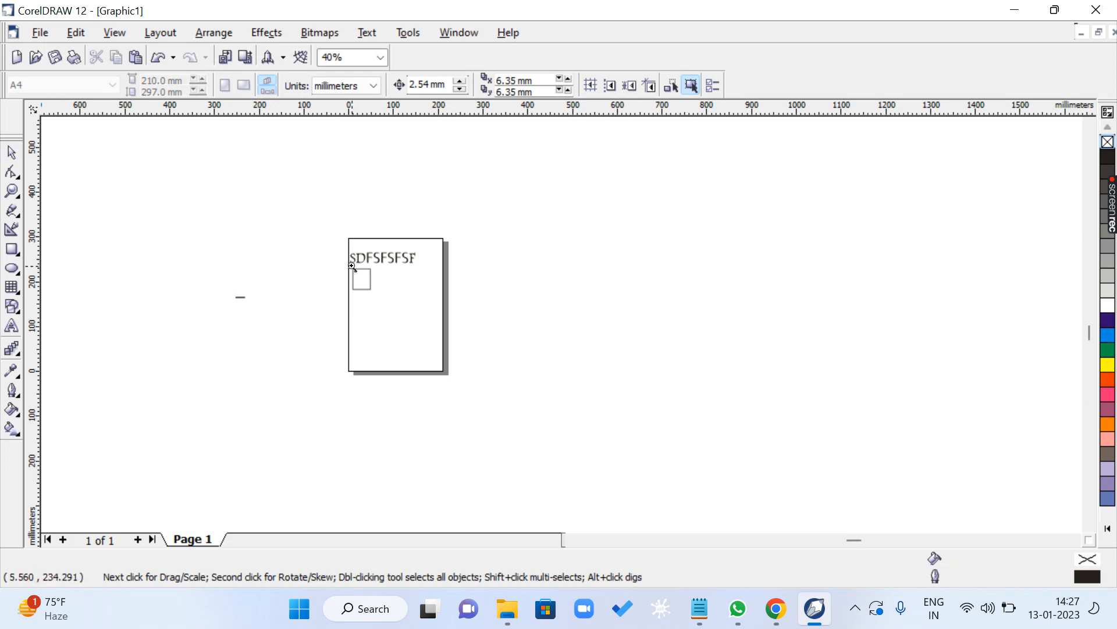
drag(352, 266, 370, 290)
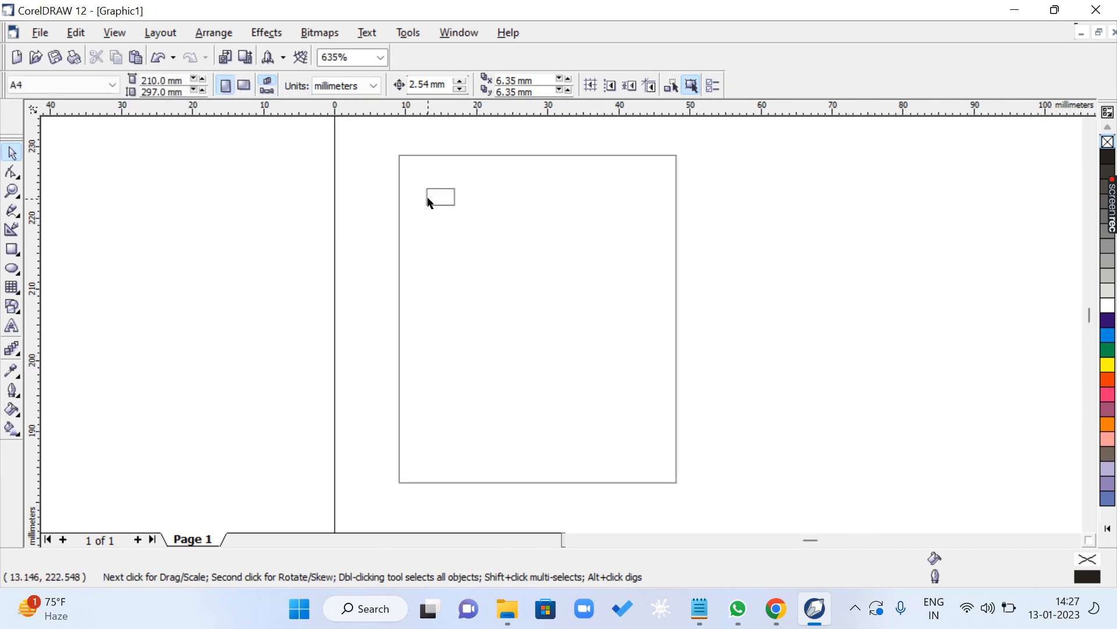
- Magnify the tiny rectangle in two successive Zoom tool passes until it fills the drawing window
key(F2)
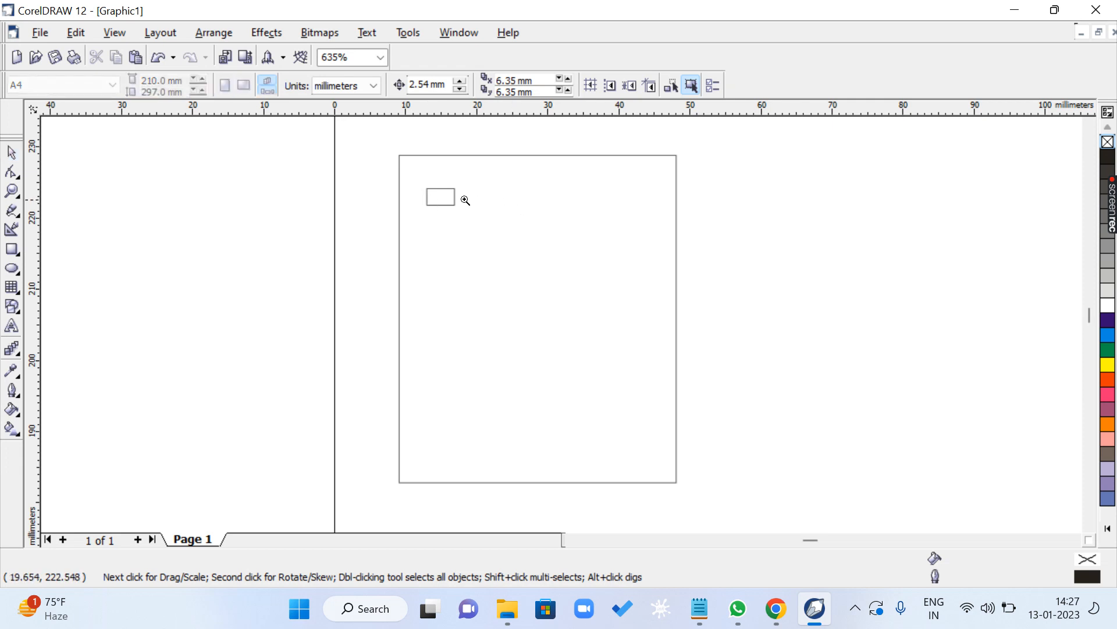
drag(424, 185, 460, 208)
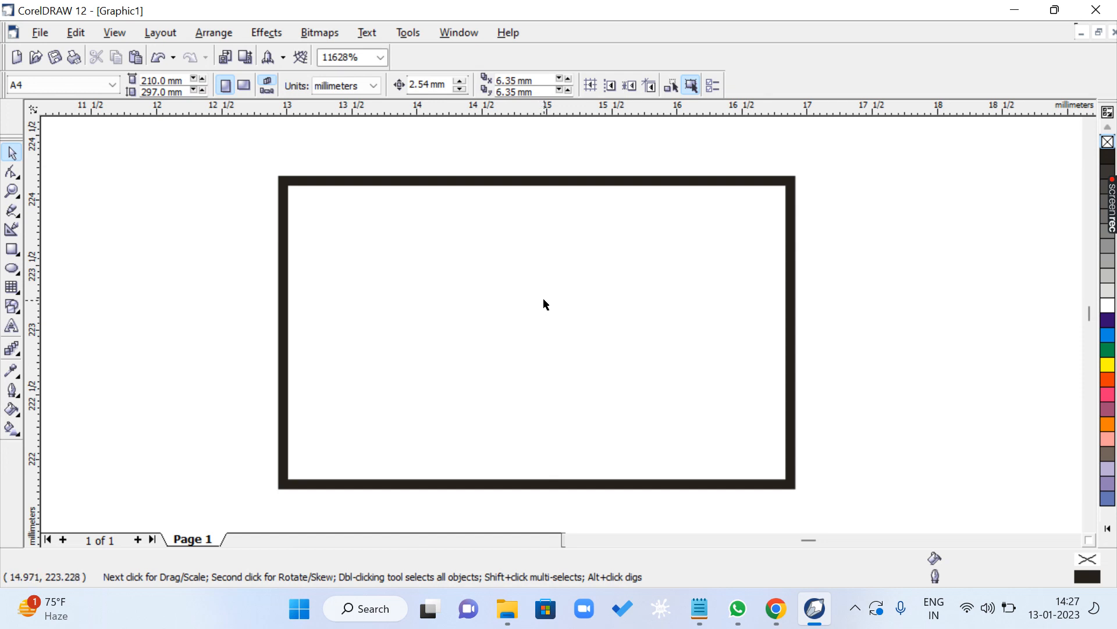
key(F2)
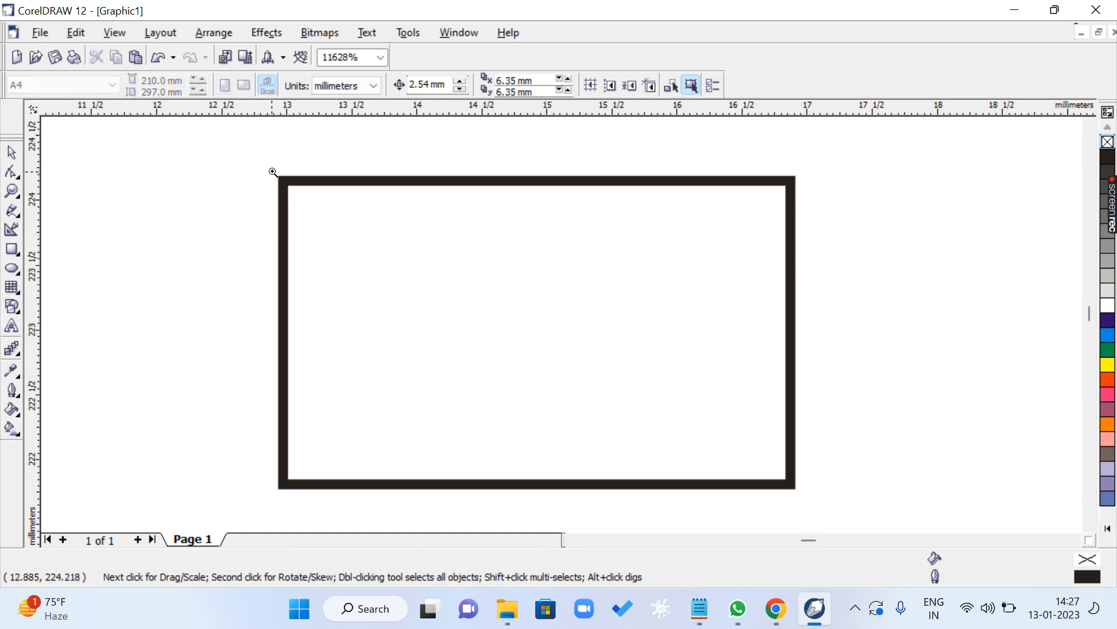
drag(273, 171, 795, 492)
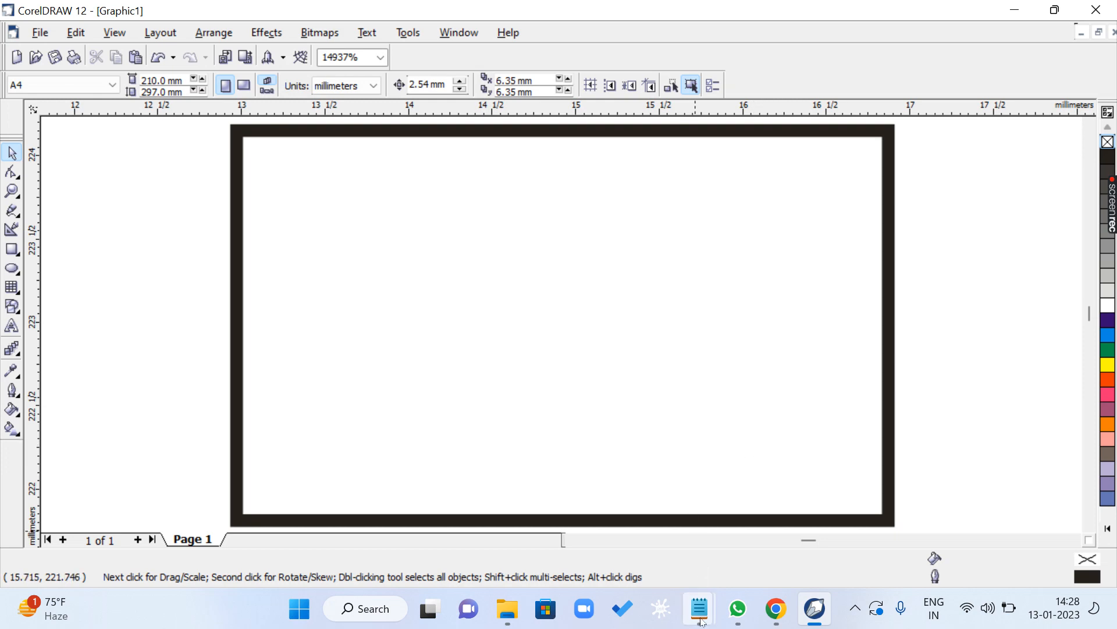
- Switch to the CLASS 1.txt notes in Notepad and highlight the F3 ZOOM OUT line
mouse_move(699, 608)
click(974, 520)
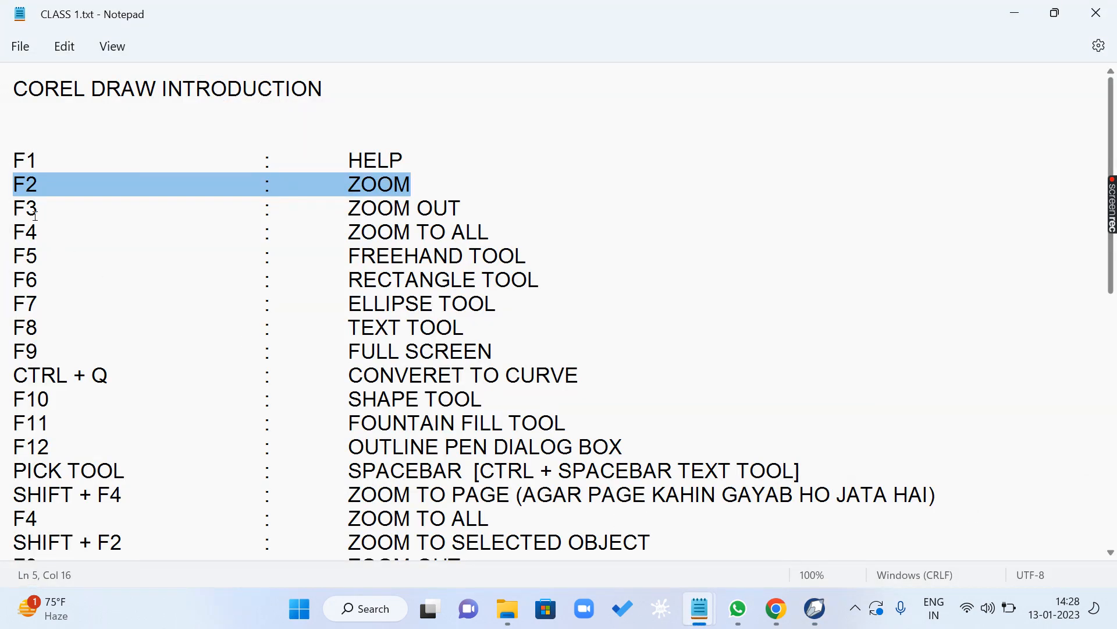
drag(15, 208, 521, 204)
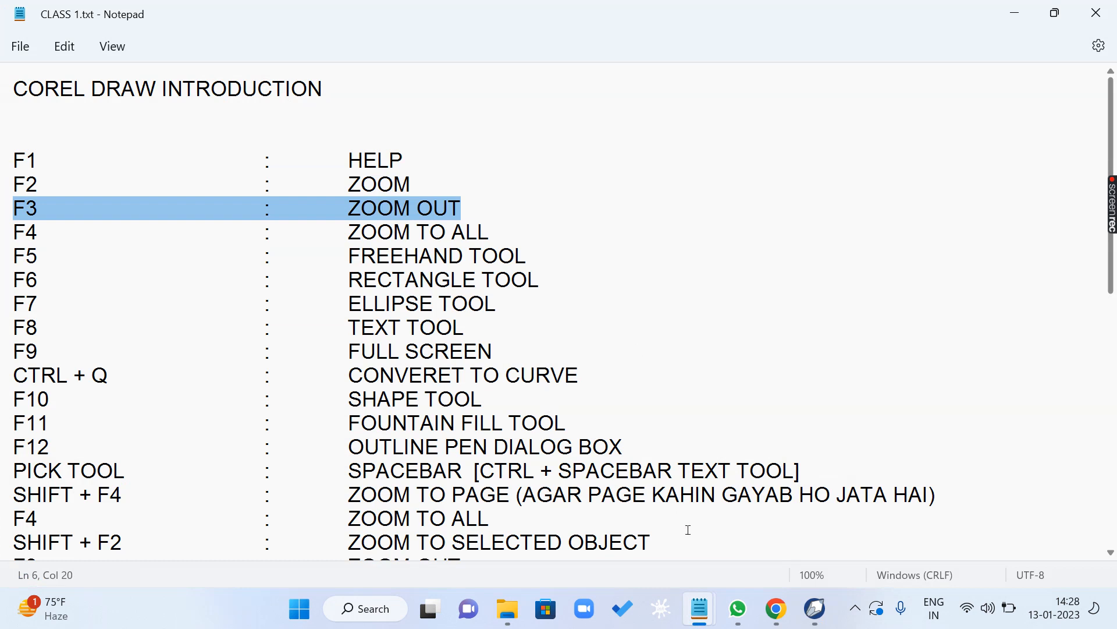
- Switch to CorelDRAW, select the tiny rectangle and zoom out repeatedly until the drawing space limit, accepting the window adjustment
click(815, 608)
click(616, 364)
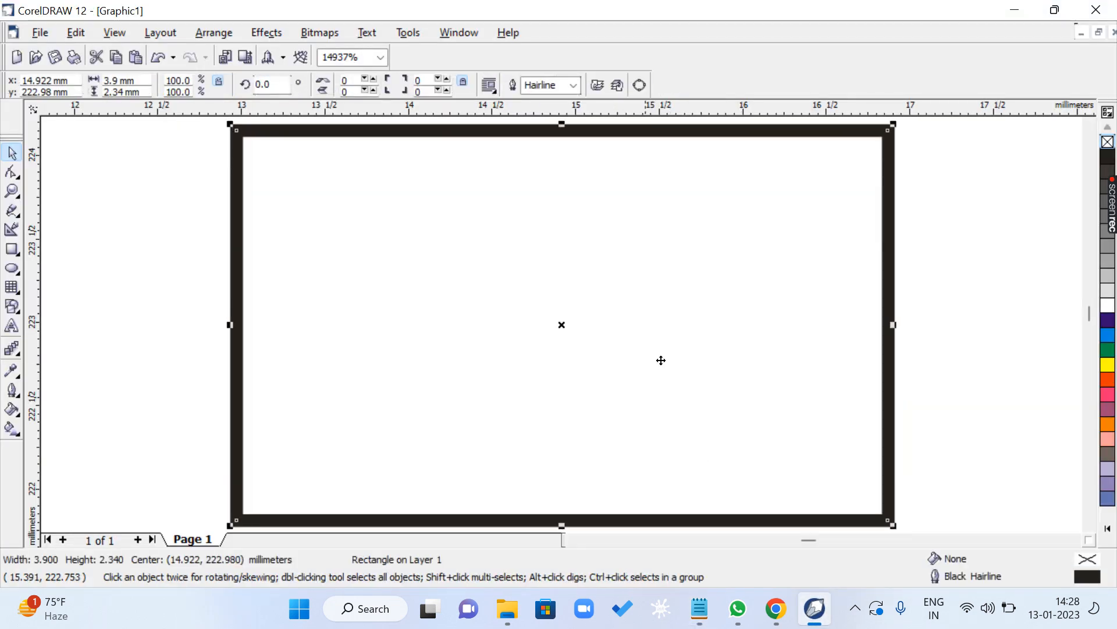
key(F3)
key(F3)
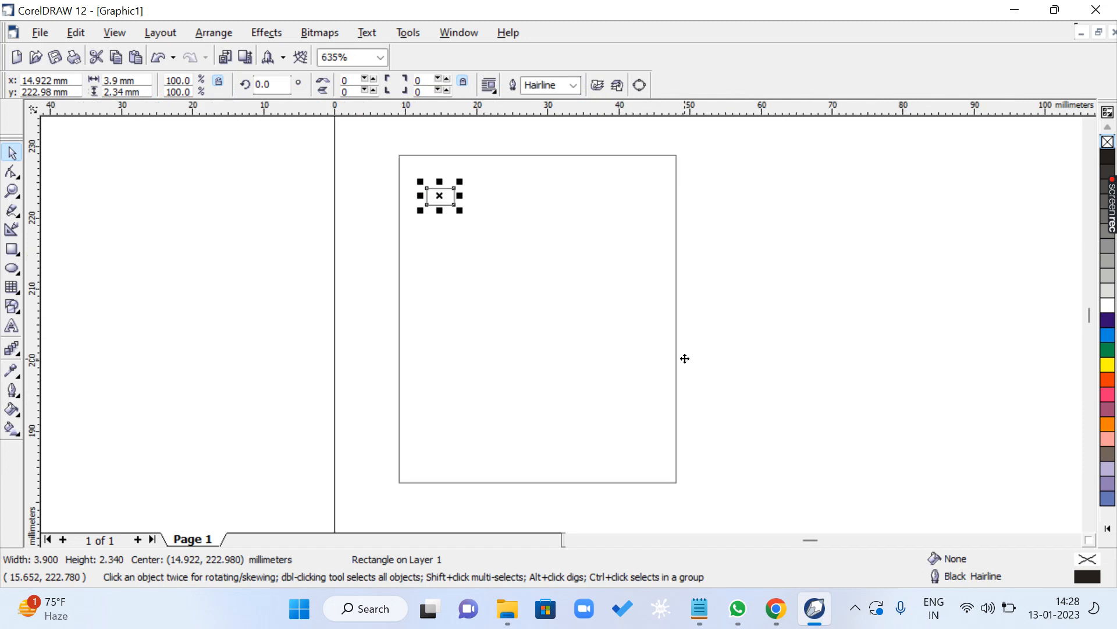
key(F3)
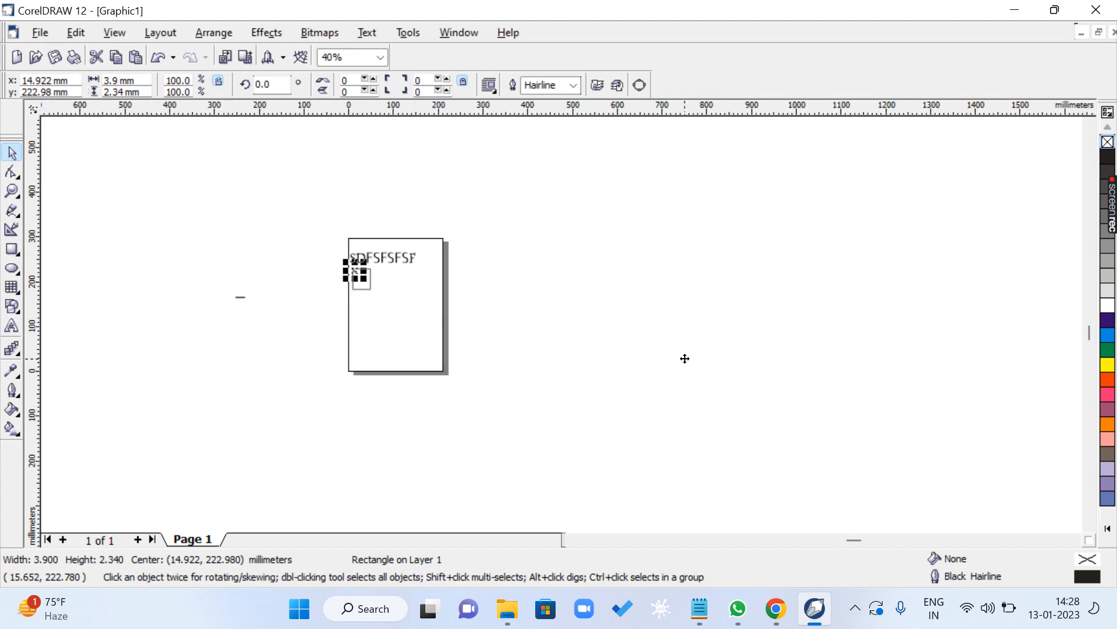
key(F3)
key(F3)
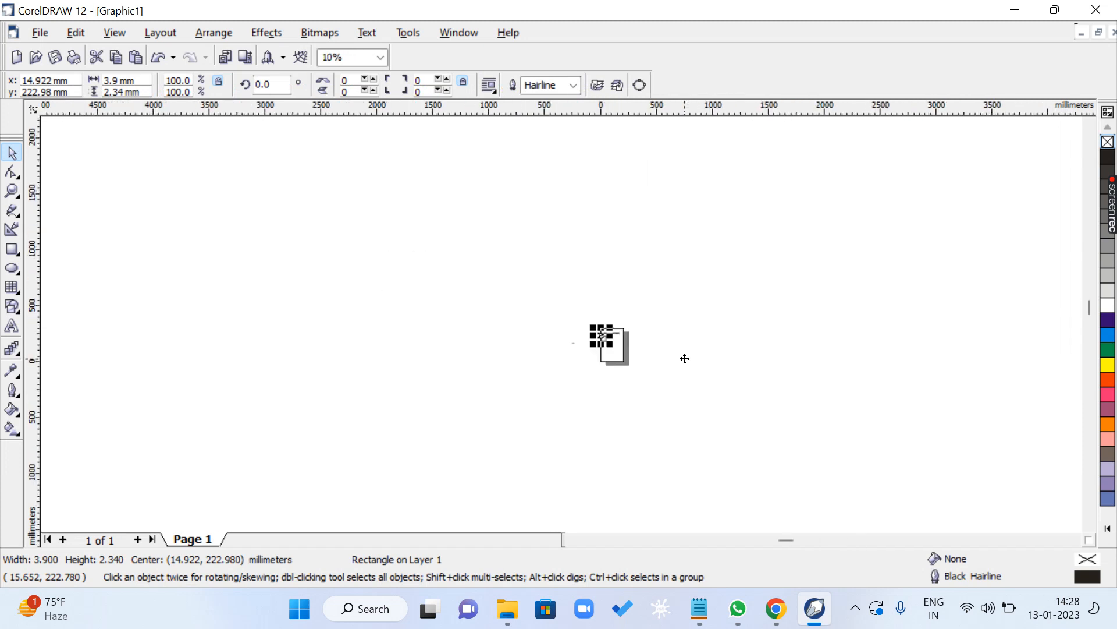
key(F3)
key(F3)
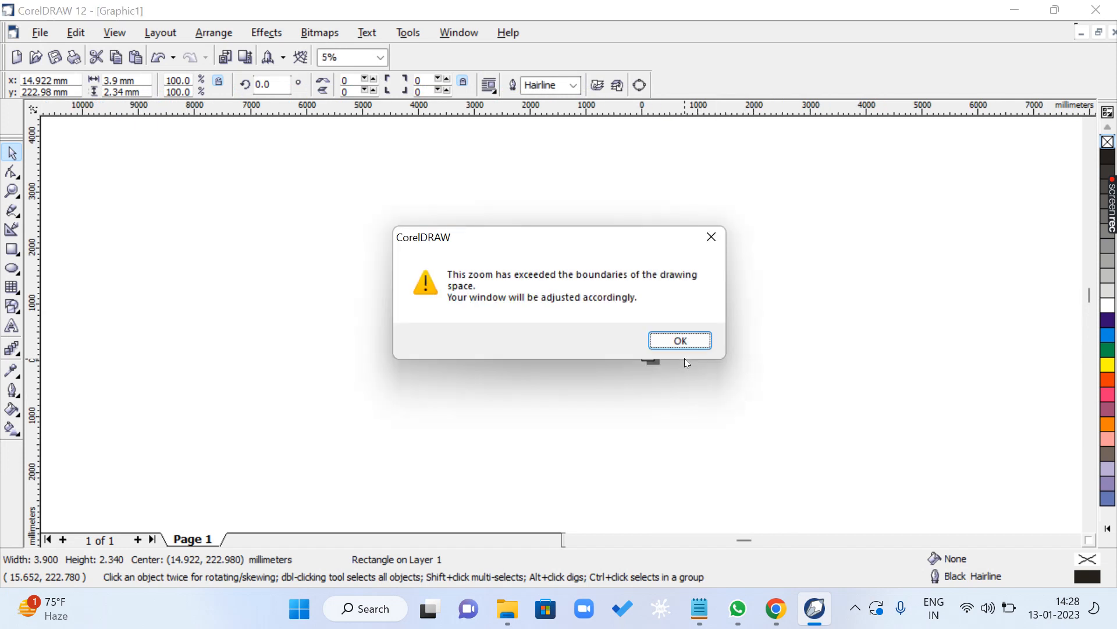
click(687, 340)
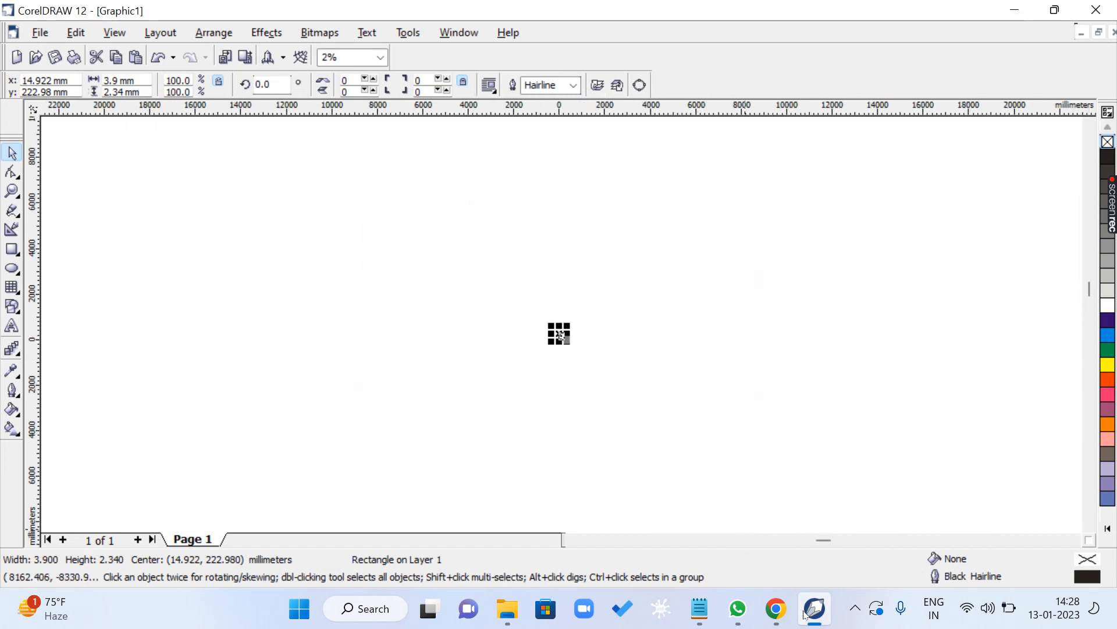
- Switch to the CLASS 1.txt notes in Notepad, highlight the F4 ZOOM TO ALL line and clear the highlight
mouse_move(701, 612)
click(911, 502)
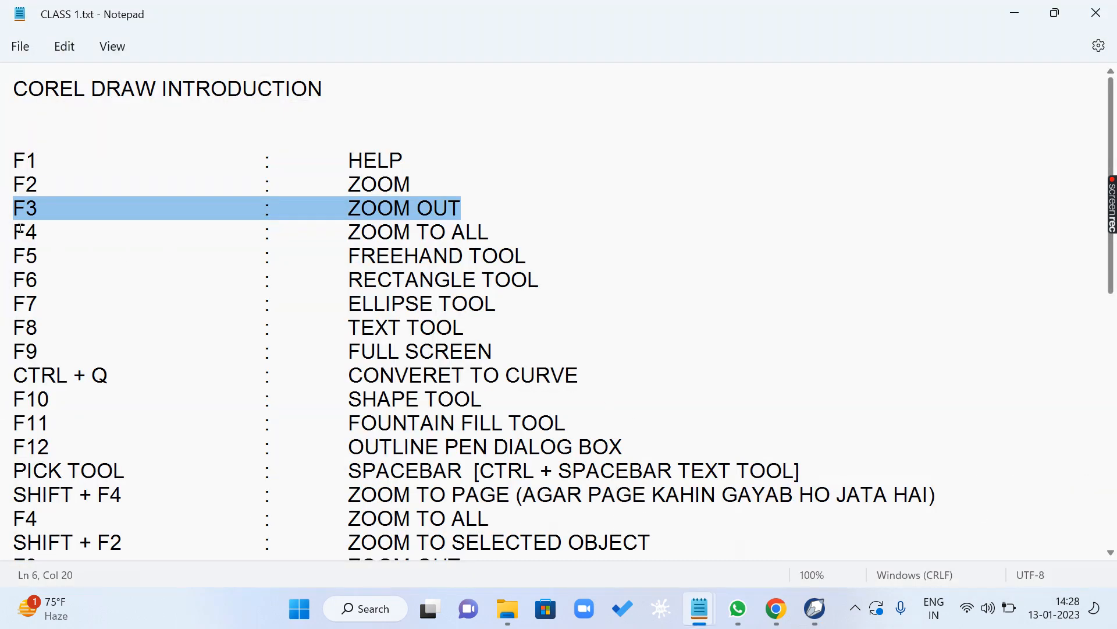
drag(21, 231, 522, 239)
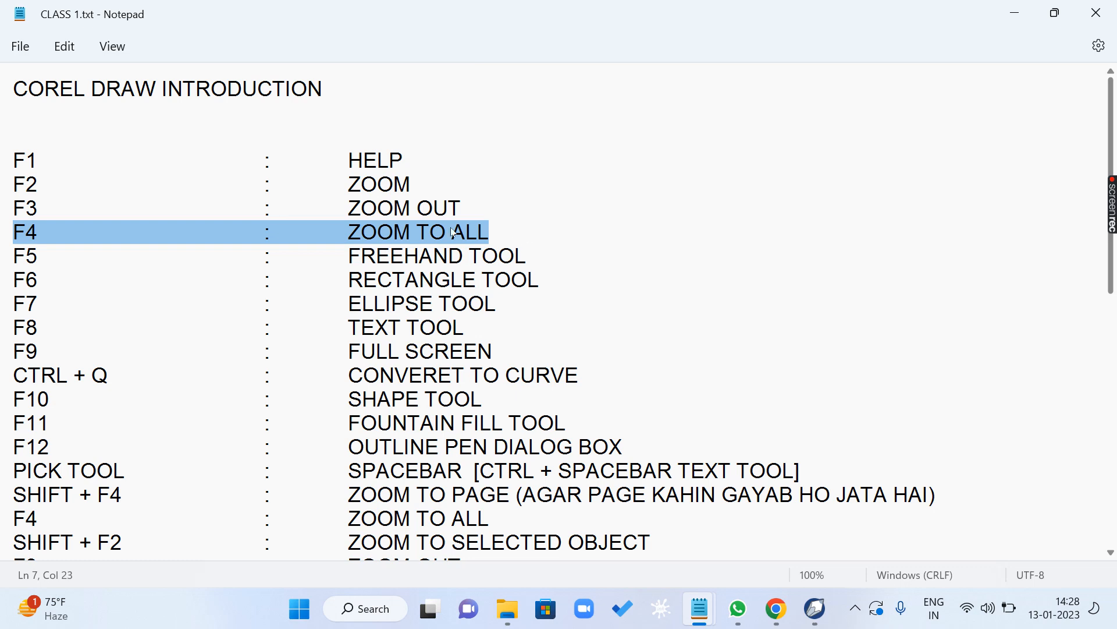
click(390, 232)
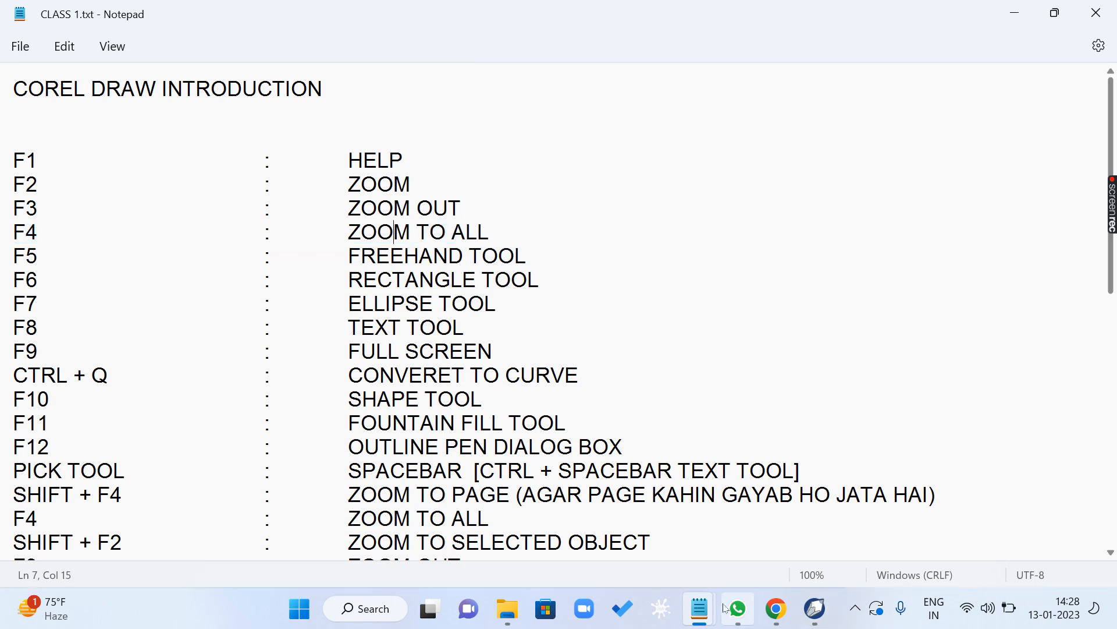
- Close the CORELDRAWFIRST1.txt window and the duplicate CLASS 1.txt window in Notepad
mouse_move(709, 609)
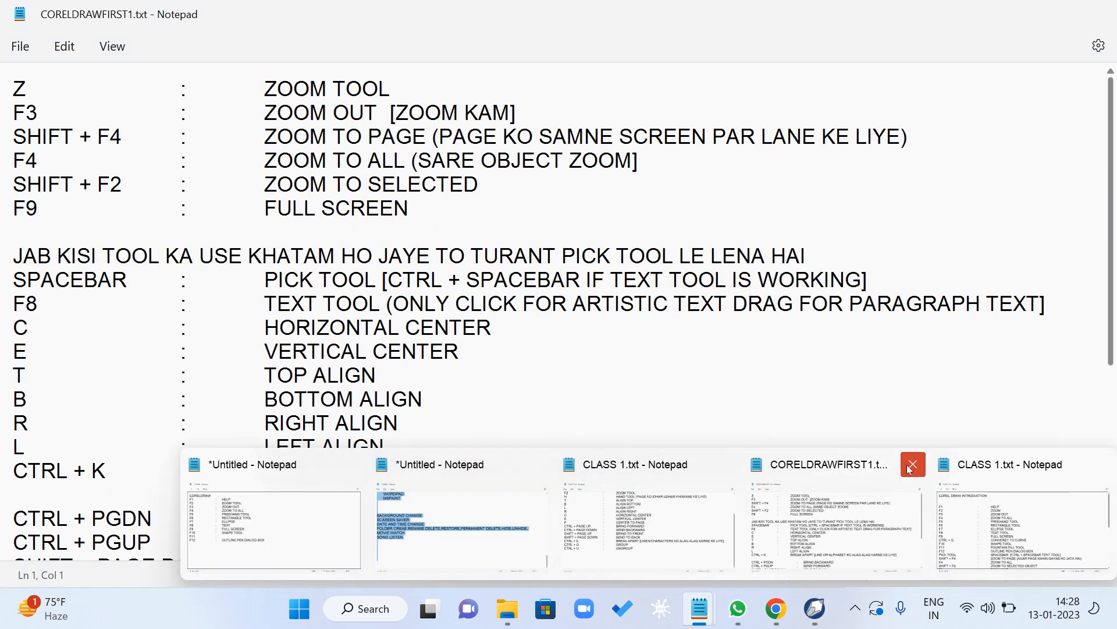
click(915, 464)
click(870, 464)
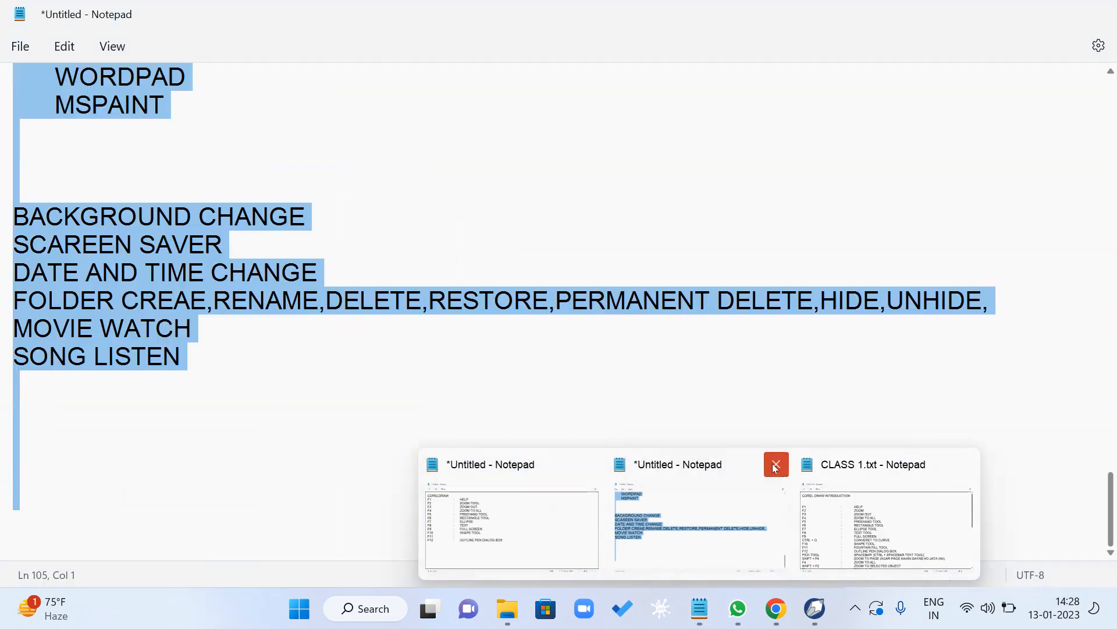
- Close the untitled Notepad note about background and folder tasks, saving it as FDFRR in the 5. COREL folder
click(777, 464)
click(707, 526)
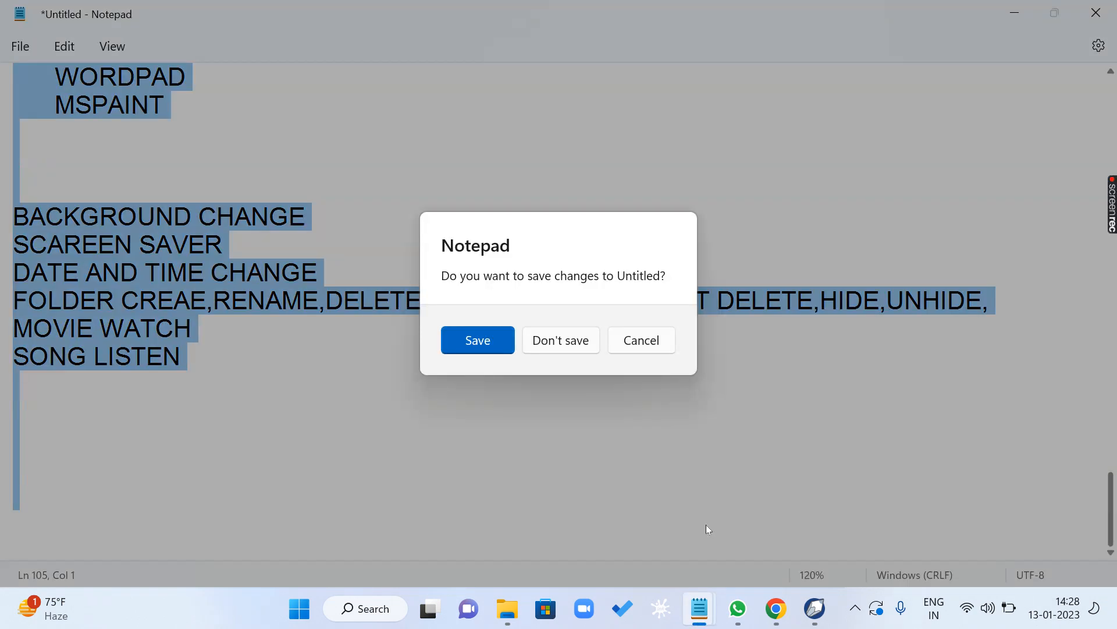
click(502, 345)
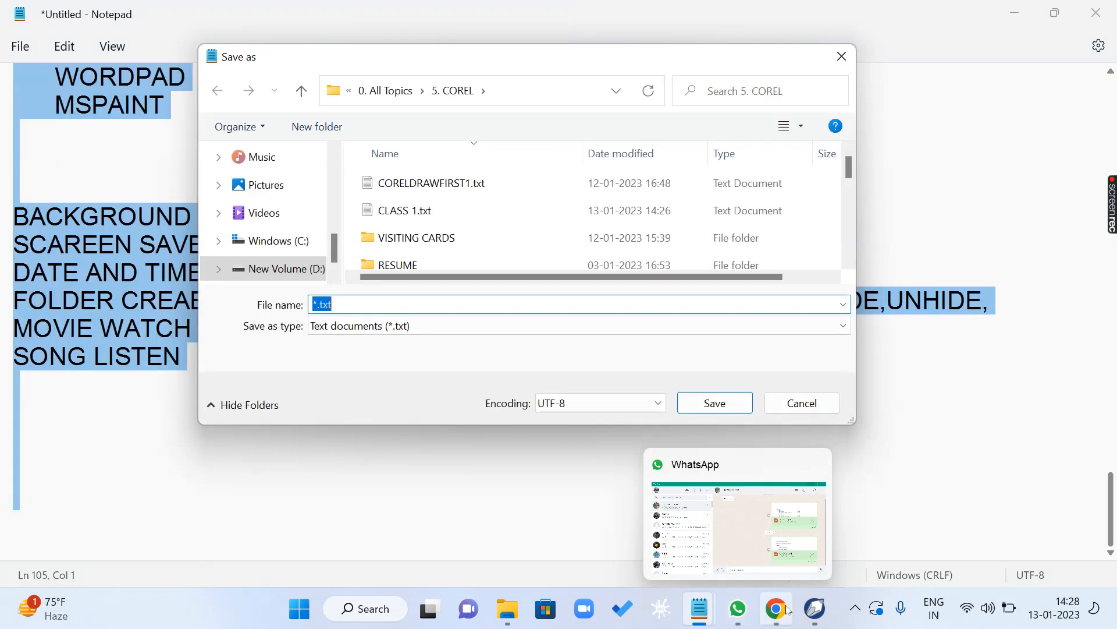
text(FDFBB)
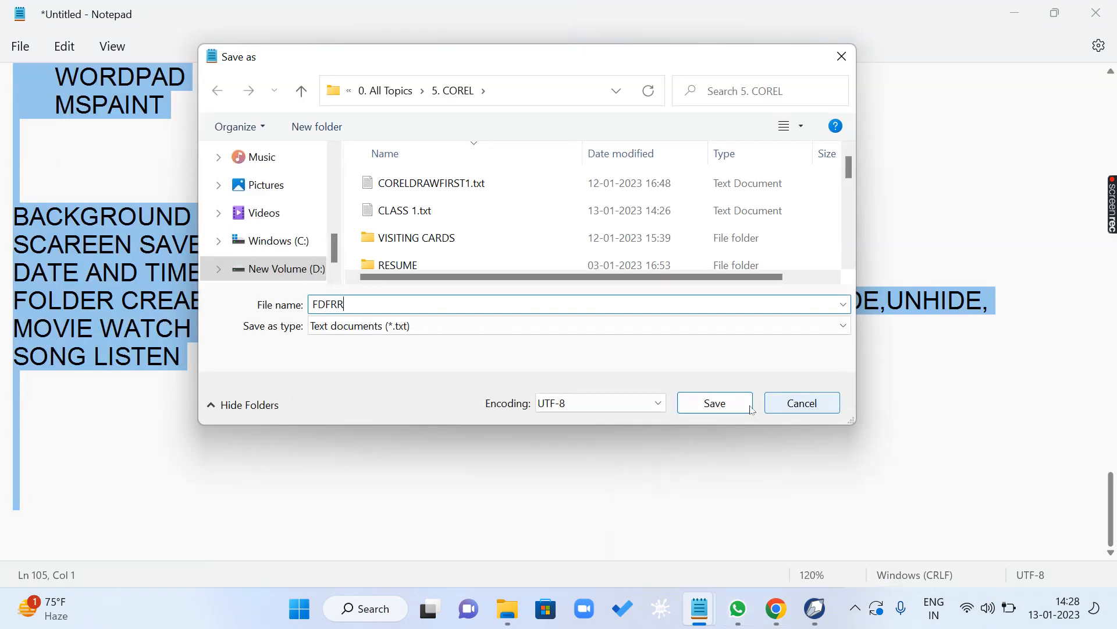
click(745, 405)
- Close the untitled Notepad window containing the CORELDRAW shortcut list without saving it
mouse_move(705, 608)
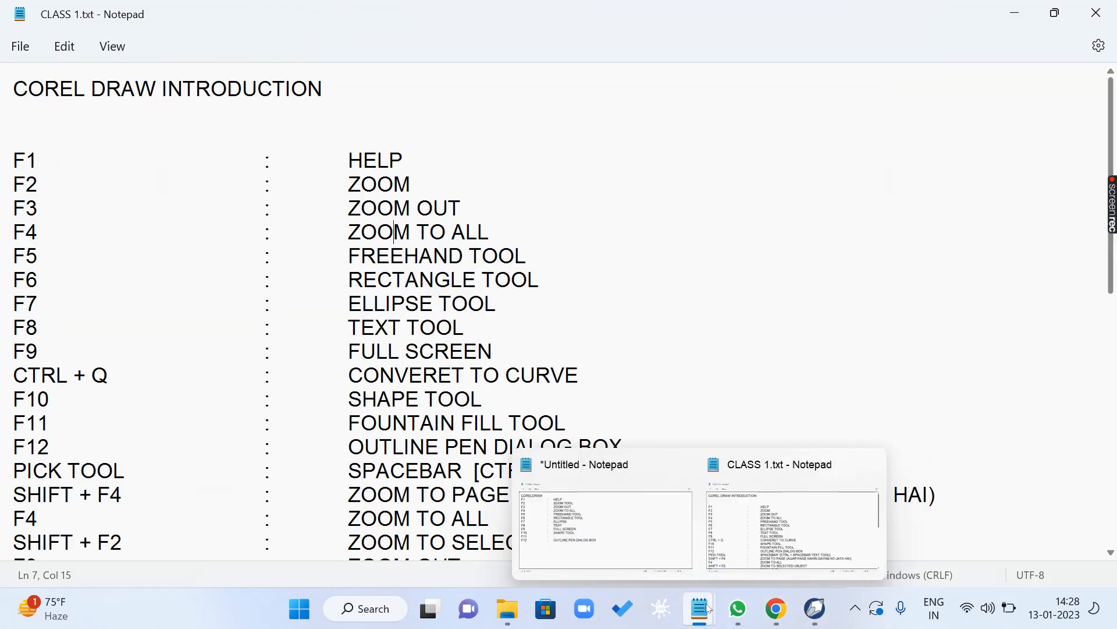
click(682, 464)
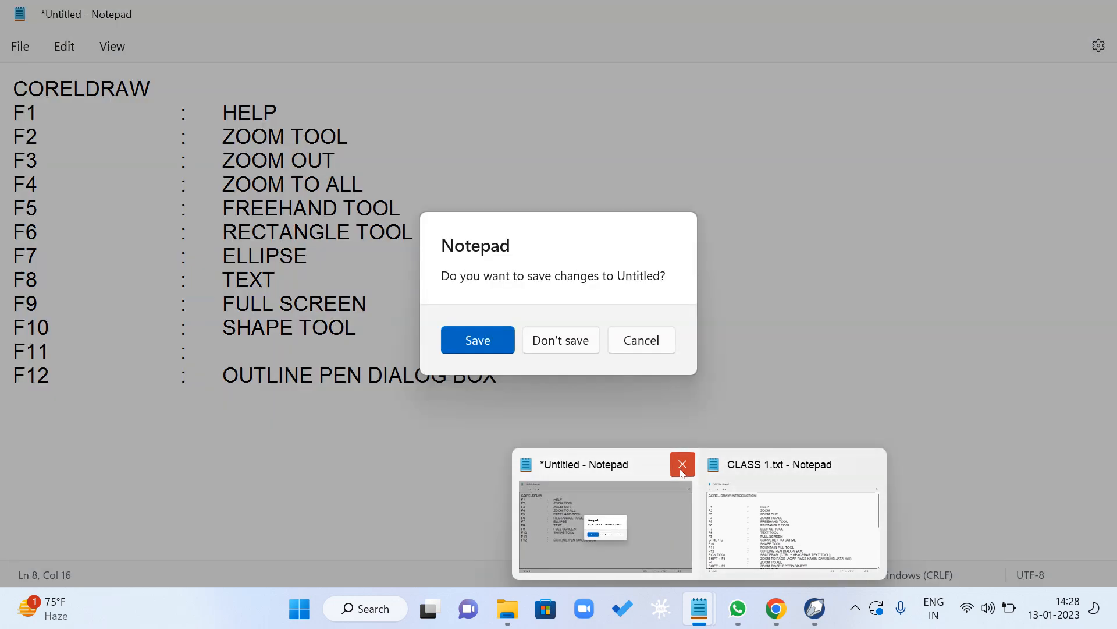
click(573, 344)
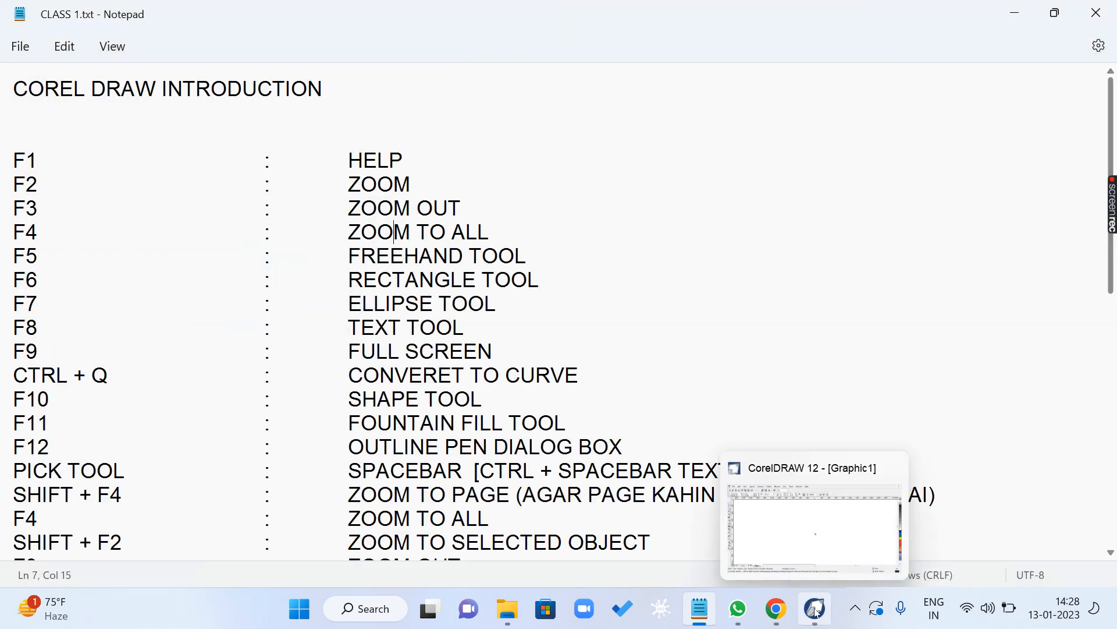
- Switch to CorelDRAW and zoom to all objects in the drawing
click(815, 609)
click(599, 334)
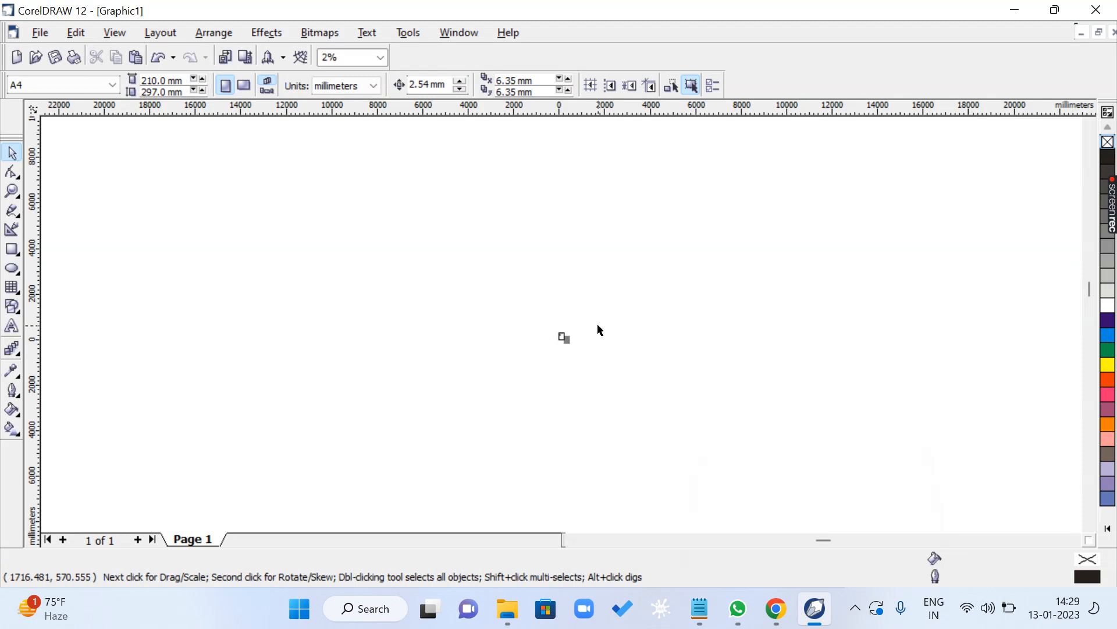
key(F4)
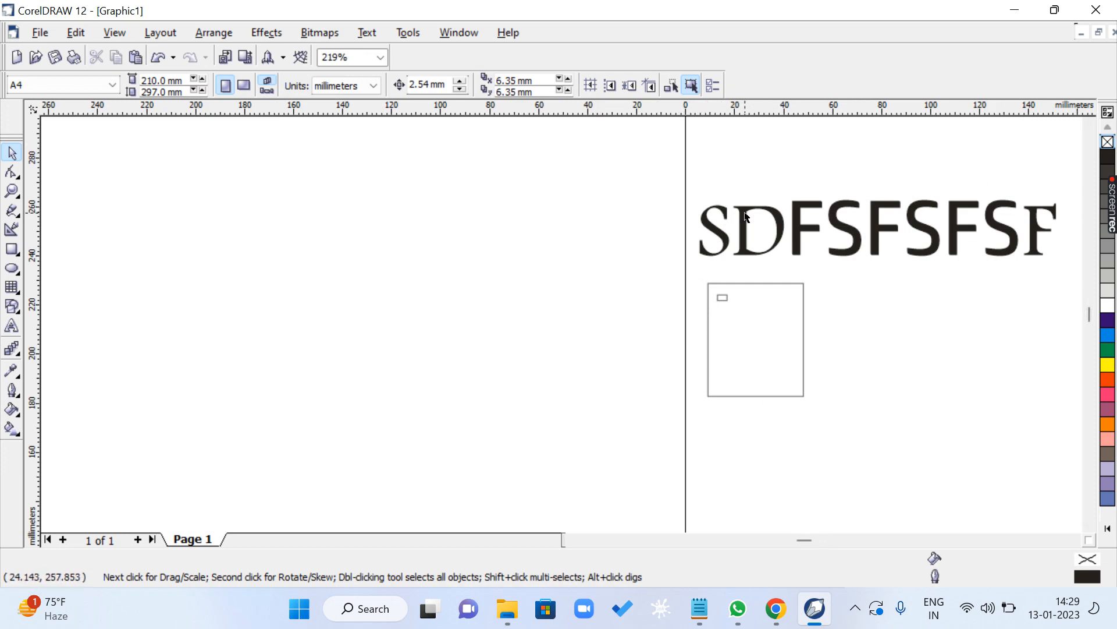
- Draw one wide rectangle near the page's right edge below the text and two rectangles outside the page's left edge, then deselect
scroll(748, 216, down, 1)
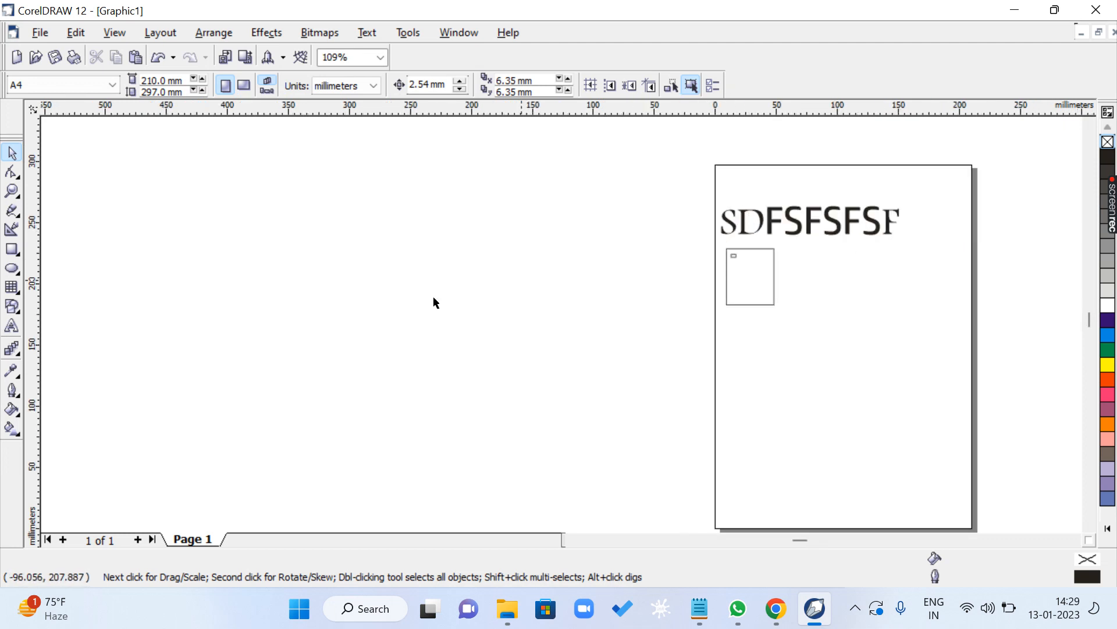
click(10, 252)
drag(845, 269, 963, 340)
drag(627, 365, 710, 428)
drag(588, 246, 661, 308)
click(12, 152)
click(513, 285)
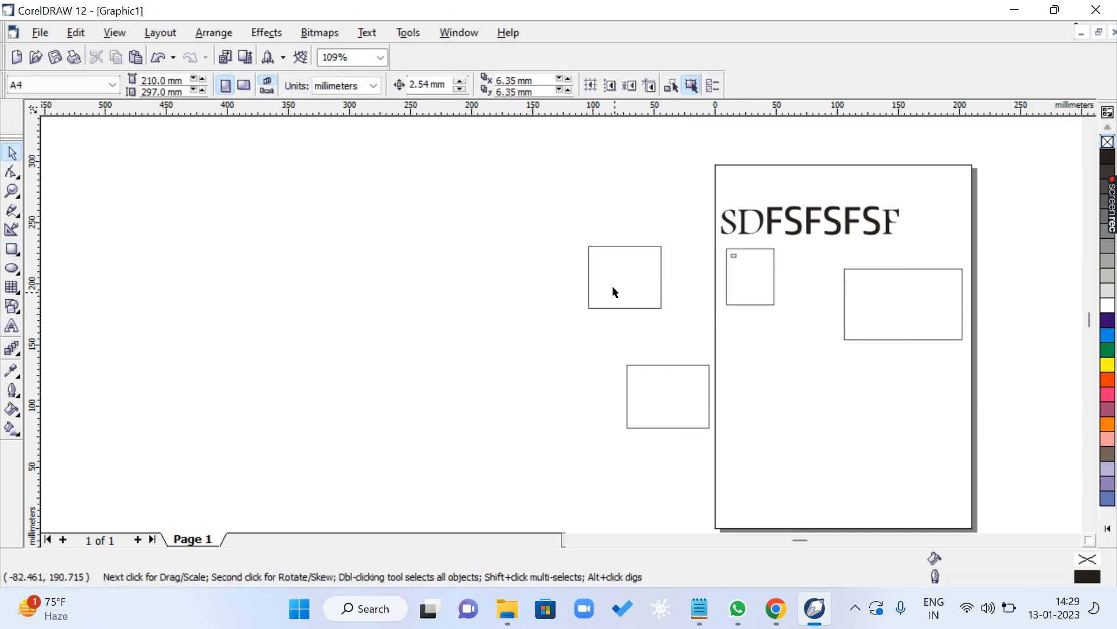
- Select the four larger rectangles one after another, ending with the SDFSFSFSF text selected
click(615, 293)
click(653, 382)
click(739, 278)
click(894, 304)
click(826, 217)
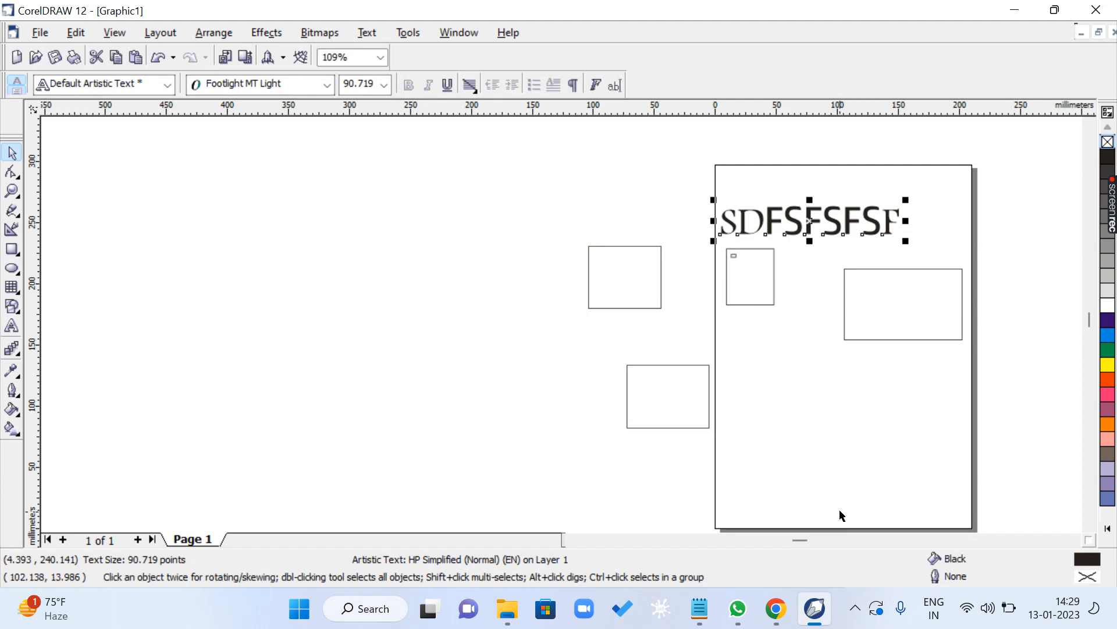
- Zoom far out from the drawing and bring every object back into view with Zoom To All
scroll(841, 516, up, 3)
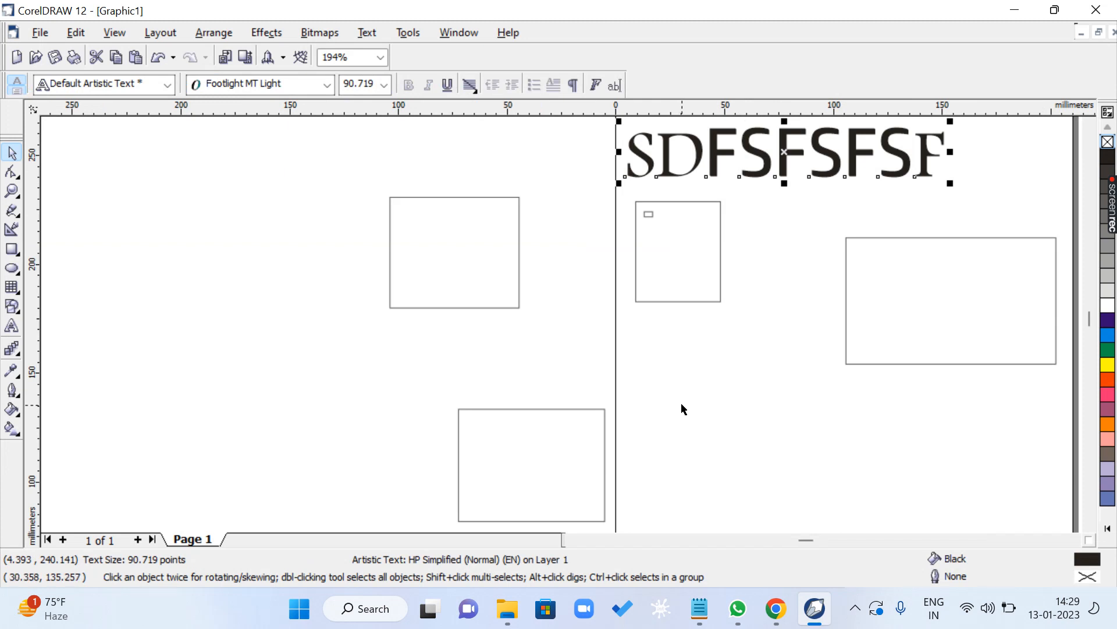
scroll(682, 406, down, 6)
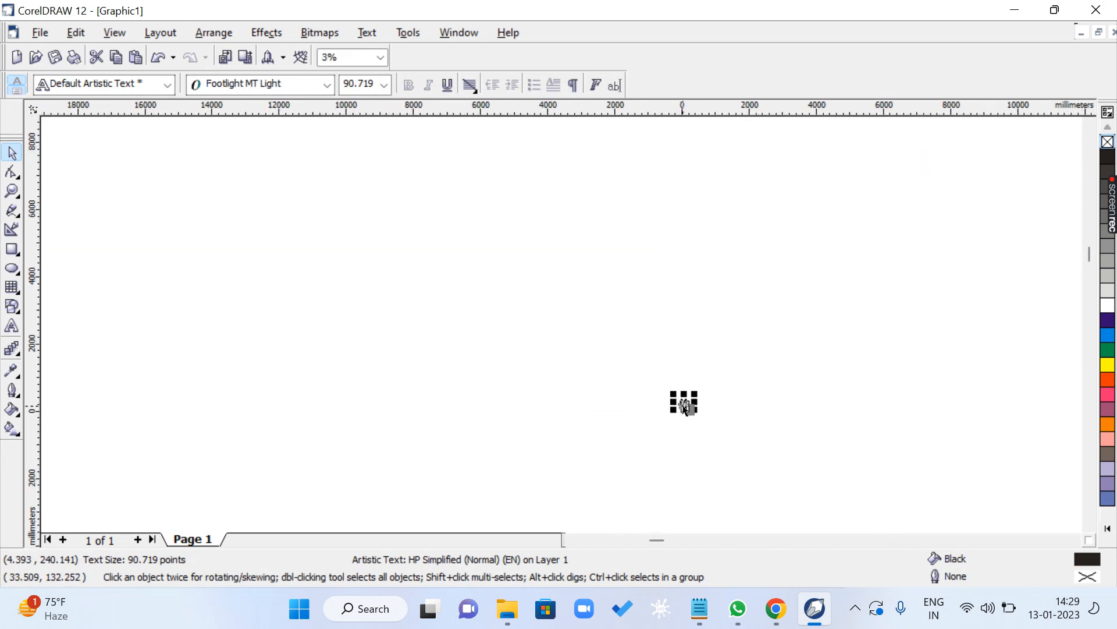
scroll(685, 407, down, 1)
click(716, 236)
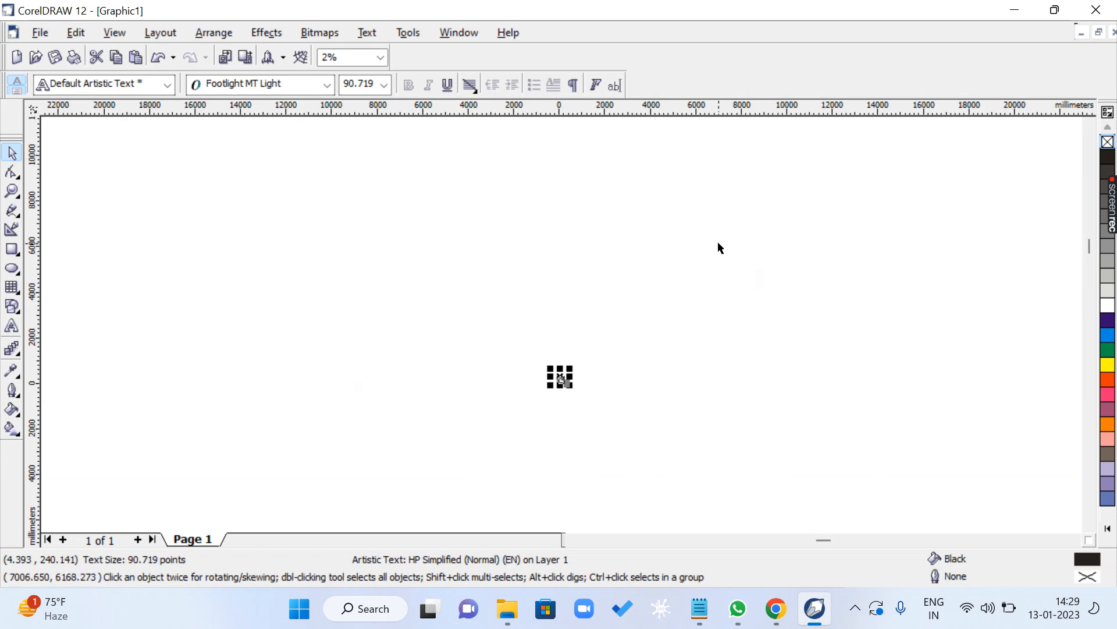
key(F4)
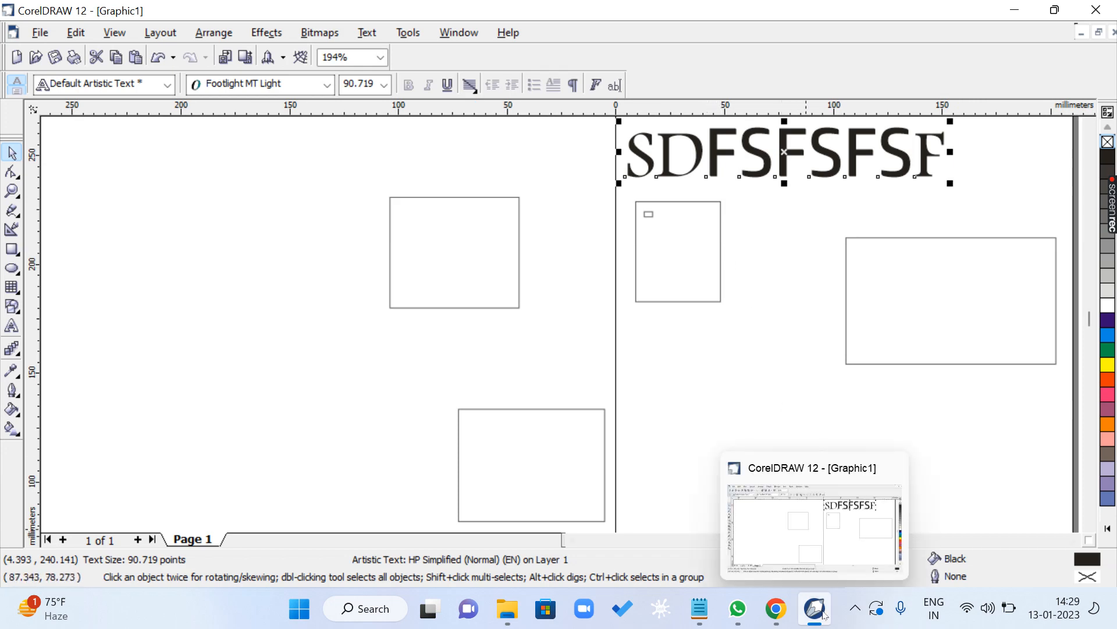
- Switch to the CLASS 1.txt notes, extend the first F4 entry to ZOOM TO ALL OBJECT and highlight the F5 FREEHAND TOOL line
click(700, 608)
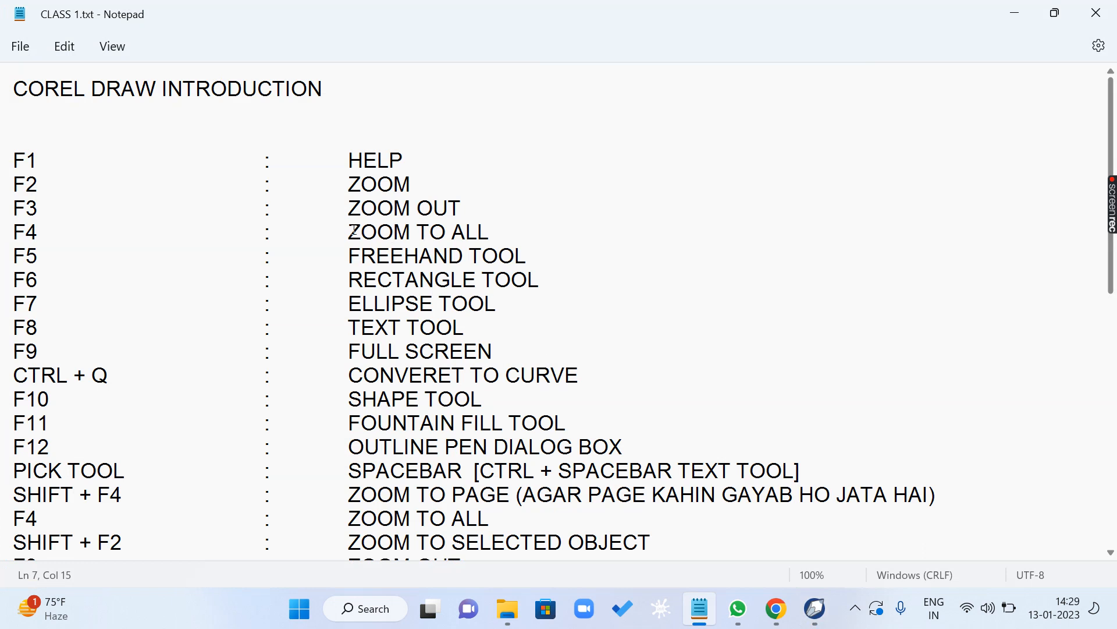
mouse_move(354, 231)
mouse_down()
mouse_move(494, 230)
mouse_move(12, 231)
mouse_move(299, 256)
mouse_move(547, 247)
mouse_up()
click(20, 257)
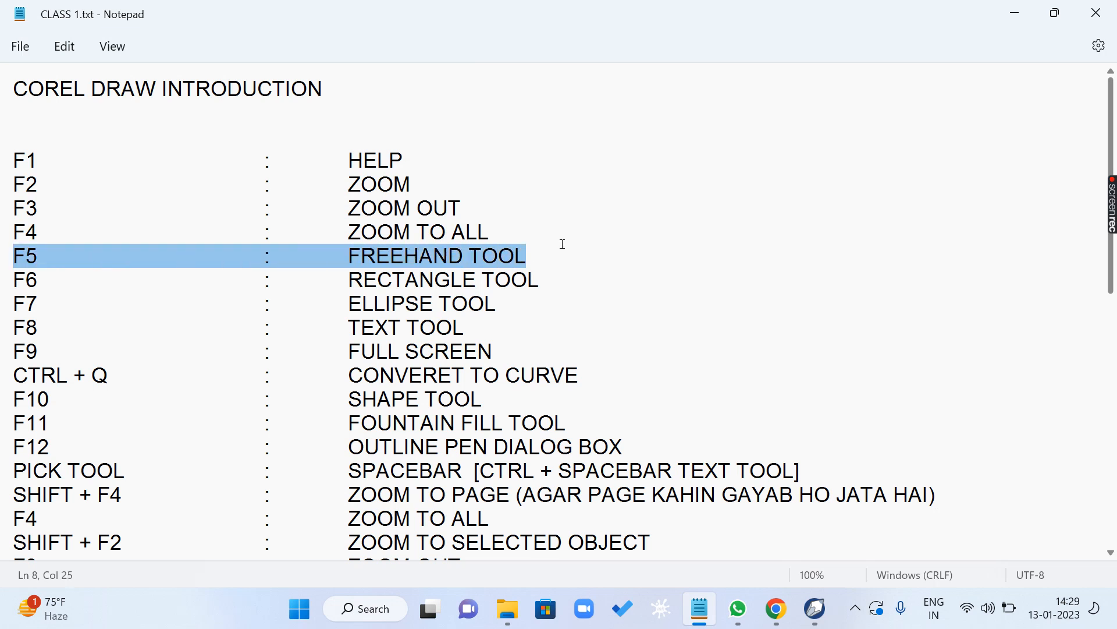
click(494, 232)
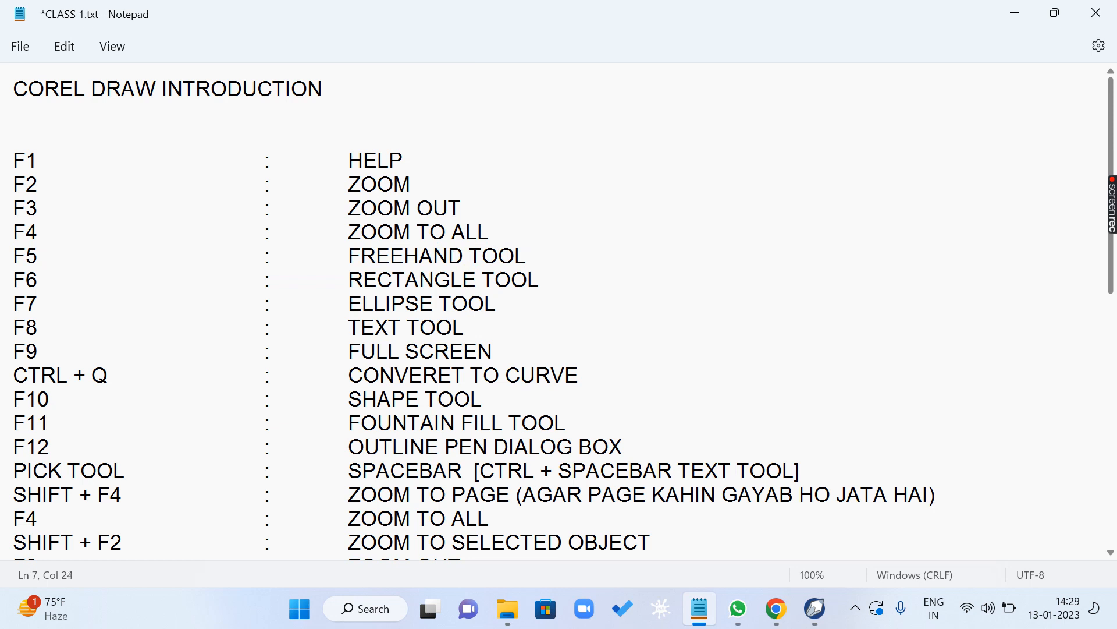
text(OBJECT)
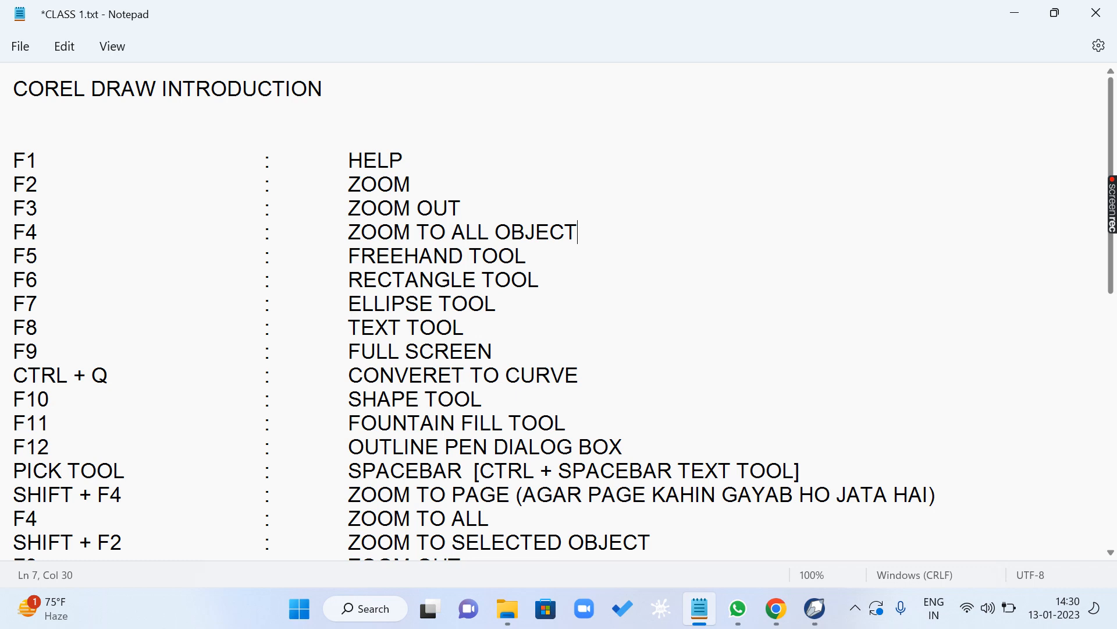
drag(16, 248, 564, 248)
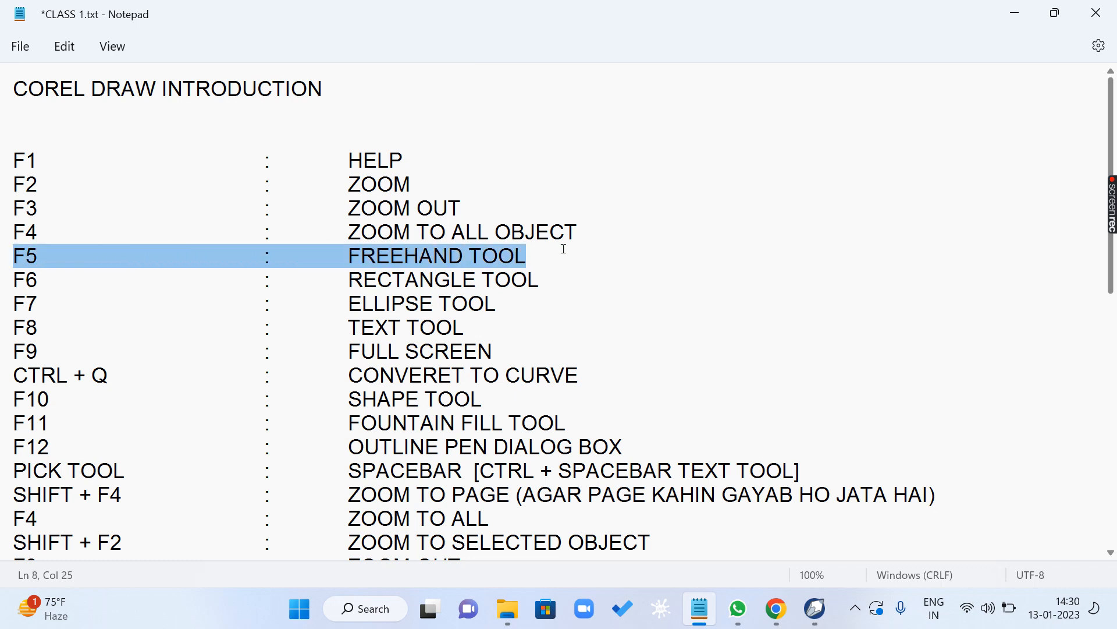
- Switch to CorelDRAW and draw freehand an open peaked curve about 118 mm wide, and closed shapes about 72 × 118 mm and 127 × 170 mm
click(815, 608)
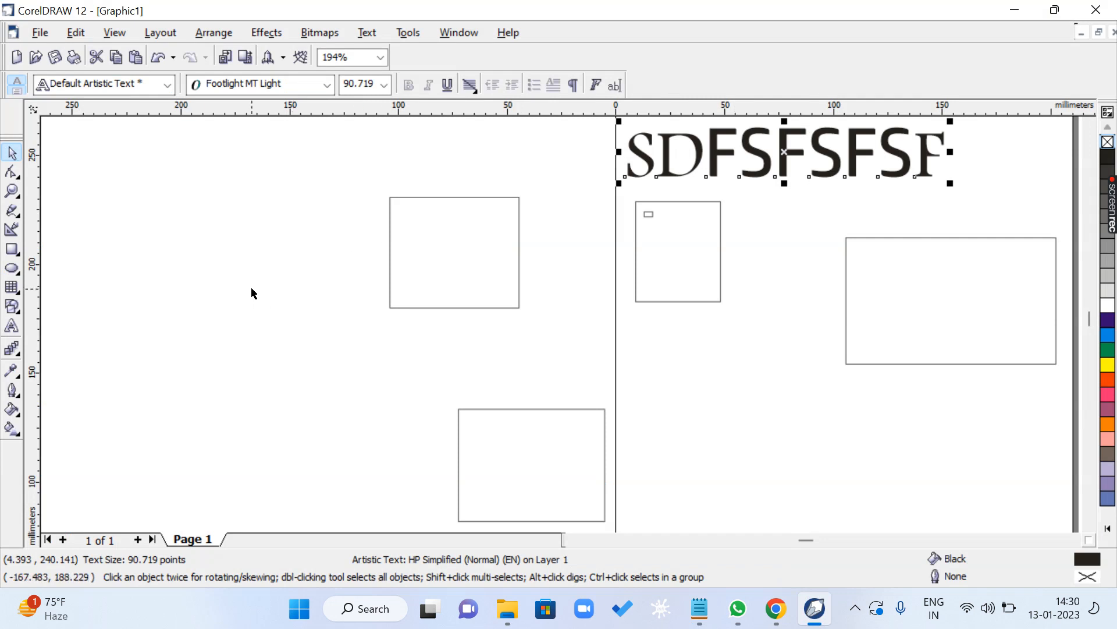
key(F5)
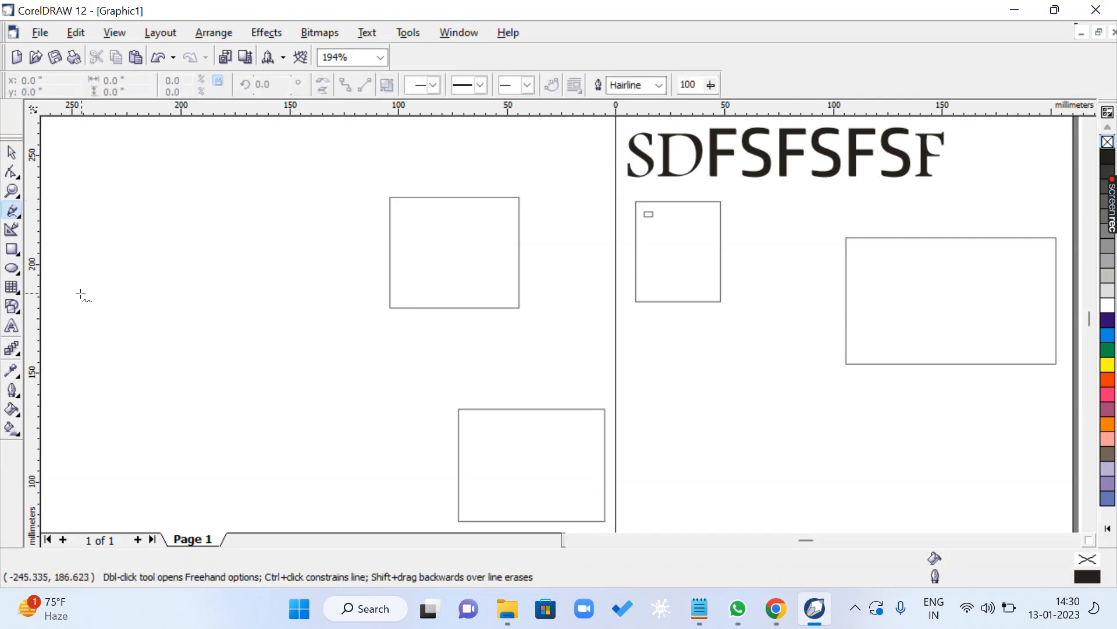
mouse_move(79, 293)
mouse_down()
mouse_move(126, 258)
mouse_move(142, 219)
mouse_move(179, 195)
mouse_move(211, 141)
mouse_move(337, 301)
mouse_up()
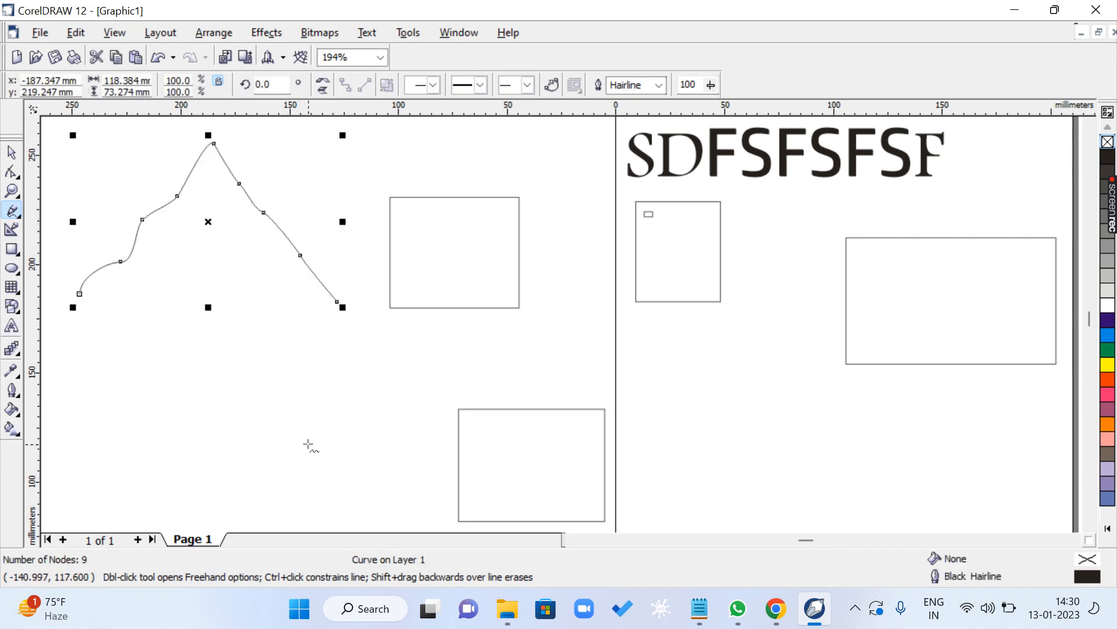
mouse_move(731, 338)
mouse_down()
mouse_move(695, 331)
mouse_move(653, 363)
mouse_move(666, 417)
mouse_move(713, 464)
mouse_move(786, 457)
mouse_move(813, 405)
mouse_move(792, 350)
mouse_move(756, 338)
mouse_move(777, 225)
mouse_move(734, 229)
mouse_move(748, 315)
mouse_move(732, 338)
mouse_up()
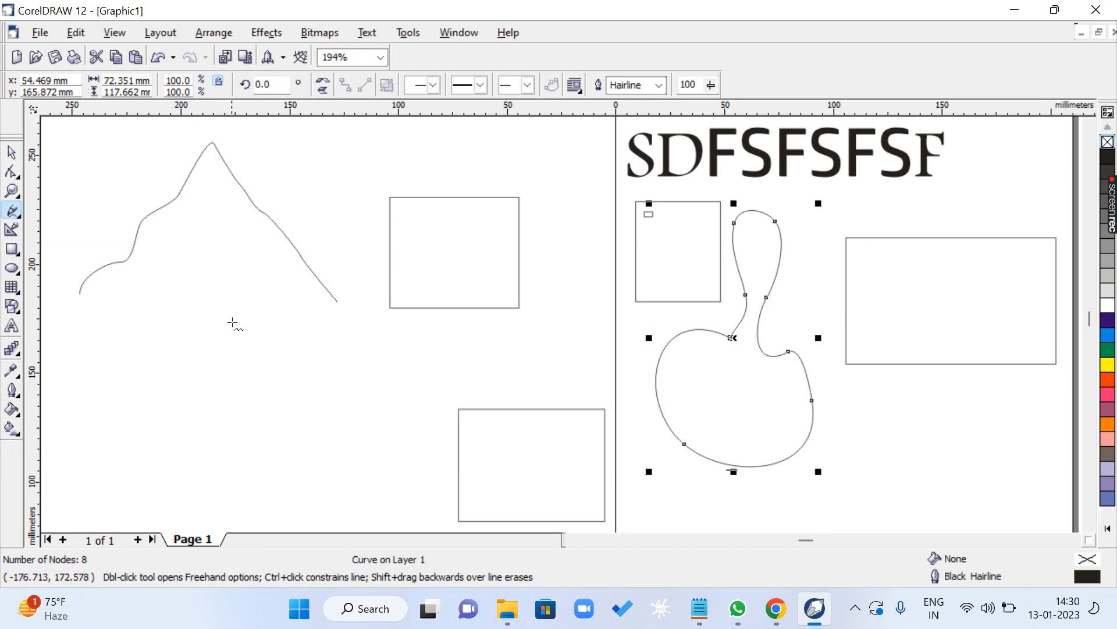
mouse_move(233, 324)
mouse_down()
mouse_move(228, 356)
mouse_move(187, 360)
mouse_move(158, 326)
mouse_move(159, 354)
mouse_move(213, 385)
mouse_move(224, 416)
mouse_move(189, 450)
mouse_move(233, 461)
mouse_move(264, 495)
mouse_move(299, 441)
mouse_move(424, 454)
mouse_move(410, 386)
mouse_move(323, 385)
mouse_move(368, 349)
mouse_move(324, 220)
mouse_move(326, 114)
mouse_move(270, 203)
mouse_move(190, 281)
mouse_move(233, 338)
mouse_up()
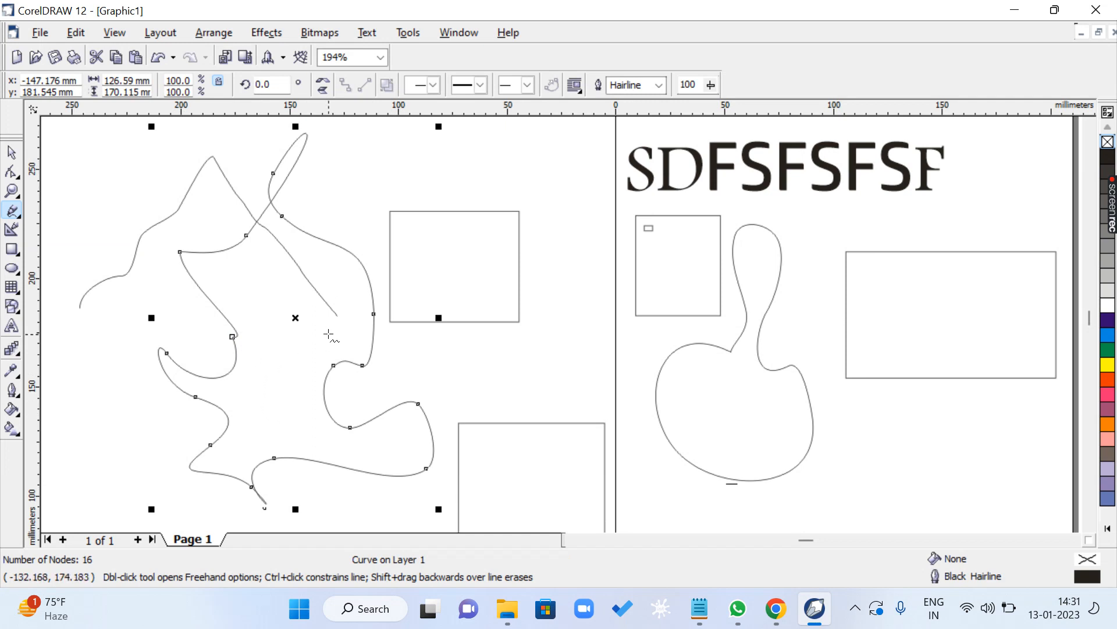
- Draw a long, closed wavy freehand shape about 311 × 46 mm above the other objects and fill it with 30% Black
click(1090, 126)
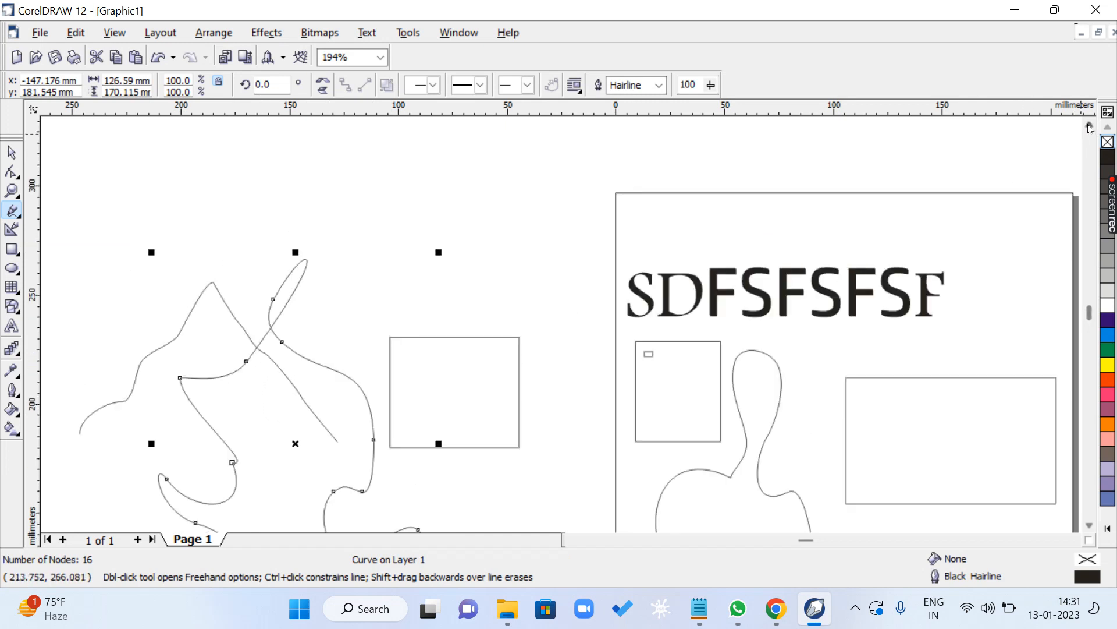
click(1090, 127)
click(1090, 127)
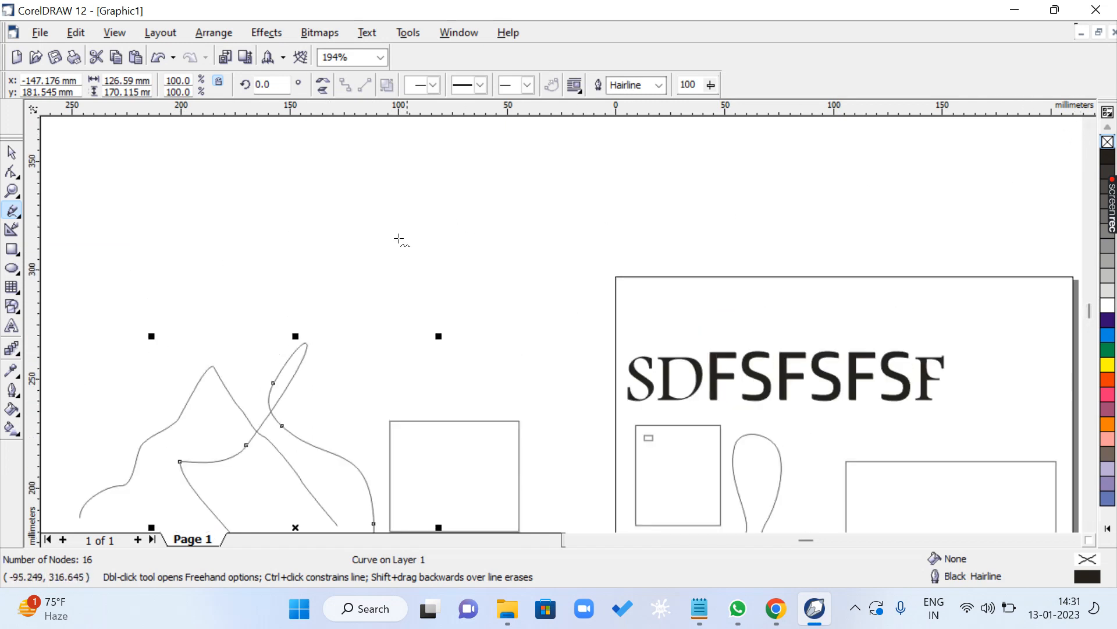
click(134, 195)
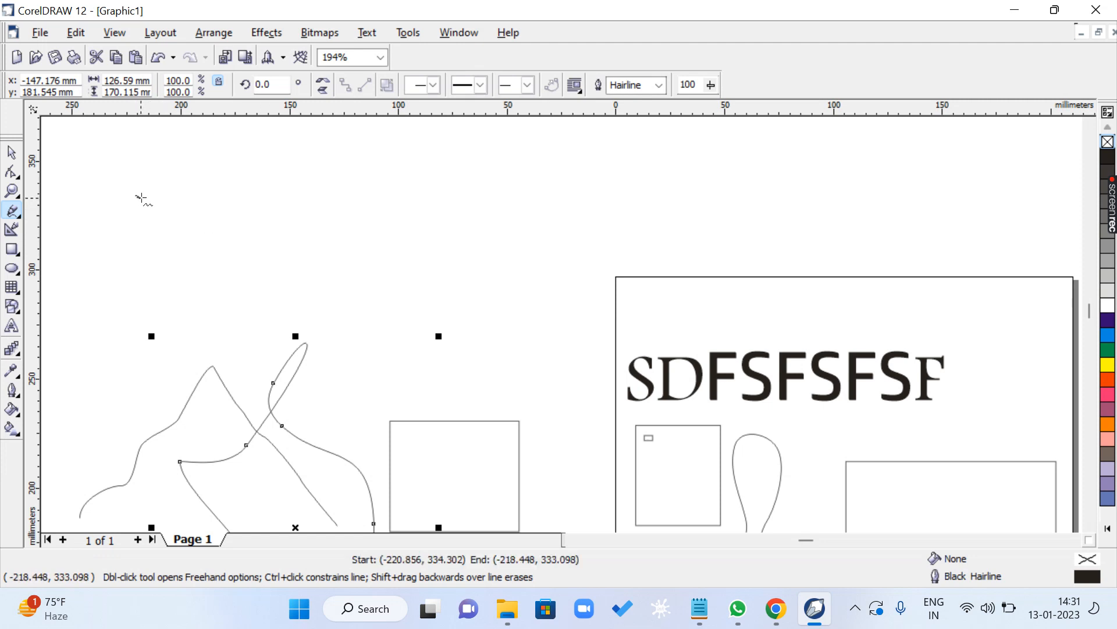
mouse_move(168, 203)
mouse_down()
mouse_move(201, 189)
mouse_move(211, 207)
mouse_move(248, 187)
mouse_move(282, 208)
mouse_move(335, 176)
mouse_move(373, 209)
mouse_move(399, 195)
mouse_move(542, 201)
mouse_move(591, 174)
mouse_move(623, 193)
mouse_move(682, 165)
mouse_move(728, 191)
mouse_move(761, 185)
mouse_move(784, 198)
mouse_move(789, 226)
mouse_move(723, 220)
mouse_move(687, 238)
mouse_move(527, 238)
mouse_move(471, 259)
mouse_move(262, 258)
mouse_move(195, 277)
mouse_move(139, 265)
mouse_move(104, 238)
mouse_move(122, 174)
mouse_move(142, 172)
mouse_move(138, 195)
mouse_up()
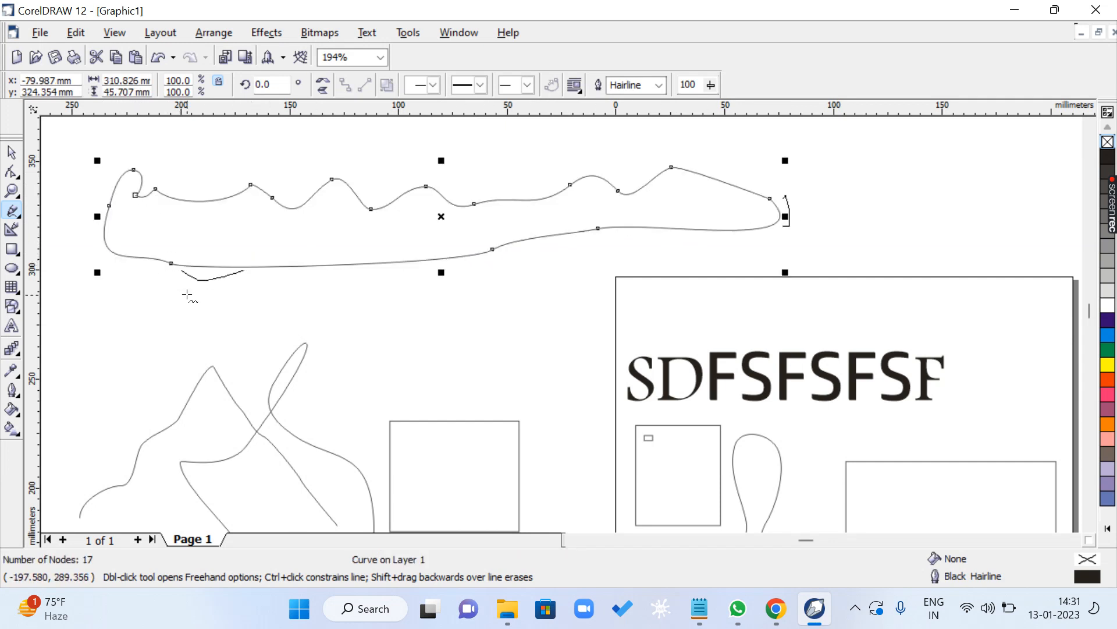
click(1107, 261)
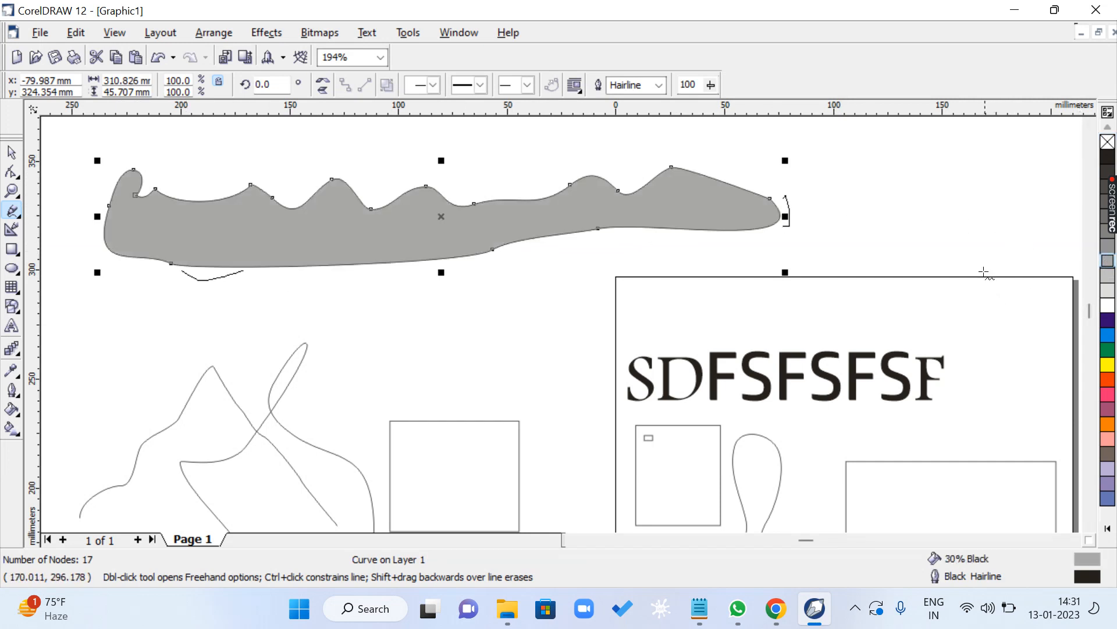
- Draw a nearly closed freehand loop about 66 × 35 mm beyond the gray shape's right end and apply a 40% Black fill
mouse_move(845, 166)
mouse_down()
mouse_move(950, 150)
mouse_move(986, 208)
mouse_move(895, 216)
mouse_move(889, 198)
mouse_move(849, 173)
mouse_up()
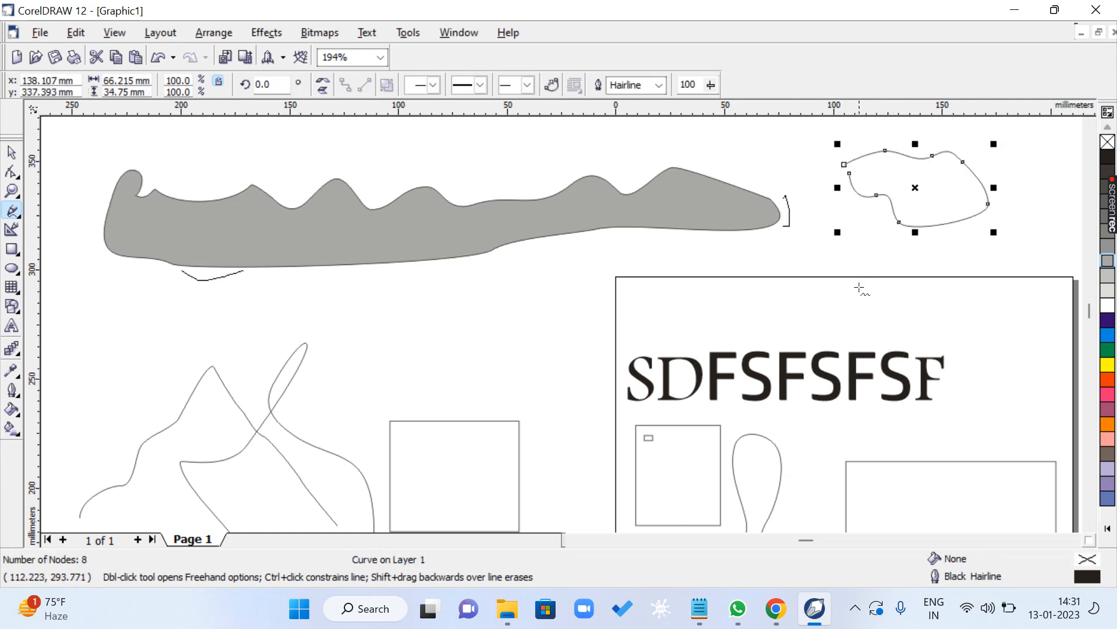
click(1108, 247)
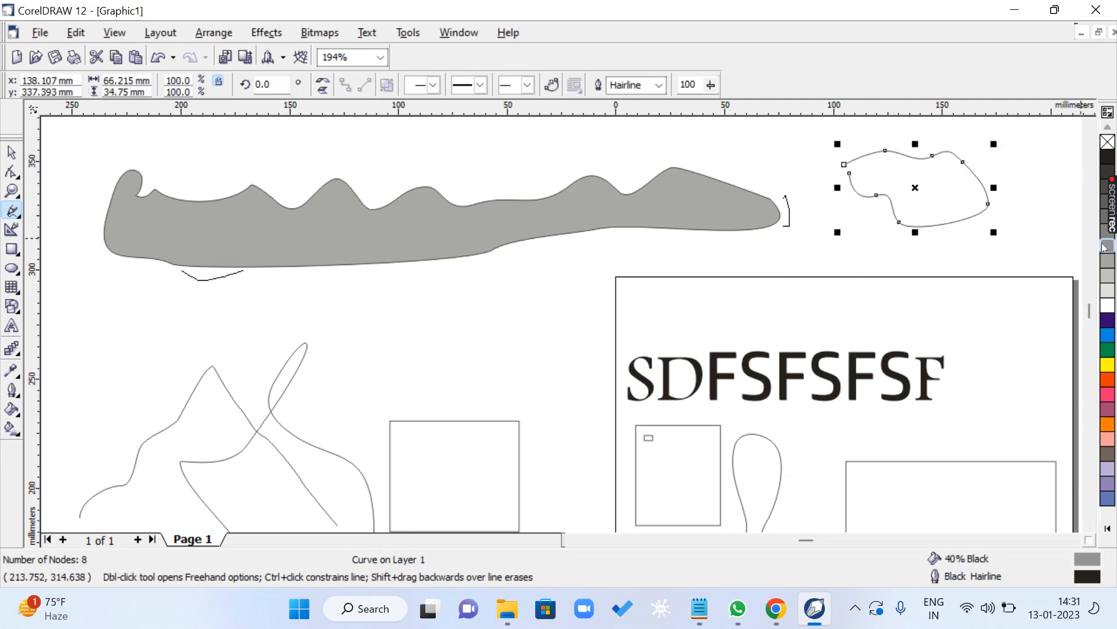
click(1091, 127)
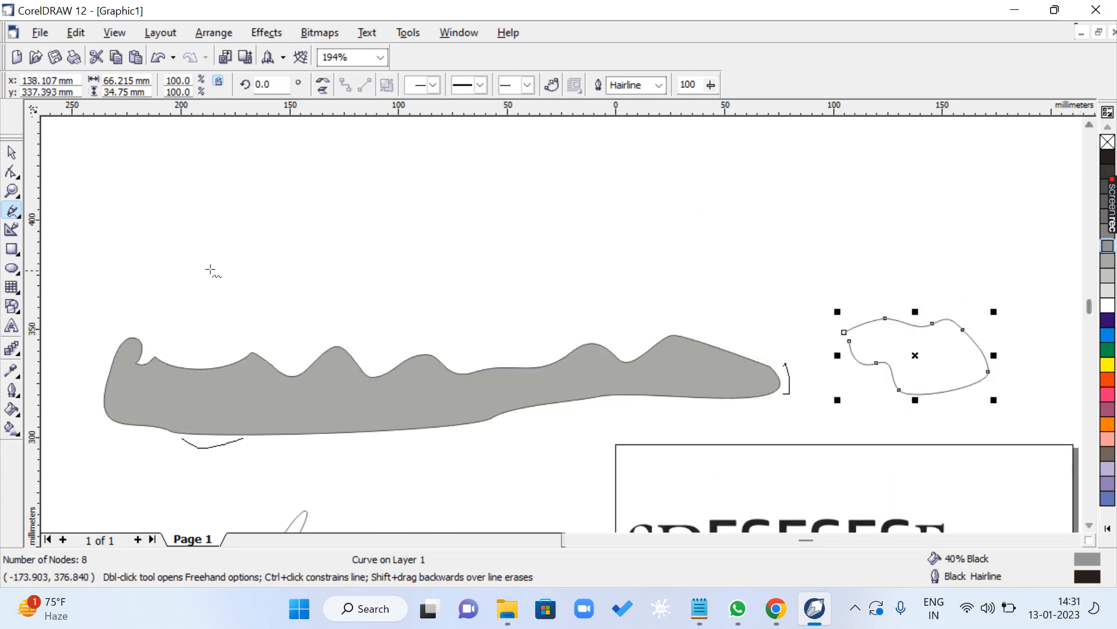
- With the Freehand tool, draw two crossing straight lines above the gray shape, about 293 × 37 mm and 206 × 47 mm
click(21, 219)
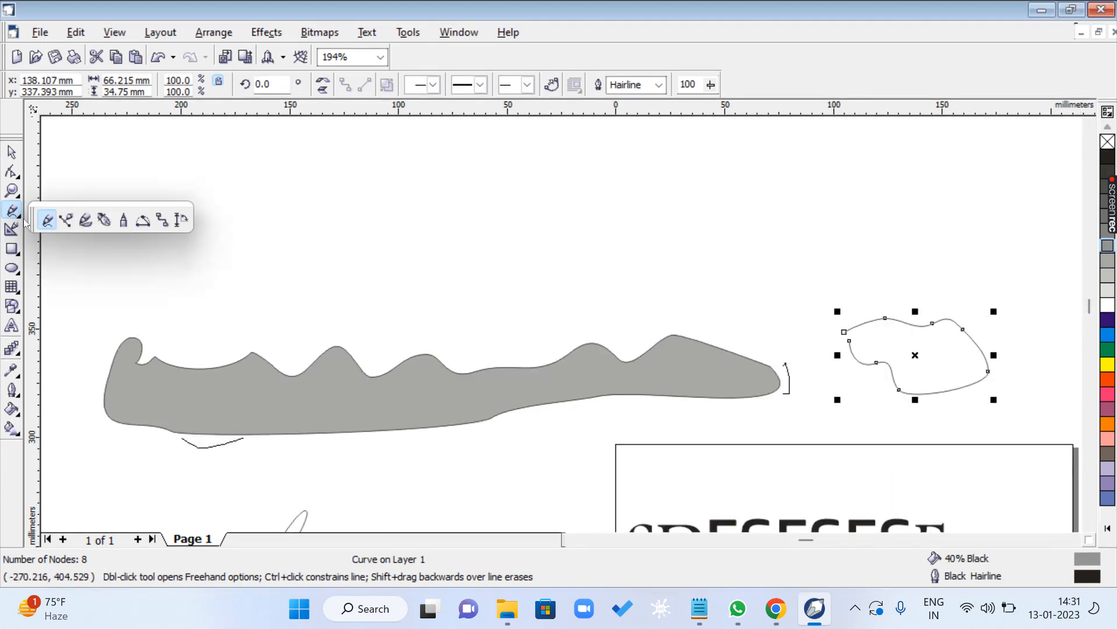
click(55, 224)
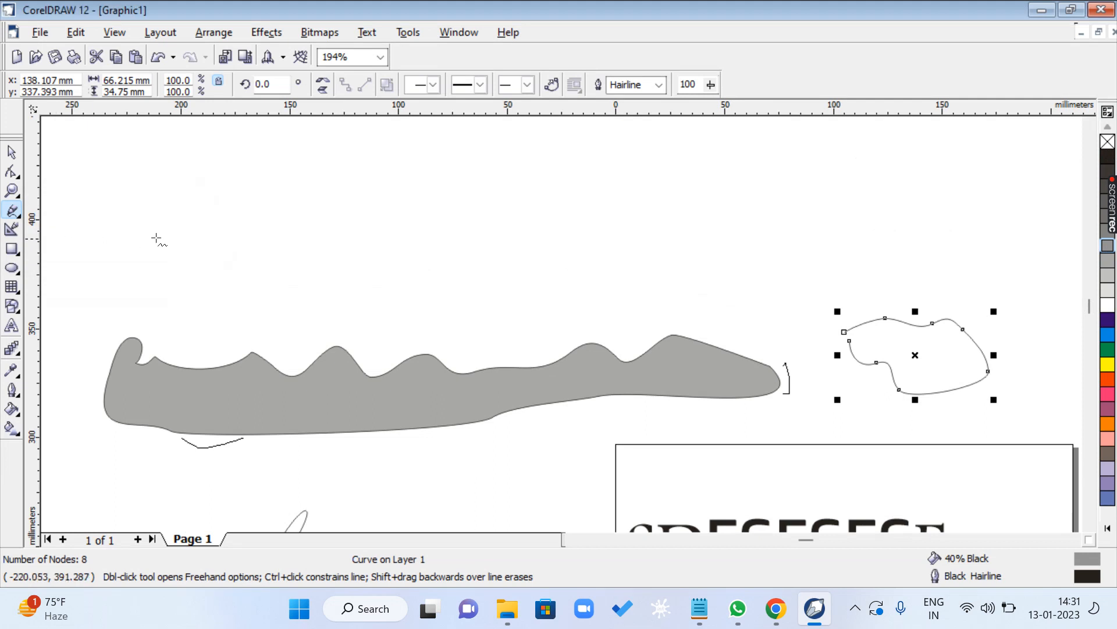
click(224, 210)
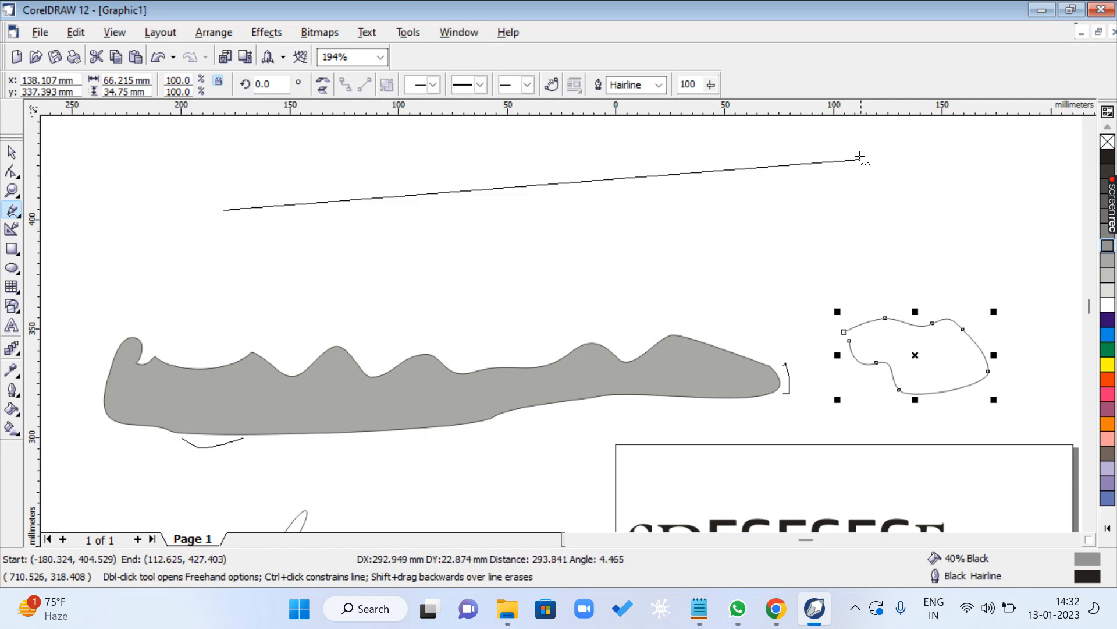
click(861, 128)
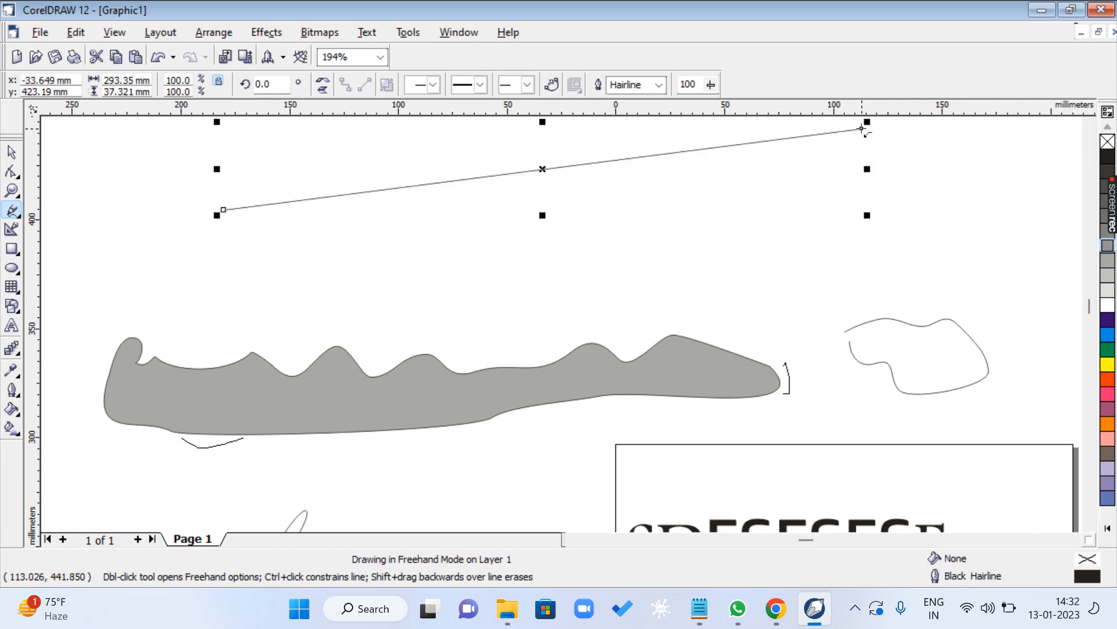
click(265, 157)
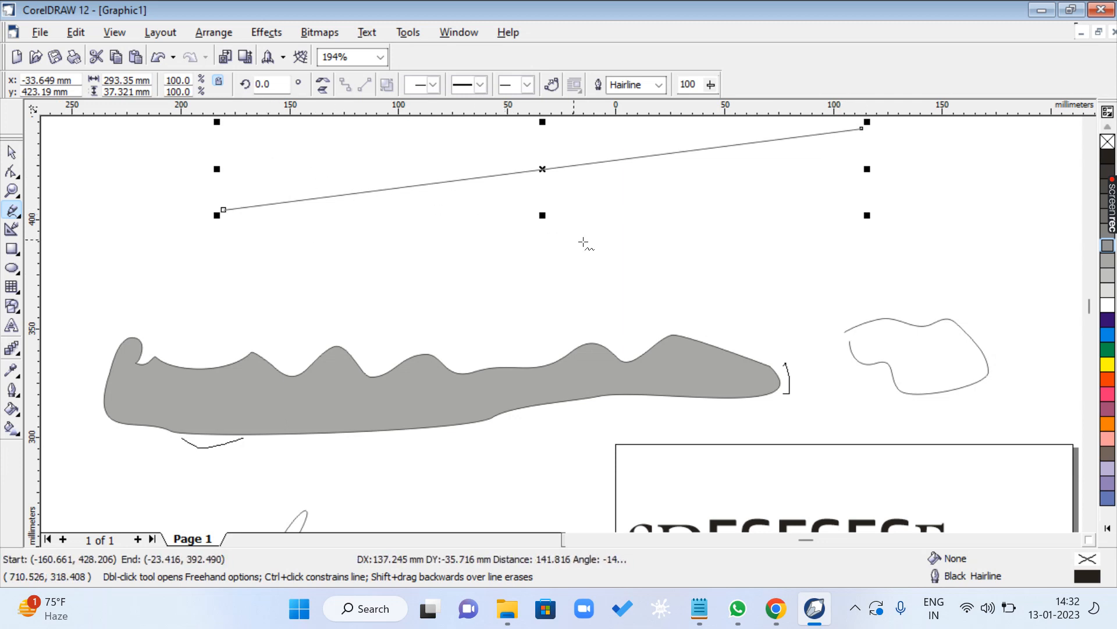
click(716, 261)
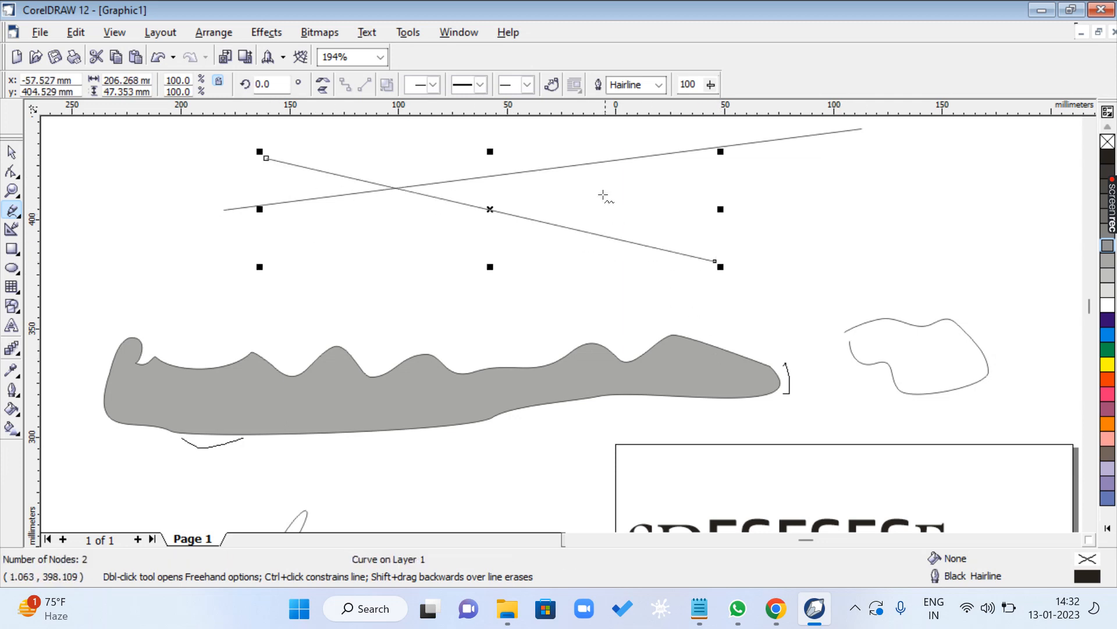
- Add four straight lines across the existing pair, spanning about 164 × 73 mm, 14 × 87 mm, 125 × 19 mm and 87 × 84 mm
click(601, 142)
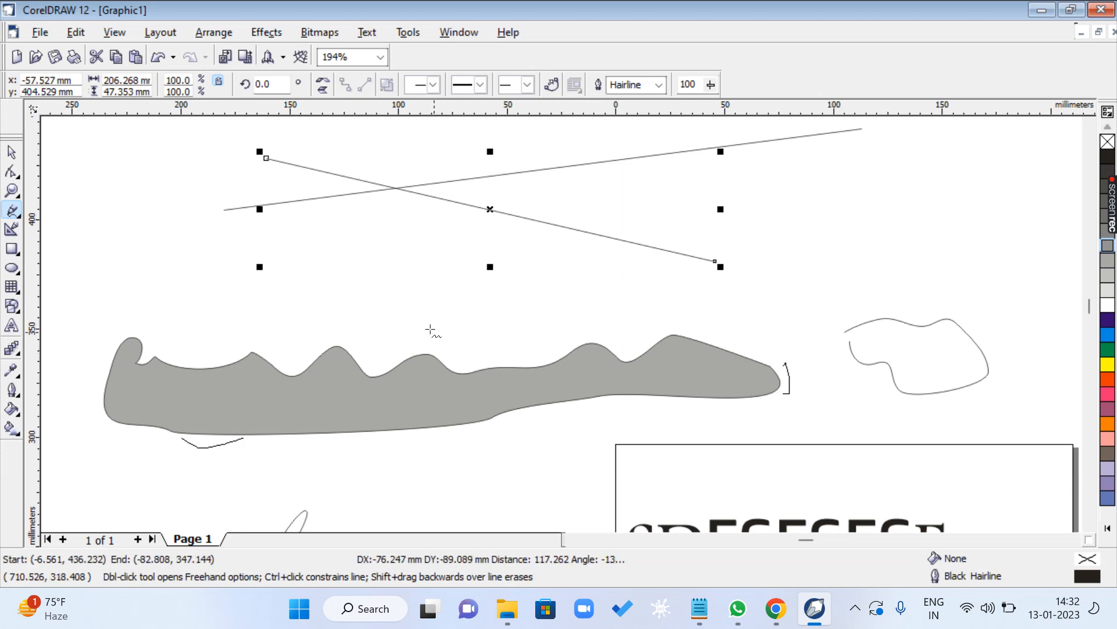
click(244, 300)
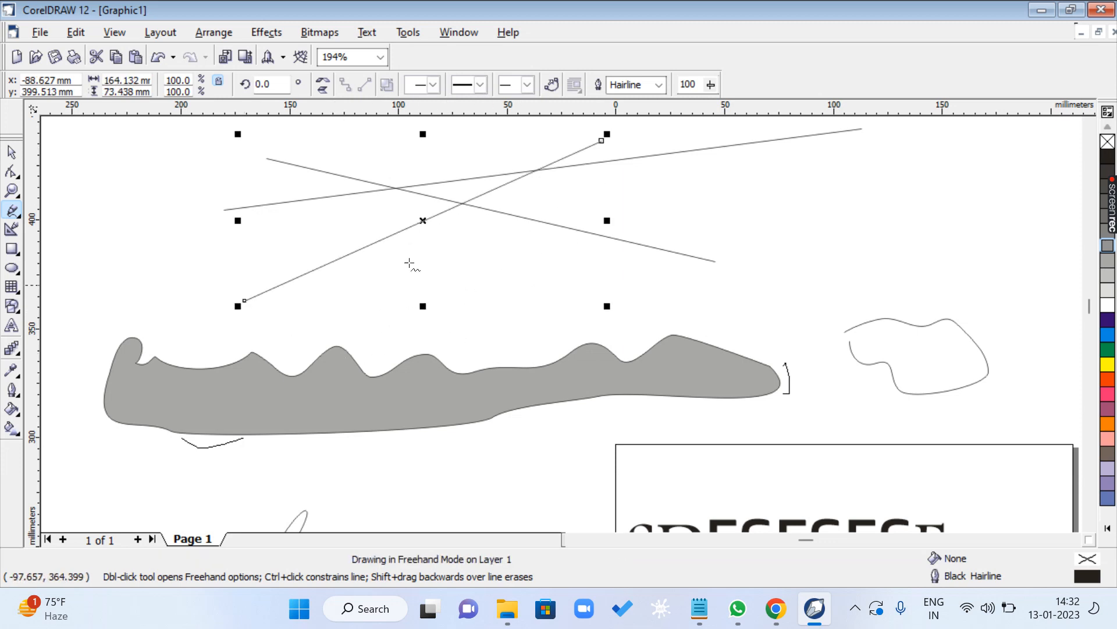
click(415, 336)
click(327, 230)
click(600, 187)
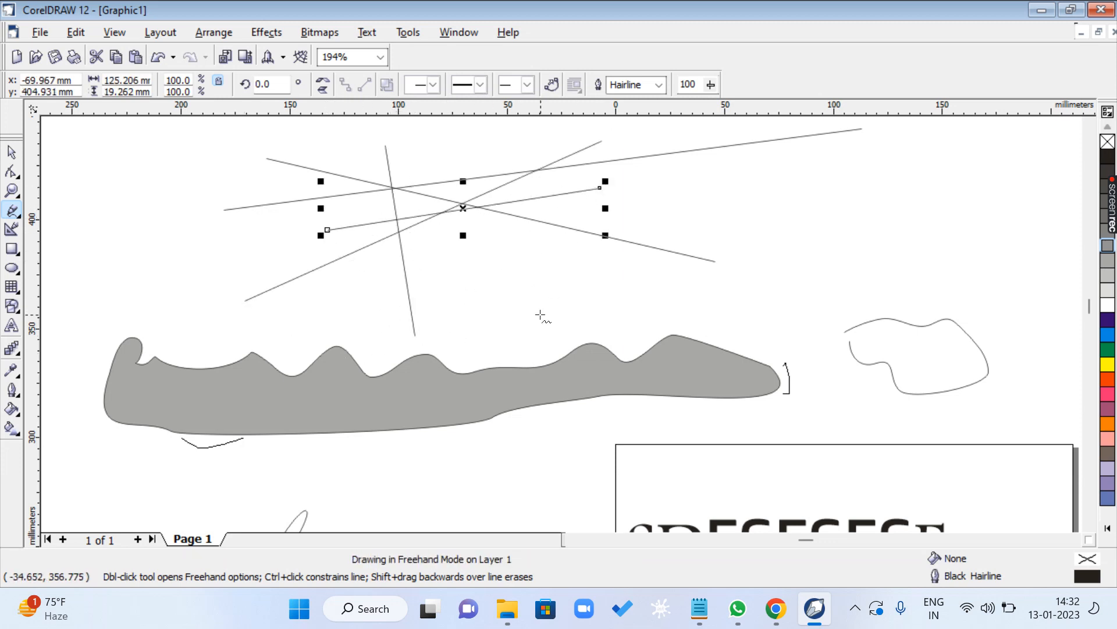
click(540, 315)
click(351, 130)
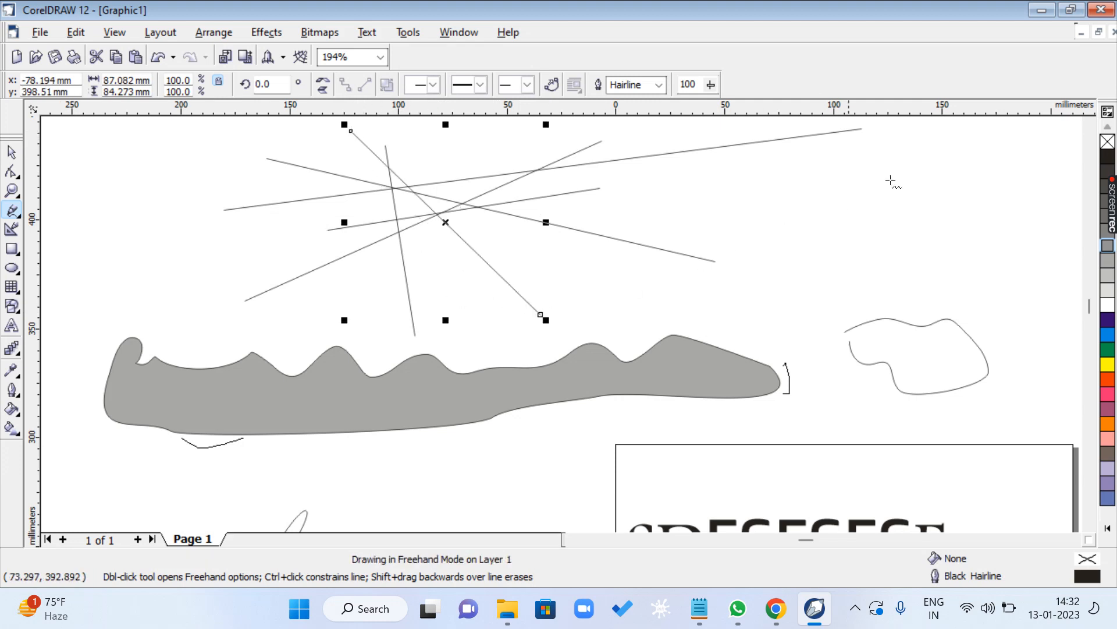
- Draw a perfectly horizontal constrained line about 324 mm long above the crossing lines
scroll(364, 233, up, 3)
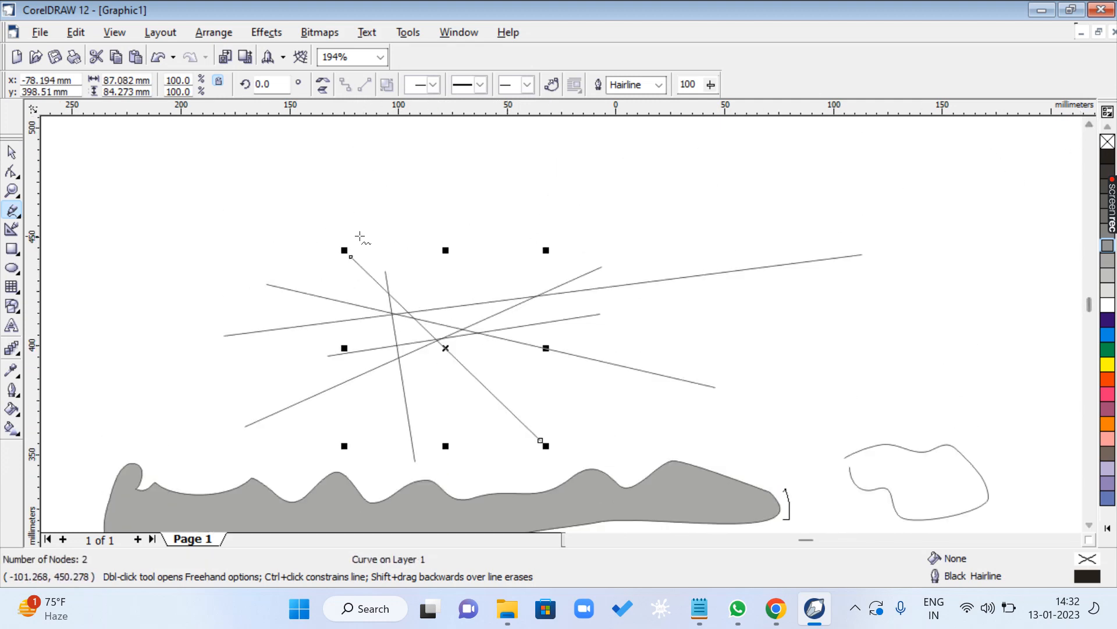
click(254, 178)
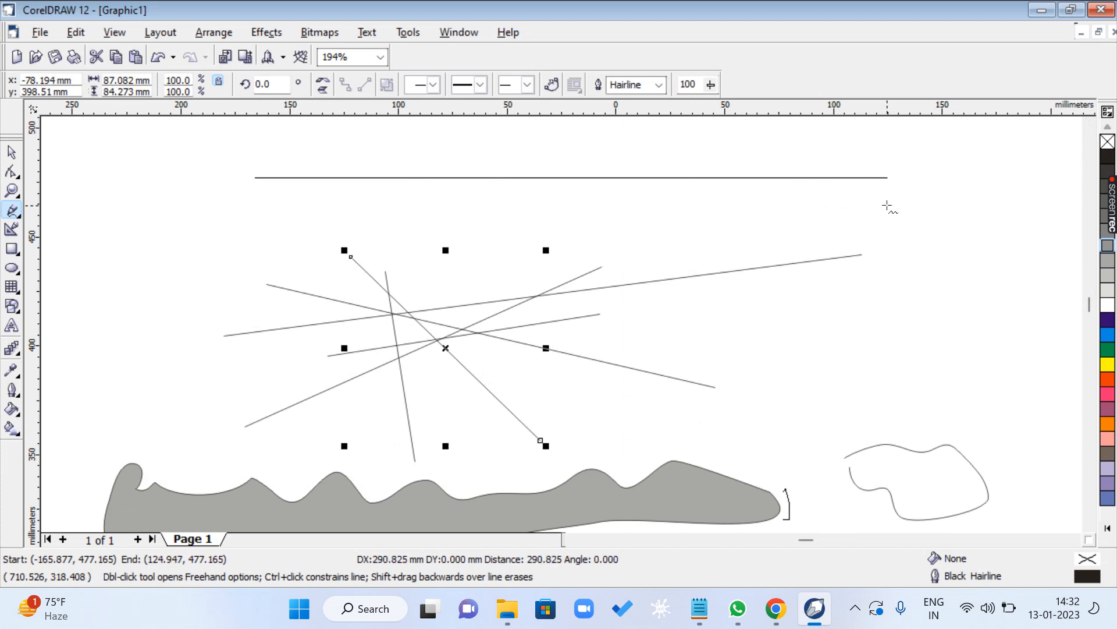
click(961, 187)
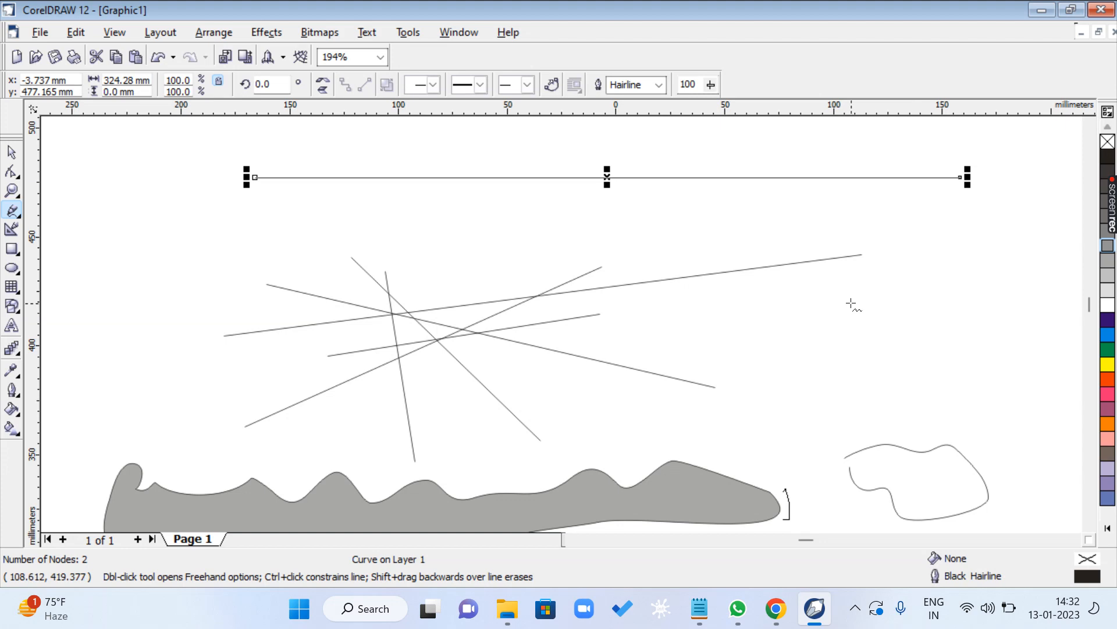
- Switch to the CLASS 1.txt notes, highlight the F6 RECTANGLE TOOL line and append [CTRL - SQUARE] to it
click(699, 609)
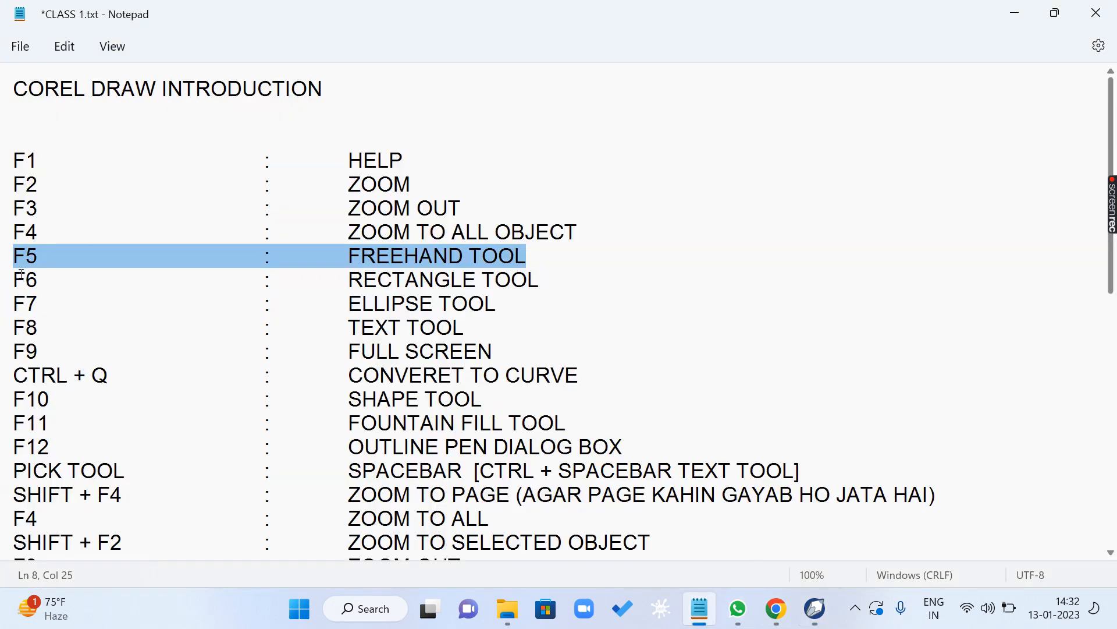
scroll(22, 274, down, 2)
drag(17, 193, 608, 192)
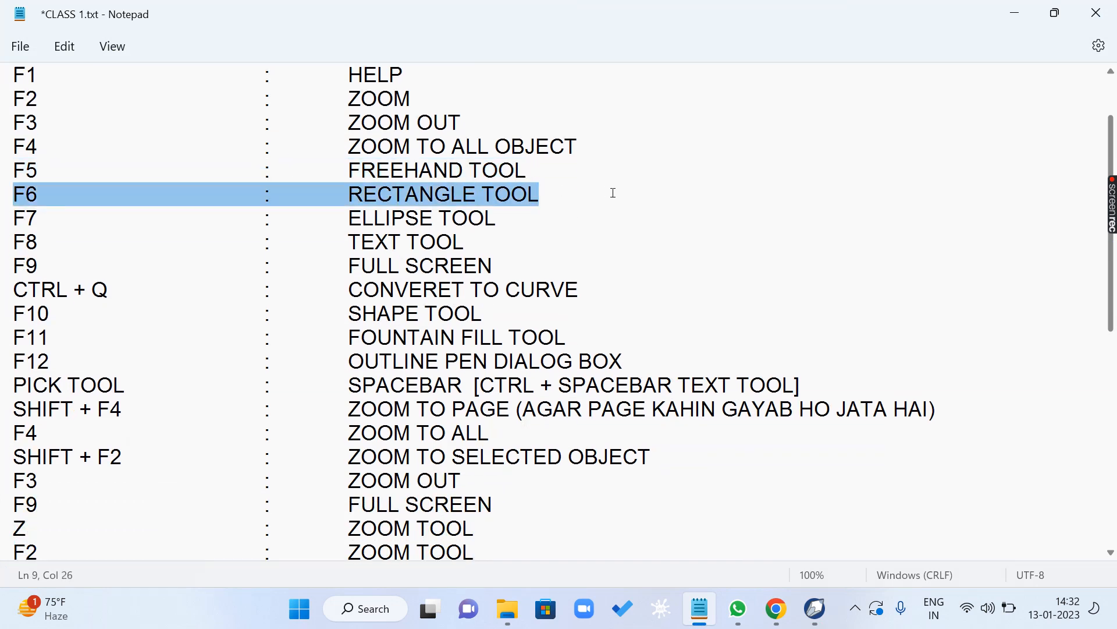
click(553, 198)
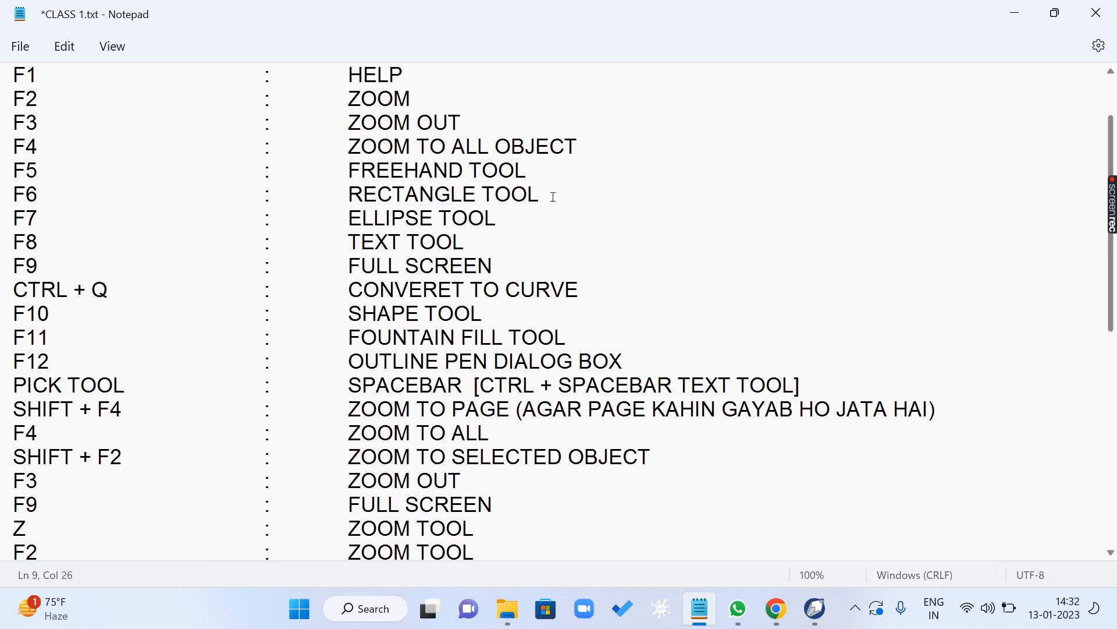
key(Tab)
text([])
key(Left)
text(CTRL )
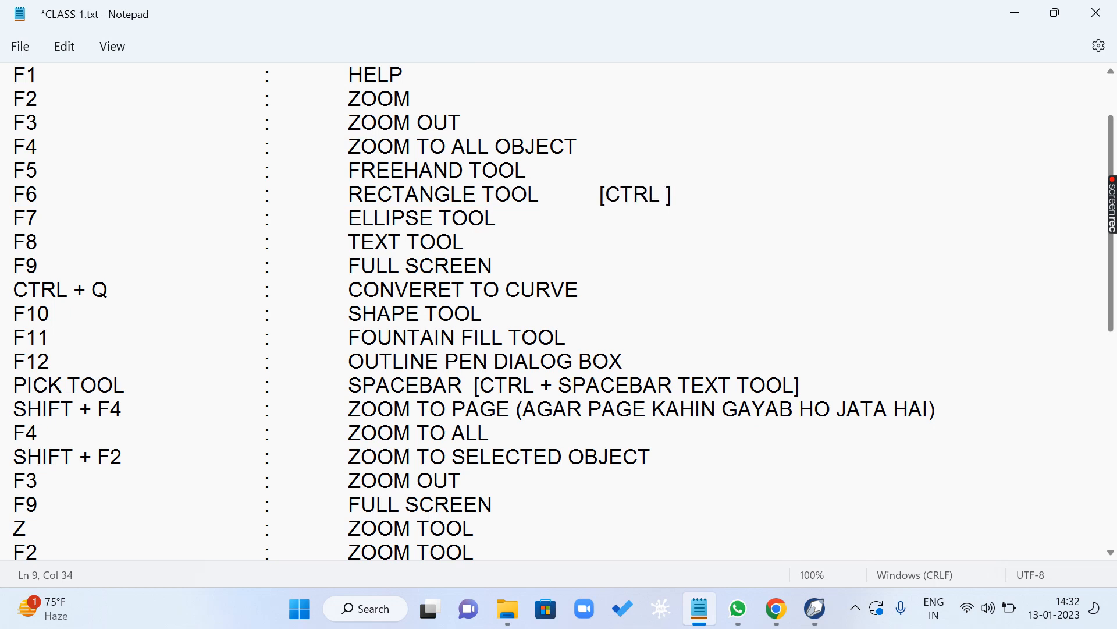
text(- SQUS)
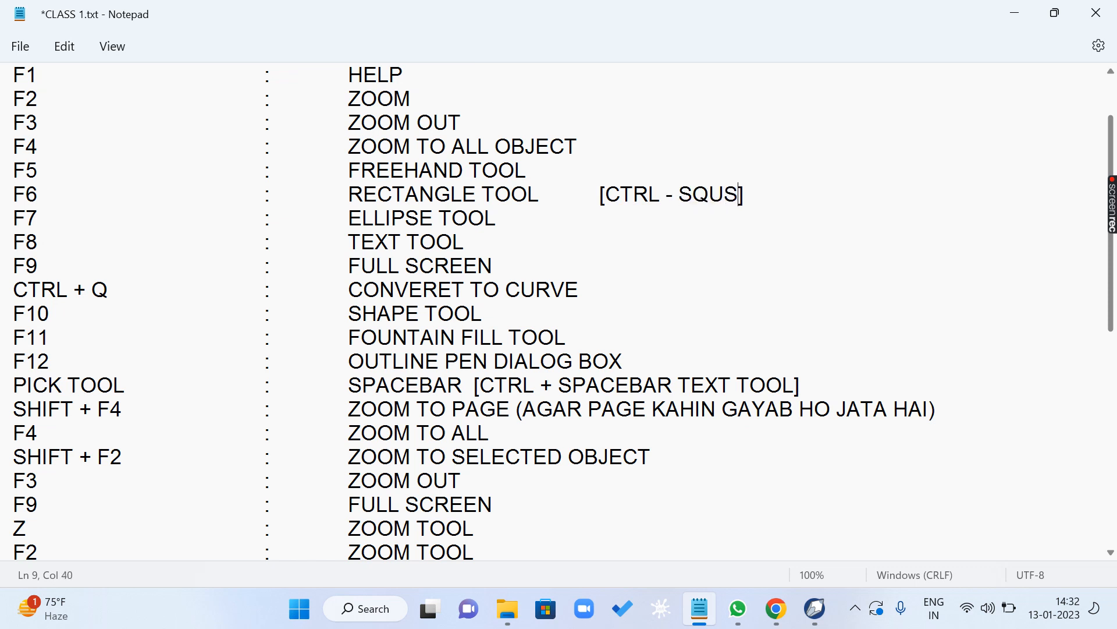
key(BackSpace)
text(ARE)
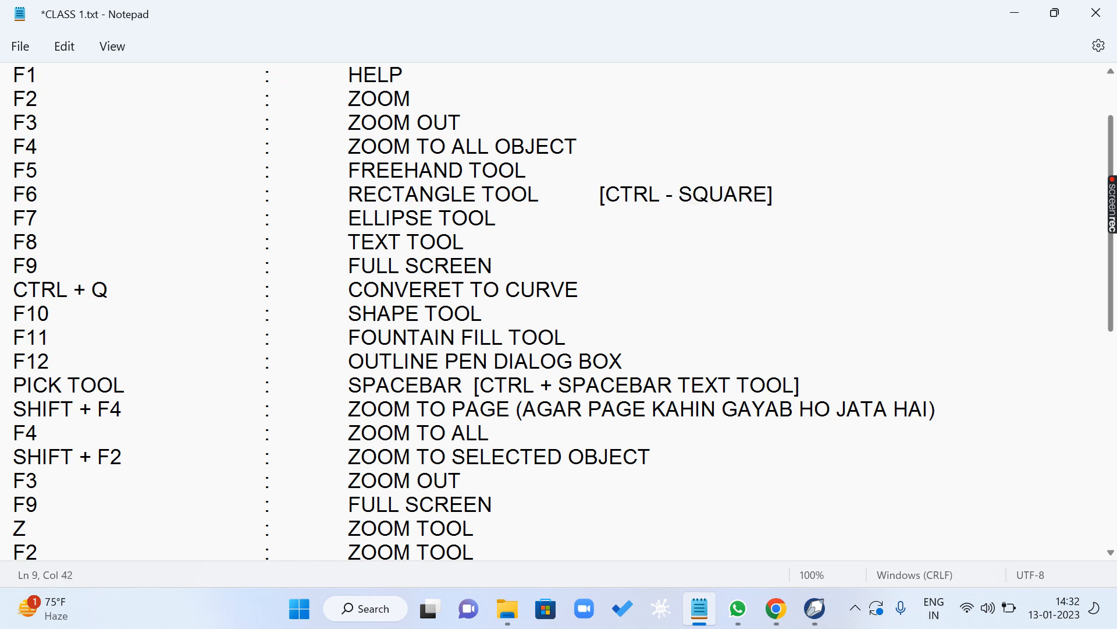
- Switch to CorelDRAW and draw a wide rectangle about 166 × 20 mm with a tall one about 51 × 120 mm below it
click(815, 608)
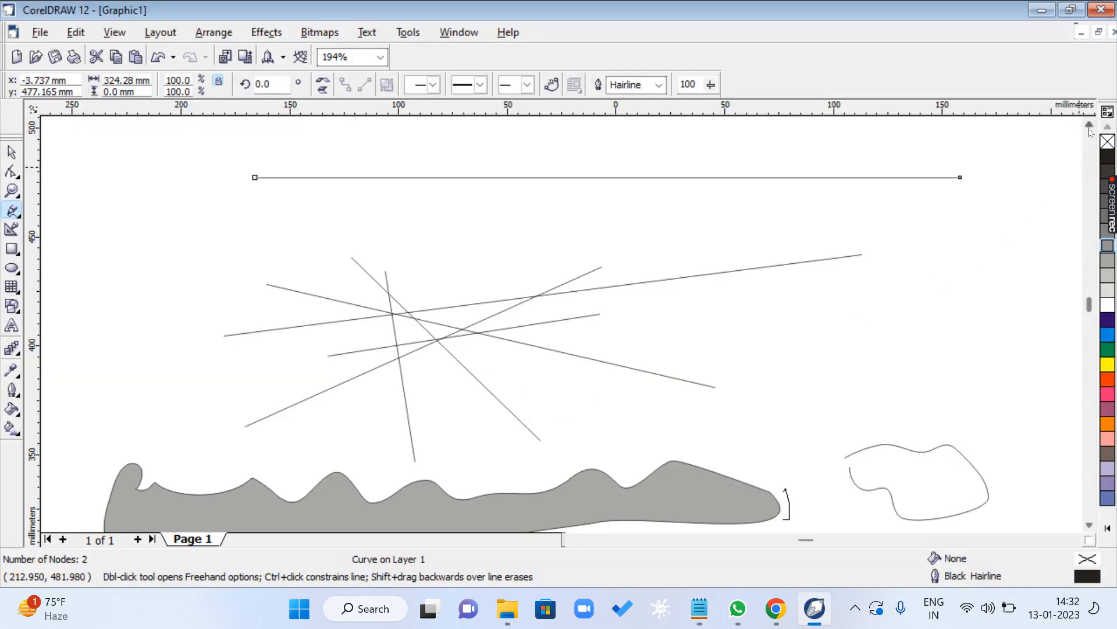
scroll(1075, 129, up, 4)
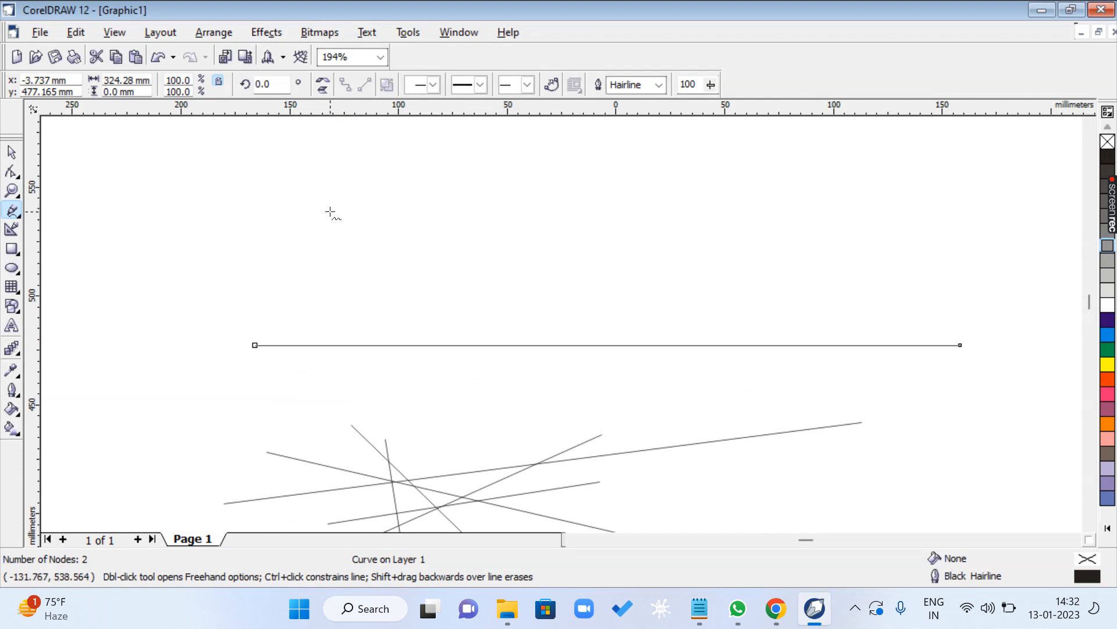
key(F6)
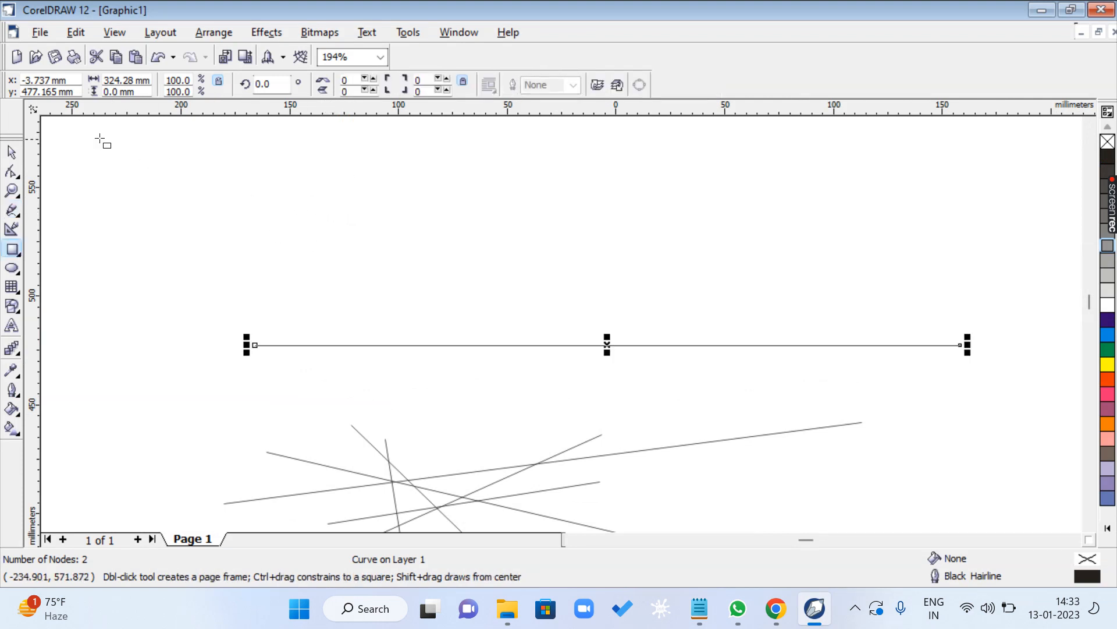
drag(85, 135, 446, 180)
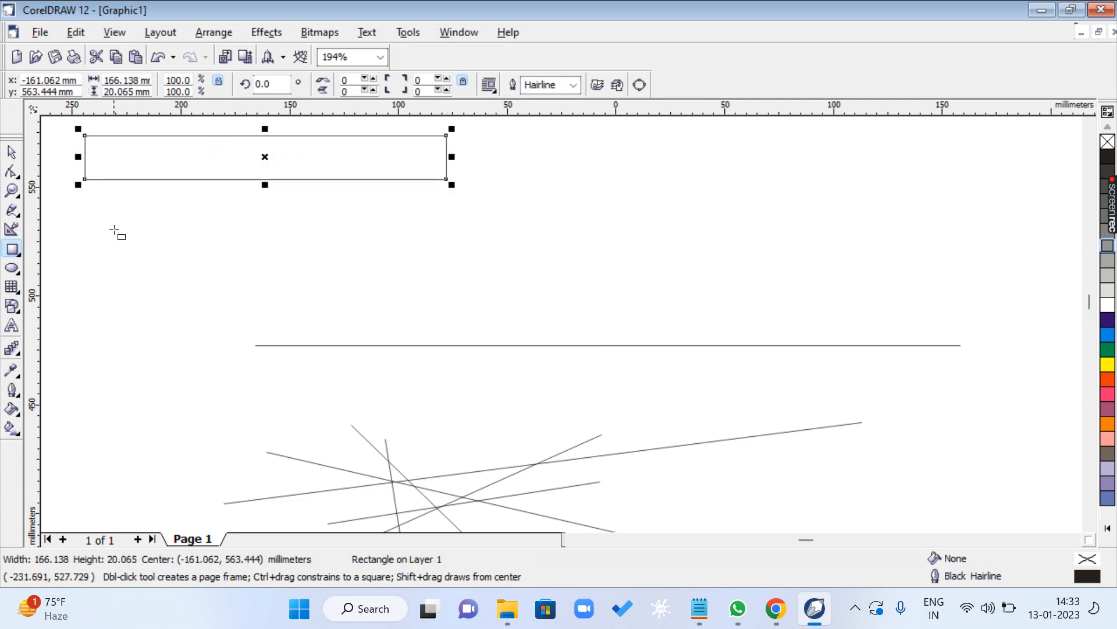
drag(92, 208, 202, 469)
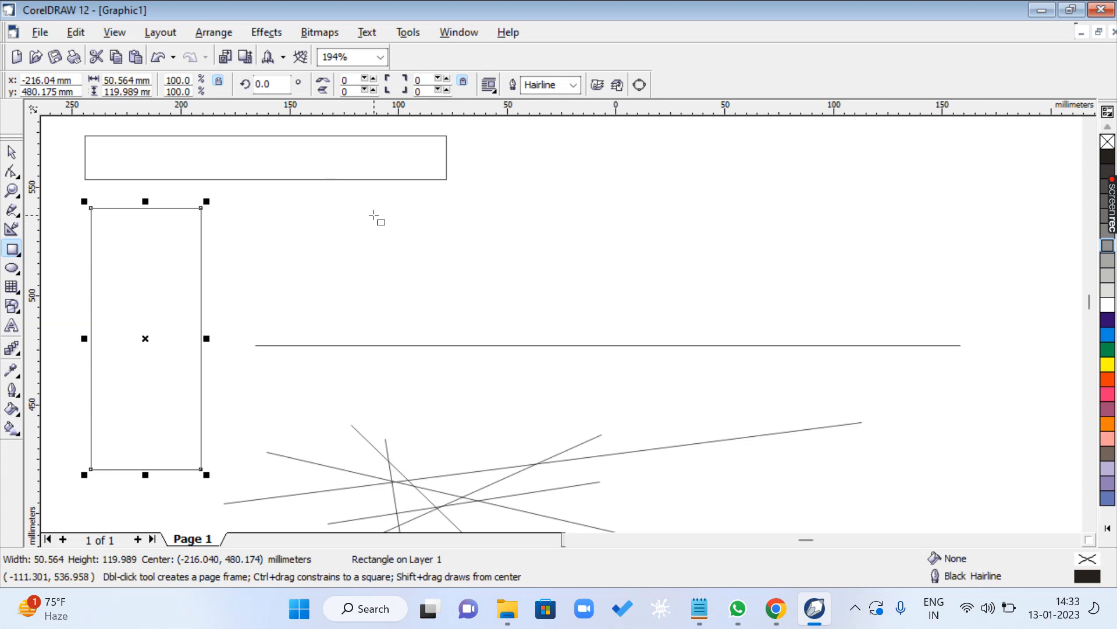
- Draw a constrained square of about 53 mm beside the tall rectangle and set its width to 52.07 mm
drag(375, 216, 489, 324)
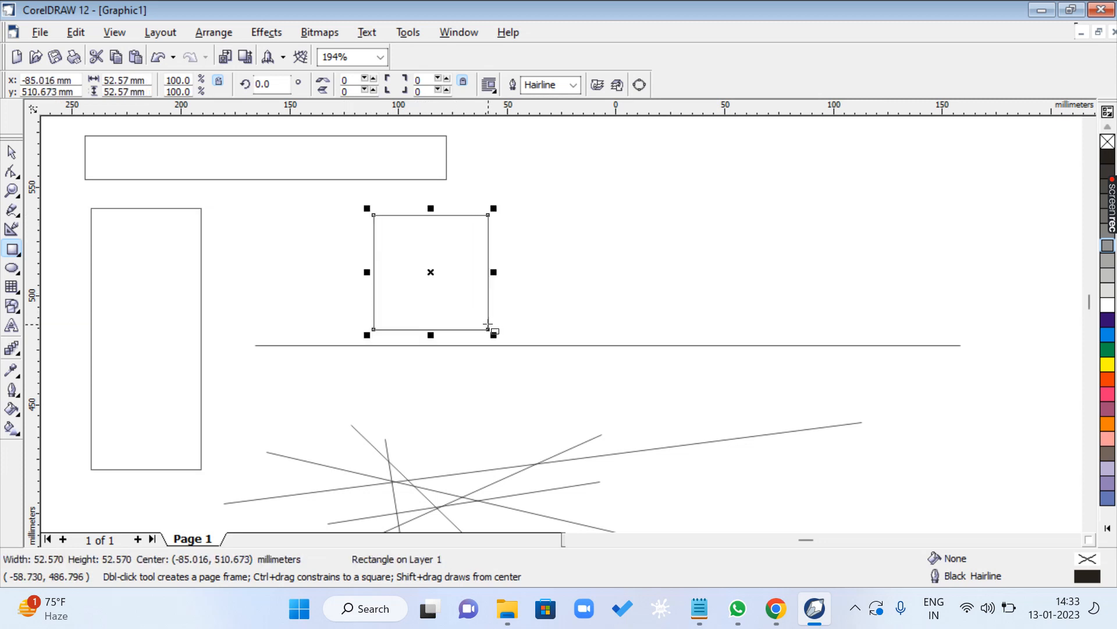
double_click(108, 80)
text(52.07)
key(Return)
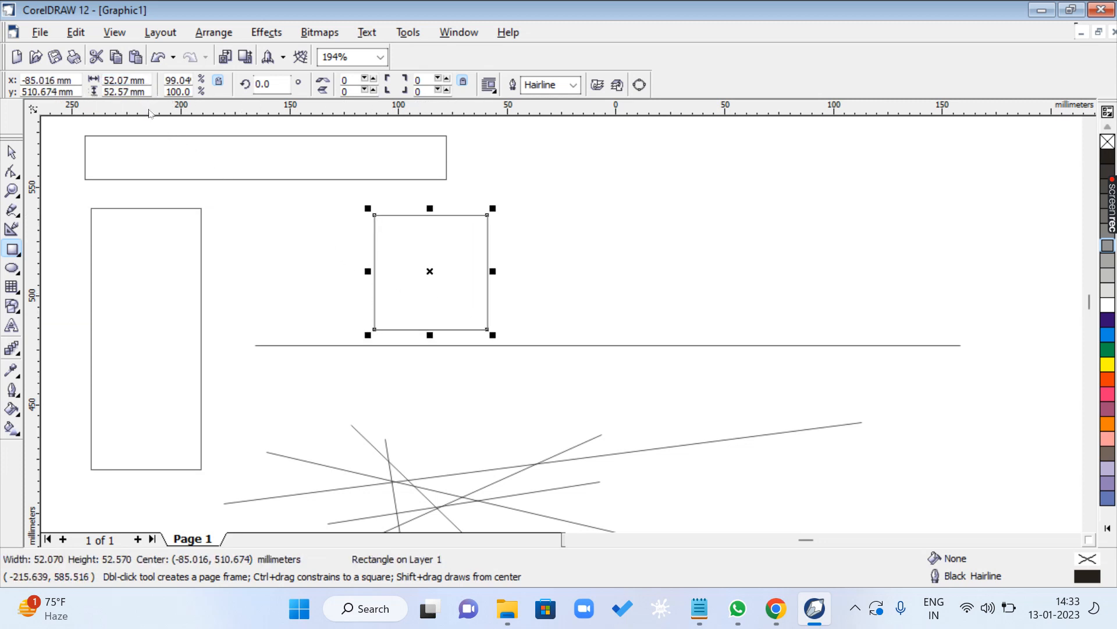
- Draw two more constrained squares of about 61 mm and 70 mm, and an unconstrained rectangle about 69 × 63 mm overlapping the two smaller squares
drag(513, 181, 646, 302)
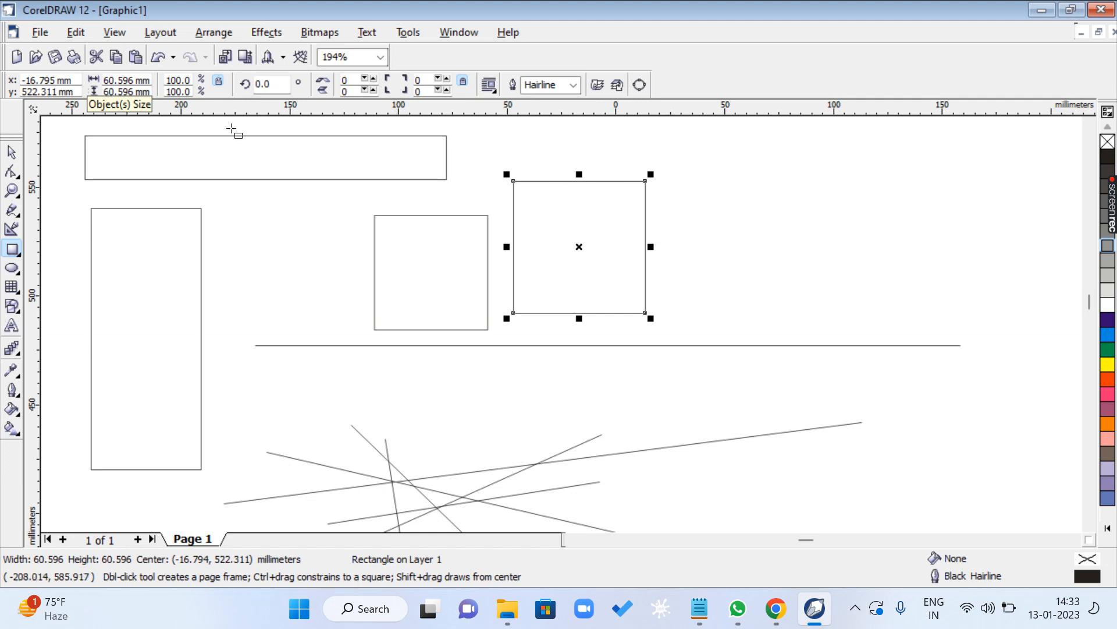
click(690, 173)
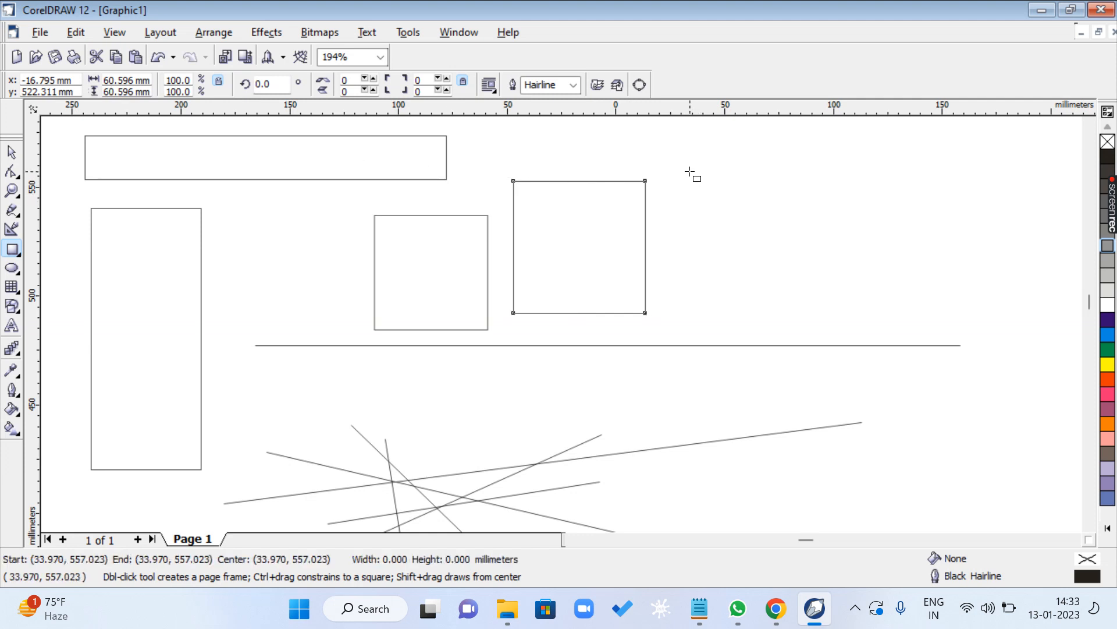
drag(691, 172, 842, 324)
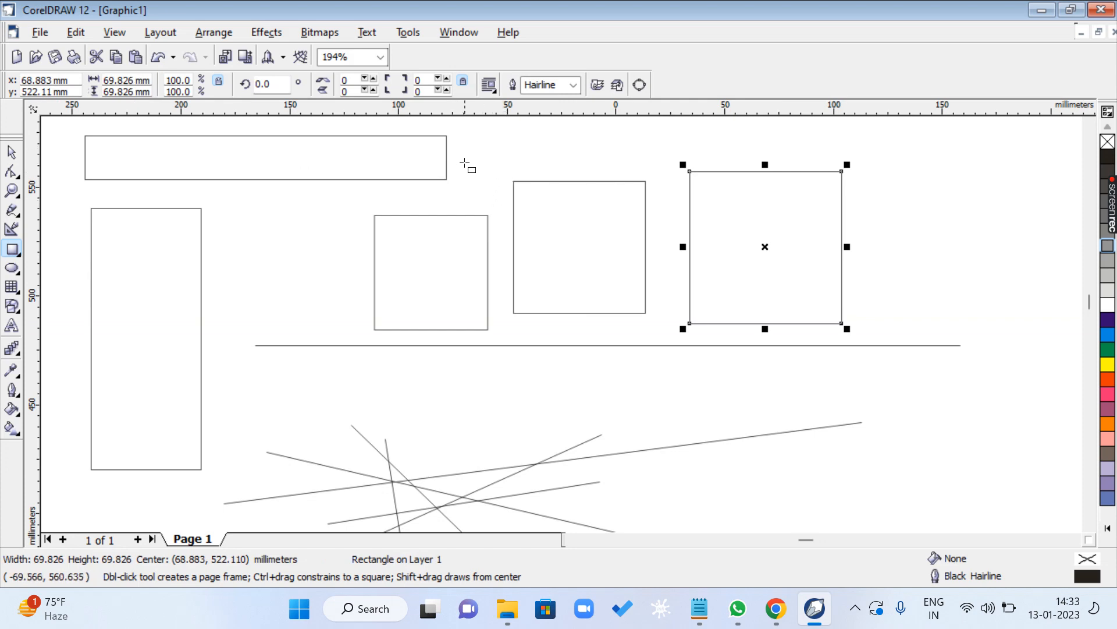
drag(465, 164, 614, 299)
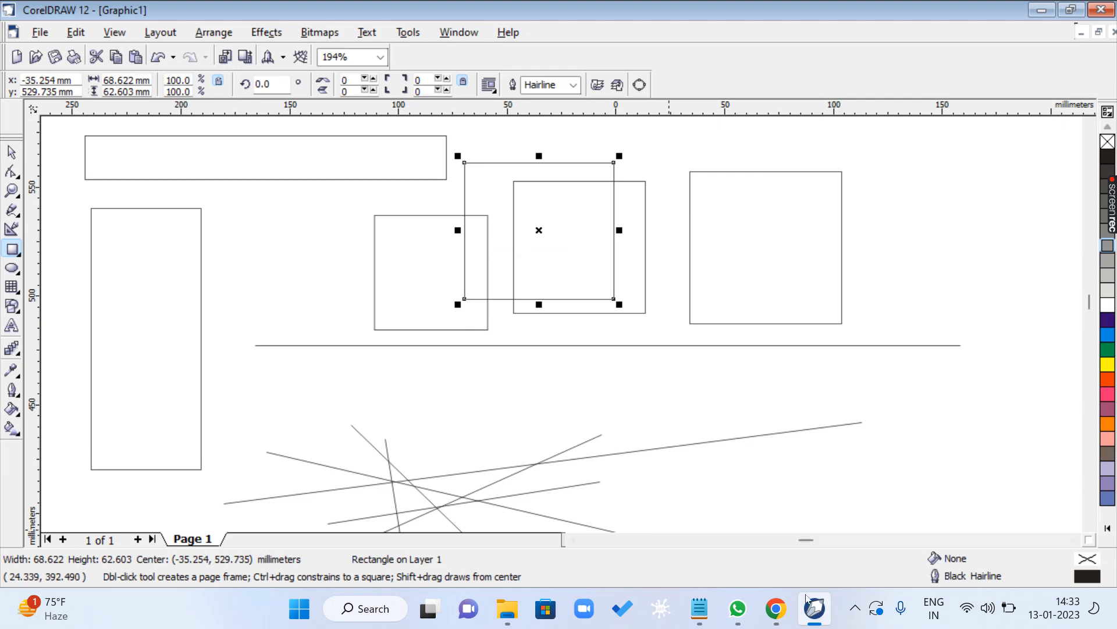
- Switch to the CLASS 1.txt notes, highlight the F6 line and the F7 ELLIPSE TOOL line in turn, and return to the CorelDRAW drawing
click(699, 608)
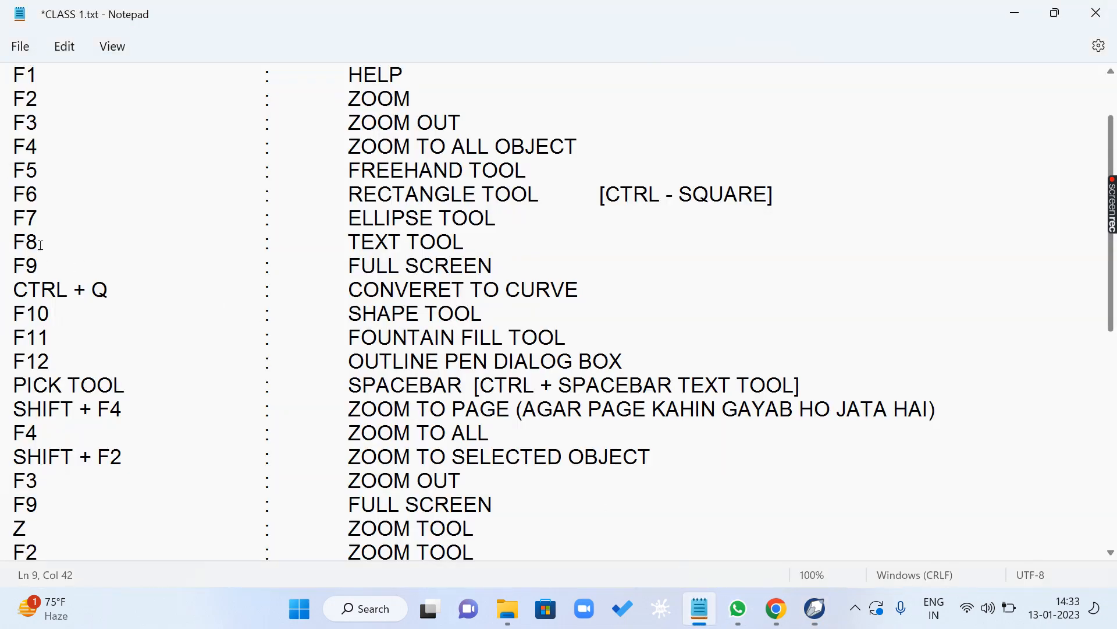
drag(21, 197, 835, 193)
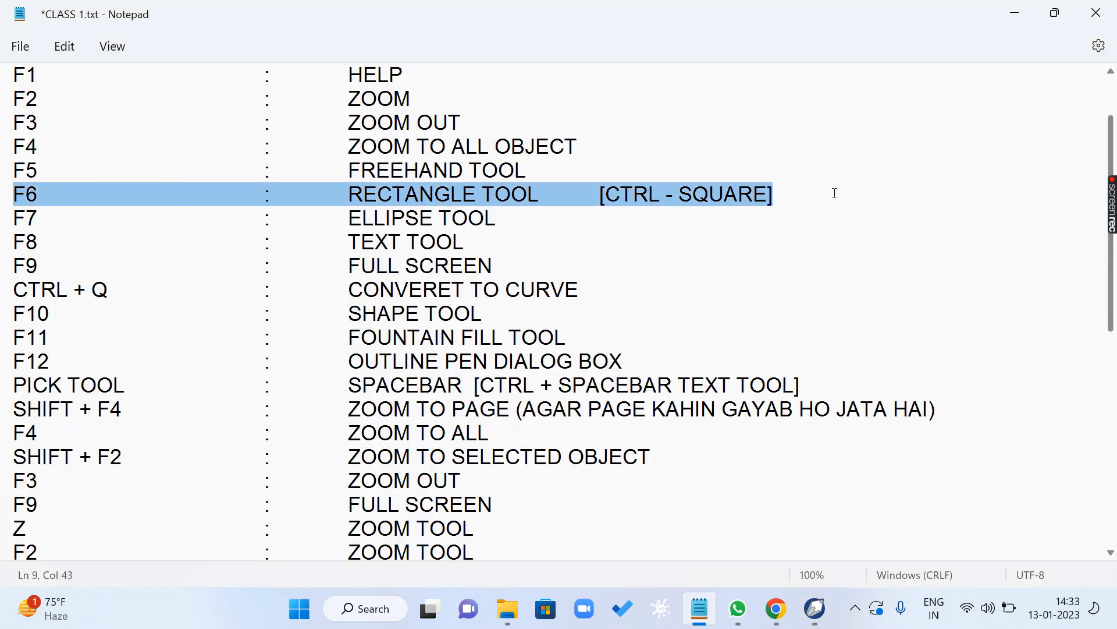
drag(14, 218, 549, 215)
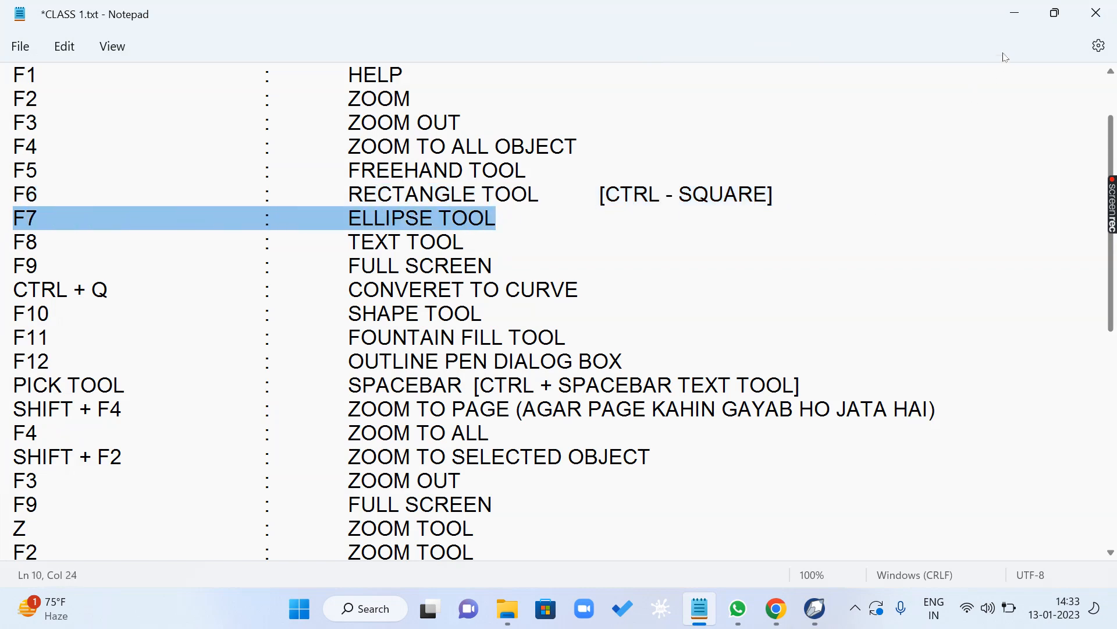
click(1015, 13)
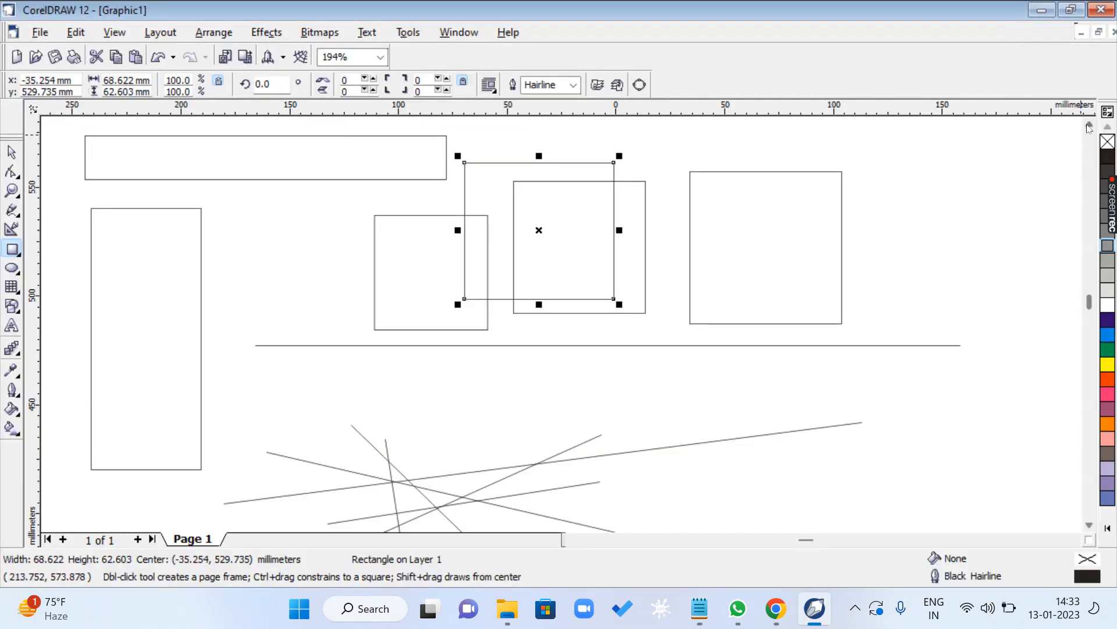
scroll(1089, 127, up, 5)
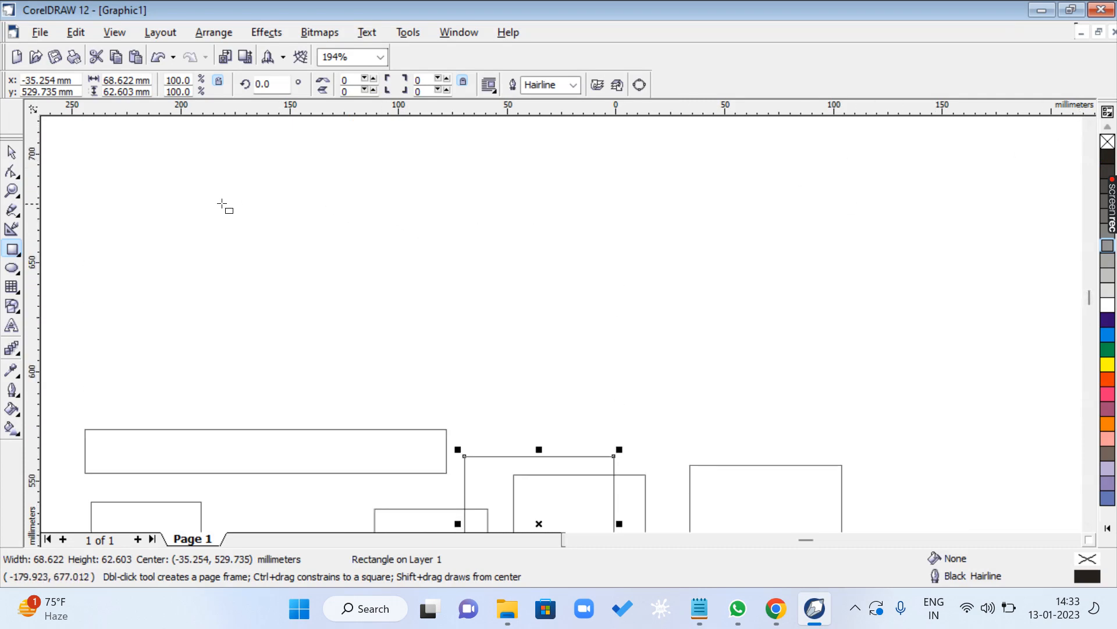
- Draw a tall ellipse about 48 × 86 mm above the rectangles and a wide one about 130 × 43 mm beside it
key(F7)
drag(156, 167, 262, 353)
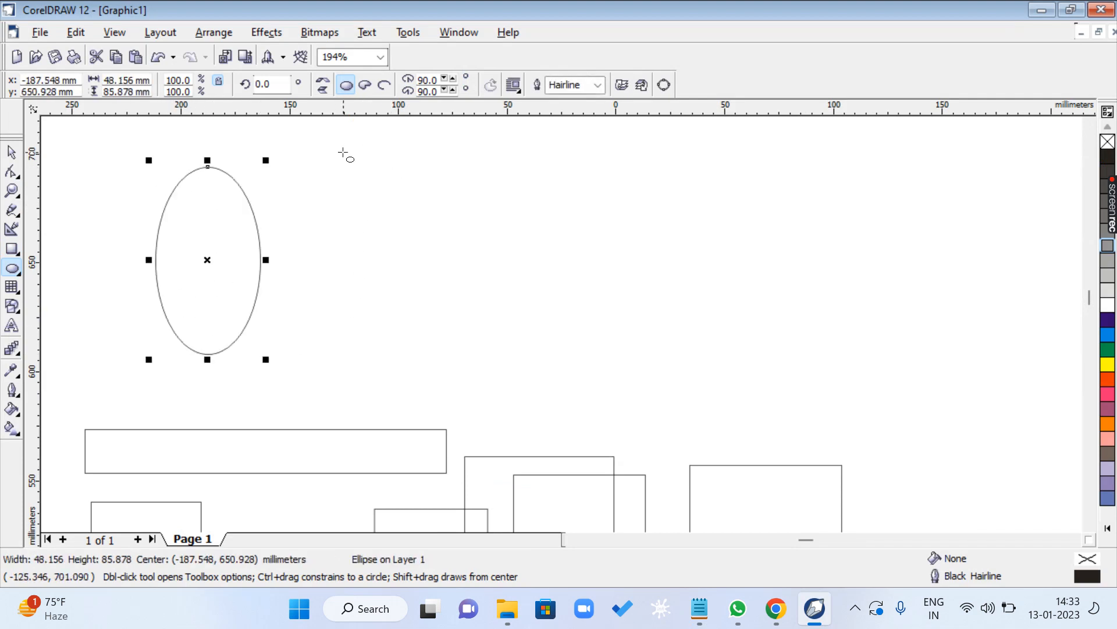
drag(343, 152, 627, 247)
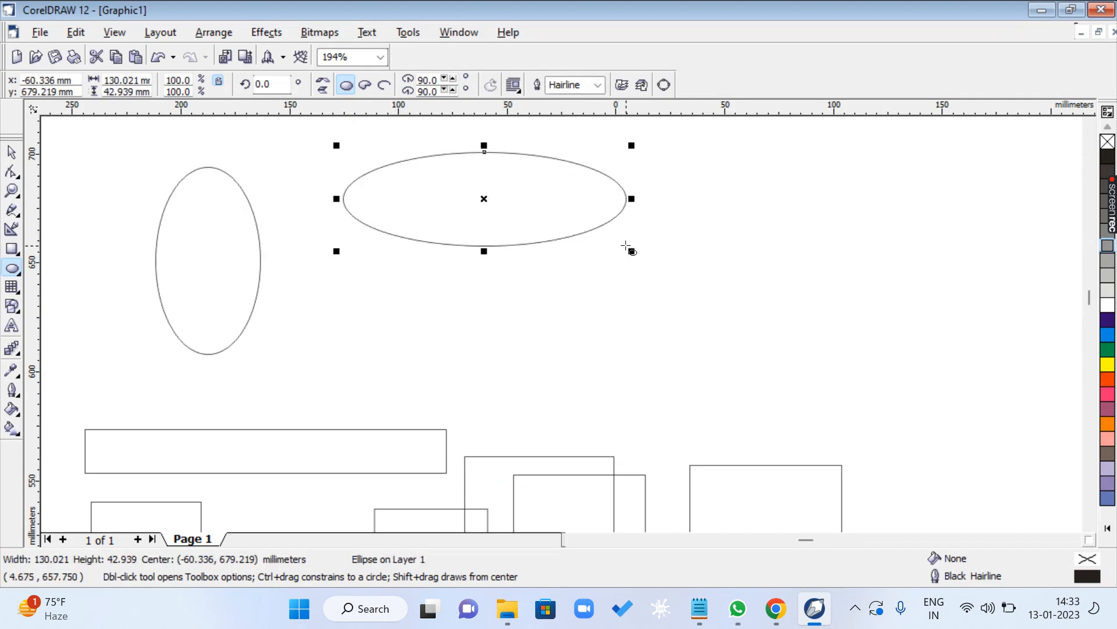
- Draw two more ellipses of about 54 × 69 mm and 96 × 56 mm below the wide one, plus a constrained circle about 96 mm across
drag(357, 263, 473, 414)
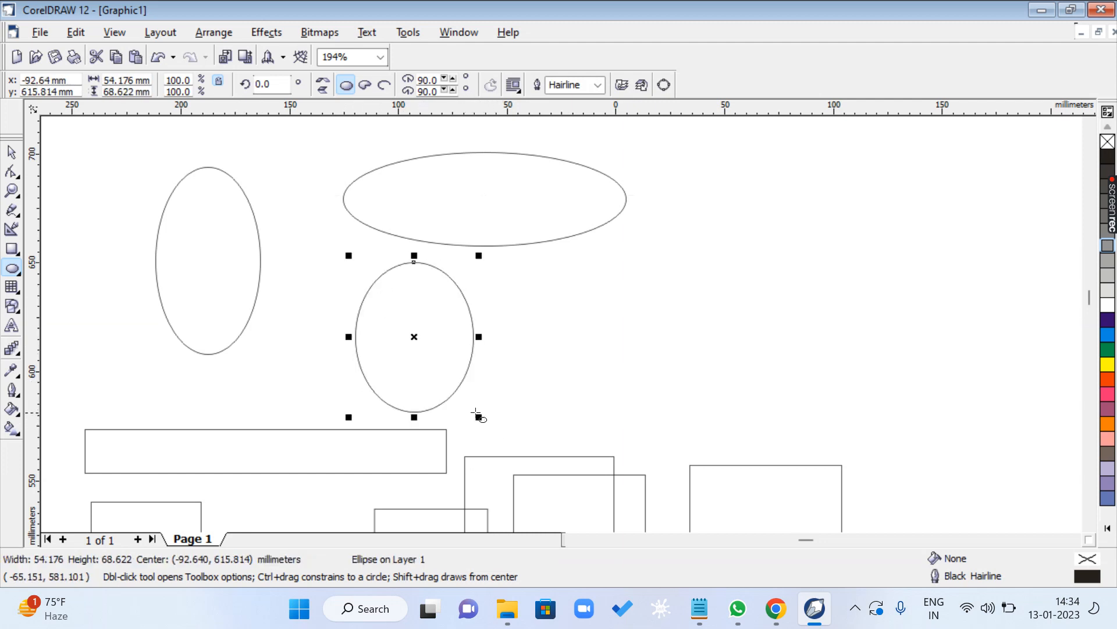
drag(517, 296, 726, 419)
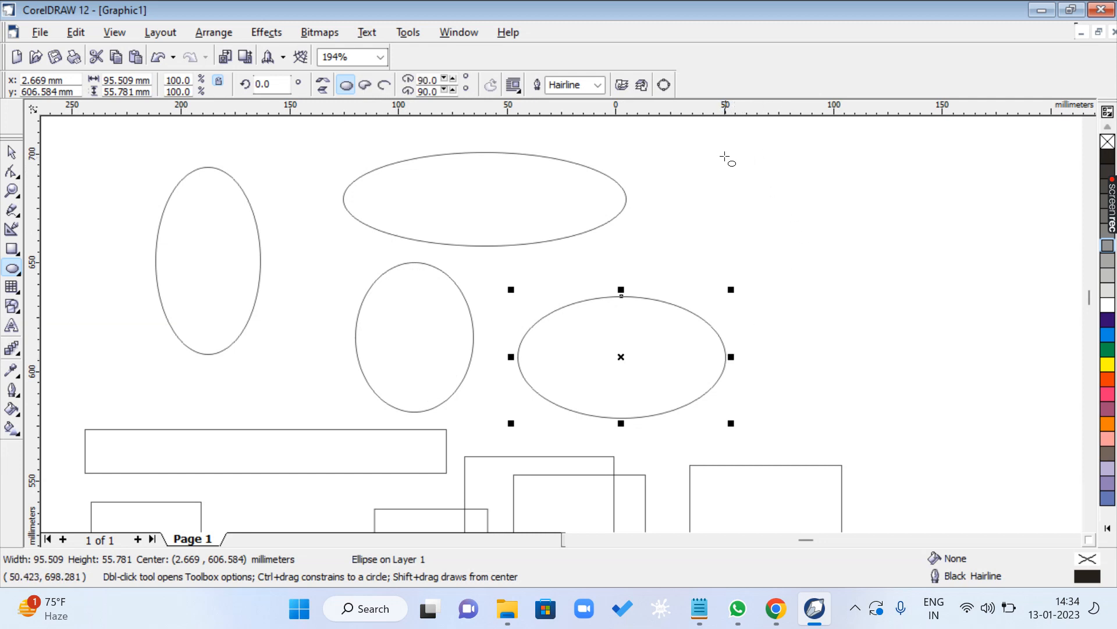
drag(738, 147, 871, 362)
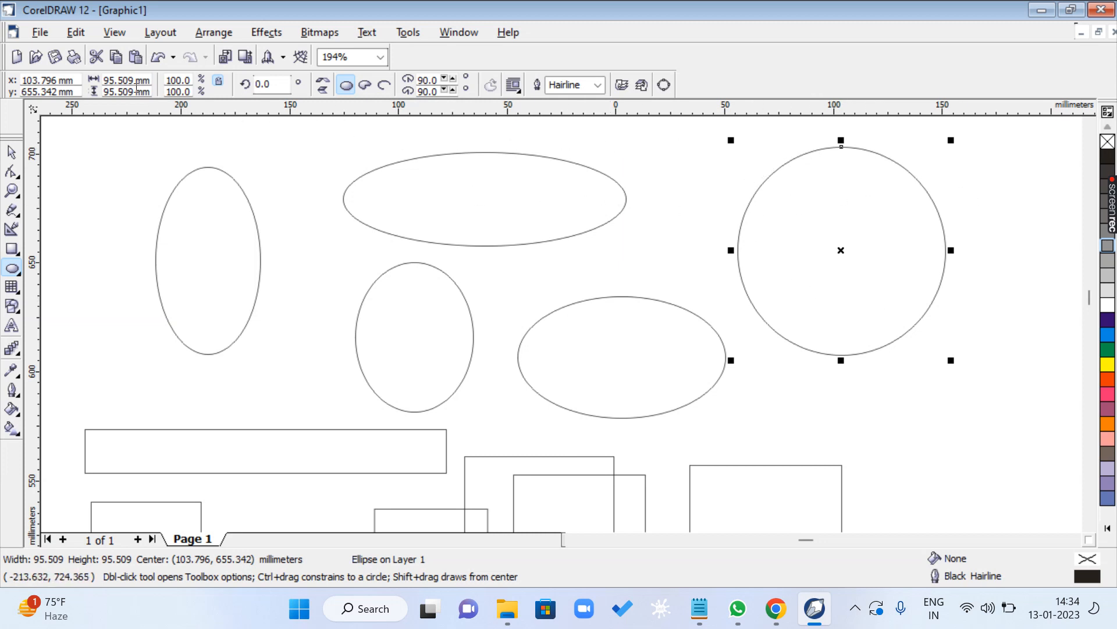
drag(148, 79, 98, 93)
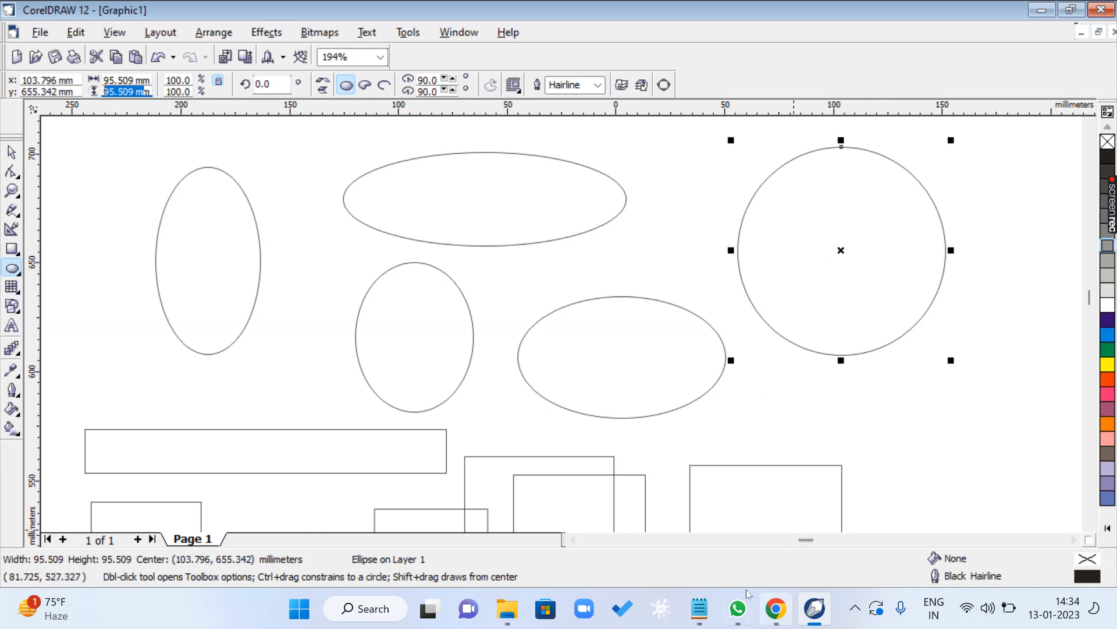
- Switch to the CLASS 1.txt notes, highlight the F8 TEXT TOOL line, and return to the CorelDRAW drawing
click(699, 608)
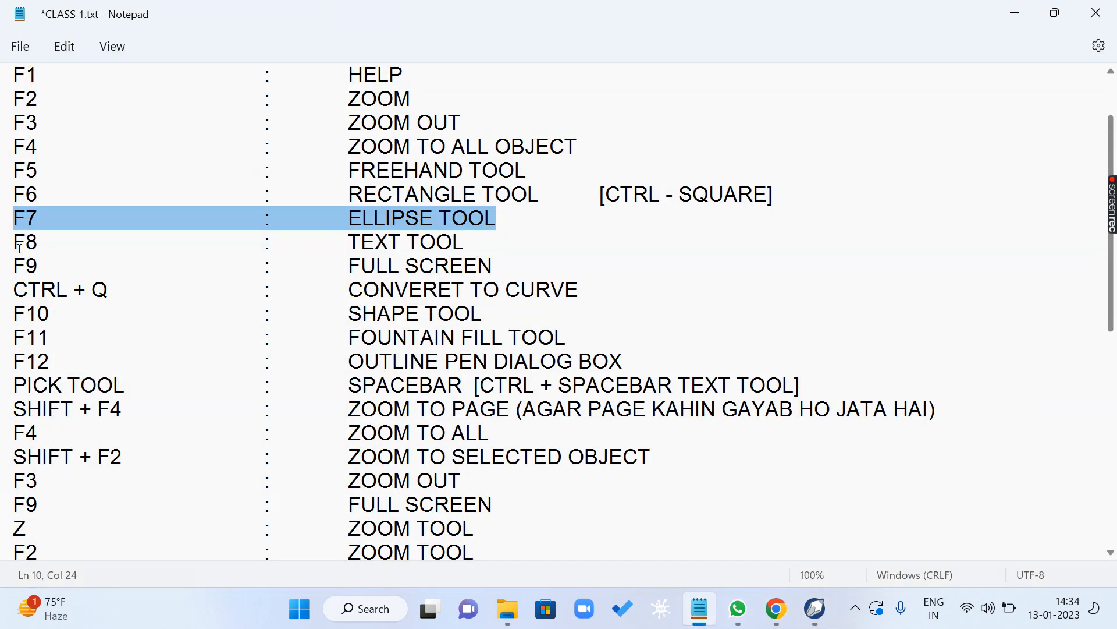
drag(18, 243, 538, 247)
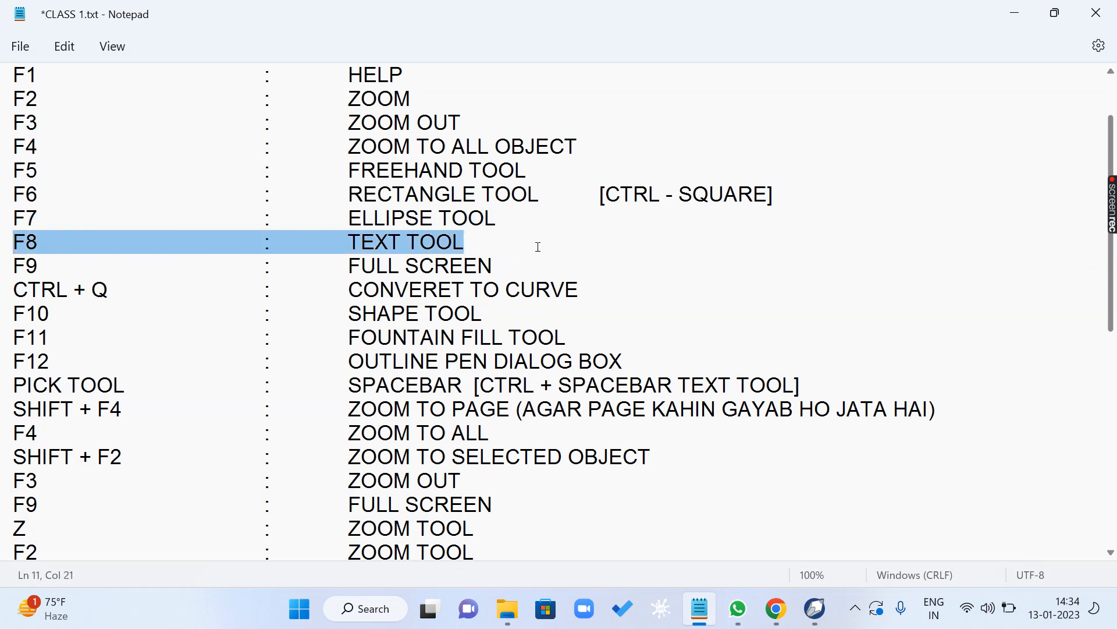
click(1016, 13)
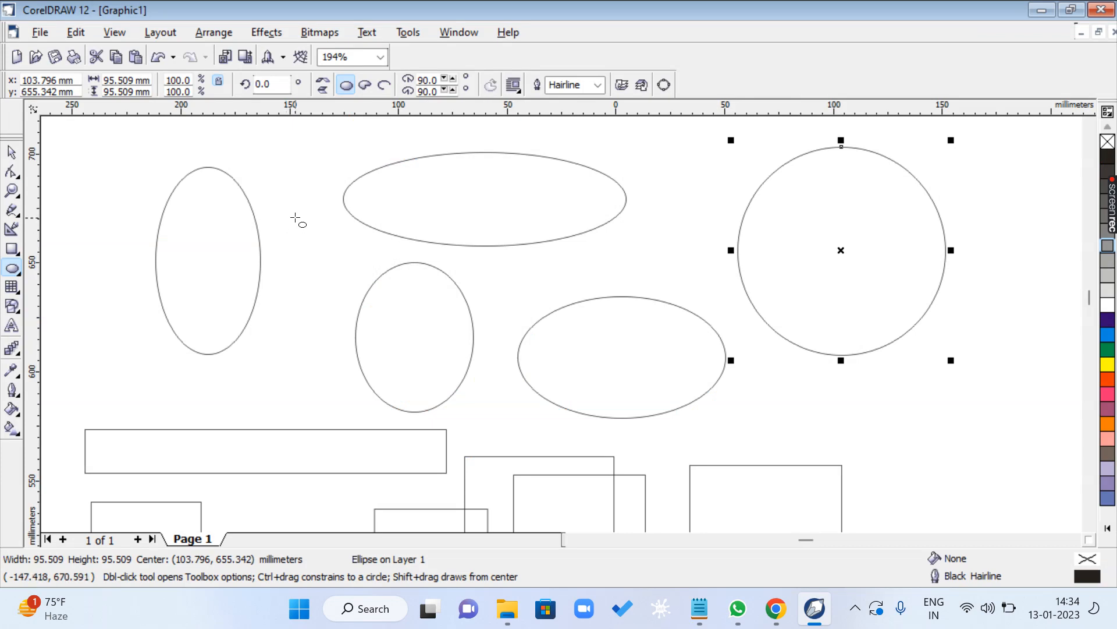
- Add a paragraph text frame about 67 × 45 mm above the tall ellipse with the Text tool
key(F8)
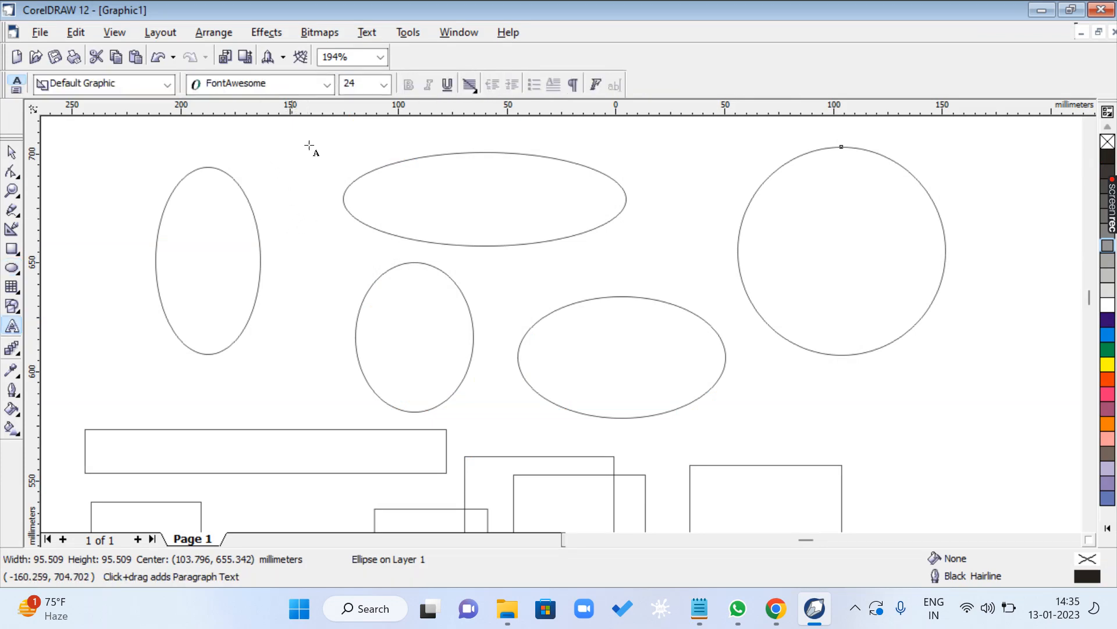
scroll(351, 202, up, 3)
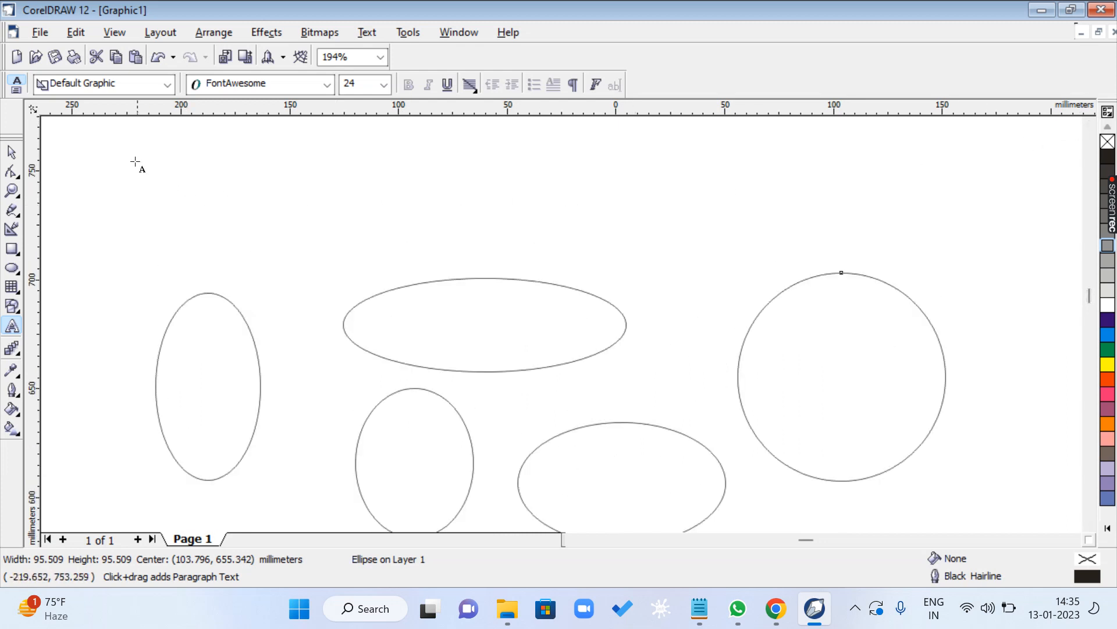
drag(128, 156, 274, 254)
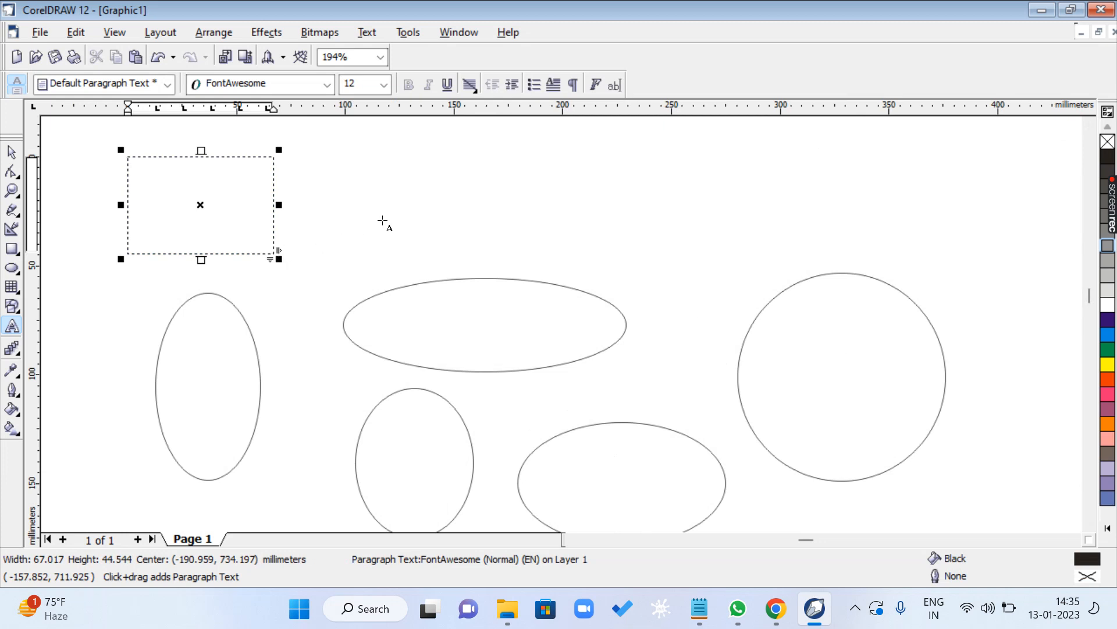
- Draw a wavy freehand curve, a rectangle about 67 × 46 mm, and an ellipse about 64 × 69 mm overlapping the large circle
key(F5)
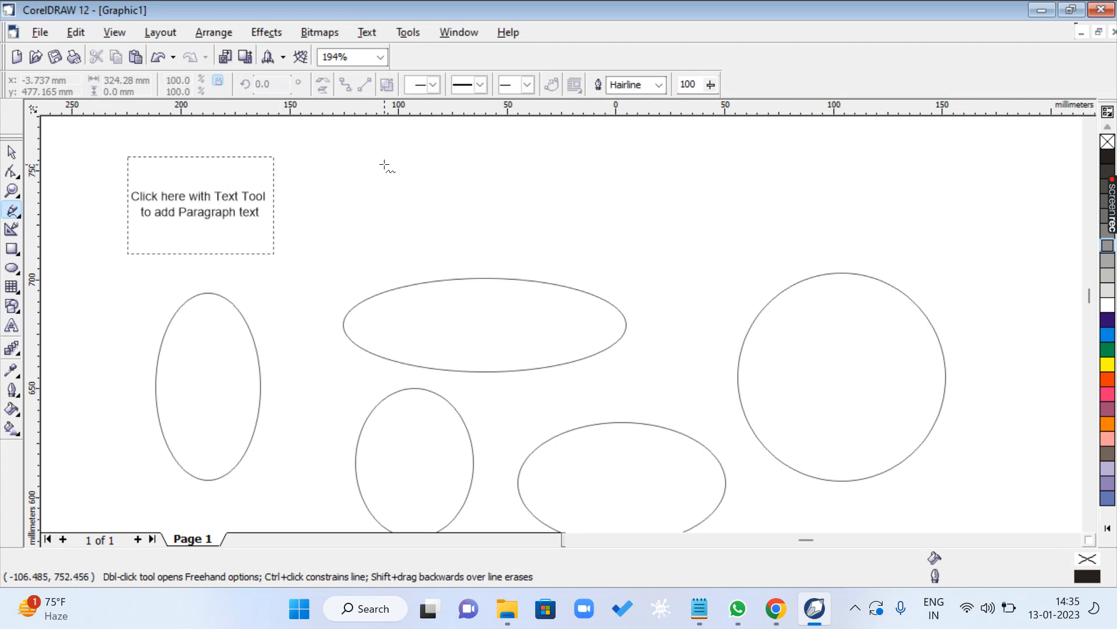
mouse_move(385, 165)
mouse_down()
mouse_move(451, 204)
mouse_move(611, 198)
mouse_move(545, 194)
mouse_move(483, 151)
mouse_move(385, 146)
mouse_up()
key(F6)
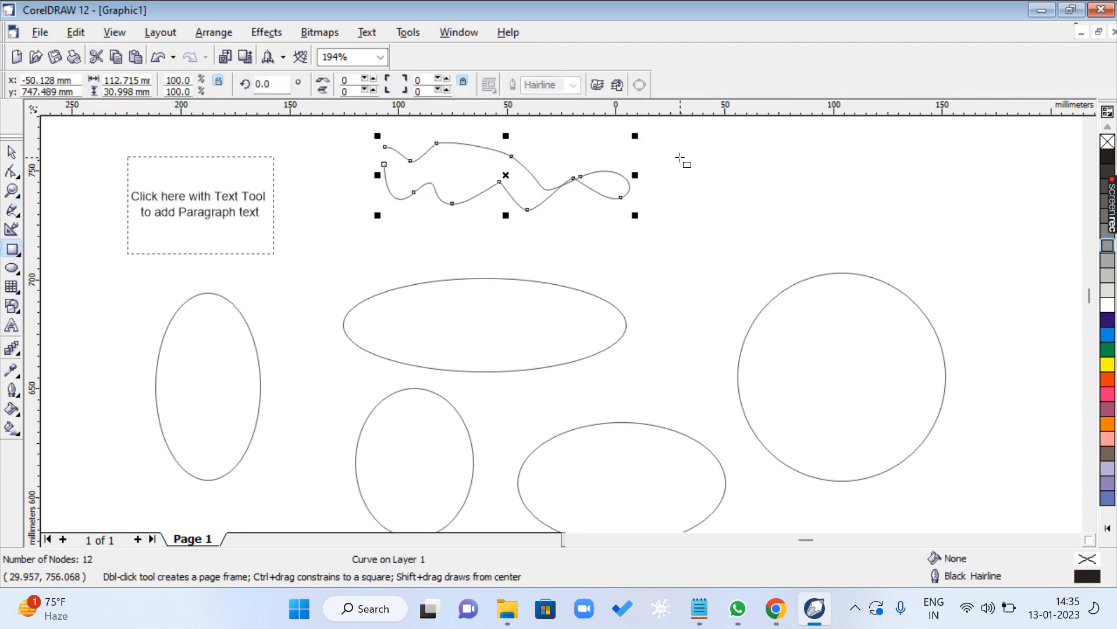
drag(680, 157, 826, 258)
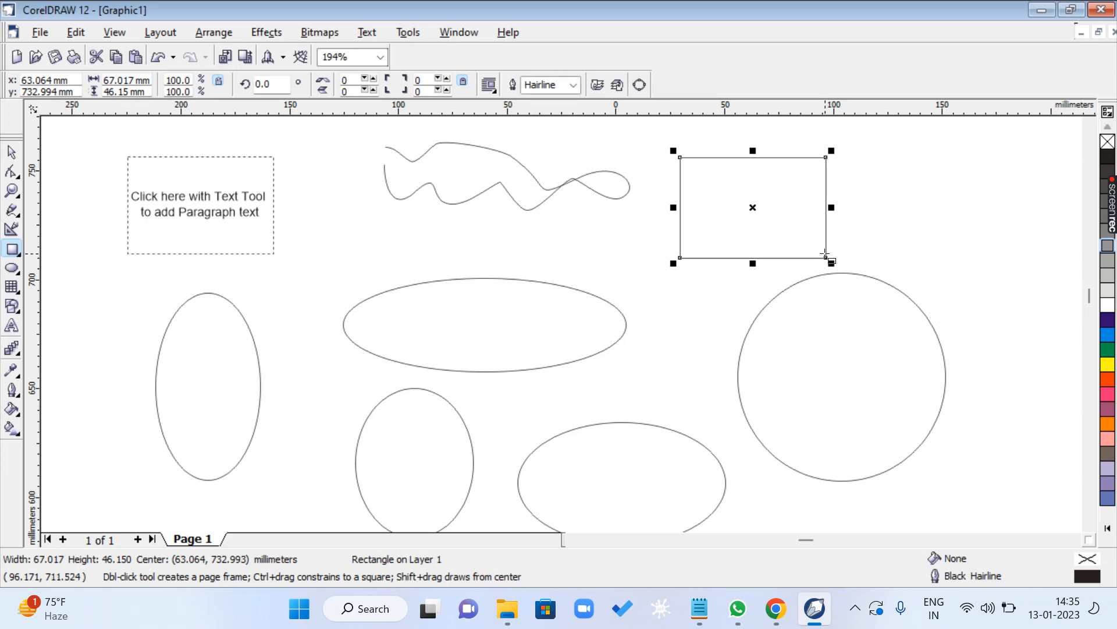
key(F7)
drag(870, 179, 1010, 330)
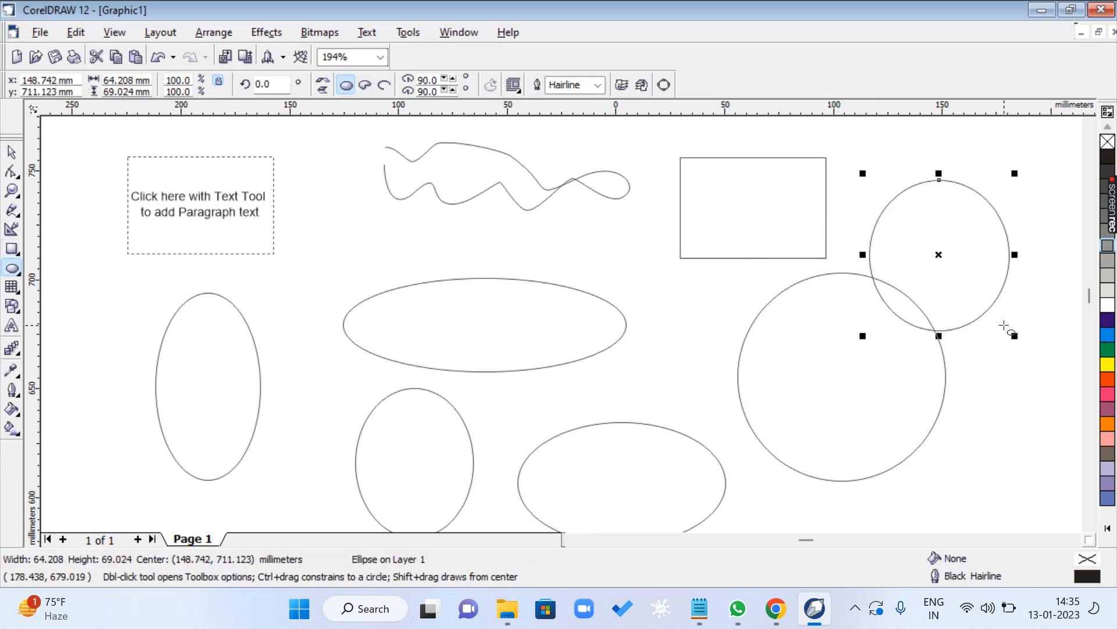
- Zoom in on the newly drawn rectangle and zoom back out
key(F2)
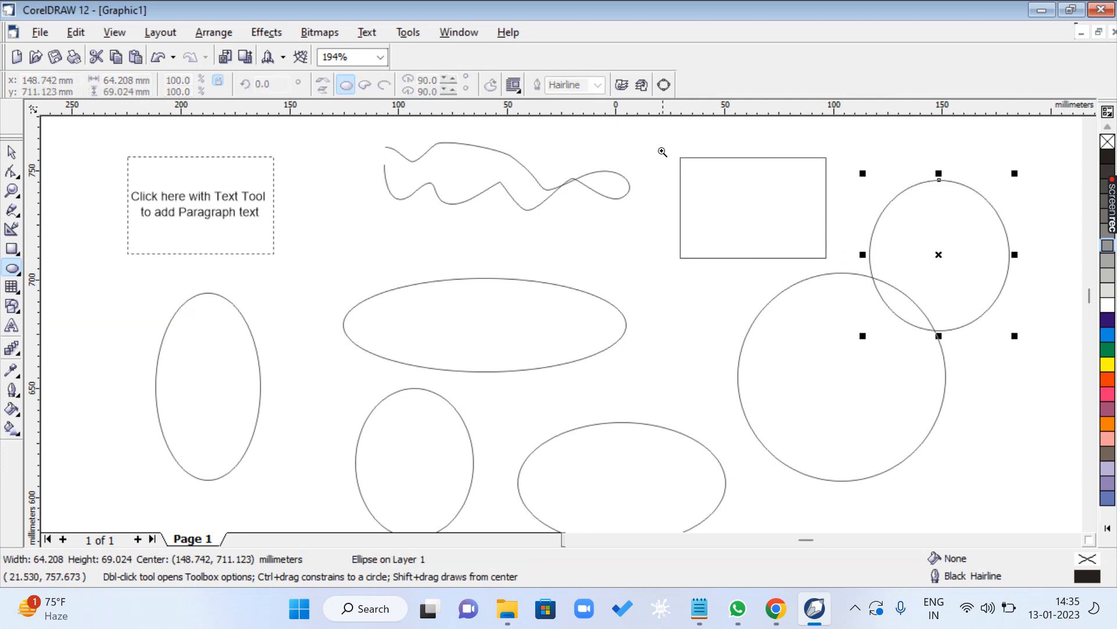
drag(662, 150, 829, 253)
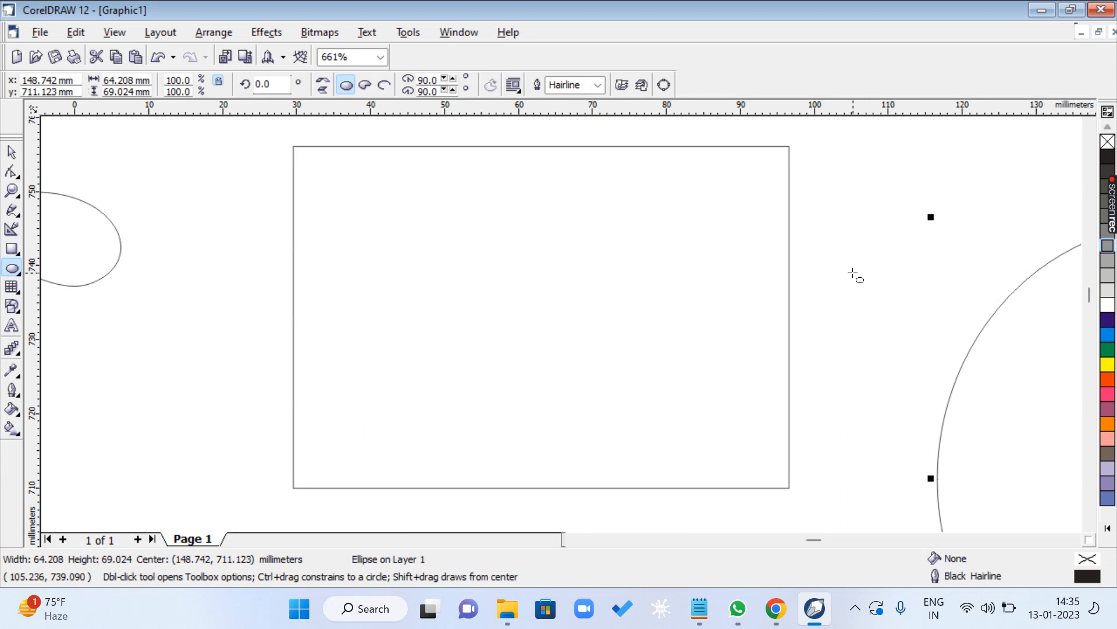
key(F3)
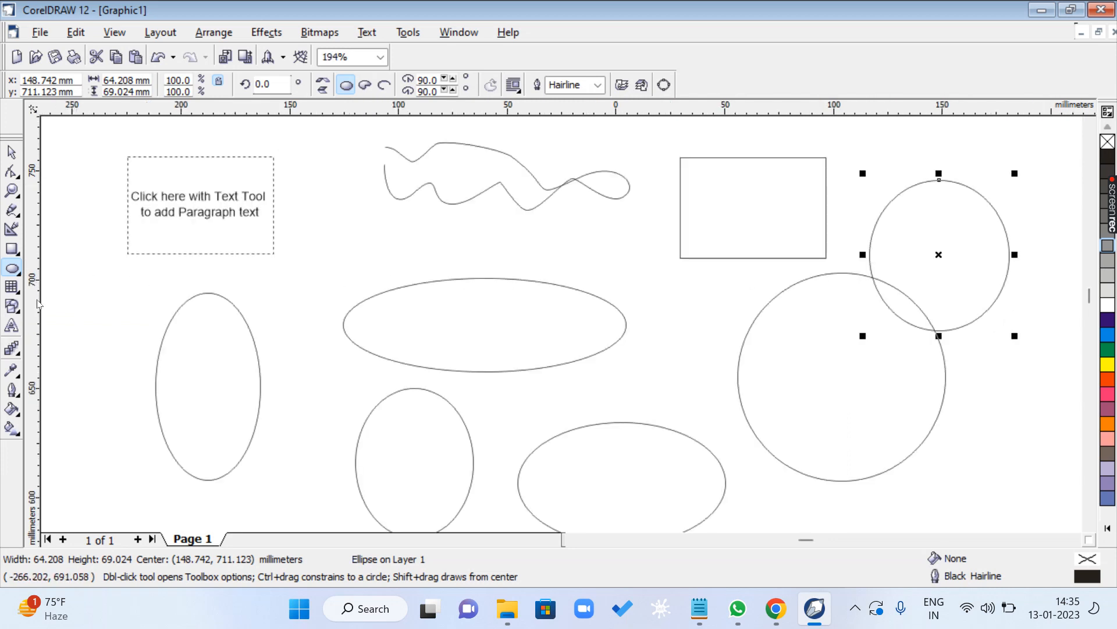
- Add the artistic text ASDFGHJKL in Dosis ExtraBold above the wide ellipse and deselect it
key(F8)
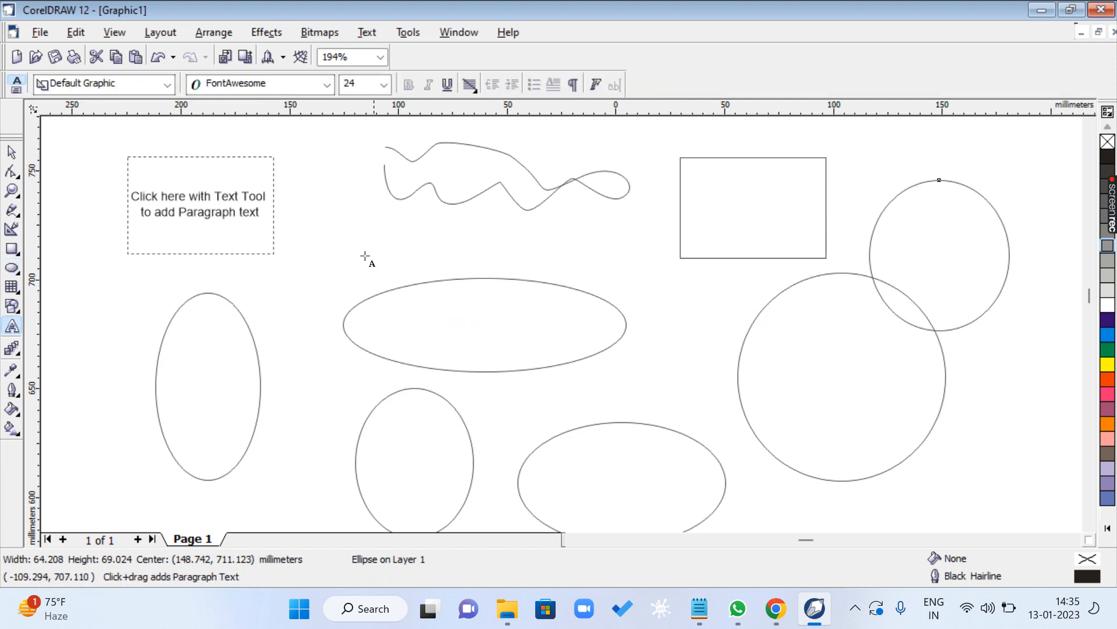
click(318, 247)
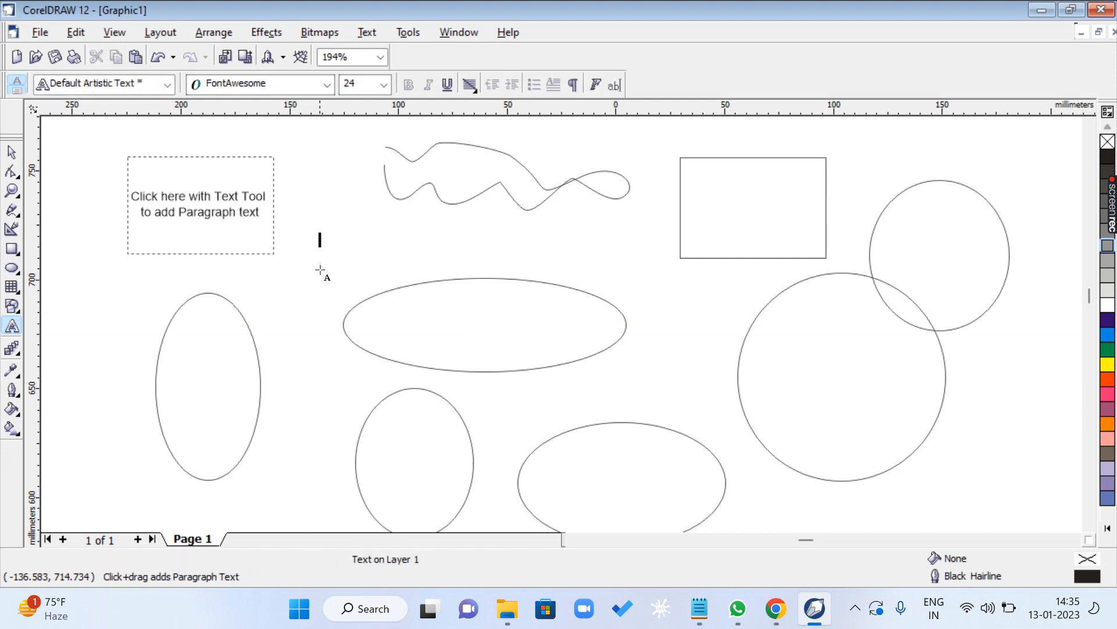
click(327, 88)
click(239, 181)
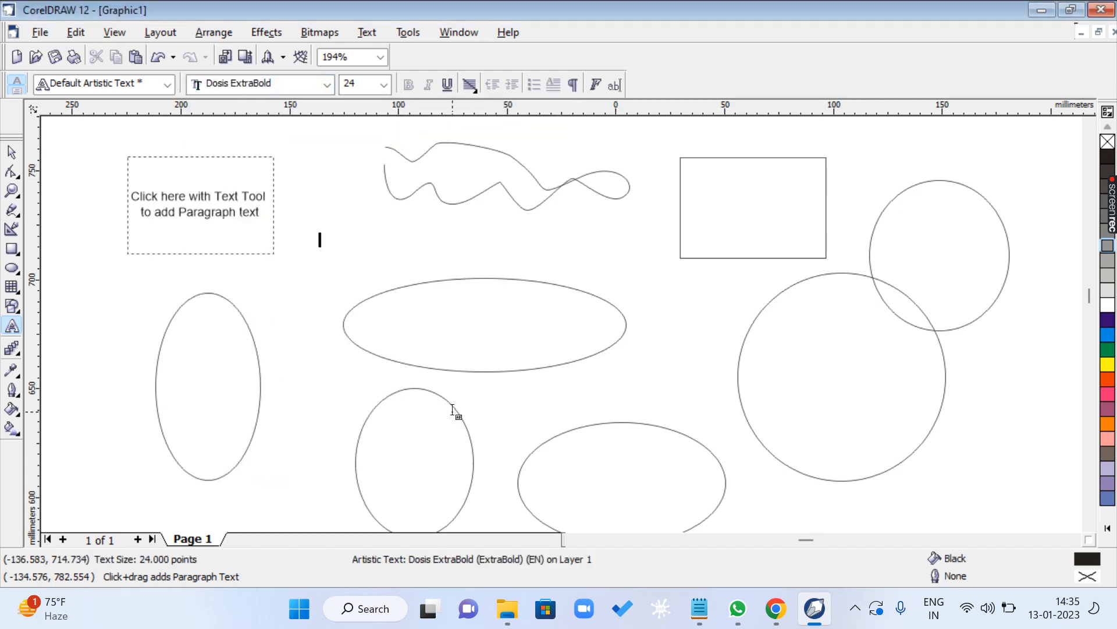
text(ASDFG)
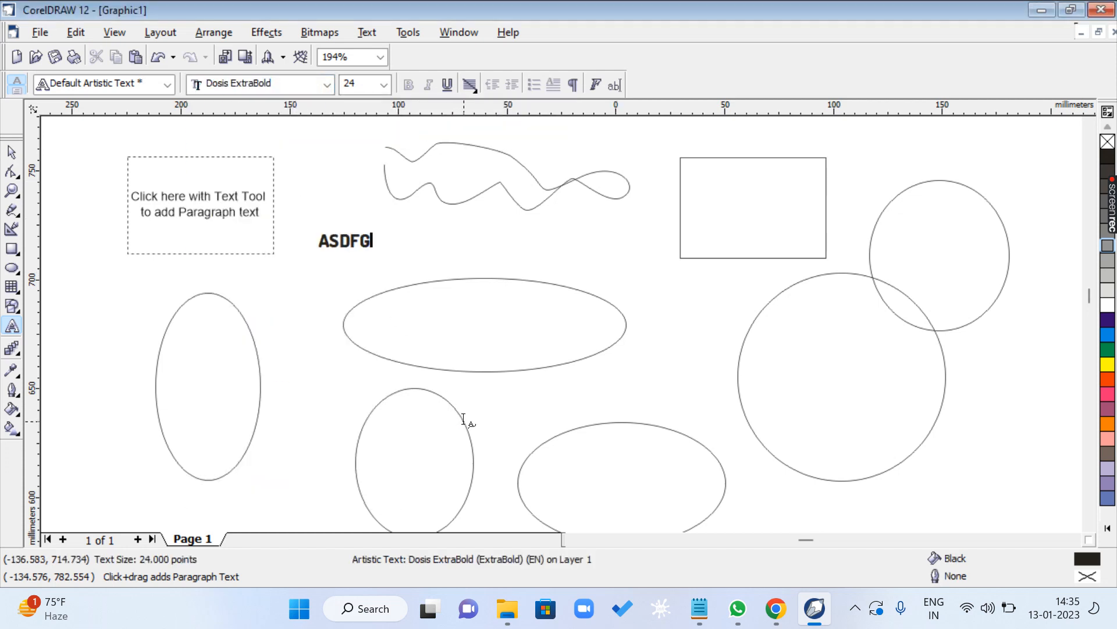
text(HJKL)
key(ctrl+space)
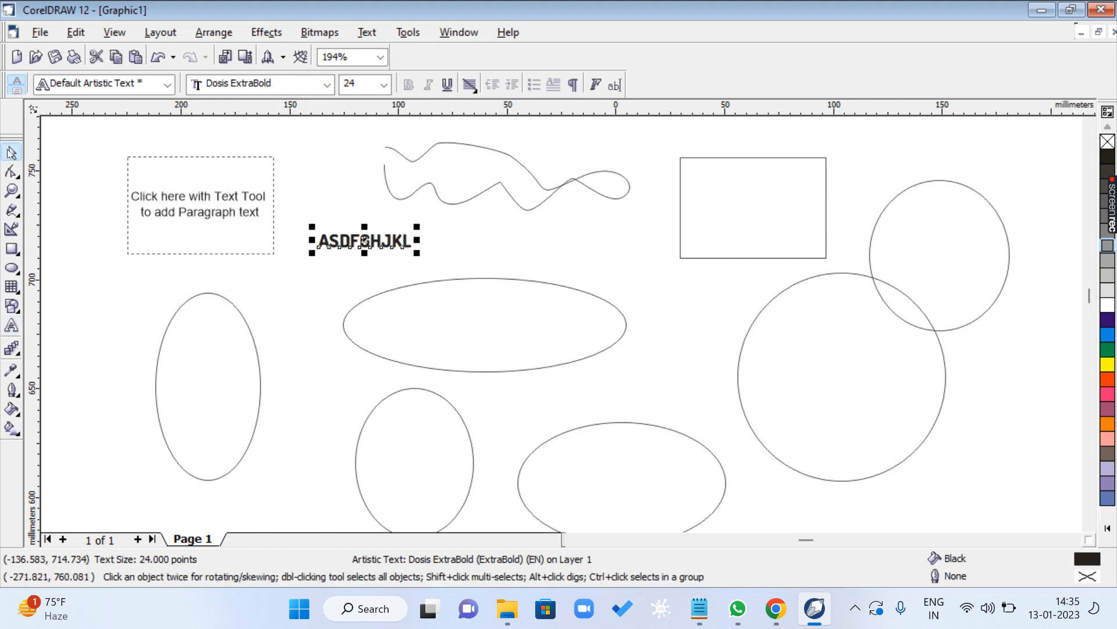
click(298, 288)
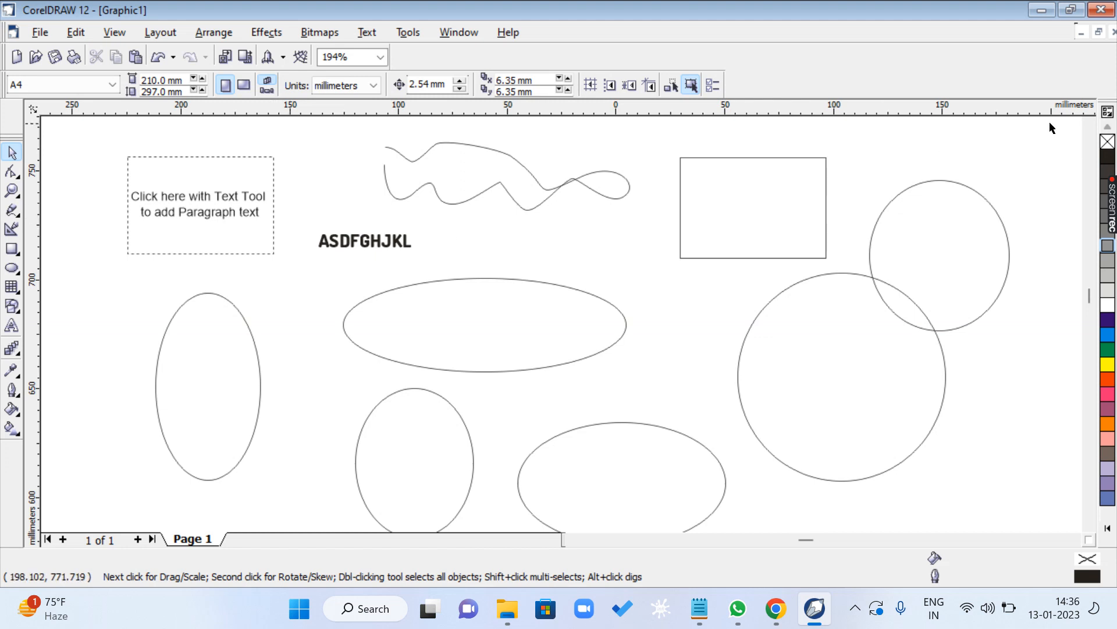
- Draw a second paragraph text frame about 85 × 64 mm above the first one and start an artistic text line beside it
click(1091, 125)
click(1091, 125)
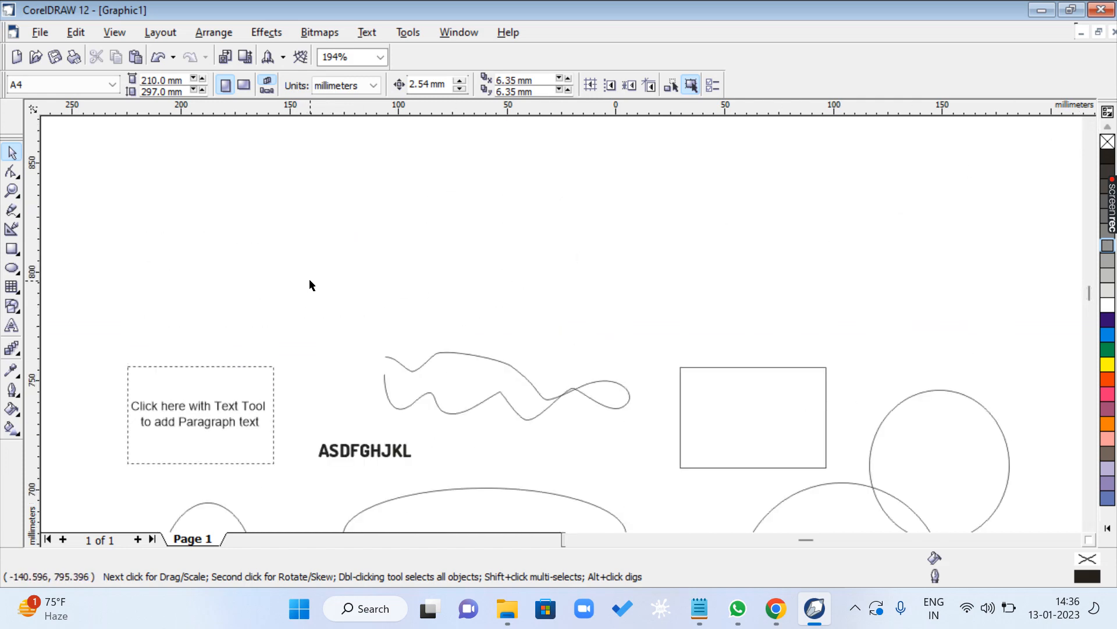
key(F8)
drag(100, 169, 285, 309)
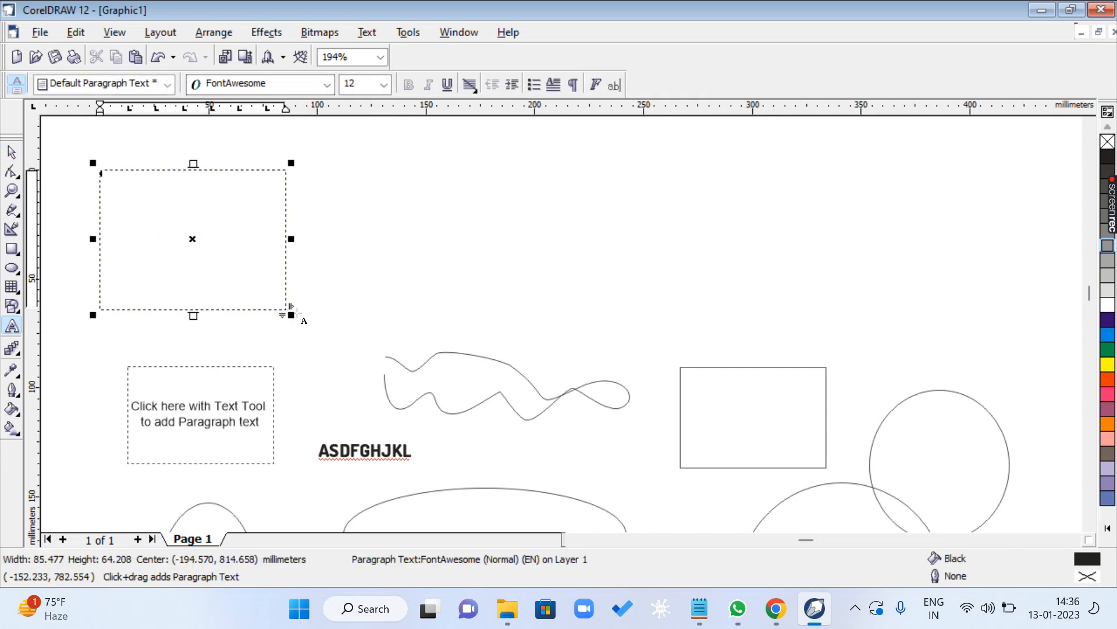
click(408, 184)
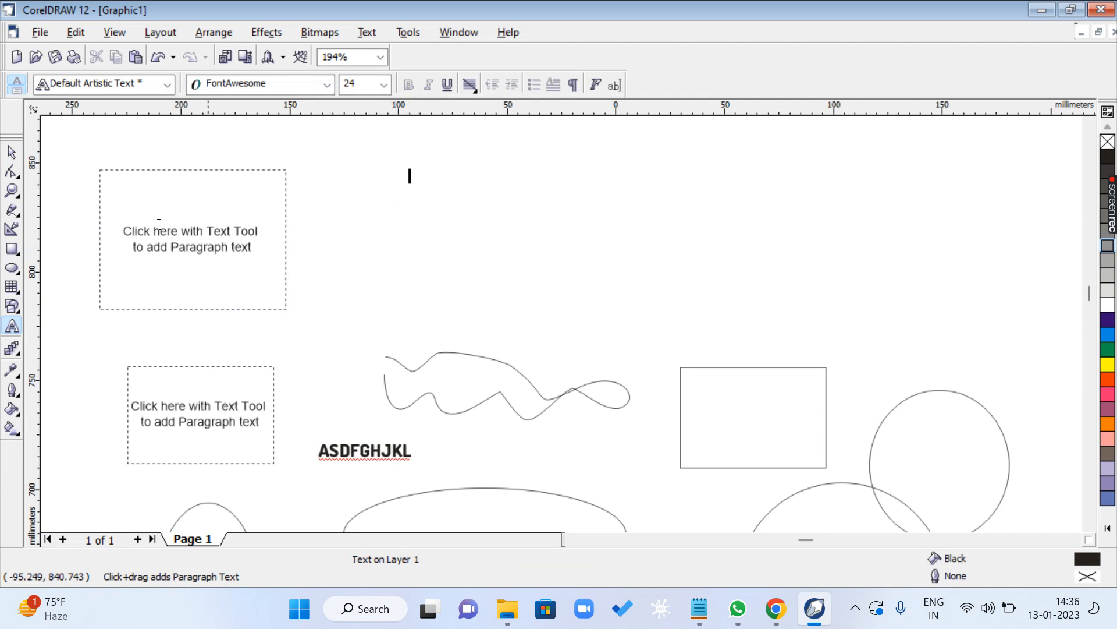
- Move the ASDFGHJKL text beside the larger paragraph frame and enlarge it to about 98 pt
click(12, 152)
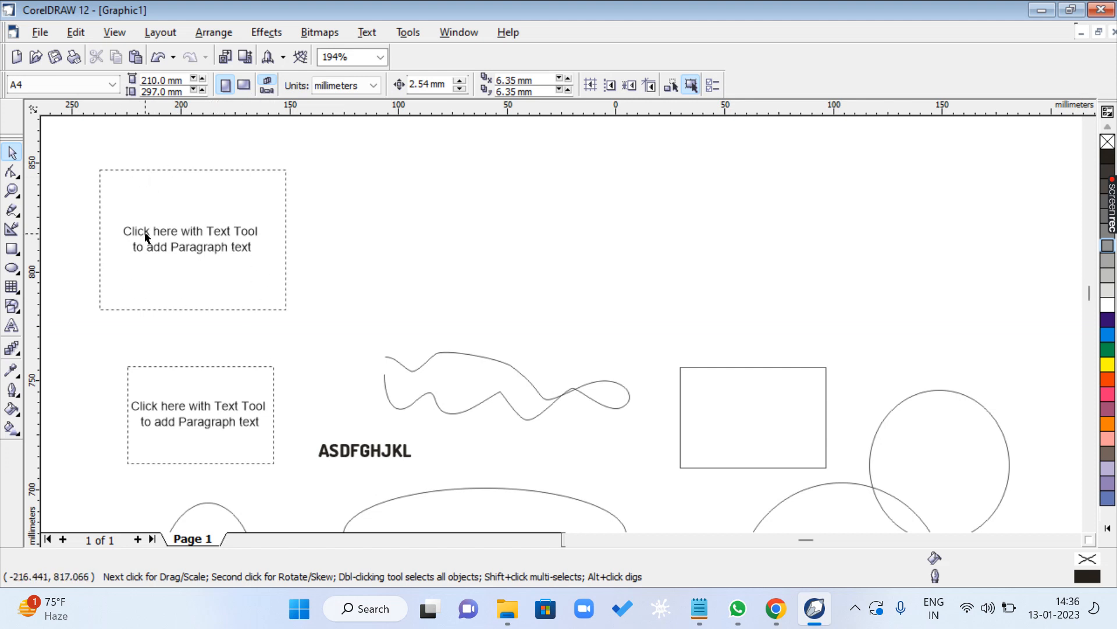
drag(374, 452, 424, 219)
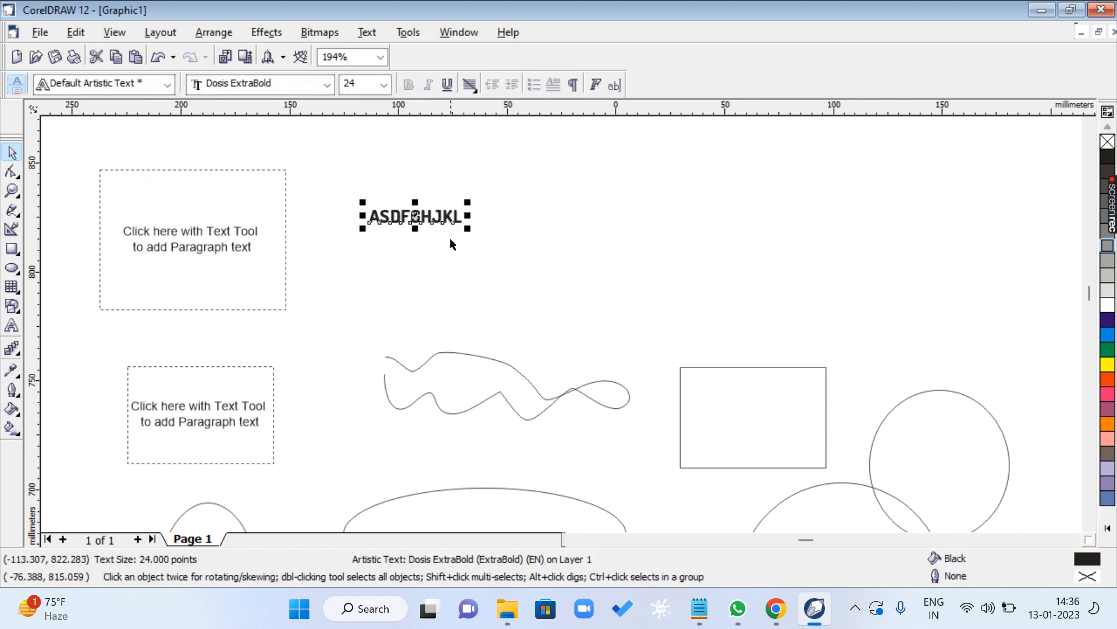
drag(521, 260, 751, 368)
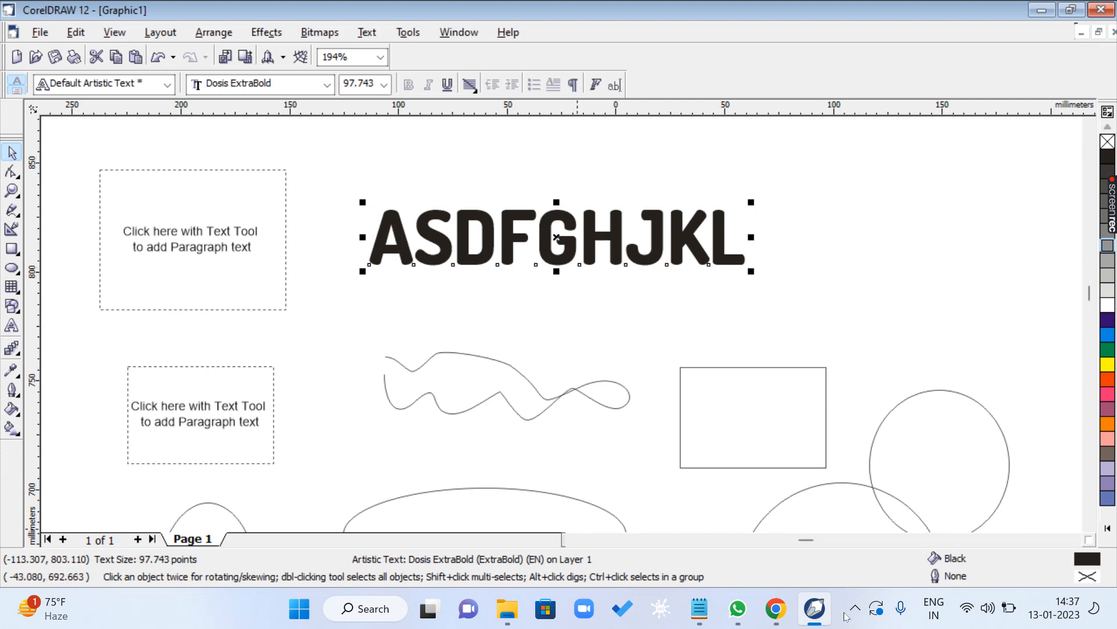
- Switch to the CLASS 1.txt notes, highlight from the F8 TEXT TOOL line into the F9 FULL SCREEN line, and look through the list
click(699, 608)
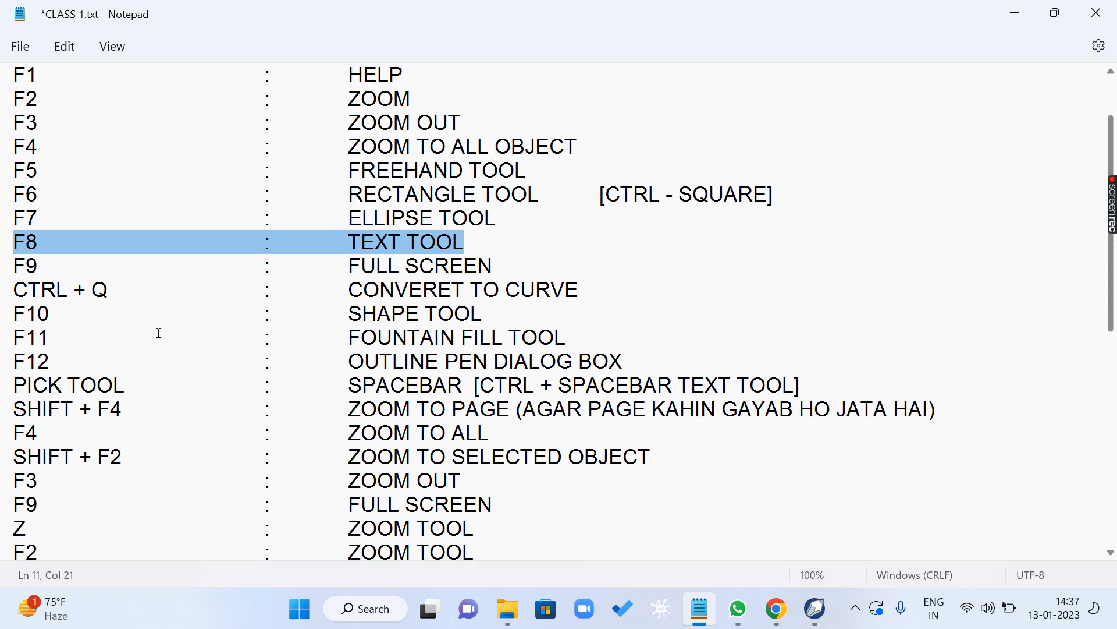
drag(25, 242, 283, 249)
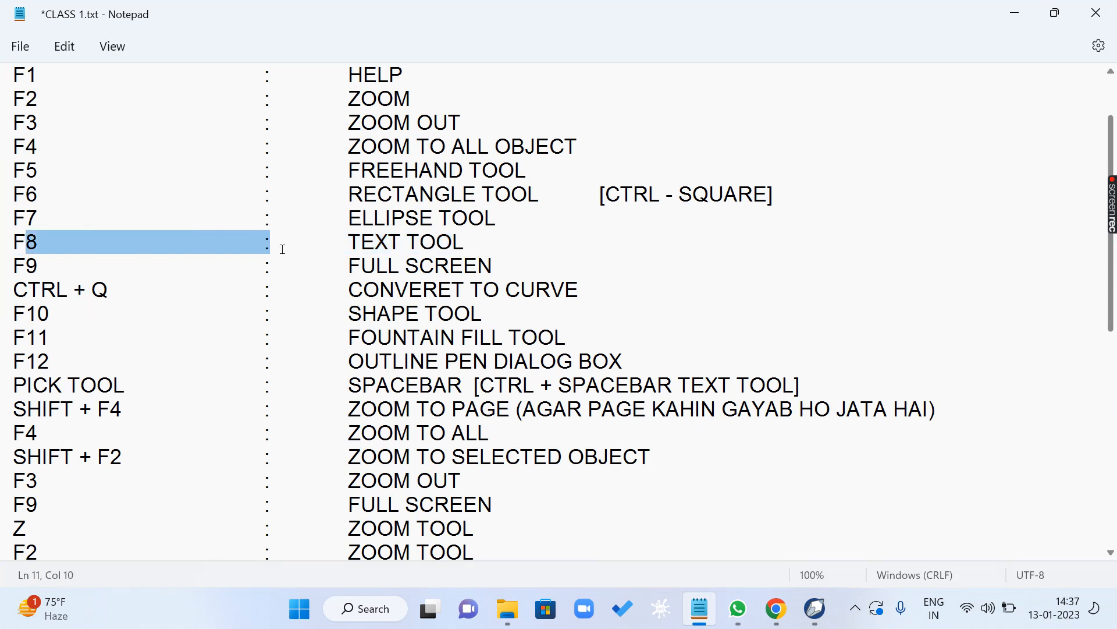
drag(283, 249, 381, 263)
scroll(318, 251, down, 3)
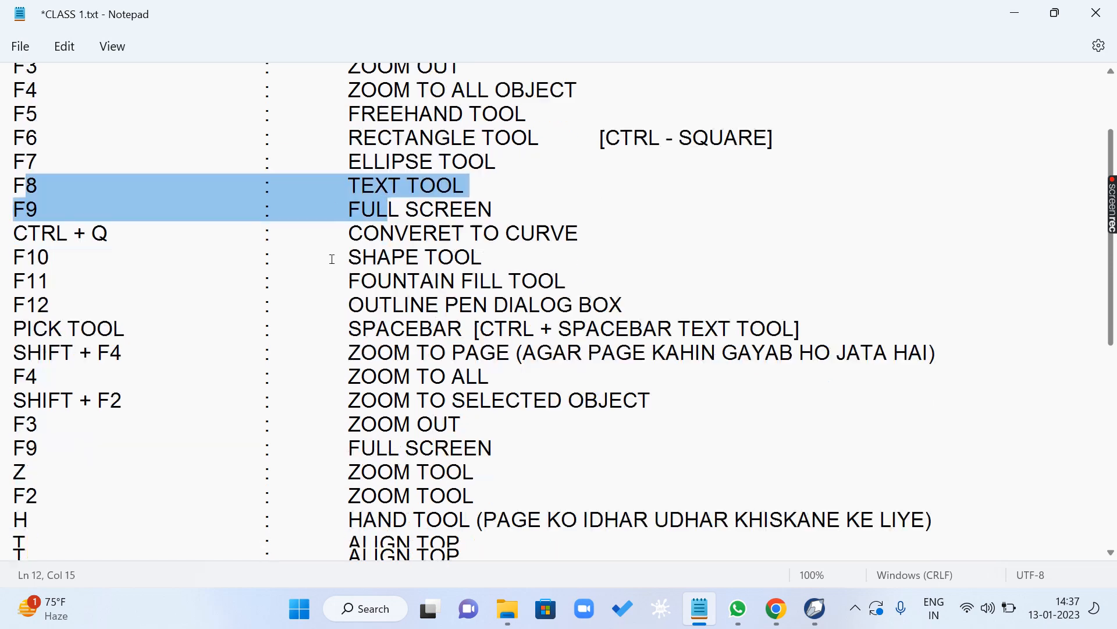
scroll(286, 228, up, 2)
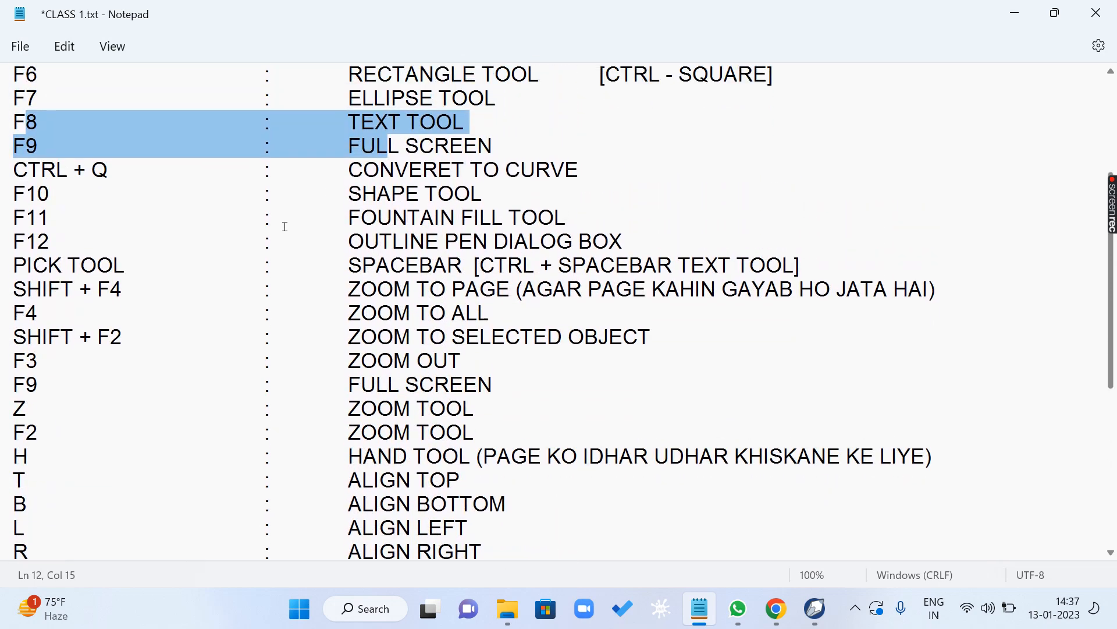
- Highlight the CTRL + Q CONVERET TO CURVE line and the F9 FULL SCREEN line in the notes
drag(18, 218, 578, 227)
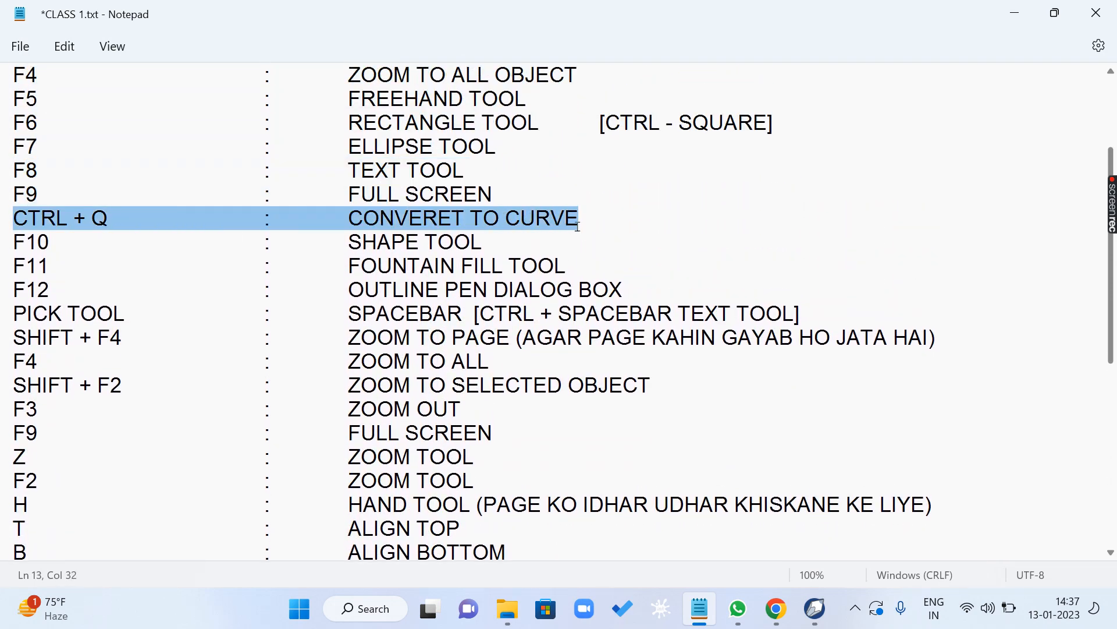
click(67, 252)
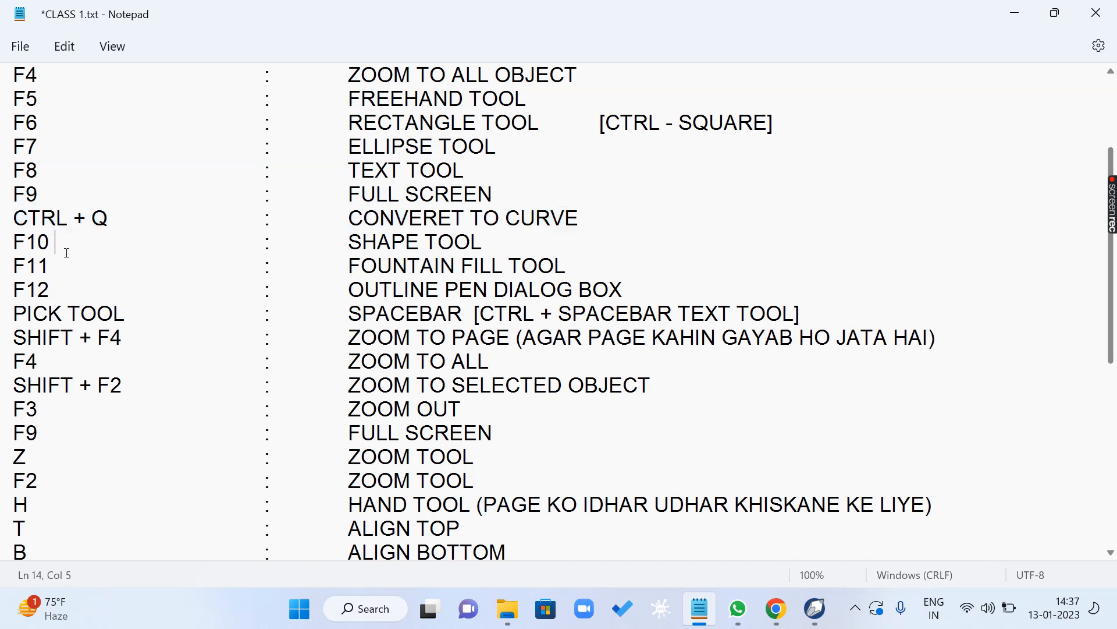
drag(12, 194, 496, 188)
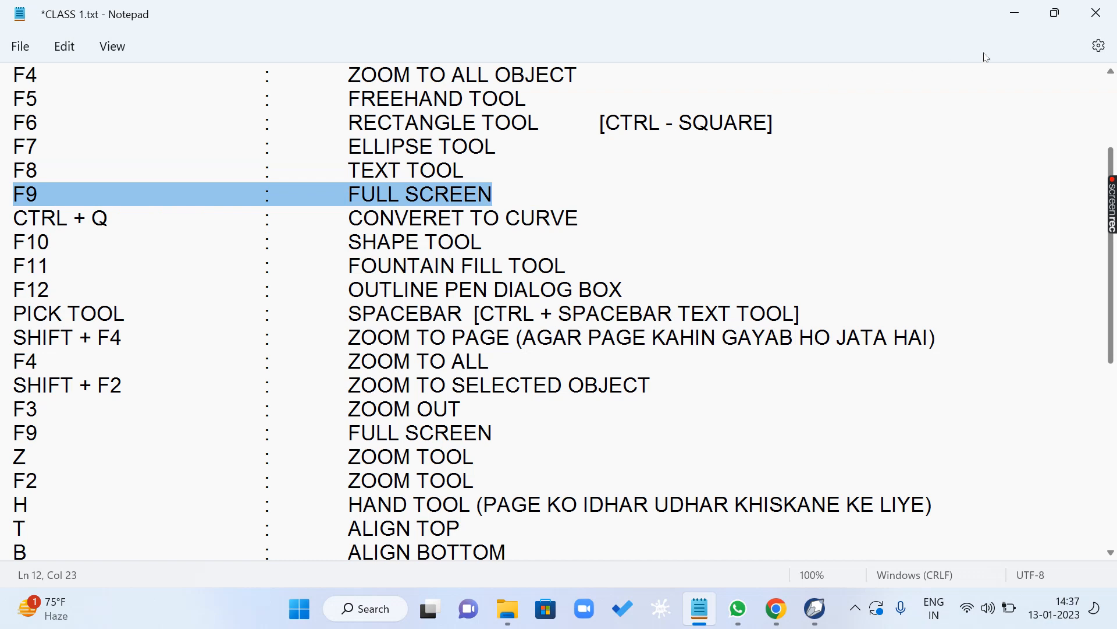
- Switch to CorelDRAW, preview the drawing in full screen, and return to deselect the ASDFGHJKL text
click(1014, 13)
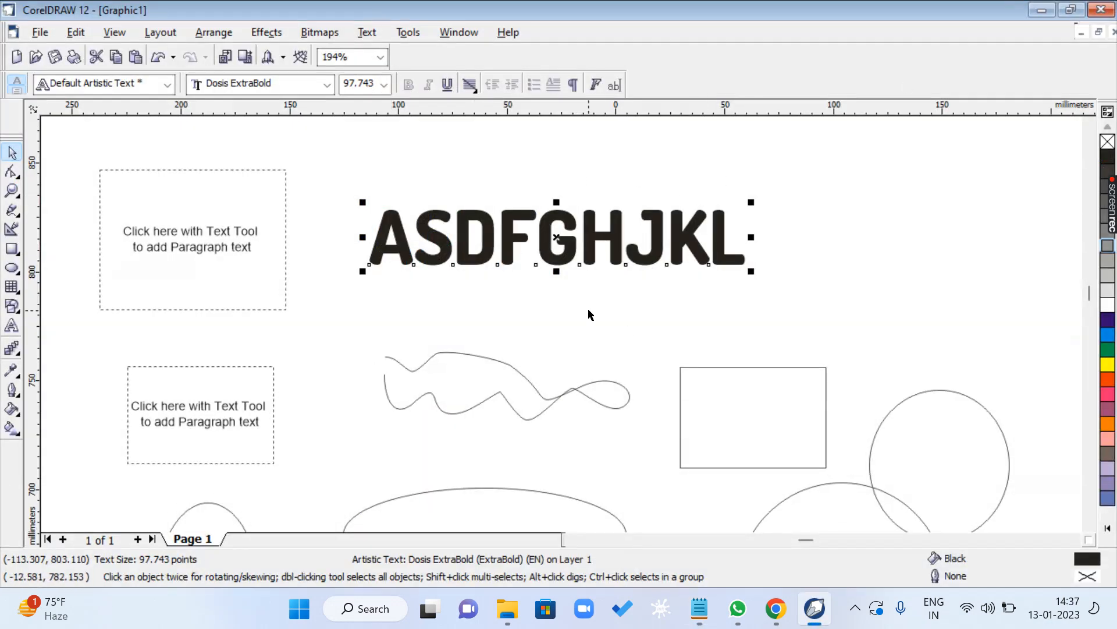
key(F9)
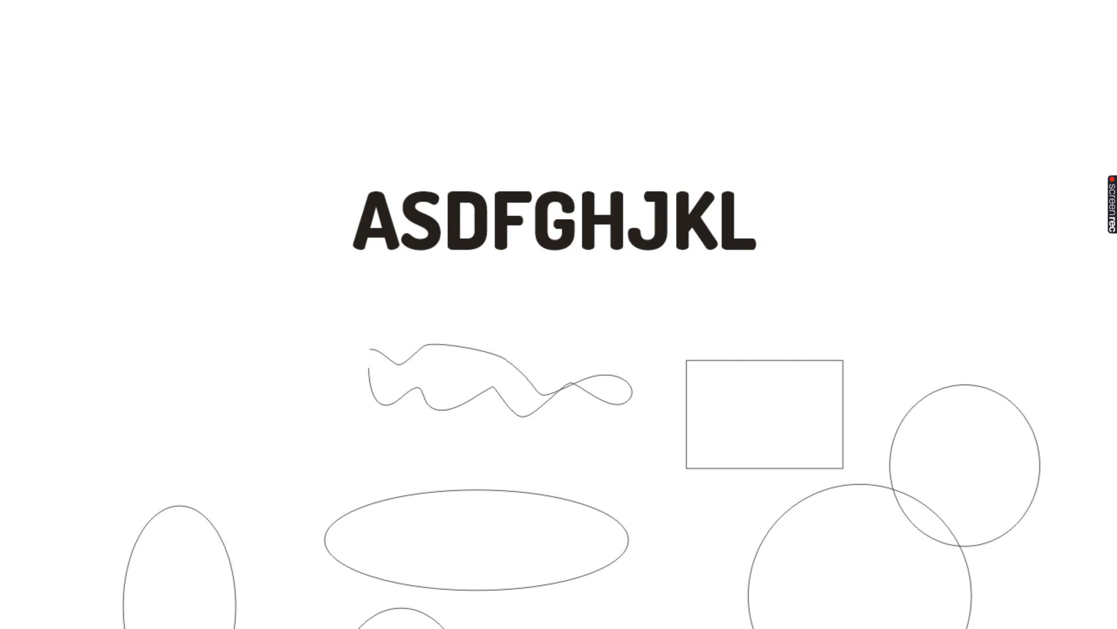
key(F9)
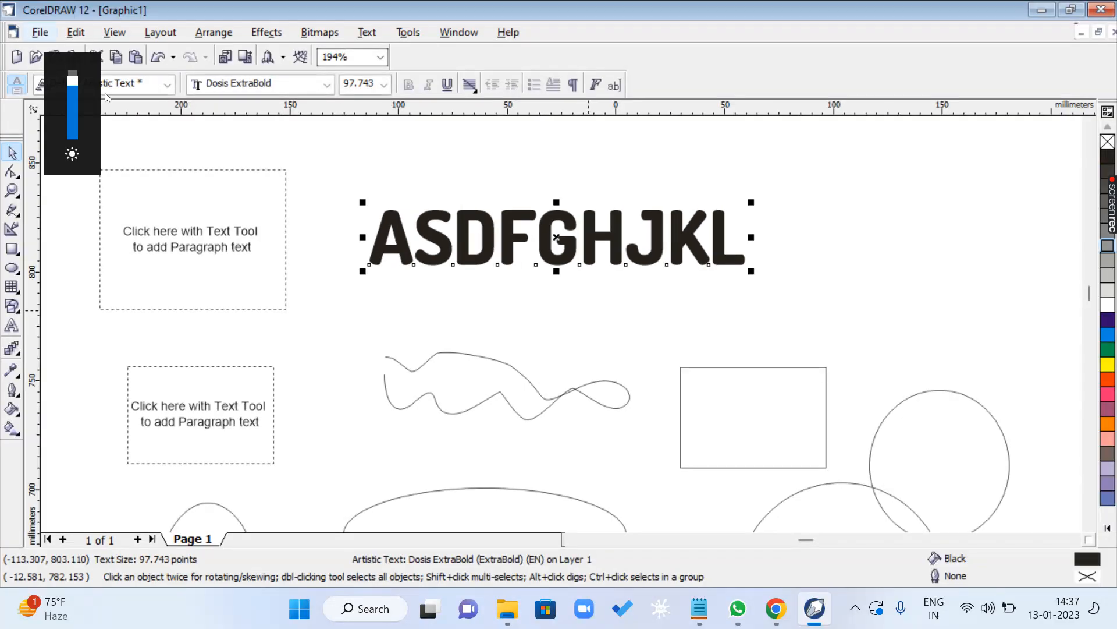
scroll(273, 215, down, 5)
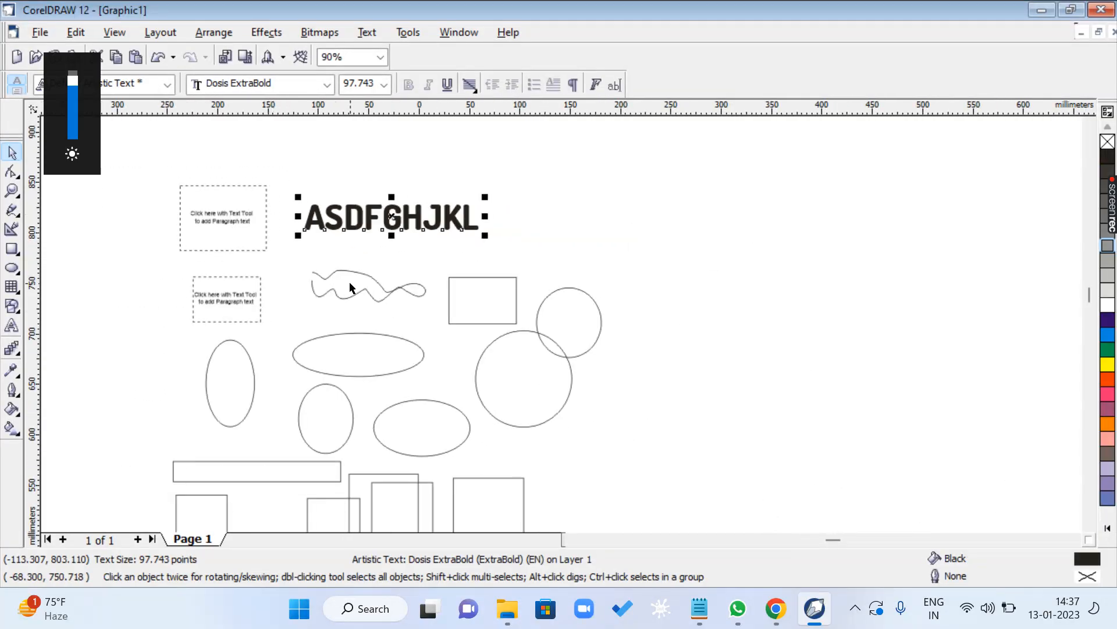
click(606, 359)
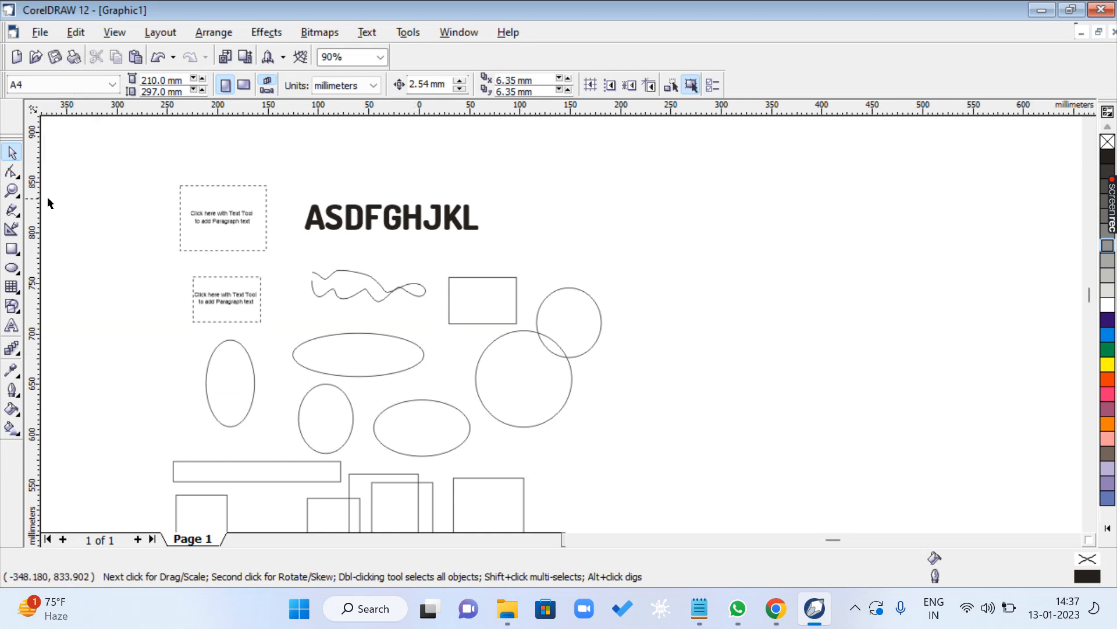
- Draw three ellipses in the empty area right of the existing shapes, the last two about 178 × 195 mm and 126 × 116 mm
scroll(54, 242, down, 2)
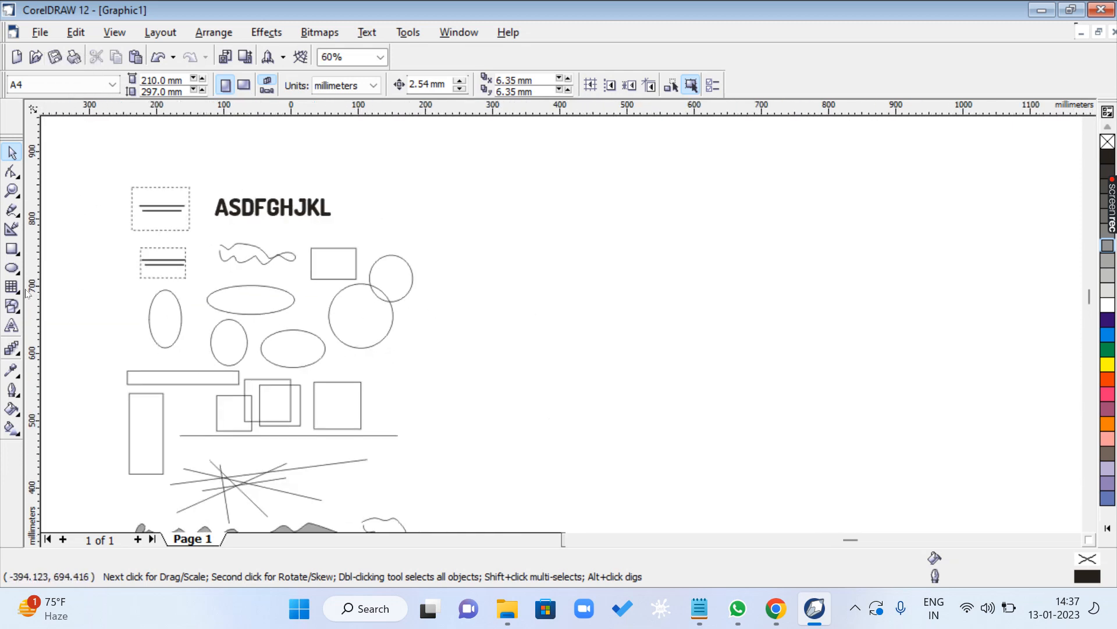
click(12, 268)
drag(878, 219, 987, 329)
drag(873, 352, 994, 485)
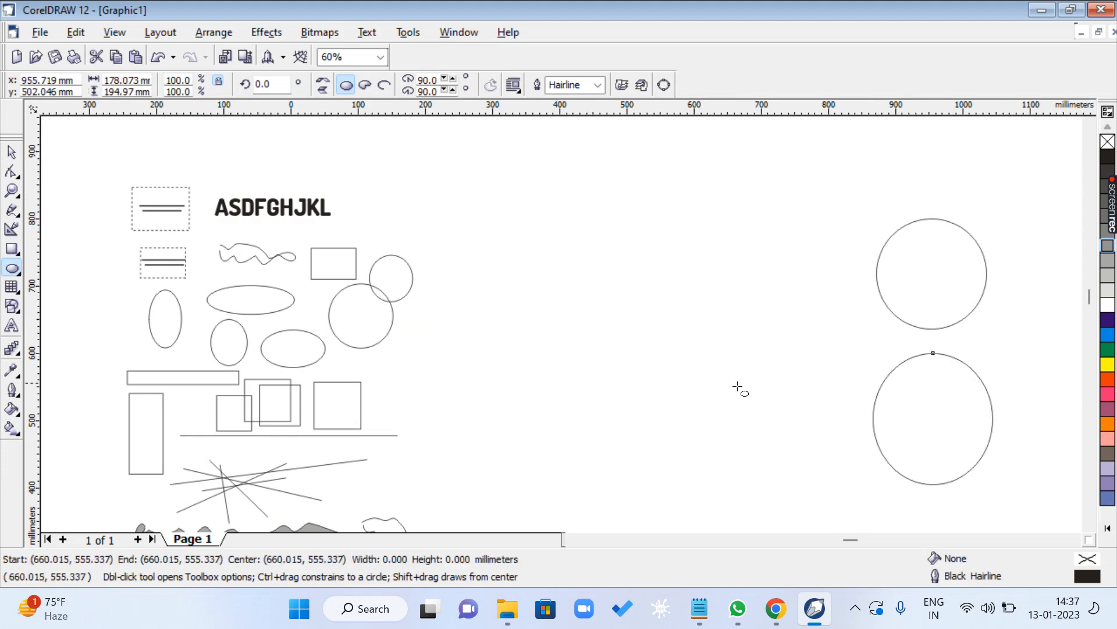
drag(737, 387, 817, 460)
click(12, 152)
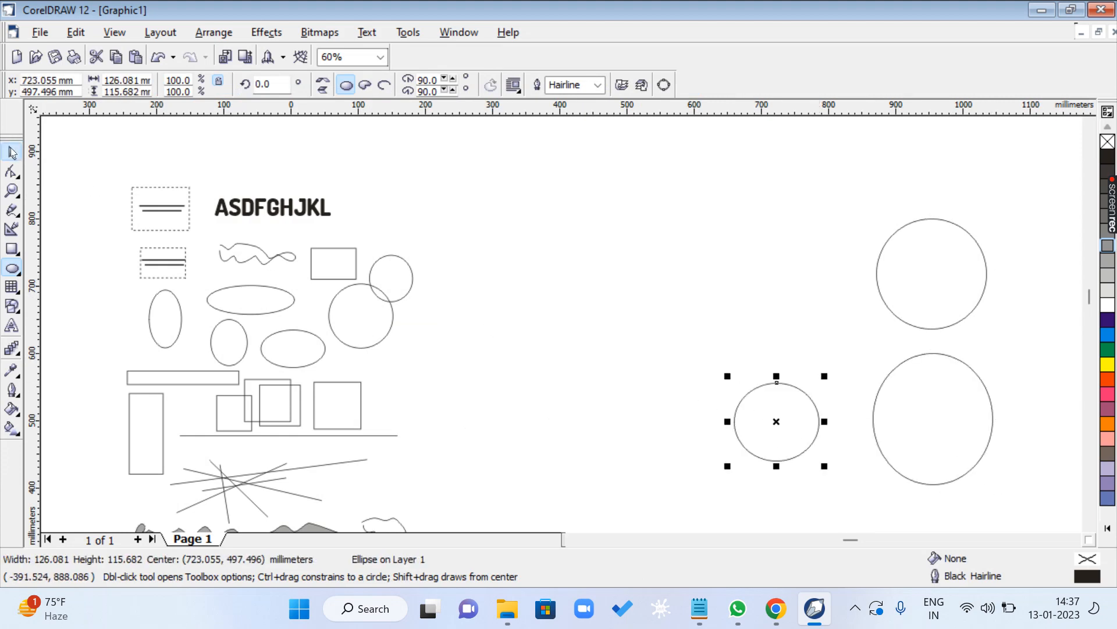
- Pan across the drawing with the Hand tool and zoom out to see both the old shapes and the new ellipses
key(h)
drag(336, 326, 609, 249)
mouse_move(595, 205)
mouse_down()
mouse_move(599, 247)
mouse_move(609, 239)
mouse_up()
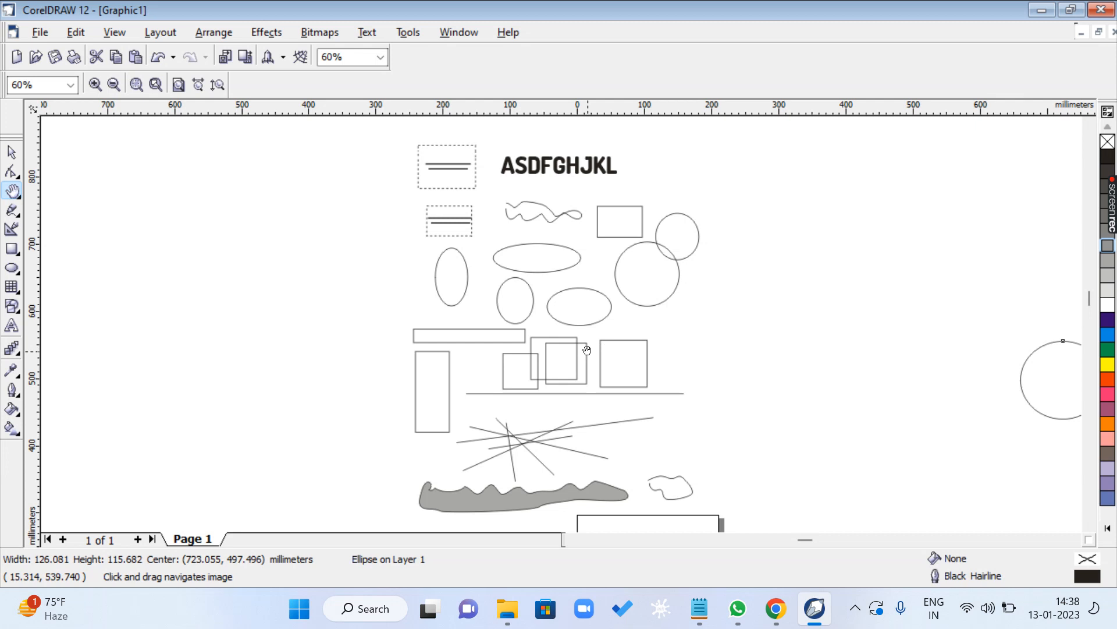
scroll(587, 349, down, 1)
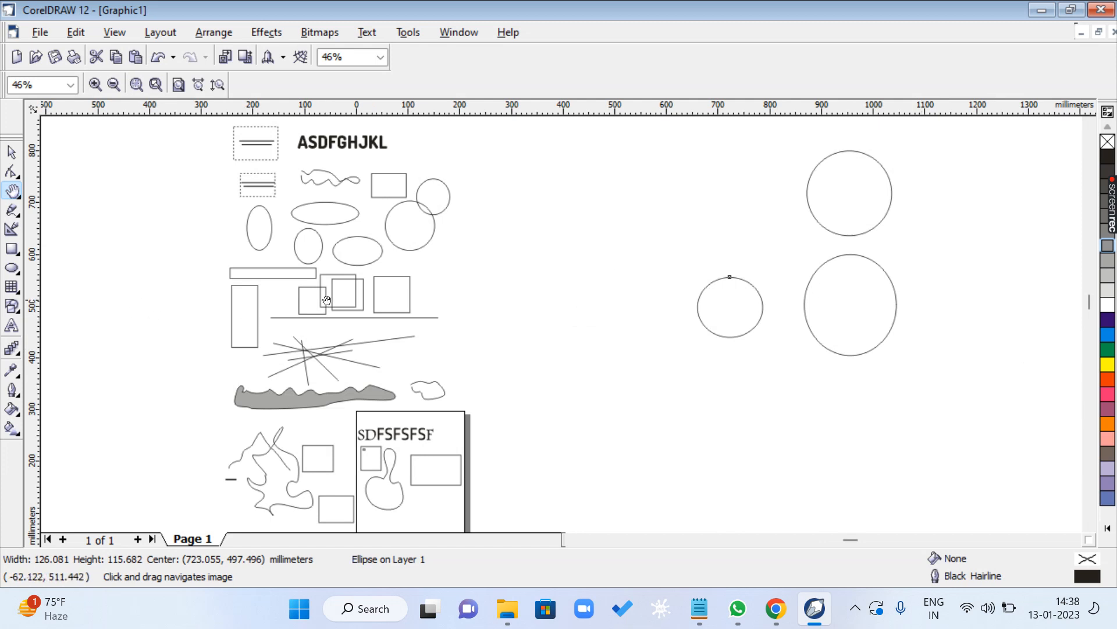
- Preview the drawing in full screen, and zoom in on the ellipses, rectangles and lines above the page with the Zoom tool
key(F9)
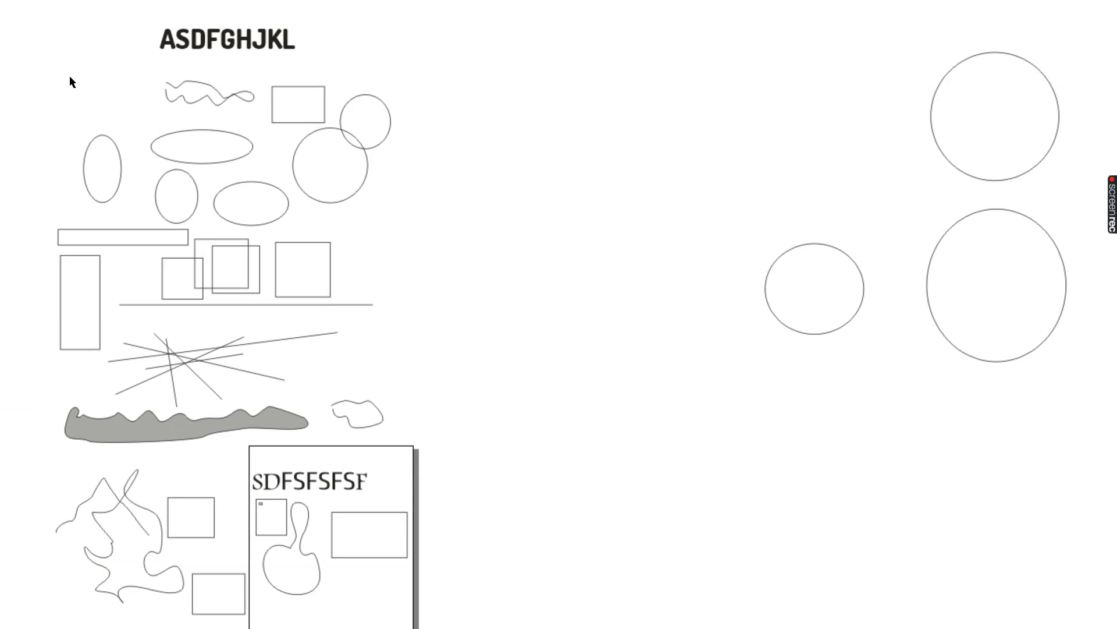
click(287, 490)
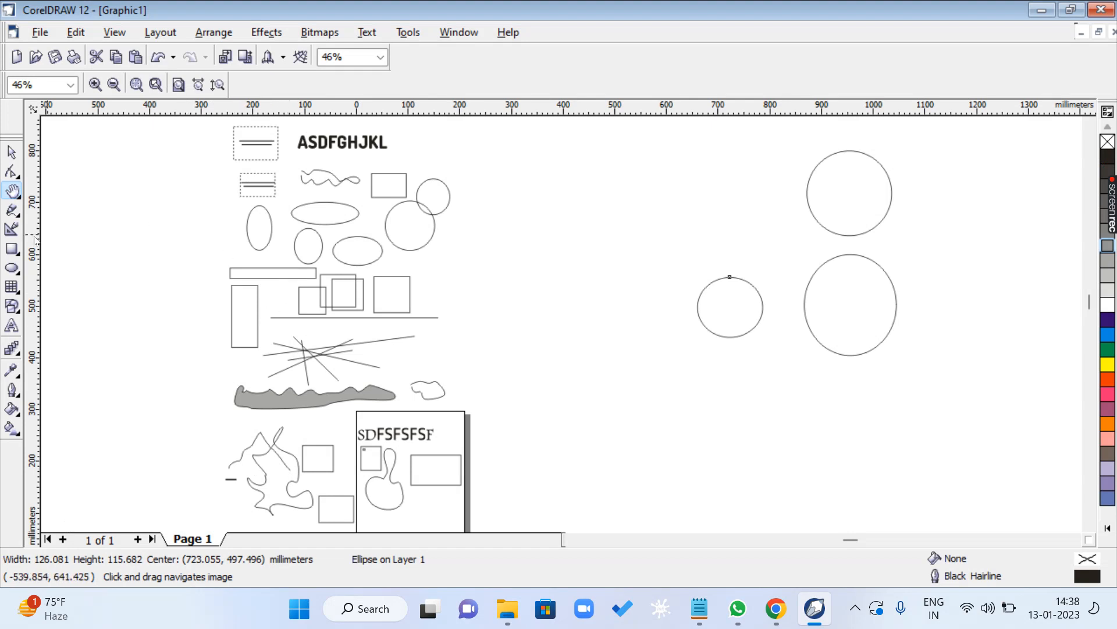
key(z)
drag(218, 195, 478, 411)
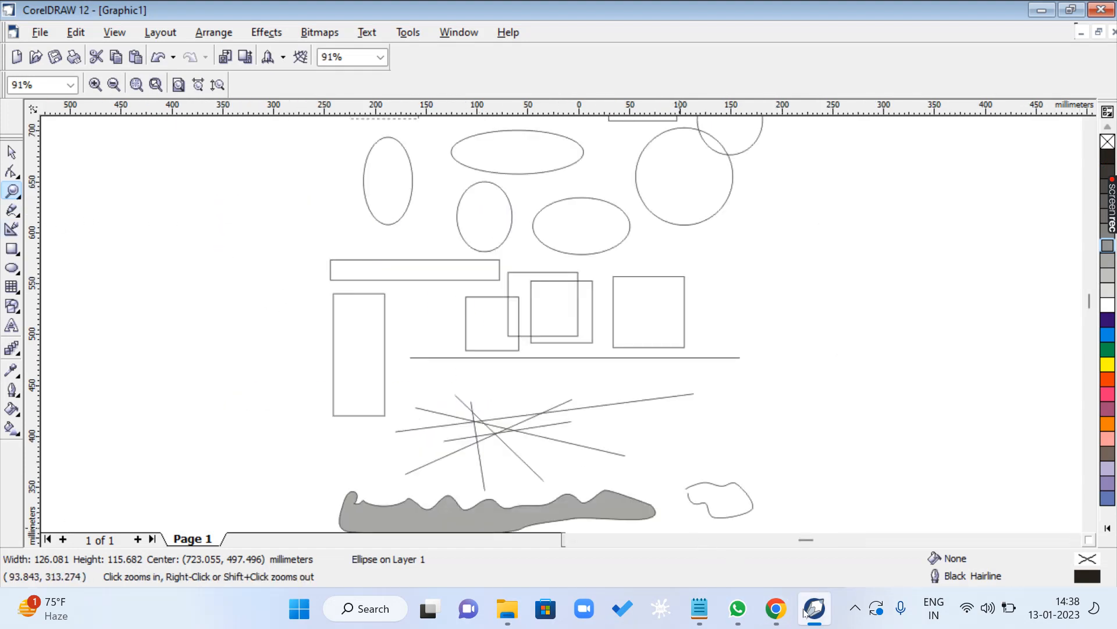
- Switch to the CLASS 1.txt notes and highlight the CTRL + Q CONVERET TO CURVE line and the F10 SHAPE TOOL line
click(721, 547)
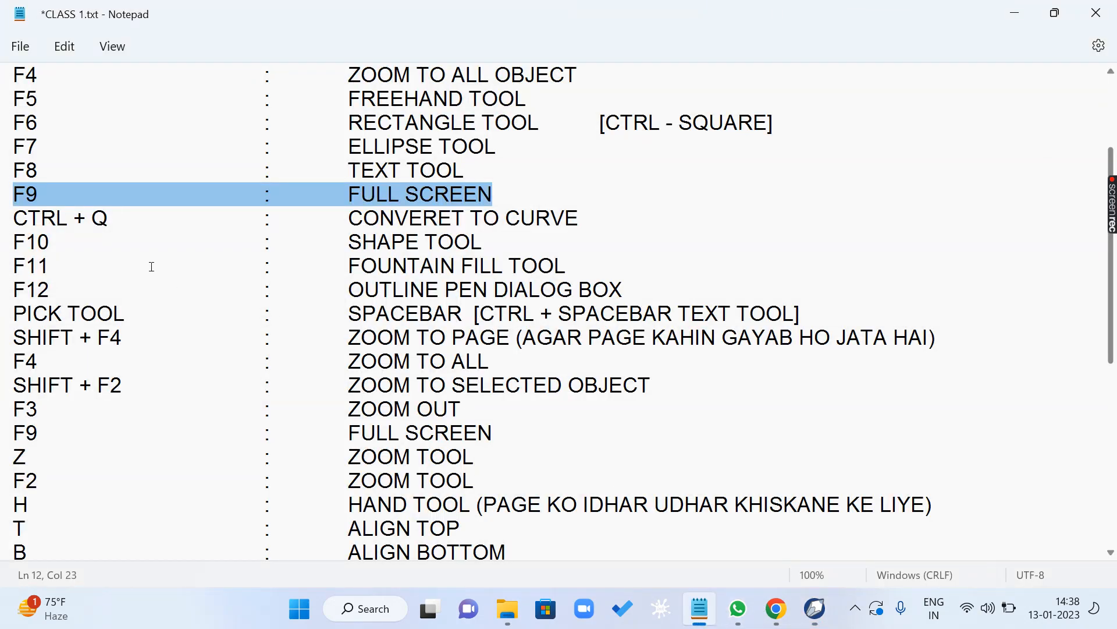
drag(22, 218, 603, 225)
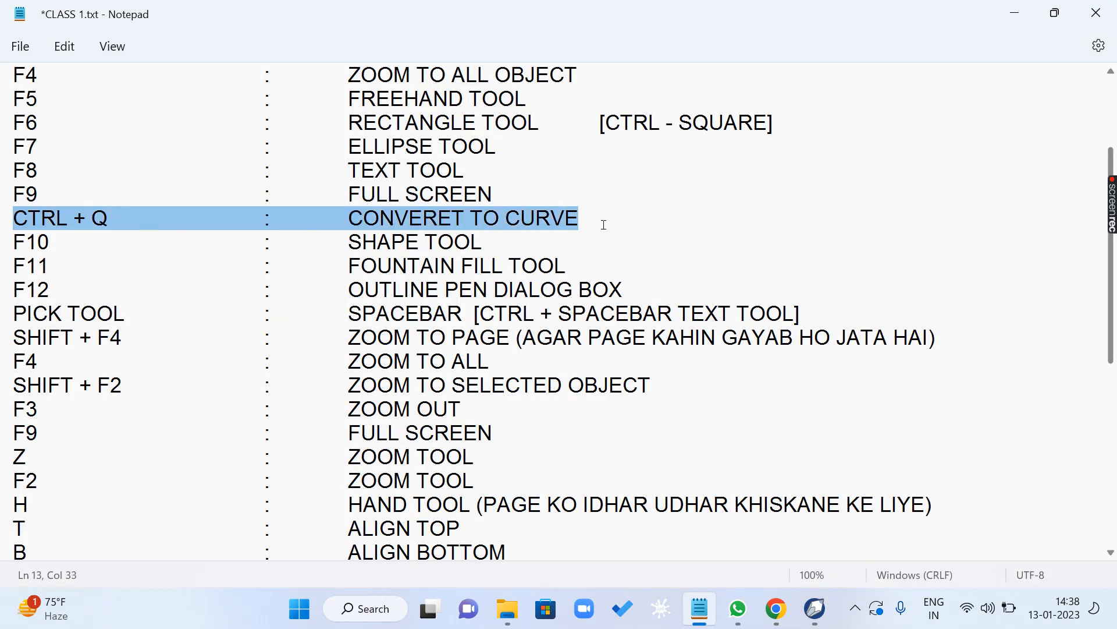
click(215, 266)
drag(33, 226, 169, 231)
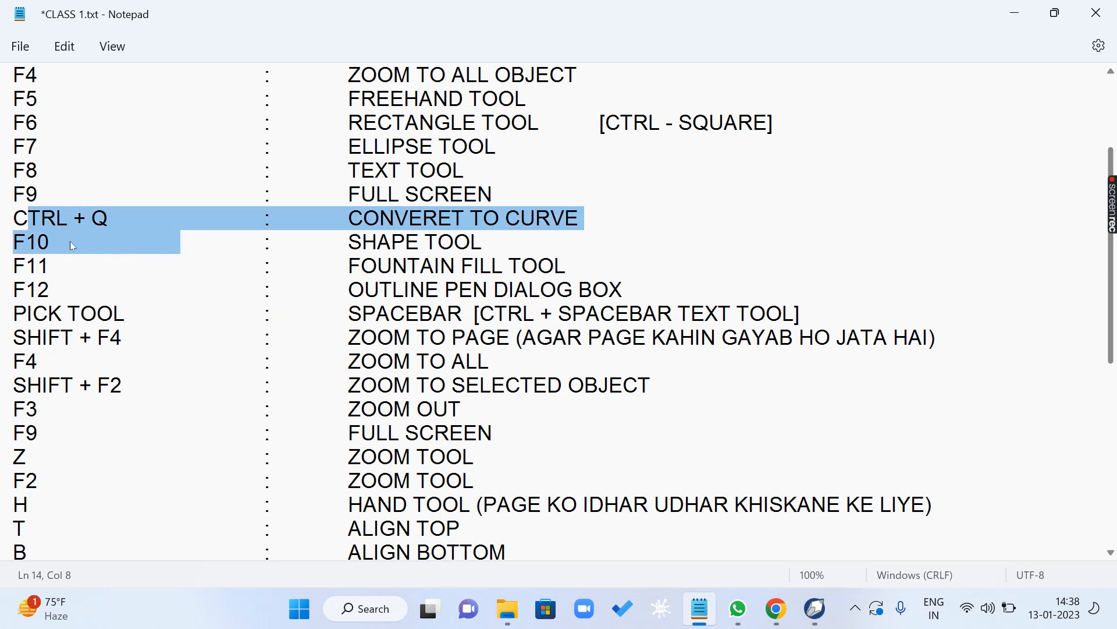
click(42, 243)
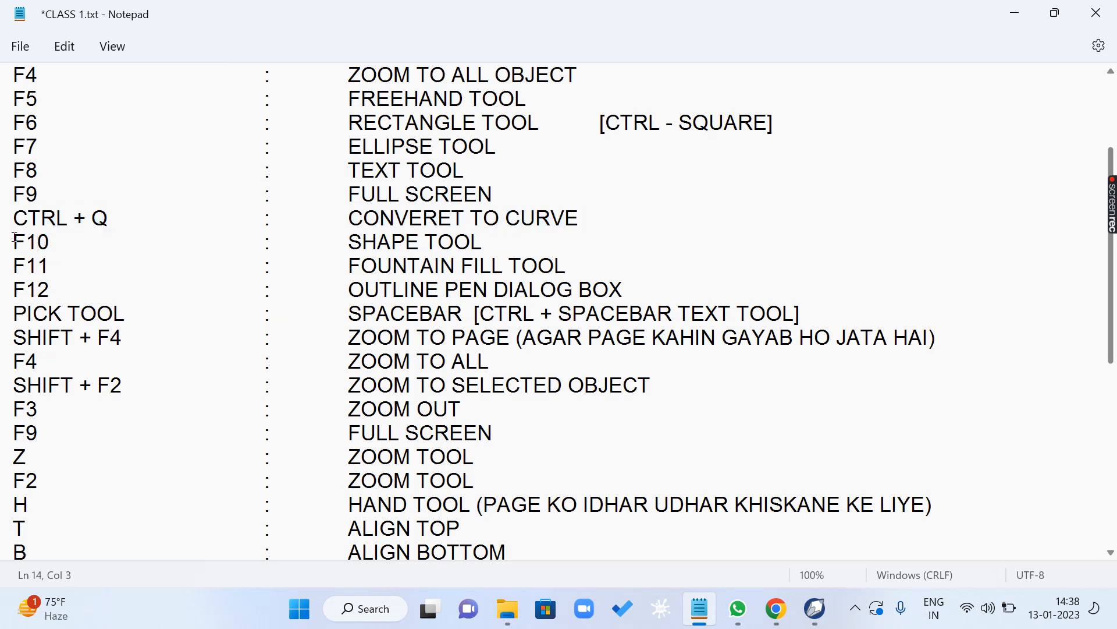
drag(18, 240, 96, 245)
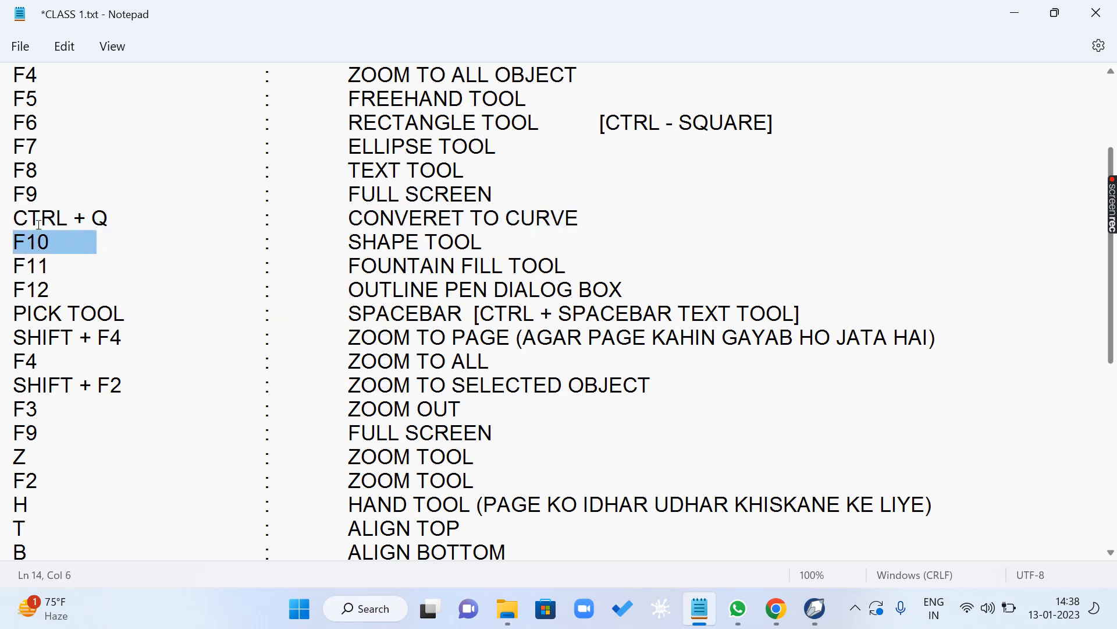
drag(22, 218, 590, 223)
click(35, 271)
click(8, 243)
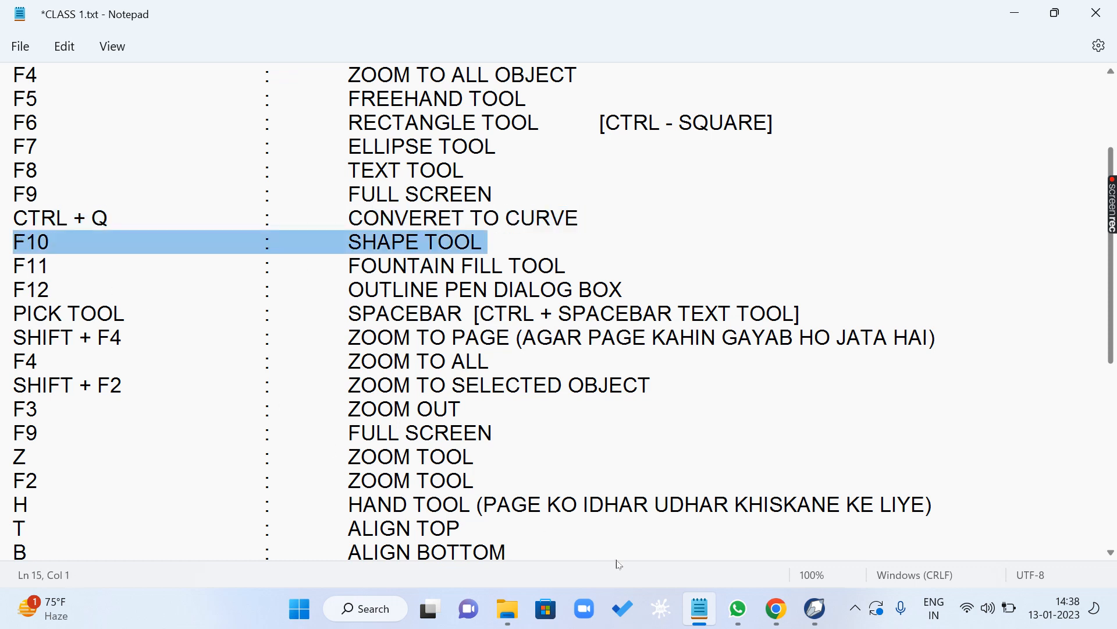
- Switch to CorelDRAW and draw a rectangle about 129 × 124 mm in the empty area left of the existing shapes
click(816, 609)
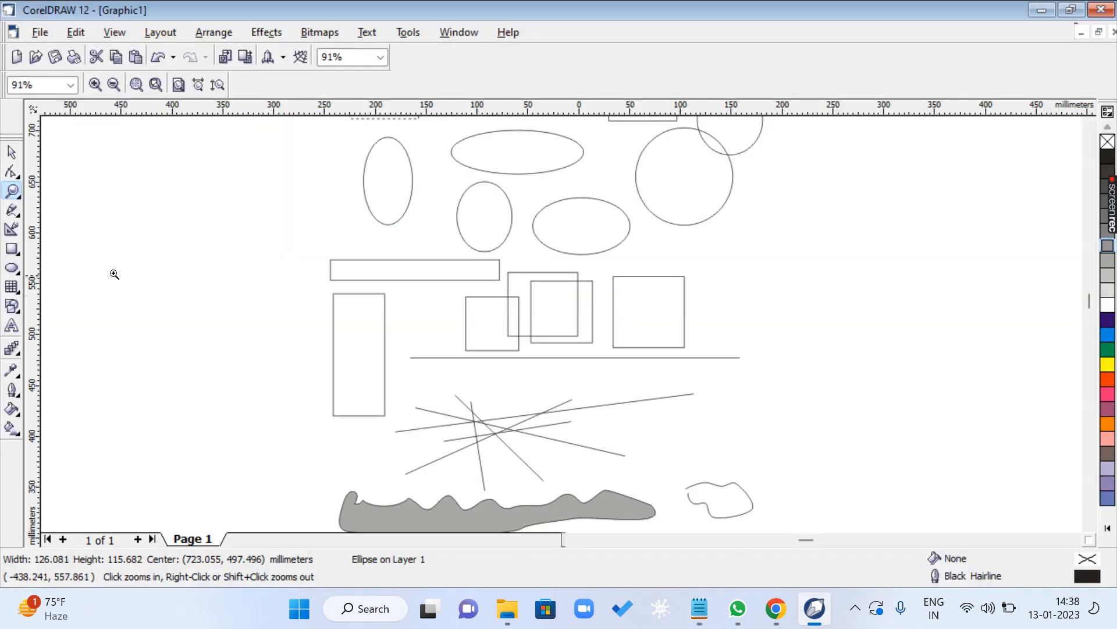
click(13, 249)
drag(102, 252, 233, 378)
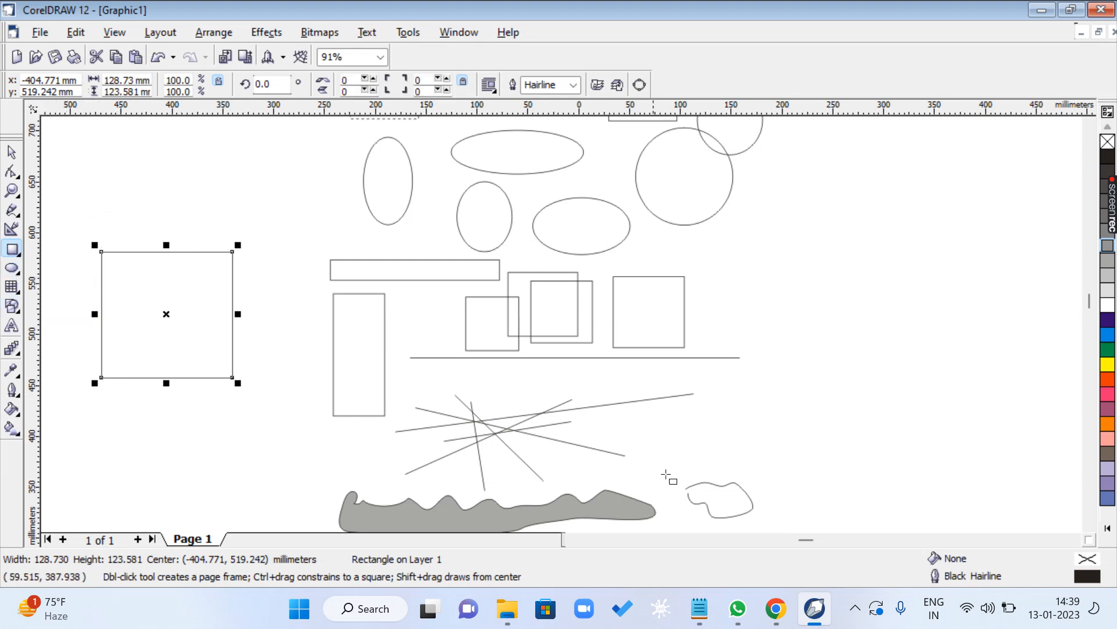
- Highlight the CTRL + Q shortcut in the CLASS 1.txt notes and return to CorelDRAW
click(699, 609)
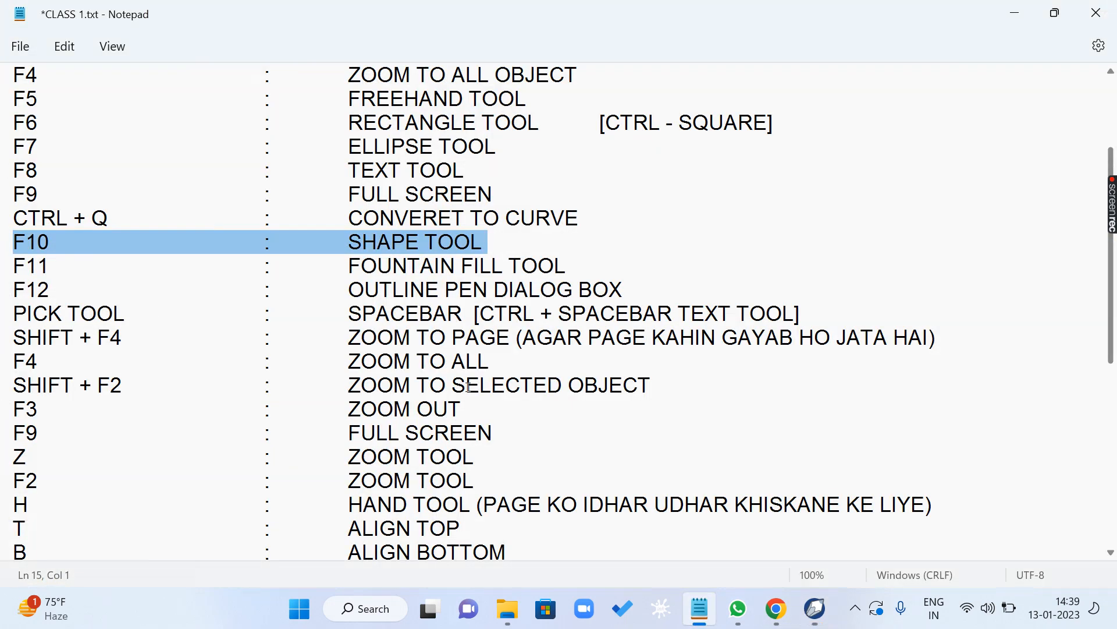
drag(27, 219, 181, 218)
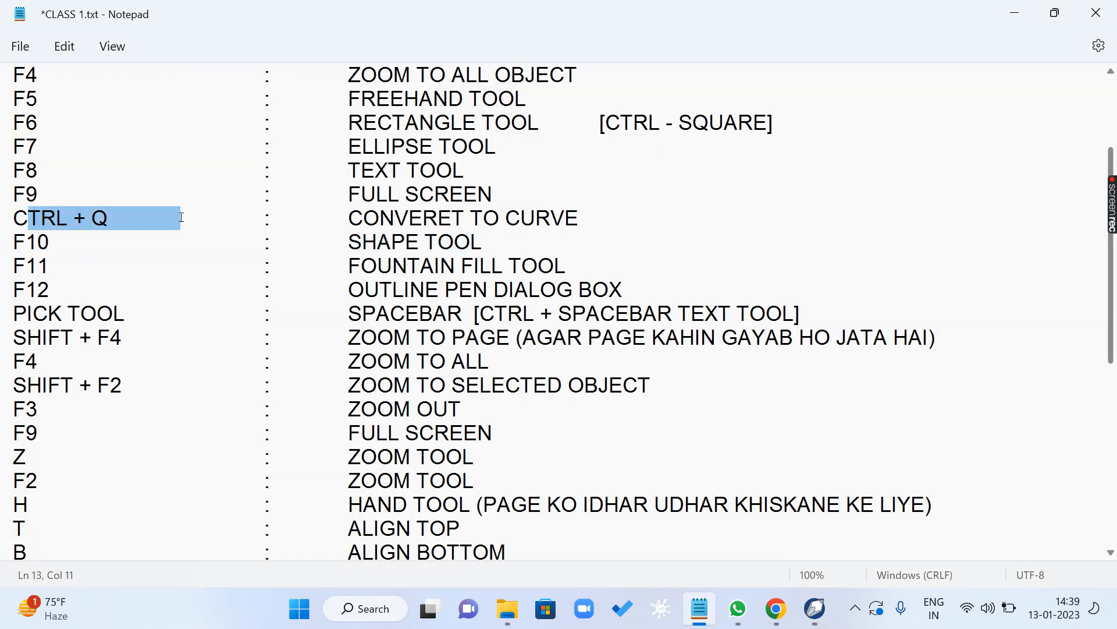
click(825, 611)
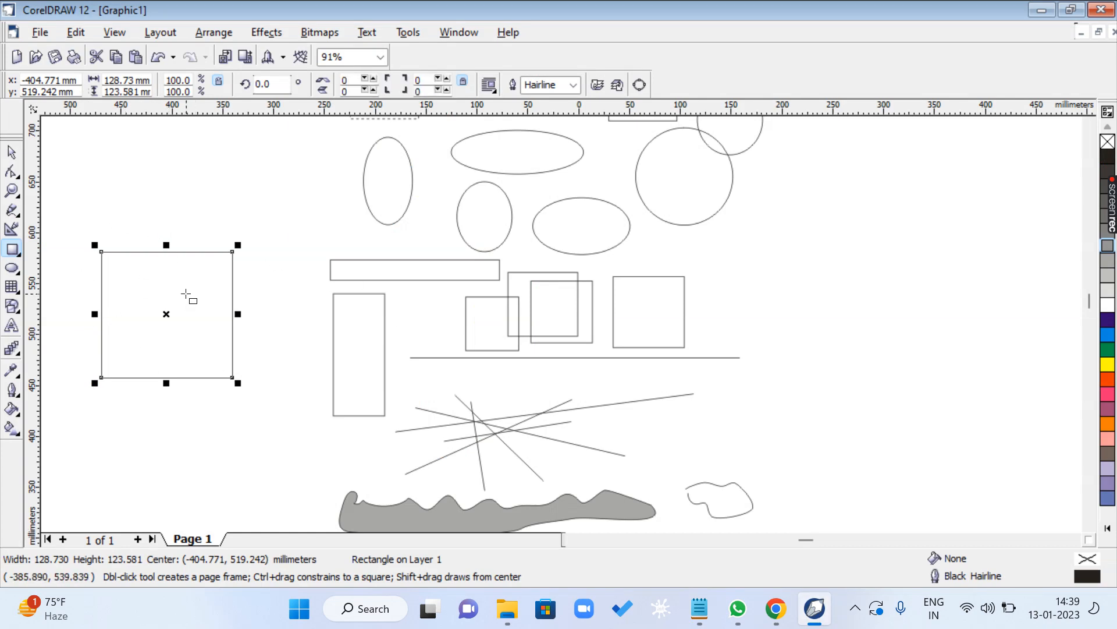
- Convert the new 129 × 124 mm rectangle to curves and activate the Shape tool on it
key(space)
key(ctrl+q)
key(F10)
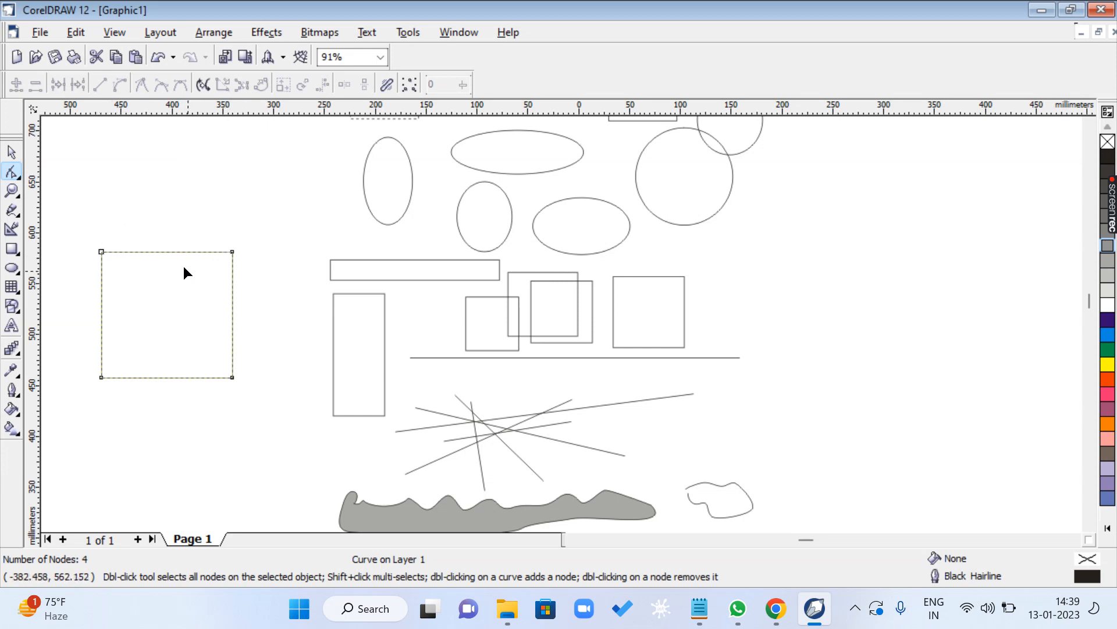
- Convert the square's top edge from line to curve and pull both its control handles upward and outward to form an arch
click(165, 252)
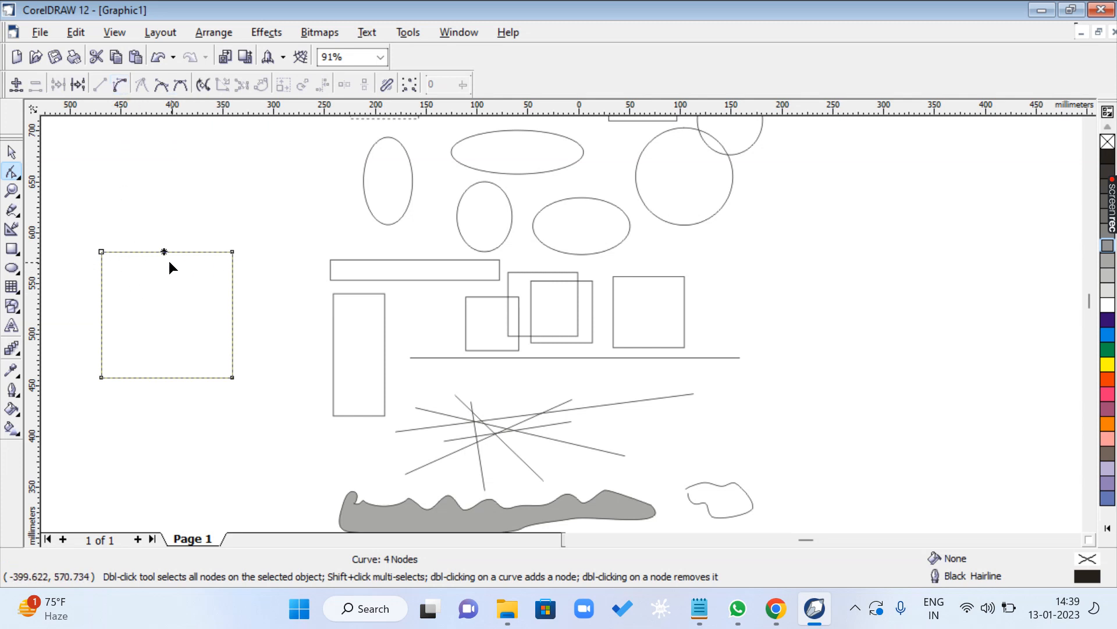
click(119, 86)
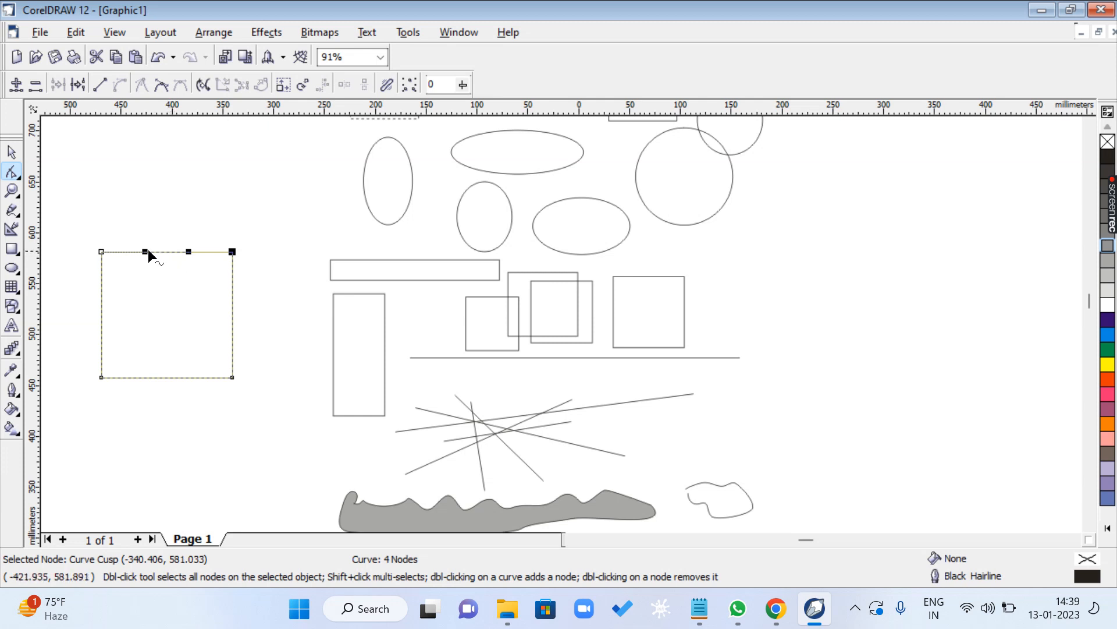
drag(145, 253, 112, 218)
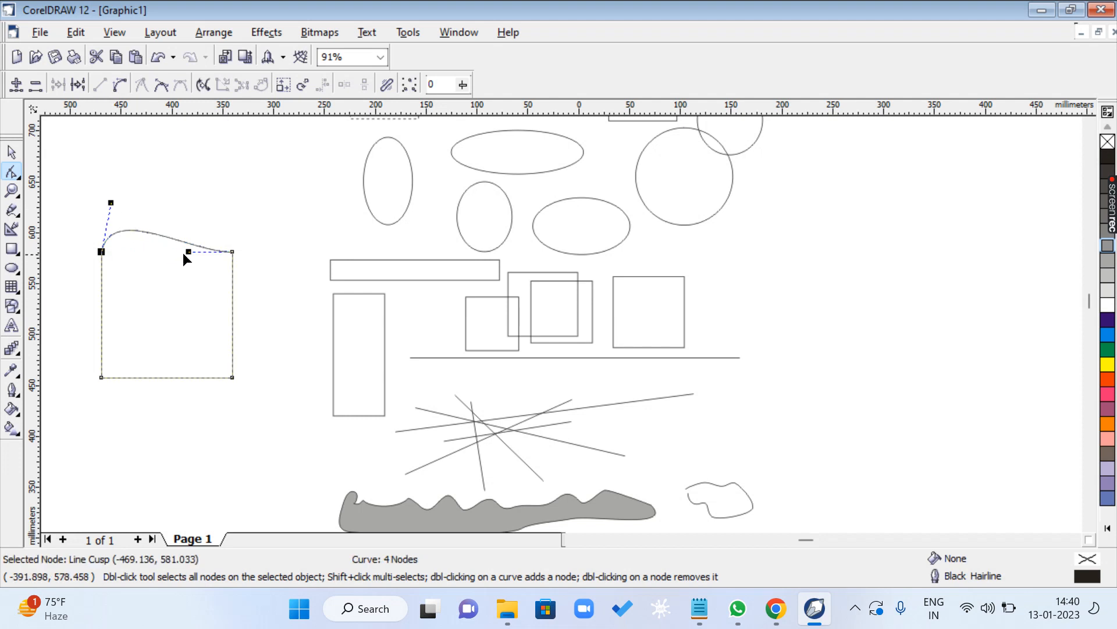
drag(186, 254, 228, 201)
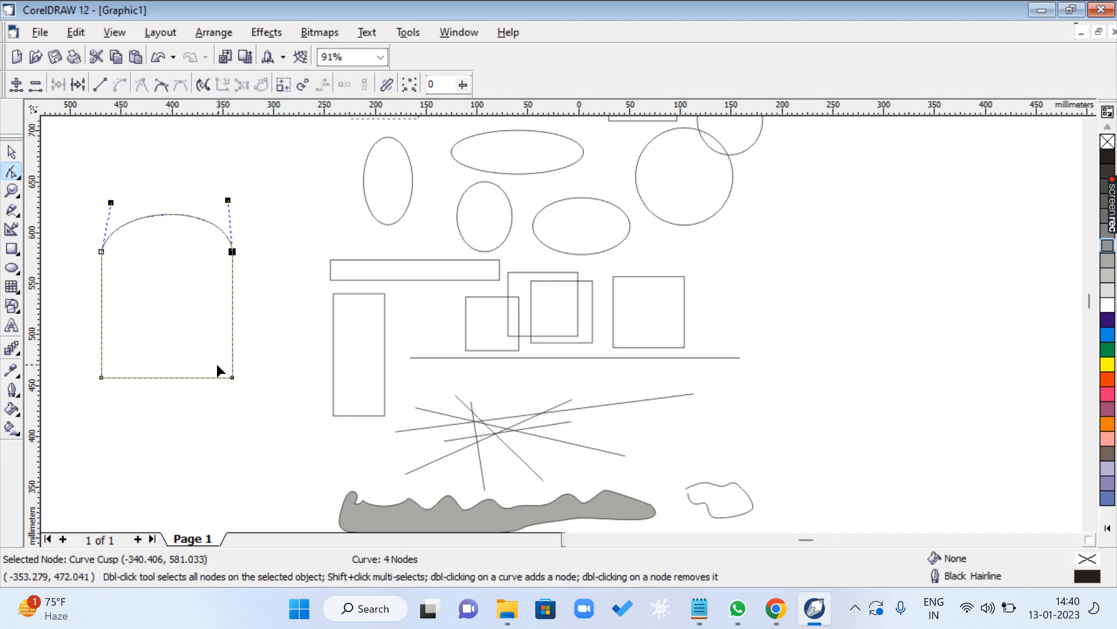
- Convert the shape's bottom edge from line to curve and pull both its control handles downward and outward into a rounded base
click(162, 377)
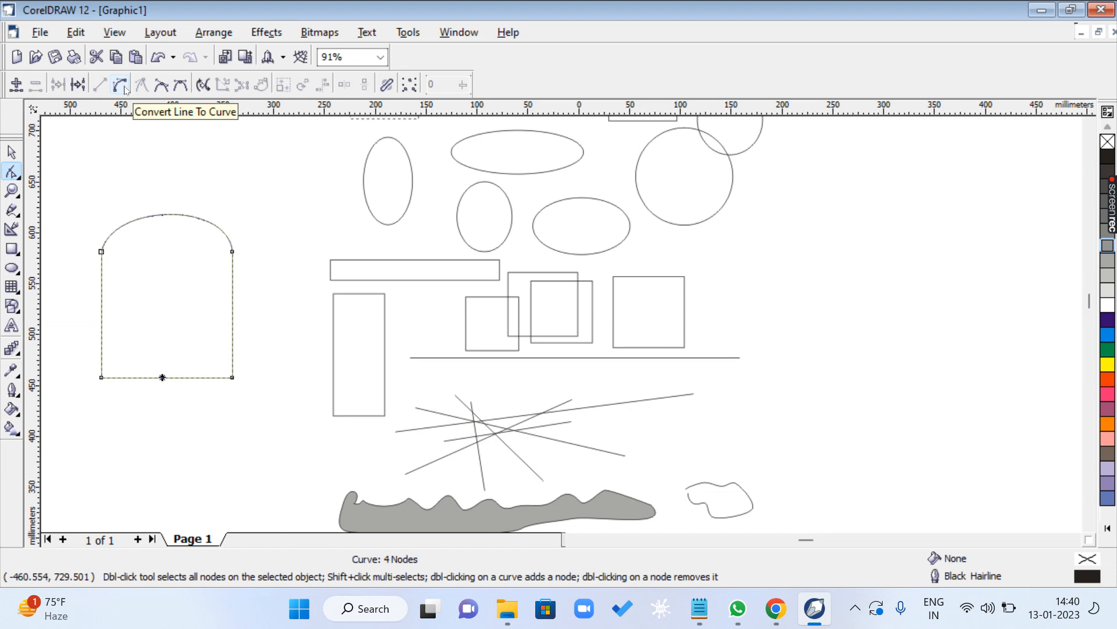
click(121, 377)
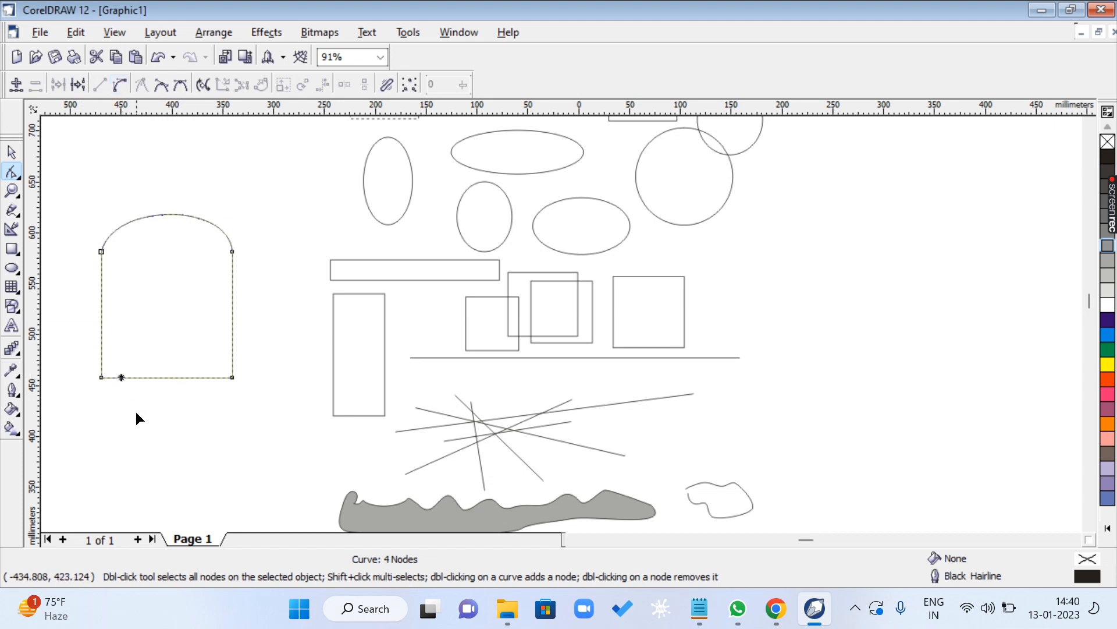
click(119, 85)
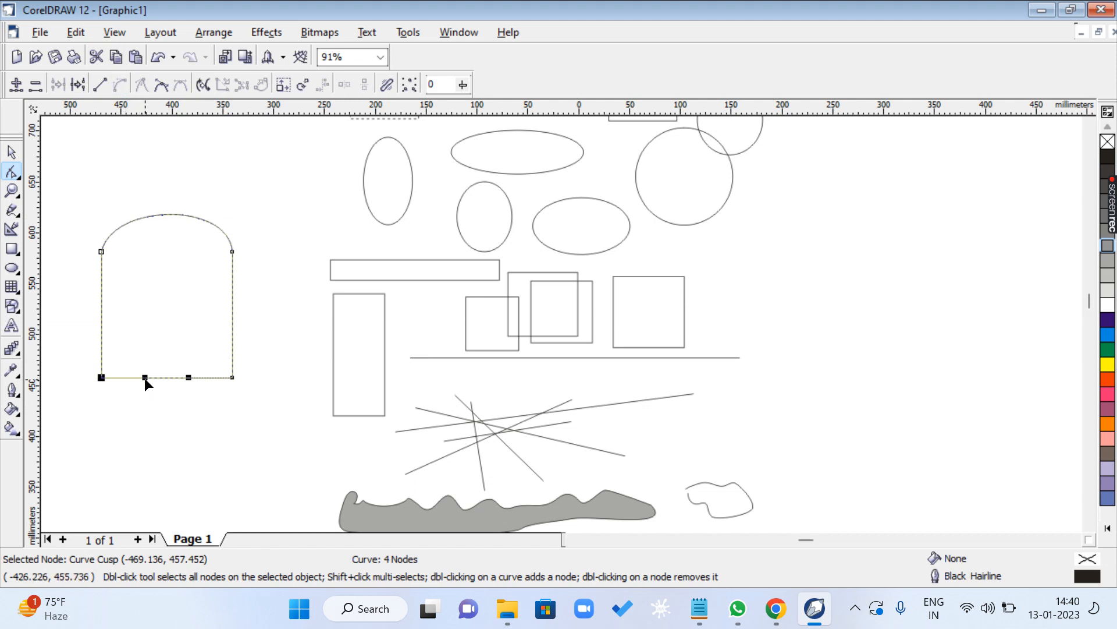
drag(145, 377, 94, 436)
drag(189, 377, 233, 436)
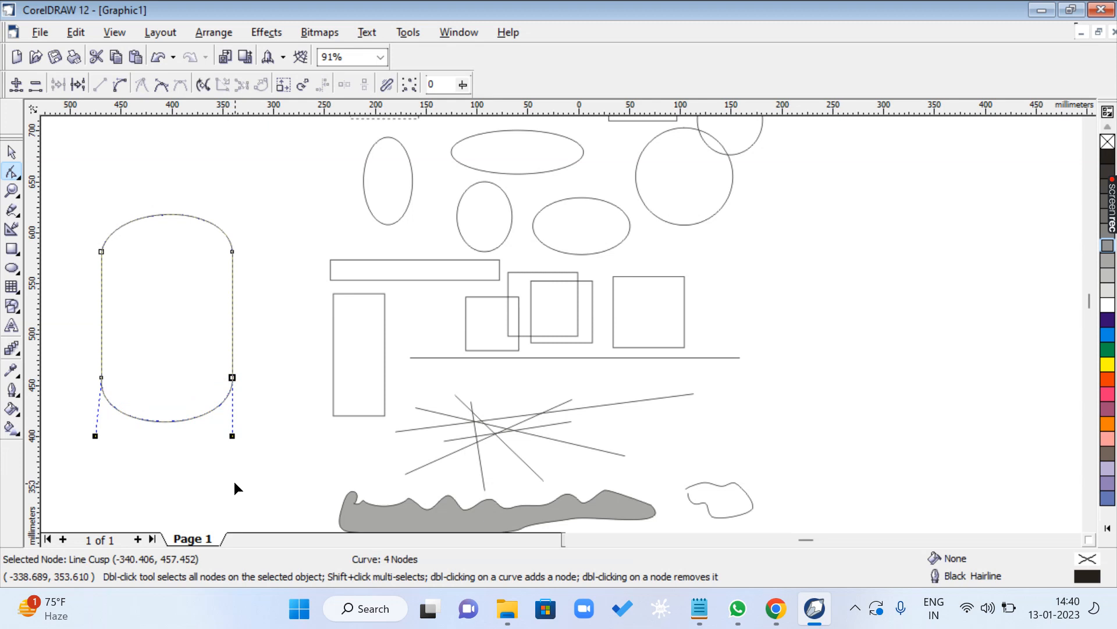
- Convert the shape's left edge from line to curve and pull both its control handles inward to make it concave
click(573, 540)
click(573, 540)
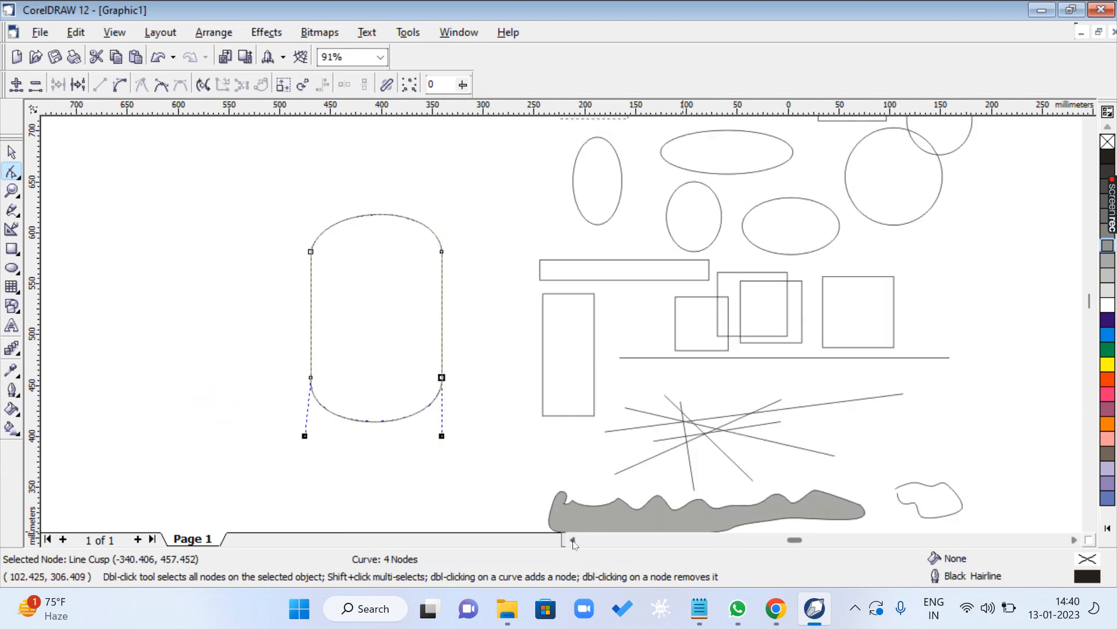
click(310, 301)
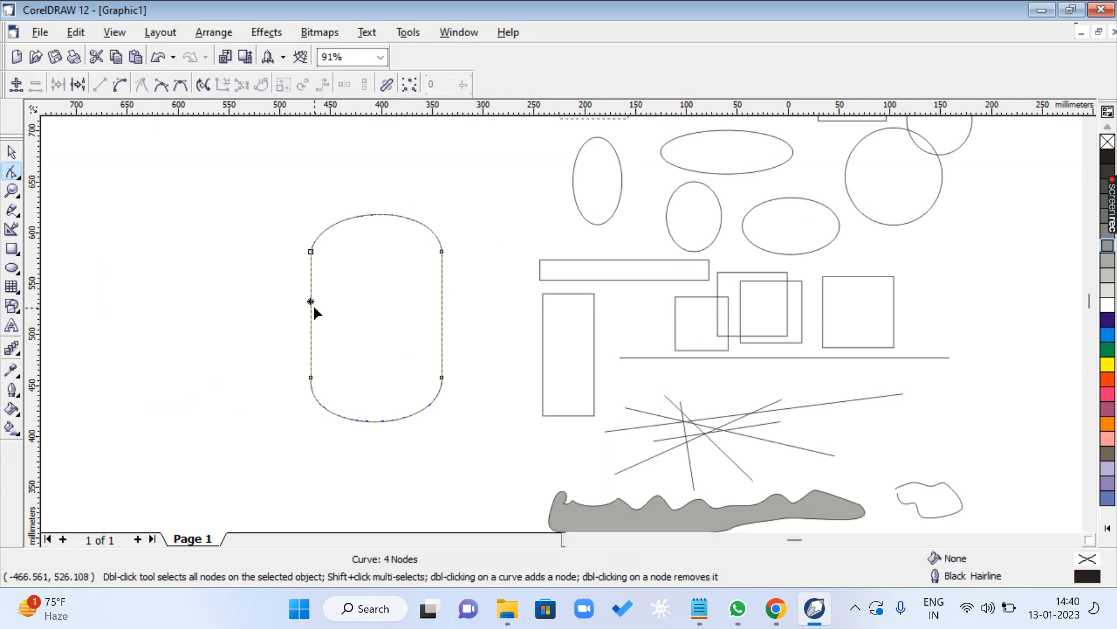
click(120, 85)
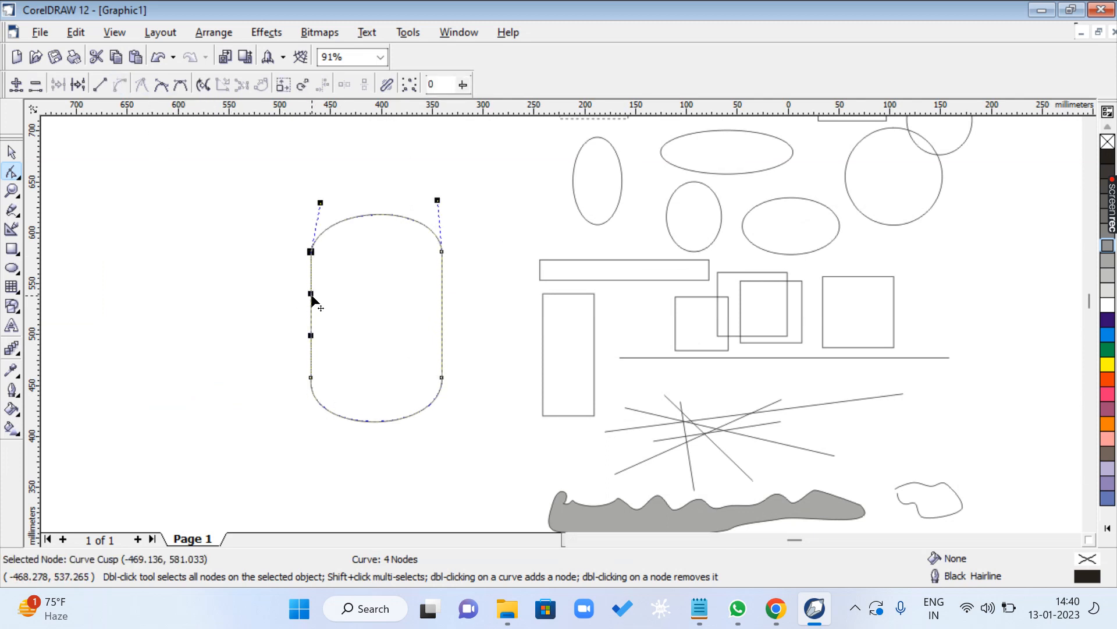
drag(312, 295, 363, 289)
drag(312, 337, 356, 360)
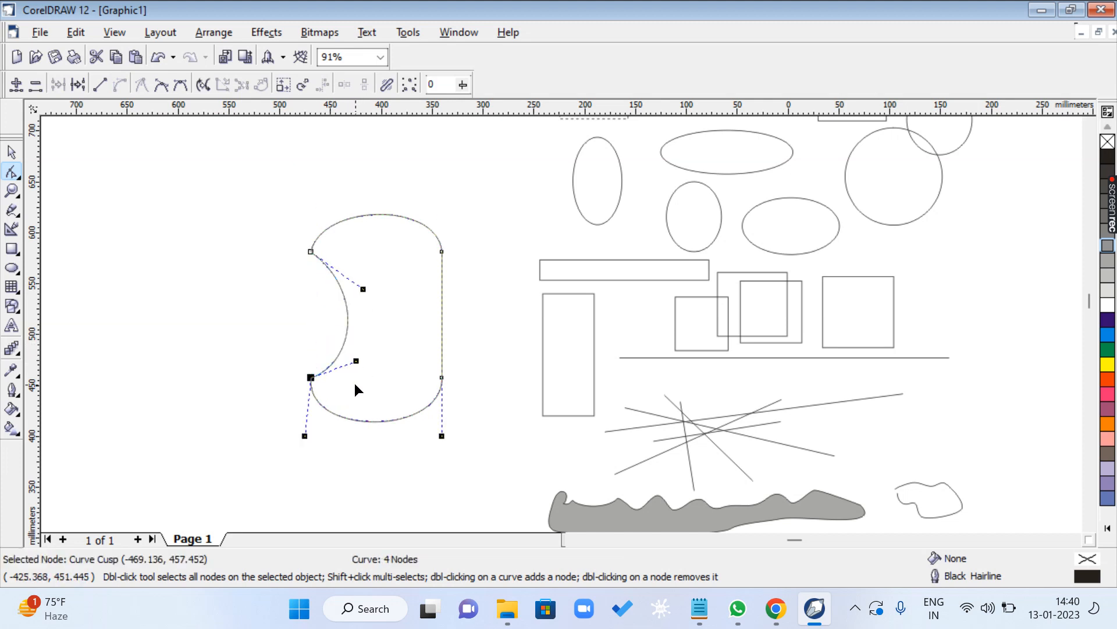
- Convert the shape's right edge from line to curve, pull both its control handles inward, and deselect the nodes
click(442, 314)
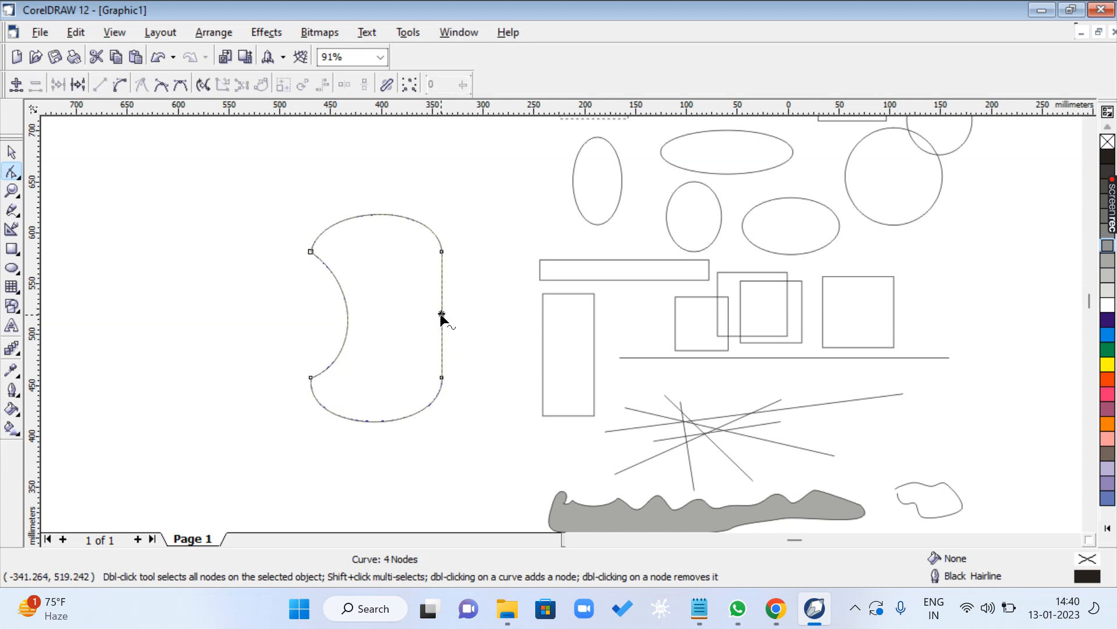
click(121, 85)
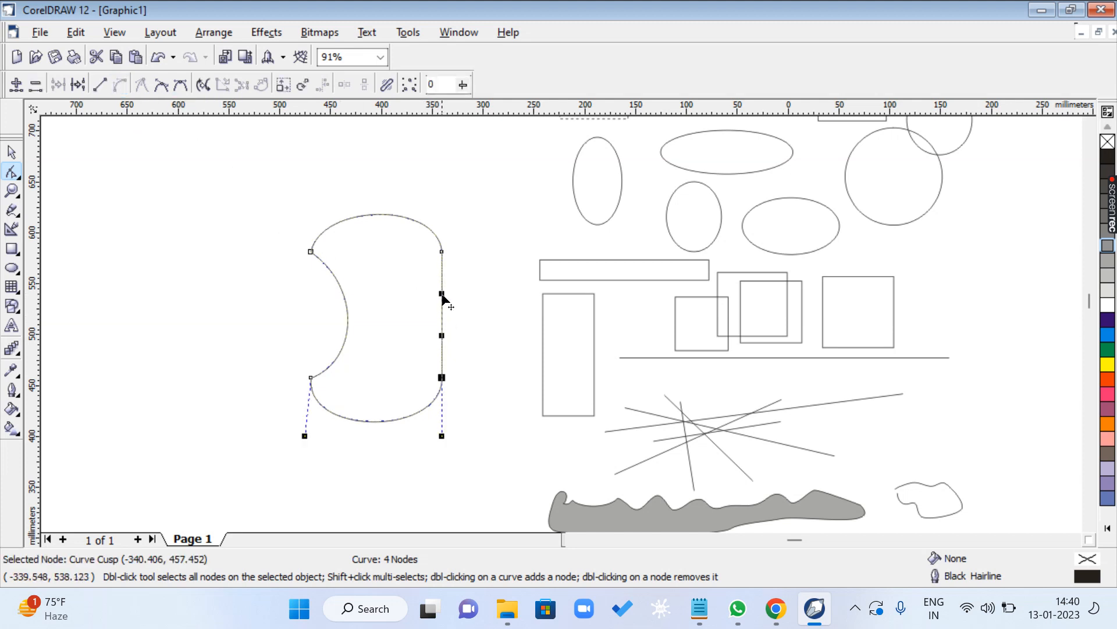
drag(441, 295, 387, 288)
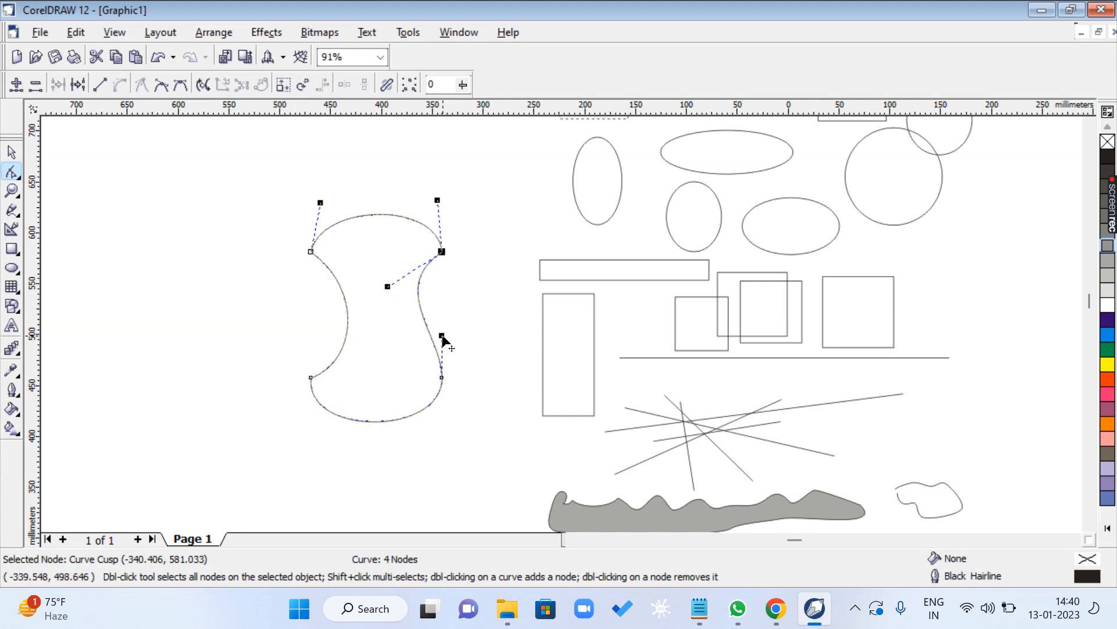
drag(442, 336, 372, 362)
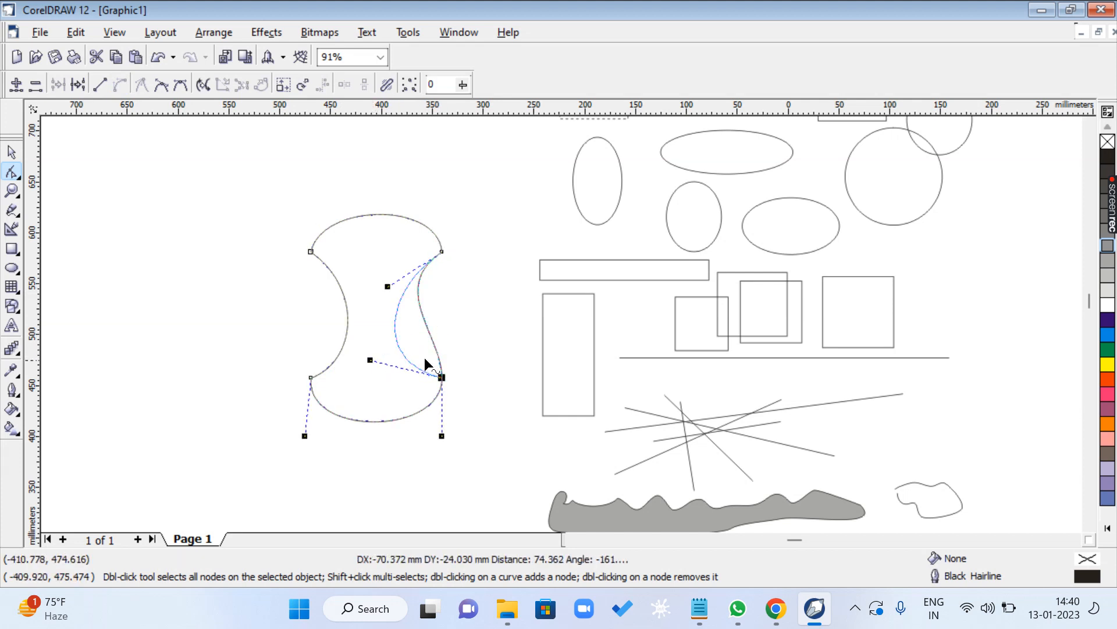
click(509, 412)
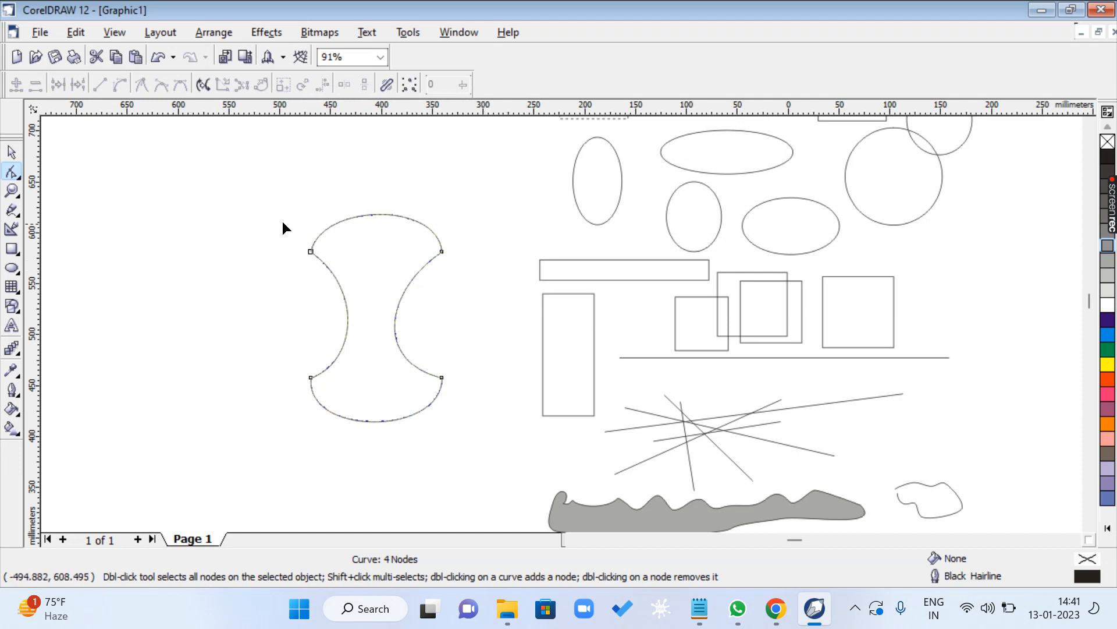
- Select the top, right and bottom node pairs in turn and convert all curved edges back to straight lines
drag(272, 212, 476, 274)
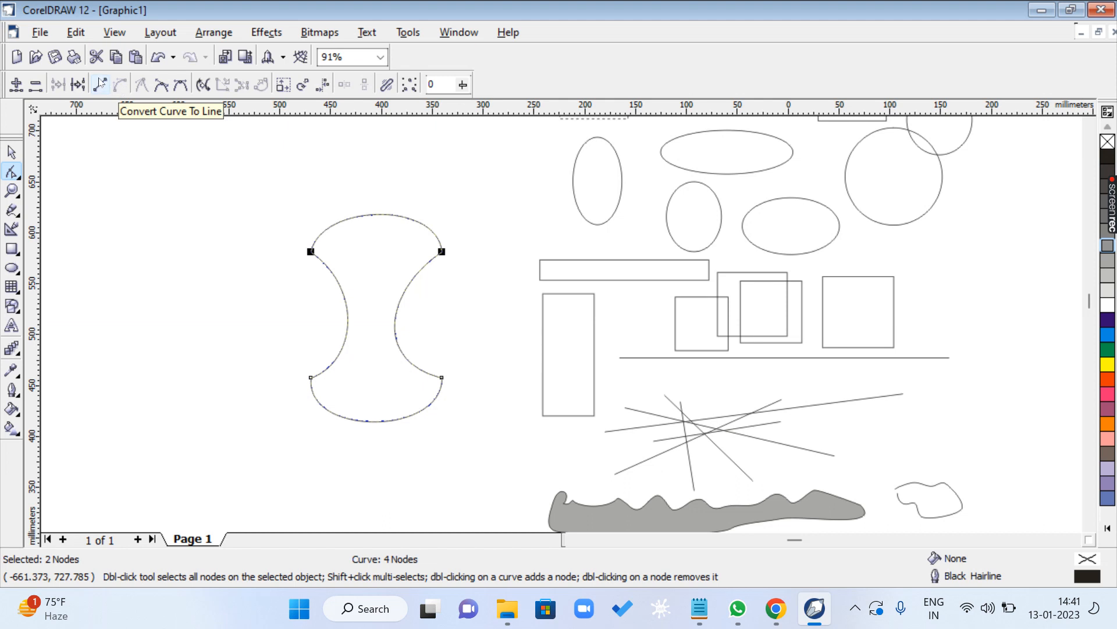
click(302, 265)
drag(283, 233, 482, 264)
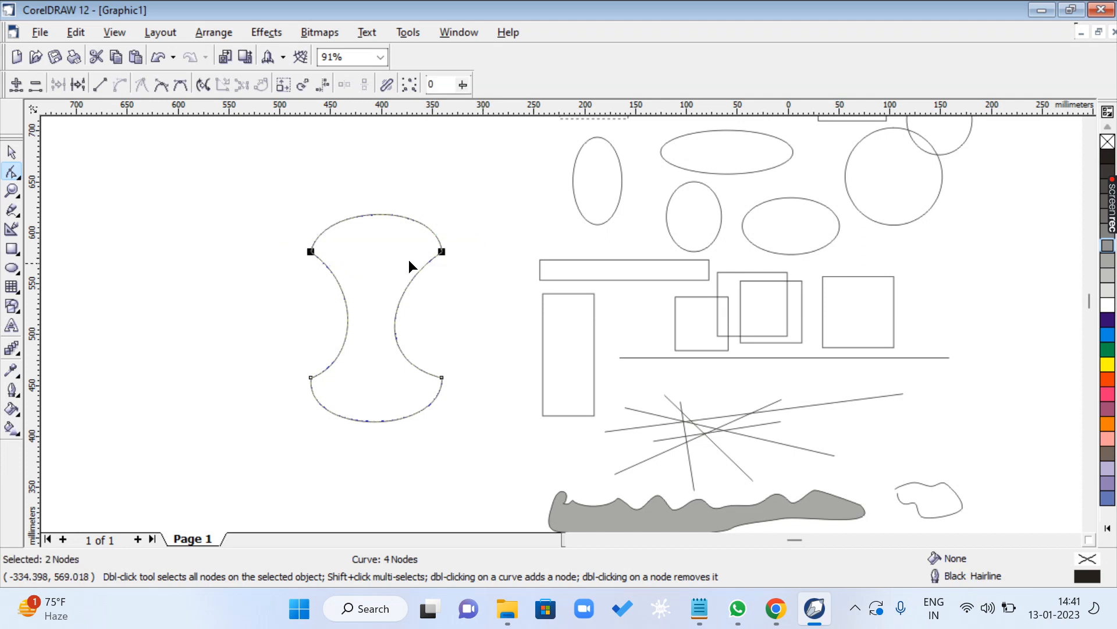
click(100, 85)
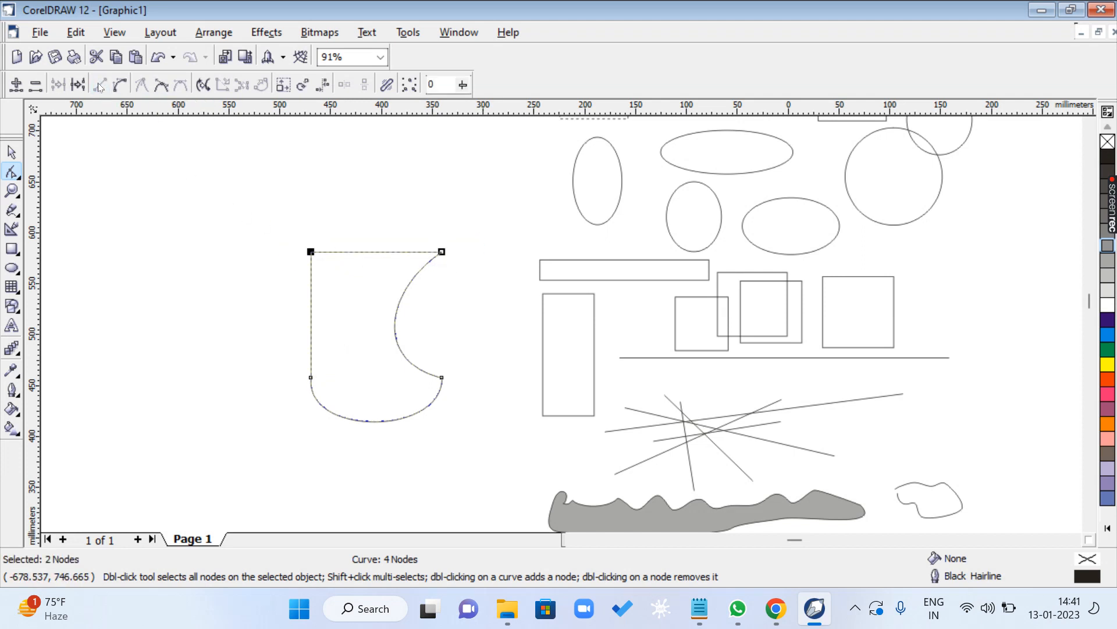
drag(480, 220, 376, 397)
click(99, 85)
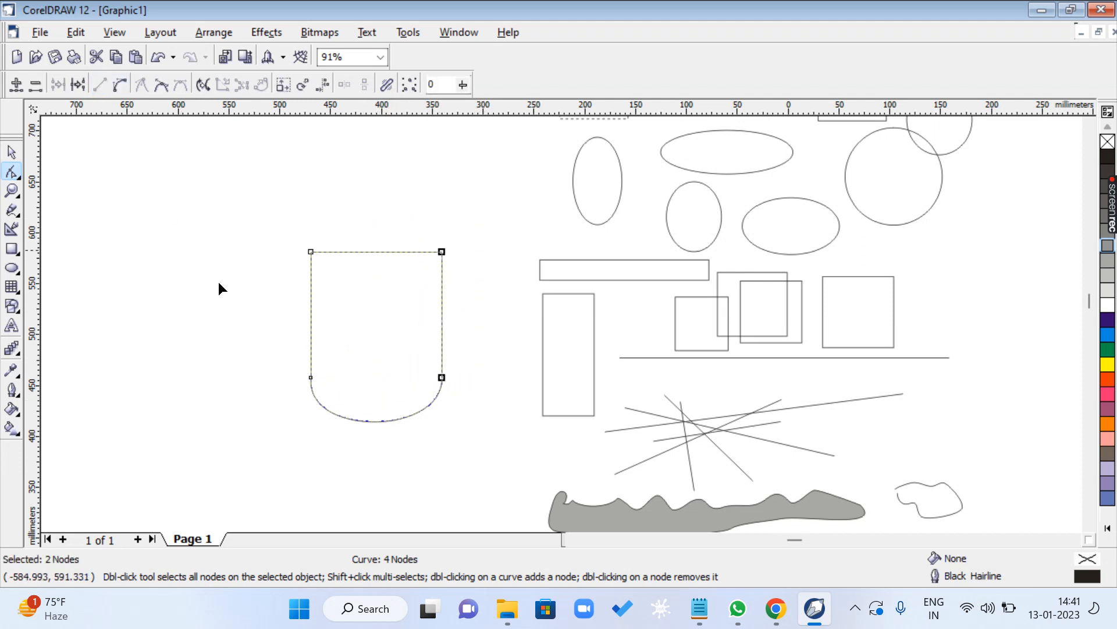
drag(250, 345, 462, 420)
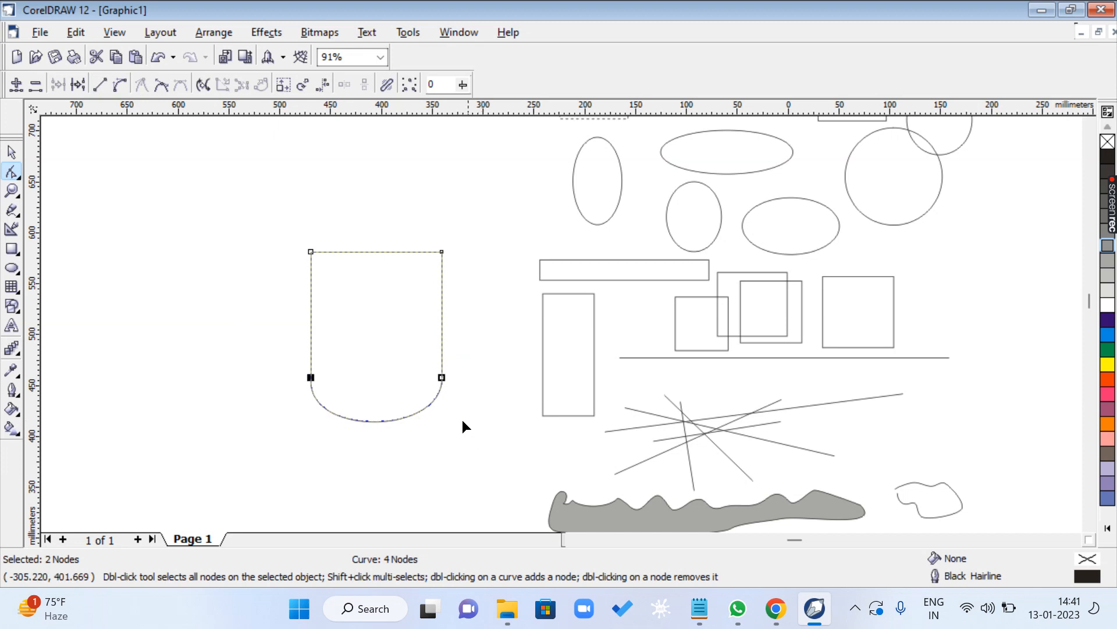
click(100, 85)
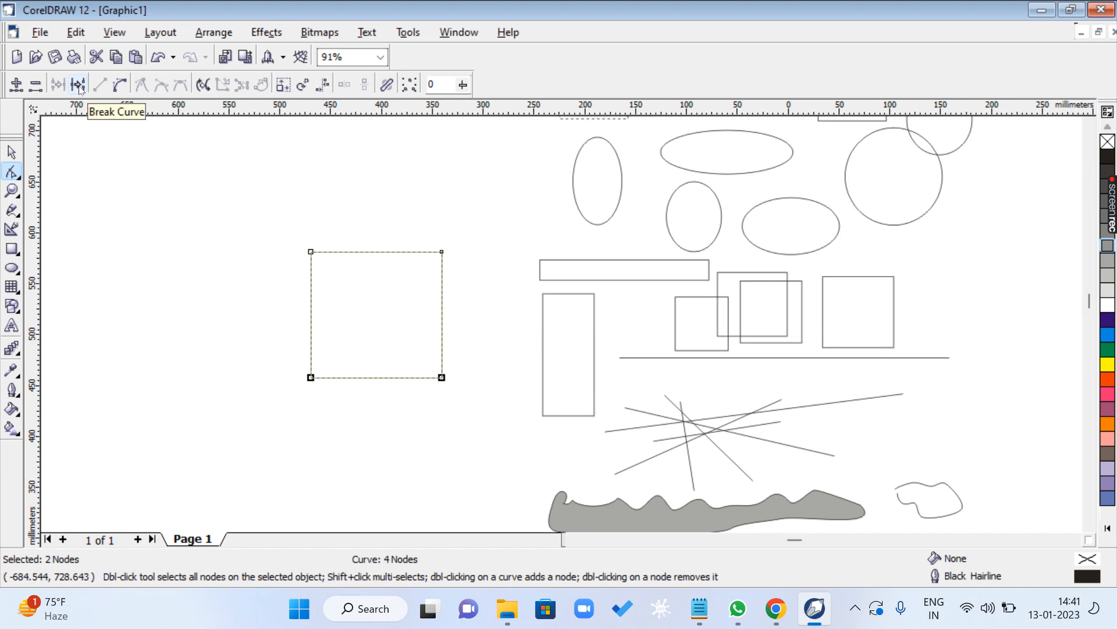
- Break the square's curve at its top-left node and move the two loose end nodes apart outside the square
drag(299, 241, 363, 289)
click(328, 272)
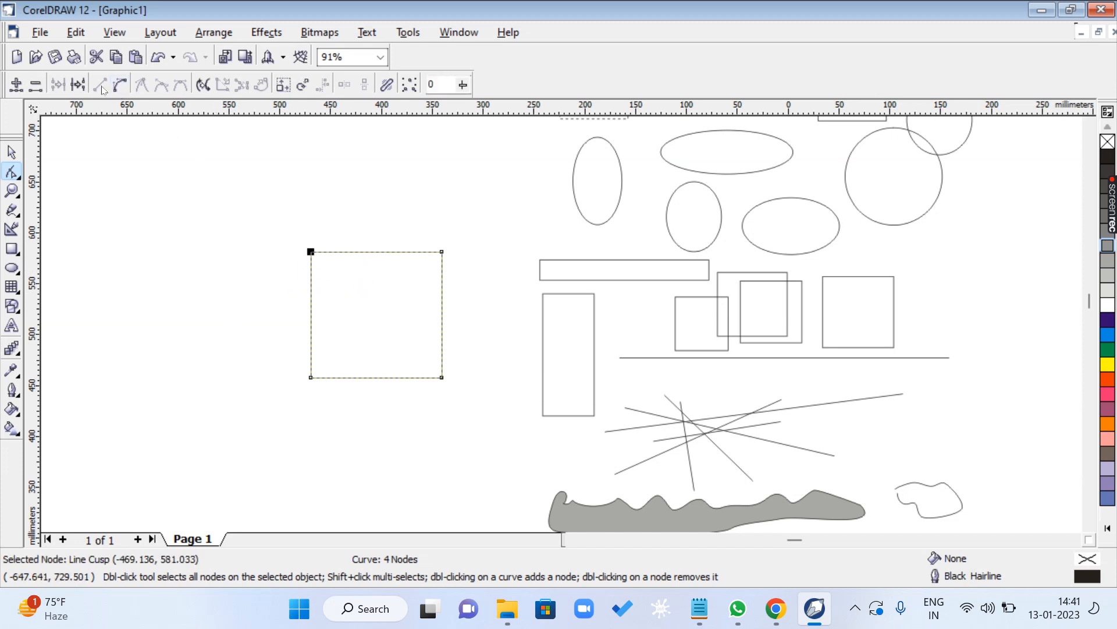
click(81, 86)
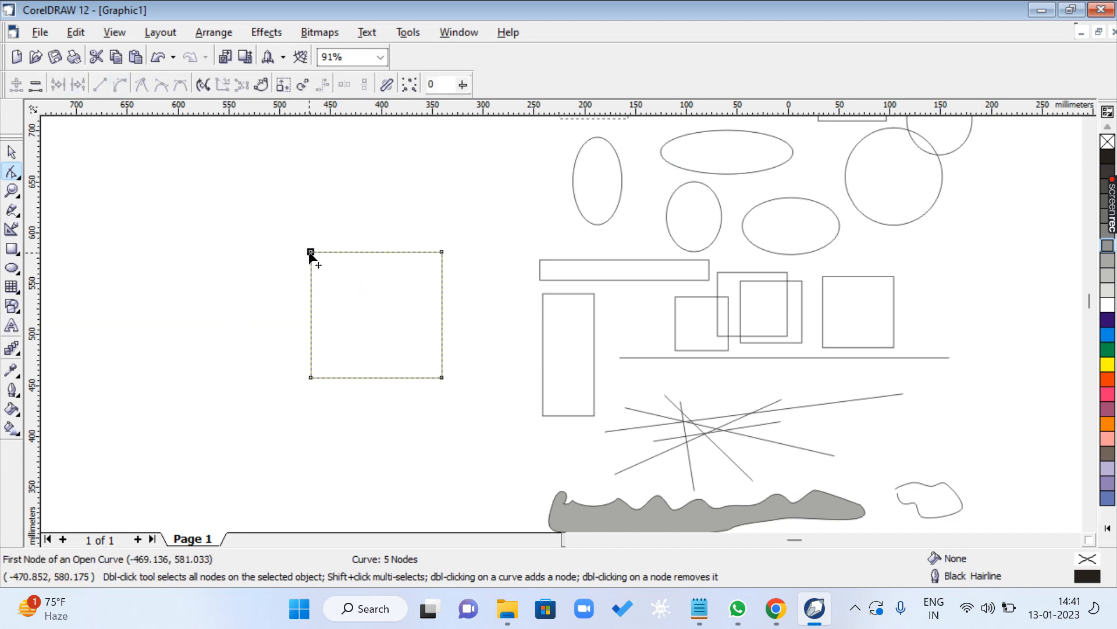
drag(310, 254, 261, 212)
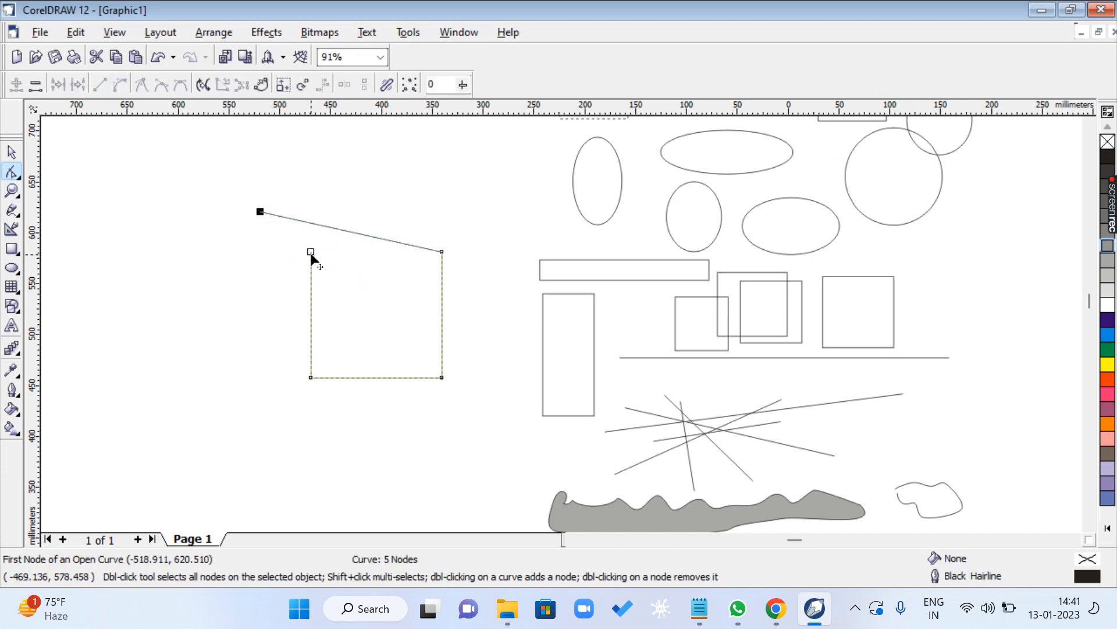
drag(312, 256, 267, 268)
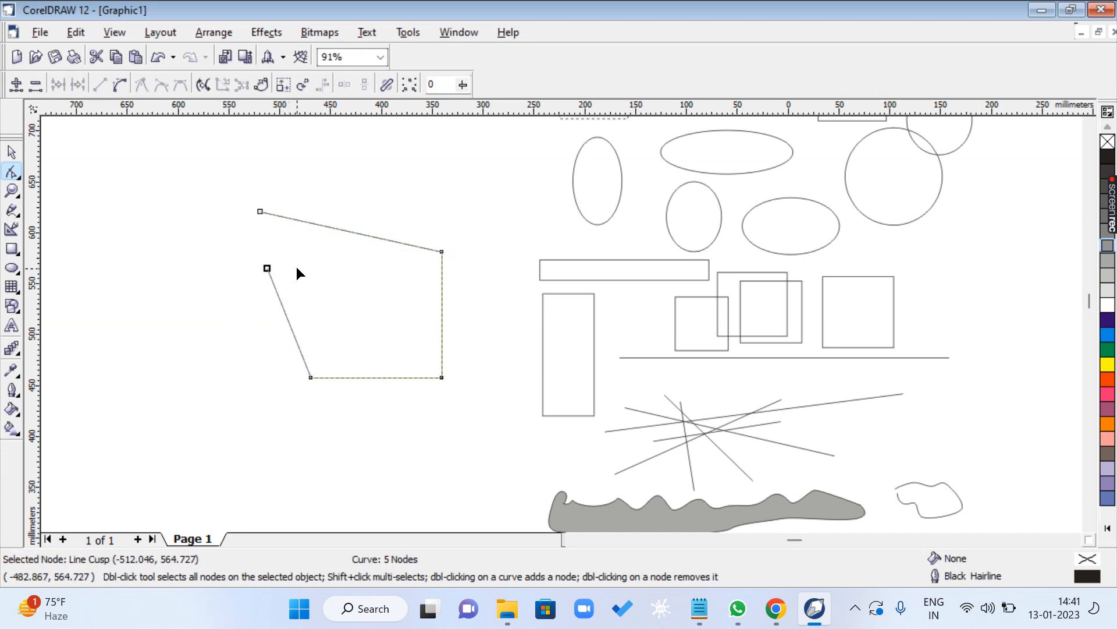
- Break the curve at the top-right node and pull the top line's end and the right edge's end apart
click(442, 251)
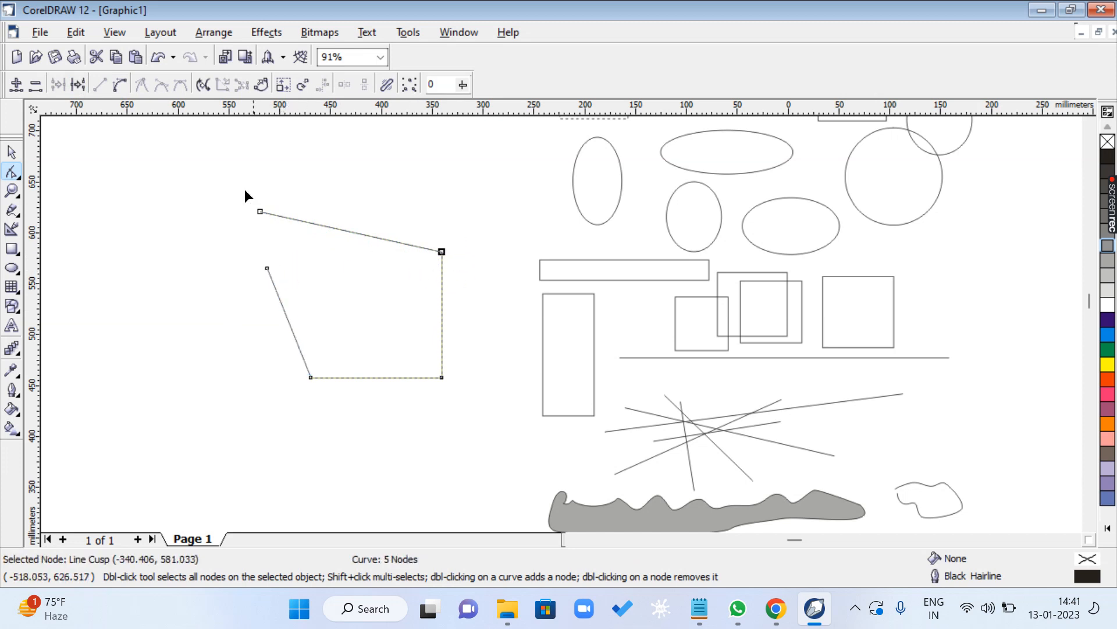
click(79, 85)
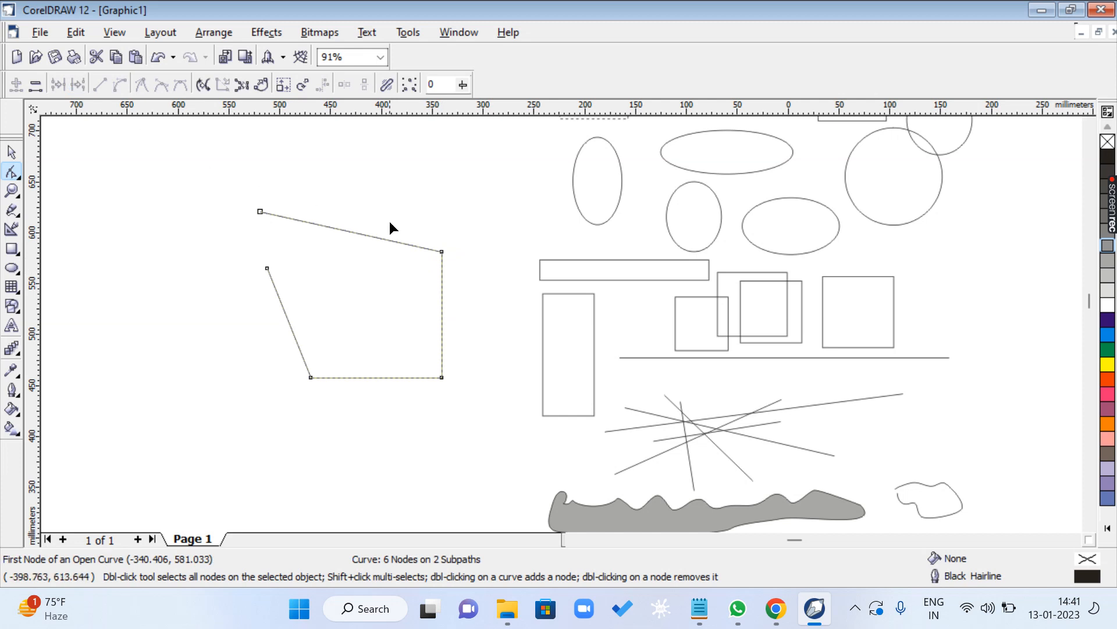
drag(439, 250, 468, 259)
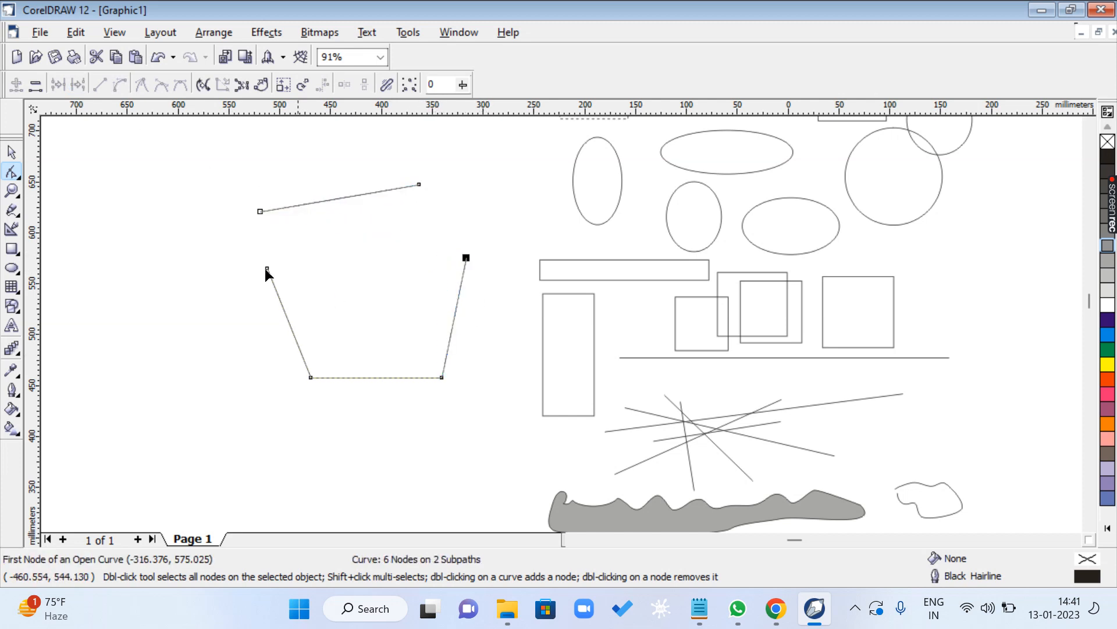
- Move the broken shape around the empty area several times with the Pick tool, keeping its separate lines as one object
click(11, 152)
click(151, 288)
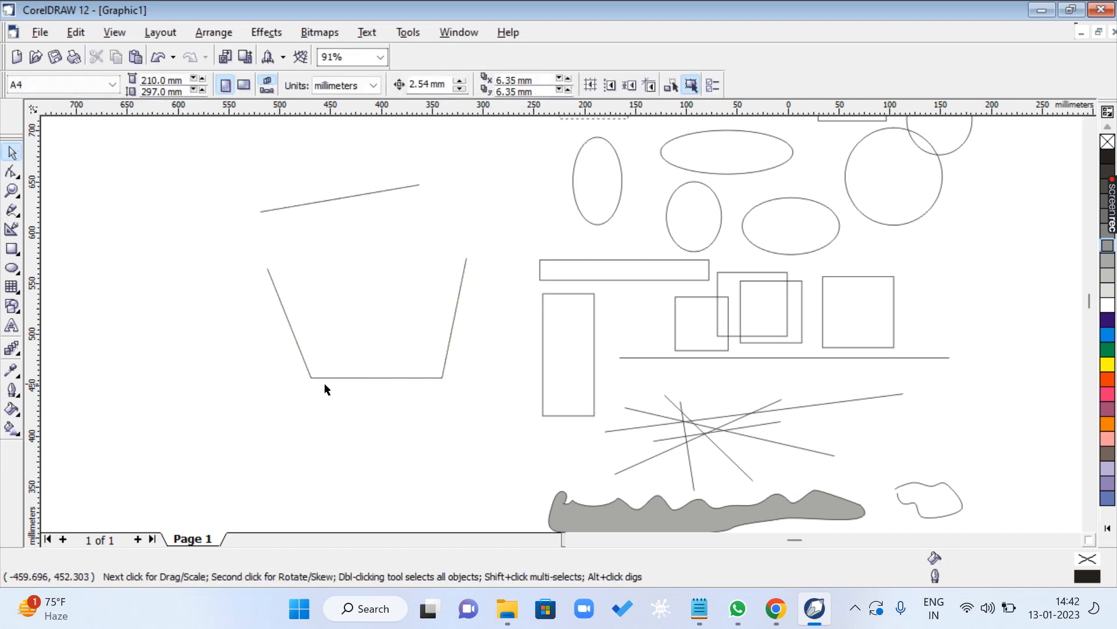
drag(327, 378, 285, 416)
click(413, 208)
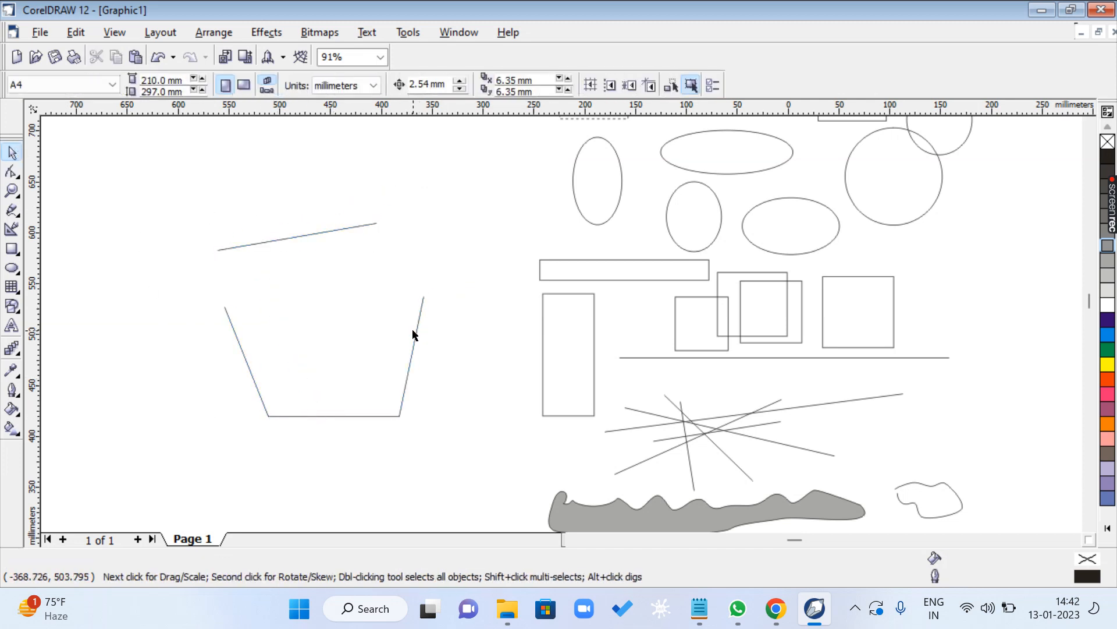
drag(414, 335, 458, 291)
click(420, 400)
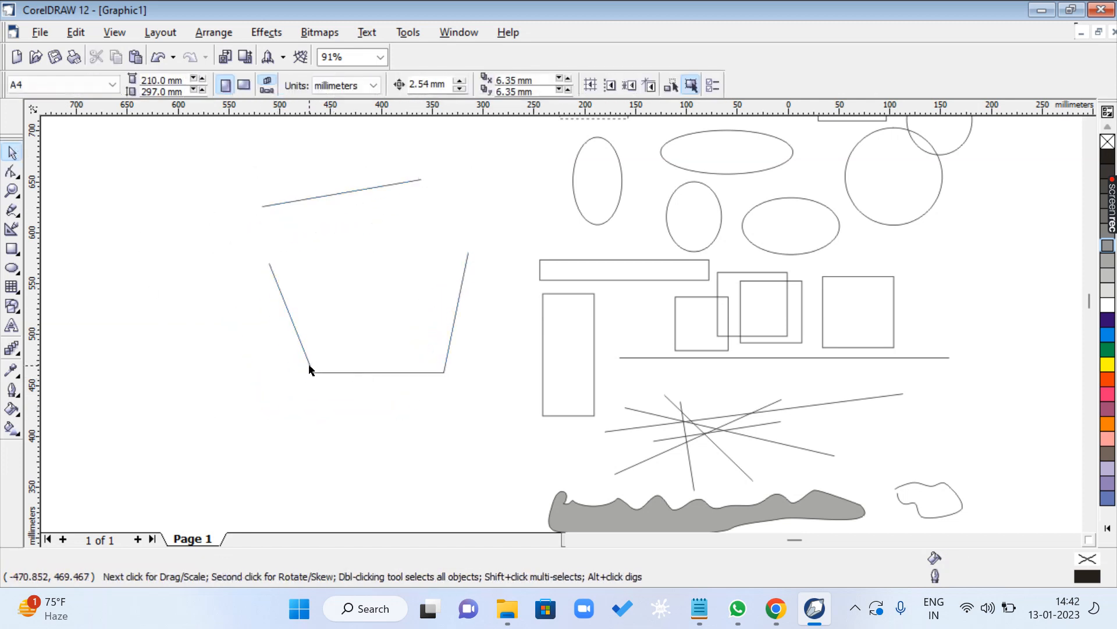
drag(310, 369, 260, 417)
click(428, 323)
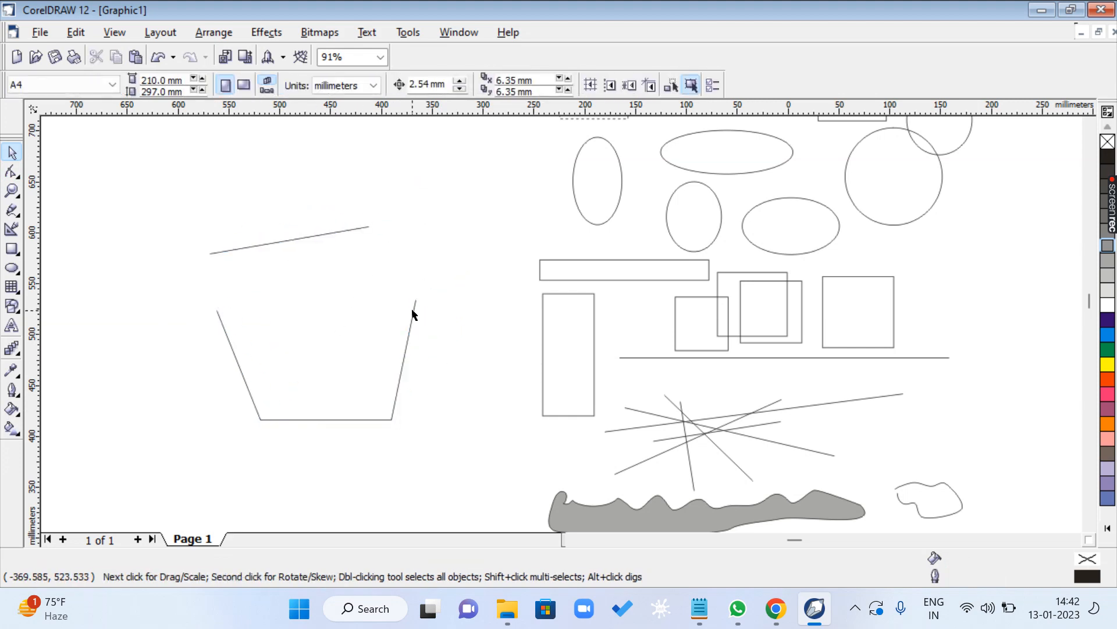
drag(412, 315, 430, 268)
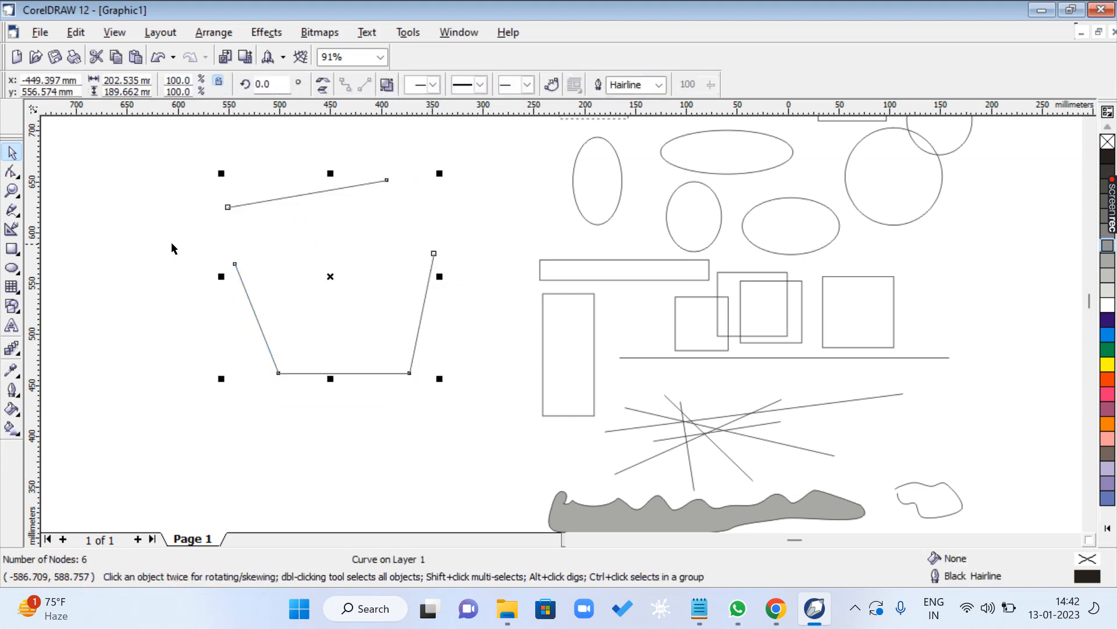
- Switch to the CLASS 1.txt notes in Notepad and highlight the CTRL + K shortcut and its BREAK APART description
click(699, 608)
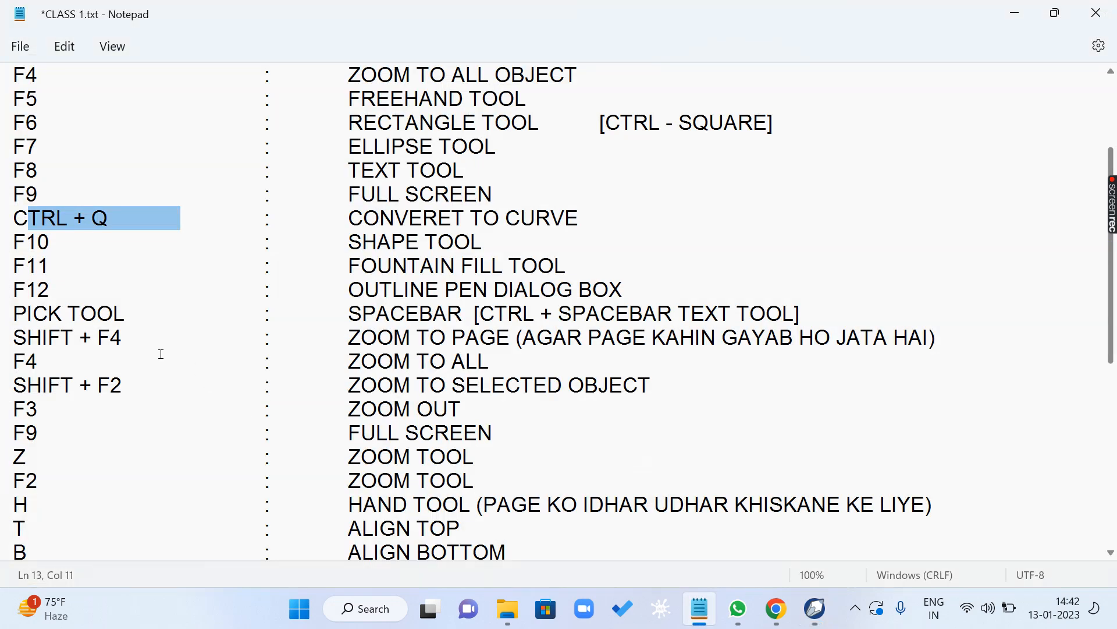
scroll(82, 420, down, 5)
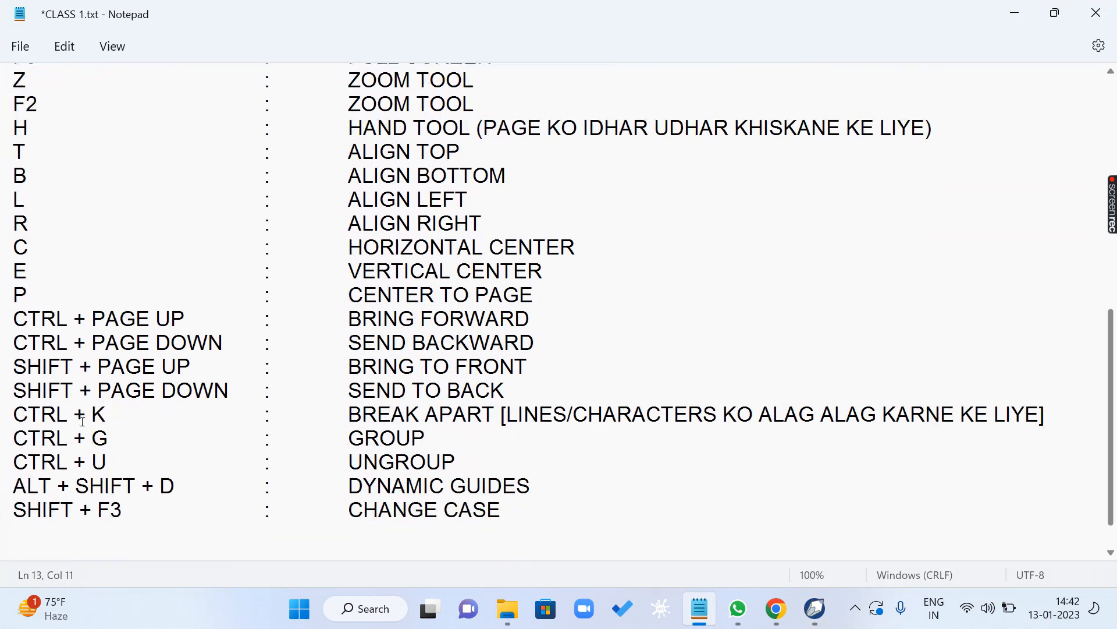
drag(14, 382, 135, 381)
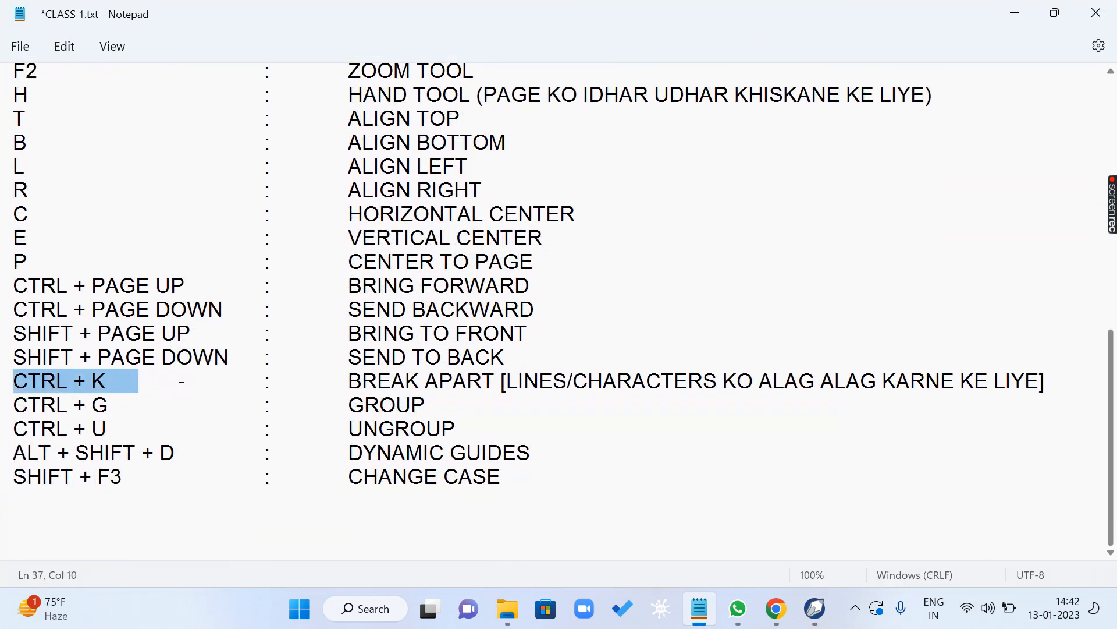
drag(348, 381, 494, 381)
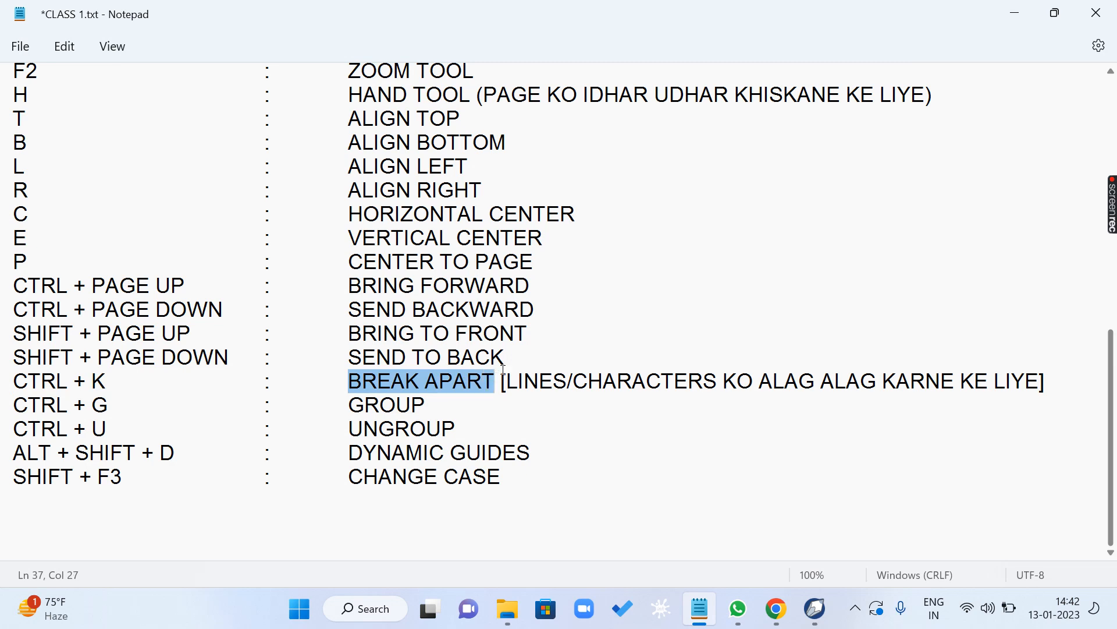
- Switch back to CorelDRAW and break the four-line shape's curve apart into separate objects
scroll(503, 369, up, 8)
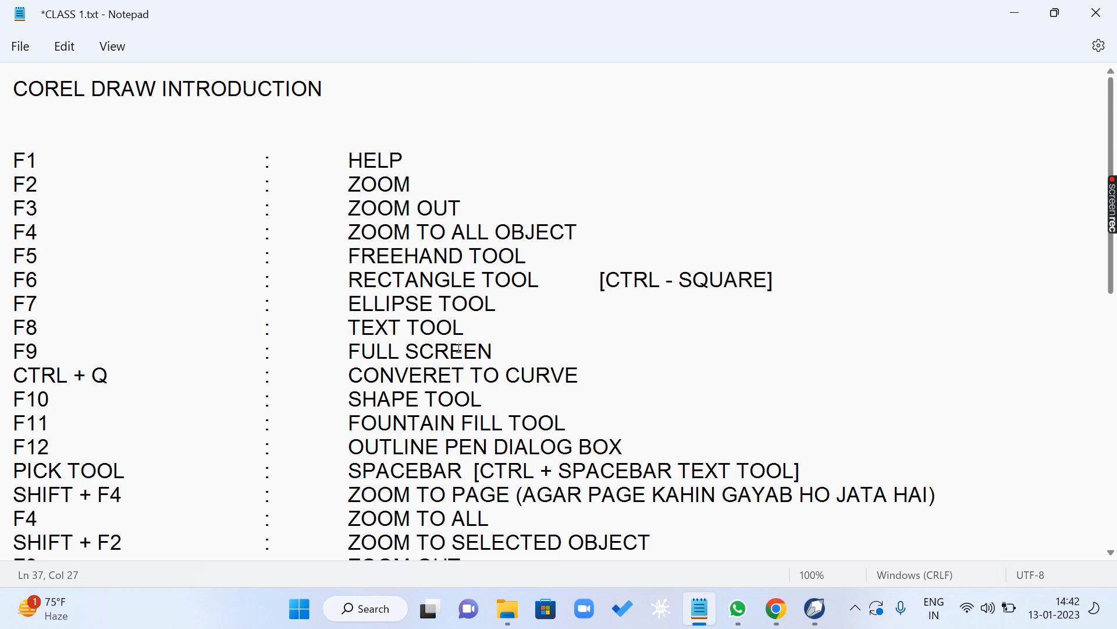
mouse_move(778, 621)
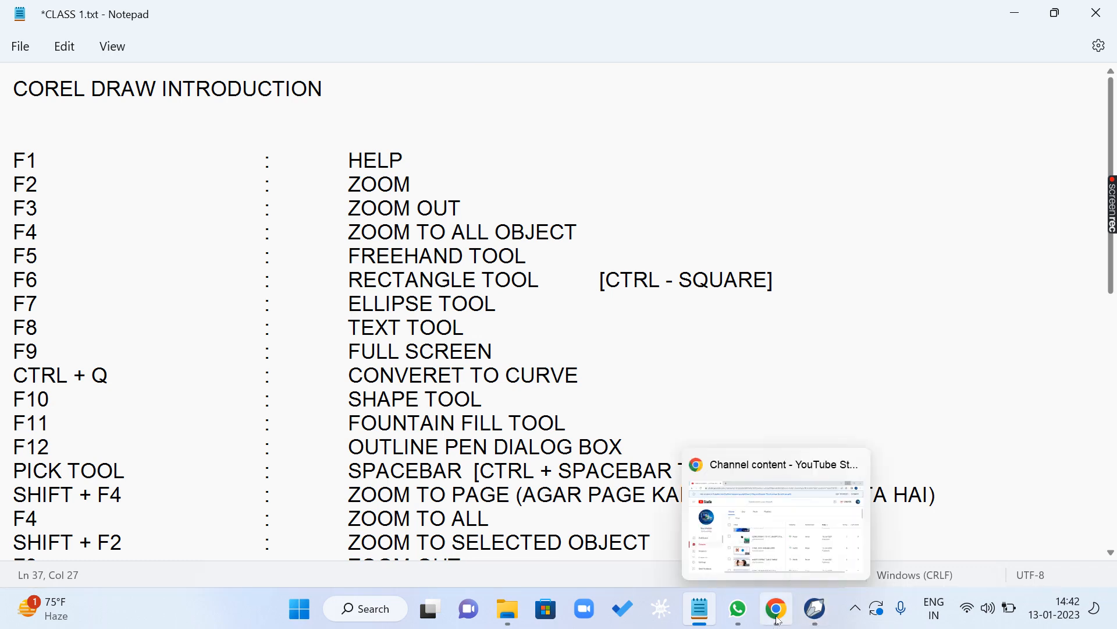
click(814, 608)
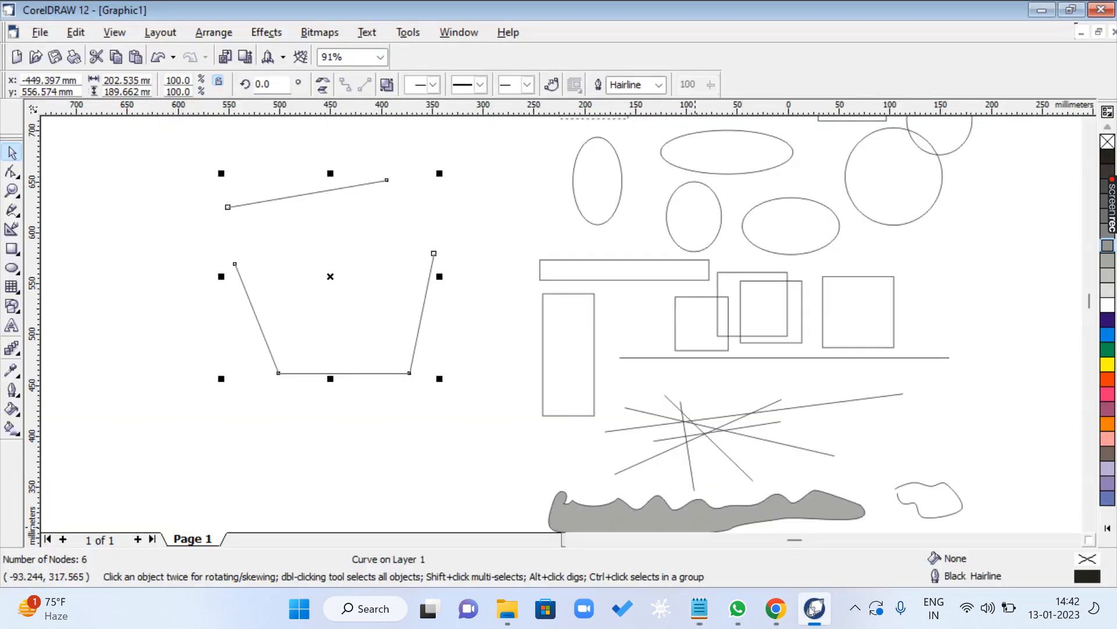
click(215, 337)
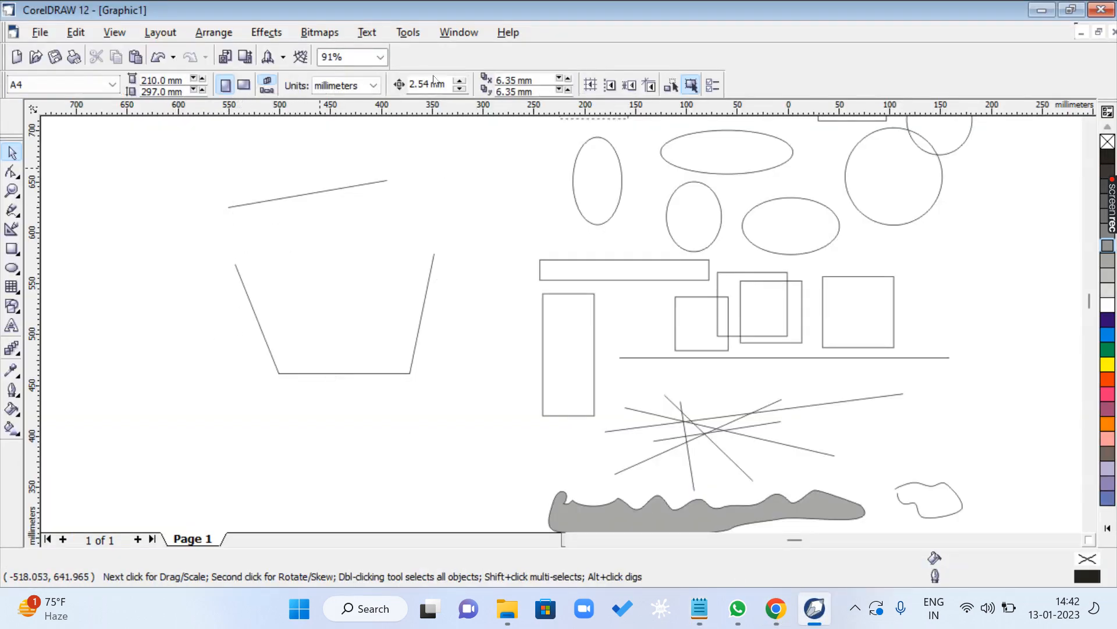
click(256, 316)
click(226, 36)
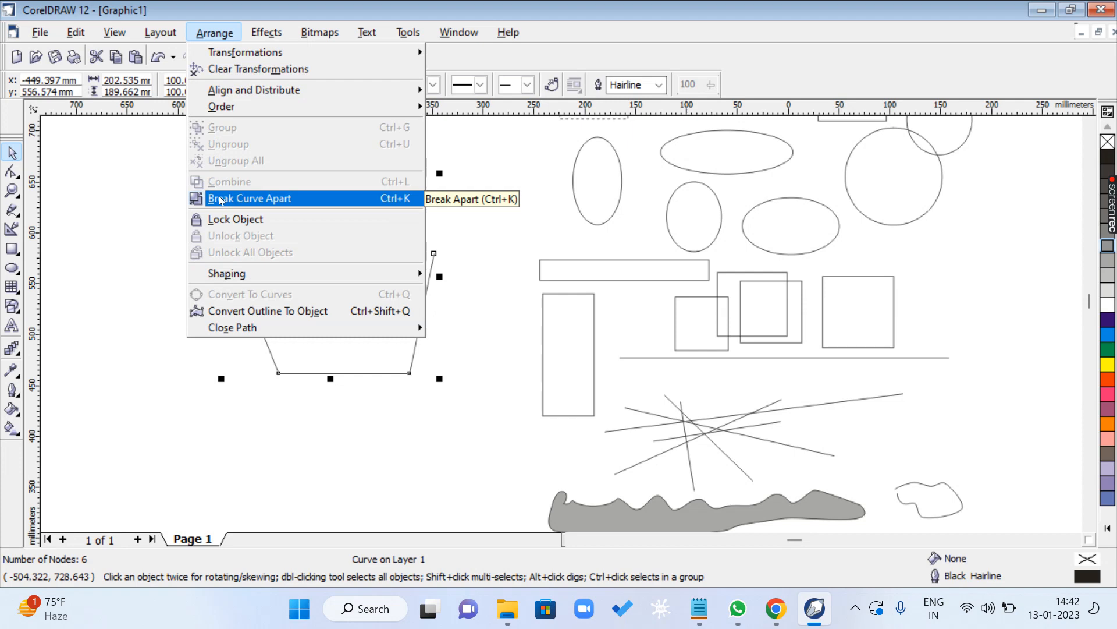
click(254, 201)
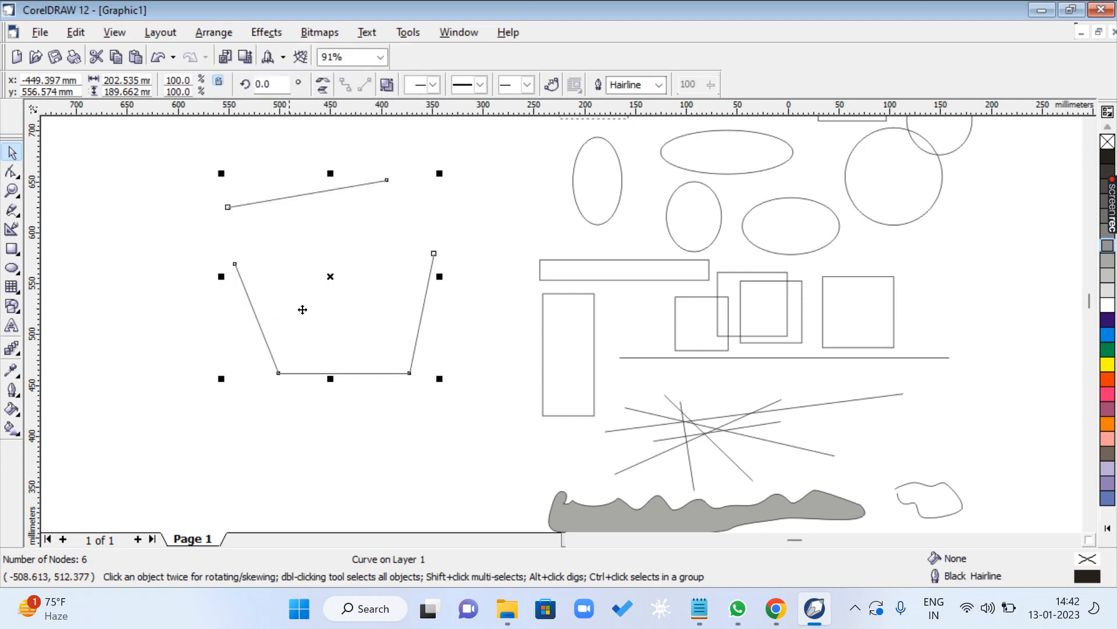
click(204, 35)
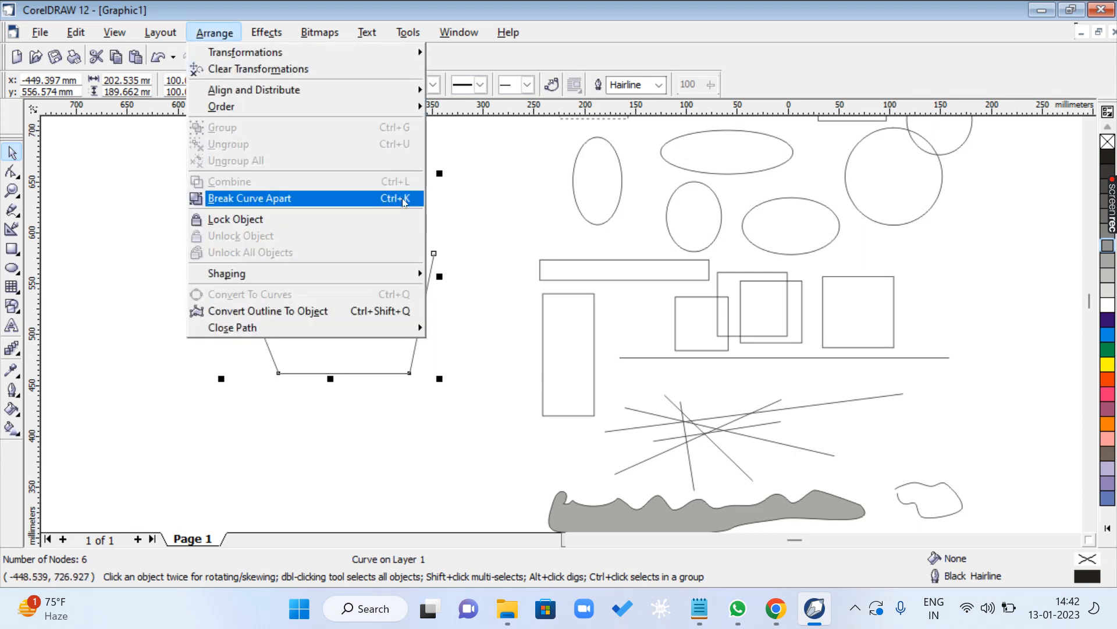
click(417, 199)
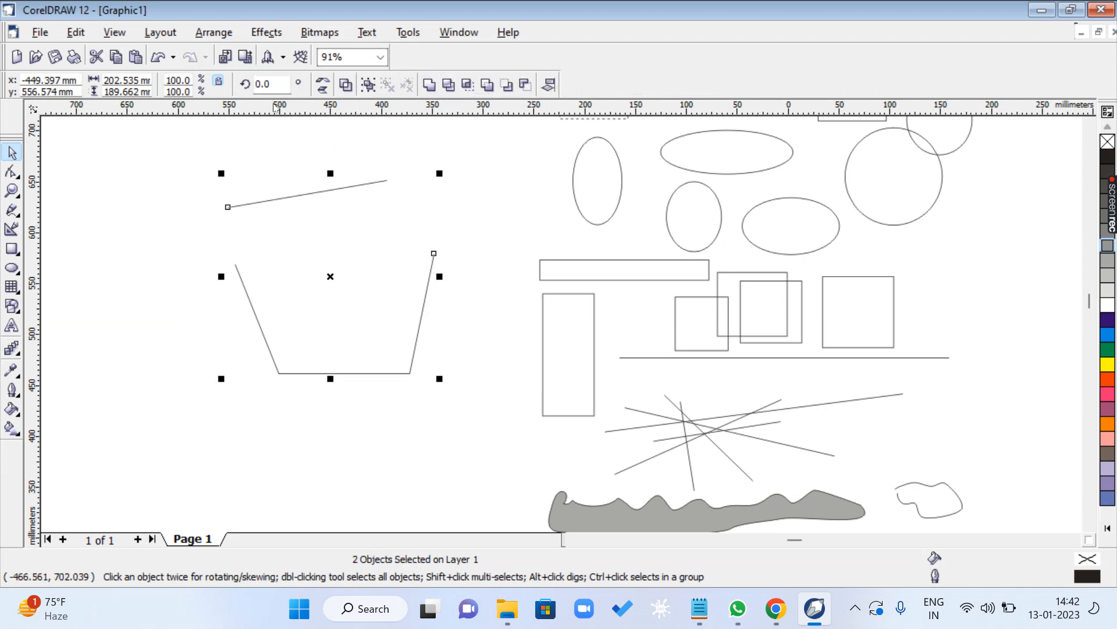
- Move the separated top line up and to the left, and the open three-sided shape slightly down
click(223, 33)
click(391, 199)
click(384, 189)
drag(378, 183, 317, 143)
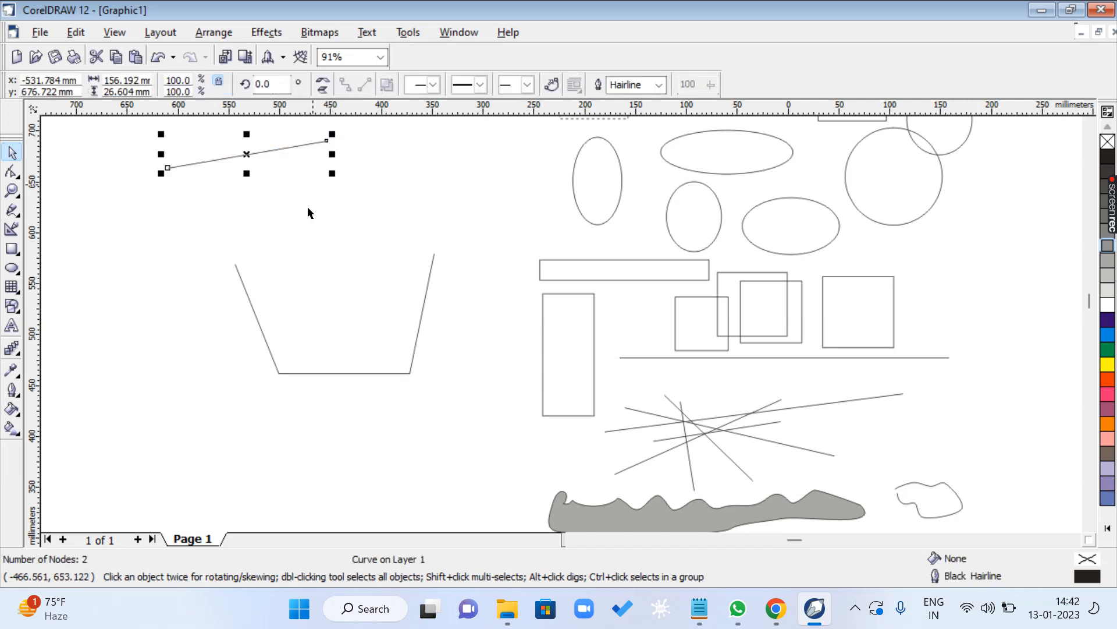
drag(249, 299, 233, 335)
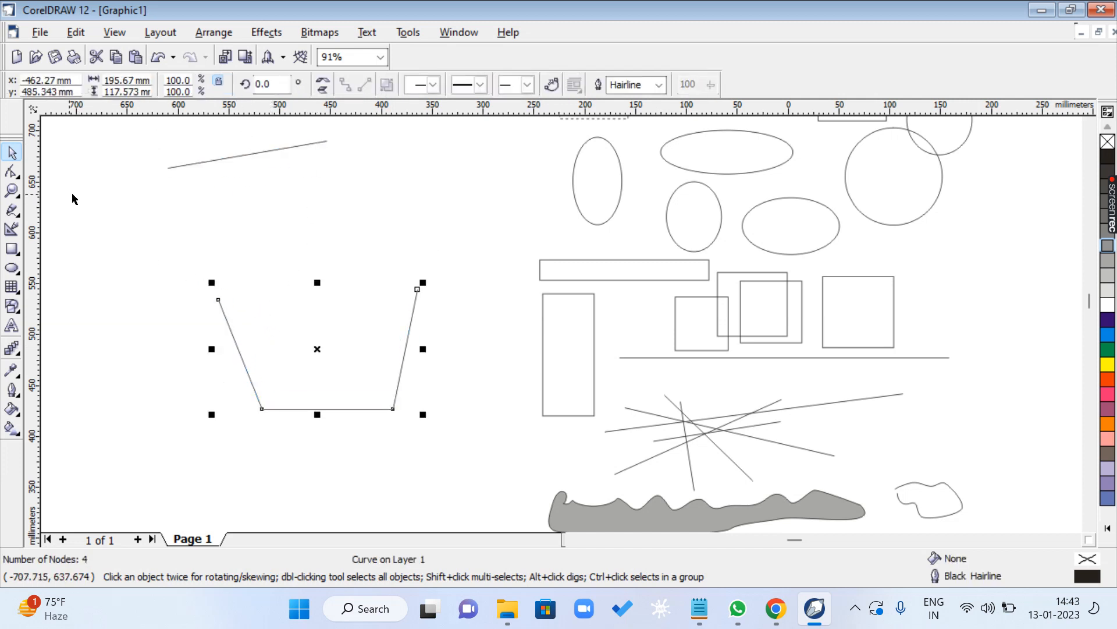
- Add a node midway on the right edge of the three-sided shape with the Shape tool and pull it outward
key(F10)
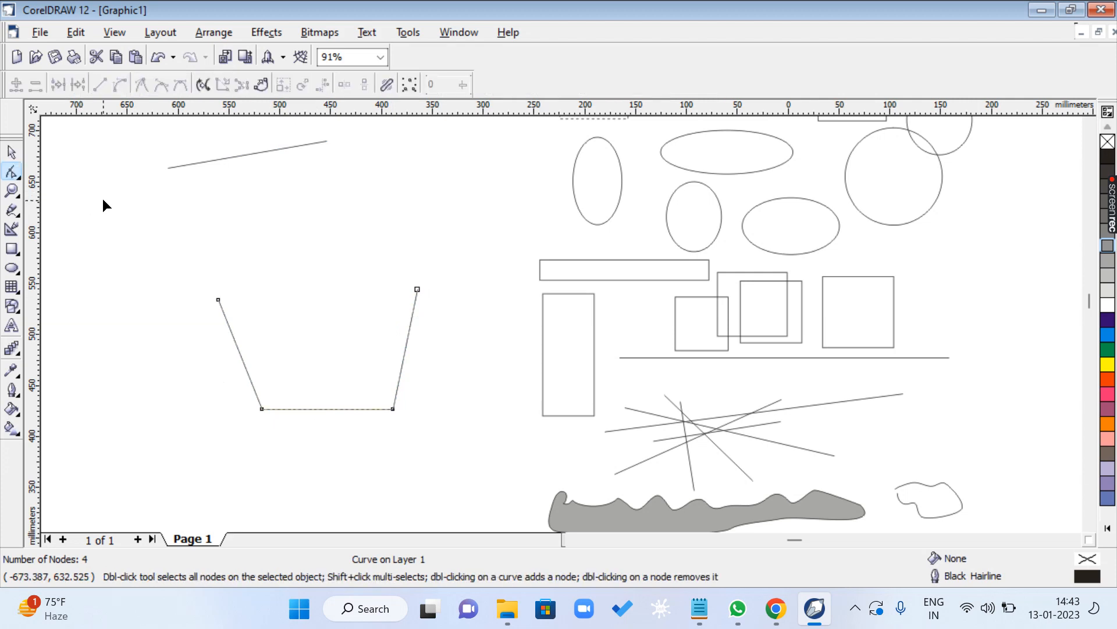
click(261, 409)
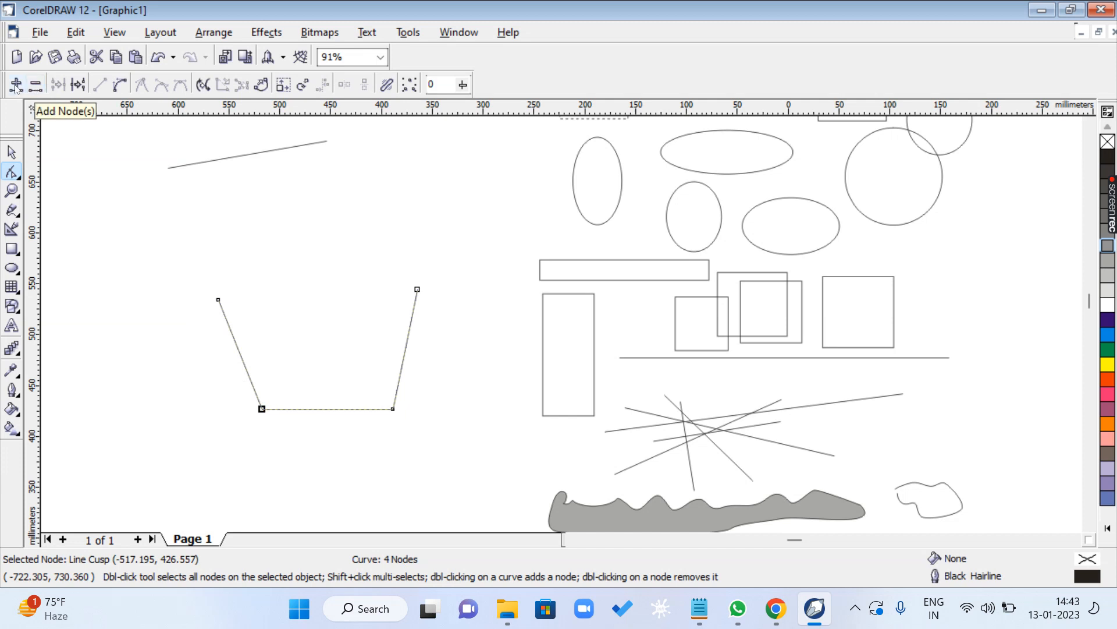
click(298, 443)
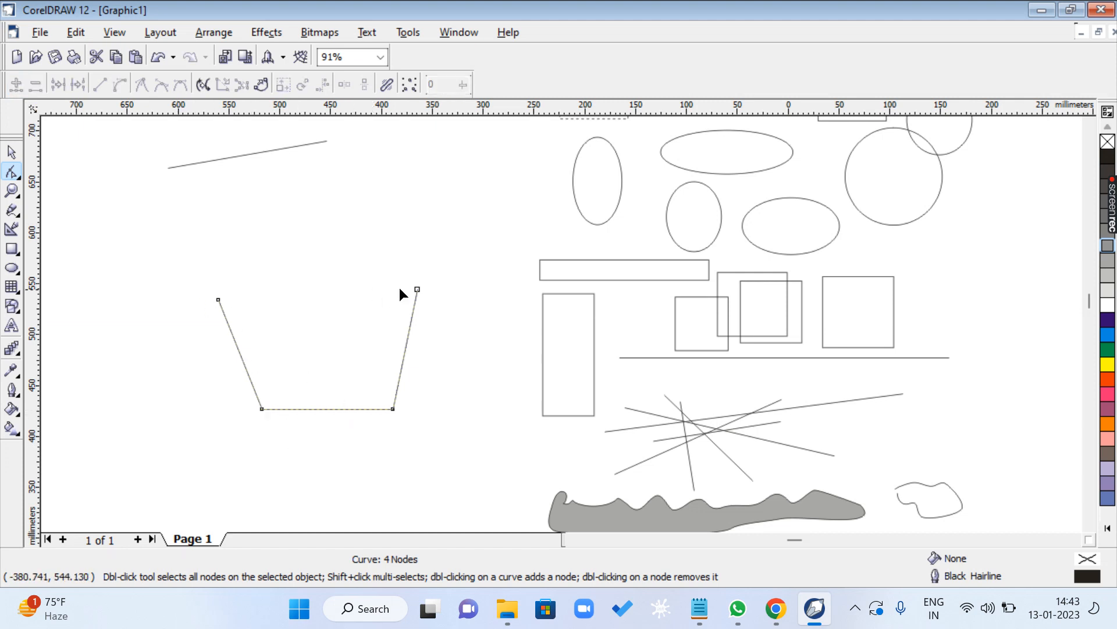
click(406, 343)
click(16, 86)
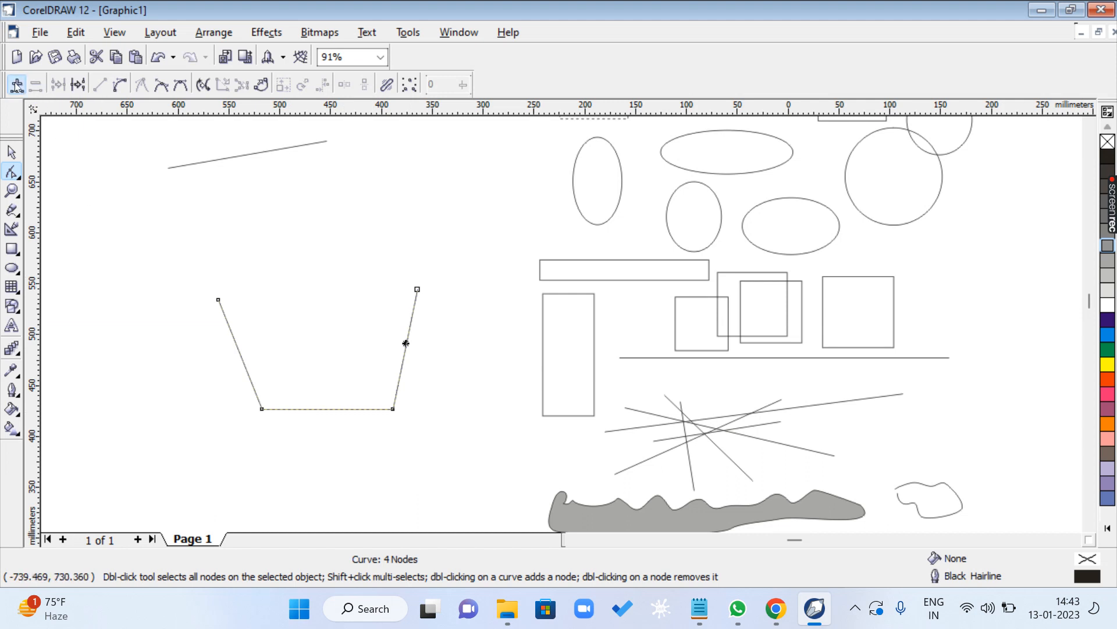
drag(406, 344, 460, 349)
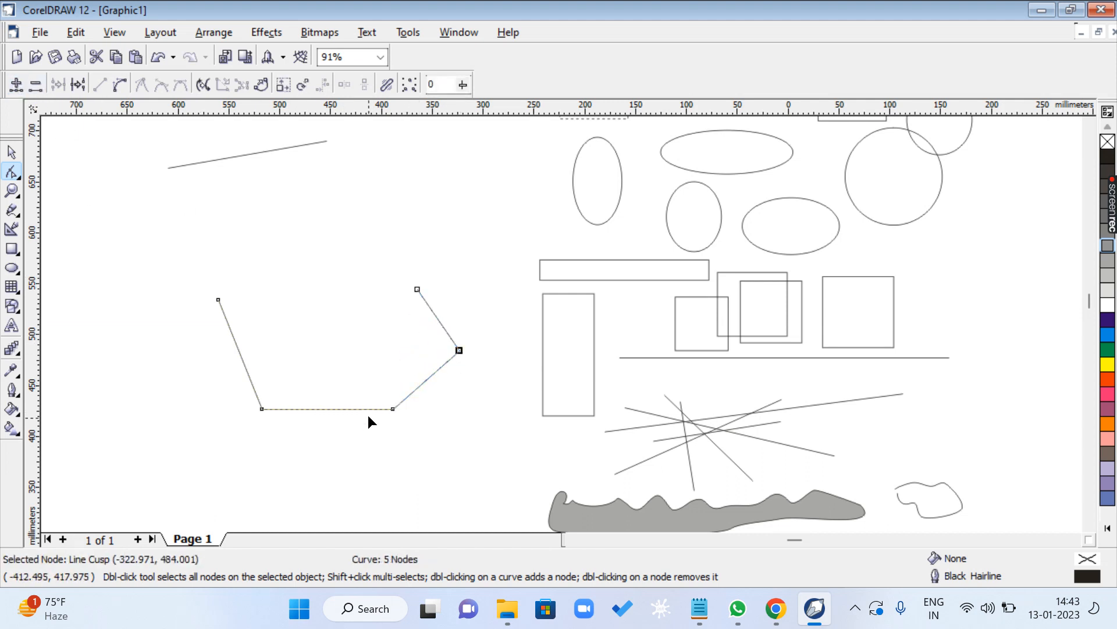
- Add a node on the left edge and one on the bottom edge, pulling them outward and downward
double_click(238, 349)
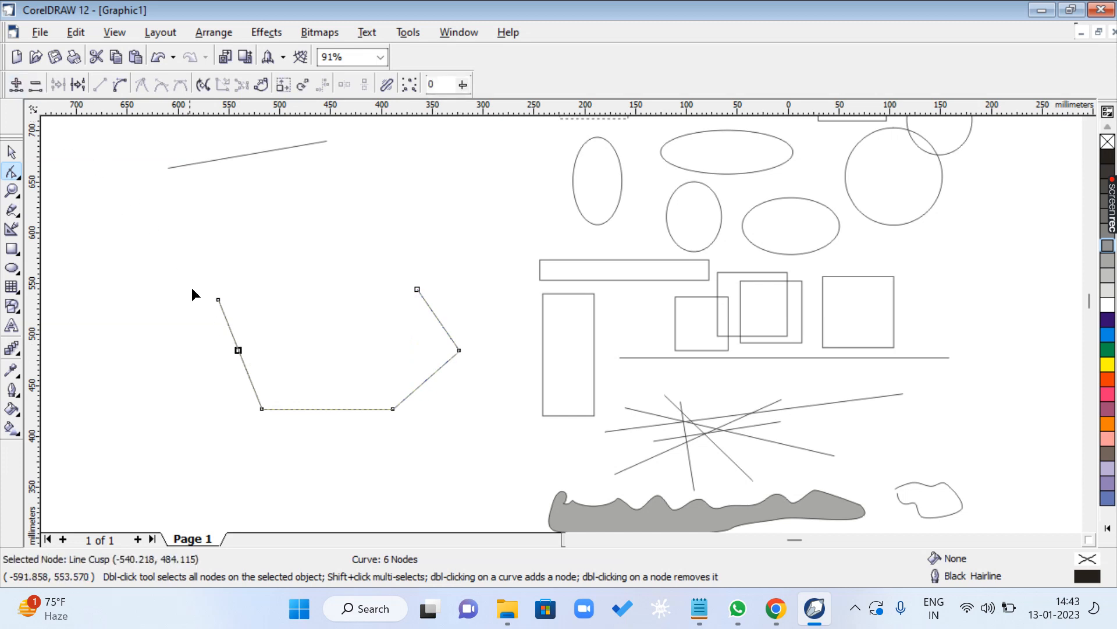
drag(238, 351, 183, 378)
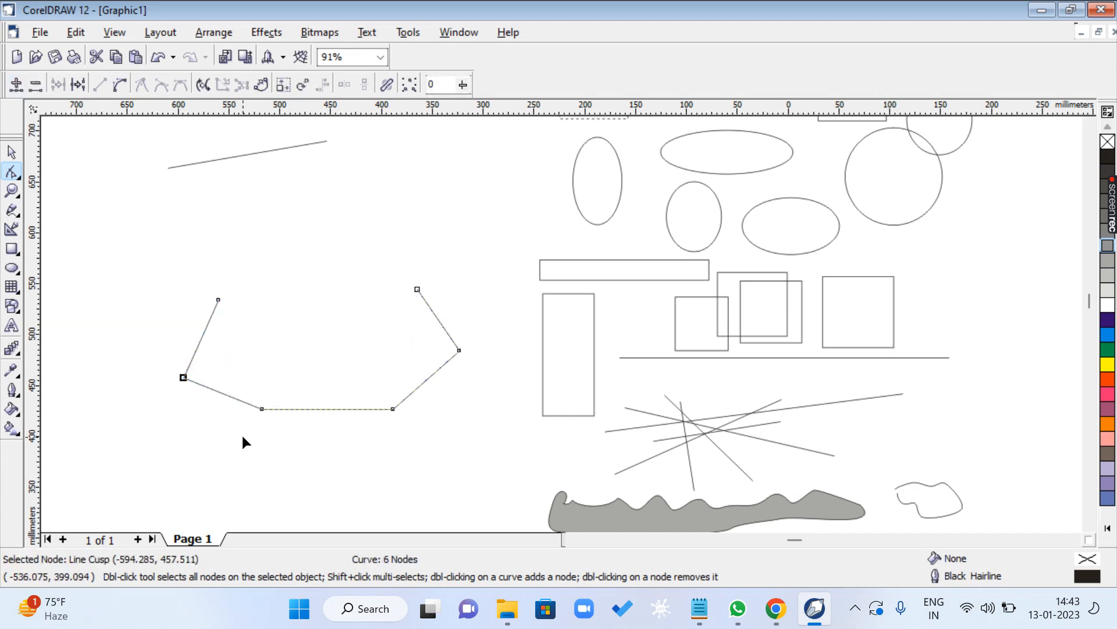
click(323, 407)
click(17, 84)
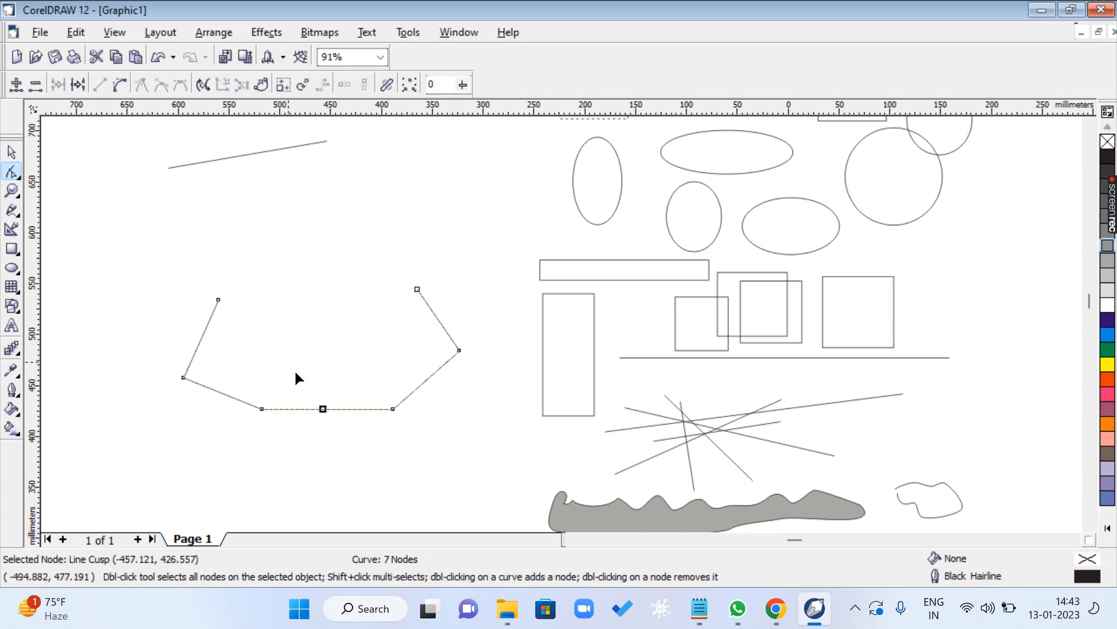
drag(323, 410, 322, 477)
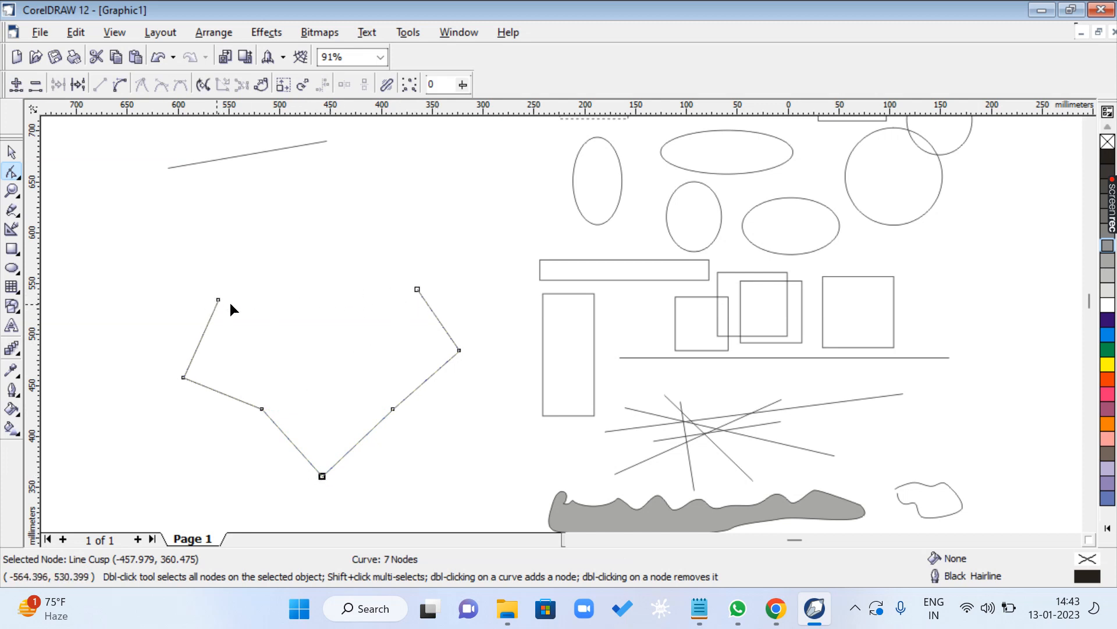
- Join the shape's two open end nodes to close it, and delete the closed shape
drag(186, 270, 432, 314)
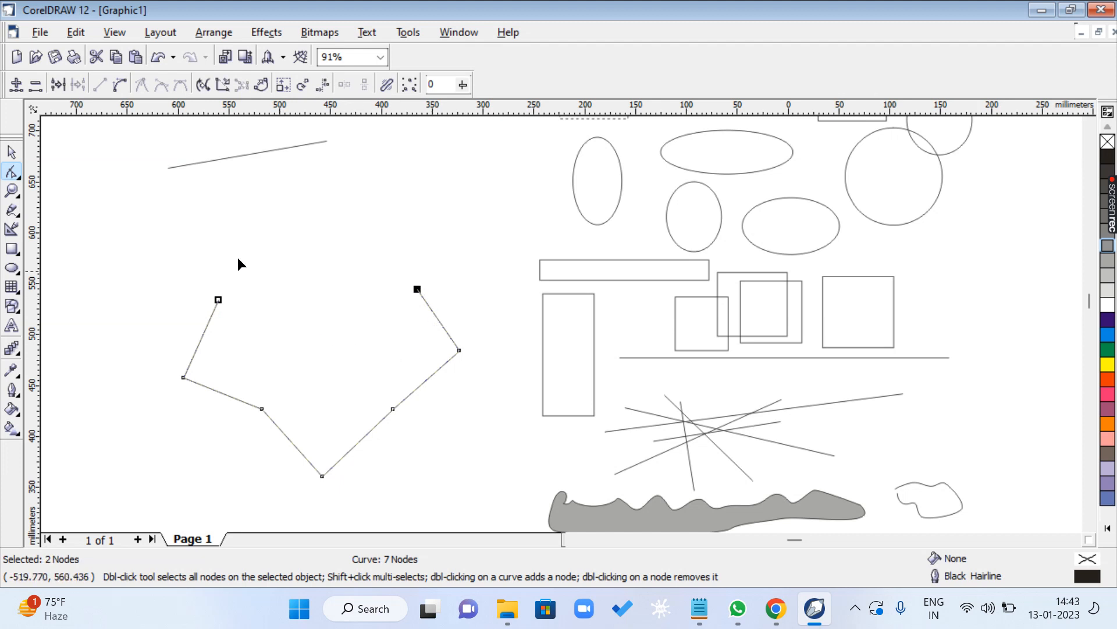
click(58, 85)
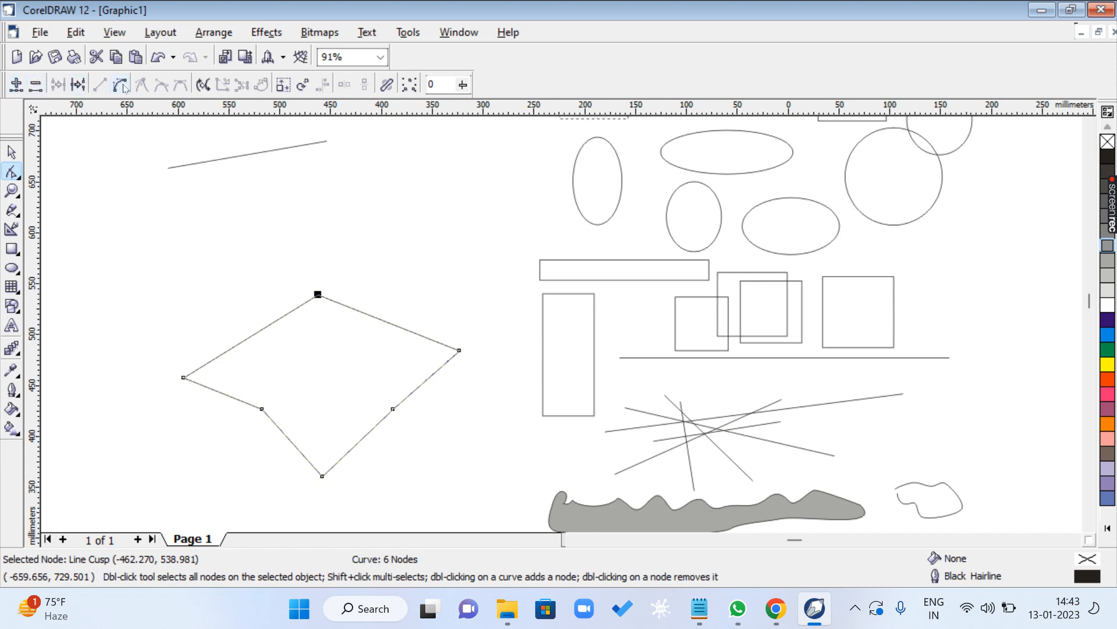
click(11, 153)
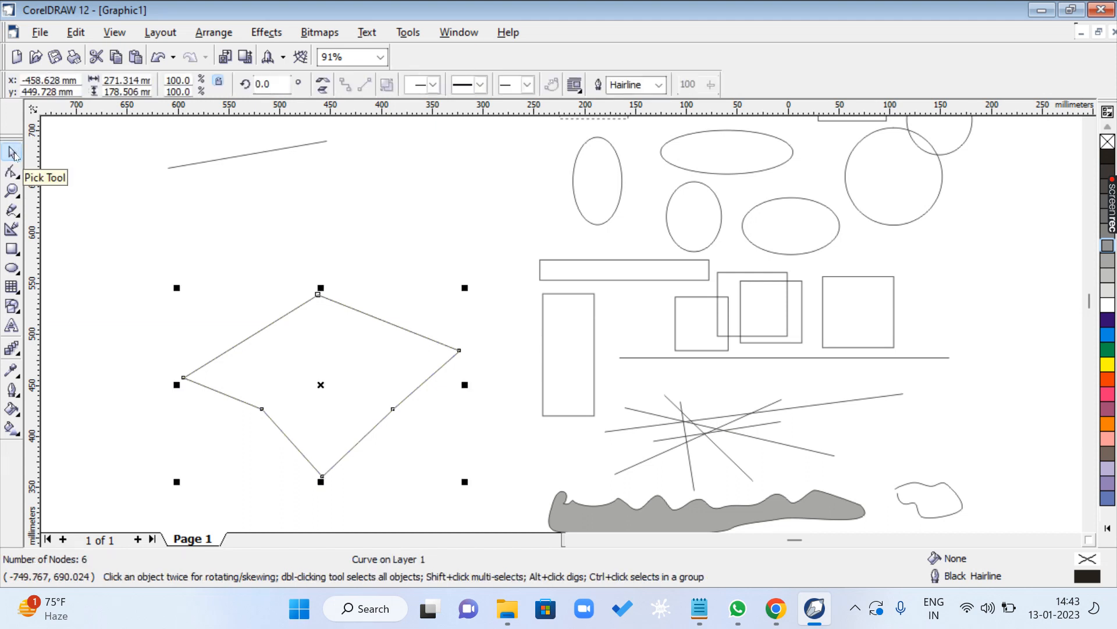
key(Delete)
- Highlight the F10 SHAPE TOOL line in the CLASS 1.txt notes in Notepad and return to CorelDRAW
click(699, 608)
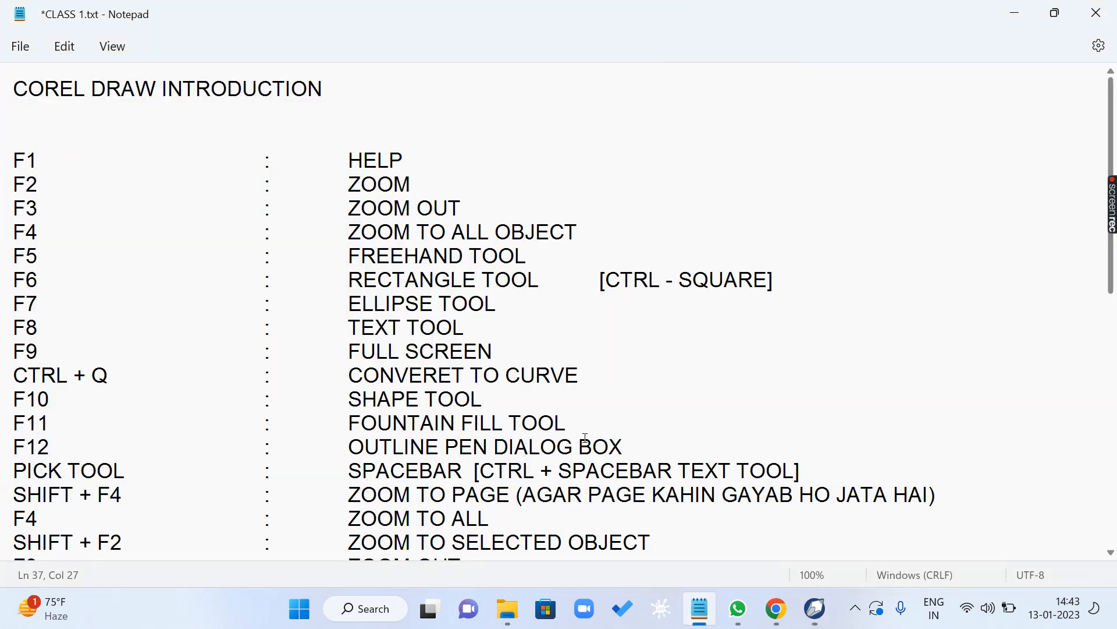
scroll(174, 359, down, 1)
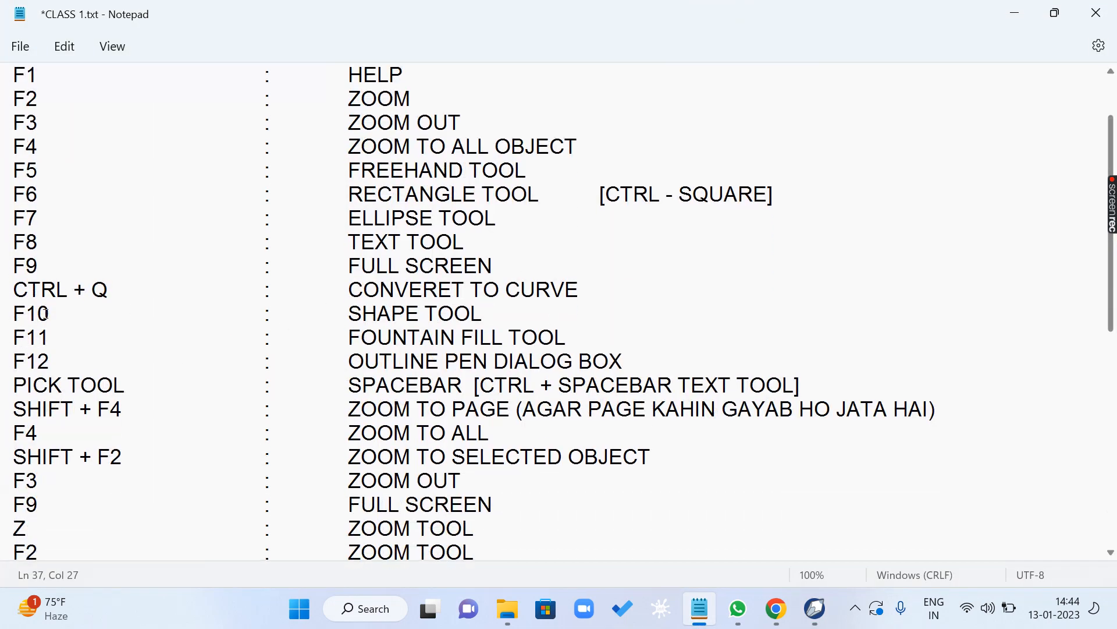
drag(19, 312, 492, 313)
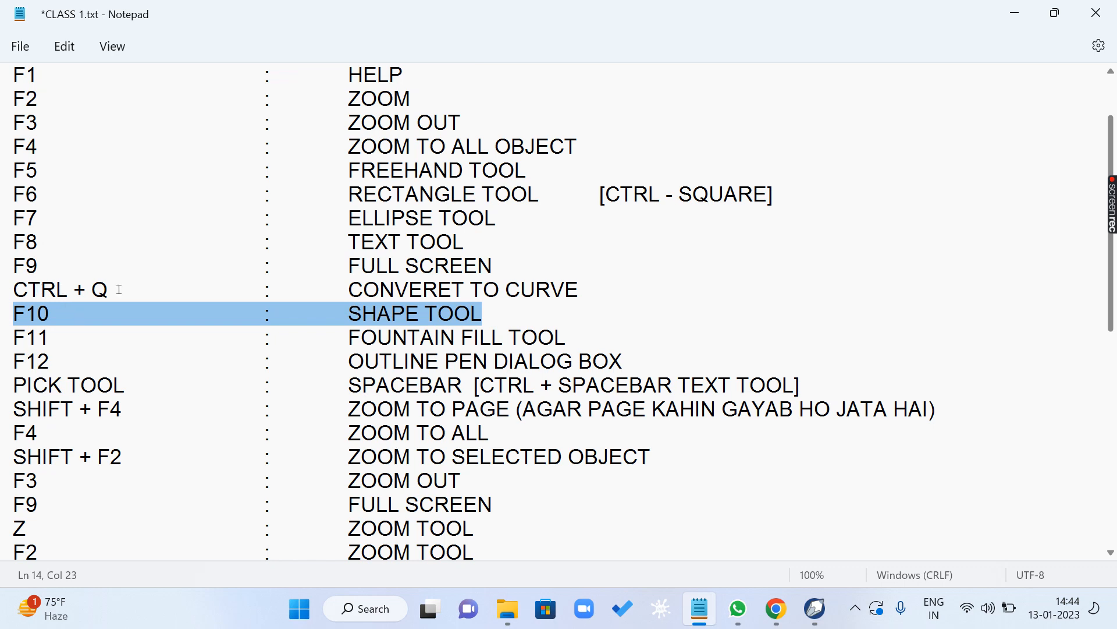
click(1015, 13)
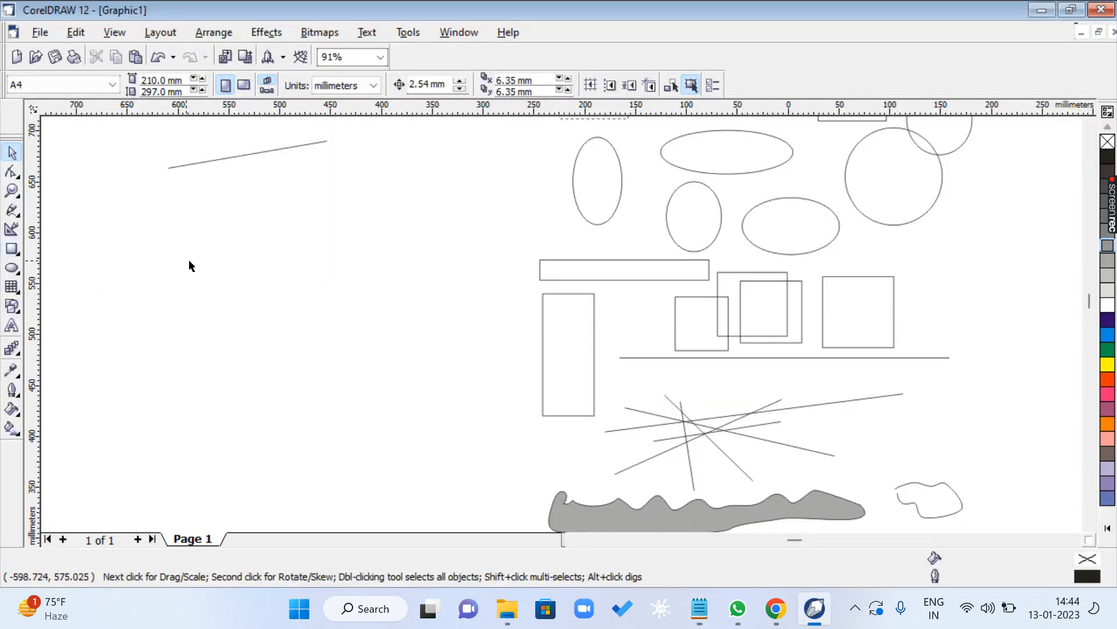
- Draw a rectangle about 188 by 162 mm in the empty area below the slanted line and convert it to curves
key(F6)
drag(195, 234, 387, 399)
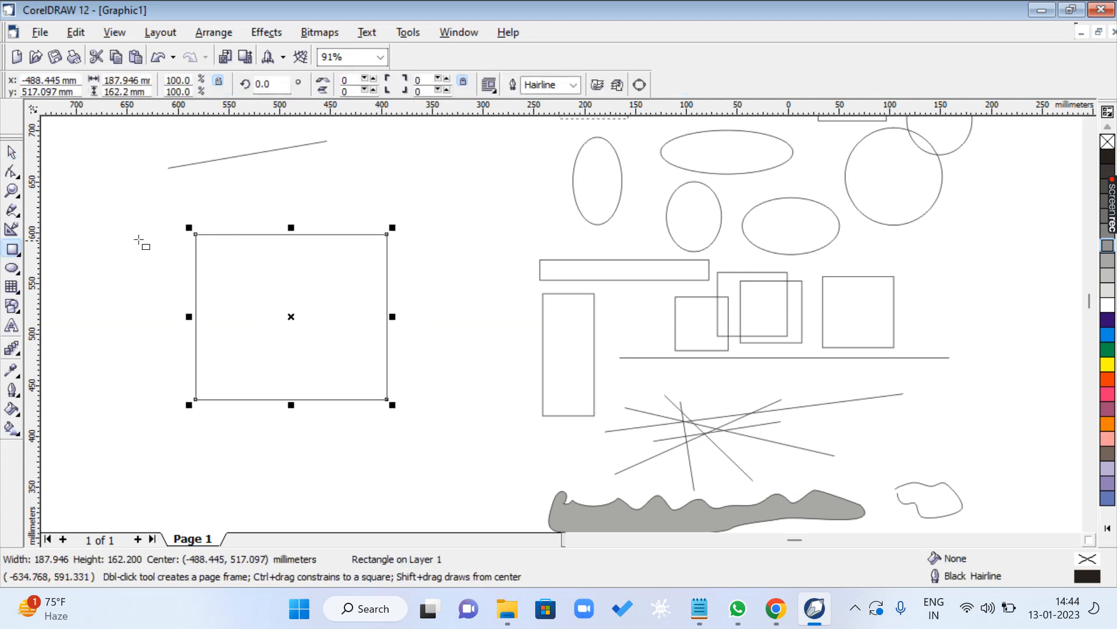
key(F10)
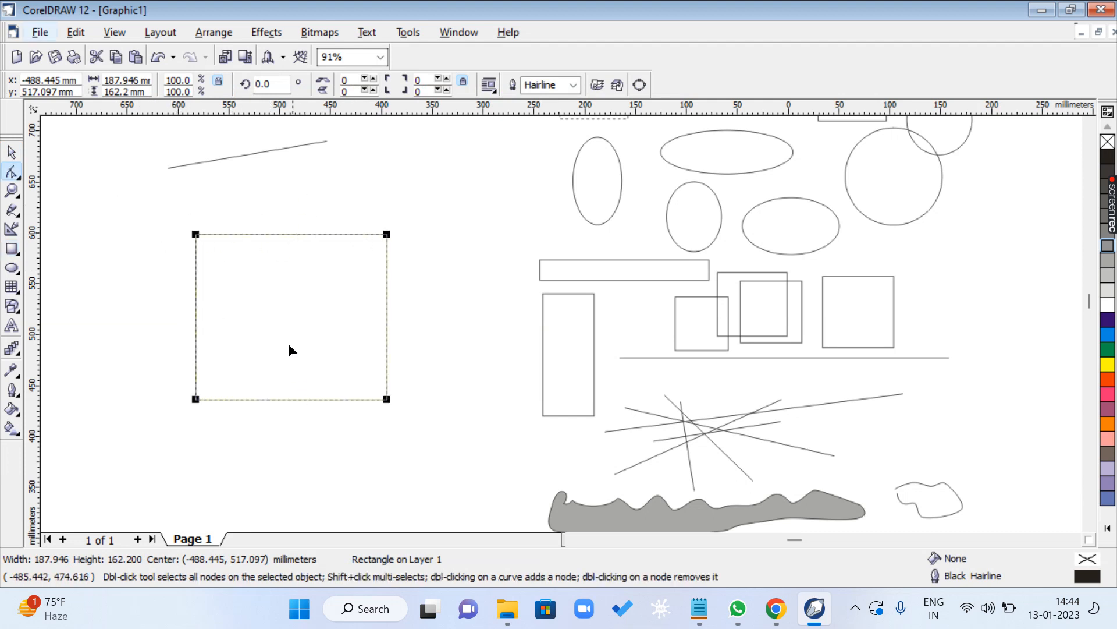
drag(285, 236, 285, 234)
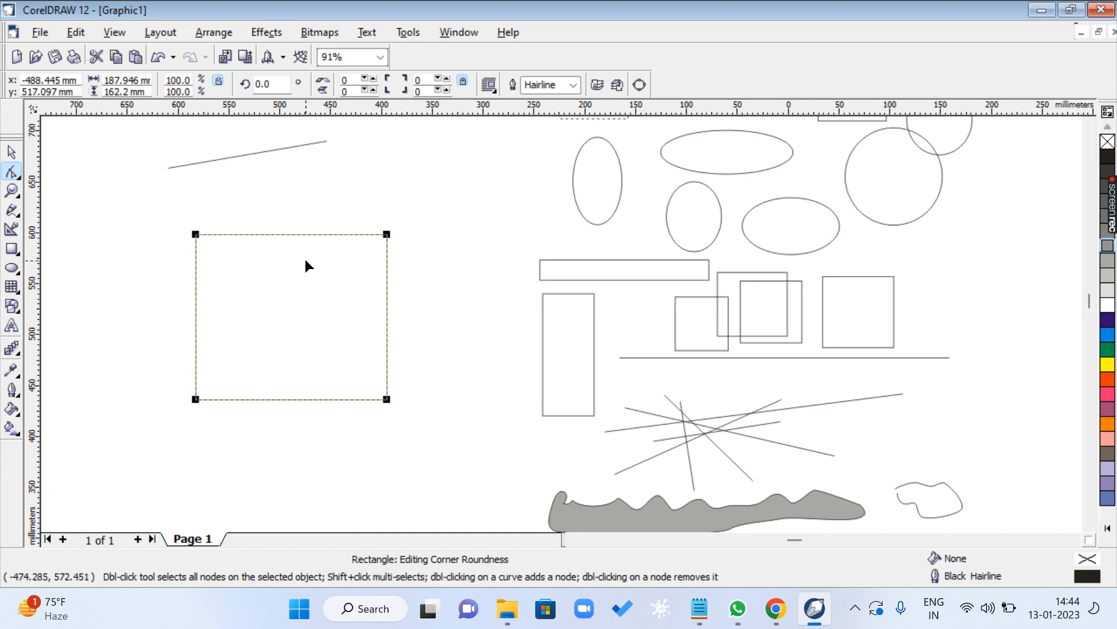
key(ctrl+q)
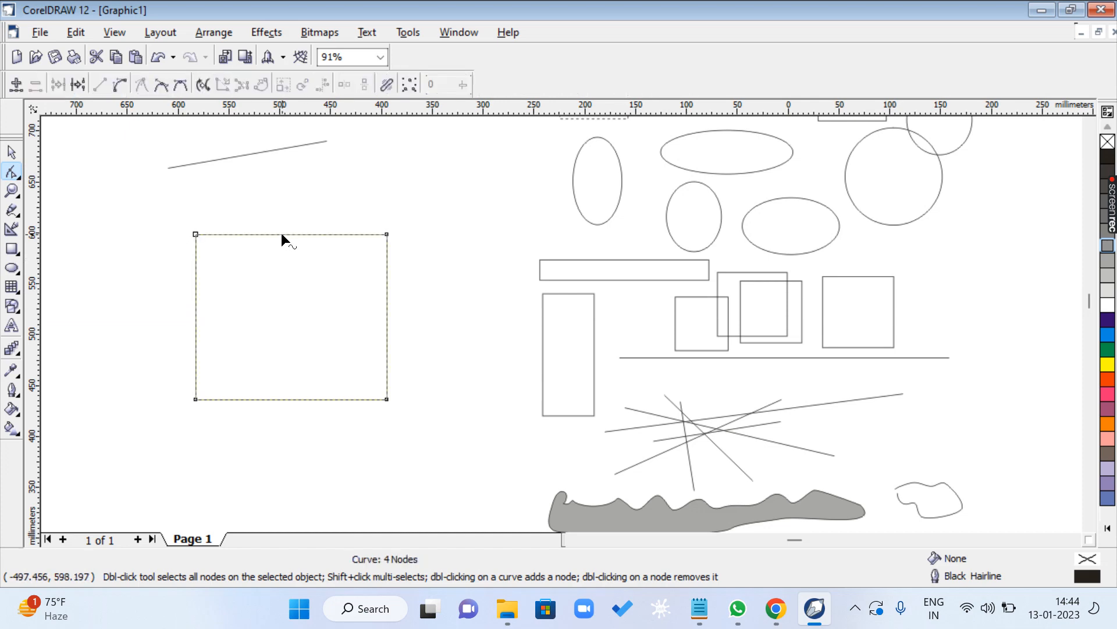
- Convert the rectangle's top edge from a line to a curve and pull its left handle up and right handle down into a wave
click(281, 234)
click(120, 86)
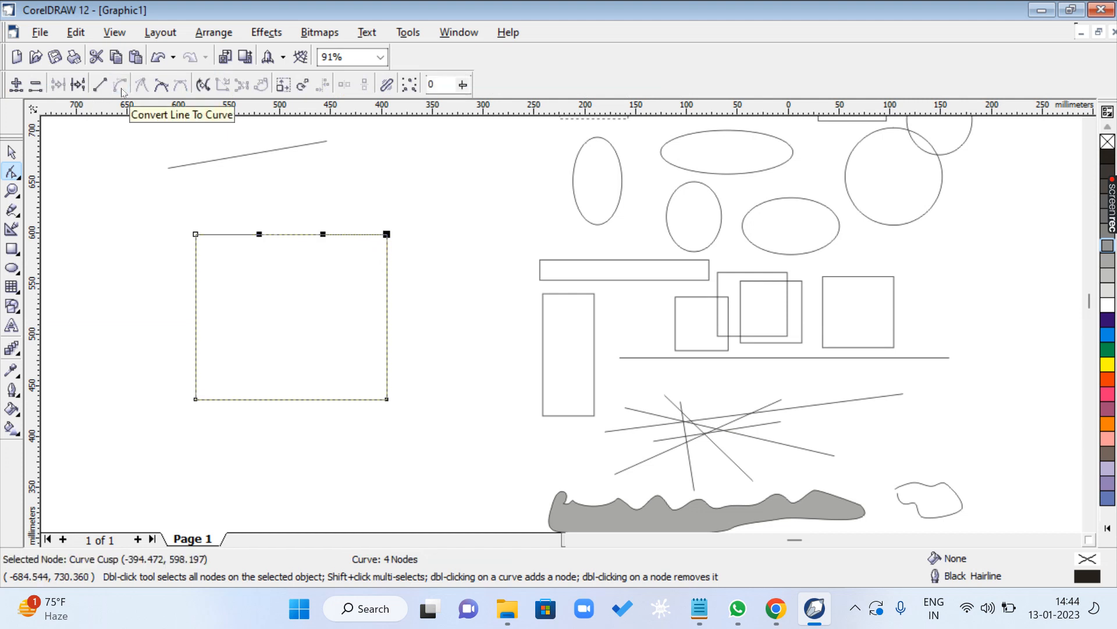
click(19, 177)
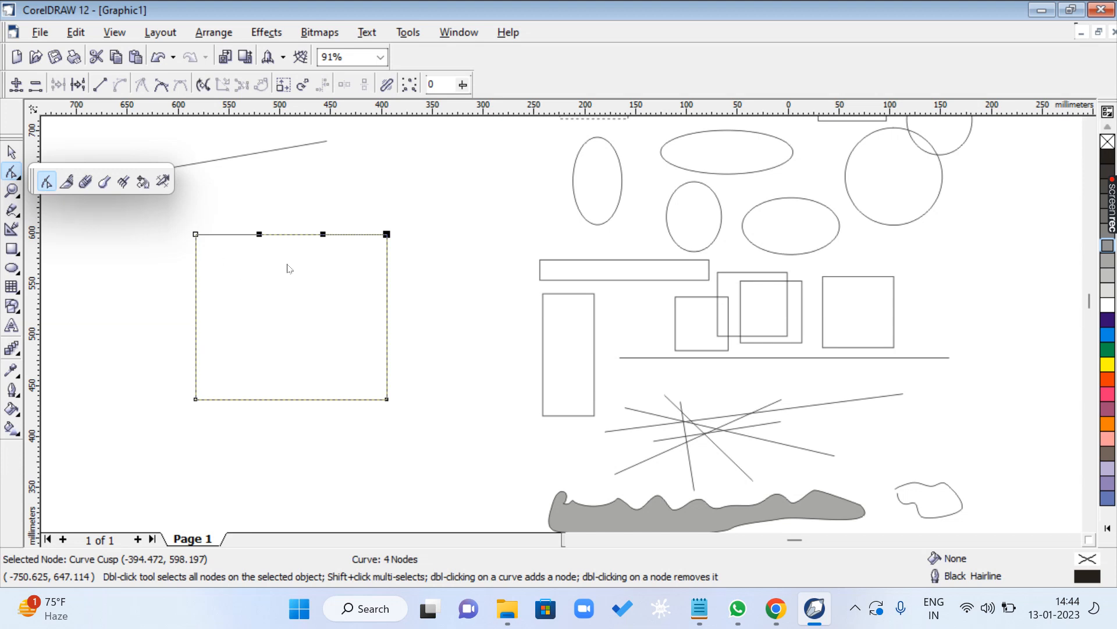
click(260, 187)
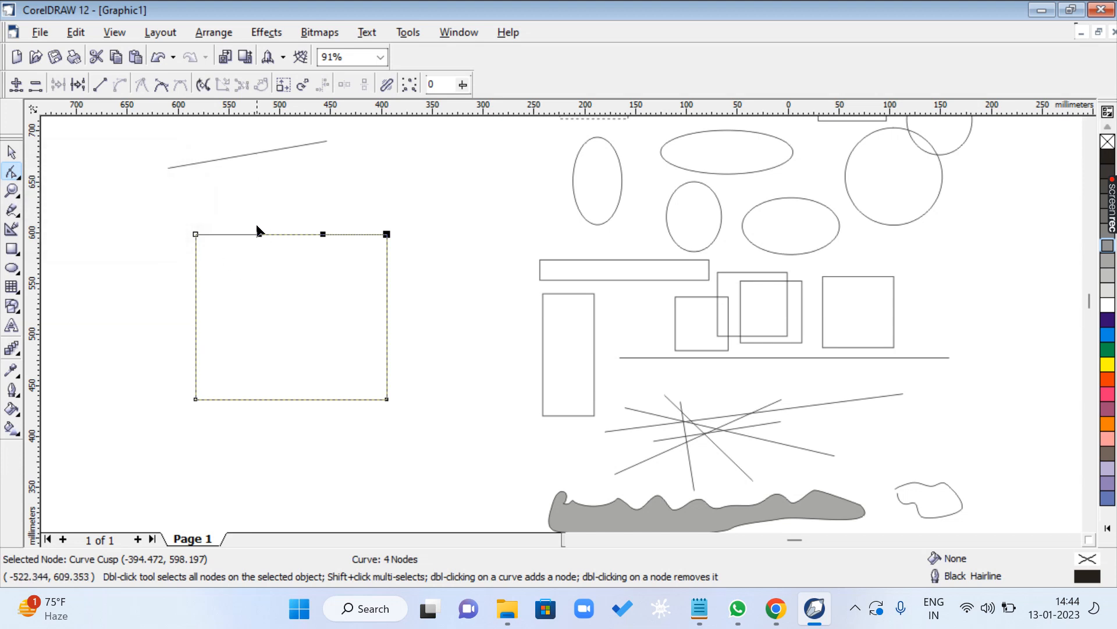
drag(261, 235, 262, 184)
drag(321, 231, 338, 319)
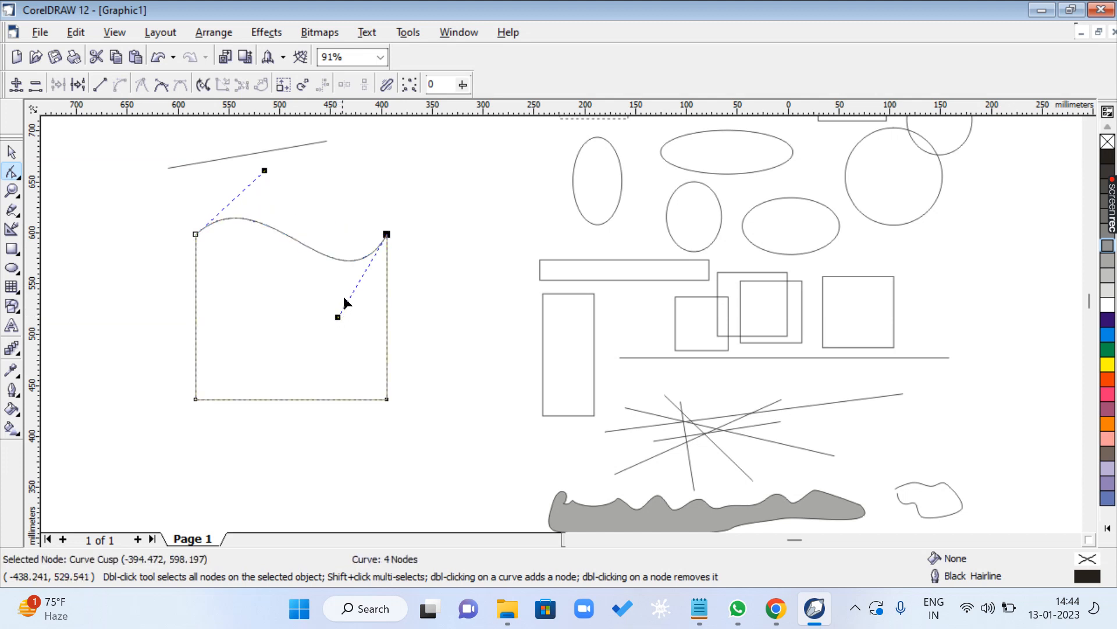
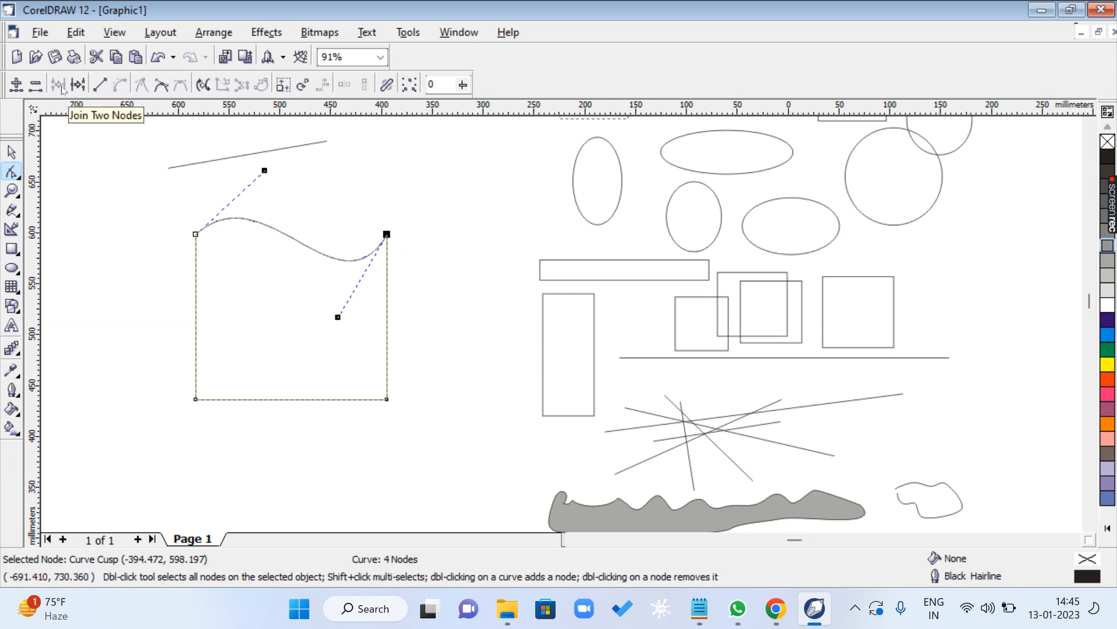
- Add a node to the wavy shape's left edge and pull it outward, and do the same on its bottom edge
click(195, 306)
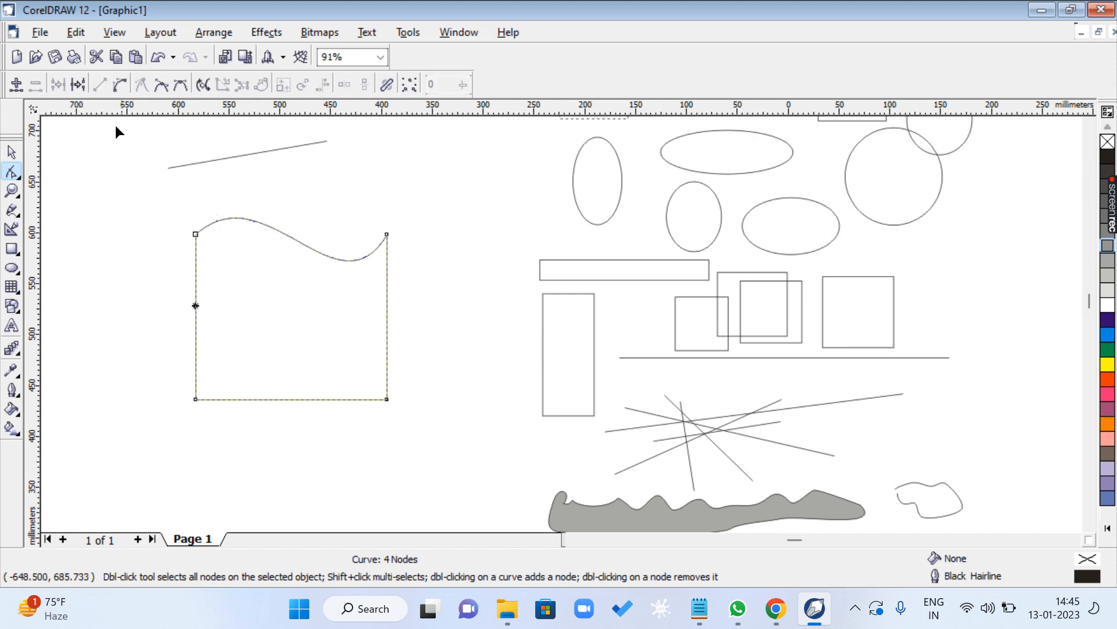
click(16, 84)
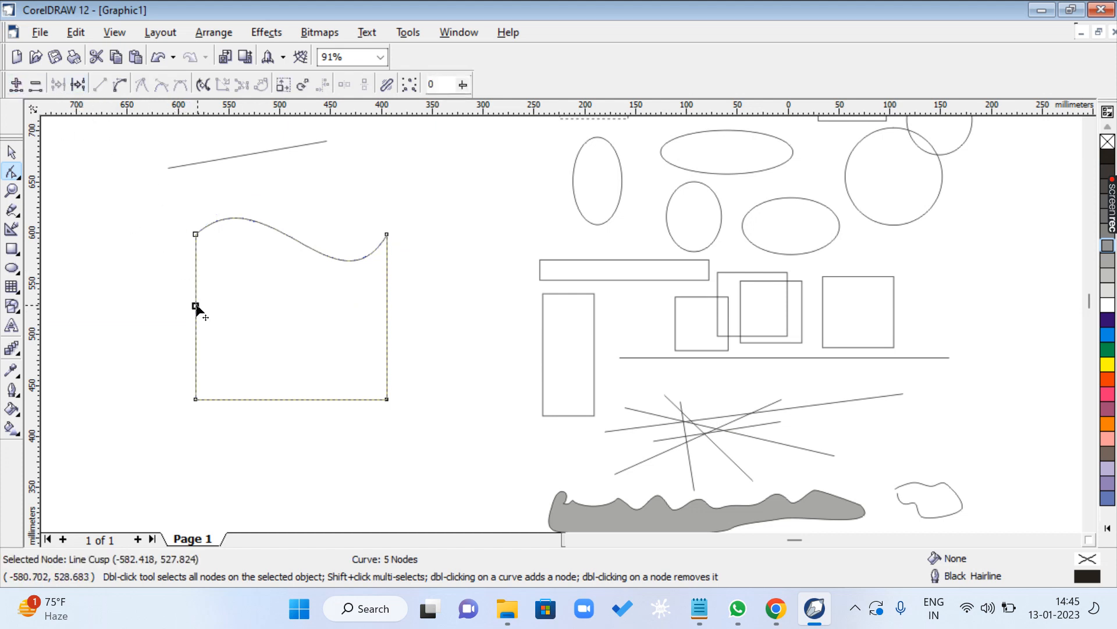
drag(195, 307, 129, 308)
click(292, 399)
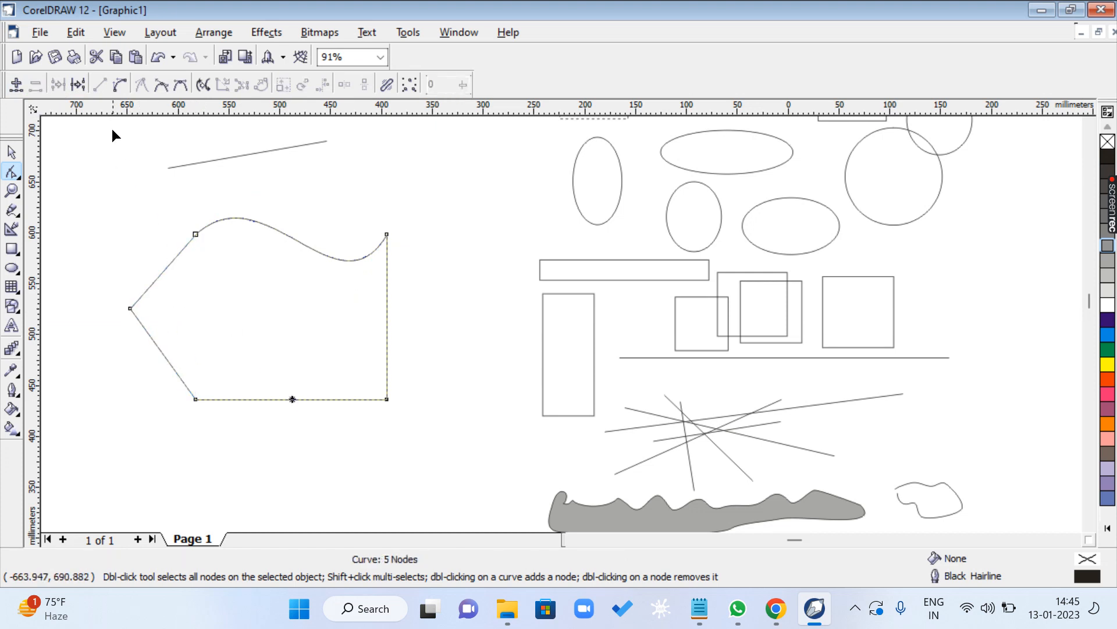
click(16, 85)
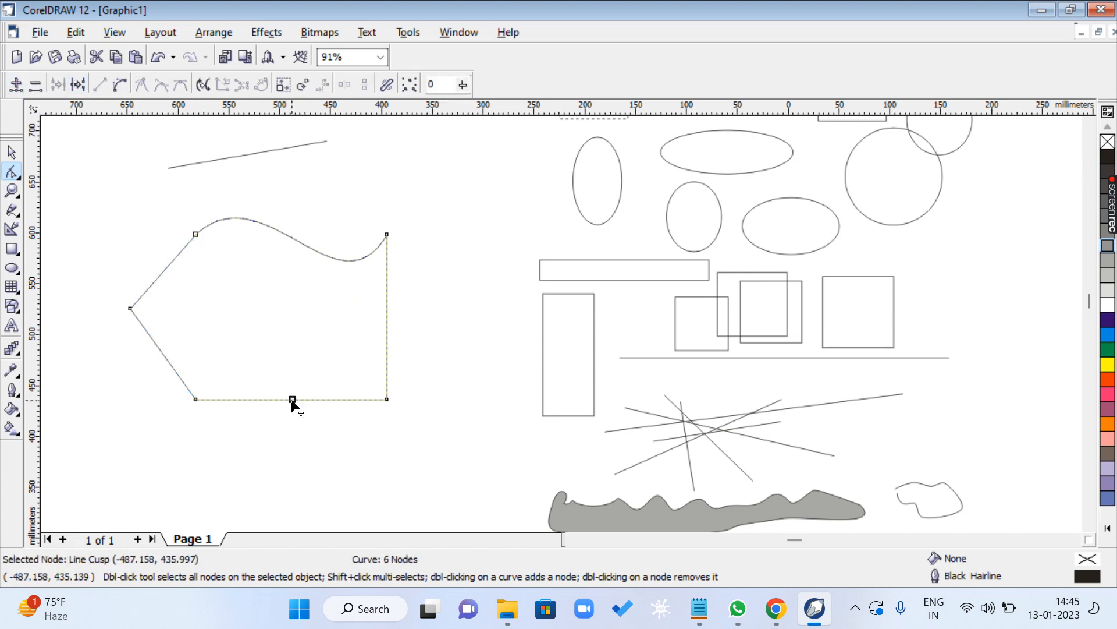
drag(293, 400, 312, 482)
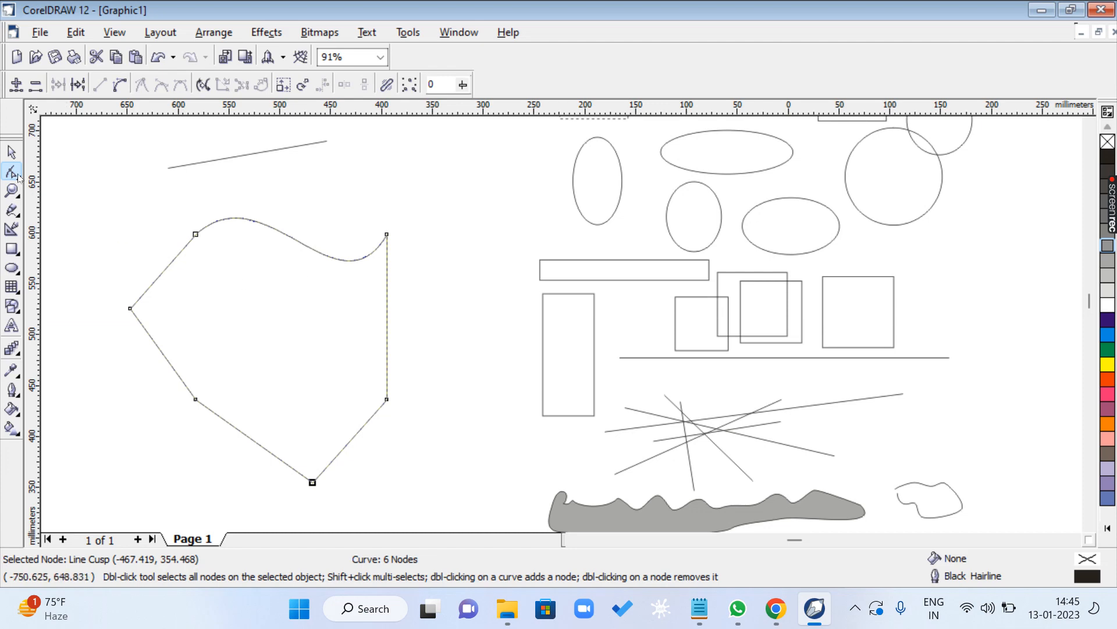
- Switch to the CLASS 1.txt notes in Notepad, highlight the F11 FOUNTAIN FILL TOOL line and return to CorelDRAW
click(699, 608)
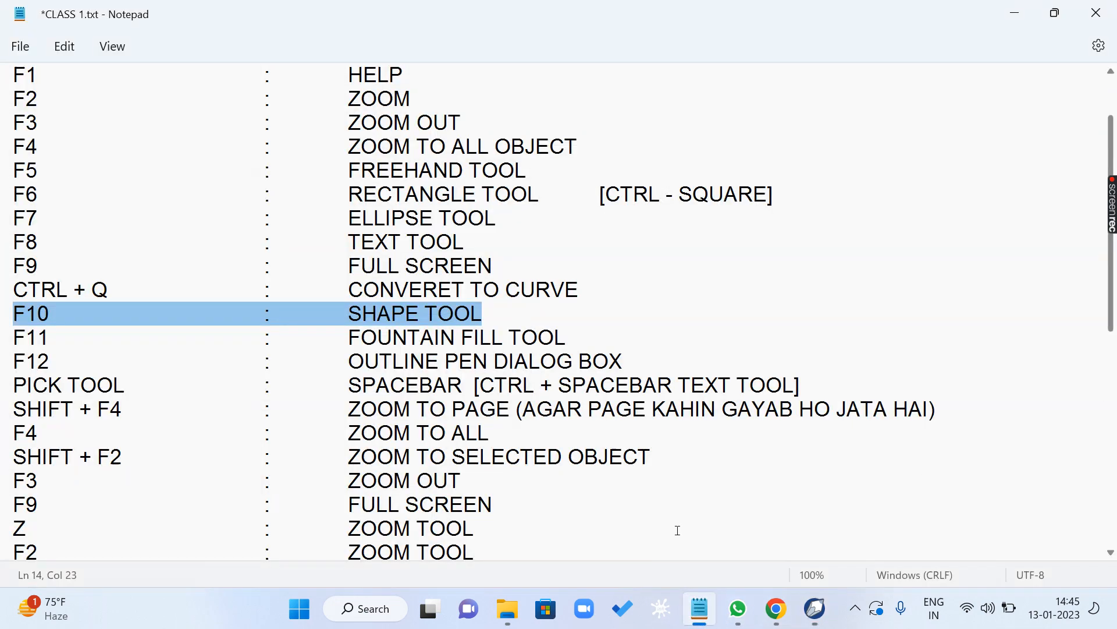
click(78, 348)
triple_click(66, 339)
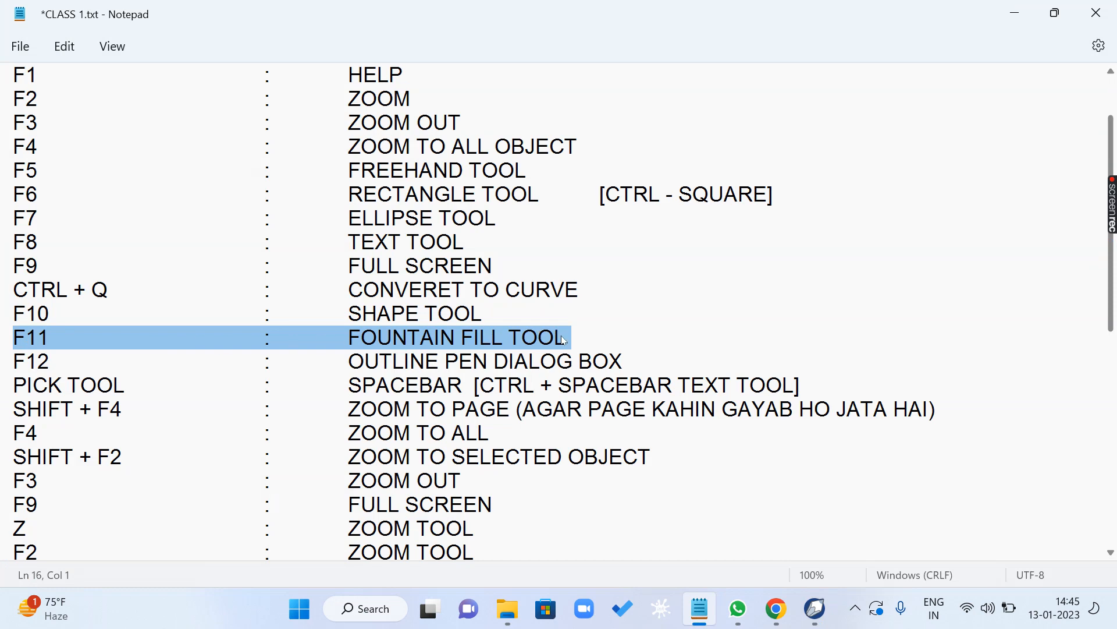
click(1014, 14)
- Move the edited wavy shape over the rectangles beside it and draw a rectangle about 157 by 100 mm in the freed area
click(12, 154)
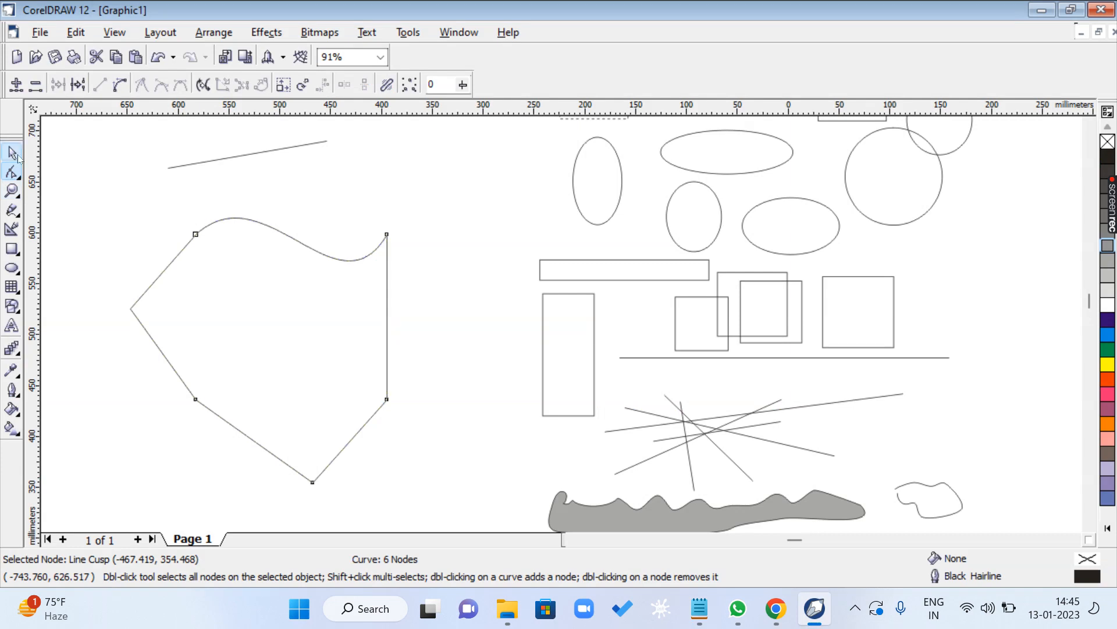
drag(191, 263, 570, 271)
key(F6)
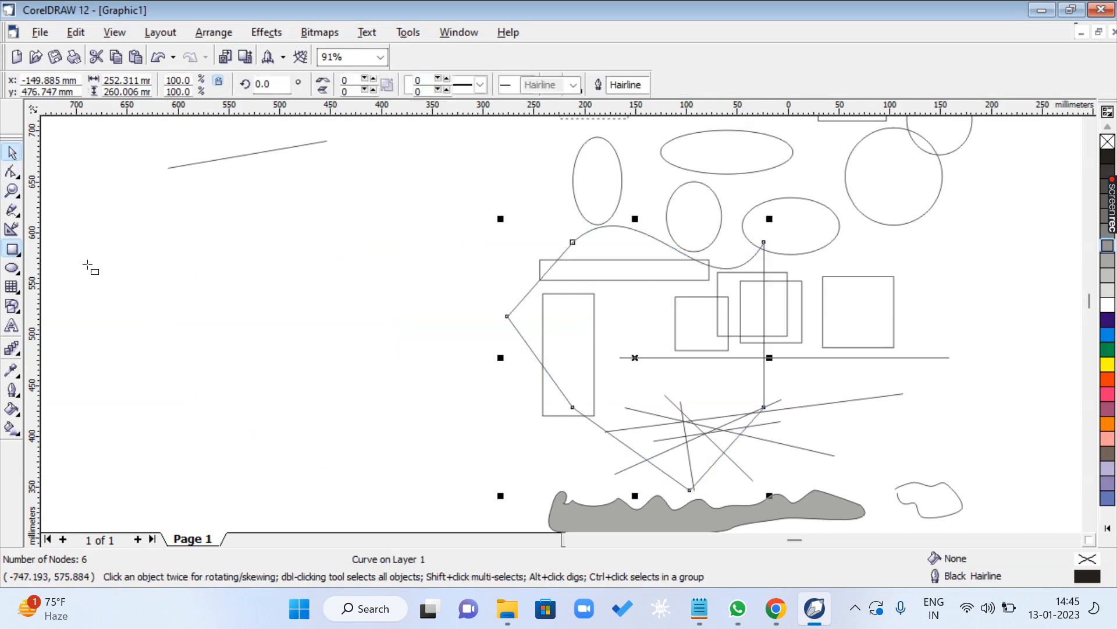
drag(241, 261, 401, 363)
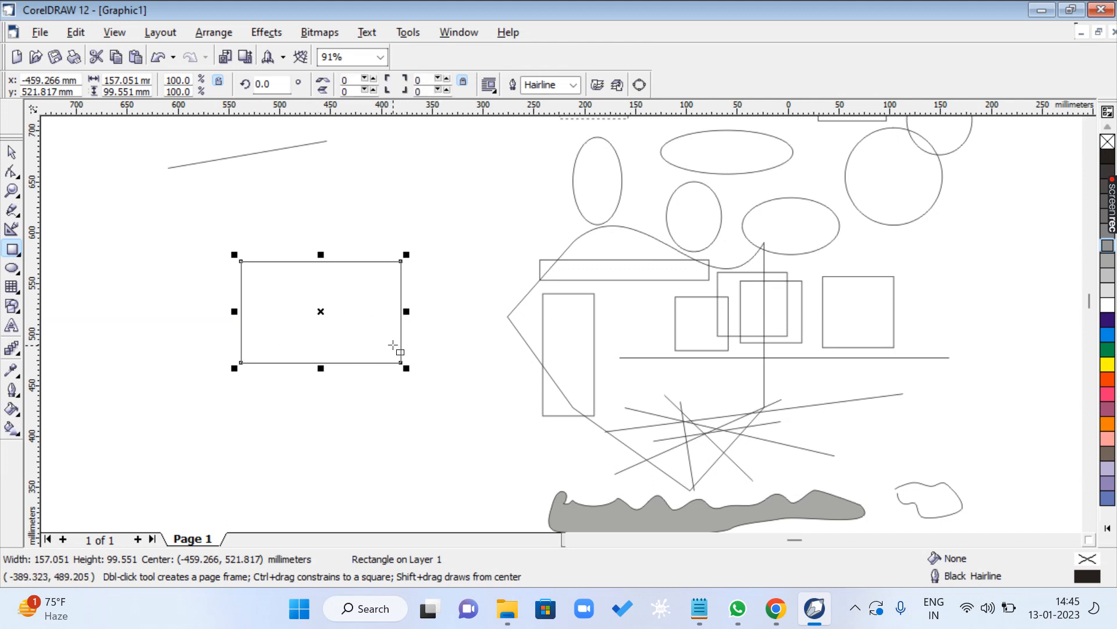
- Show the fill tool choices, highlight the F12 OUTLINE PEN DIALOG BOX line in the Notepad notes and return to CorelDRAW
click(18, 413)
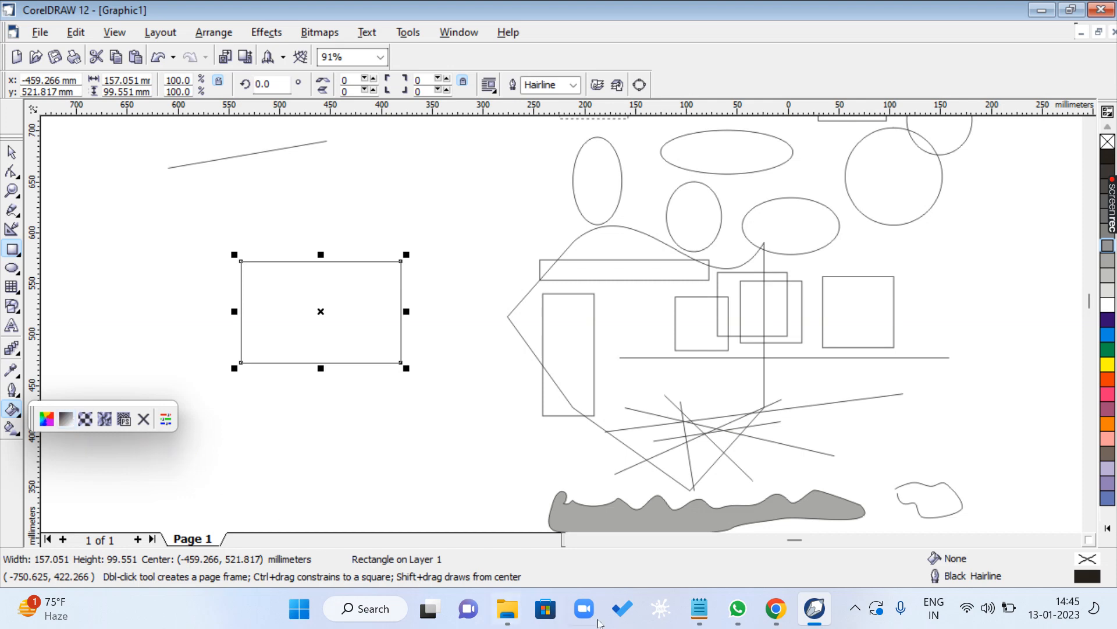
click(699, 608)
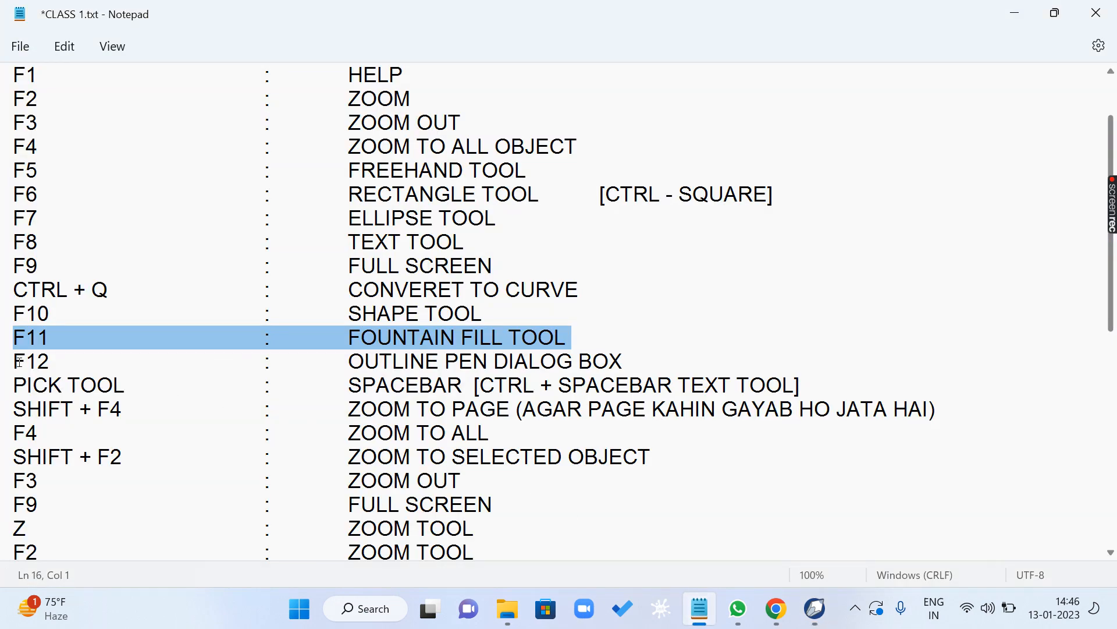
drag(19, 361, 637, 358)
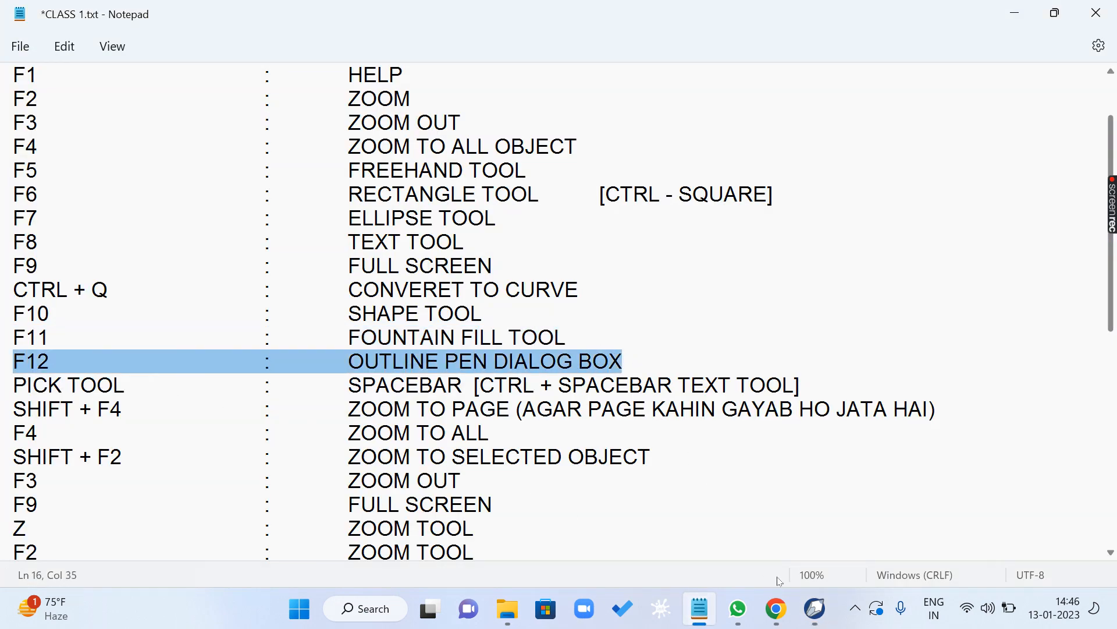
click(814, 608)
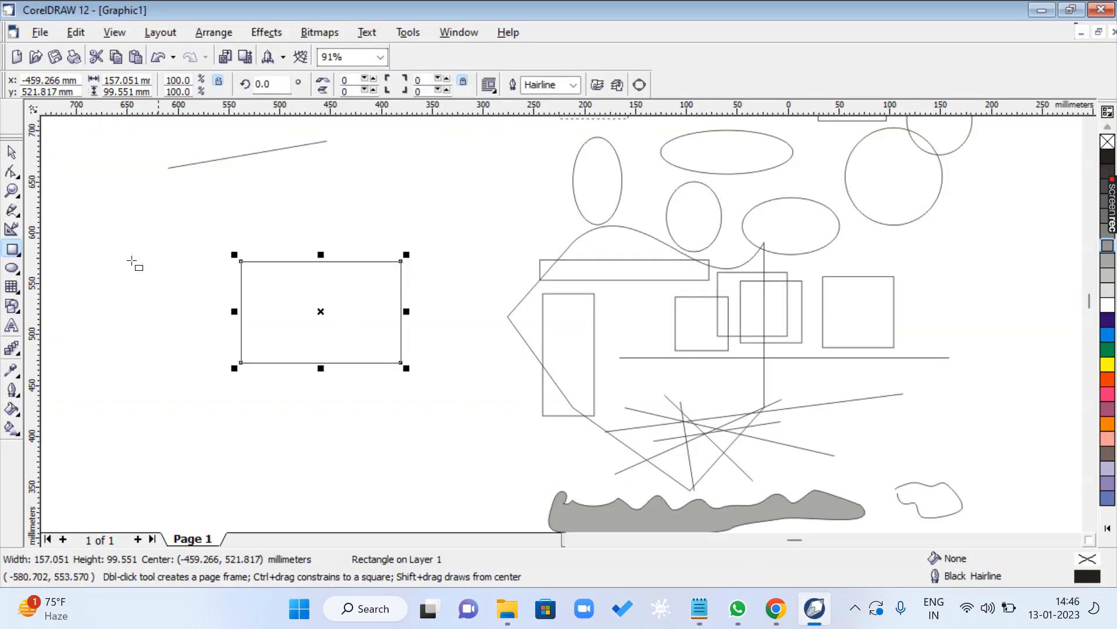
- Delete the new rectangle and draw a square about 173 mm wide in its place, filled with Red
click(13, 150)
key(Delete)
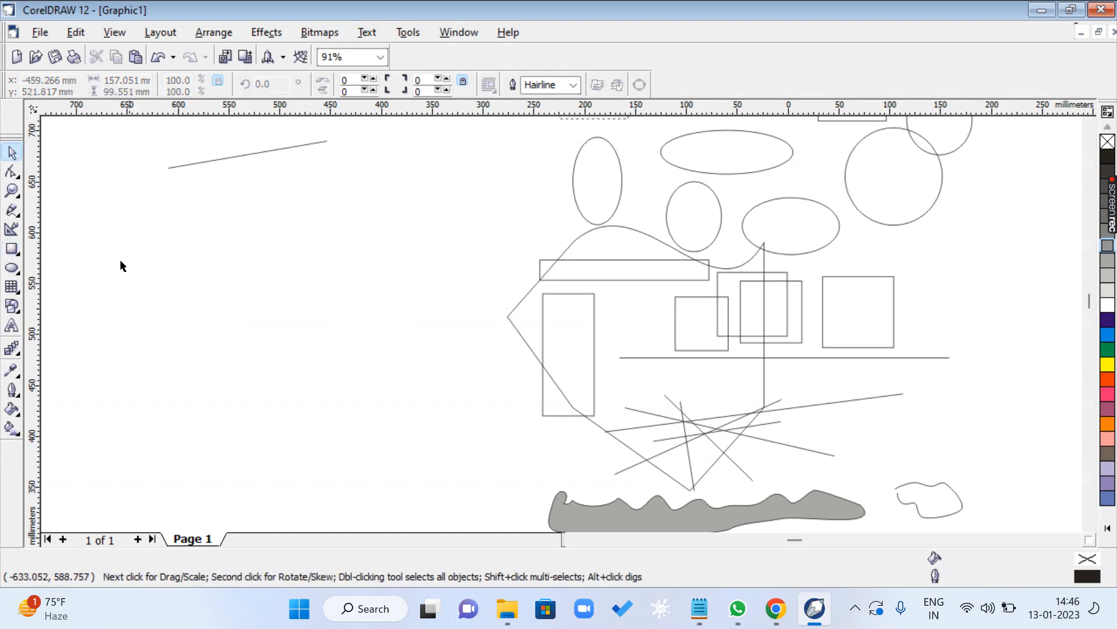
key(F6)
drag(184, 234, 362, 410)
key(space)
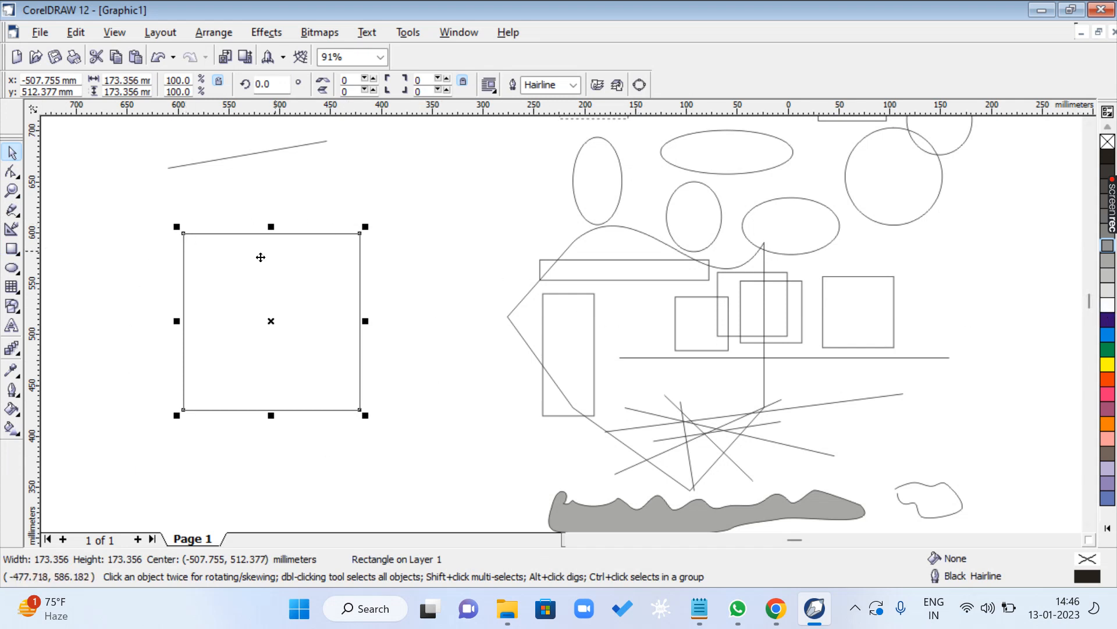
click(1108, 379)
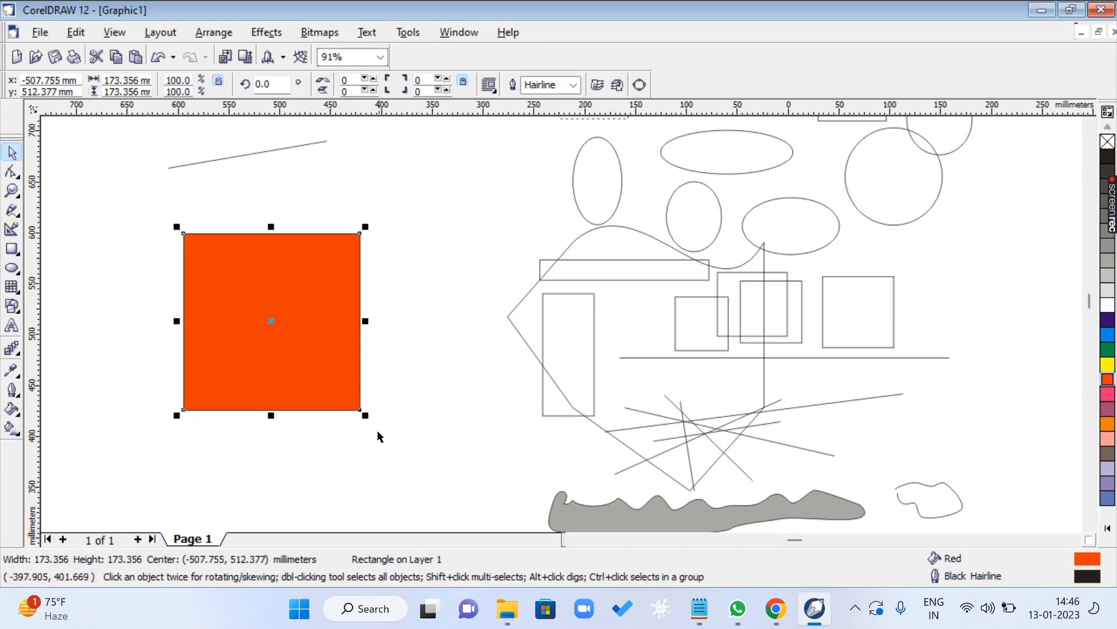
- Create two smaller concentric copies of the red square, filling the middle one White and the 61.79 mm innermost one Blue
drag(364, 415, 317, 392)
click(1108, 305)
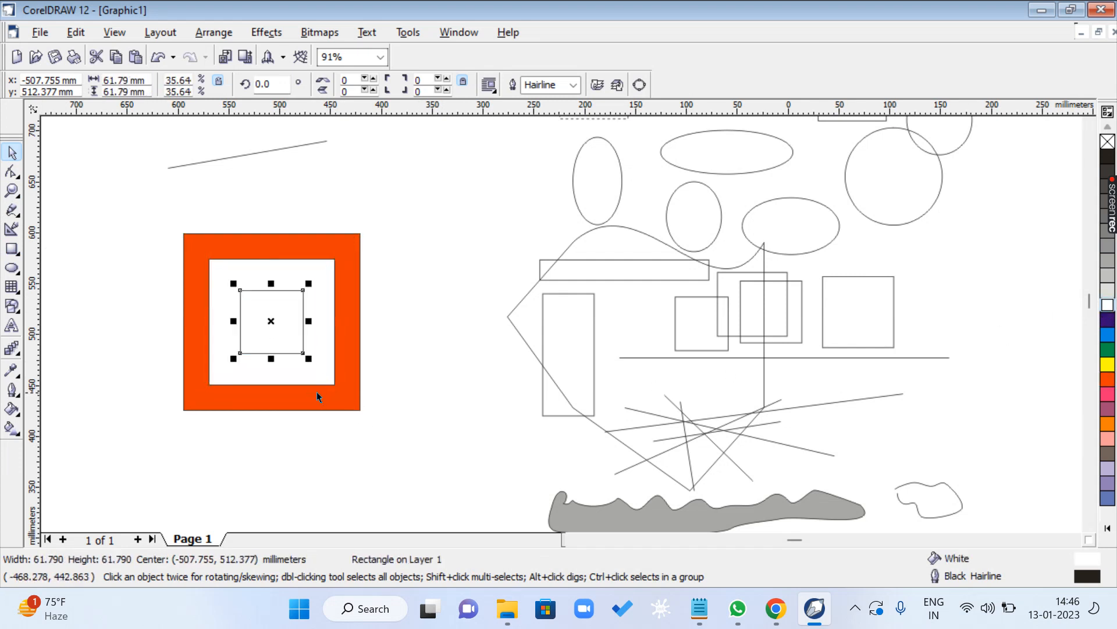
click(1108, 320)
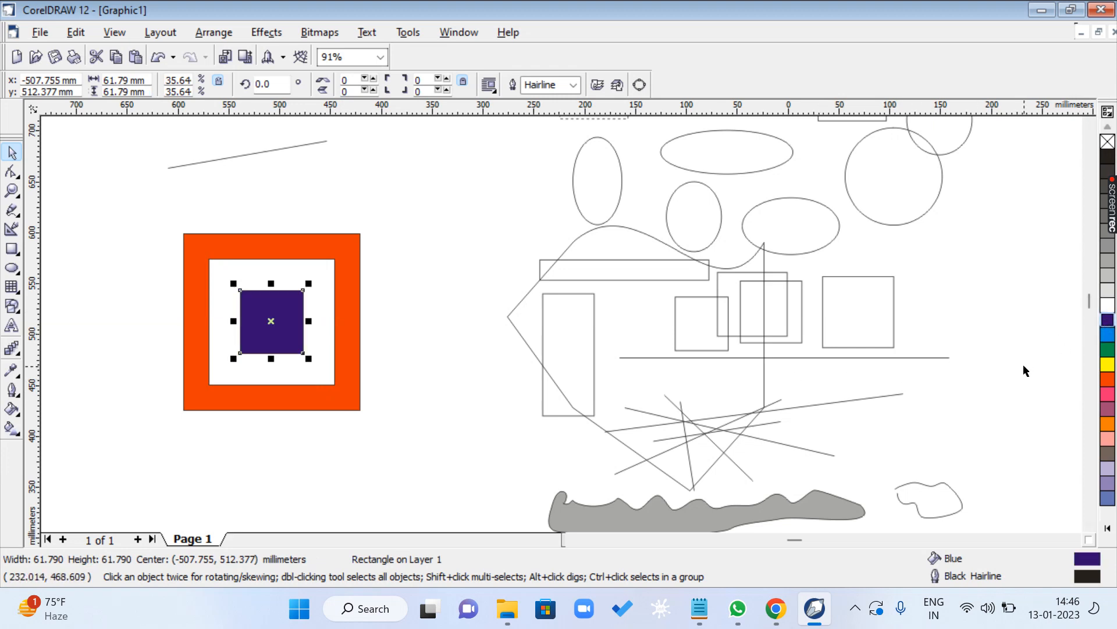
- Draw a vertical bar about 14 by 193 mm beside the red square, duplicate it and rotate the copy to 90 degrees
key(F6)
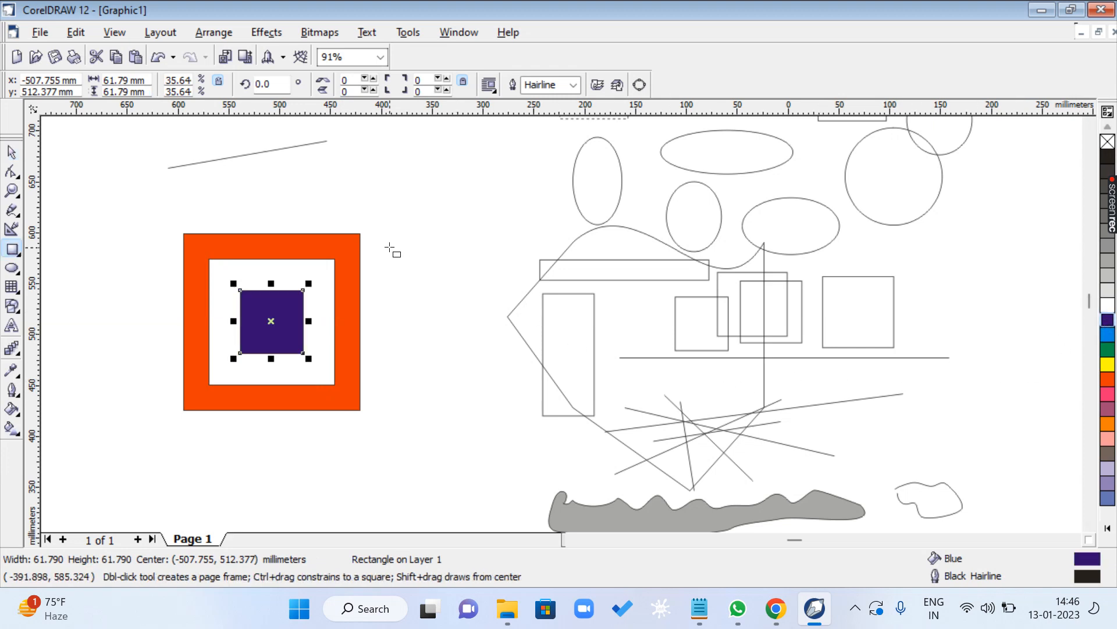
drag(367, 226, 381, 421)
key(space)
drag(373, 322, 417, 322)
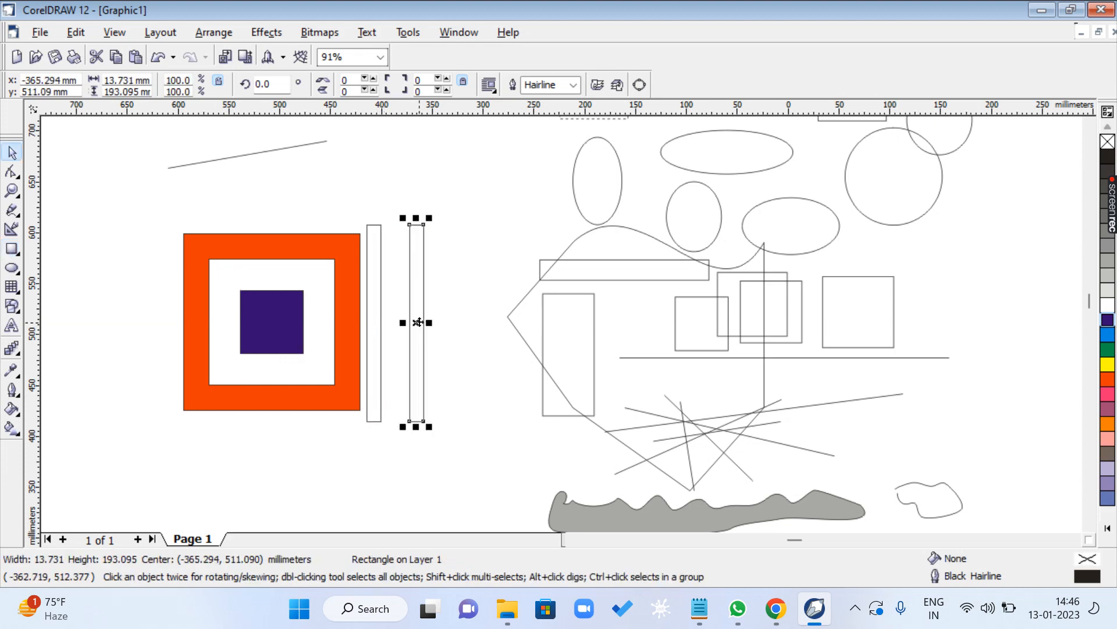
click(284, 83)
text(90)
key(Return)
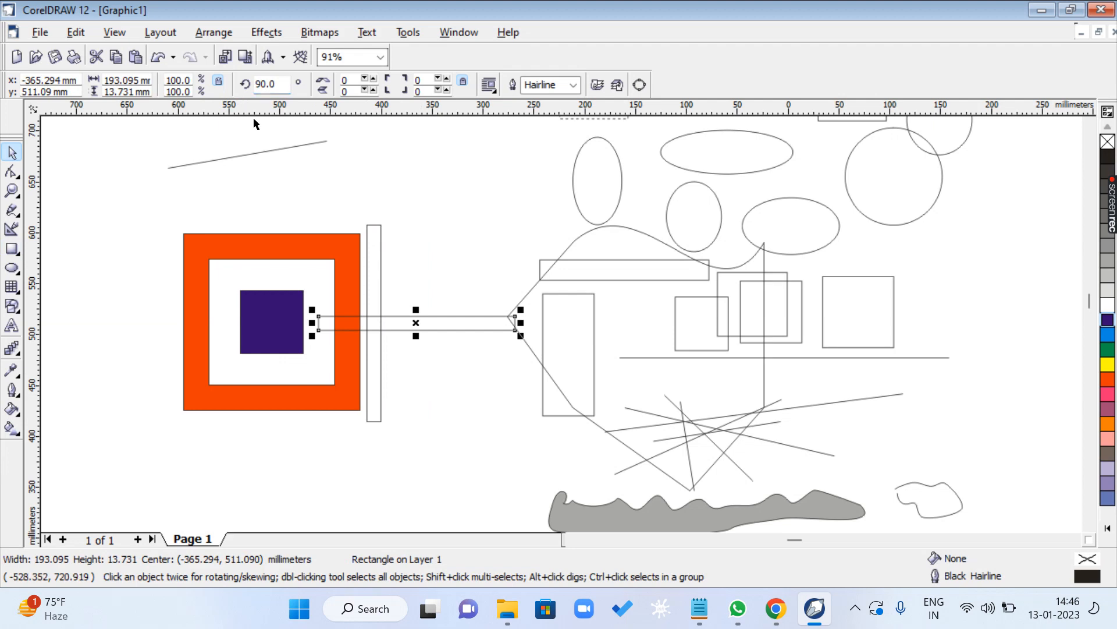
- Align the centres of both bars horizontally and vertically with the blue square to form a cross
shift+click(376, 301)
shift+click(252, 321)
key(c)
key(e)
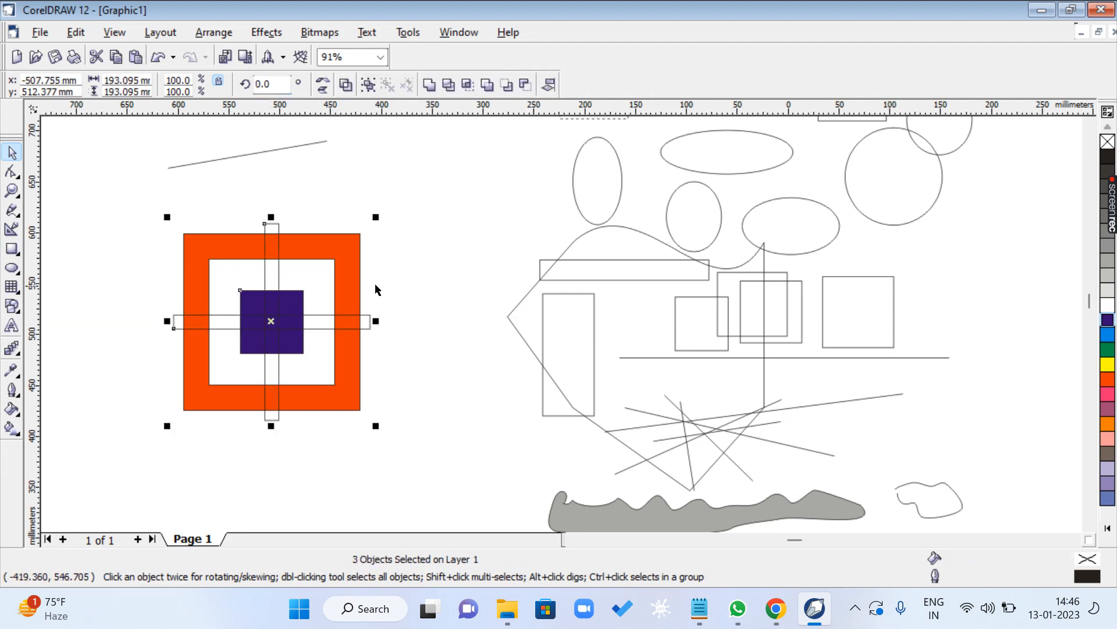
- Select the horizontal and vertical bars together and fill them White
click(426, 326)
click(357, 324)
shift+click(277, 271)
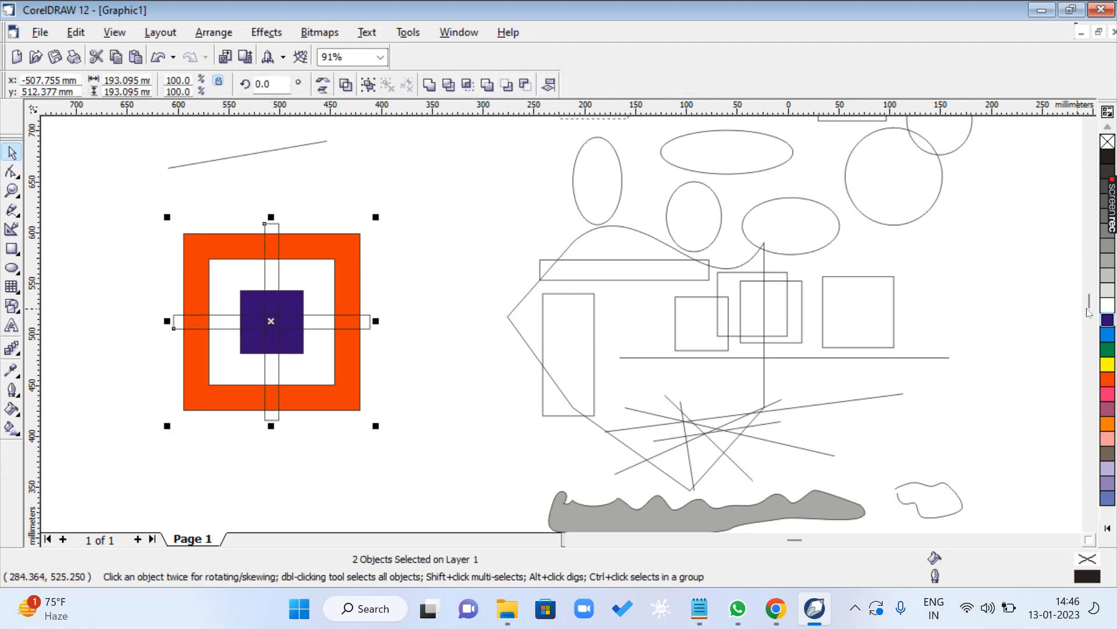
click(1107, 303)
- Bring the blue square in front of the two white bars and clear the selection
click(594, 315)
click(294, 300)
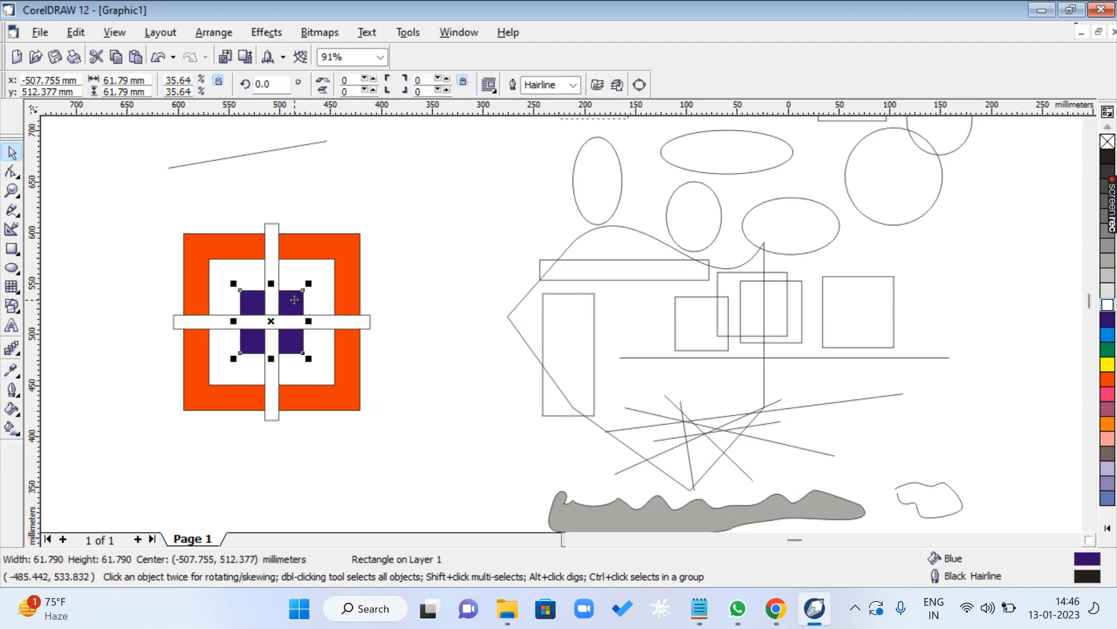
key(shift+Page_Up)
drag(124, 198, 445, 443)
click(434, 370)
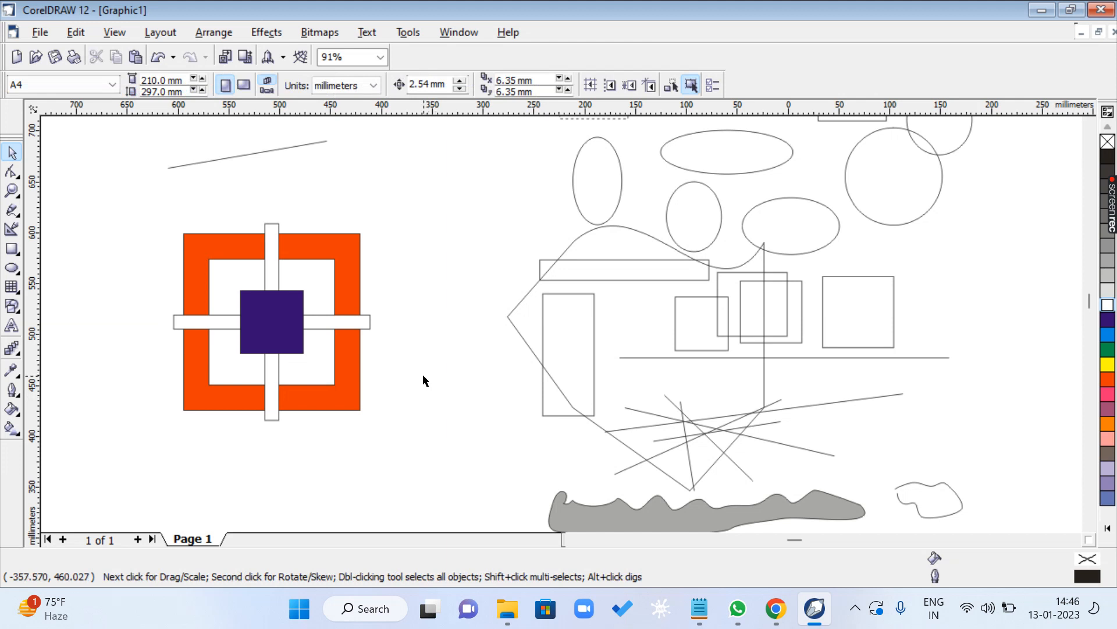
- Zoom in on the design and examine the outlines where the vertical bar crosses the red frame's outer and inner edges
key(z)
drag(152, 213, 407, 440)
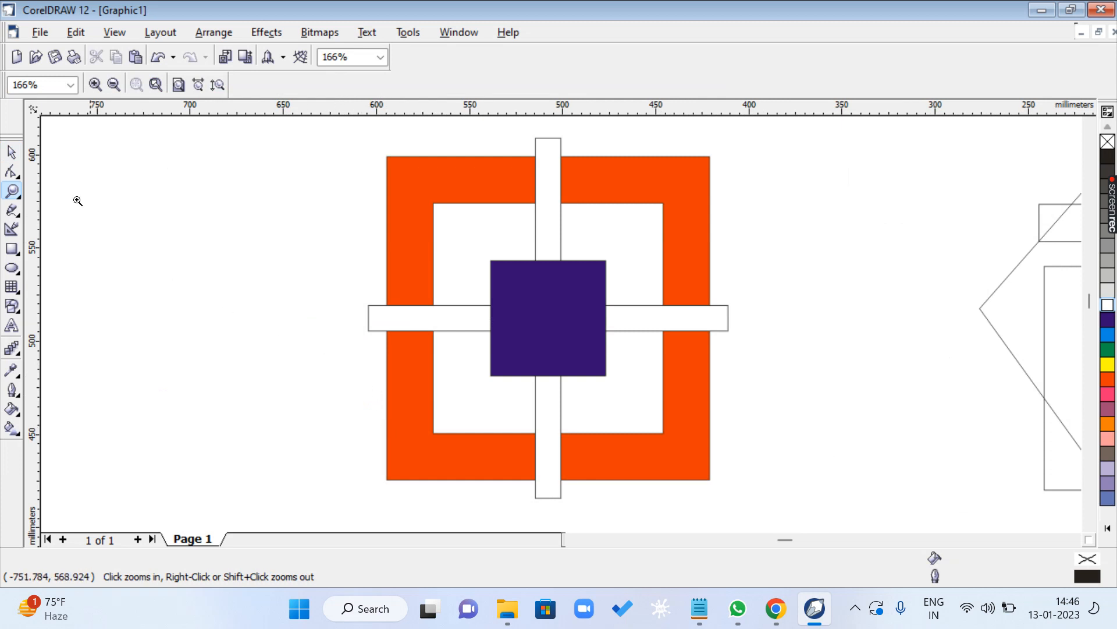
click(11, 153)
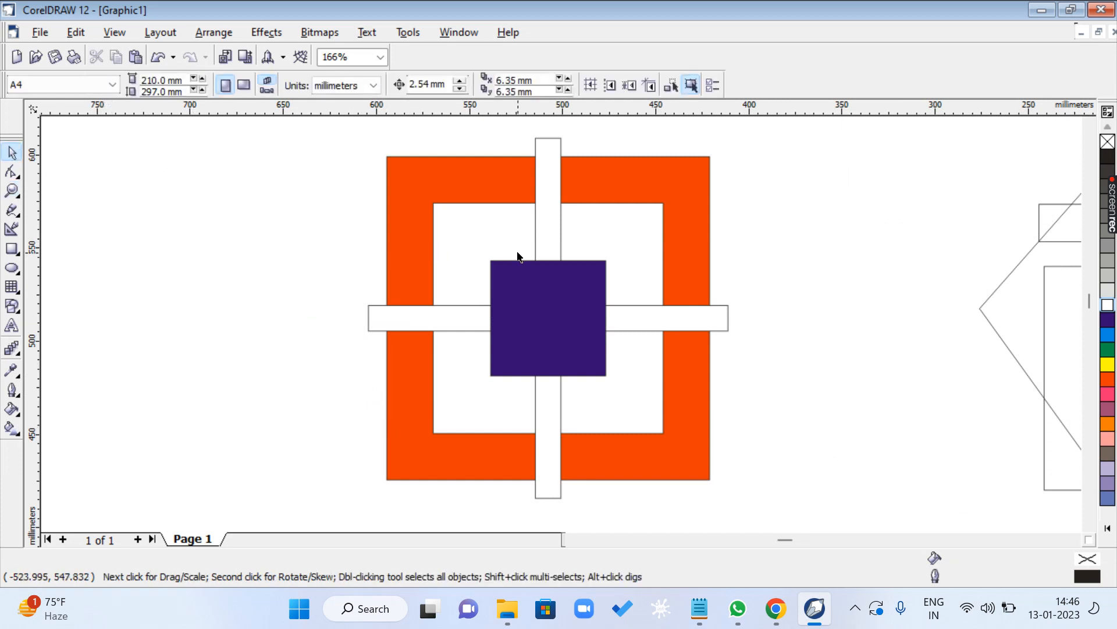
key(z)
drag(524, 154, 554, 168)
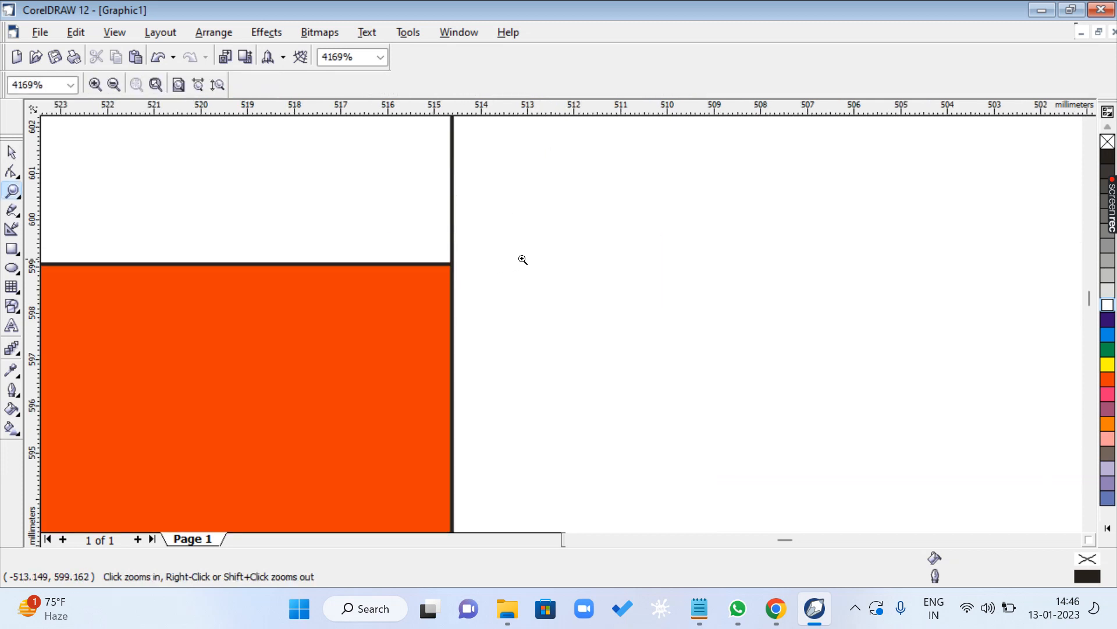
right_click(532, 260)
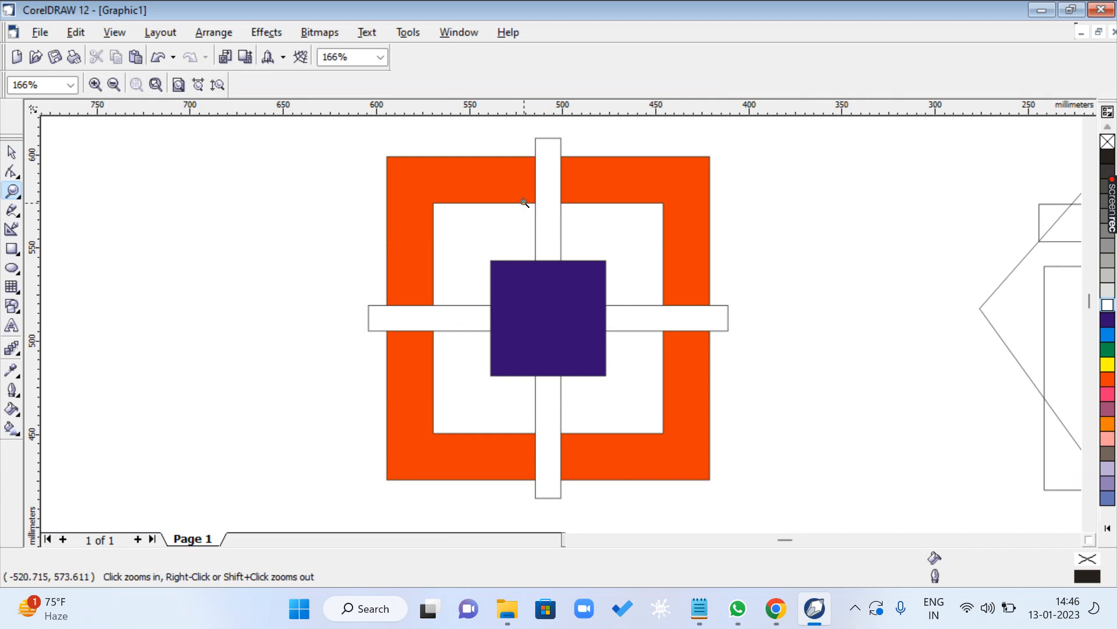
drag(524, 202, 604, 319)
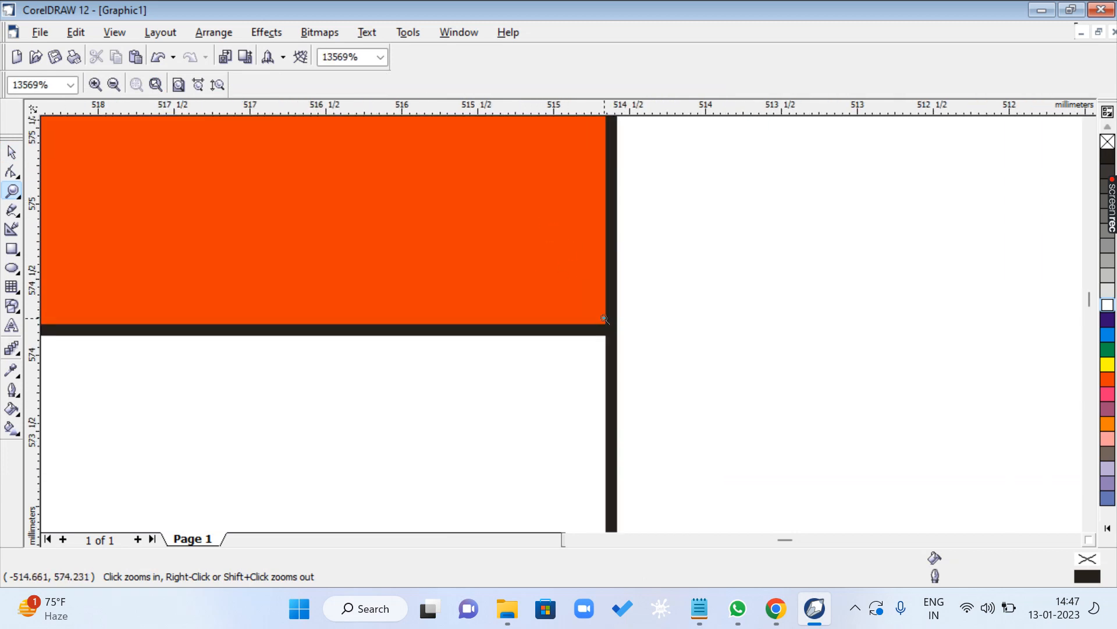
drag(618, 360, 549, 293)
right_click(646, 329)
right_click(650, 323)
right_click(651, 321)
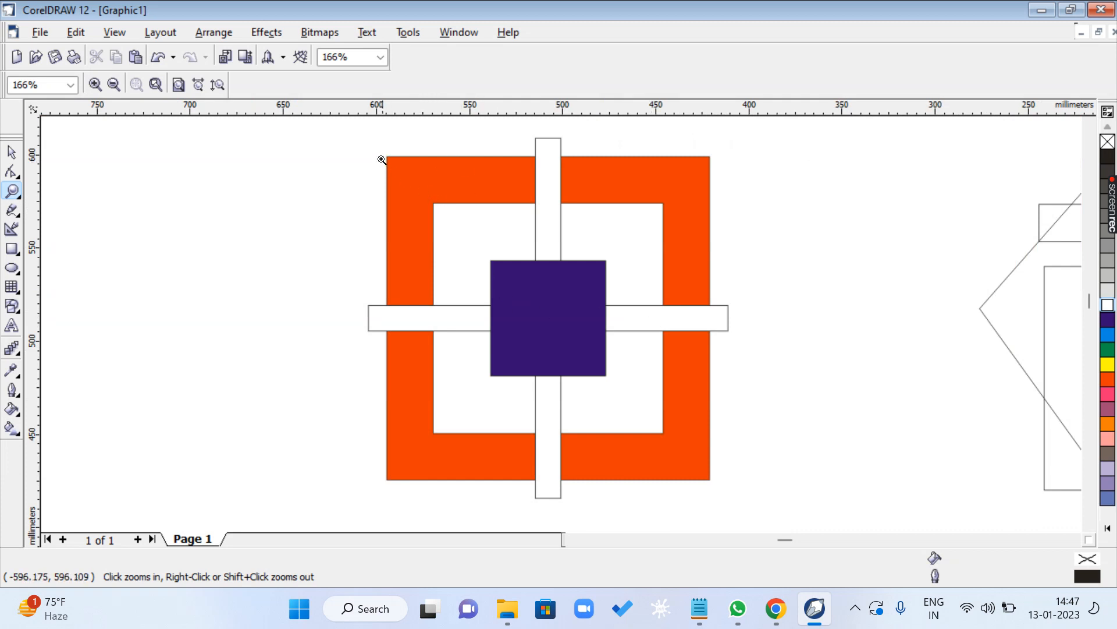
- Examine the outline closely at the red frame's upper-left outer corner and at the white square's upper-left corner
drag(379, 156, 414, 186)
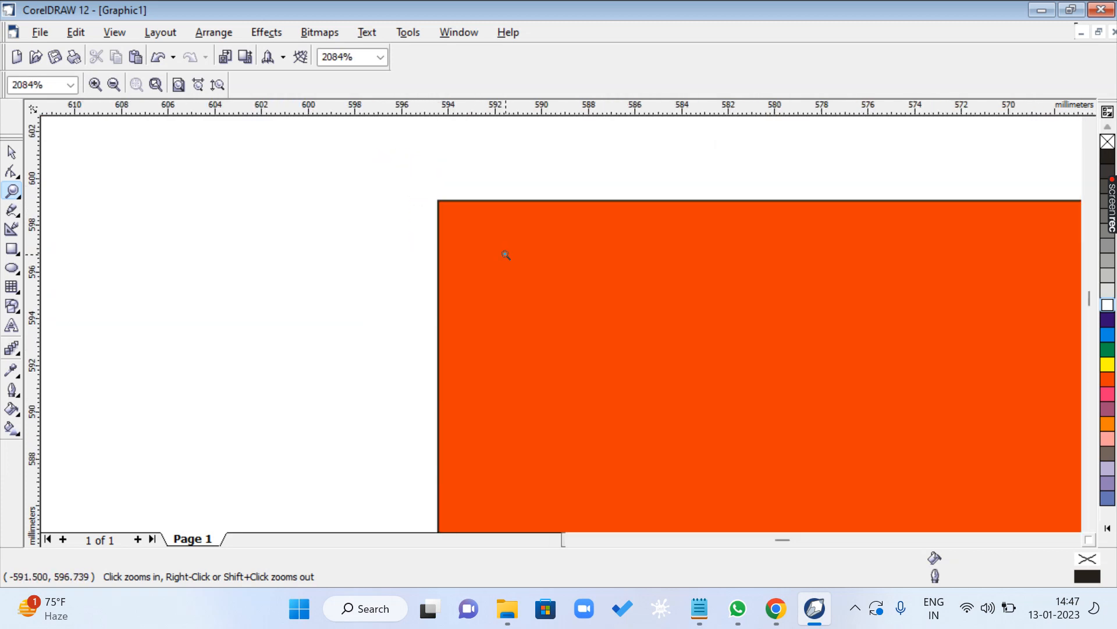
right_click(536, 301)
click(434, 209)
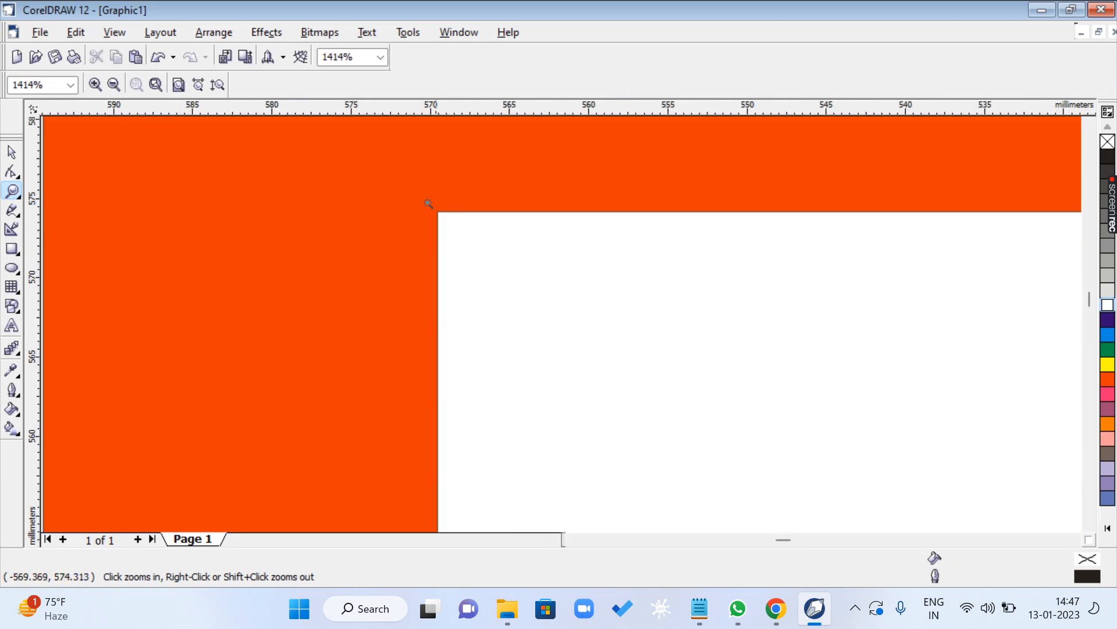
click(481, 250)
drag(466, 237, 569, 312)
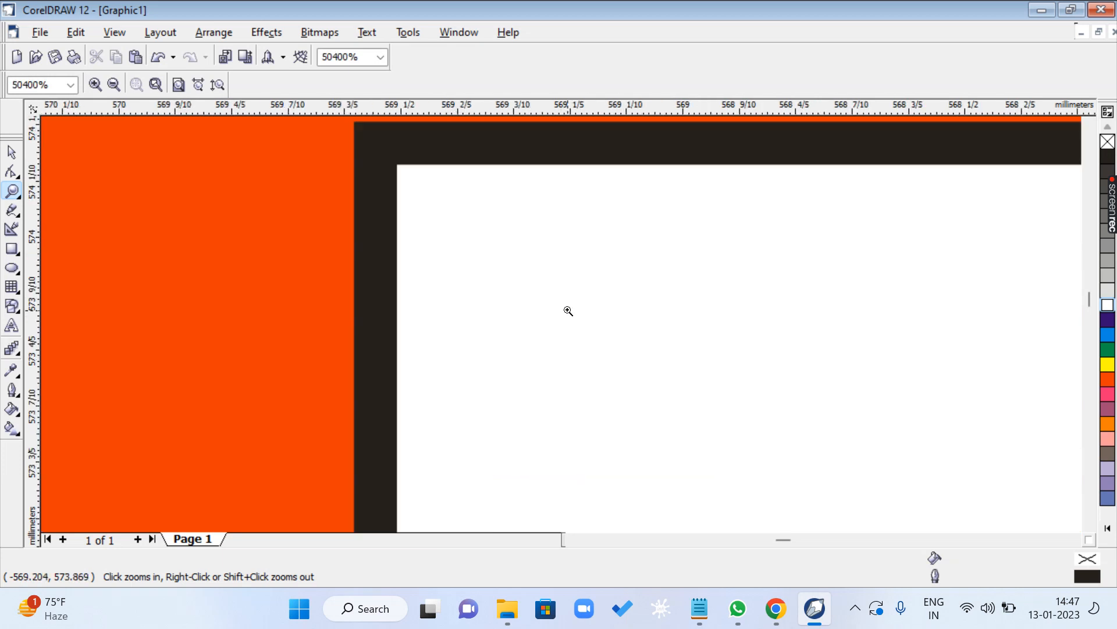
- Select all five objects of the square-and-cross design and set their outline width to 1.411 mm
right_click(569, 311)
right_click(569, 311)
right_click(569, 311)
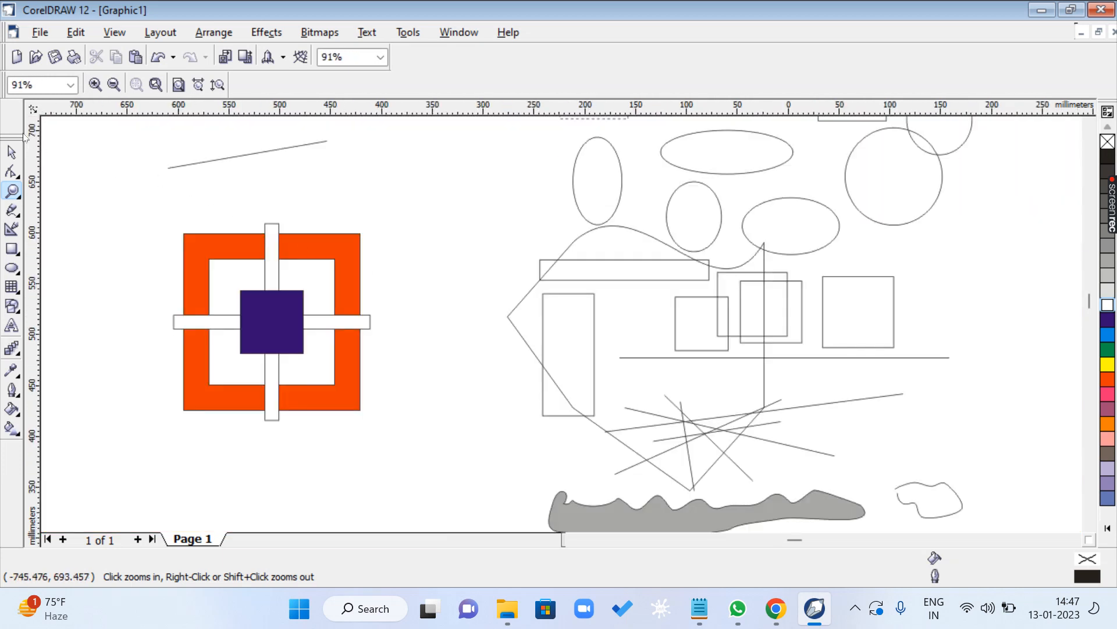
click(11, 152)
drag(110, 180, 483, 463)
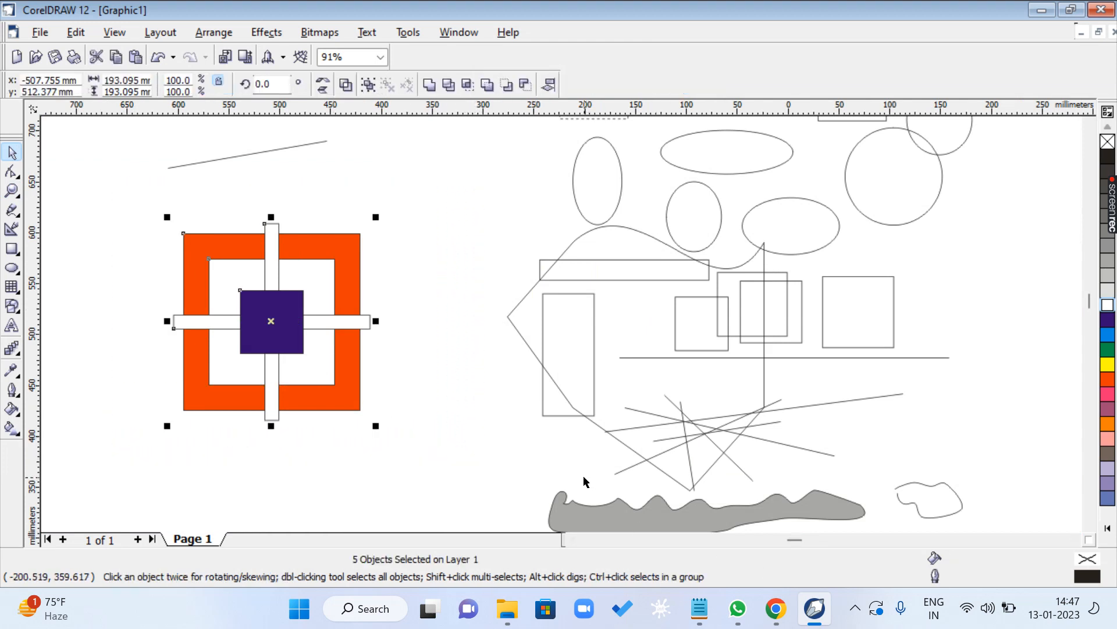
key(F12)
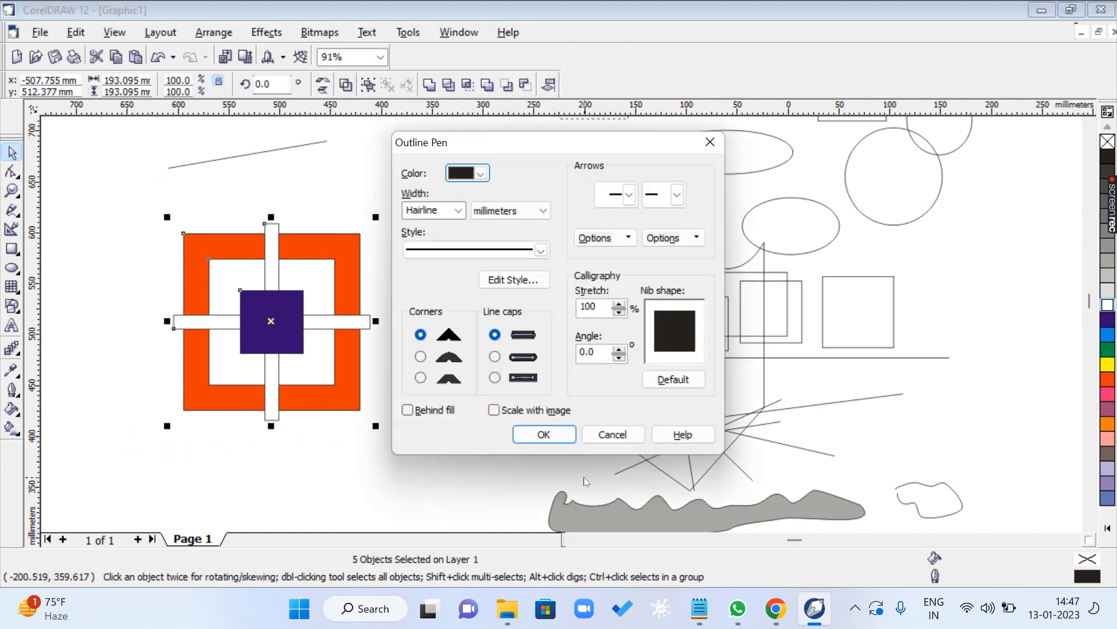
click(459, 211)
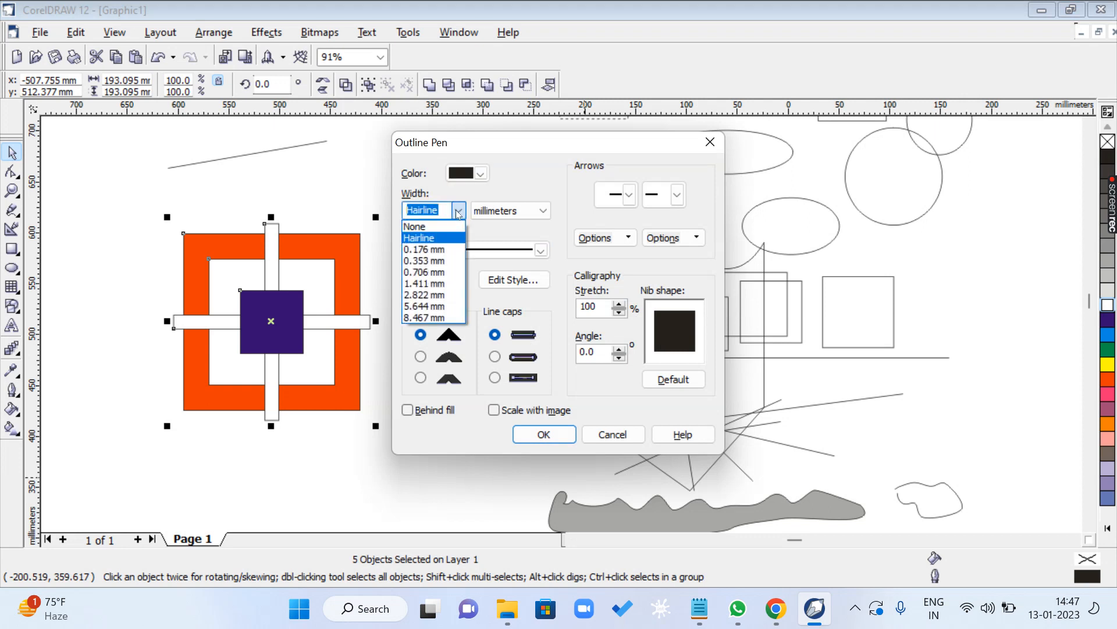
click(424, 283)
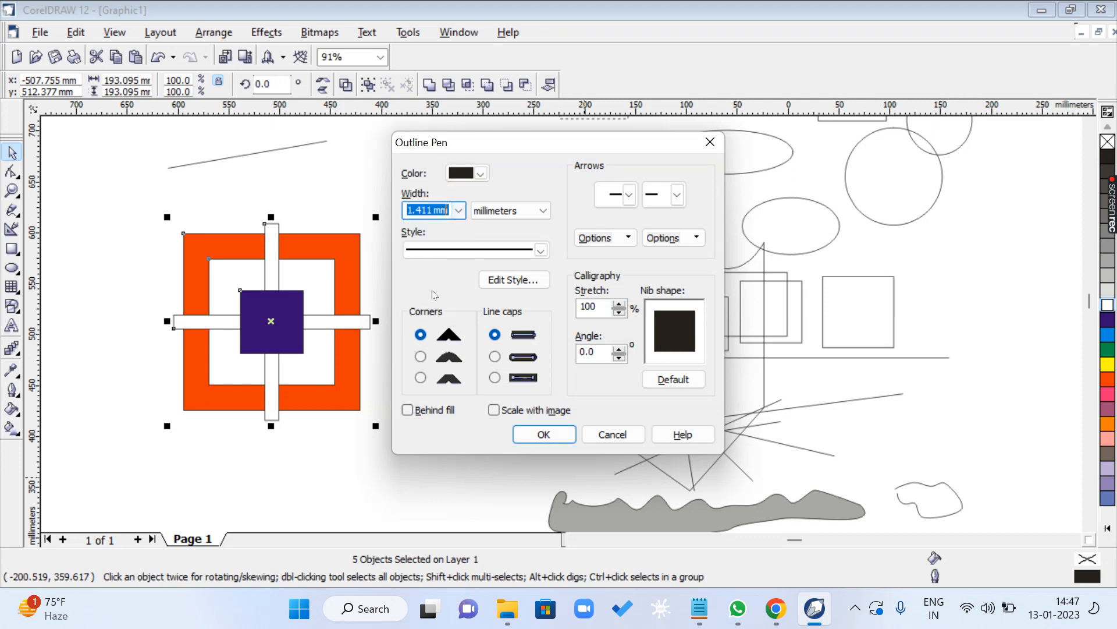
click(562, 435)
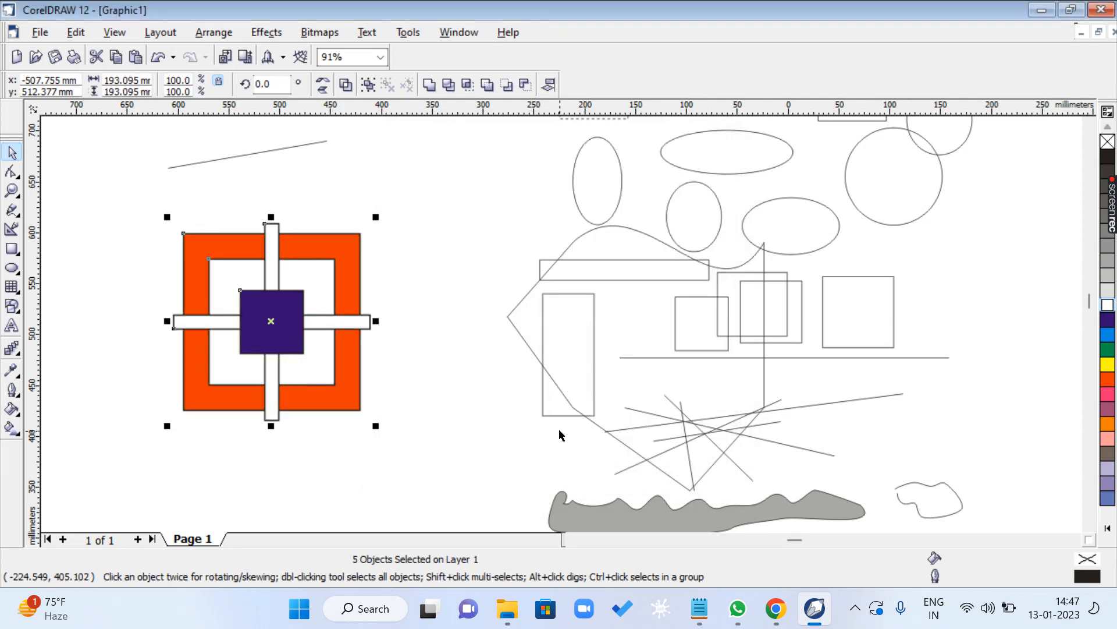
- Thicken the outlines of the selected square-and-cross design to 5.644 mm
key(F12)
click(460, 211)
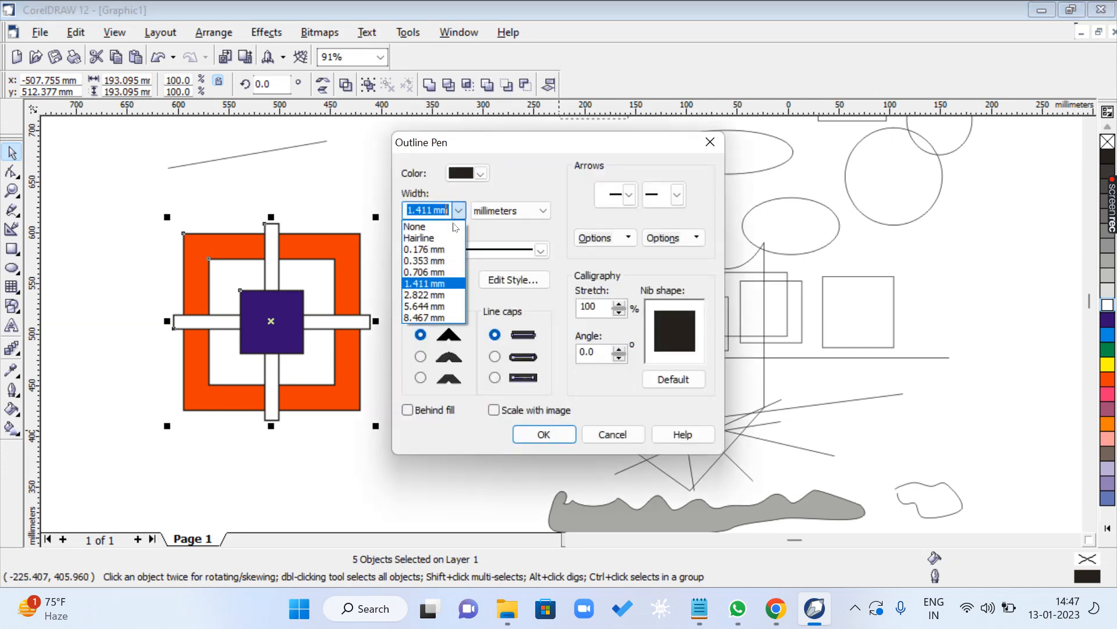
click(431, 306)
click(541, 434)
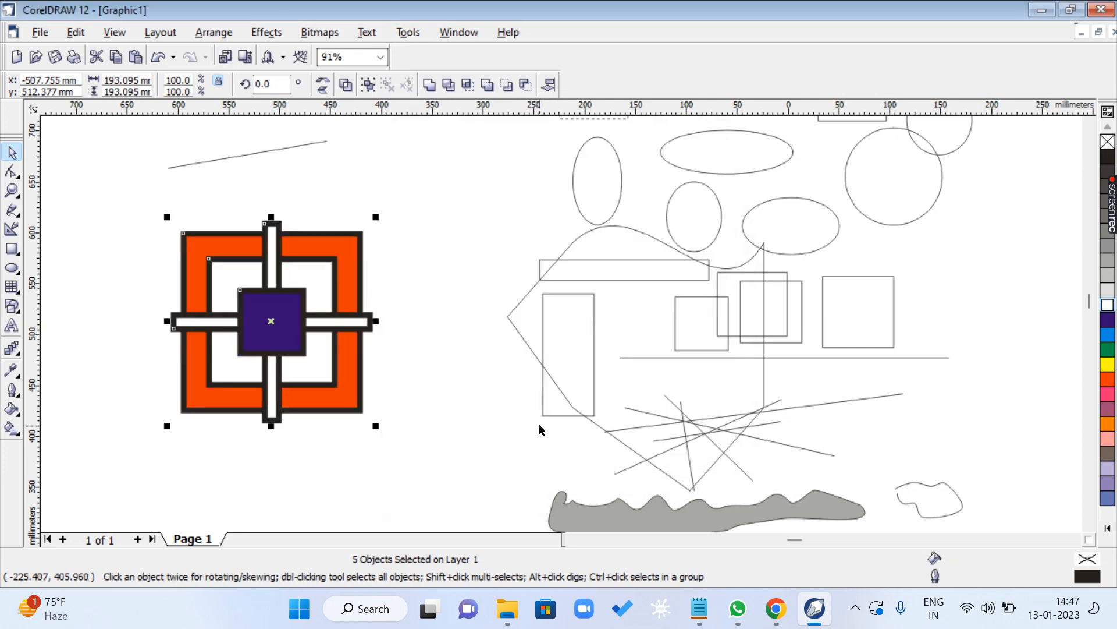
- Increase the outline width of the selected square-and-cross design to 8.467 mm
key(F12)
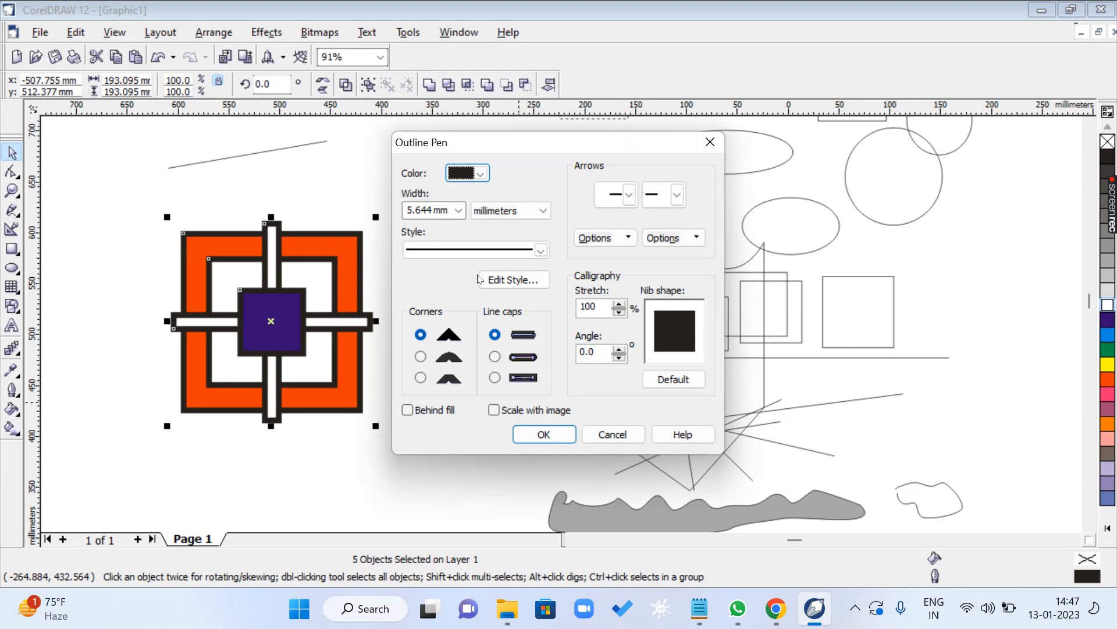
click(459, 211)
click(430, 317)
click(546, 435)
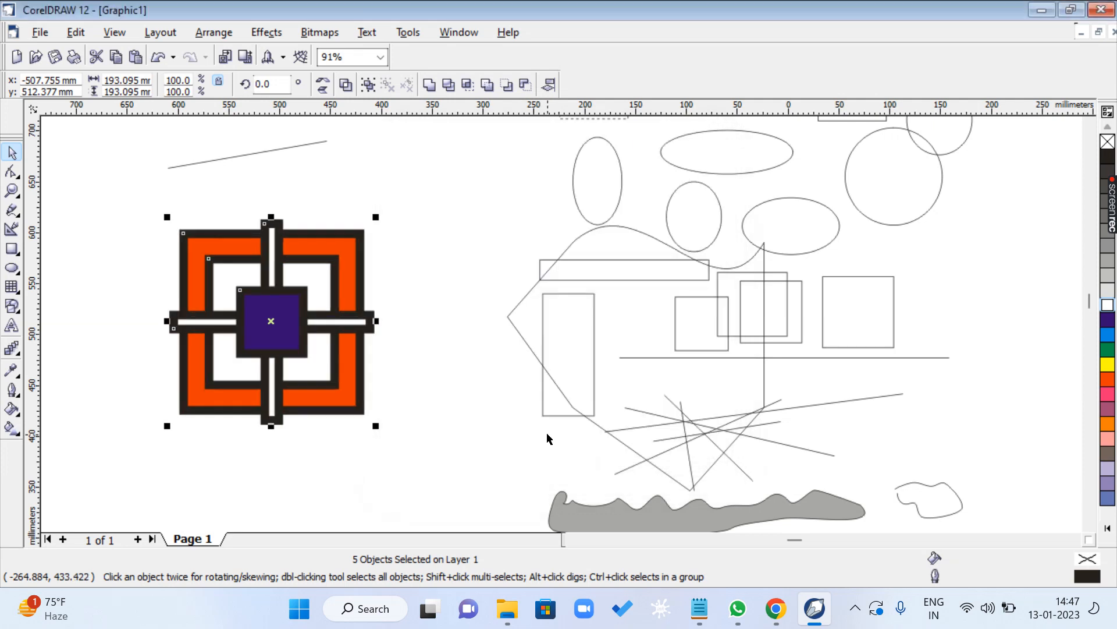
- Change the outline colour of the selected square-and-cross design to light blue
key(F12)
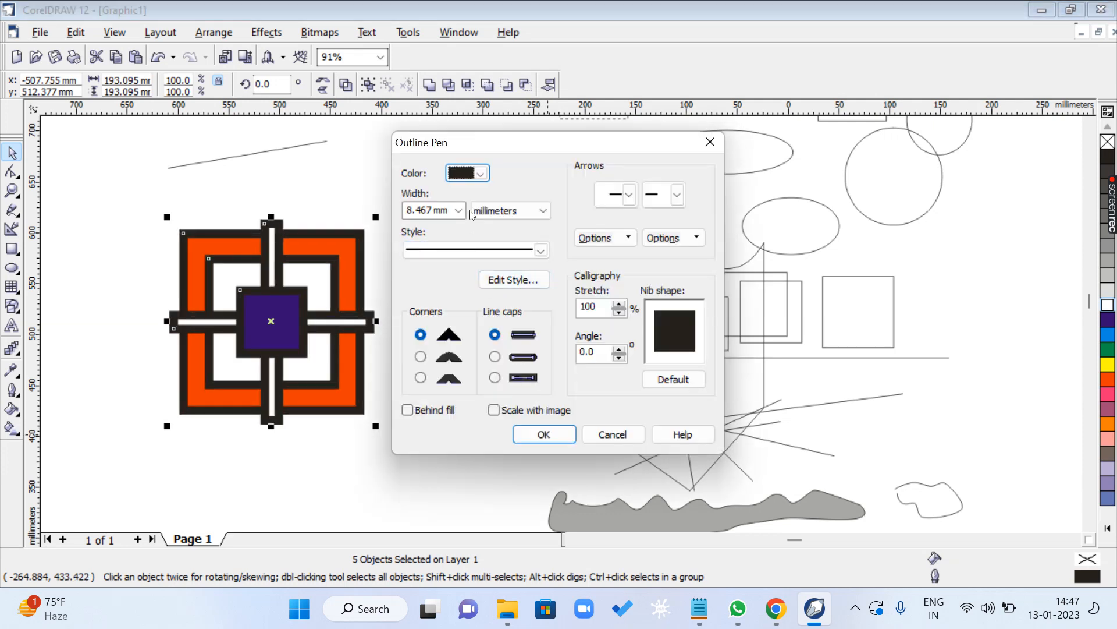
click(475, 173)
click(455, 221)
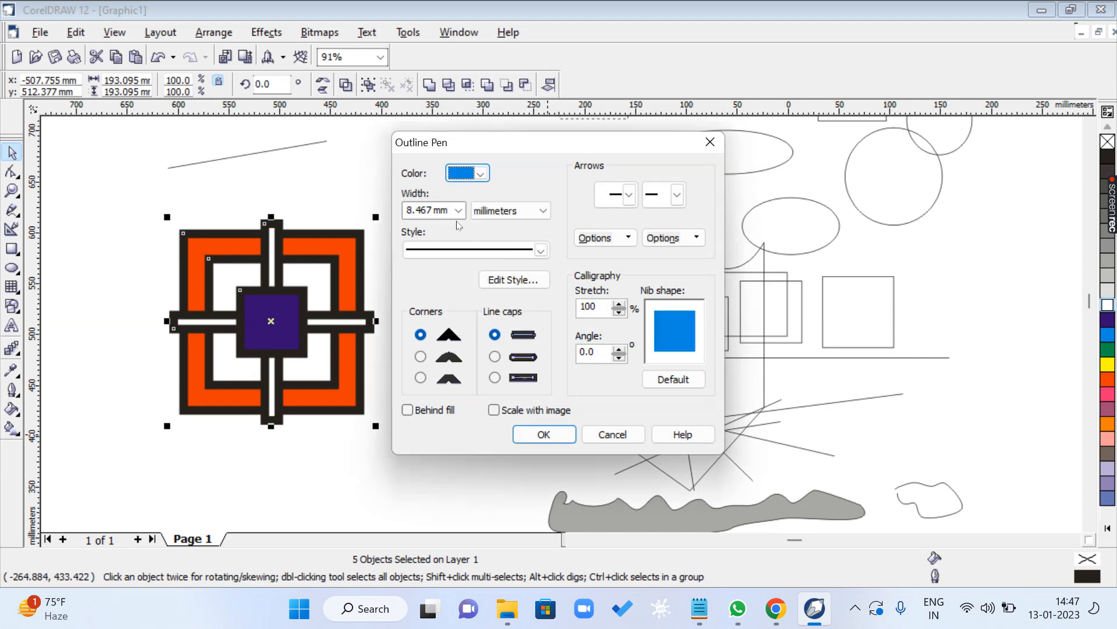
click(563, 436)
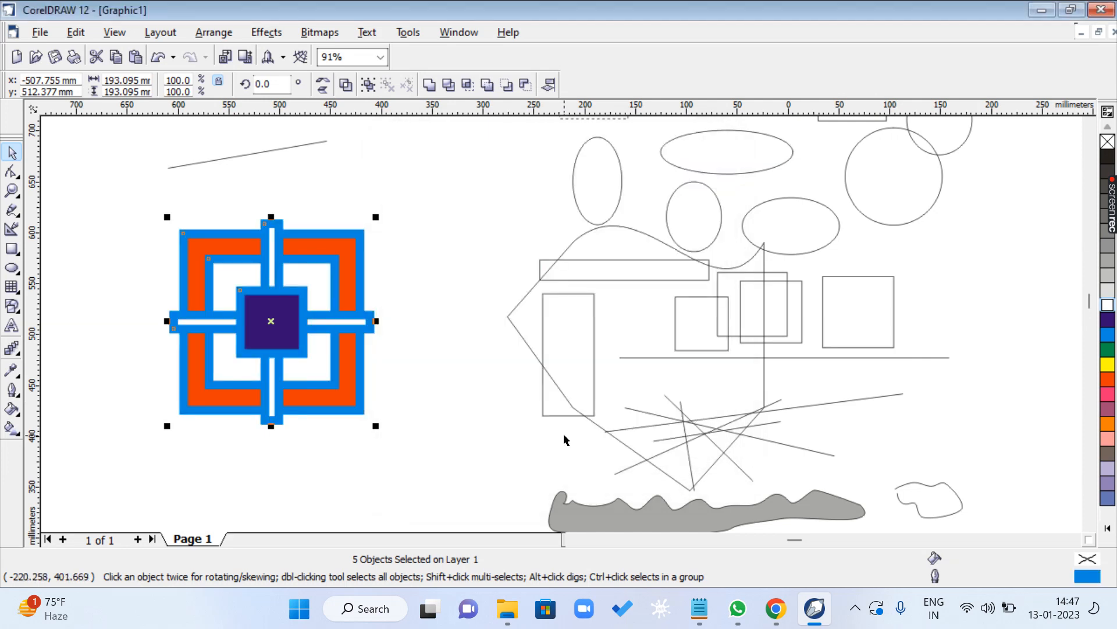
- Set the selected design's outlines to a width of 2.822 mm and the colour Green
key(F12)
click(460, 212)
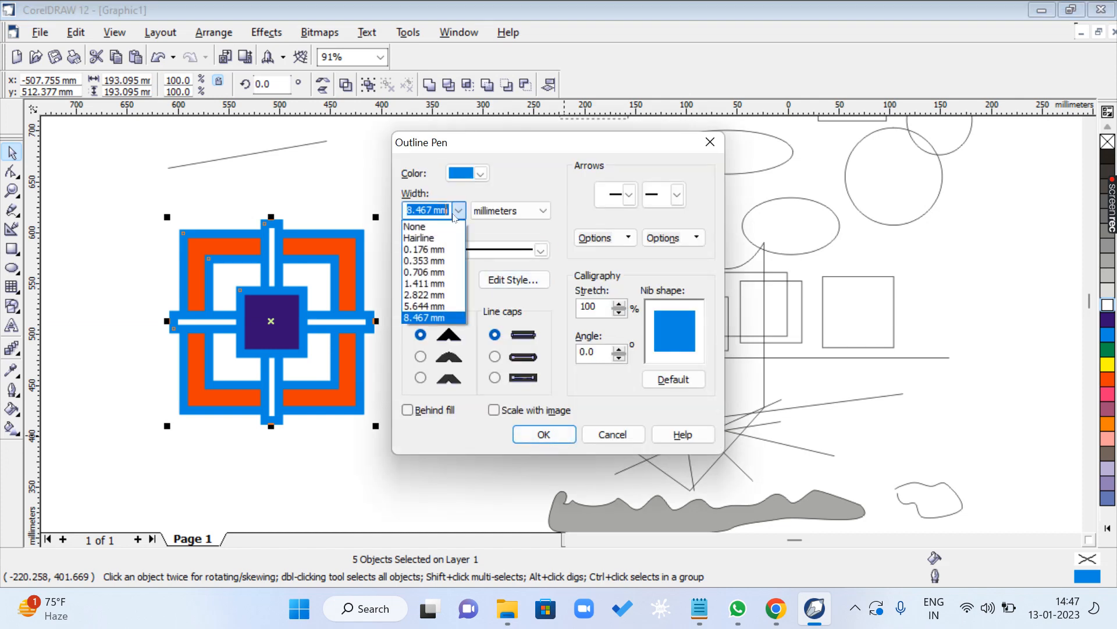
click(425, 295)
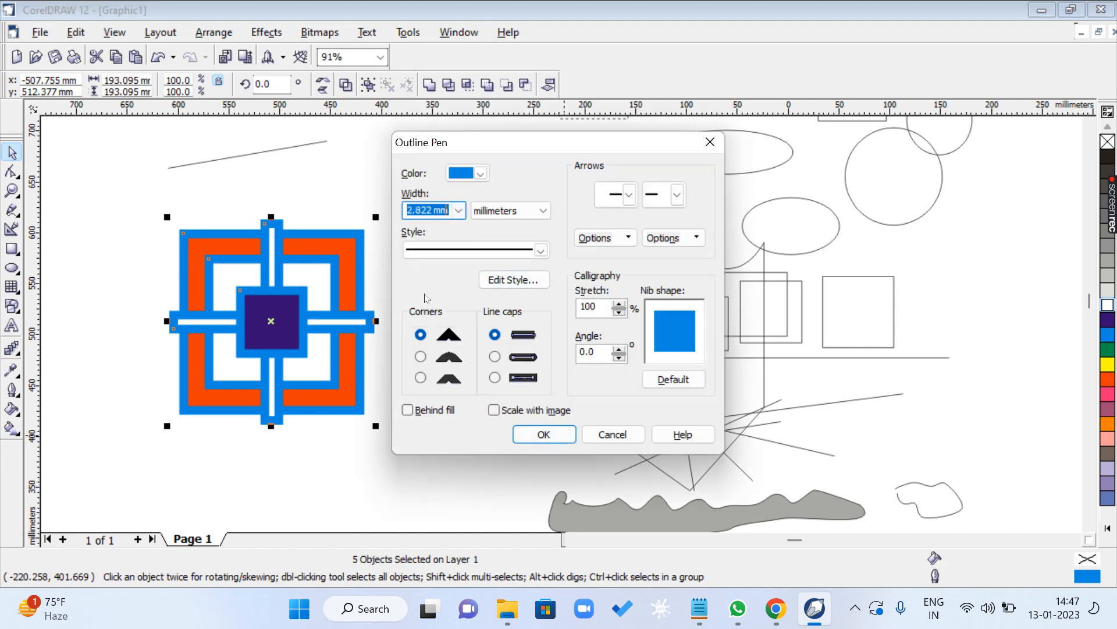
click(480, 173)
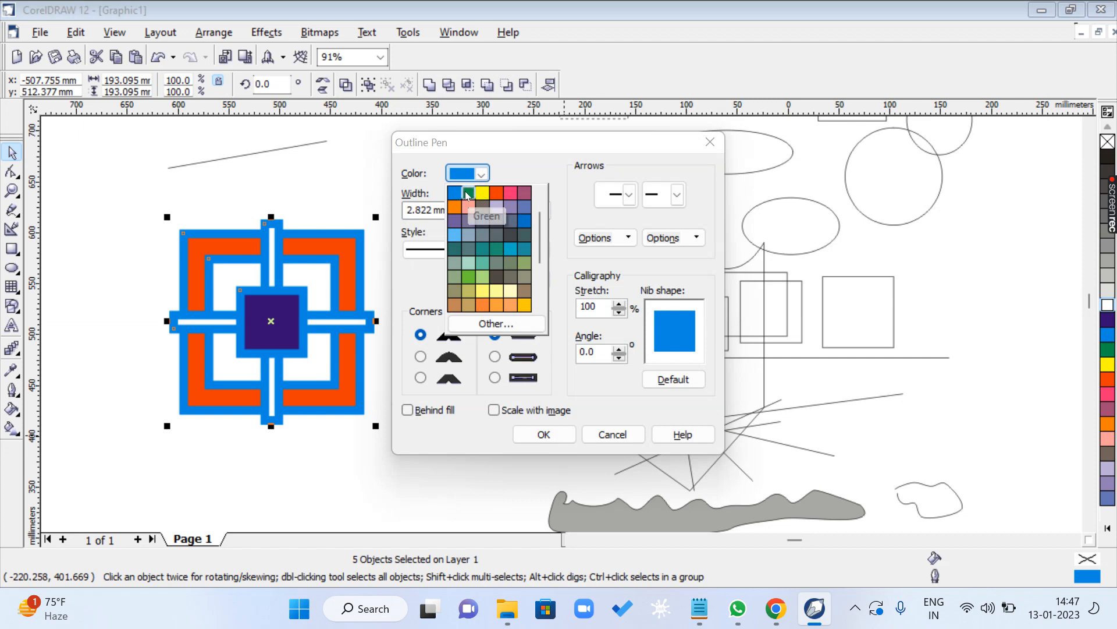
click(469, 192)
click(541, 432)
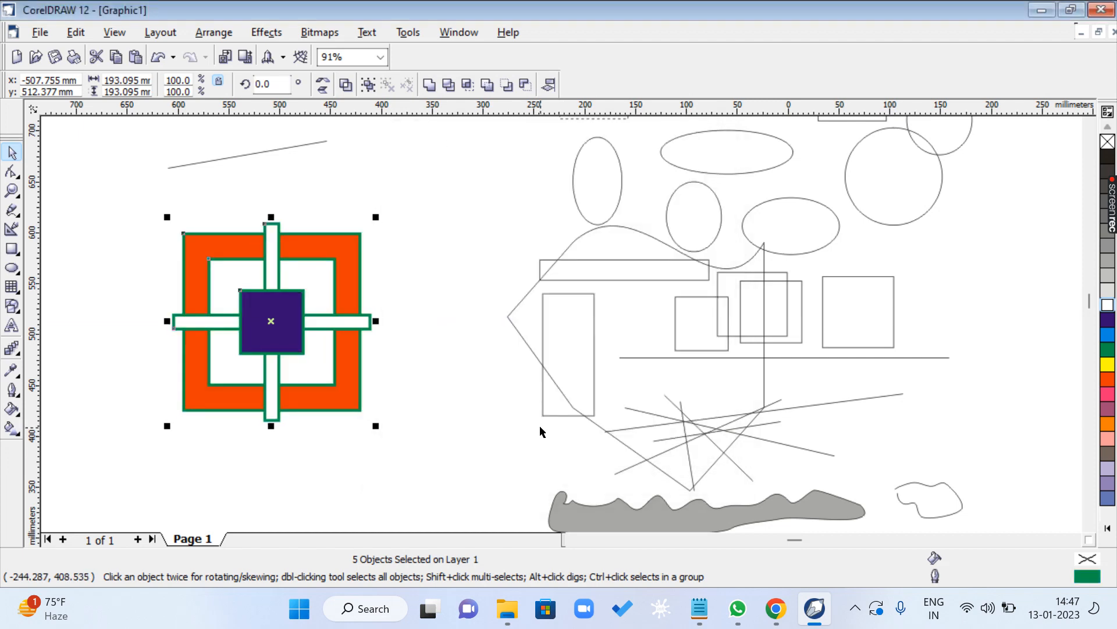
- Remove the outlines from the selected square-and-cross design by setting their width to None
key(F12)
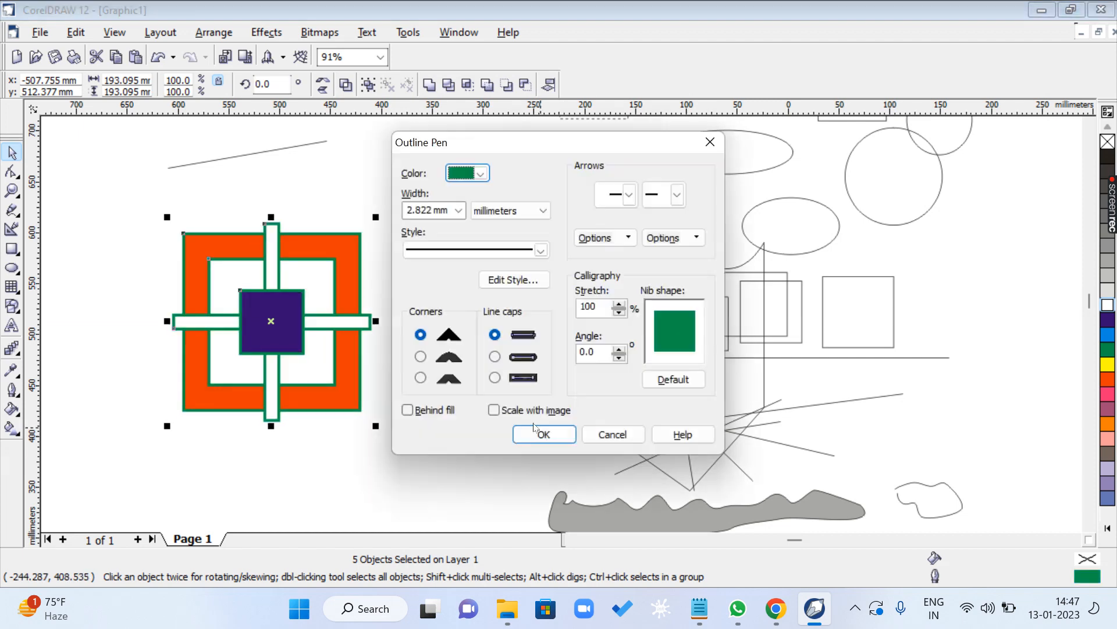
click(459, 210)
click(425, 229)
click(541, 434)
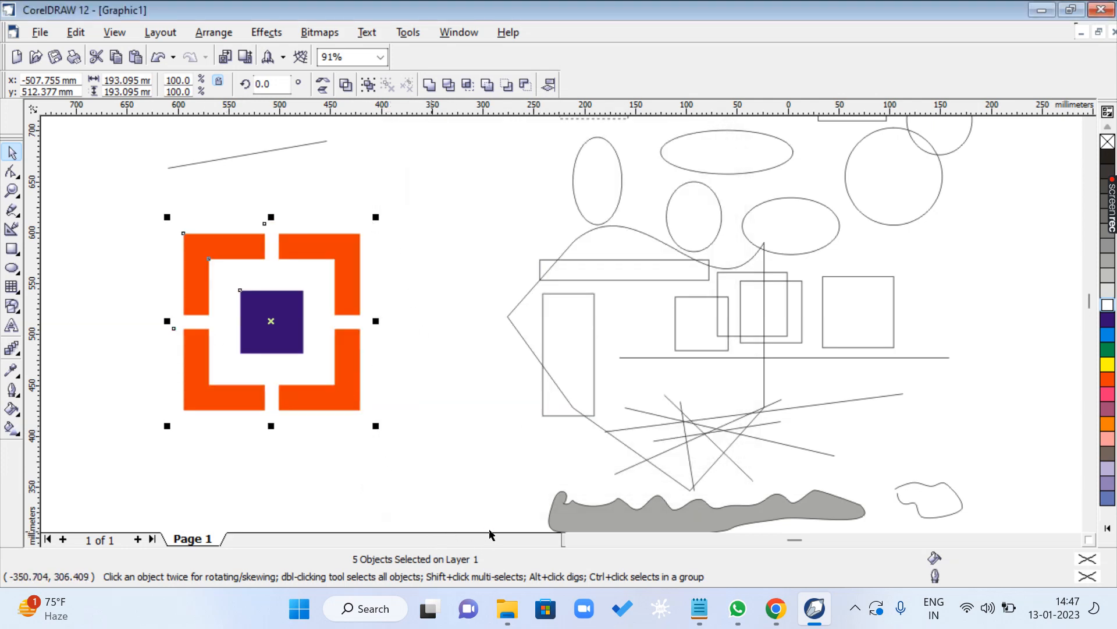
- Group the five objects of the design, move the group over the rectangles and ellipses beside it, and clear the selection
key(ctrl+g)
click(427, 382)
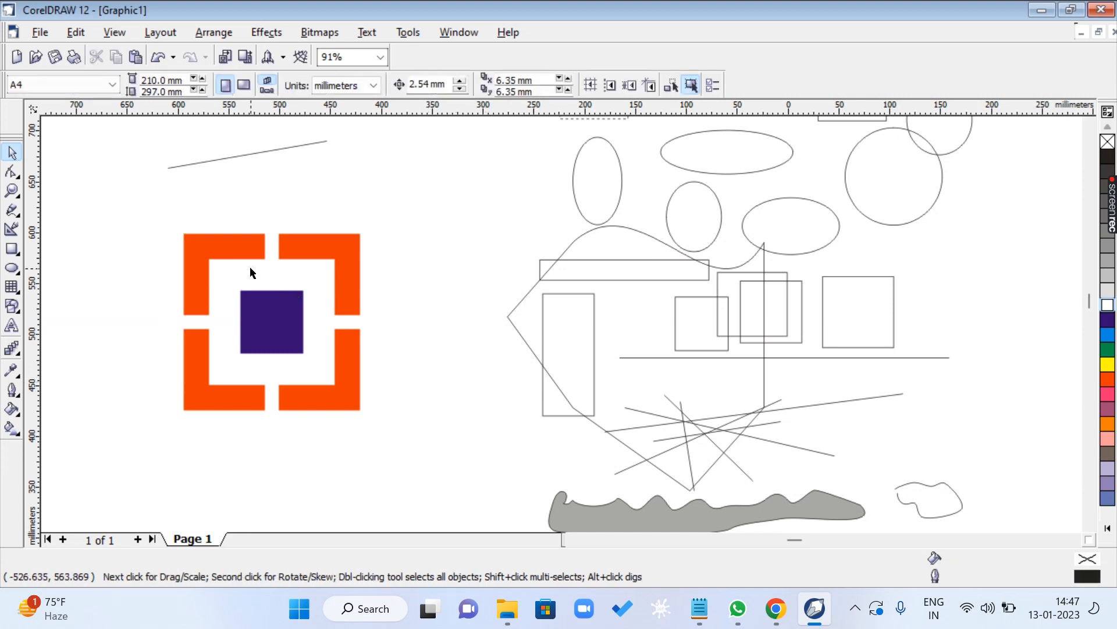
mouse_move(262, 291)
mouse_down()
mouse_move(593, 298)
mouse_move(736, 246)
mouse_up()
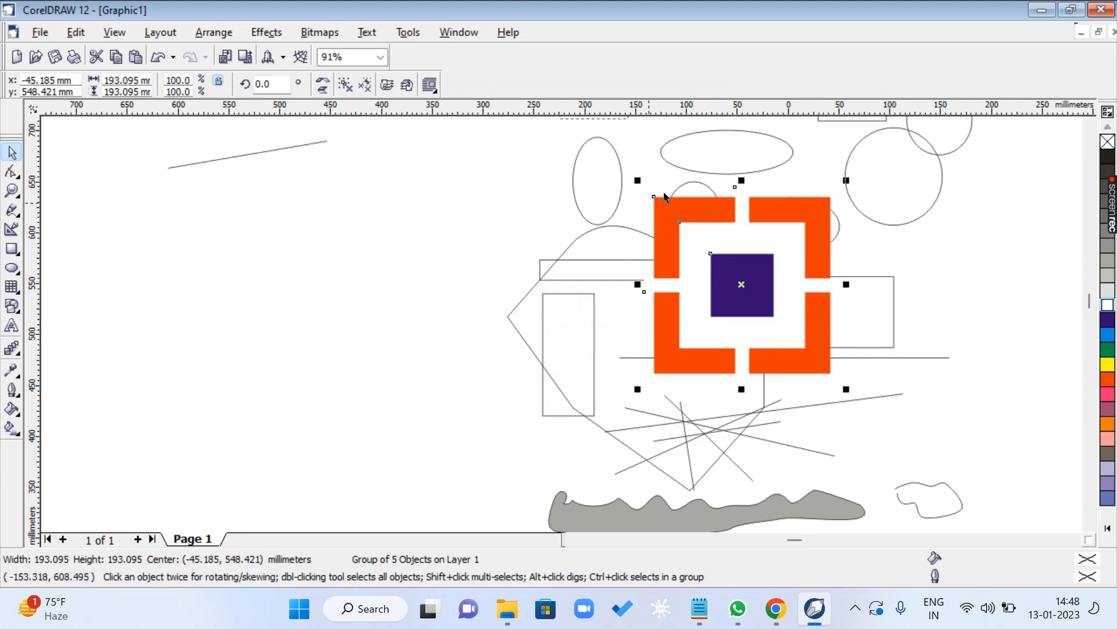
click(435, 268)
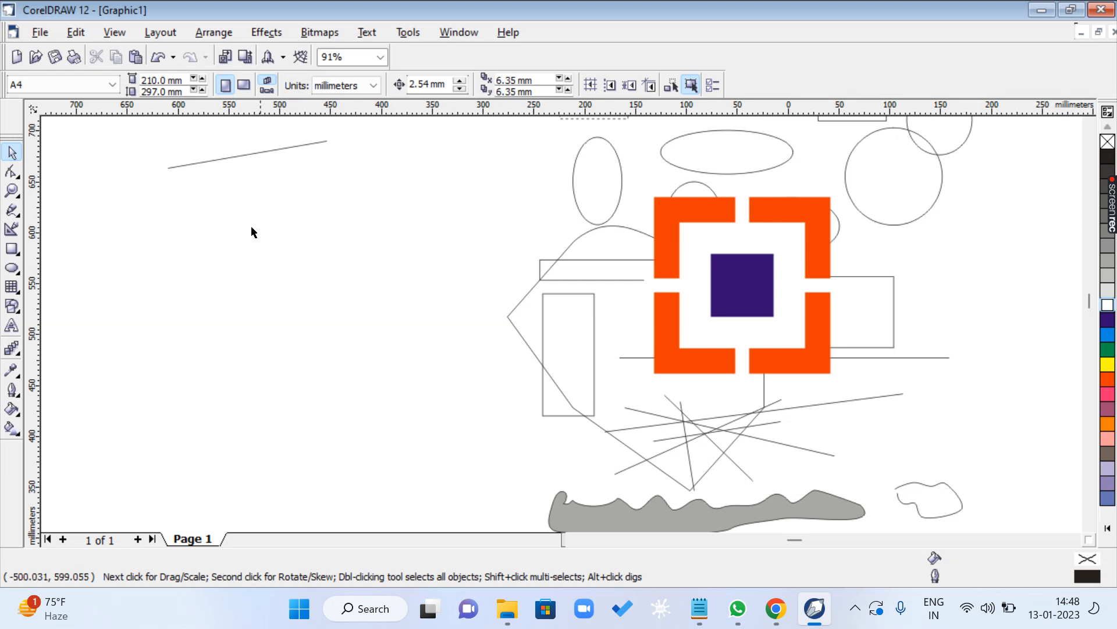
click(12, 250)
drag(145, 242, 318, 359)
click(12, 152)
key(Delete)
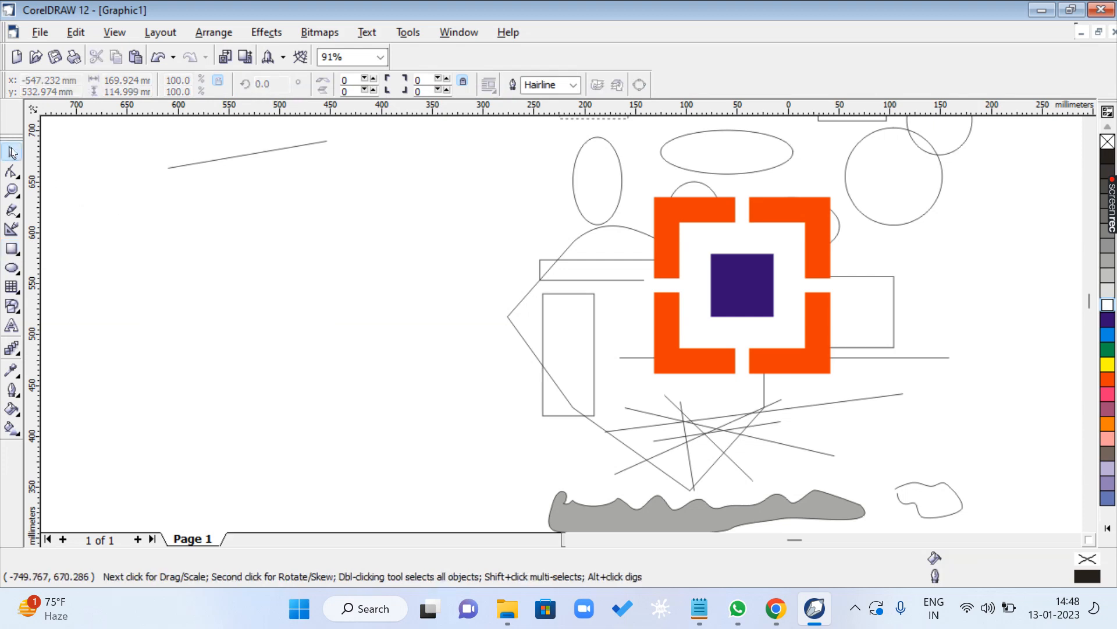
- Draw a straight horizontal line about 331 mm long with the Freehand tool in the empty area beside the shapes, then deselect it
click(12, 210)
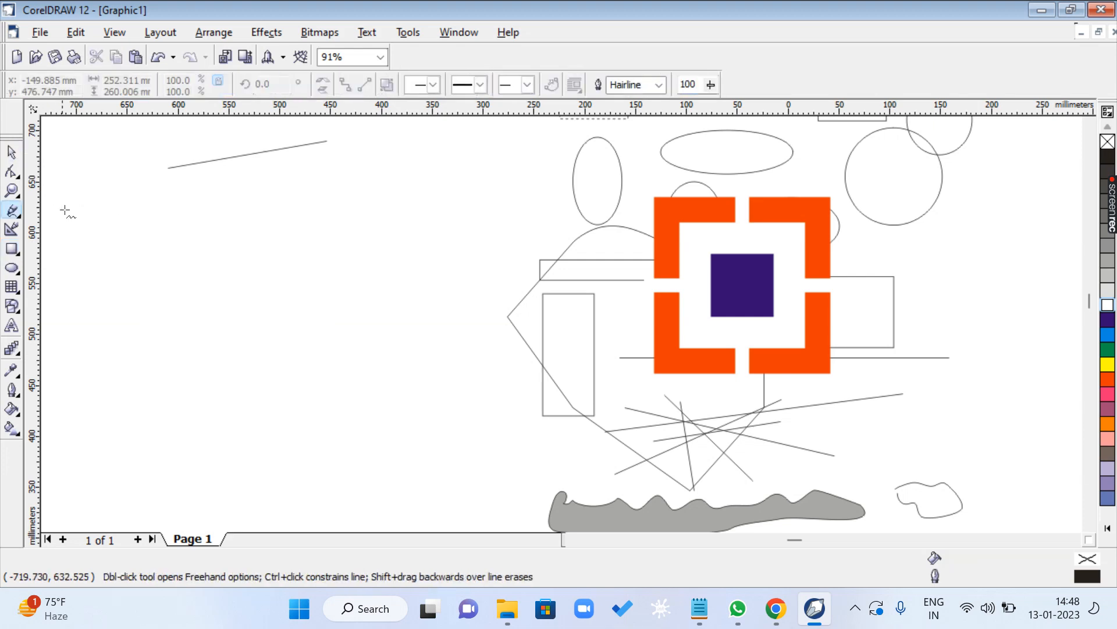
click(104, 257)
click(440, 257)
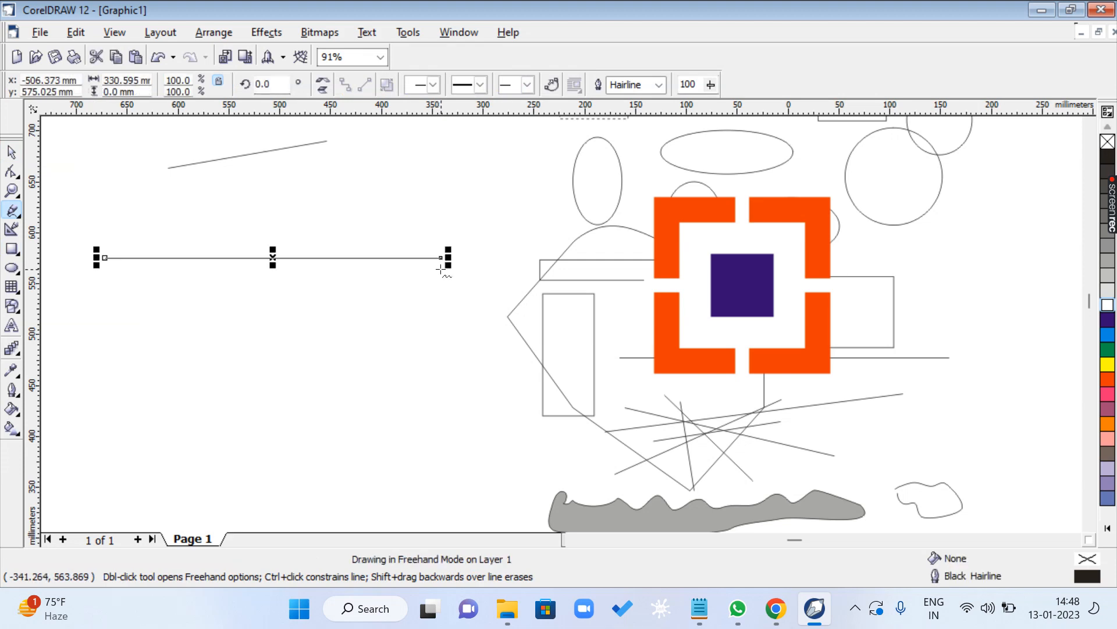
key(space)
click(415, 235)
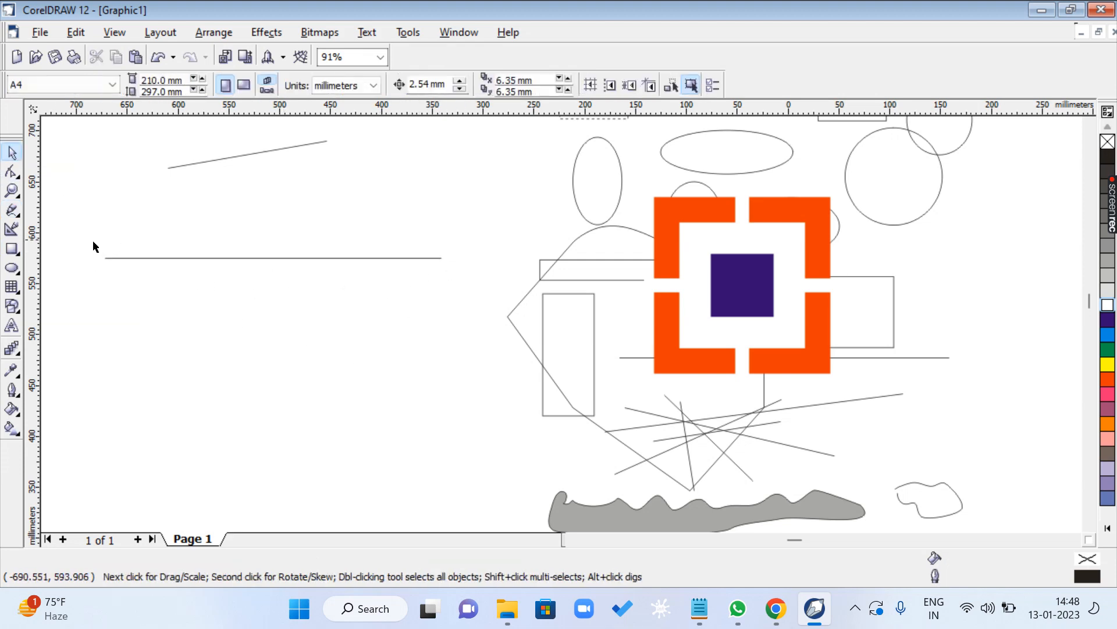
- Open the Outline Pen settings for the long horizontal line, browse the end arrowheads, and choose the solid double-barbed arrow
click(274, 257)
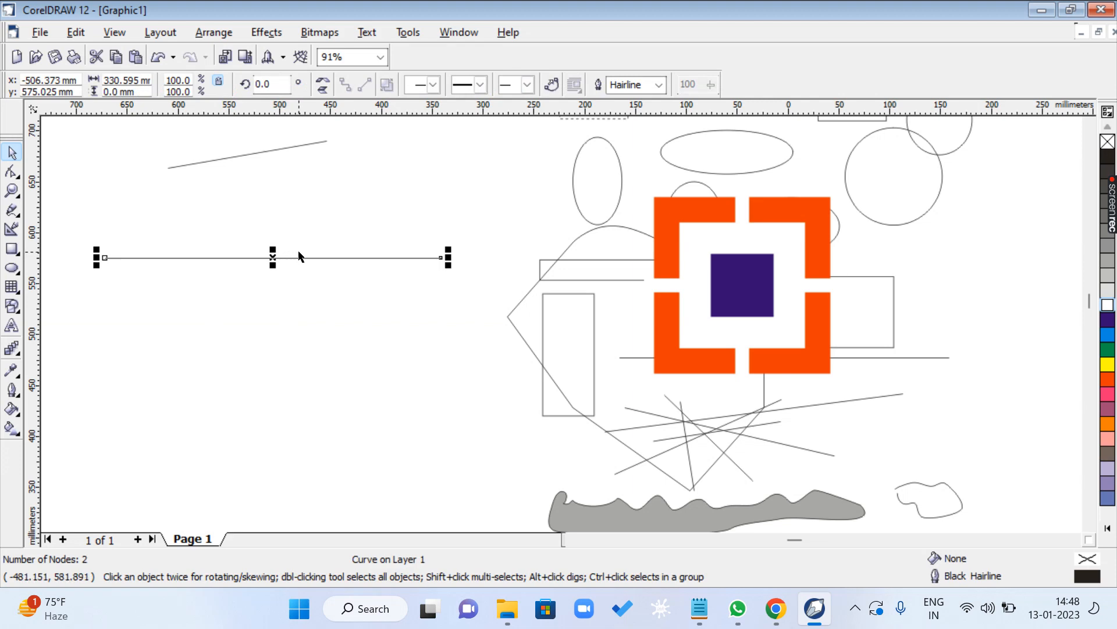
key(F12)
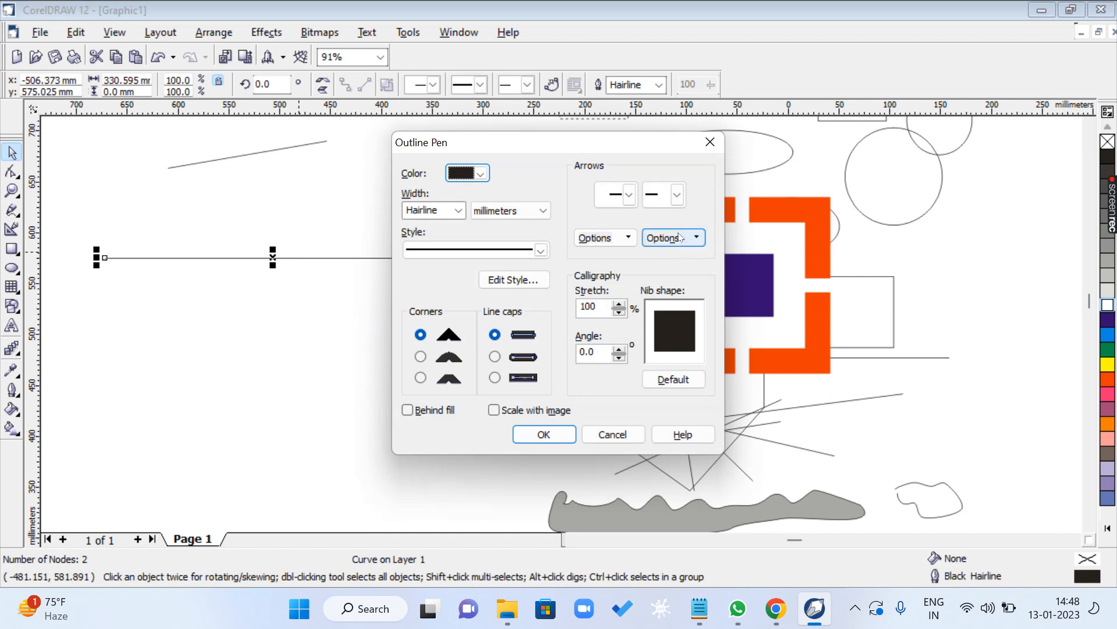
click(678, 196)
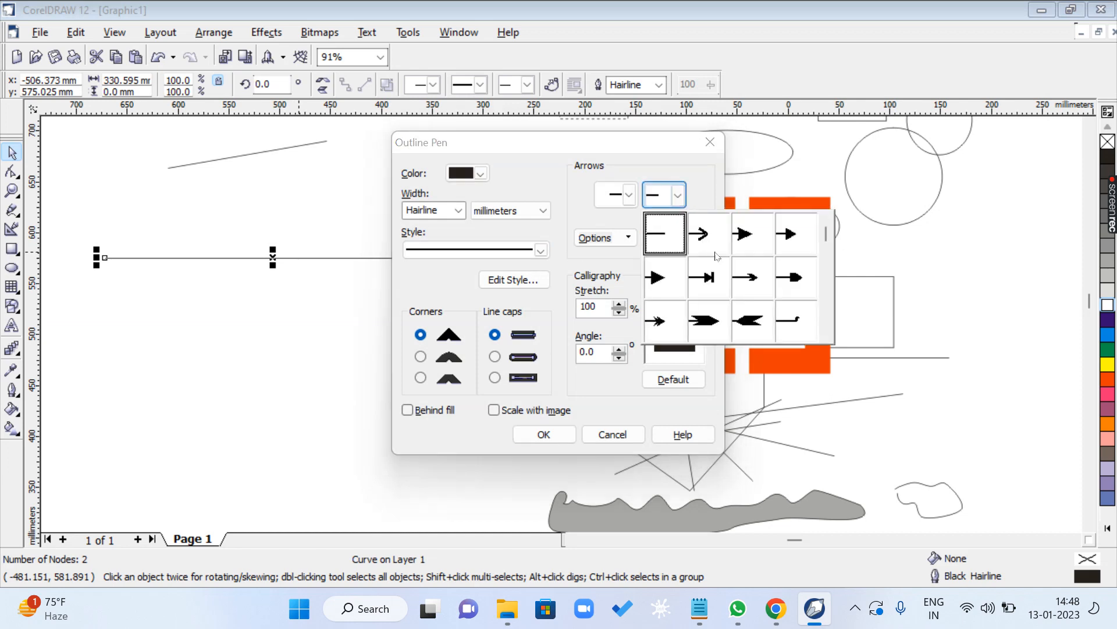
click(827, 334)
click(826, 334)
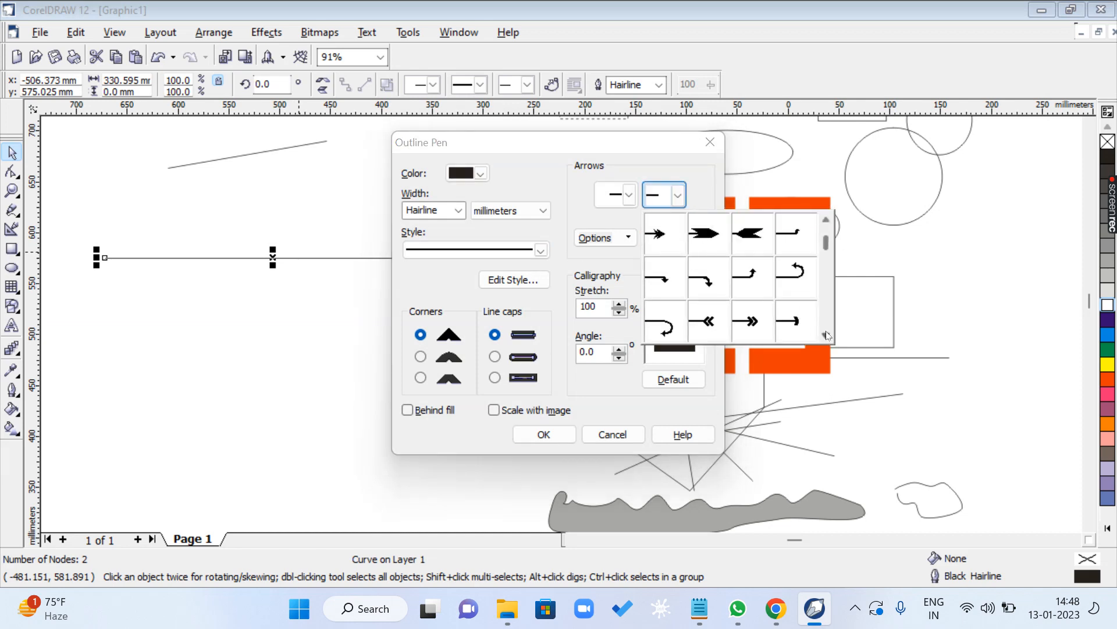
click(826, 335)
click(827, 335)
click(826, 335)
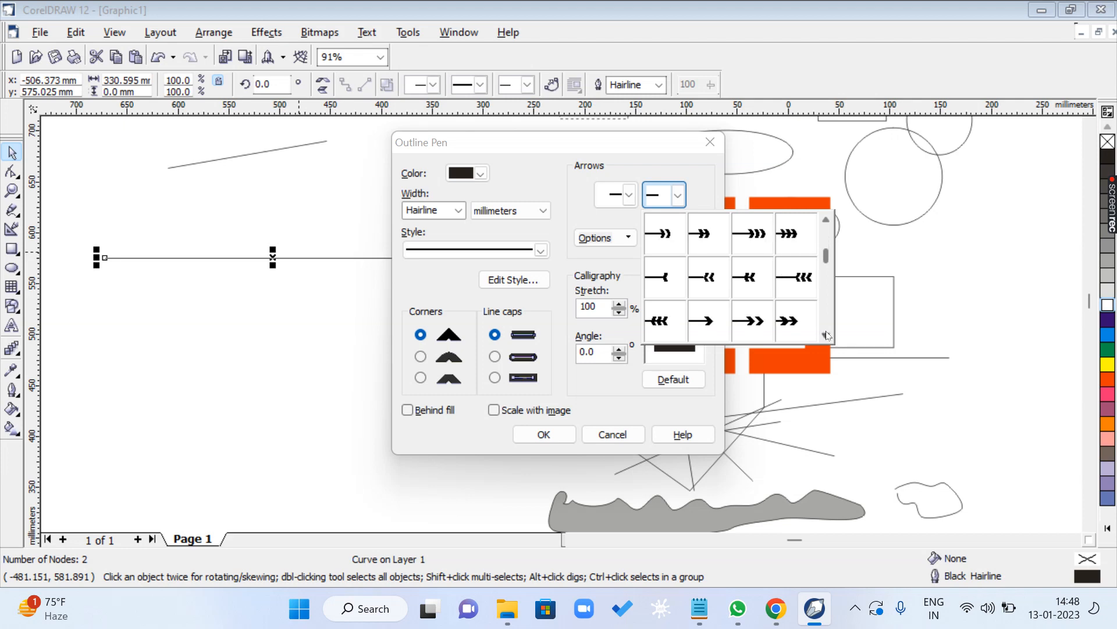
click(826, 335)
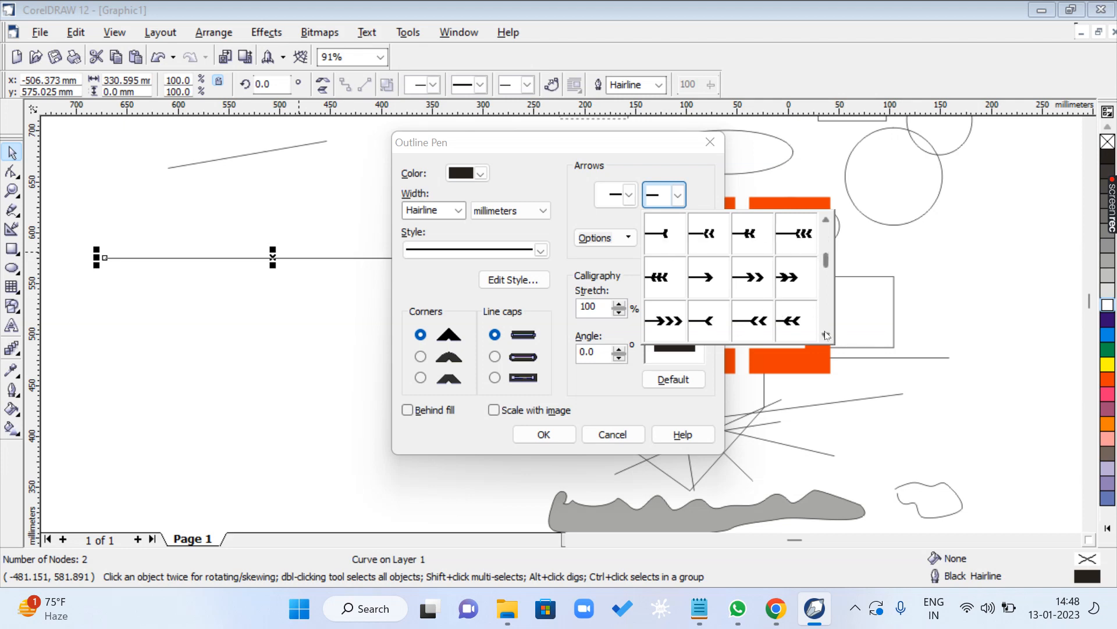
click(827, 335)
click(827, 335)
click(827, 334)
click(826, 335)
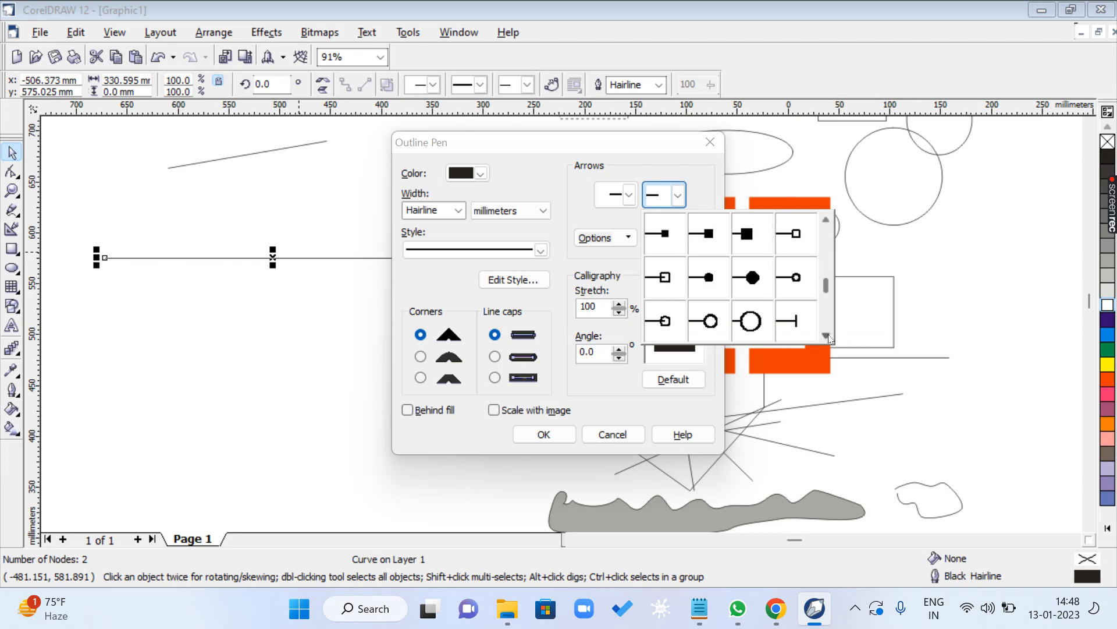
click(827, 335)
click(827, 335)
click(826, 335)
click(826, 336)
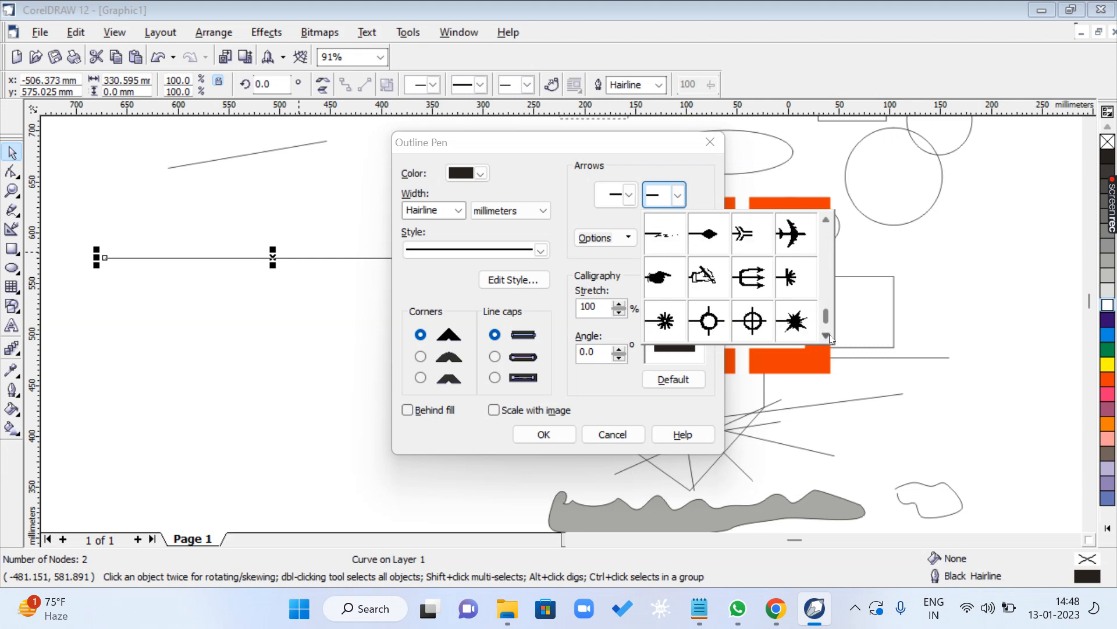
click(826, 336)
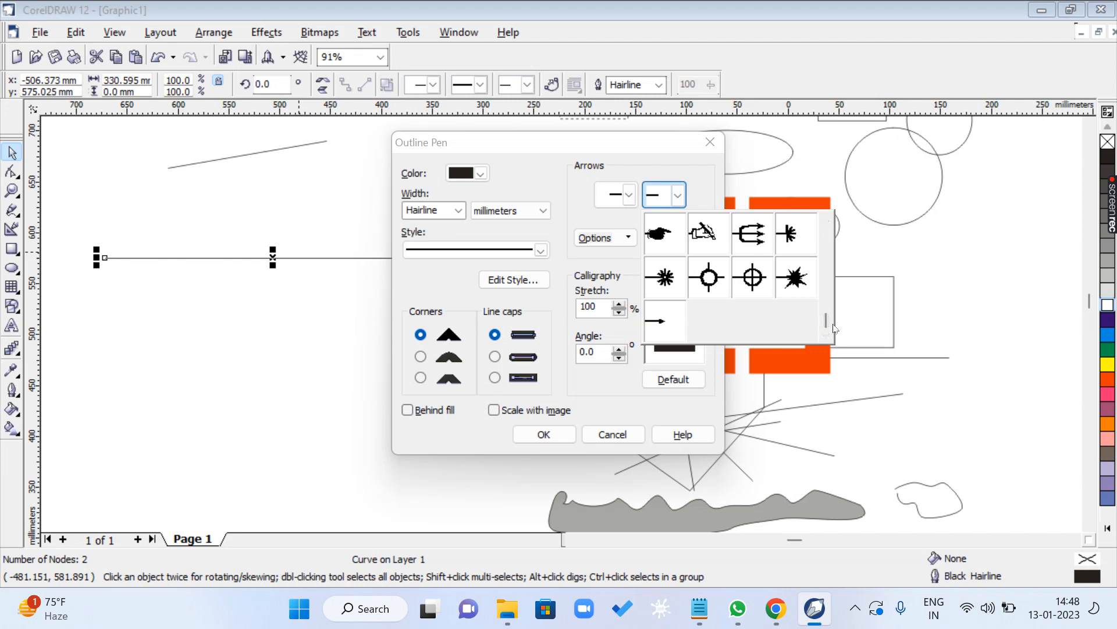
drag(826, 321, 823, 238)
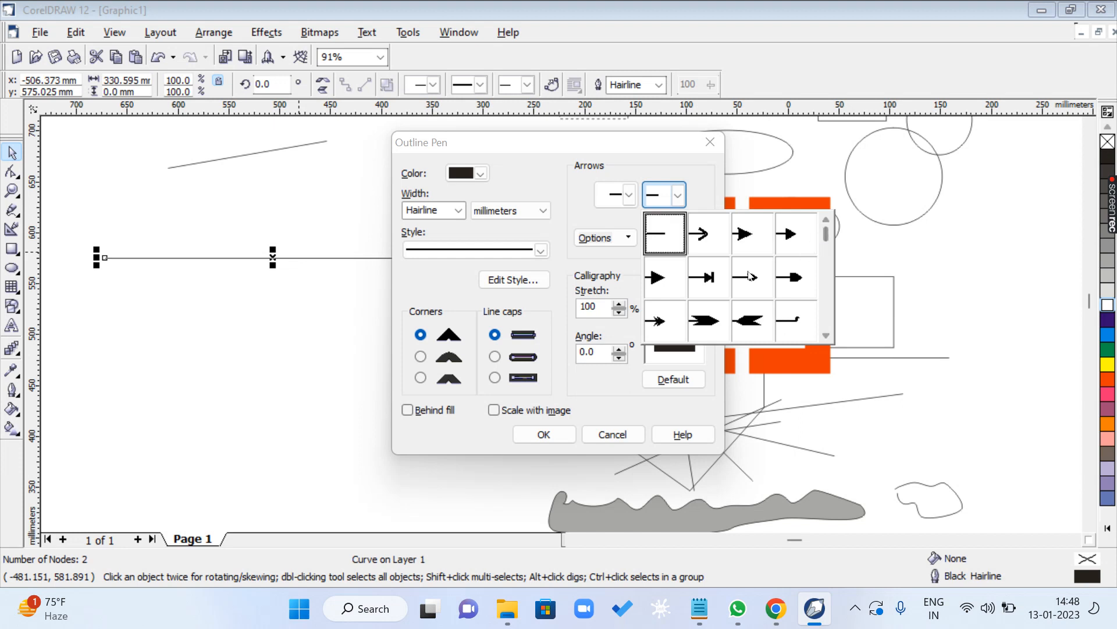
click(661, 322)
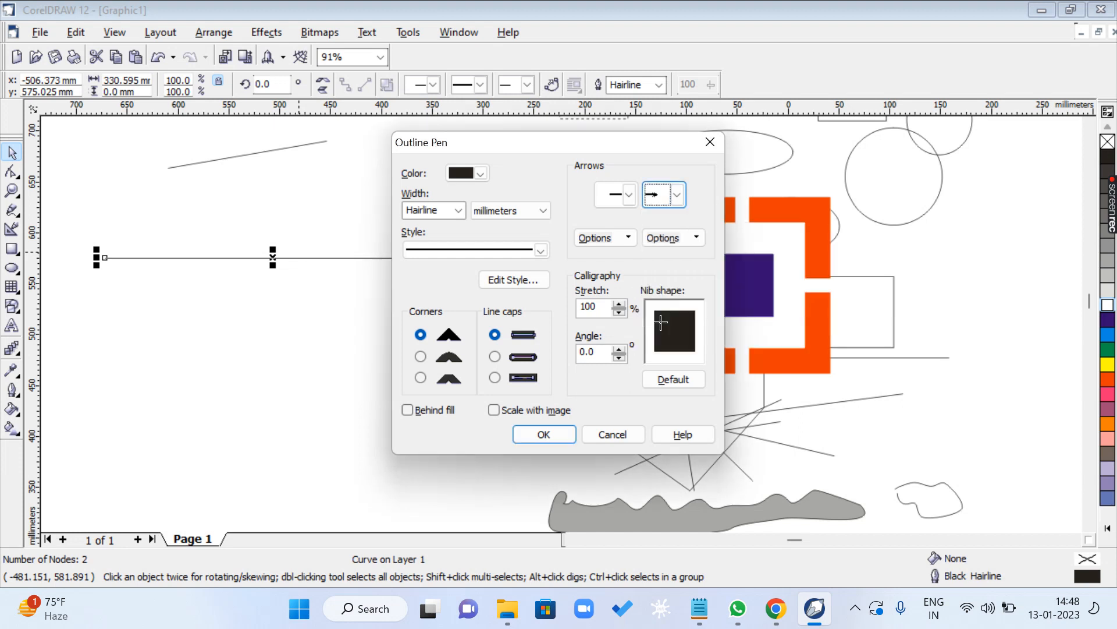
- Set the line's start arrowhead to the double-chevron tail shape, apply the outline settings, and deselect the line
click(618, 199)
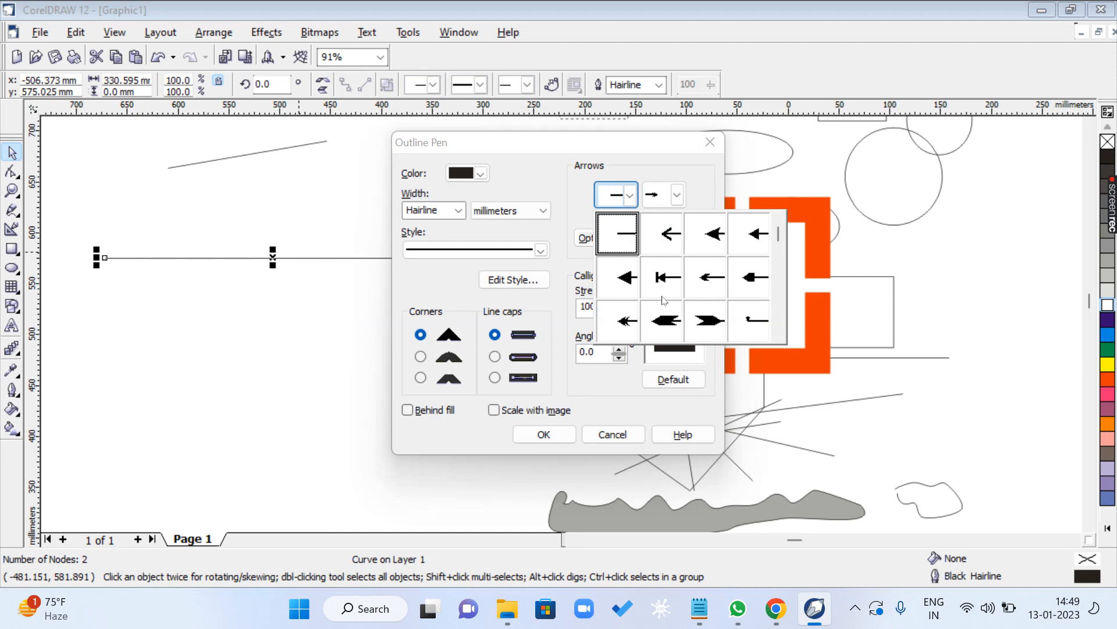
click(779, 336)
click(778, 336)
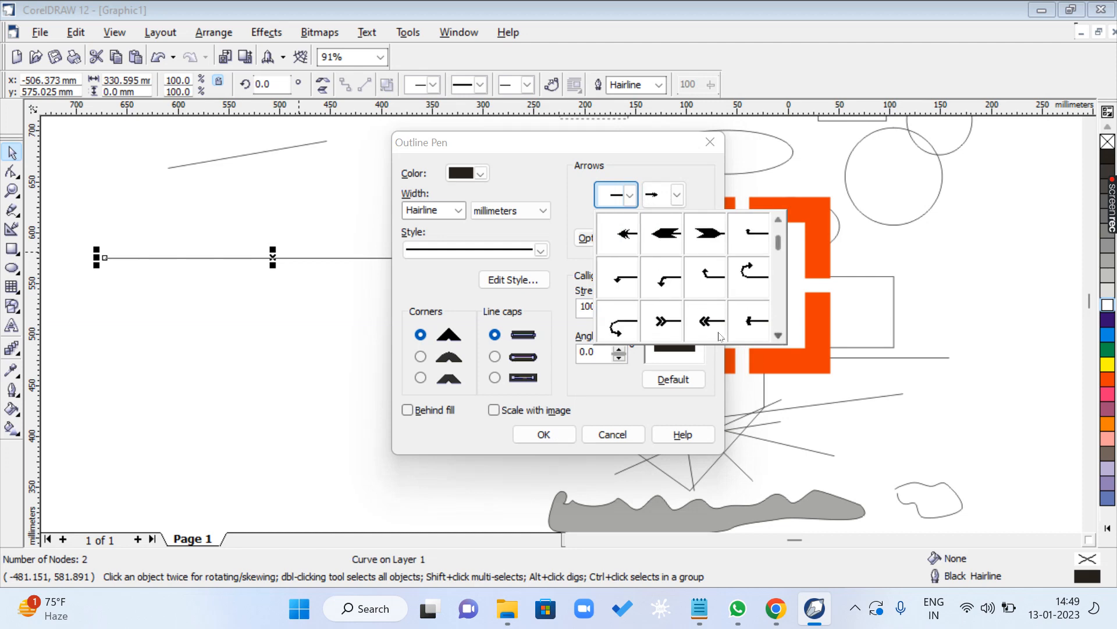
click(661, 322)
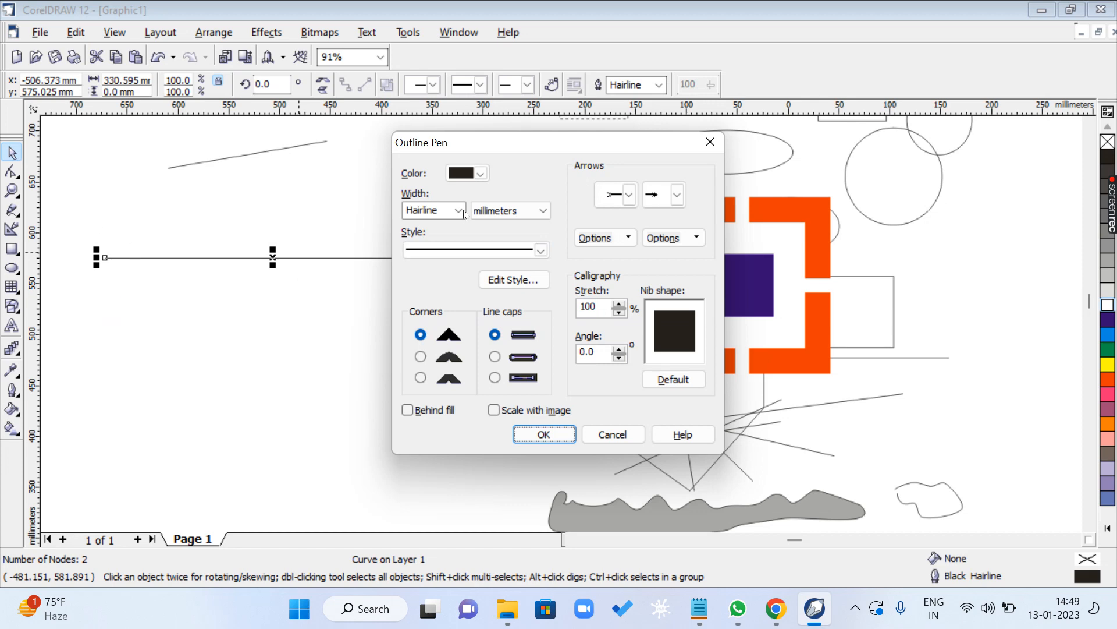
click(629, 194)
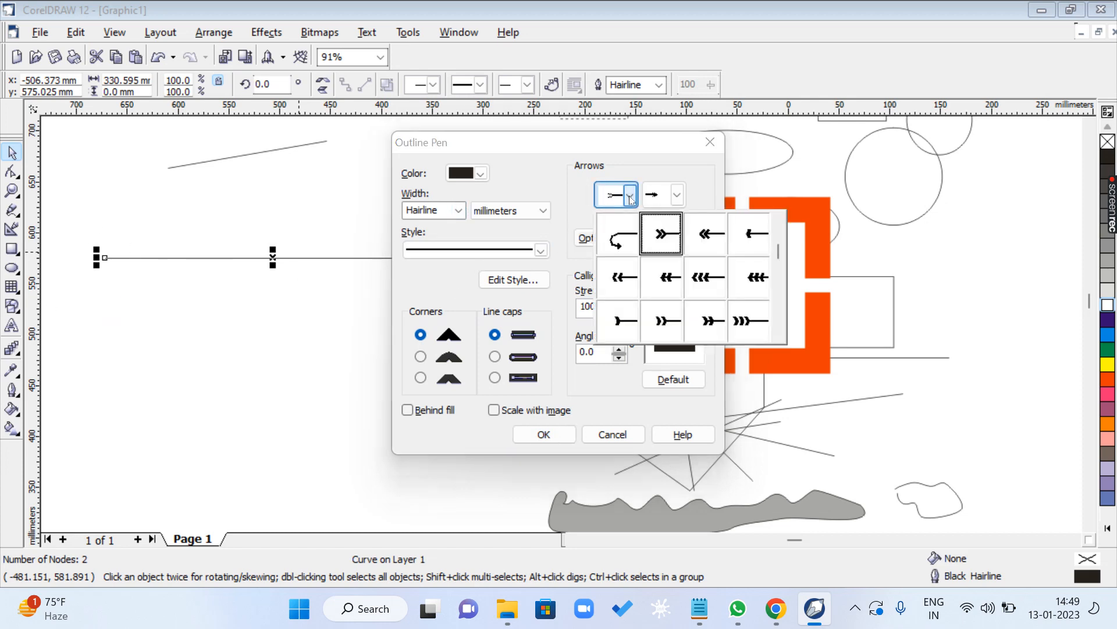
click(677, 199)
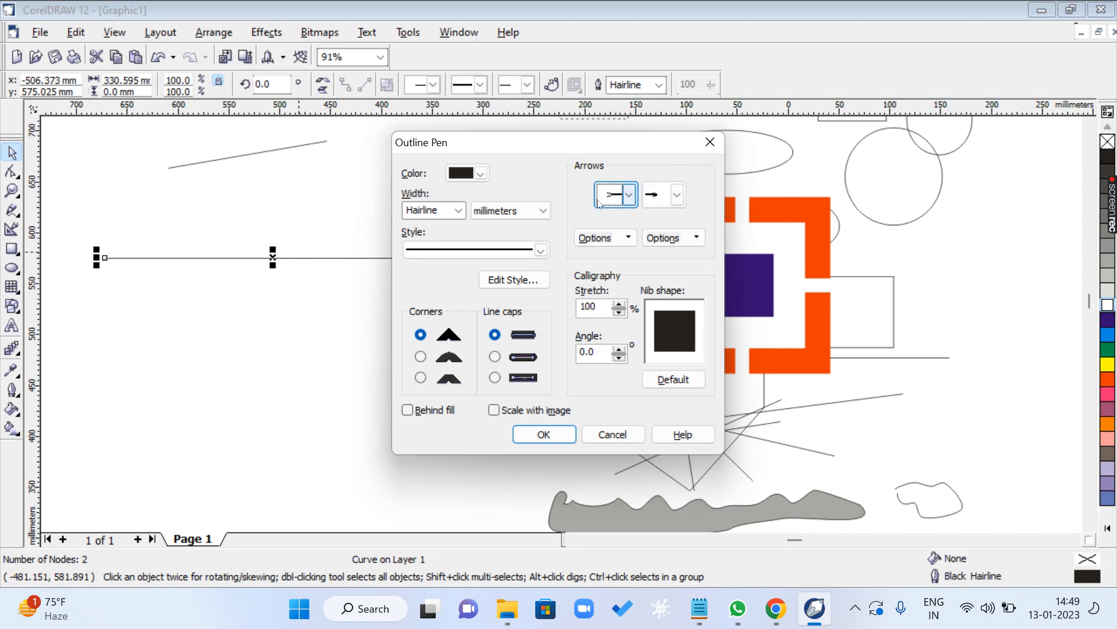
click(543, 433)
click(407, 404)
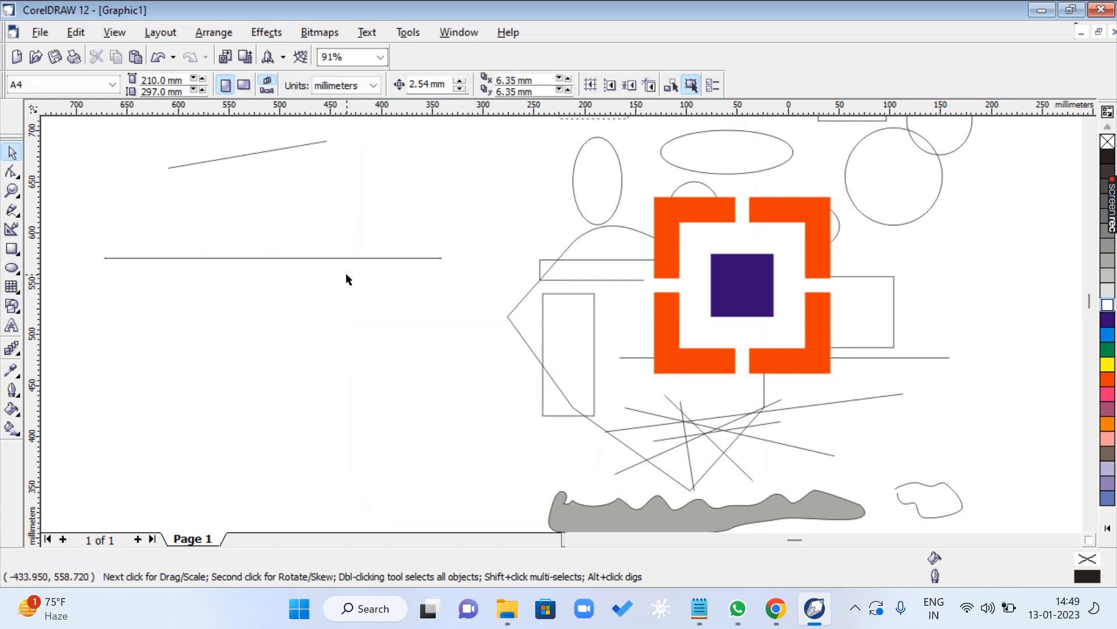
- Zoom in closely on the arrowhead at the line's right end to examine it, and zoom back out
key(F2)
drag(437, 247, 540, 321)
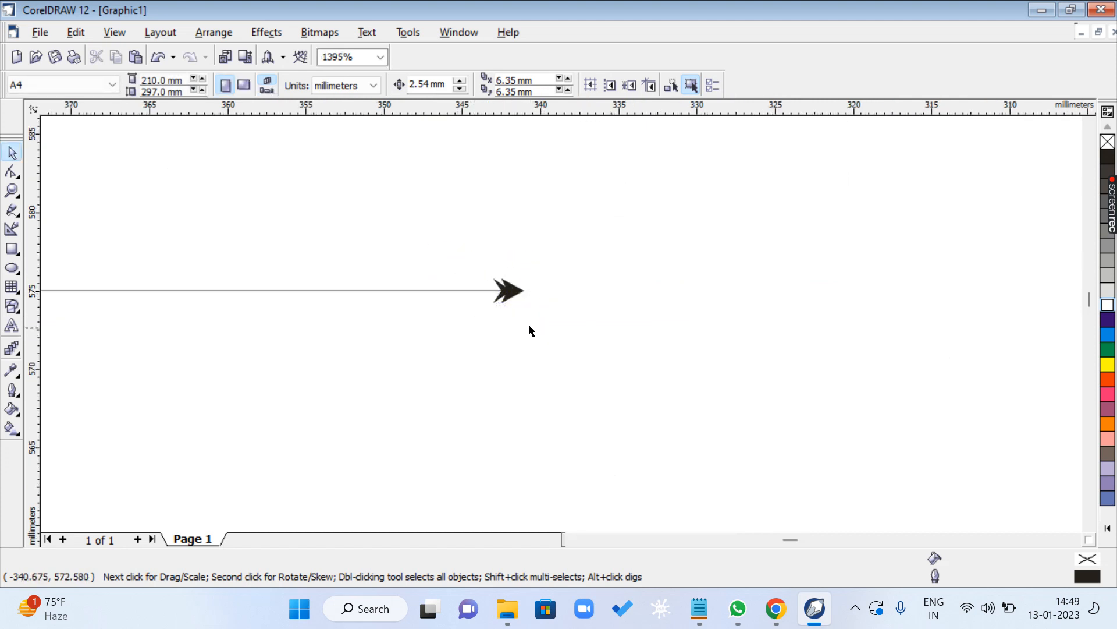
key(F2)
drag(484, 267, 539, 324)
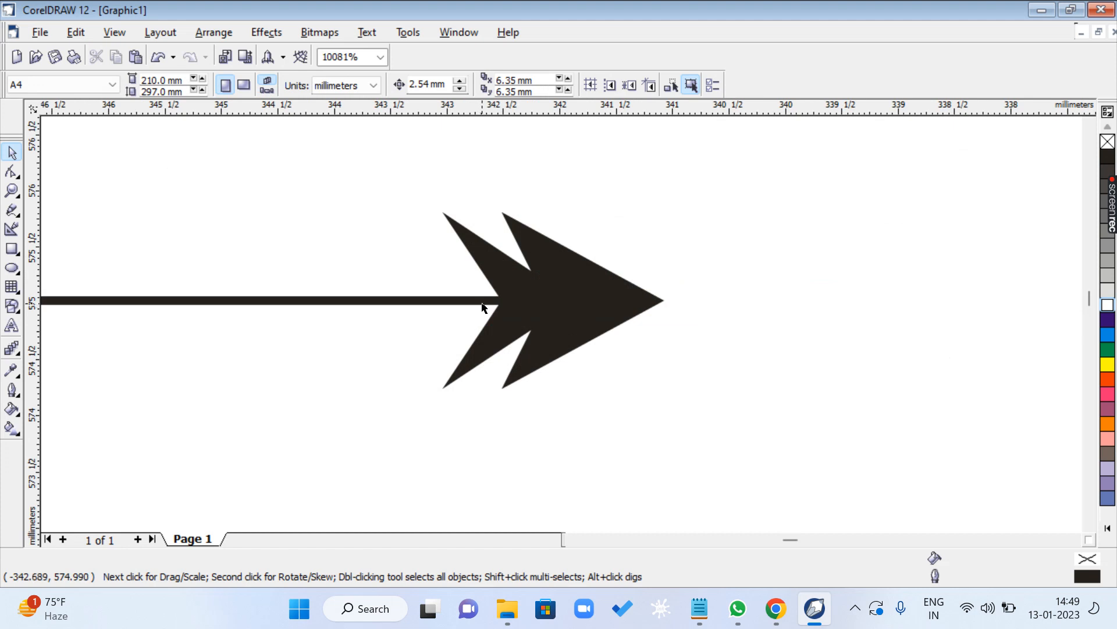
key(F3)
key(F3)
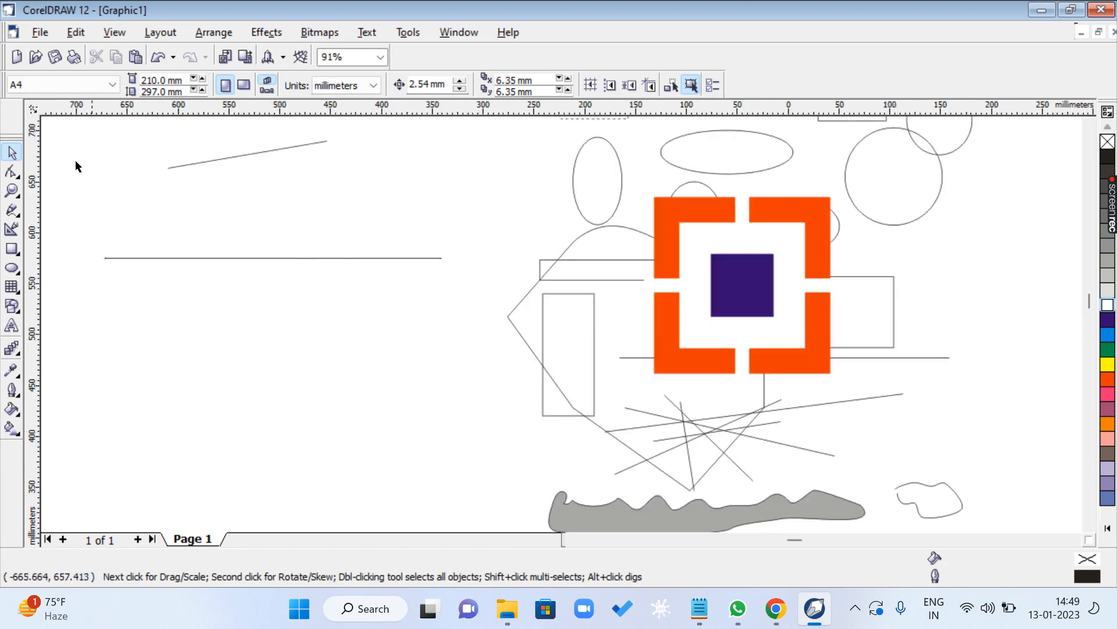
- Set the outline width of the horizontal arrow line to 5.644 mm
click(246, 259)
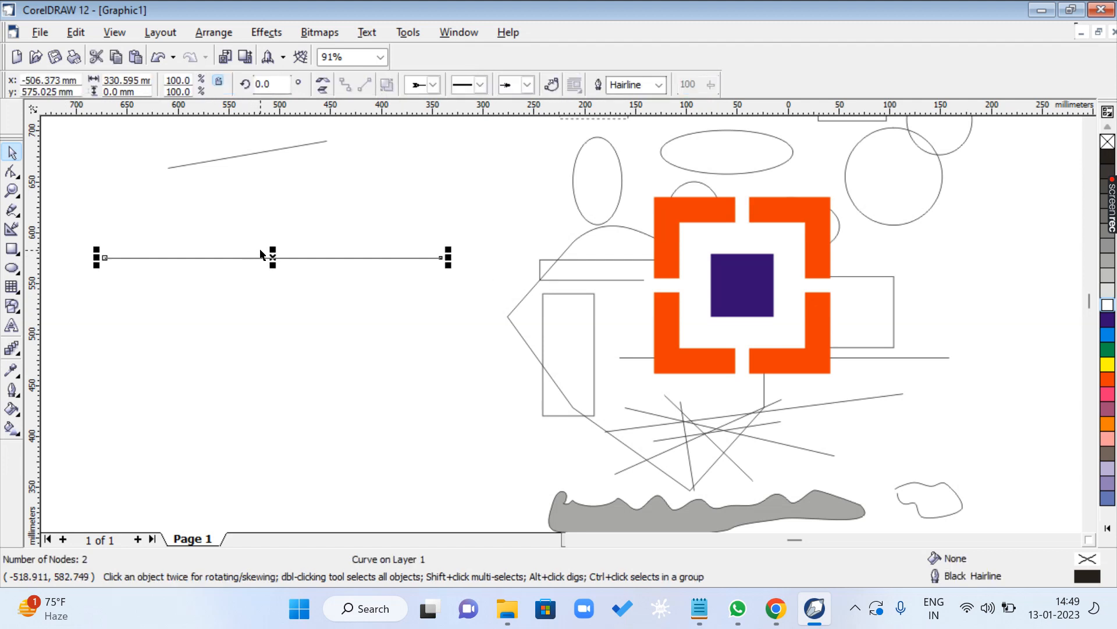
key(F12)
click(459, 211)
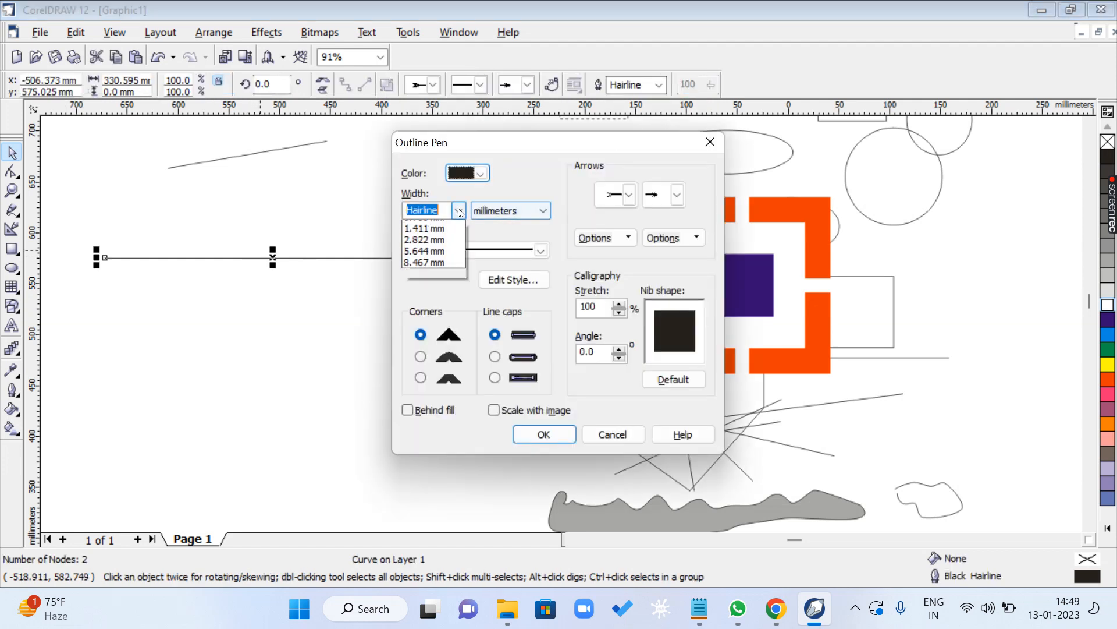
click(440, 307)
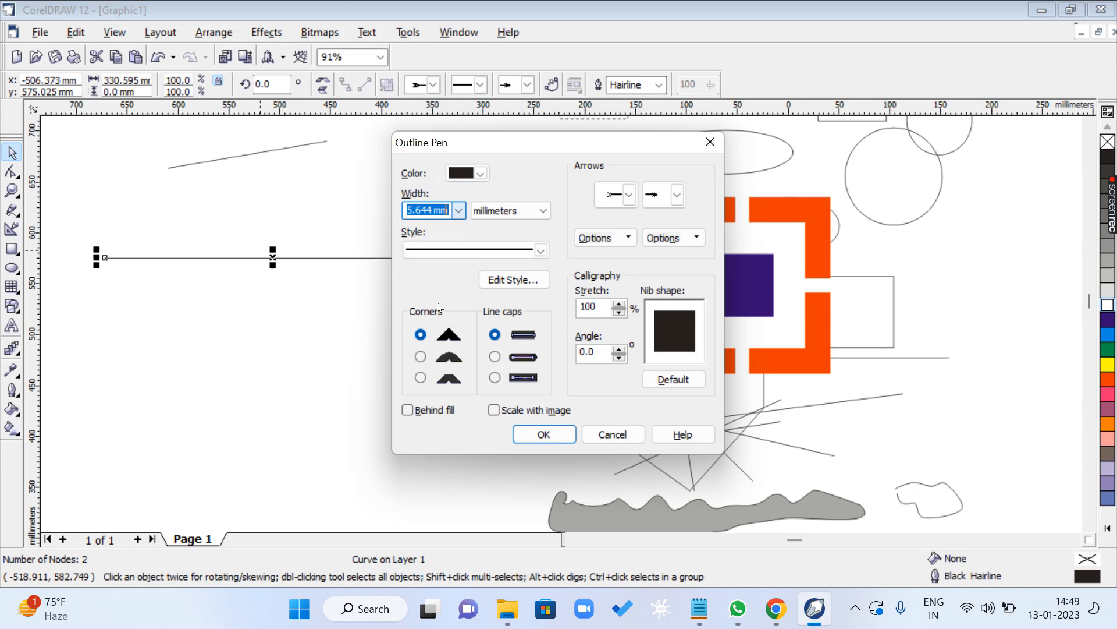
click(543, 436)
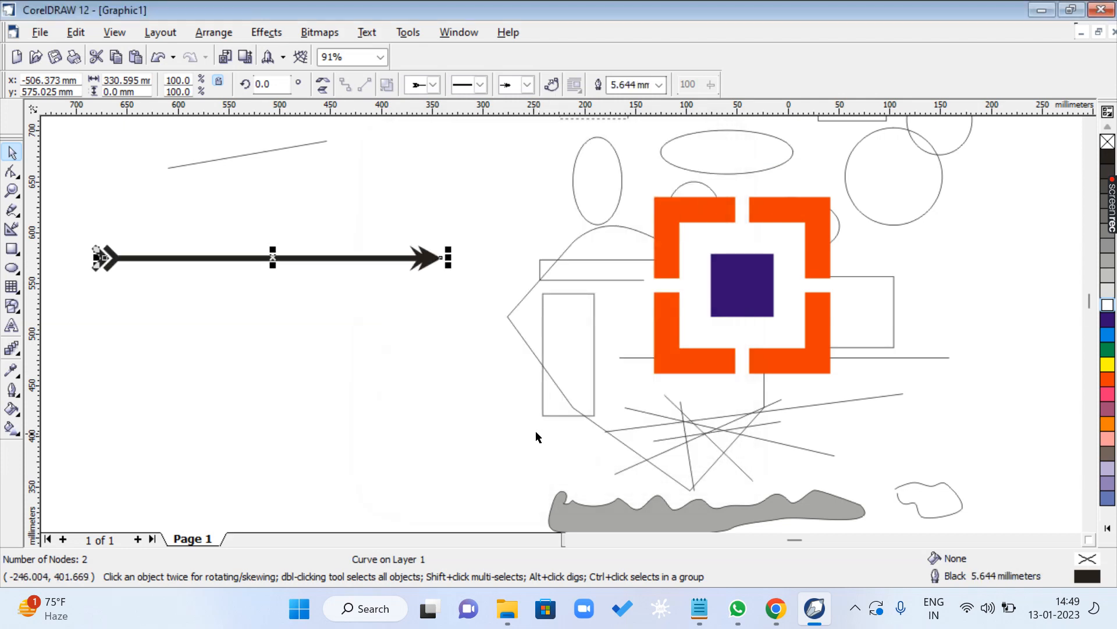
- Change the outline colour of the selected arrow line to Red
key(F12)
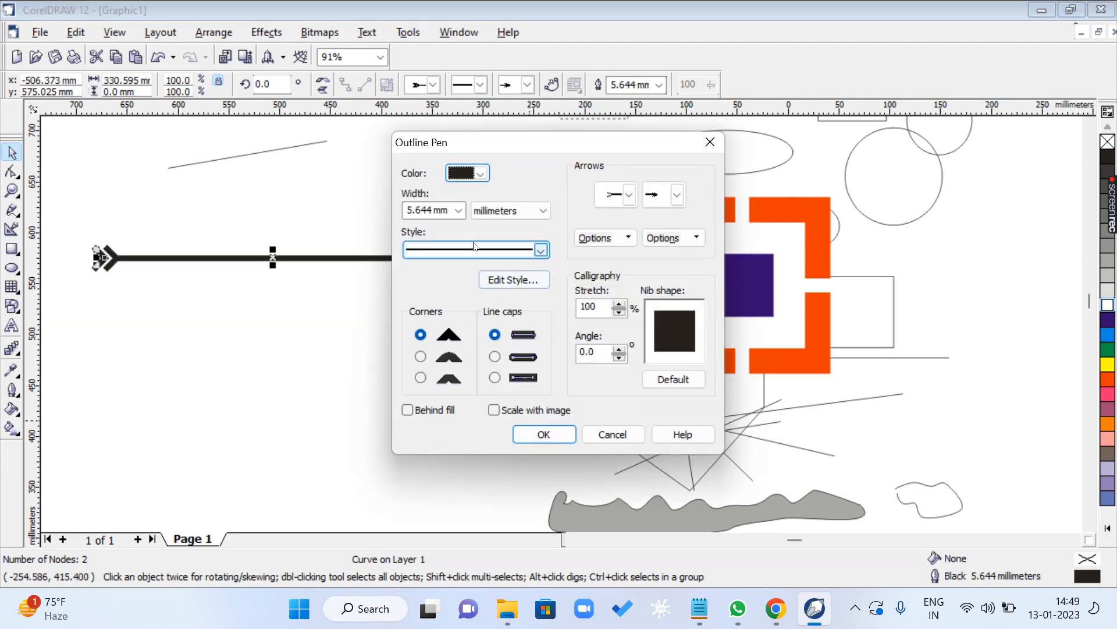
click(481, 174)
click(497, 221)
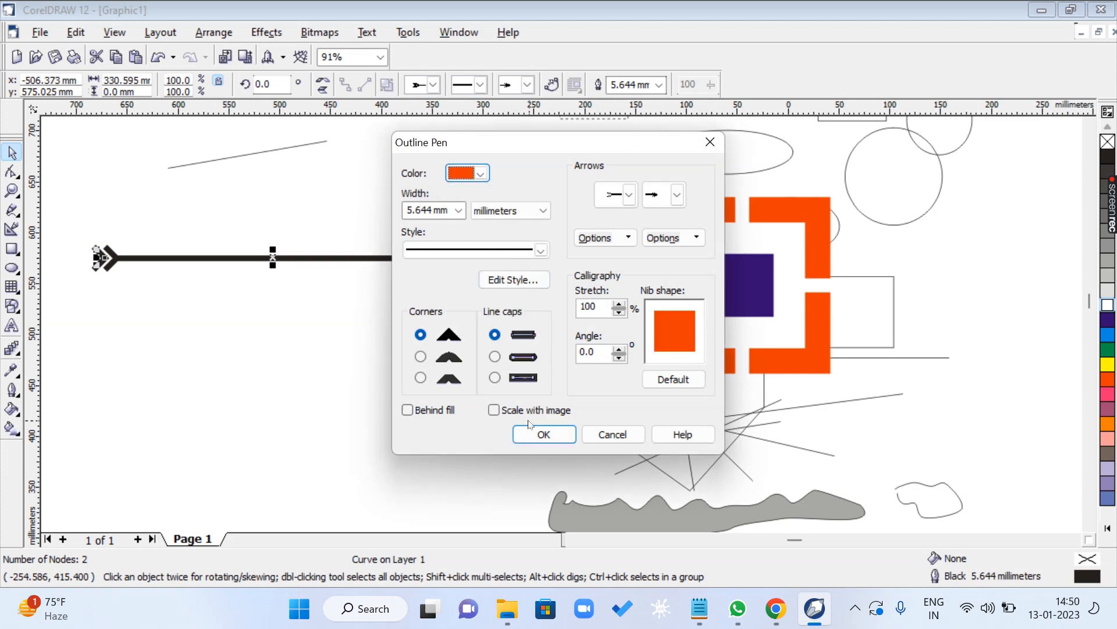
click(543, 435)
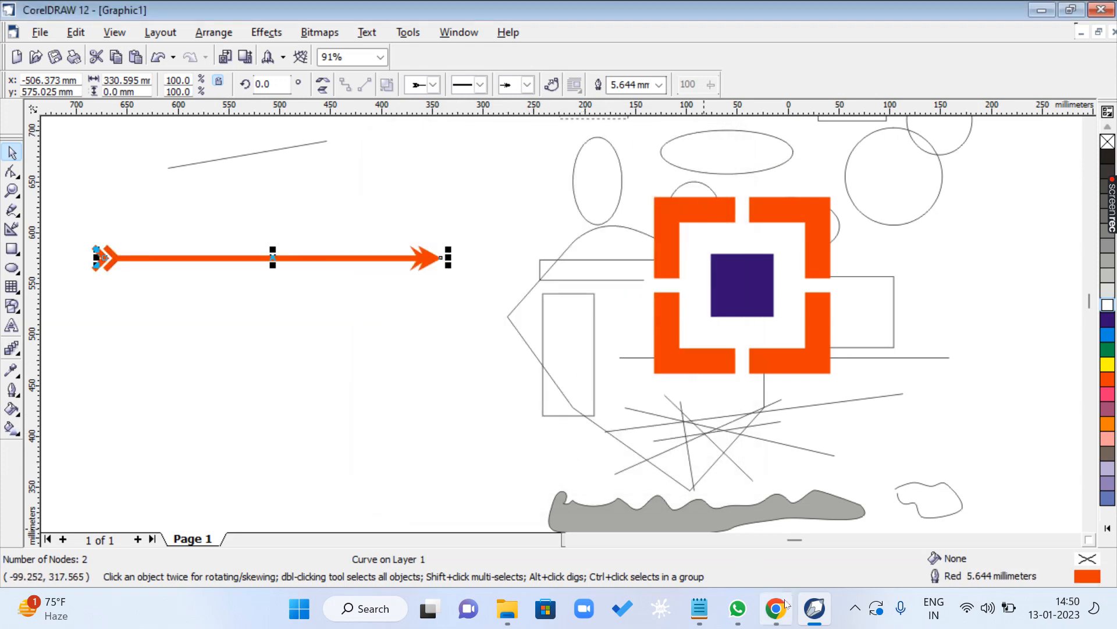
- Switch to the CLASS 1.txt shortcut list in Notepad and highlight the PICK TOOL : SPACEBAR line
mouse_move(699, 608)
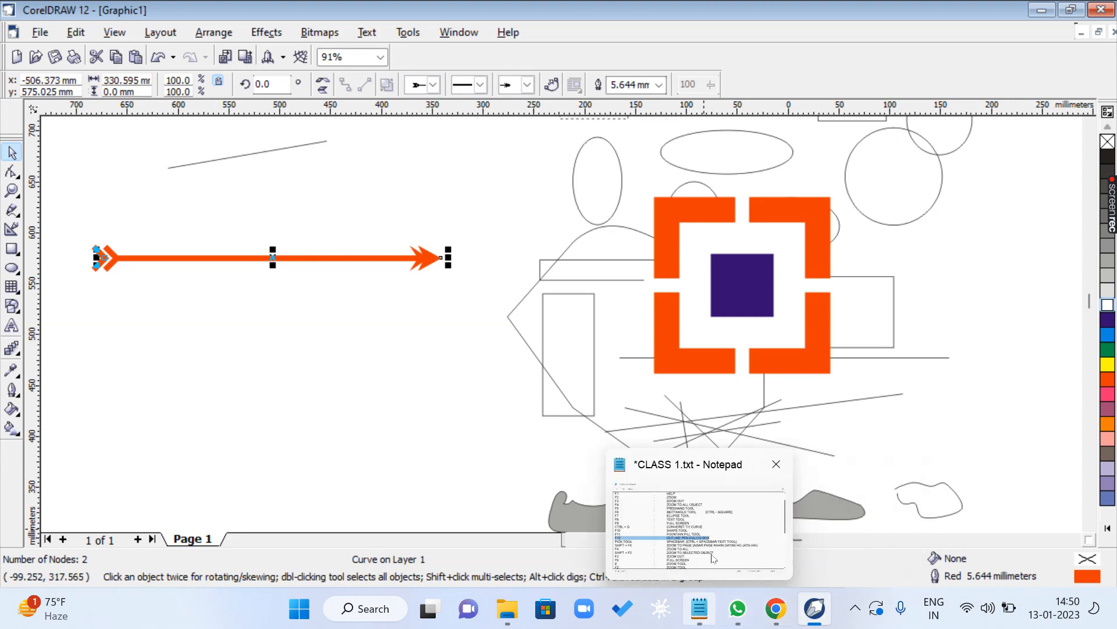
click(714, 558)
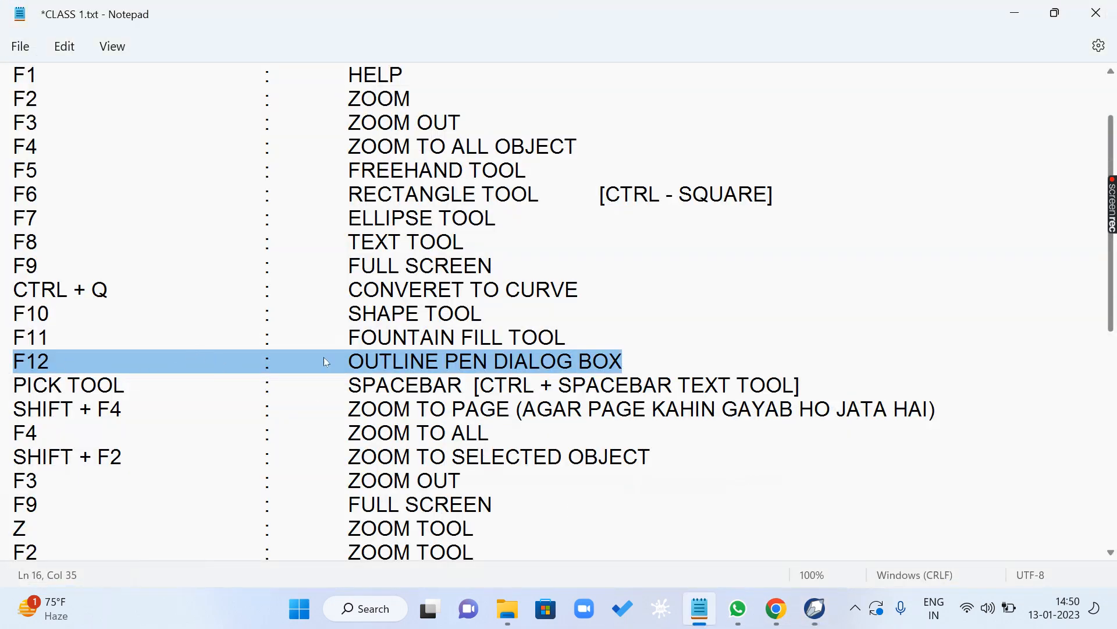
scroll(324, 358, down, 2)
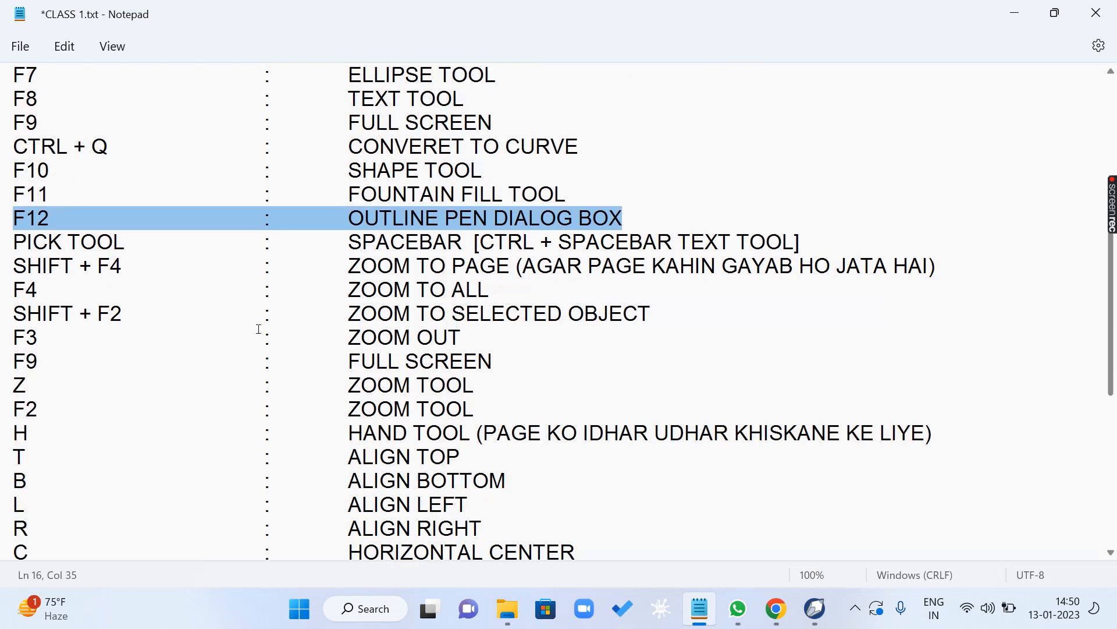
click(39, 252)
drag(13, 242, 810, 241)
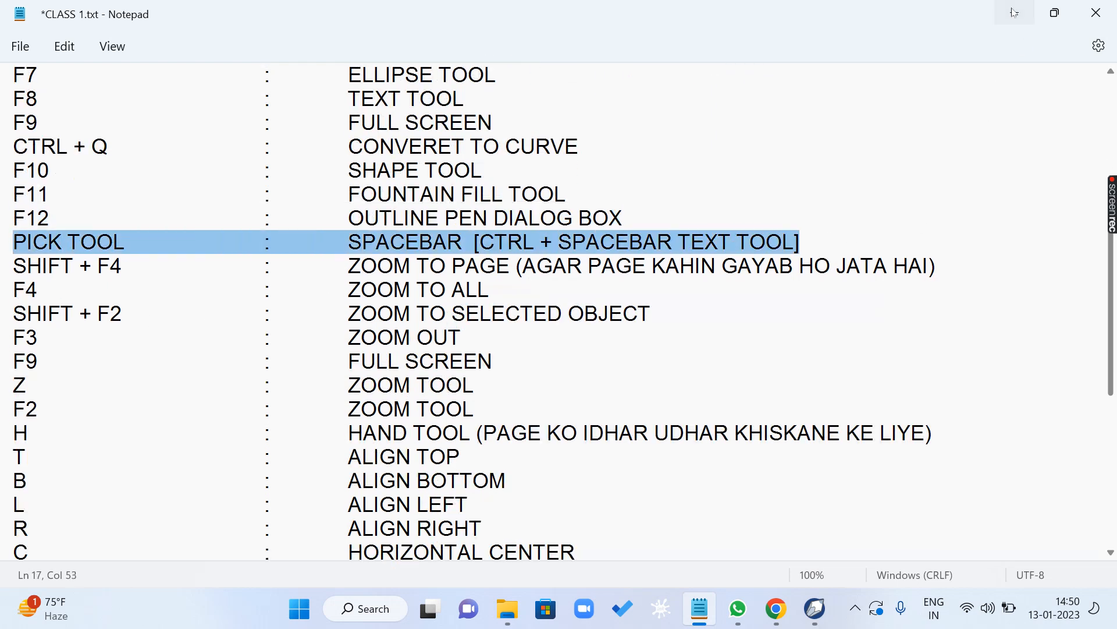
- Return to CorelDRAW and draw a rectangle about 82 × 66 mm and an ellipse about 92 × 77 mm beneath the red arrow
click(1014, 13)
key(F6)
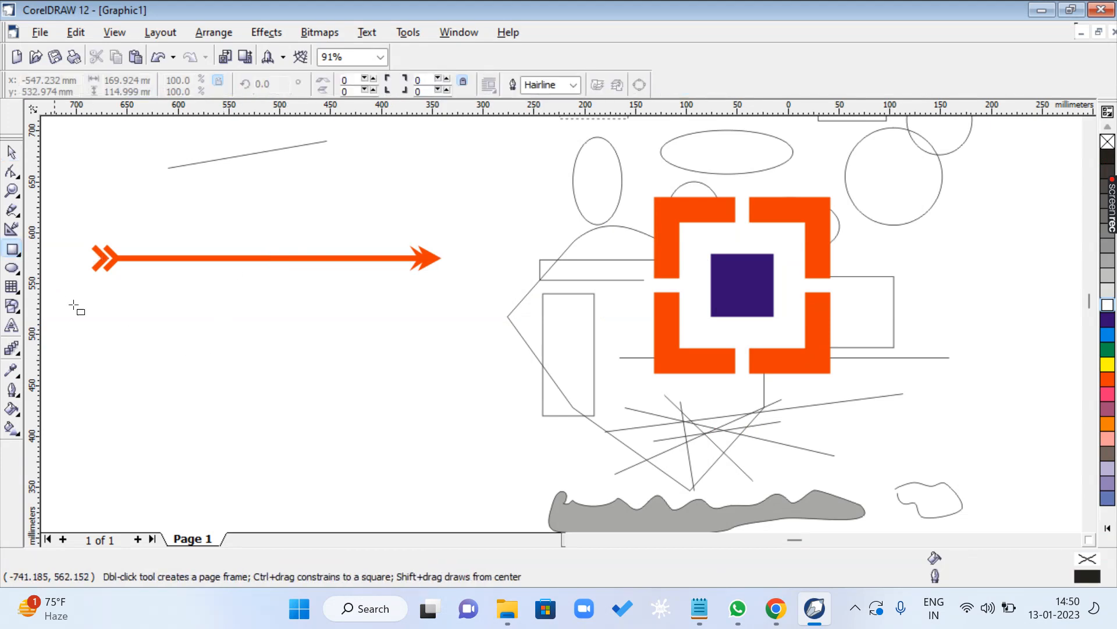
drag(139, 318, 223, 386)
click(16, 270)
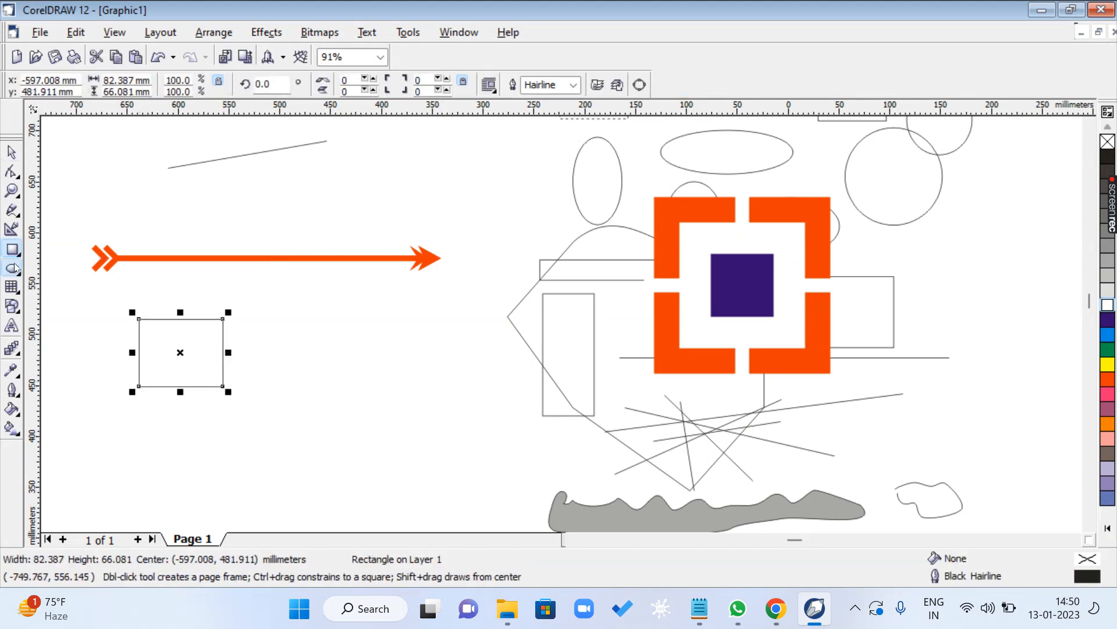
drag(290, 305, 384, 385)
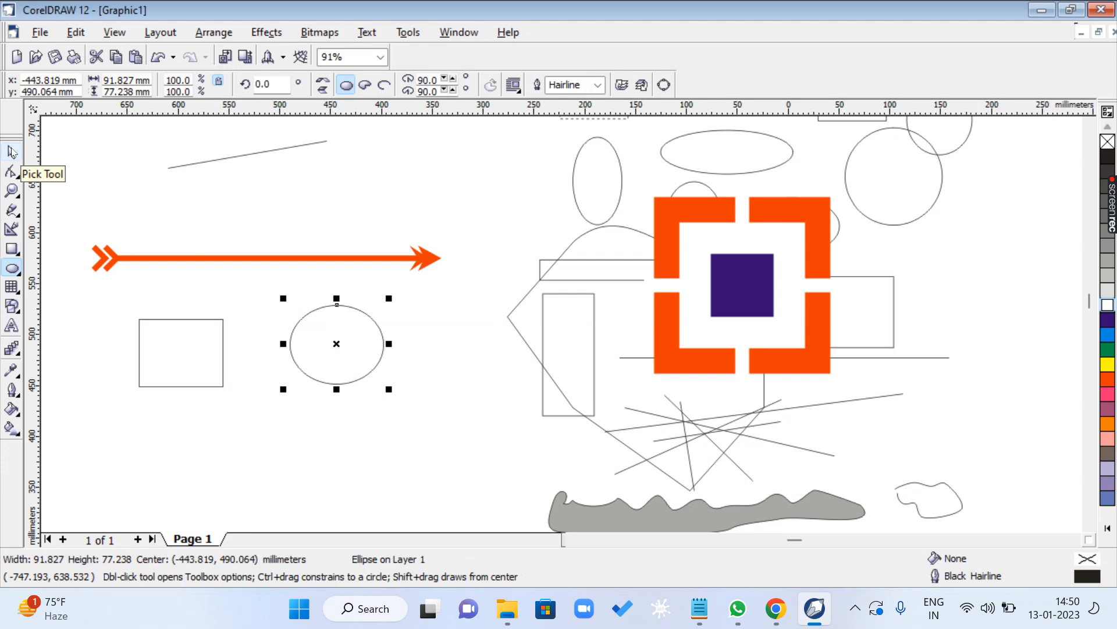
- Add the artistic text SGFSFSFSFSF in 24-point Dosis ExtraBold beneath the small rectangle and ellipse
click(12, 326)
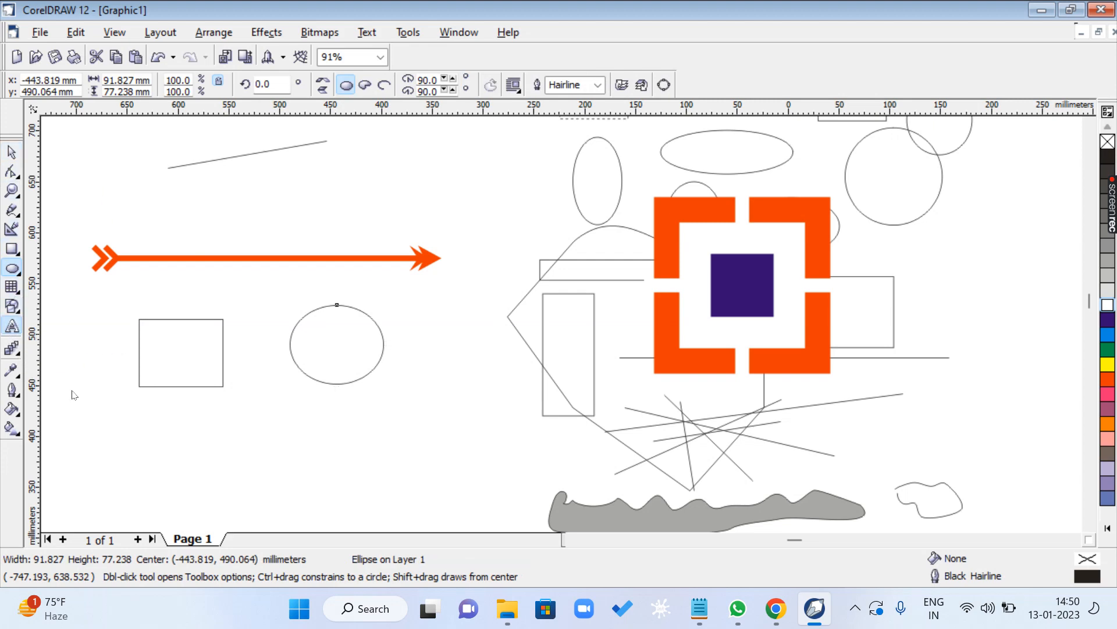
click(204, 449)
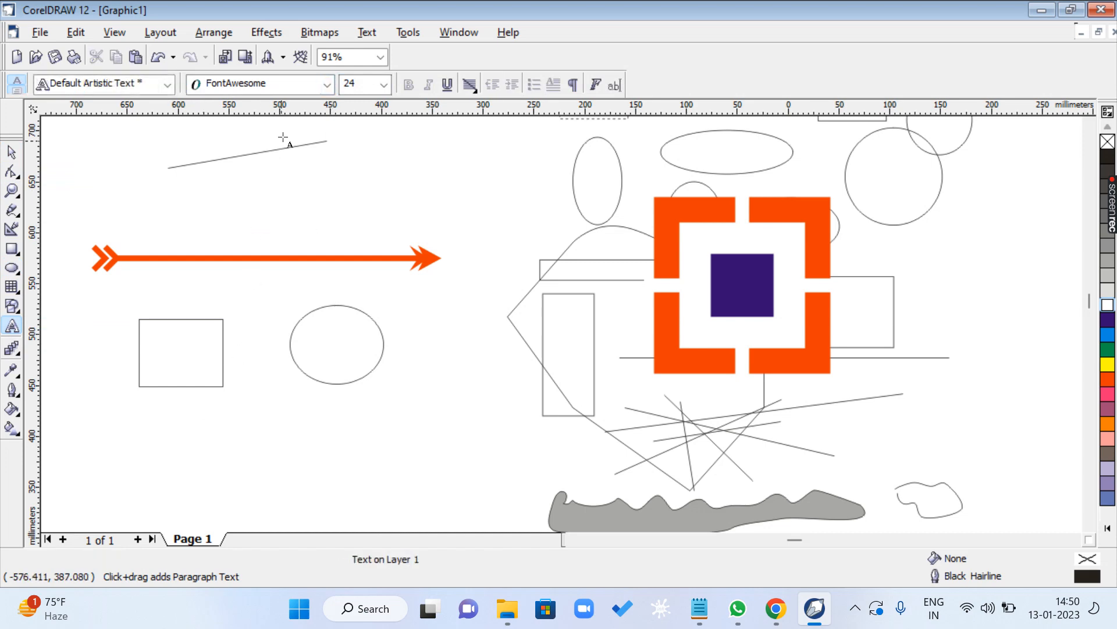
click(297, 85)
click(261, 114)
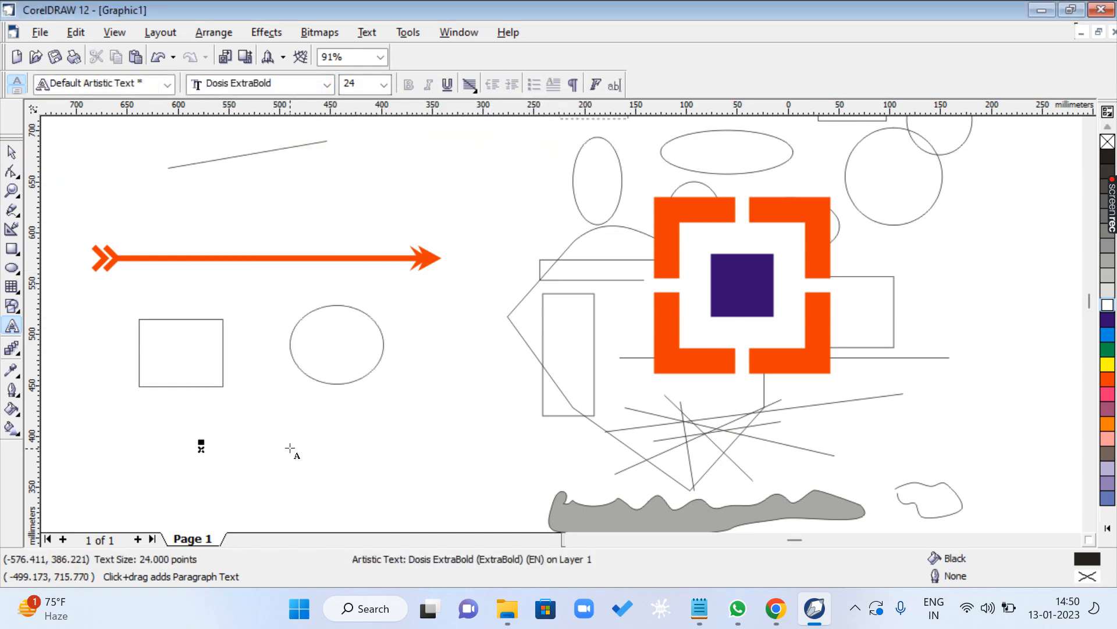
text(SGFSFGFSFSF)
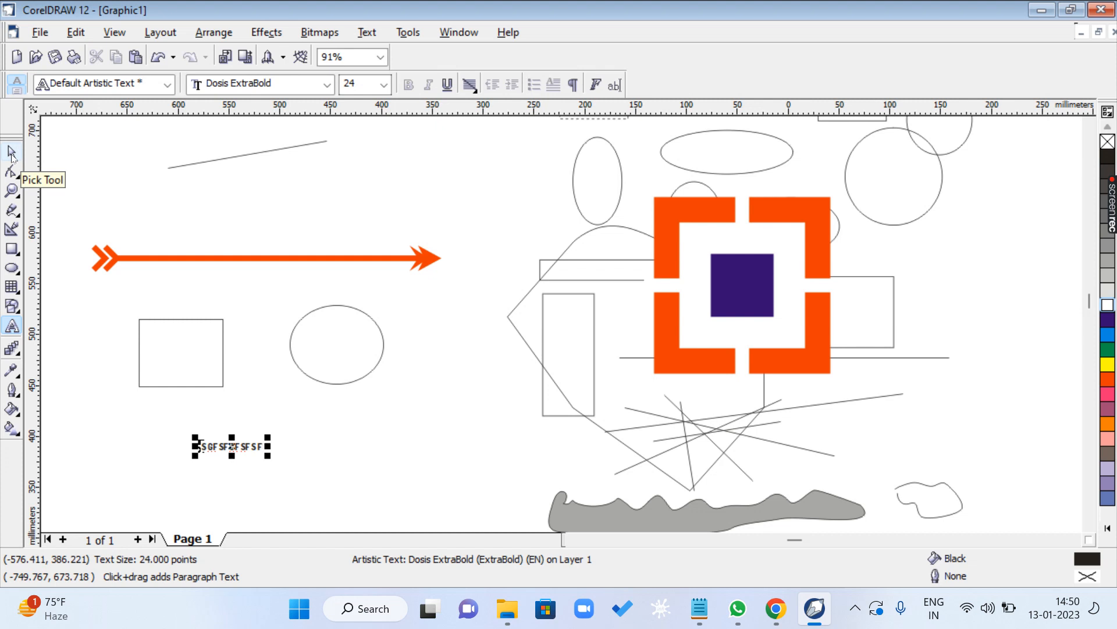
- Draw rectangles of about 478 × 354 mm, 55 × 68 mm and 132 × 112 mm around the arrow and artwork, finishing on the Pick tool
click(11, 250)
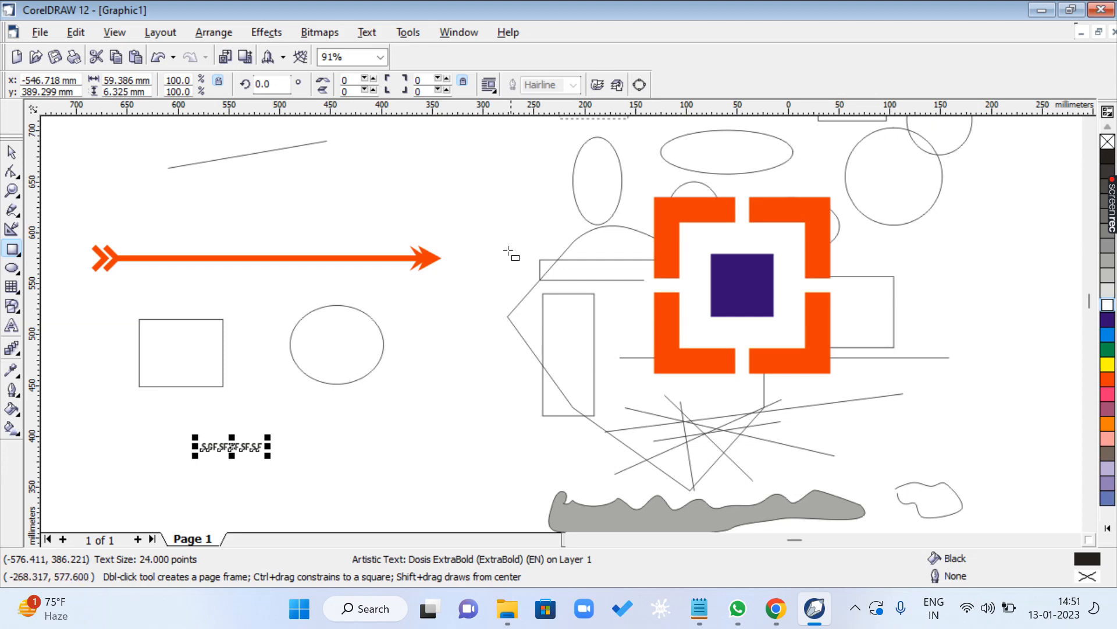
drag(361, 146, 847, 506)
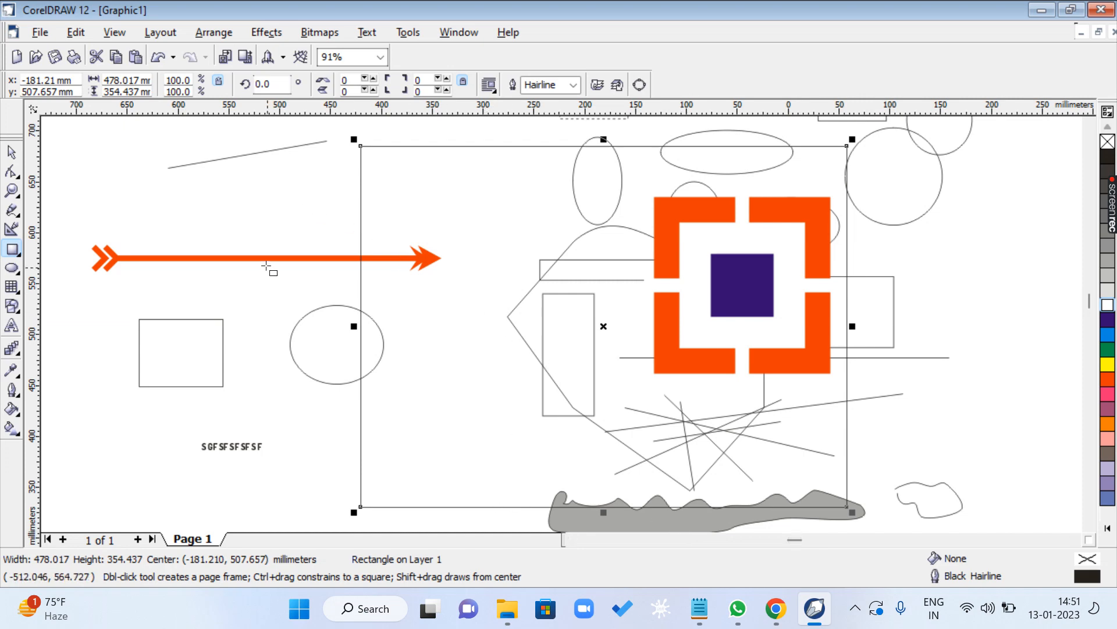
click(317, 258)
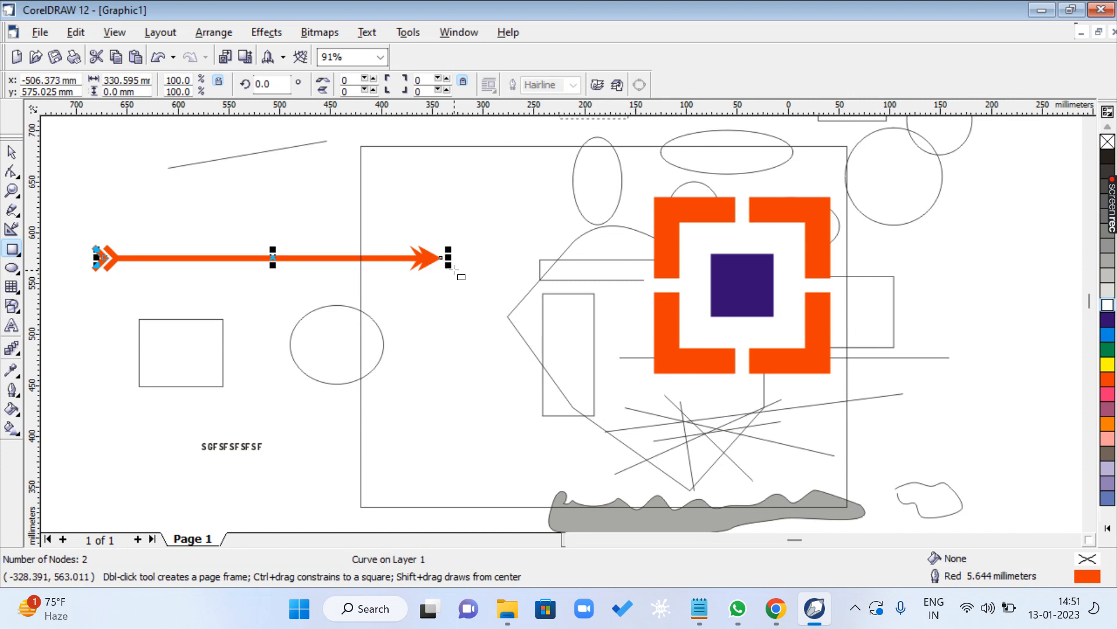
drag(455, 274, 398, 205)
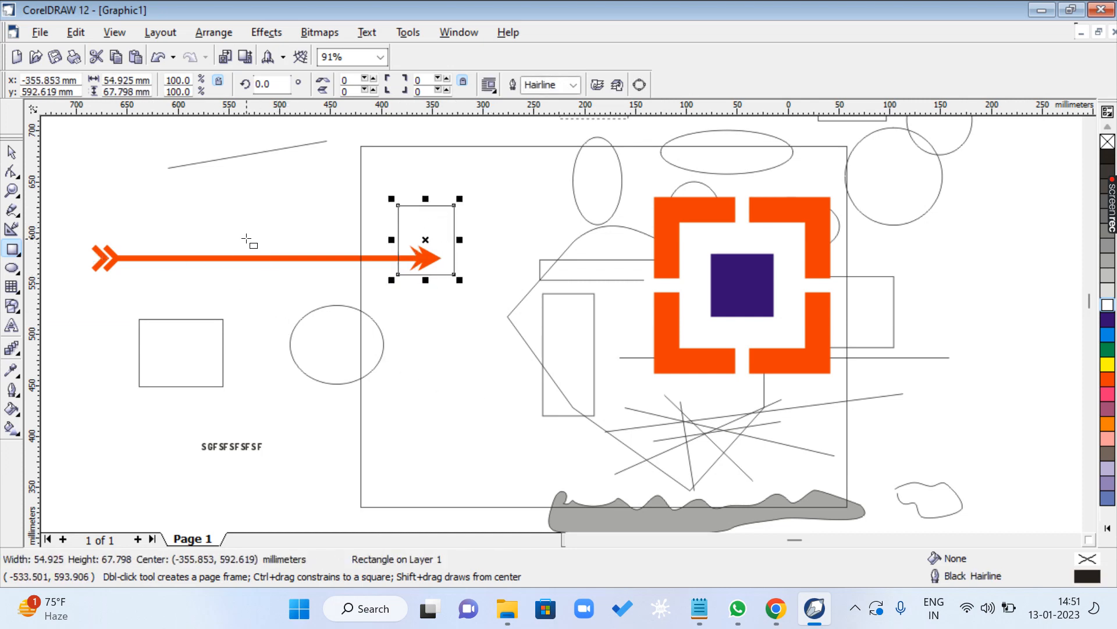
drag(116, 169, 251, 284)
click(12, 153)
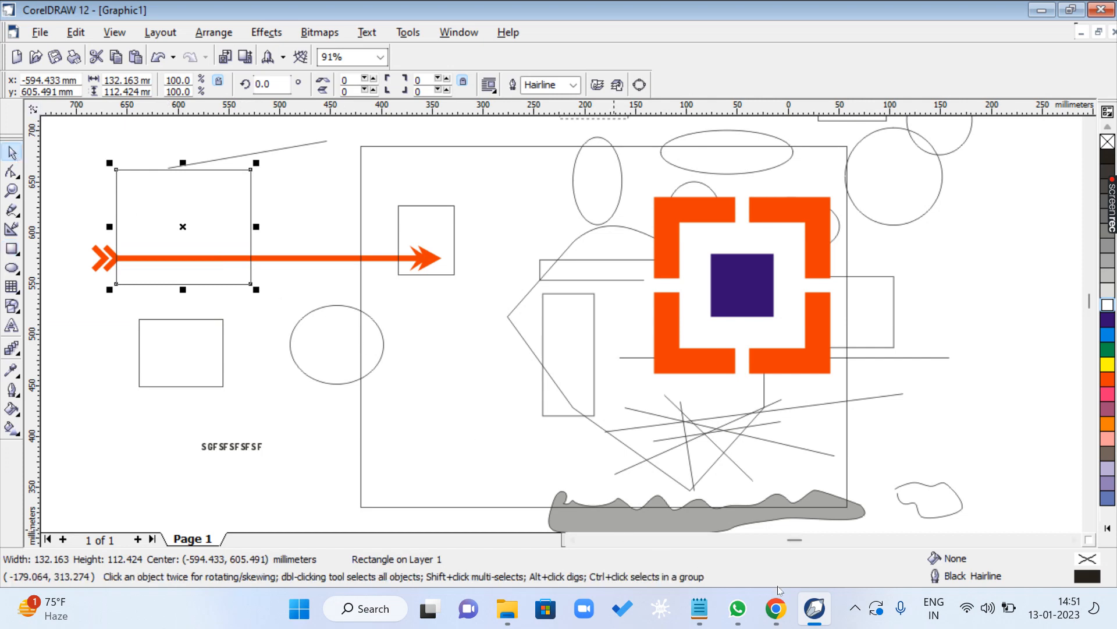
- Switch to the CLASS 1.txt list in Notepad and highlight TEXT TOOL in the CTRL + SPACEBAR note on the PICK TOOL line
click(700, 608)
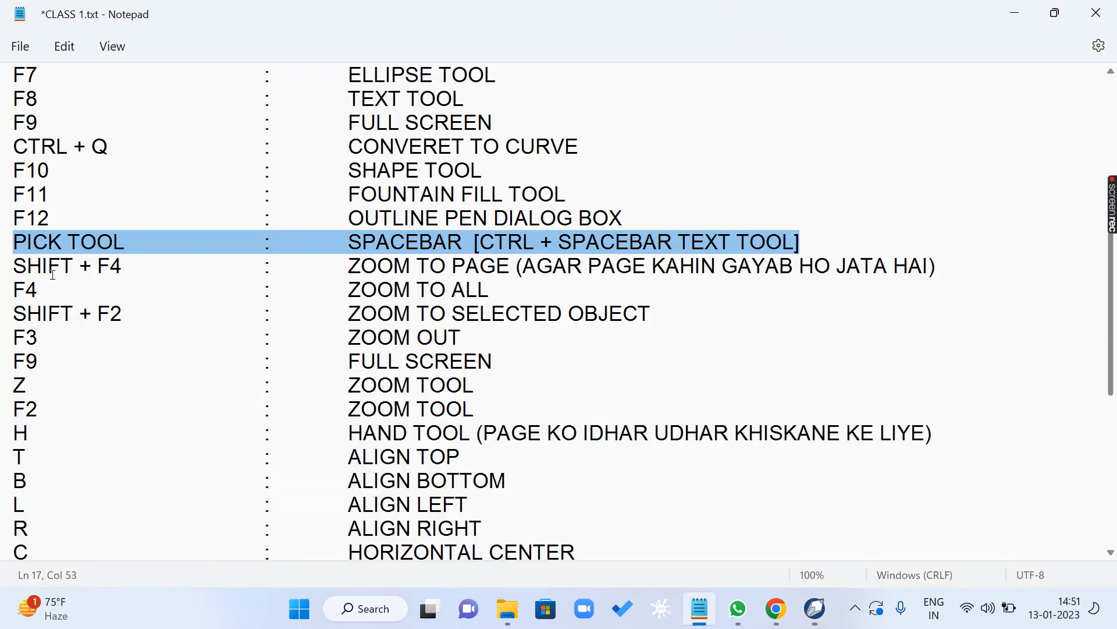
click(412, 239)
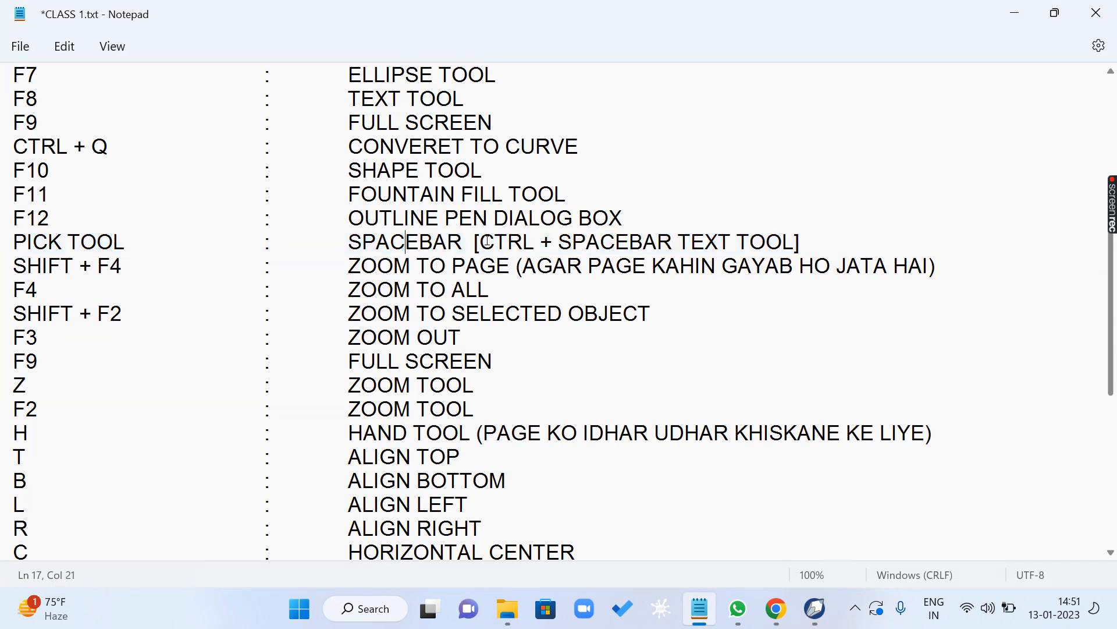
drag(487, 240, 761, 243)
click(737, 261)
drag(680, 241, 790, 242)
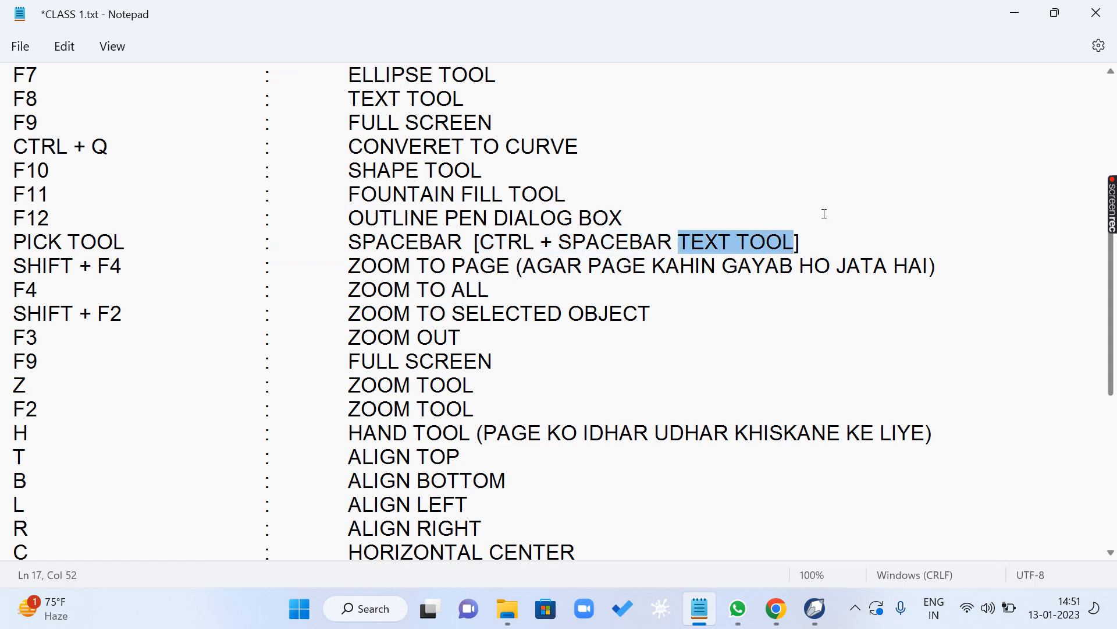
- Return to CorelDRAW and draw a rectangle about 100 × 94 mm and an ellipse about 86 × 113 mm, activating the Pick tool after each
click(1015, 14)
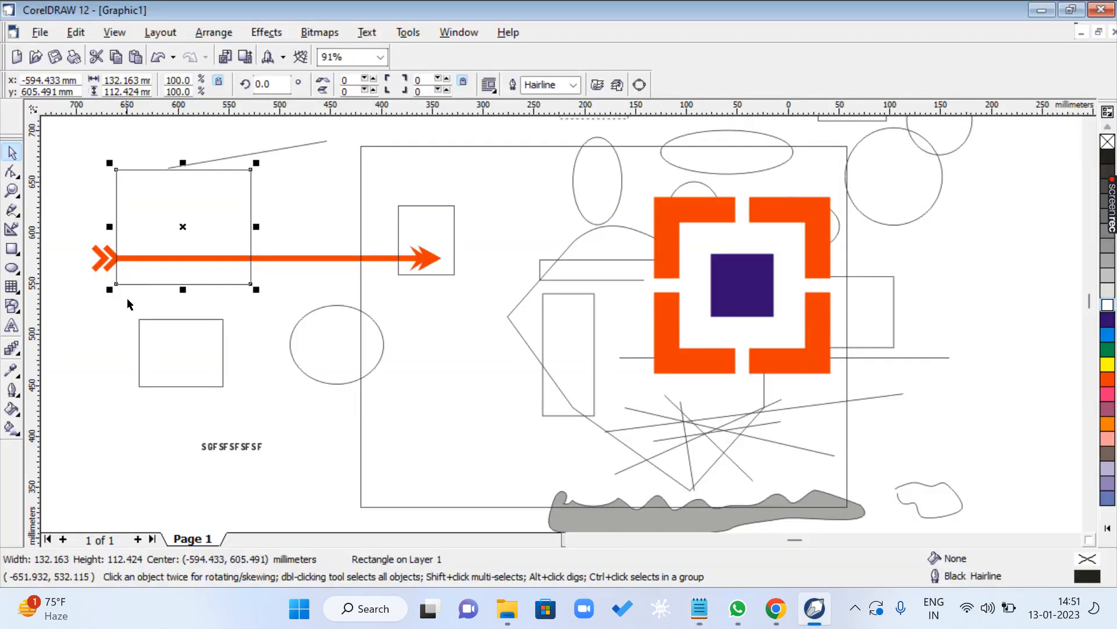
key(F6)
drag(283, 393, 387, 489)
key(space)
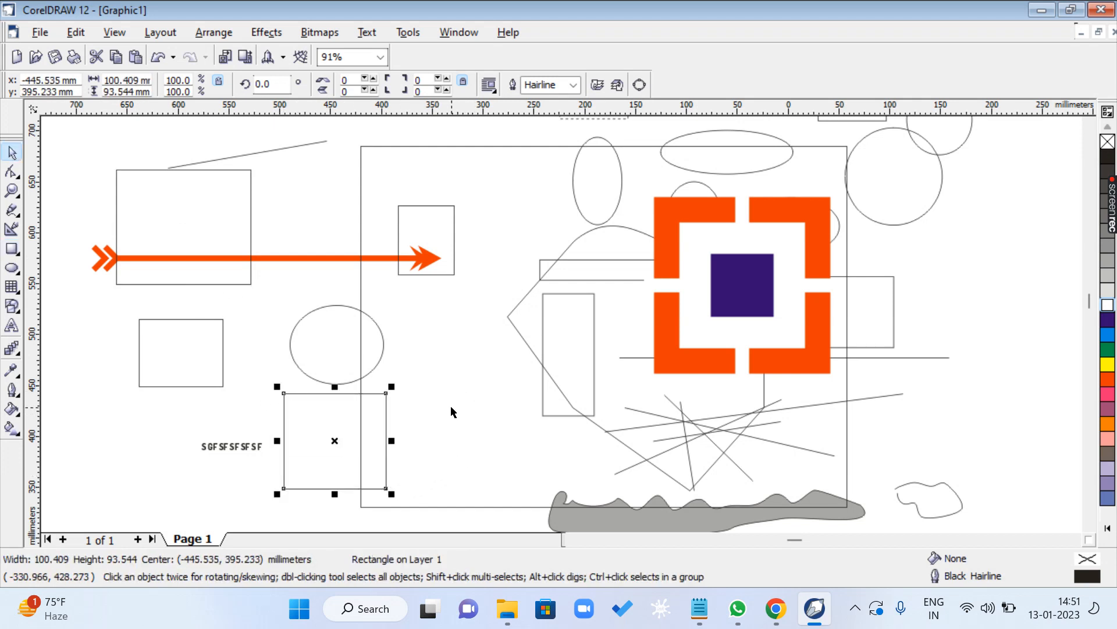
key(F7)
drag(431, 358, 518, 473)
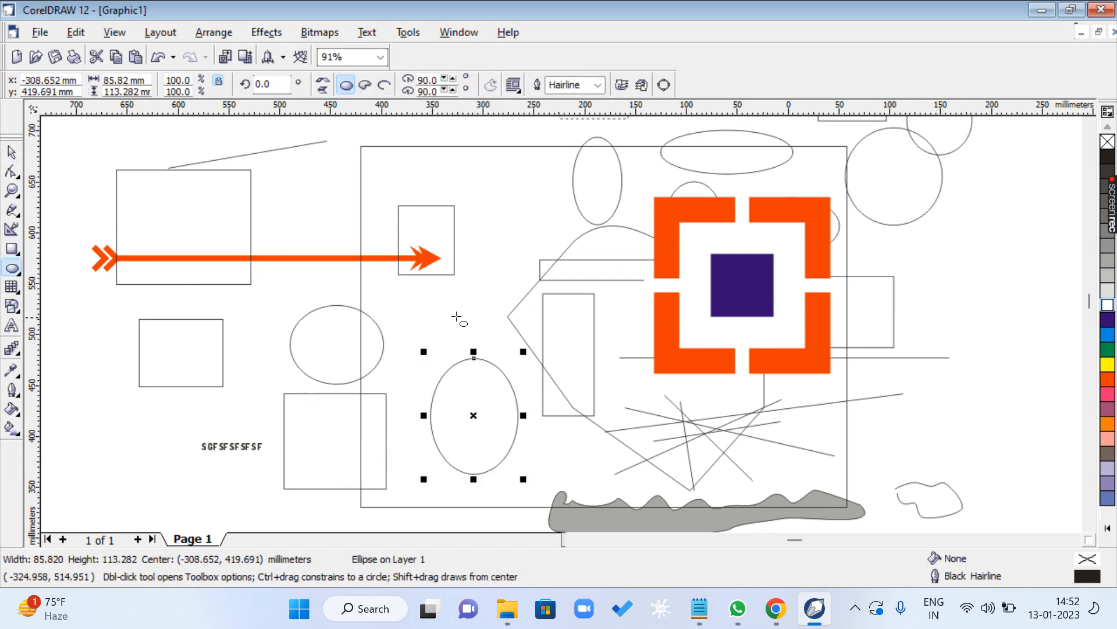
key(space)
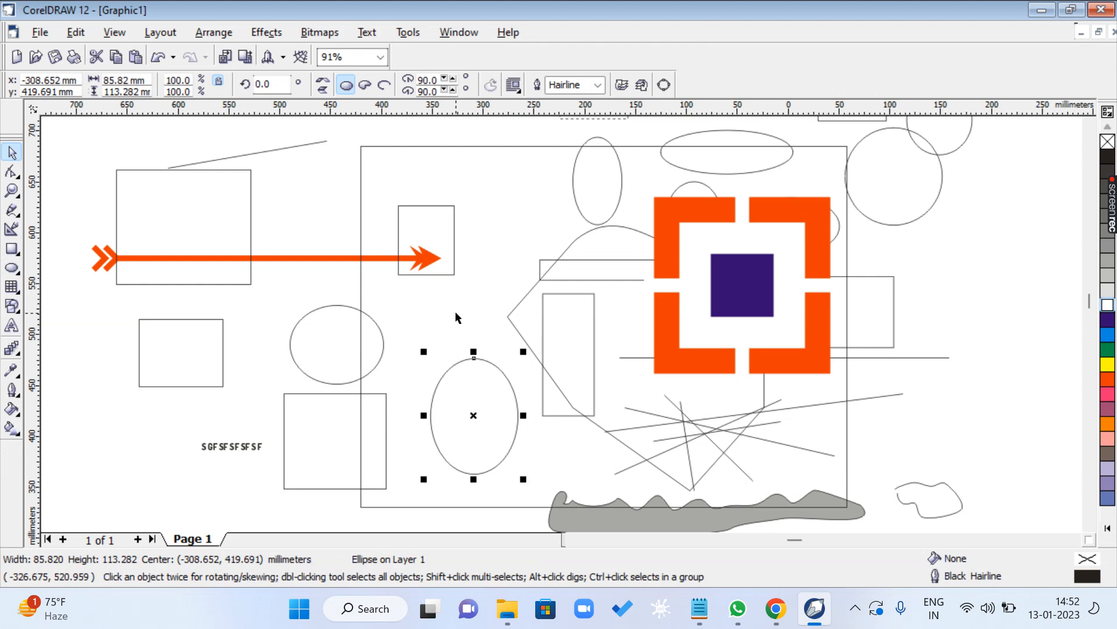
- Demonstrate tool switching by activating the Shape tool, the Pick tool, the Zoom tool and the Shape tool again
key(F10)
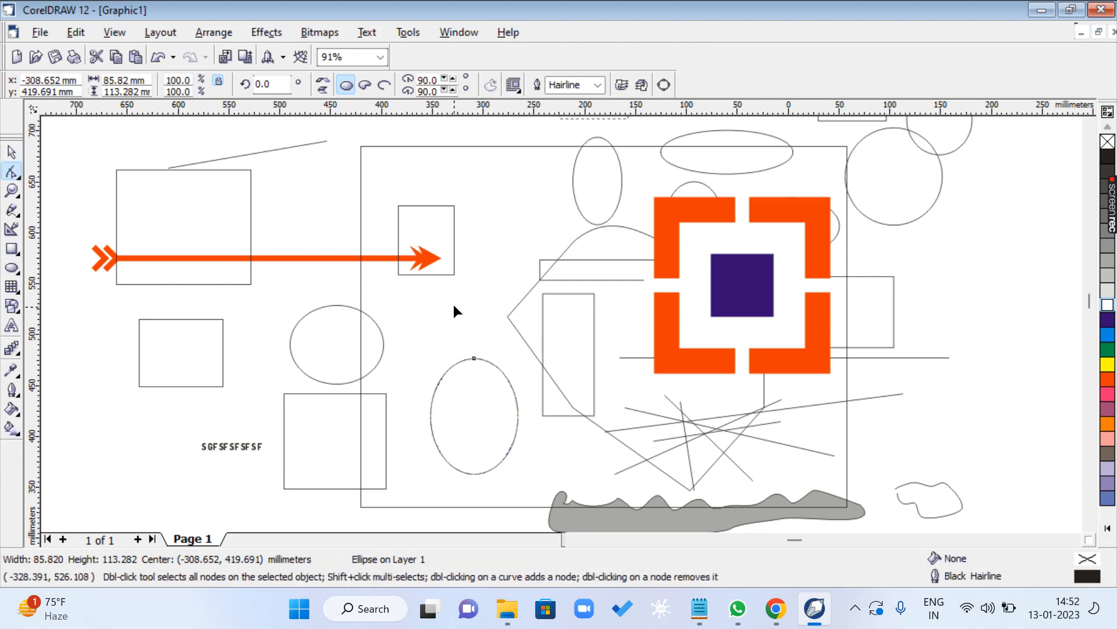
key(space)
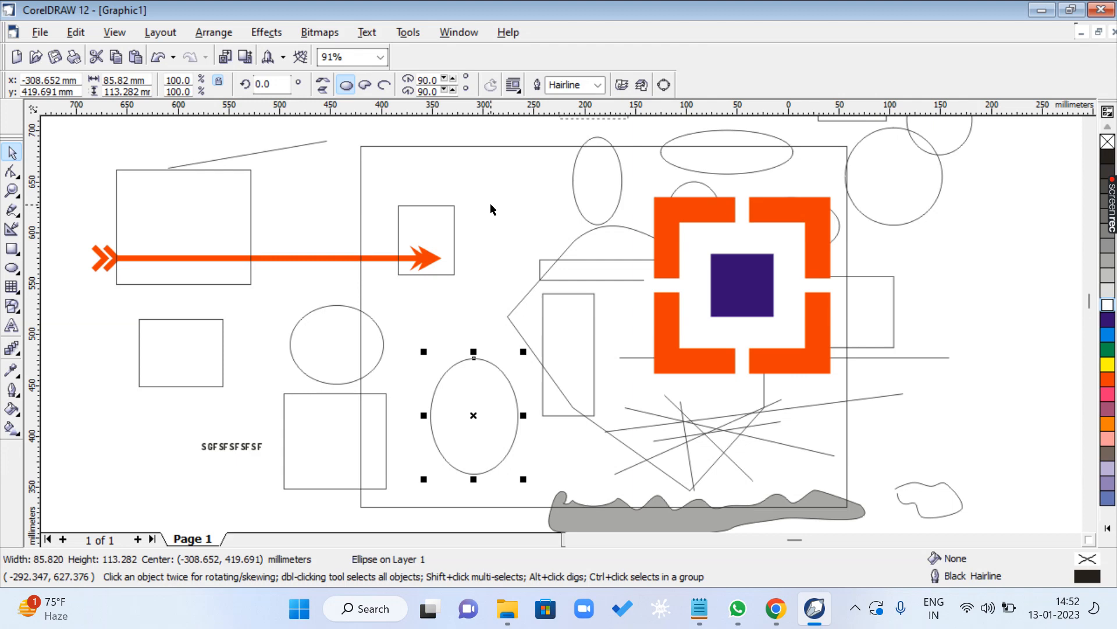
key(z)
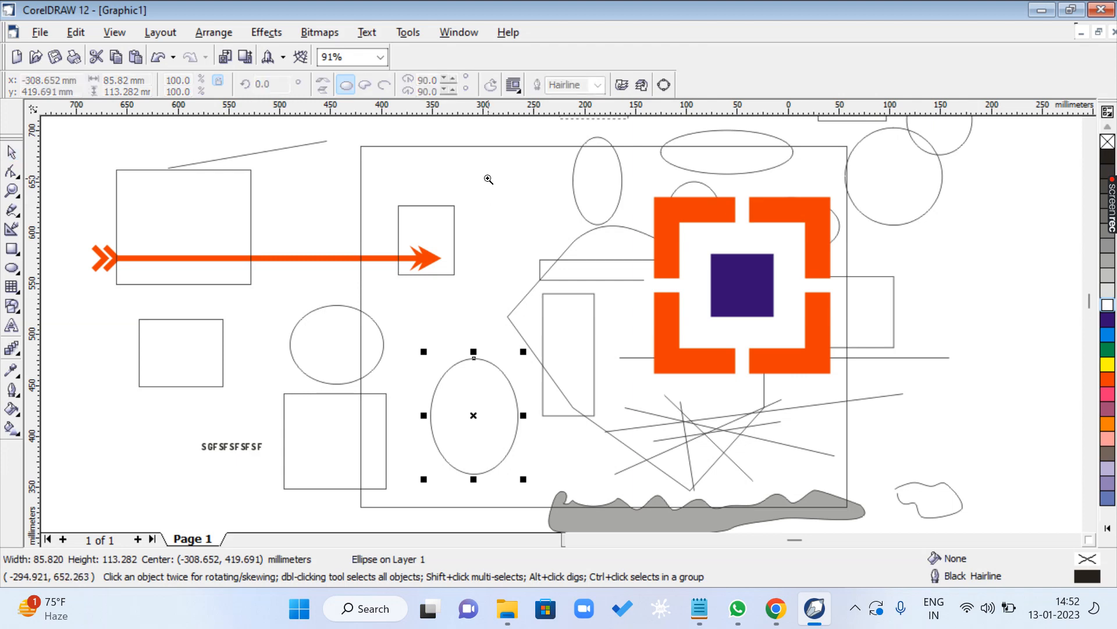
key(F10)
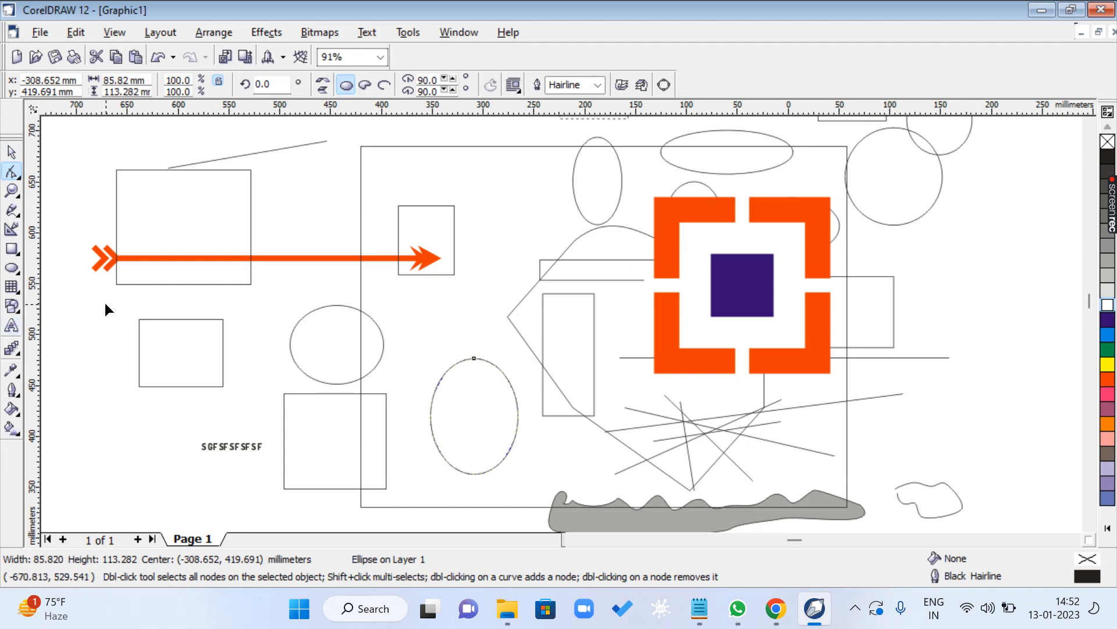
- Add the artistic text SDFSFS in 24-point Dosis ExtraBold above the red arrow and return to the Pick tool
key(F8)
click(306, 198)
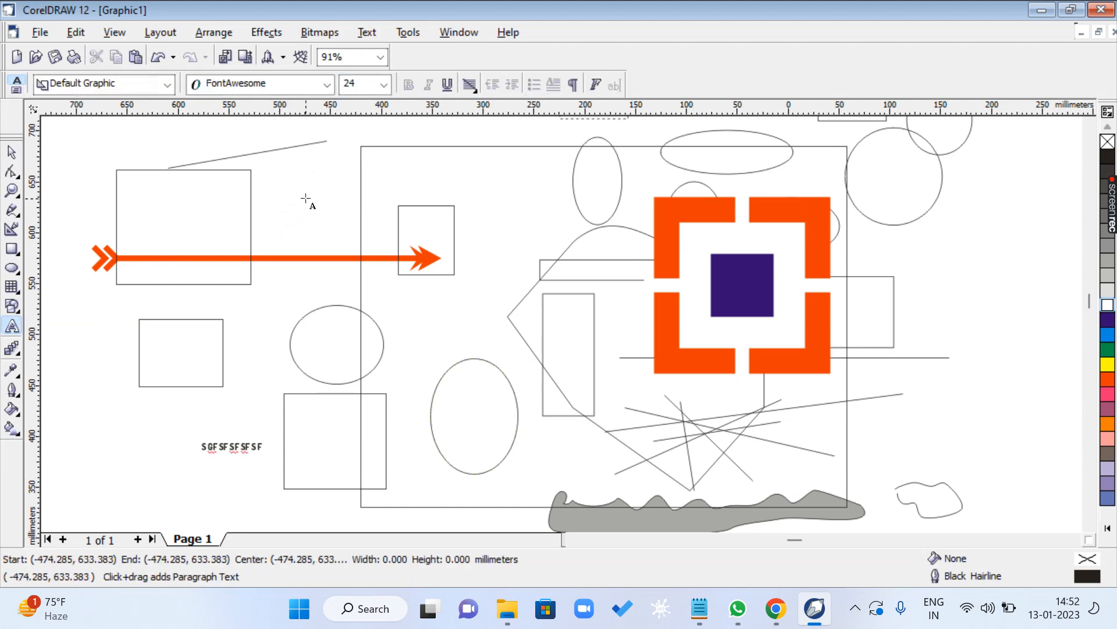
click(327, 85)
click(285, 124)
text(SDFSFS)
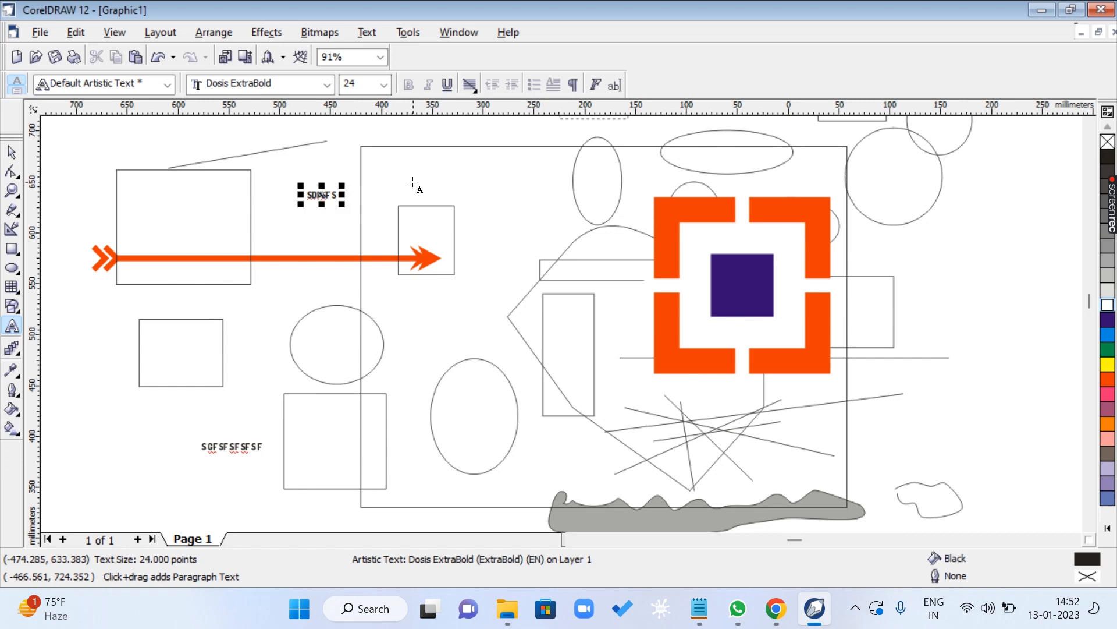
key(ctrl+space)
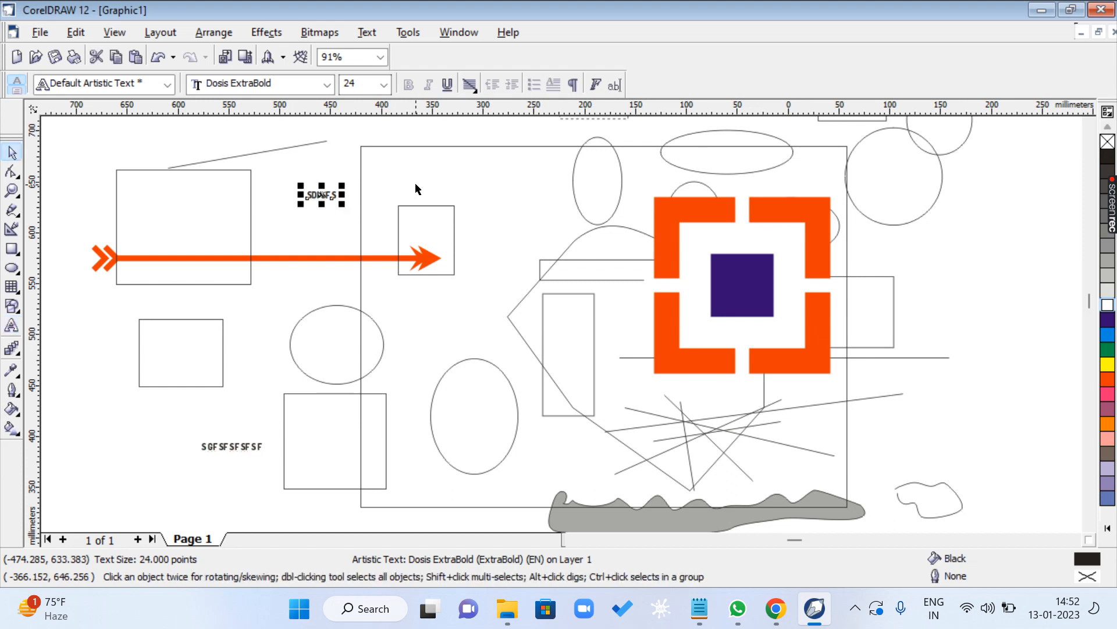
- Switch to the Notepad shortcut list and highlight the SHIFT + F4 : ZOOM TO PAGE line
click(706, 607)
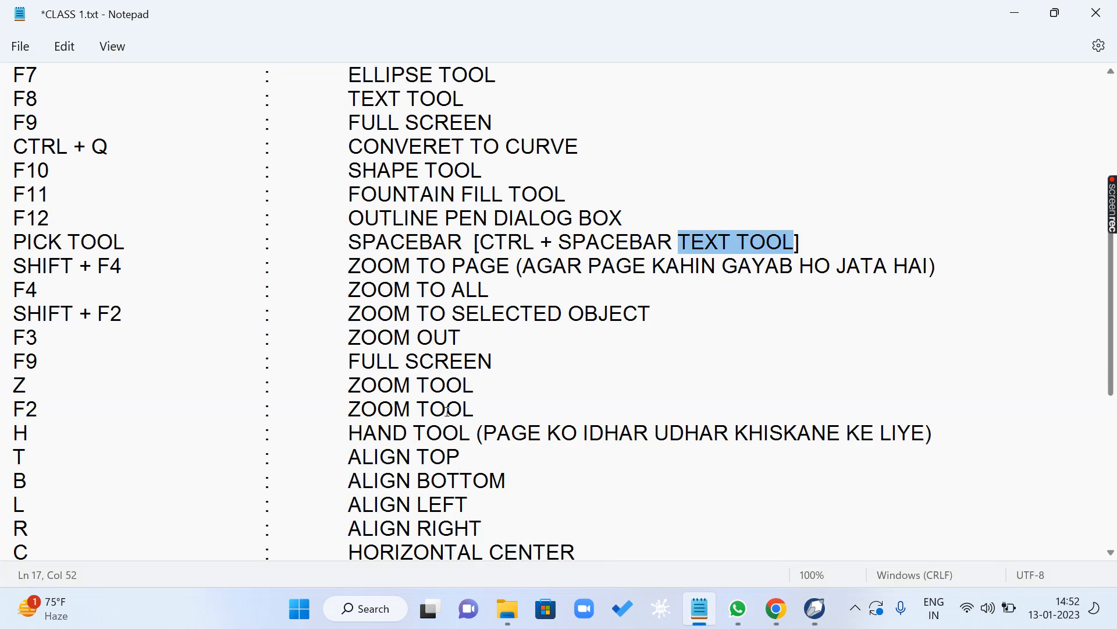
drag(23, 240, 943, 268)
click(171, 289)
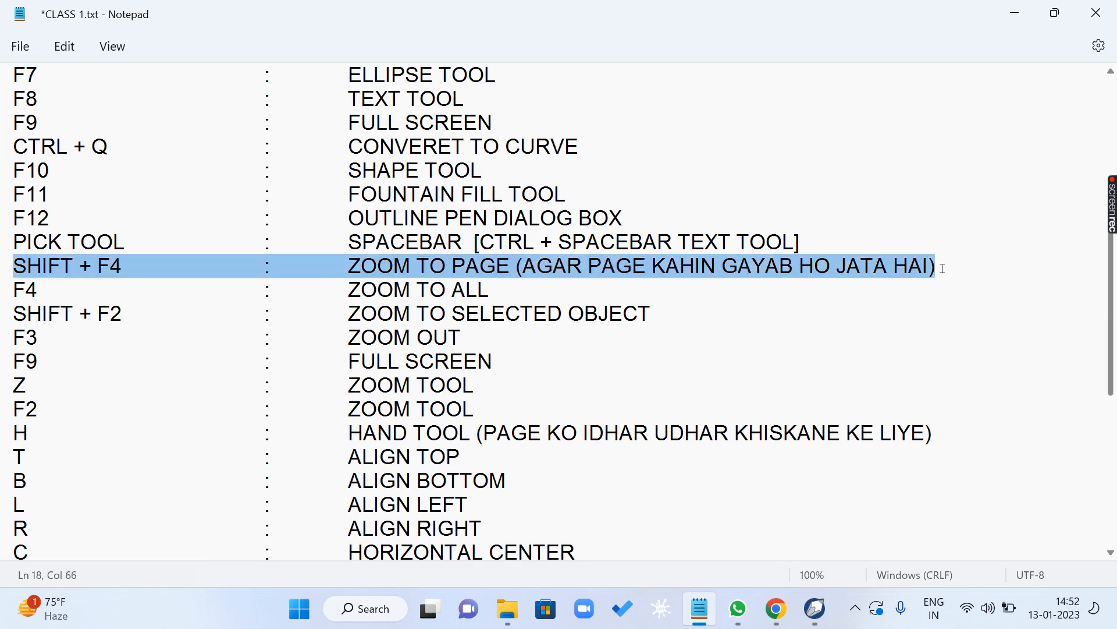
- Return to CorelDRAW and demonstrate zooming far out from the drawing and back to the full page twice
click(1015, 13)
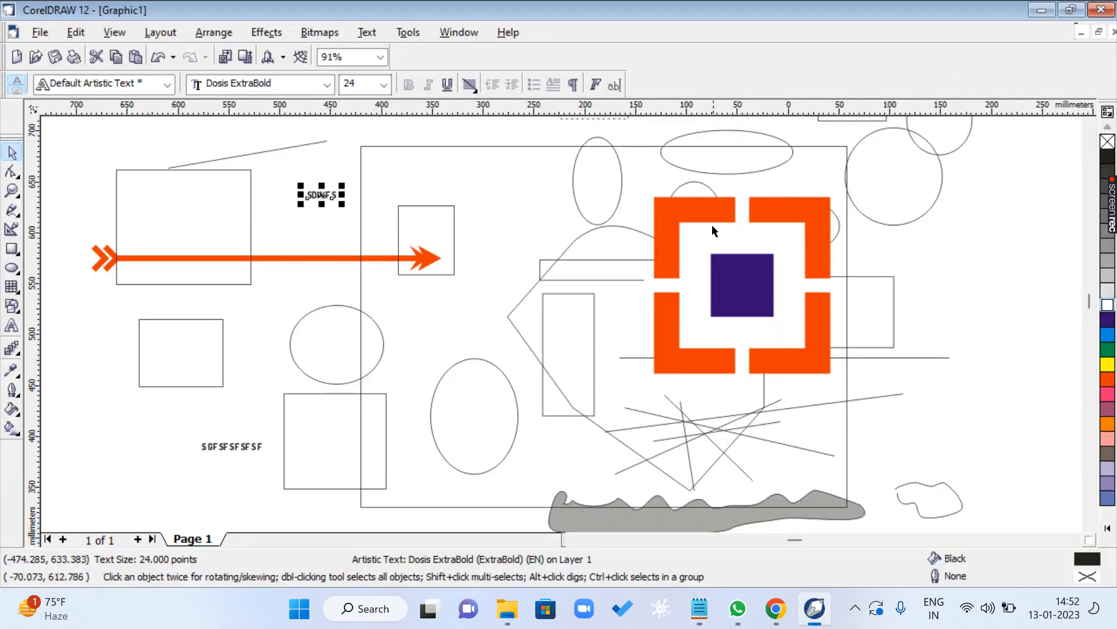
scroll(719, 269, down, 6)
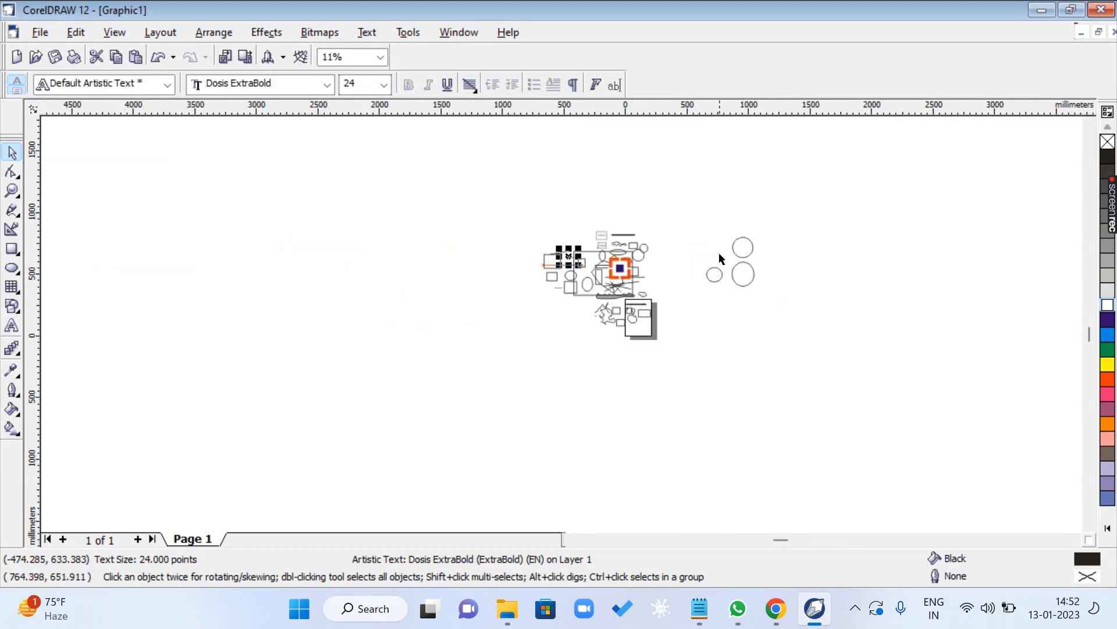
click(703, 346)
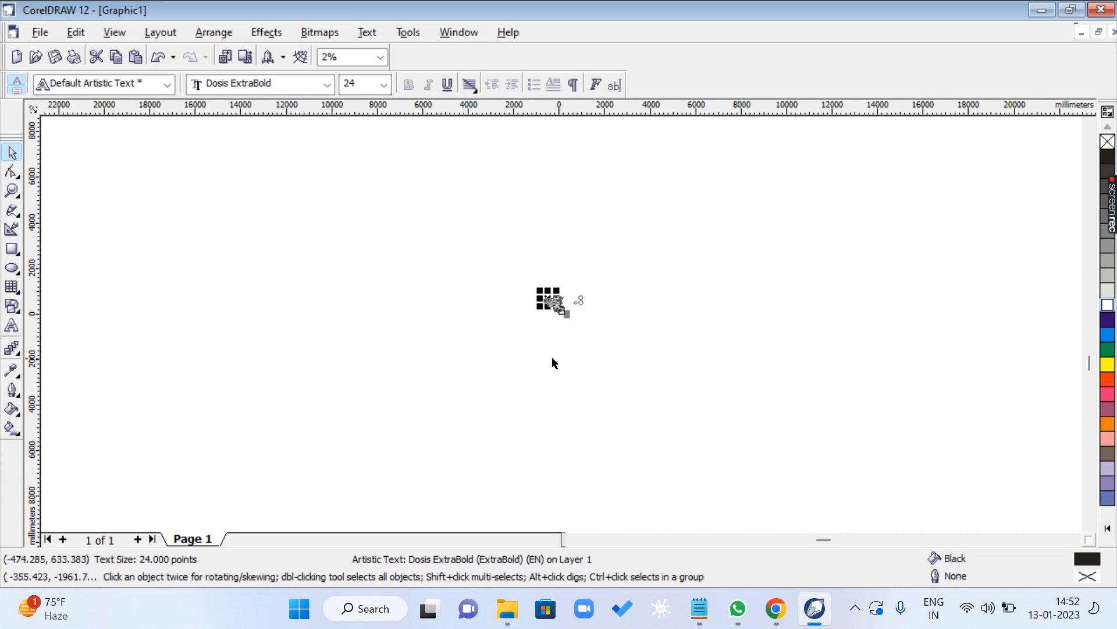
scroll(561, 360, up, 8)
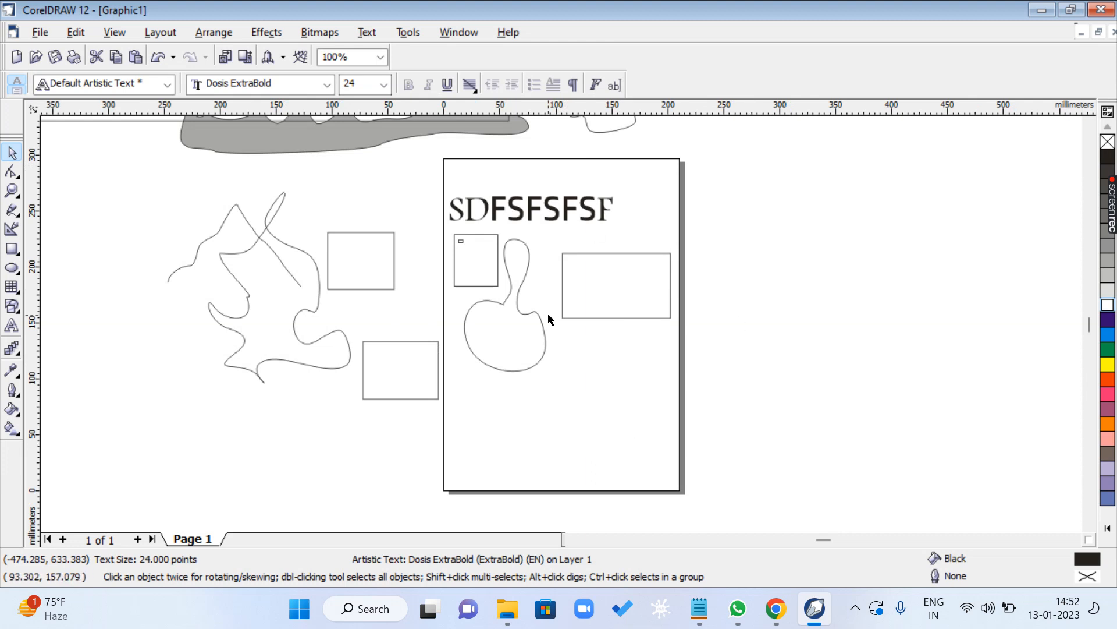
scroll(546, 319, down, 6)
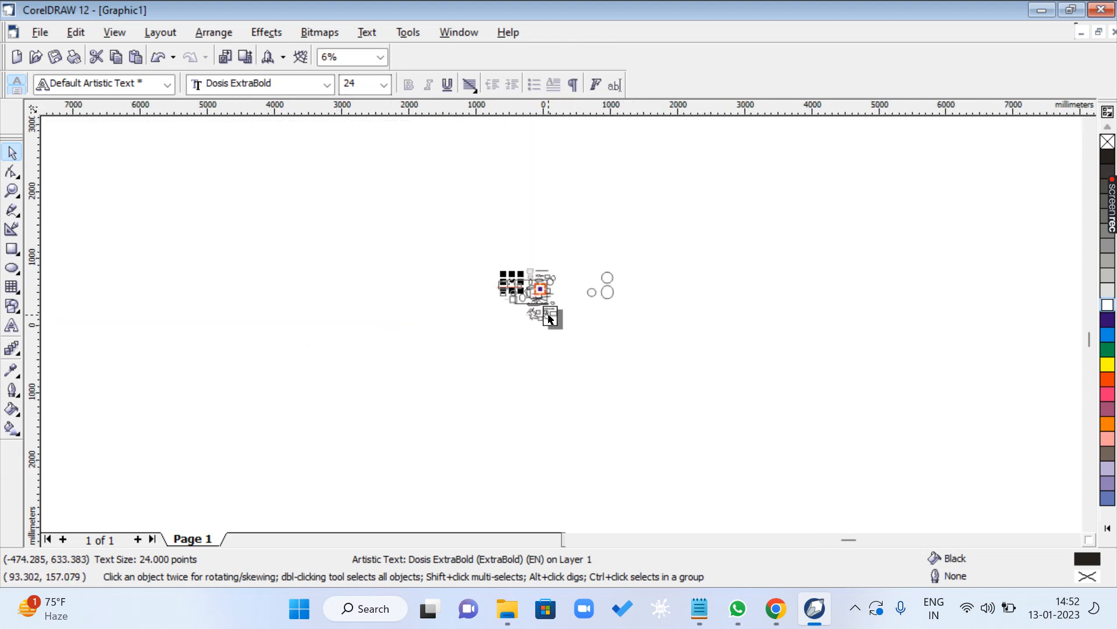
scroll(549, 319, up, 6)
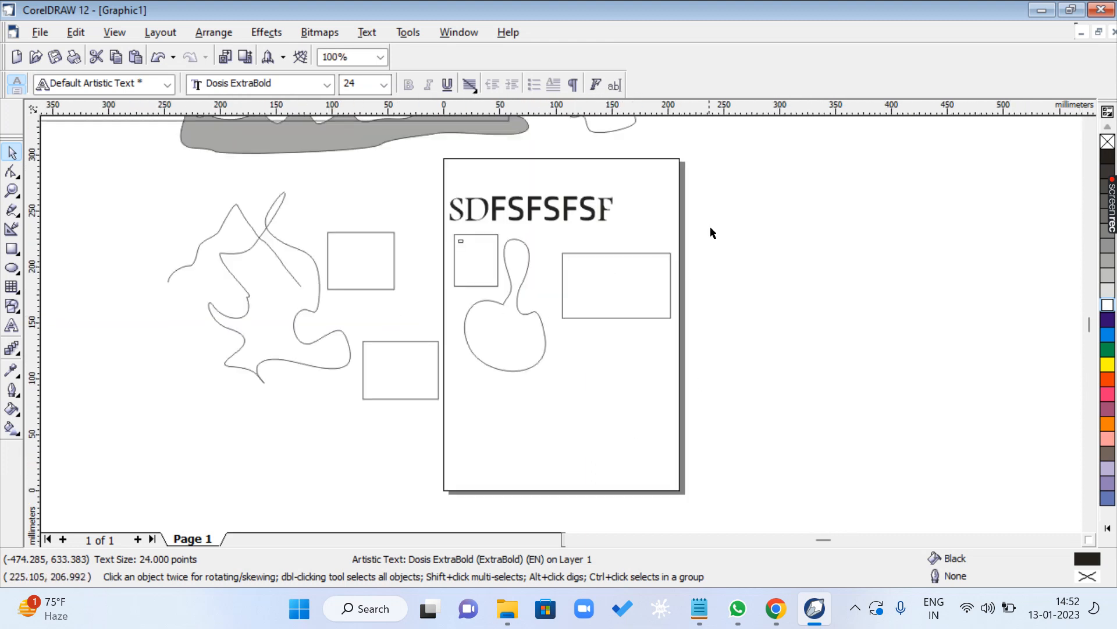
- Switch to the Notepad shortcut list and highlight the F4 : ZOOM TO ALL line
click(704, 614)
click(92, 268)
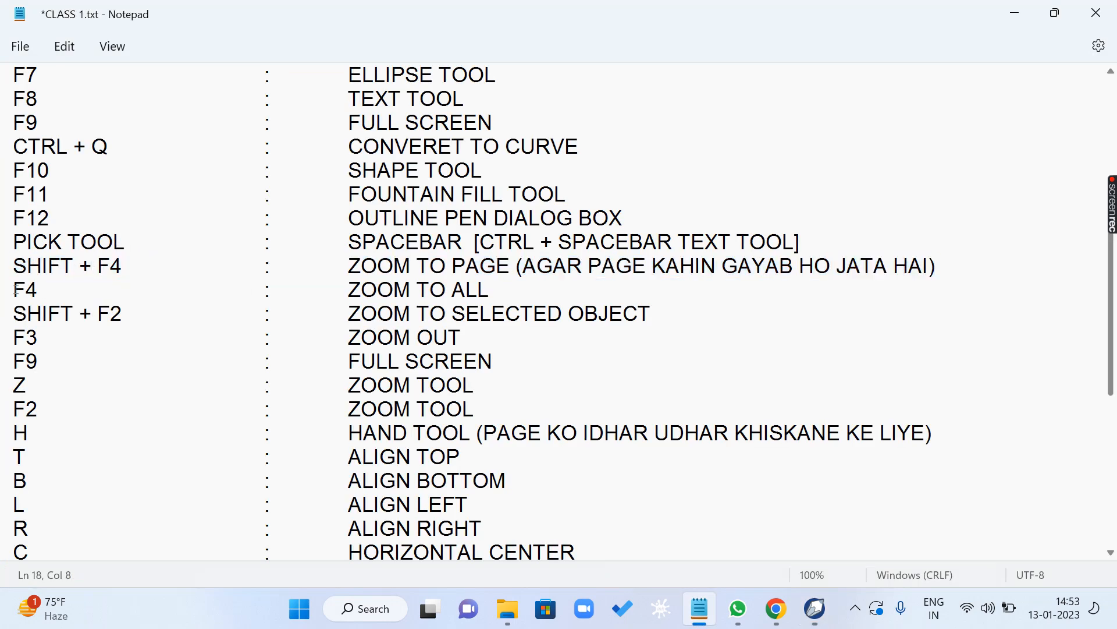
drag(15, 289, 547, 282)
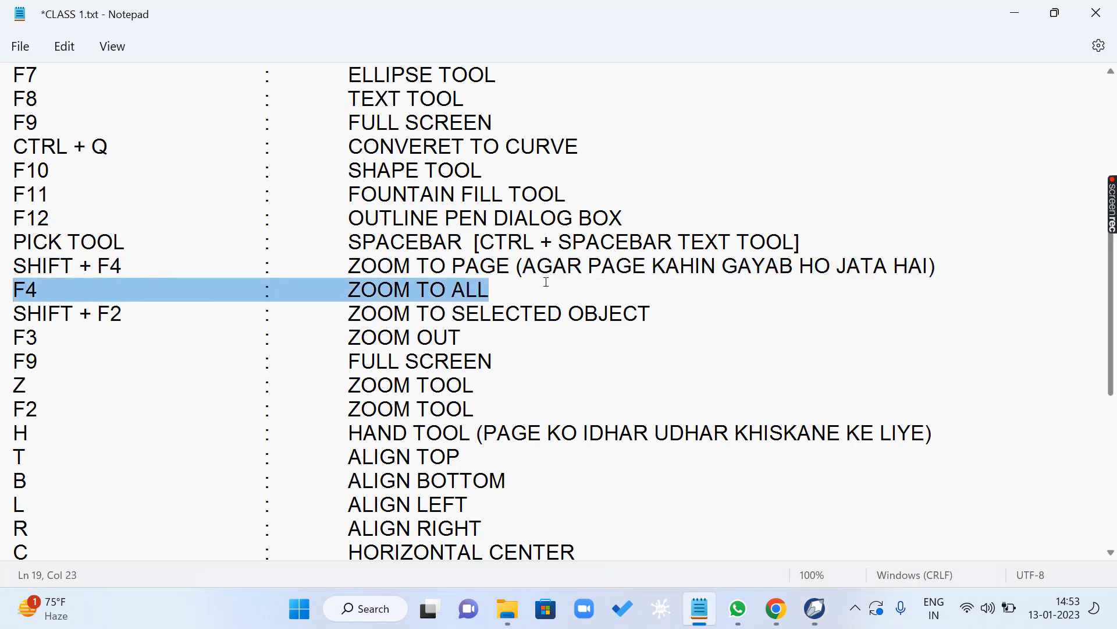
click(188, 306)
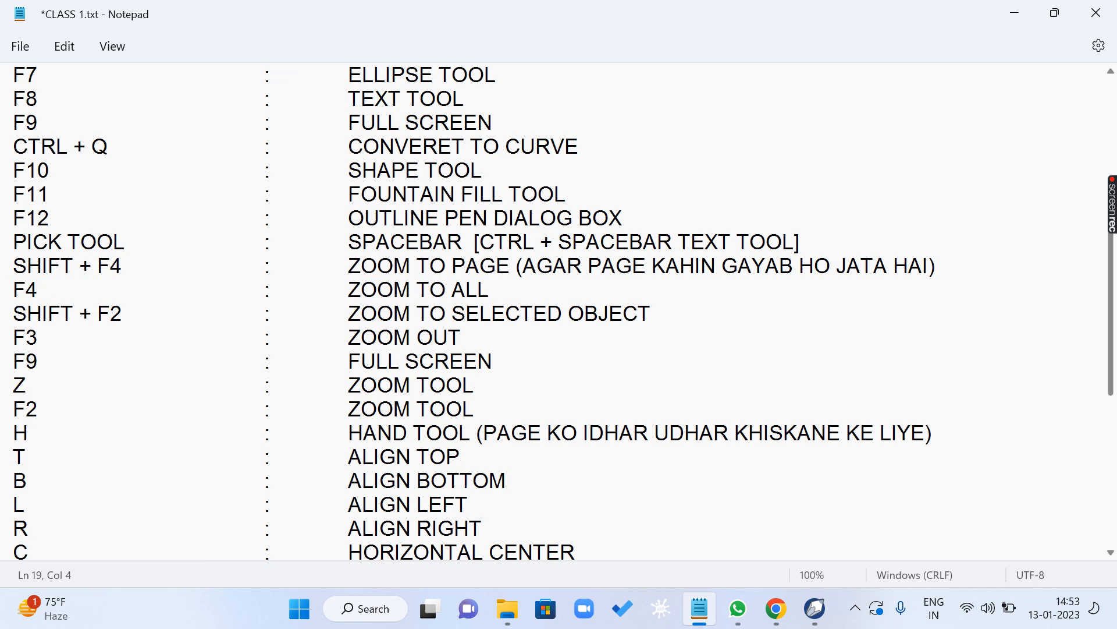
drag(15, 289, 506, 287)
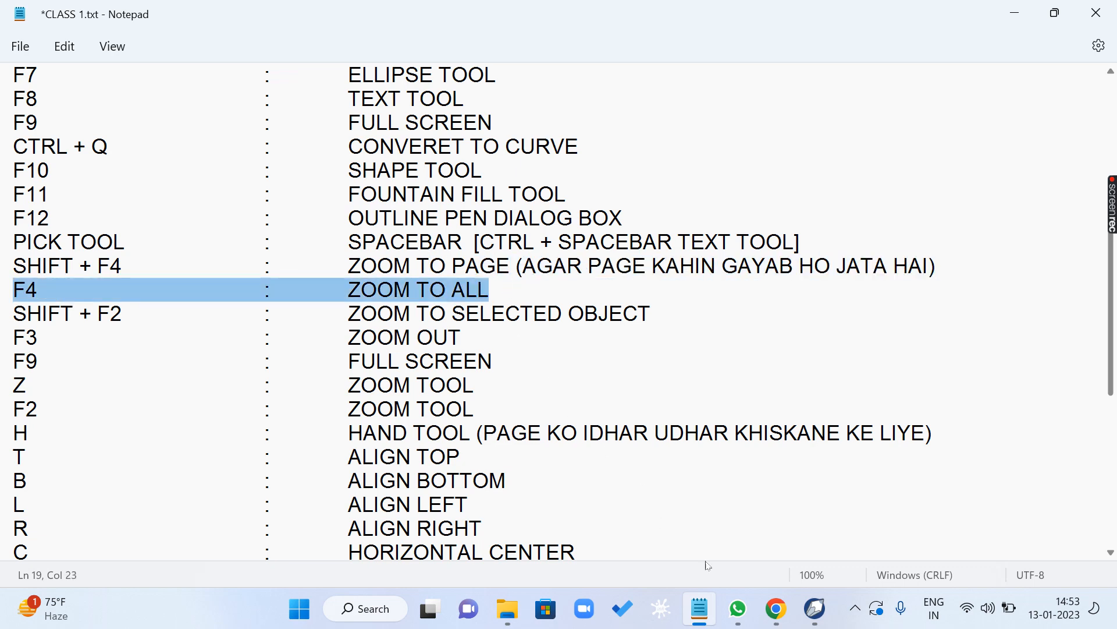
- Zoom to all objects in CorelDRAW, and highlight the SHIFT + F2 : ZOOM TO SELECTED OBJECT line in Notepad
click(815, 608)
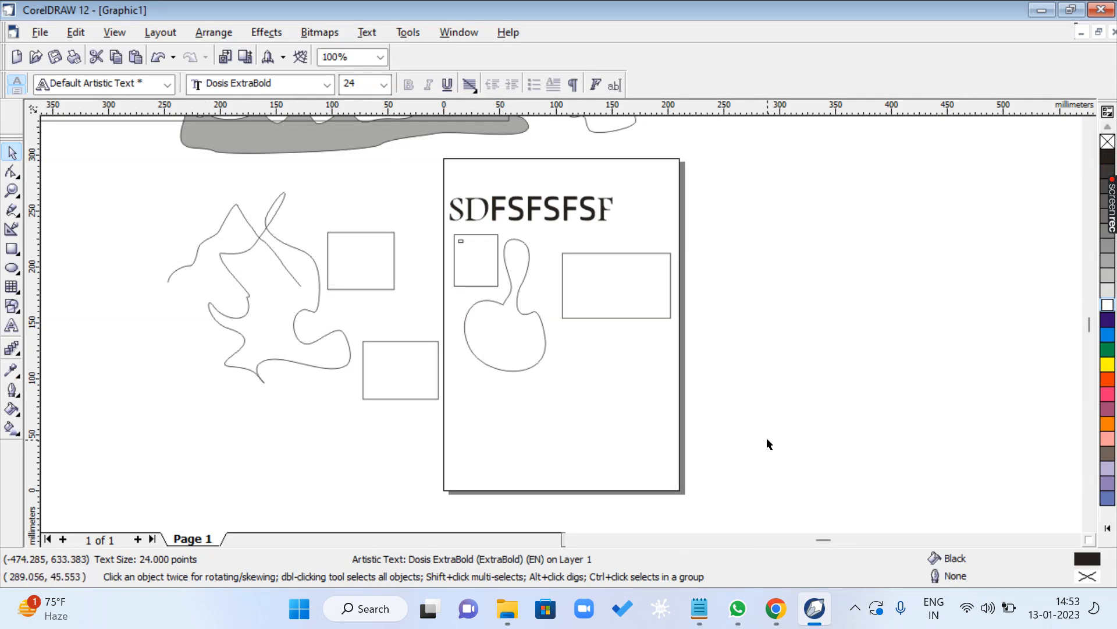
key(F4)
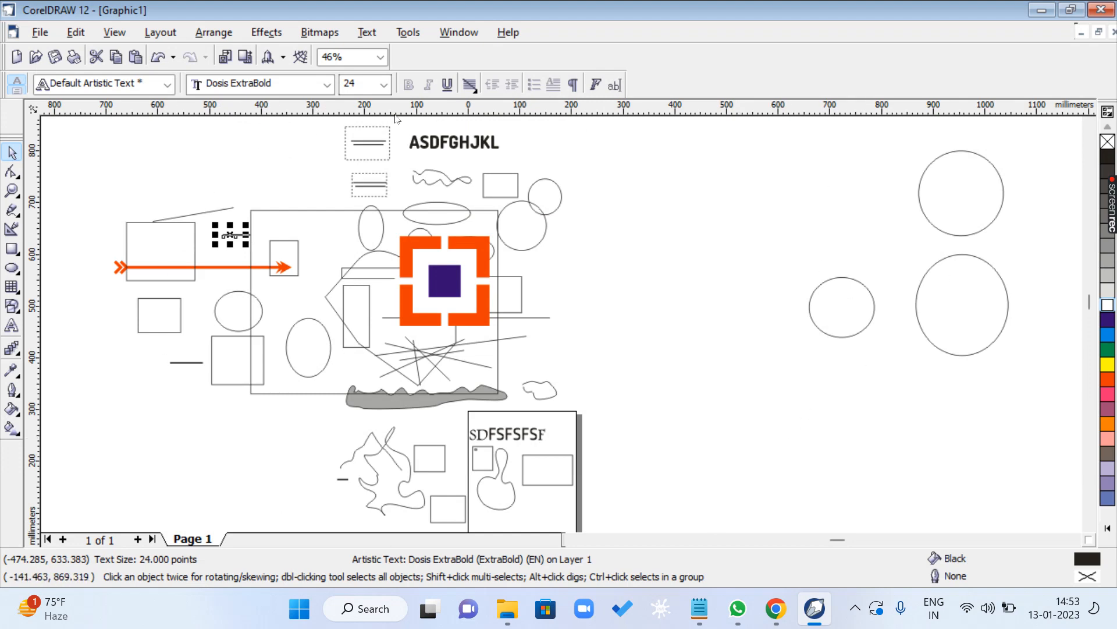
key(alt+Tab)
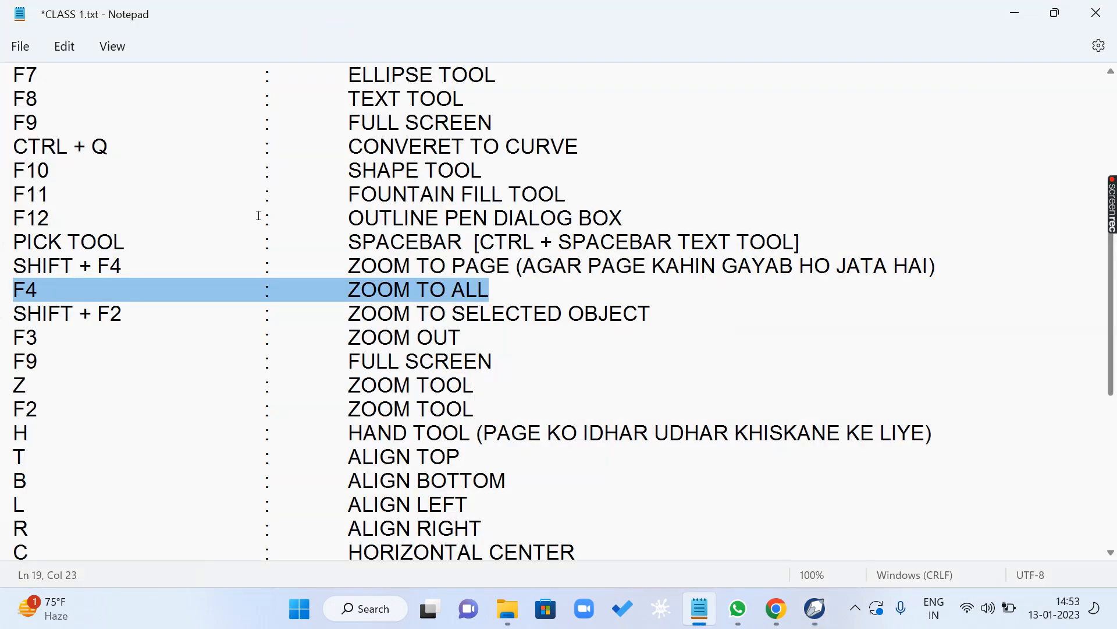
drag(15, 317, 671, 312)
- Return to CorelDRAW and move the overlapped ellipse, squares and line, plus the orange-and-purple group, into the empty area right of the large rectangle
key(alt+Tab)
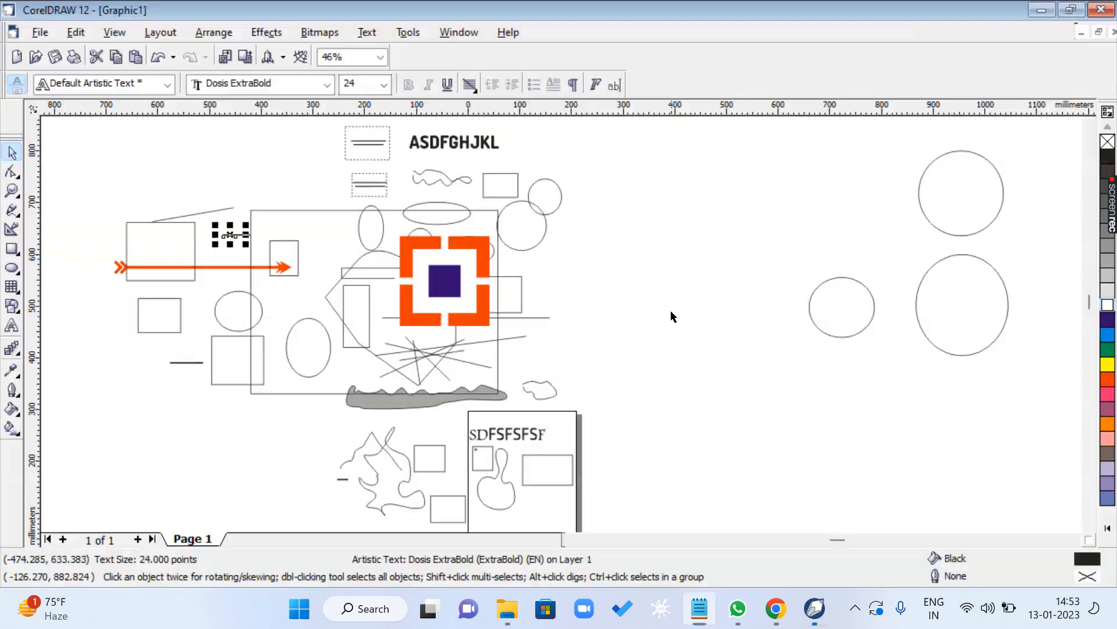
click(595, 313)
click(496, 289)
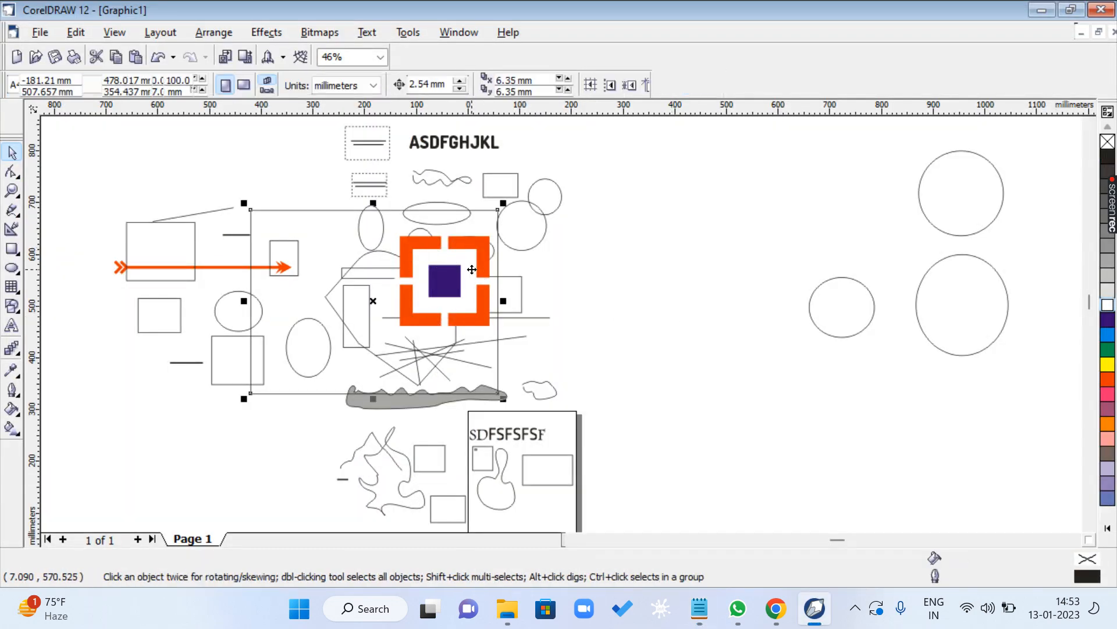
drag(589, 230, 377, 343)
drag(463, 278, 687, 382)
click(674, 357)
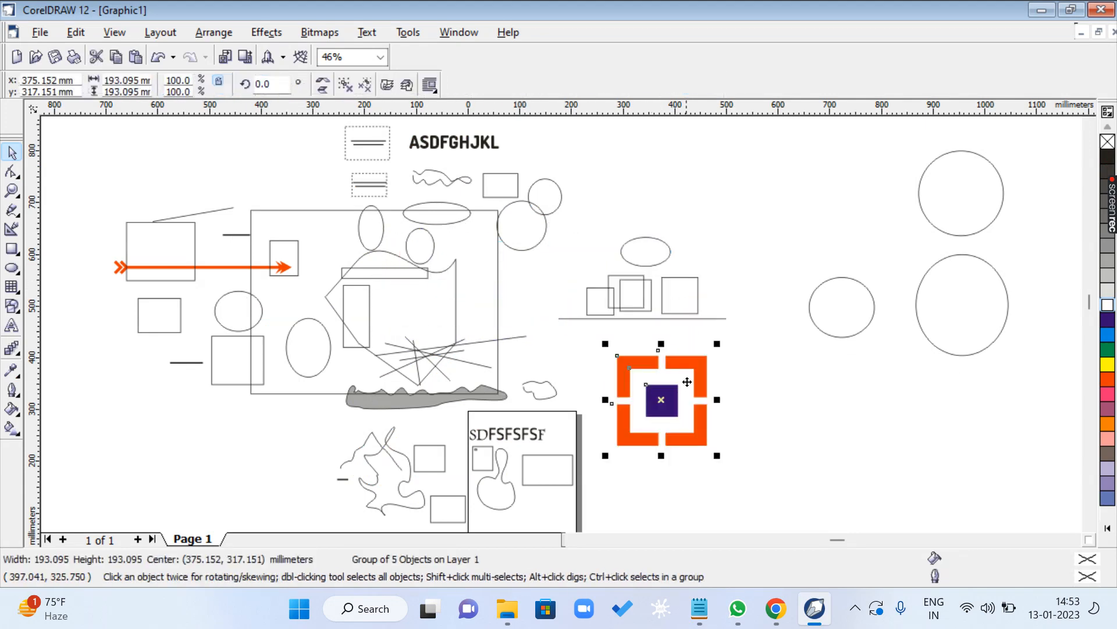
- Reselect the orange-and-purple group and zoom to the selected object
click(767, 424)
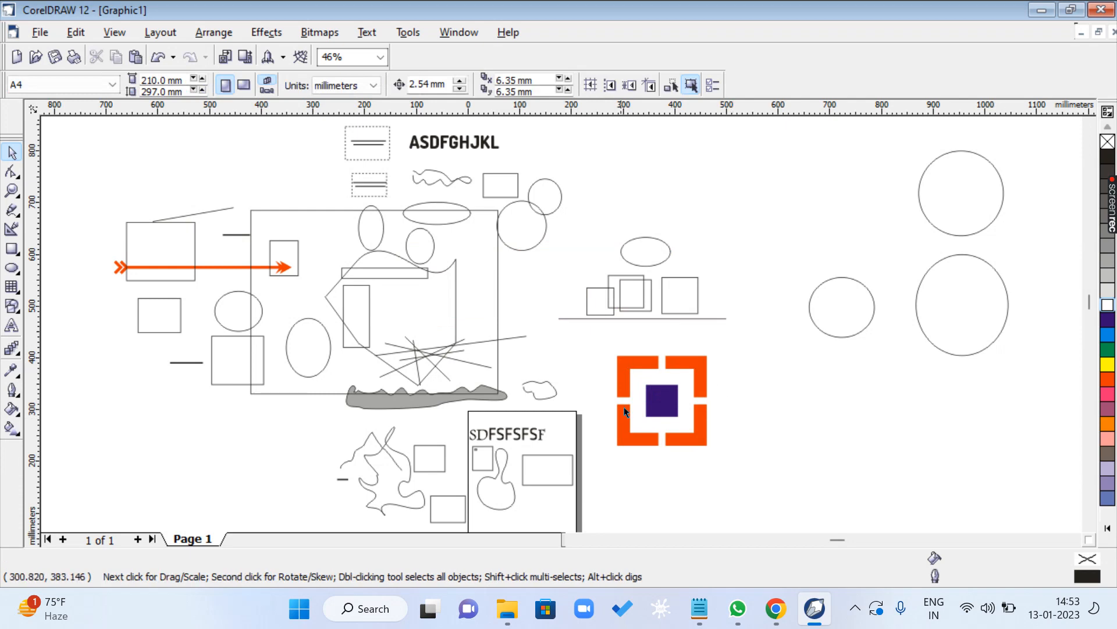
click(665, 396)
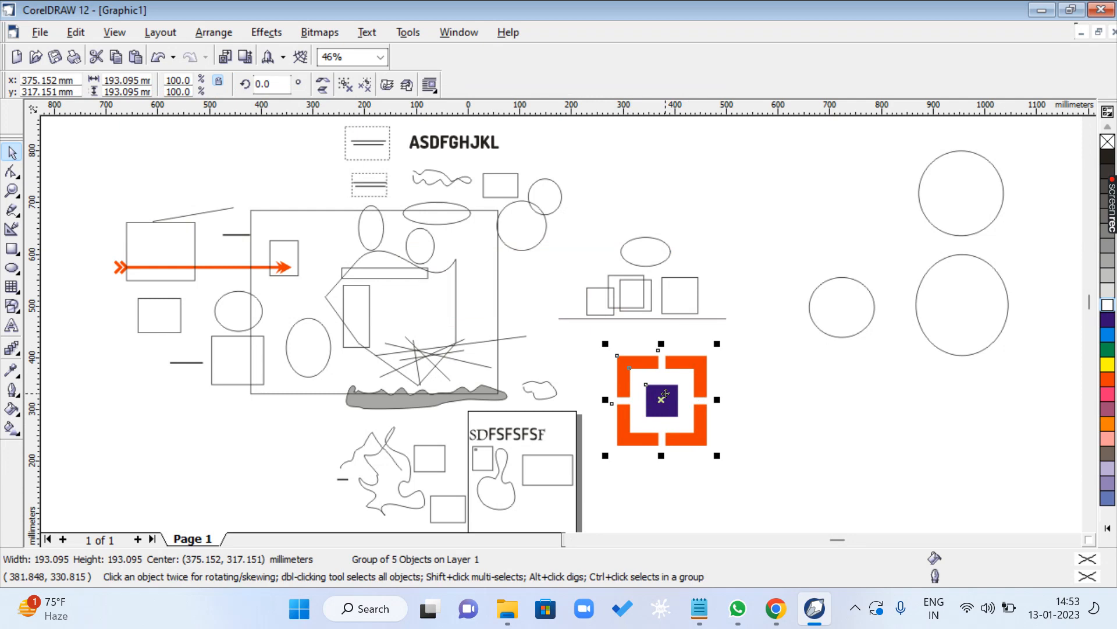
key(shift+F2)
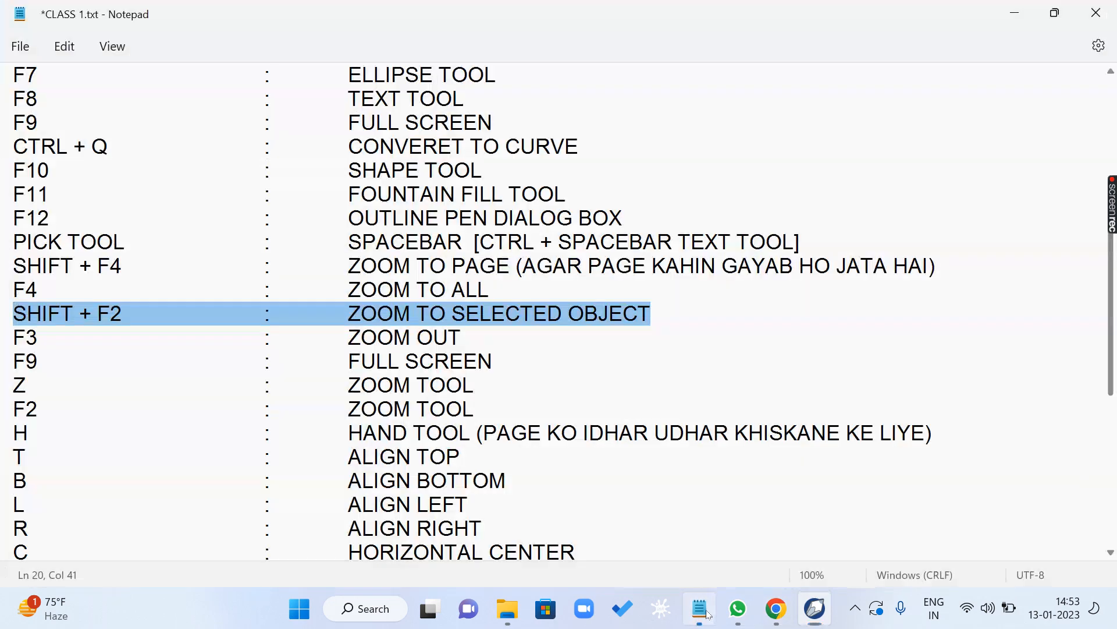
- Switch to the Notepad shortcut list and highlight both F3 : ZOOM OUT entries
click(699, 608)
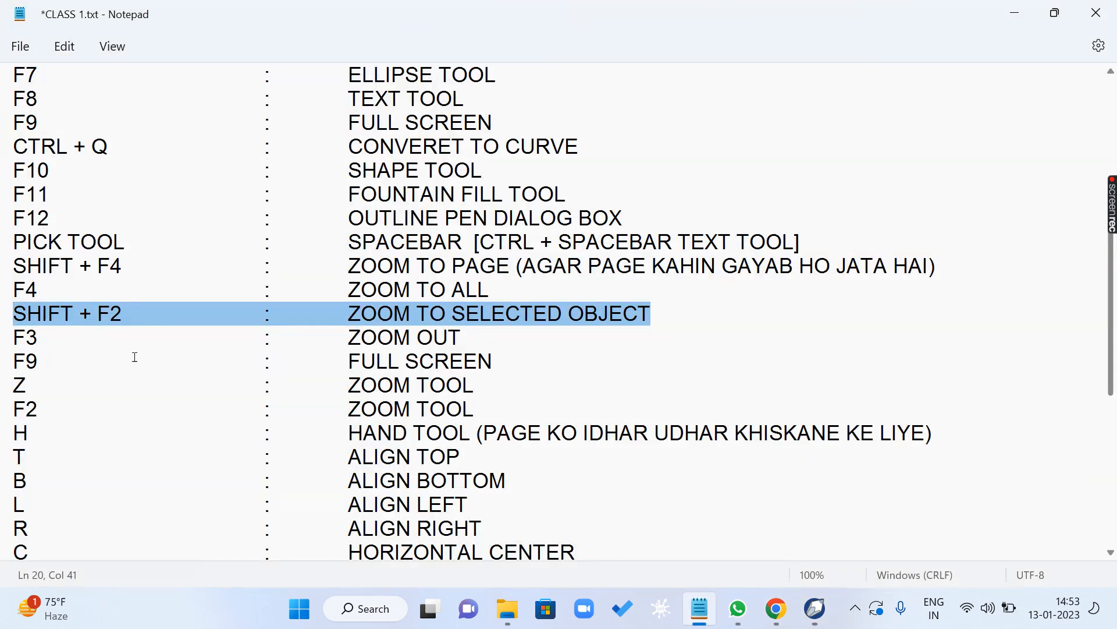
drag(26, 343, 488, 330)
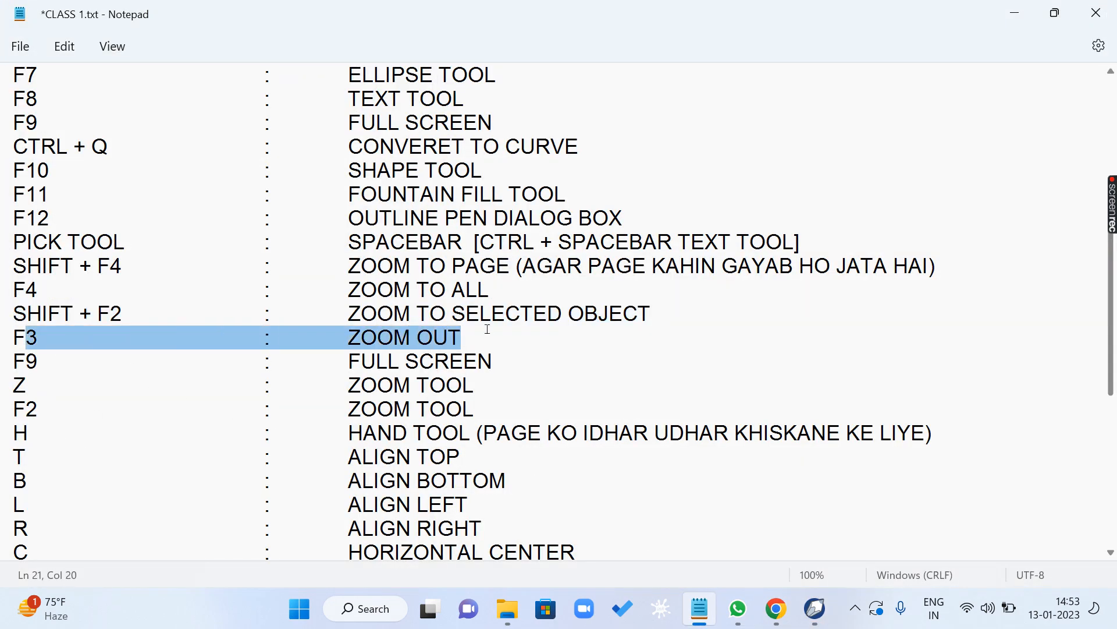
scroll(304, 274, up, 4)
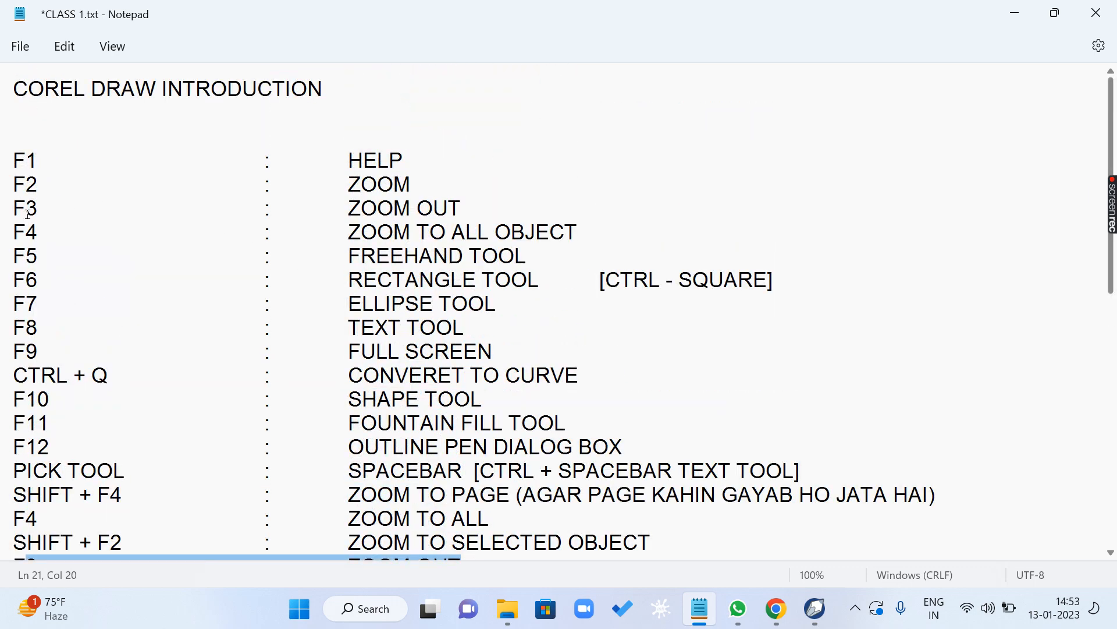
drag(487, 208, 306, 211)
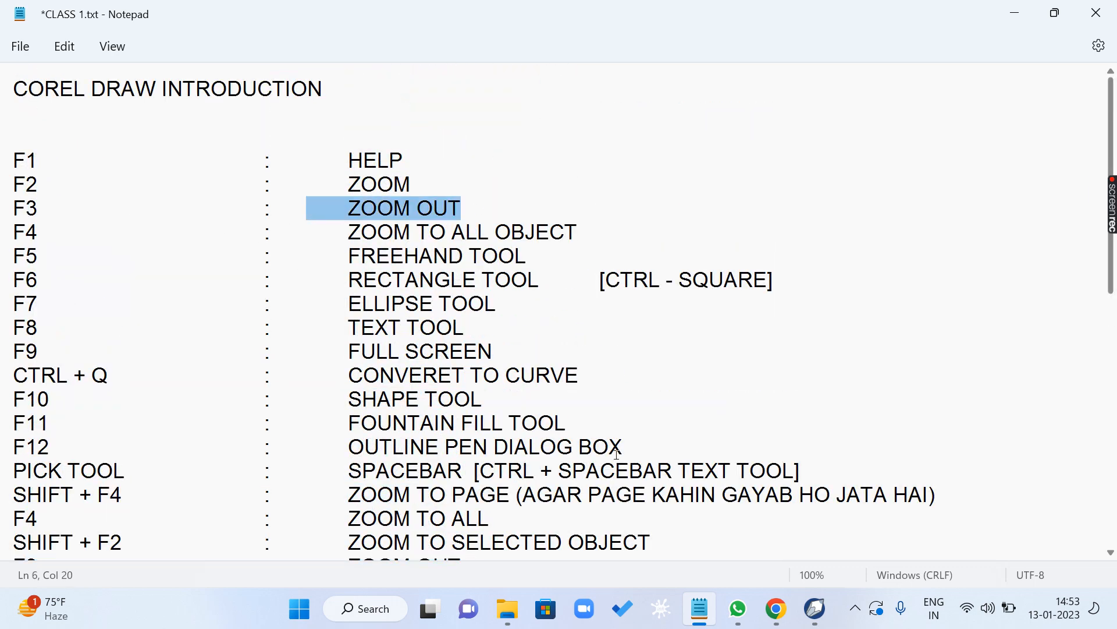
- Return to CorelDRAW and zoom out from the drawing to 2%
click(815, 608)
scroll(422, 275, down, 6)
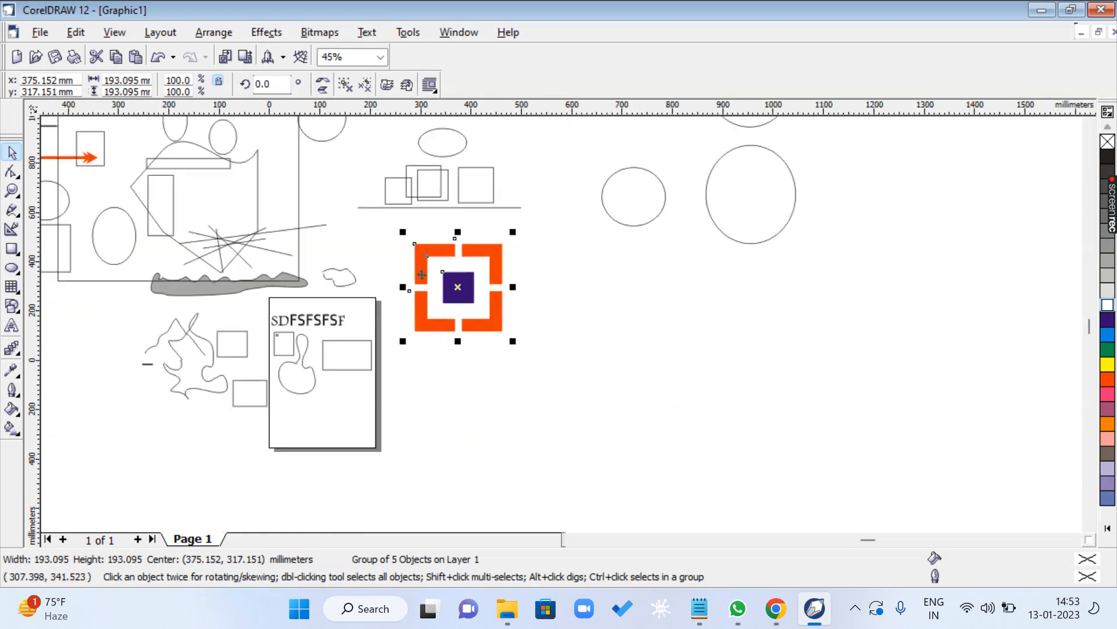
click(681, 341)
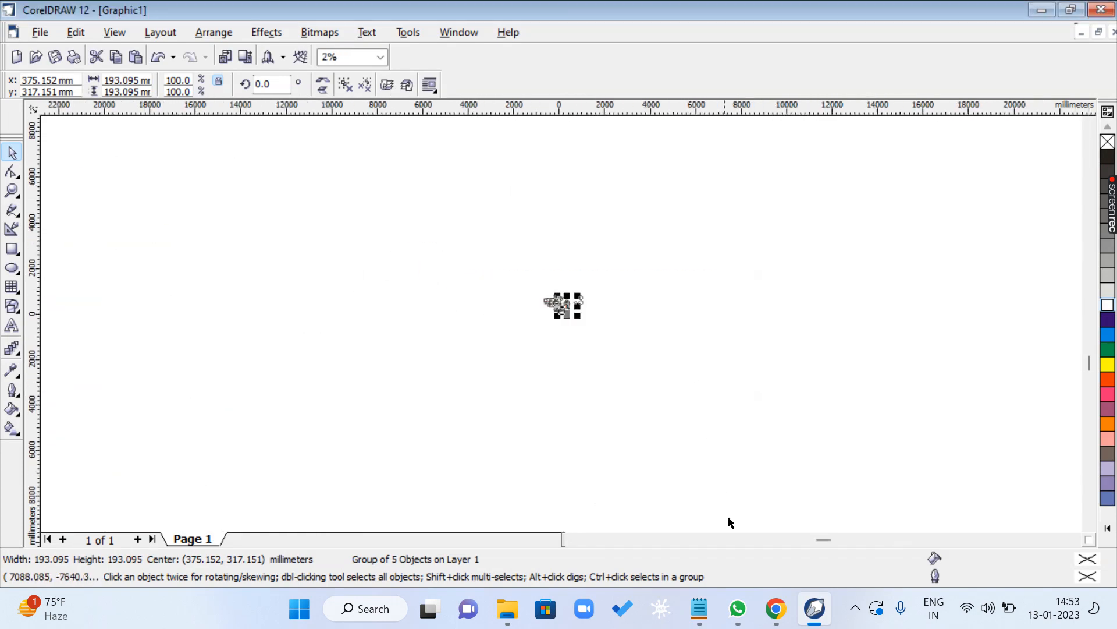
- Switch to the Notepad shortcut list and highlight the F9 full screen, Z zoom tool and F2 zoom entries
click(700, 608)
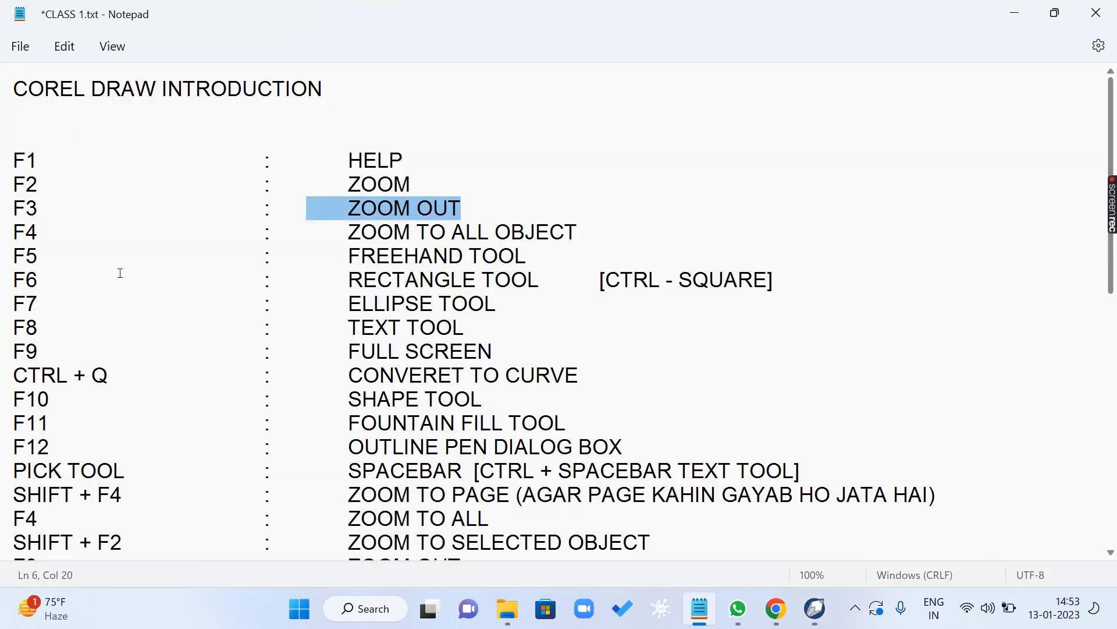
scroll(68, 317, down, 3)
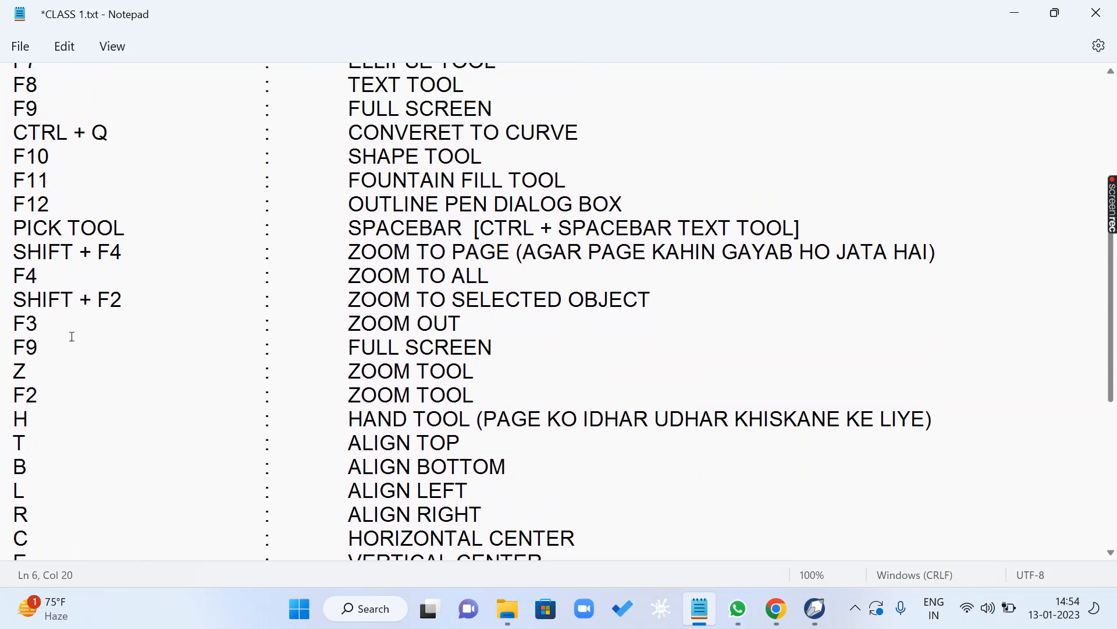
drag(27, 345, 447, 339)
drag(19, 371, 478, 370)
scroll(256, 334, up, 3)
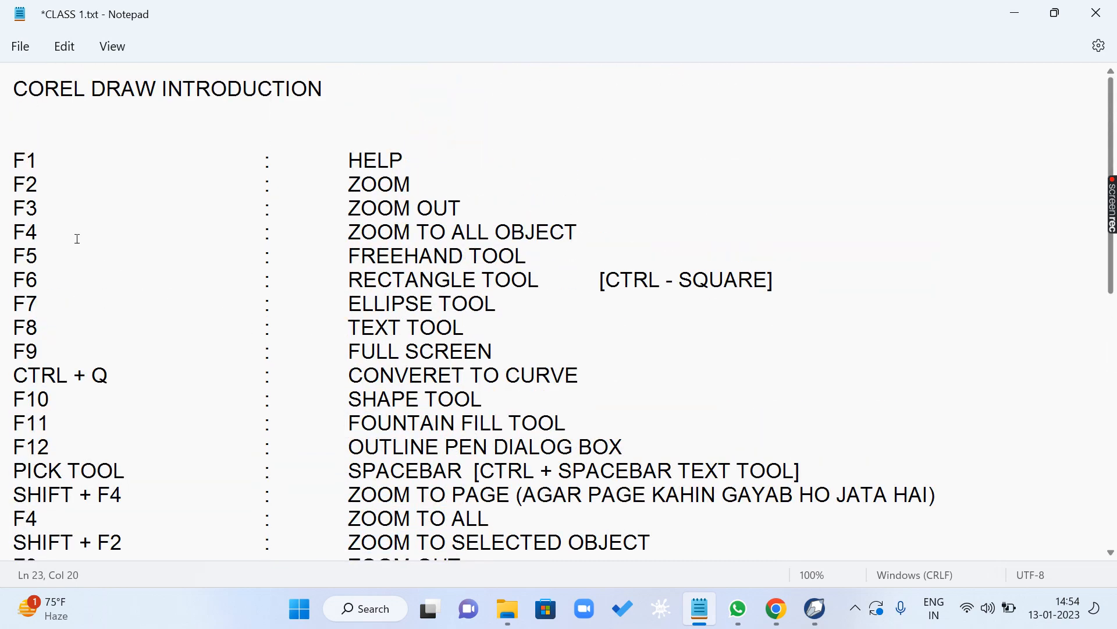
drag(19, 184, 415, 186)
scroll(386, 239, down, 5)
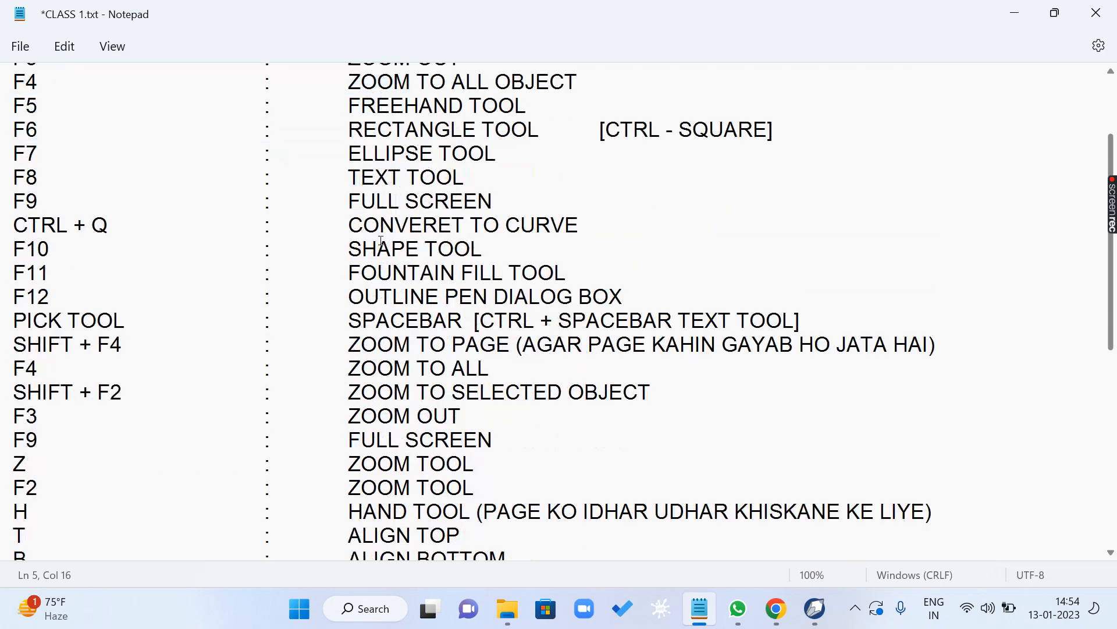
drag(19, 222, 515, 222)
- Return to CorelDRAW and magnify the middle of the drawing to 138% with the Zoom tool
click(817, 617)
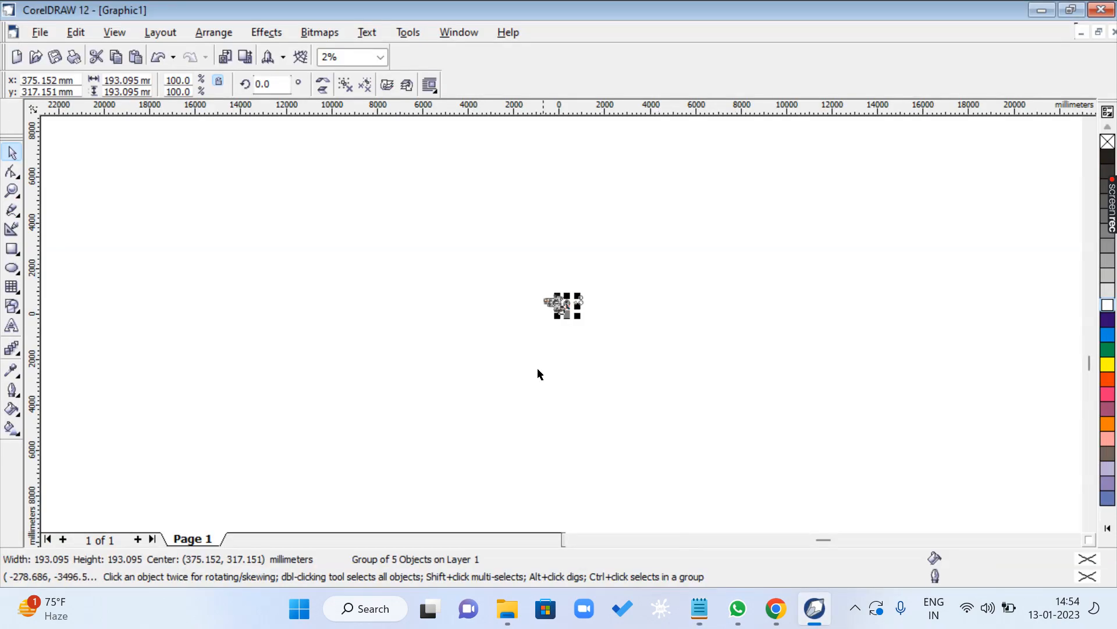
key(z)
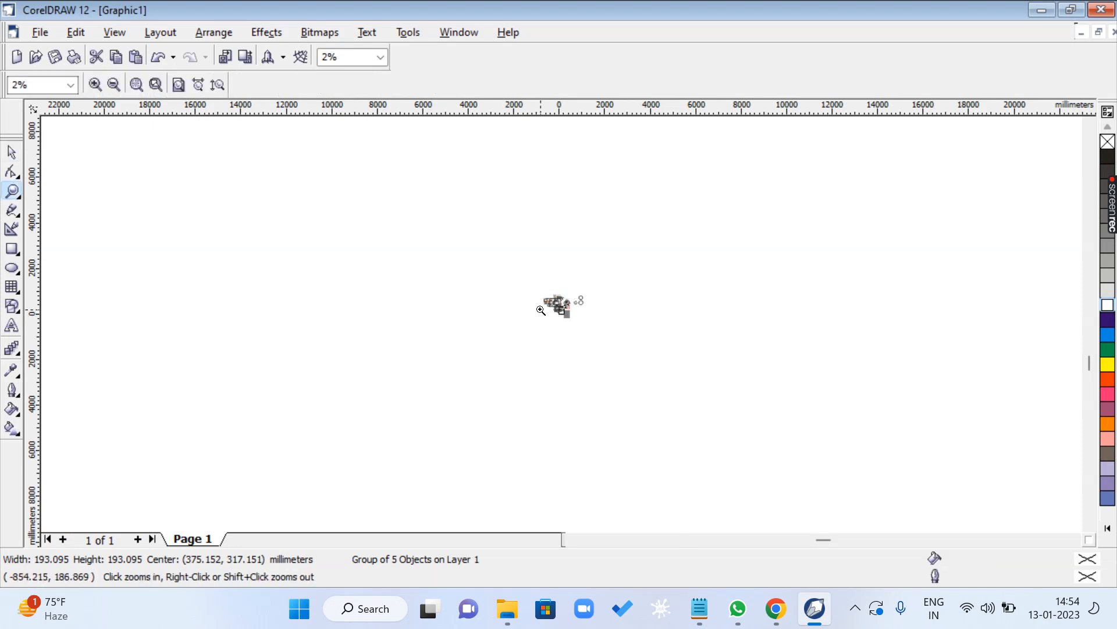
drag(533, 278, 598, 333)
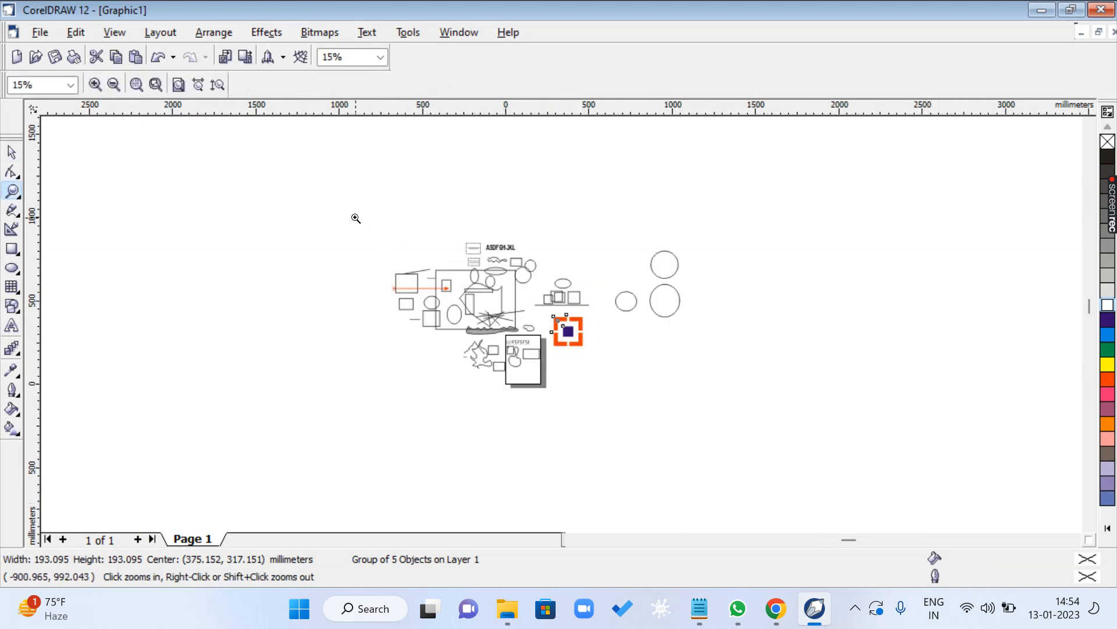
drag(357, 217, 683, 387)
drag(421, 252, 559, 361)
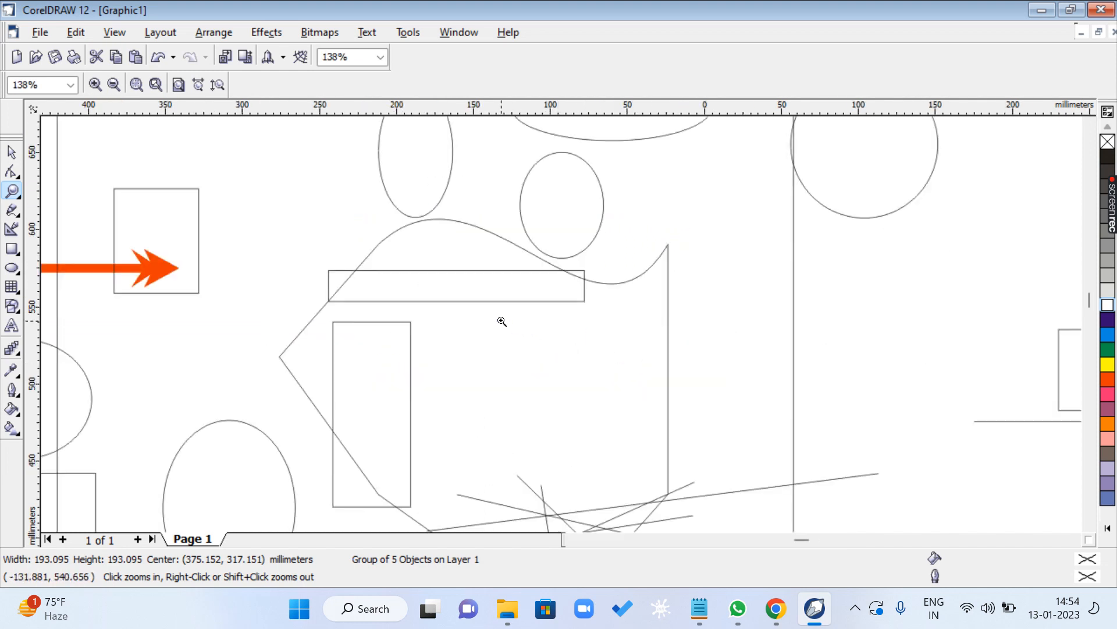
- Alternate between the Pick and Zoom tools, magnifying the blank area beside the arrowhead and zooming back out
key(space)
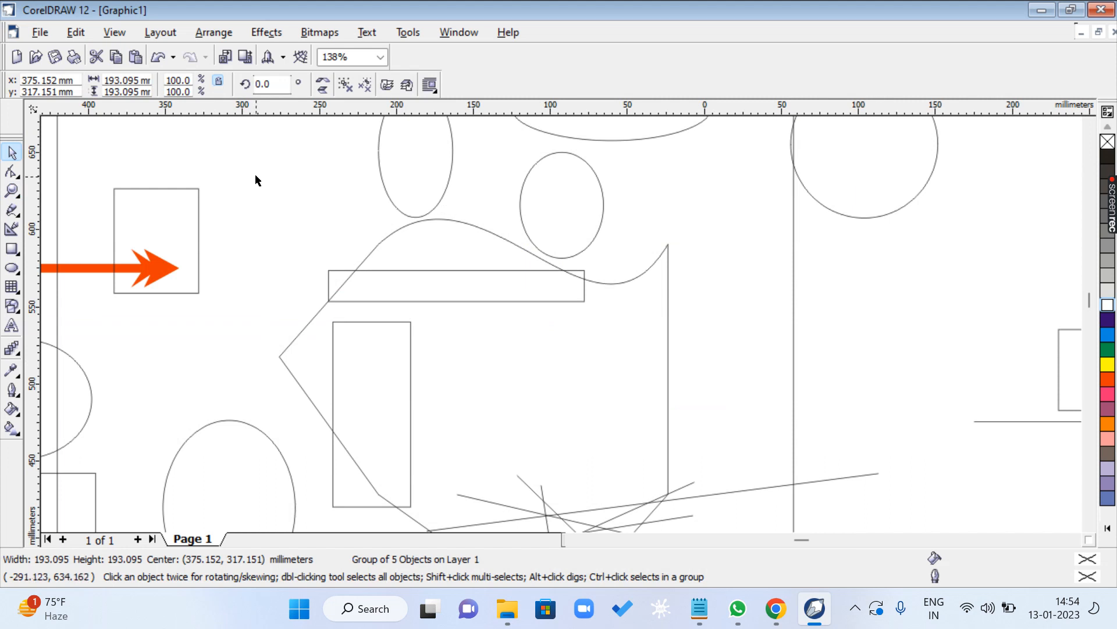
key(space)
drag(260, 169, 384, 301)
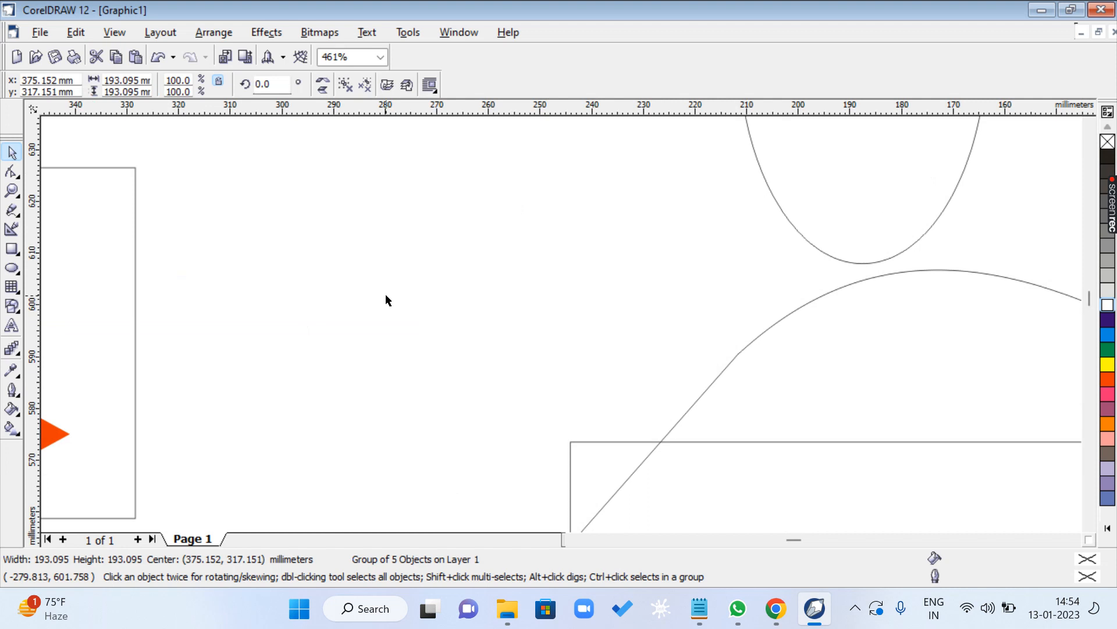
key(space)
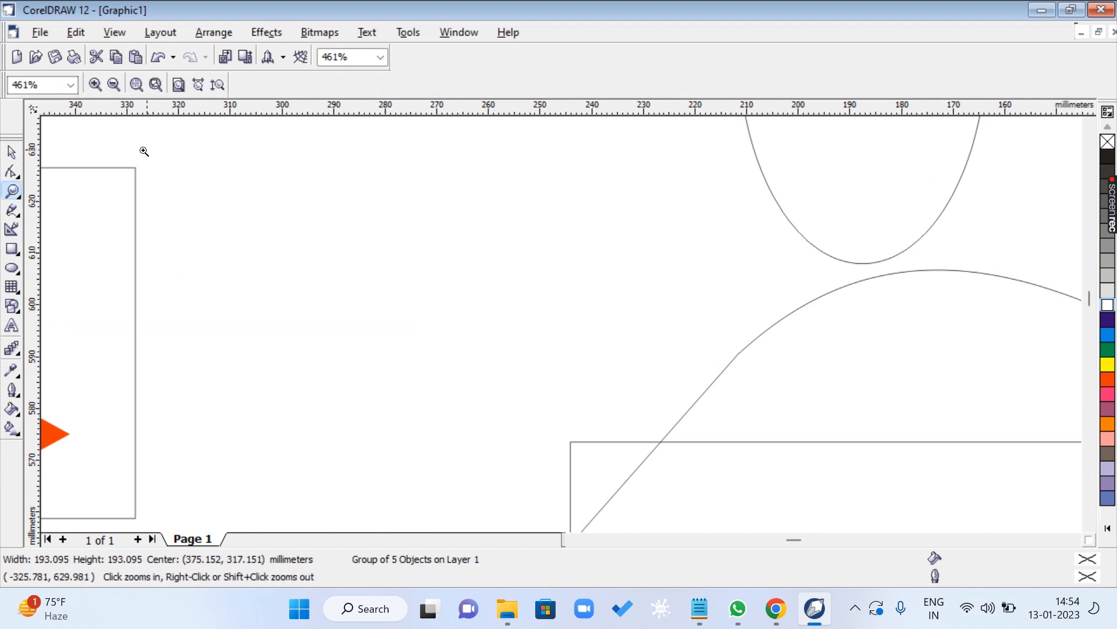
right_click(460, 338)
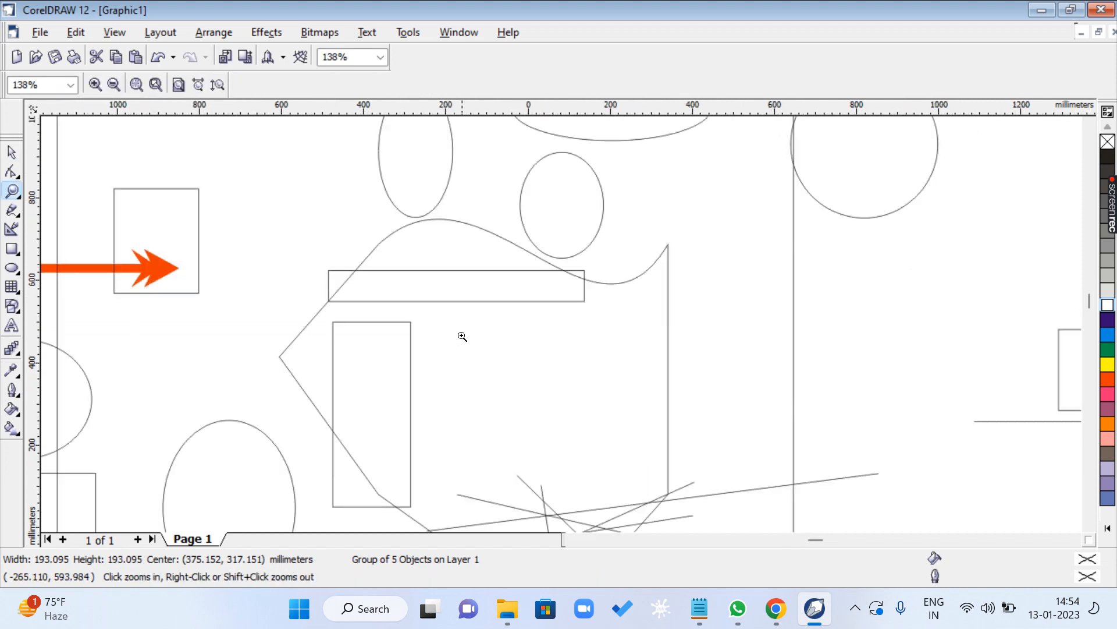
right_click(462, 337)
- Magnify the upper-left corner of the long thin rectangle repeatedly with the Zoom tool up to the maximum zoom level
drag(412, 266, 455, 307)
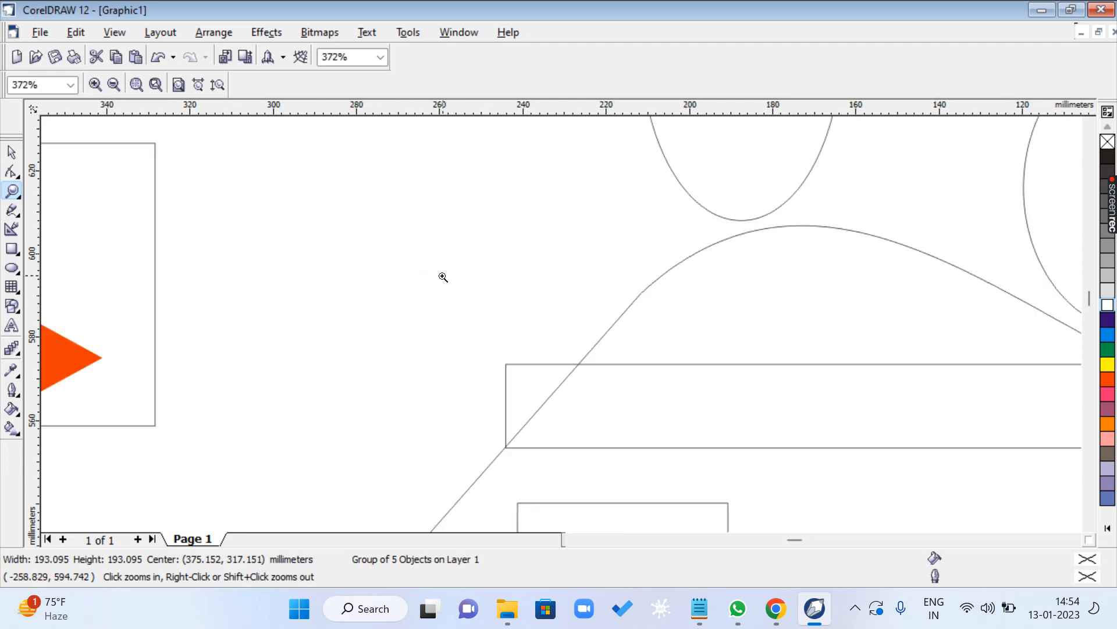
drag(496, 349, 540, 396)
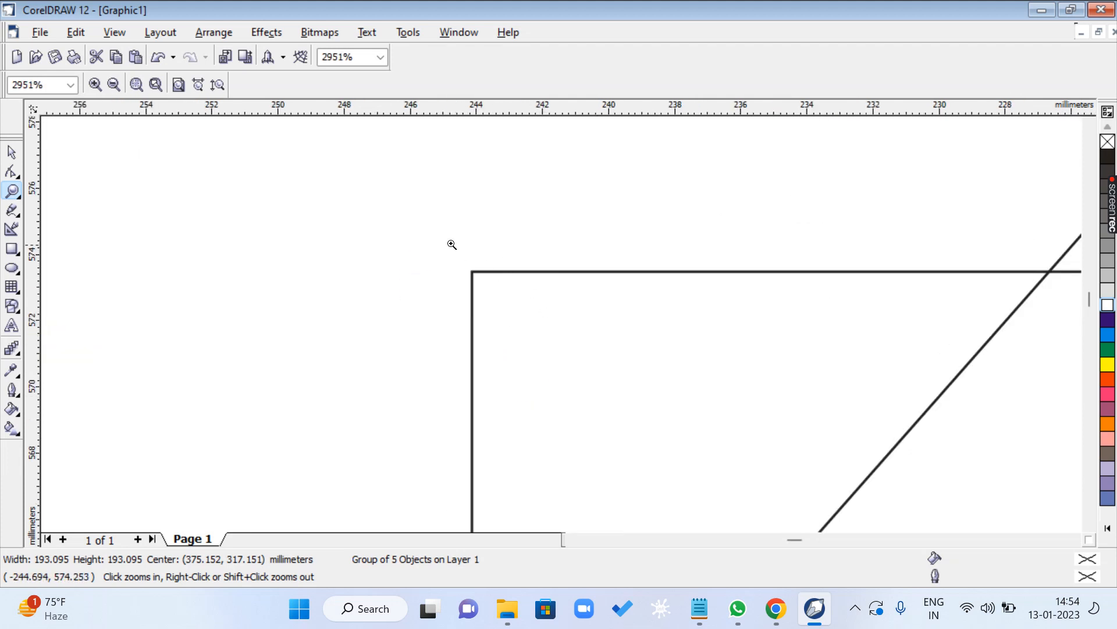
drag(452, 245, 522, 310)
drag(432, 251, 483, 310)
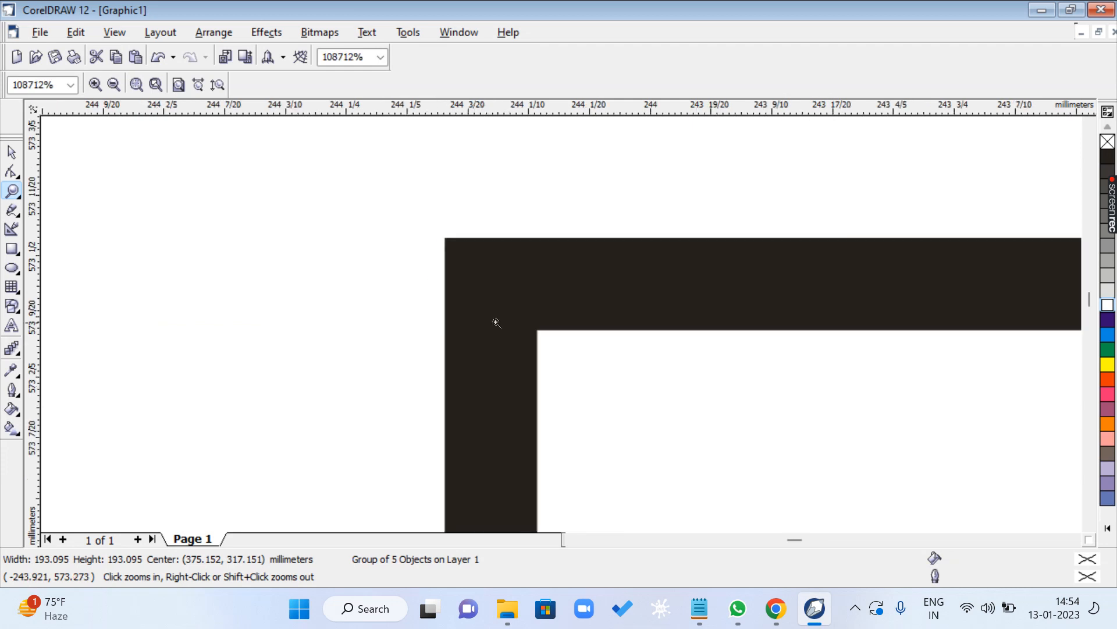
drag(441, 230, 477, 273)
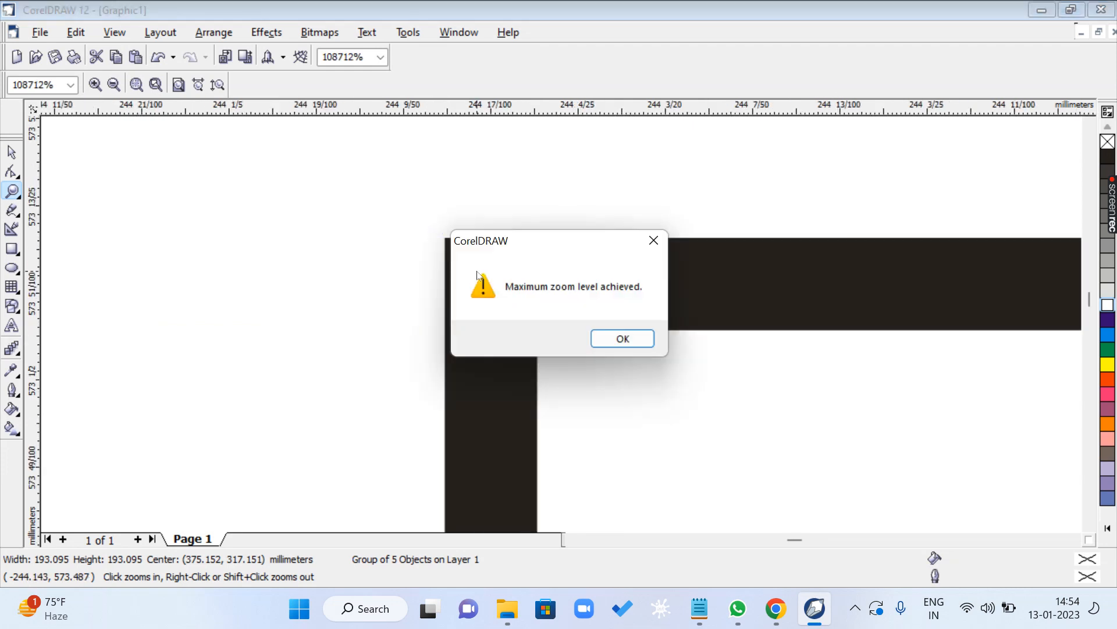
click(605, 346)
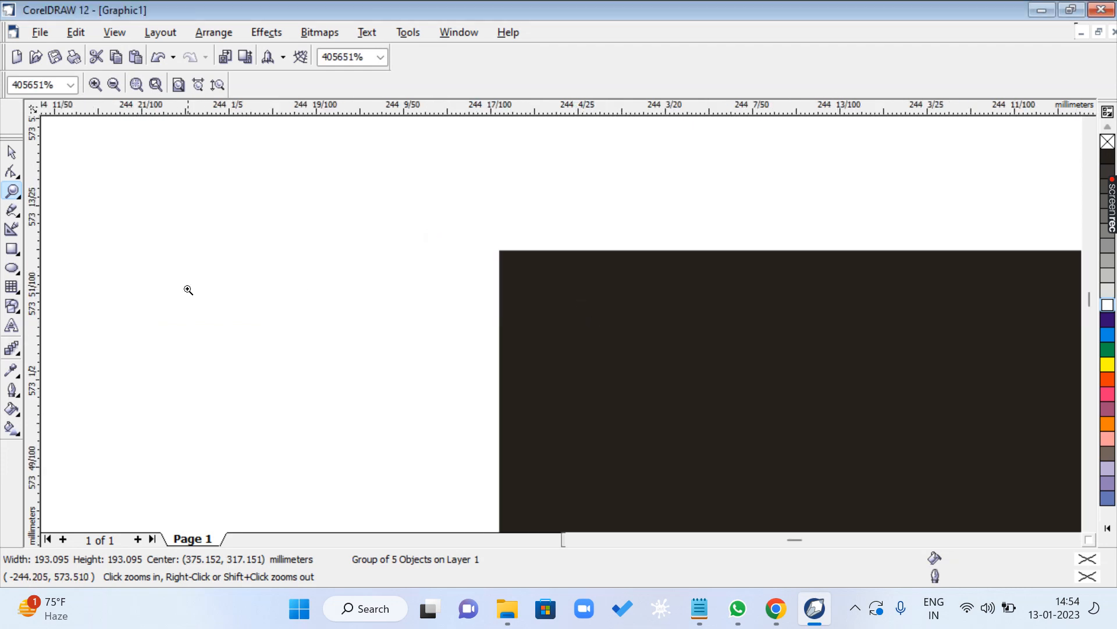
- Zoom back out to 372% and toggle between the Pick tool and the Zoom tool
key(F3)
key(F3)
key(F3)
key(F3)
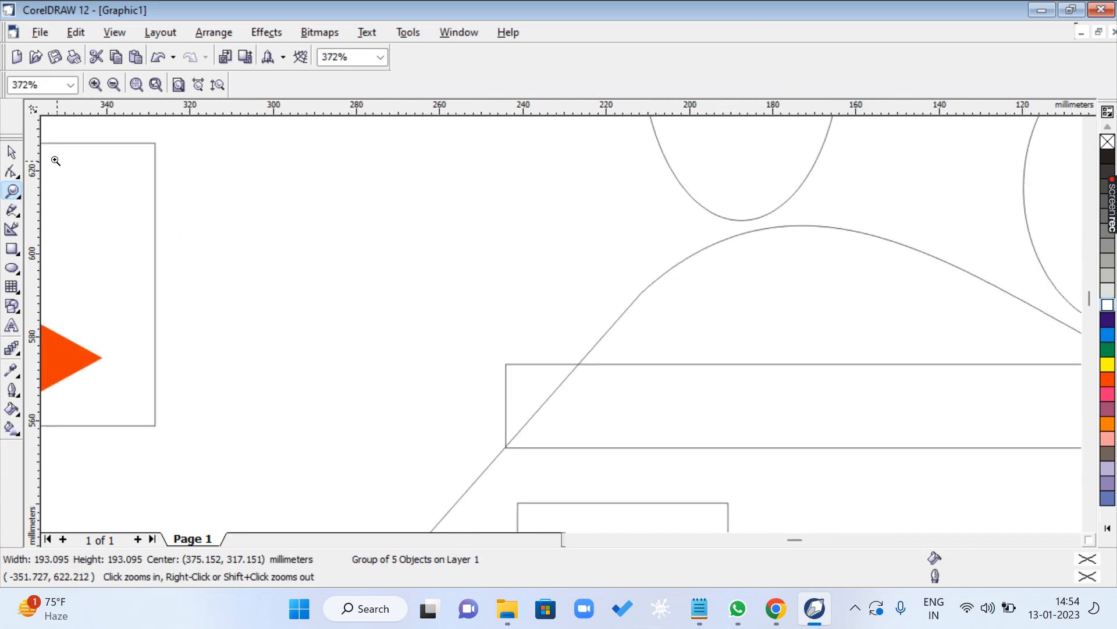
key(space)
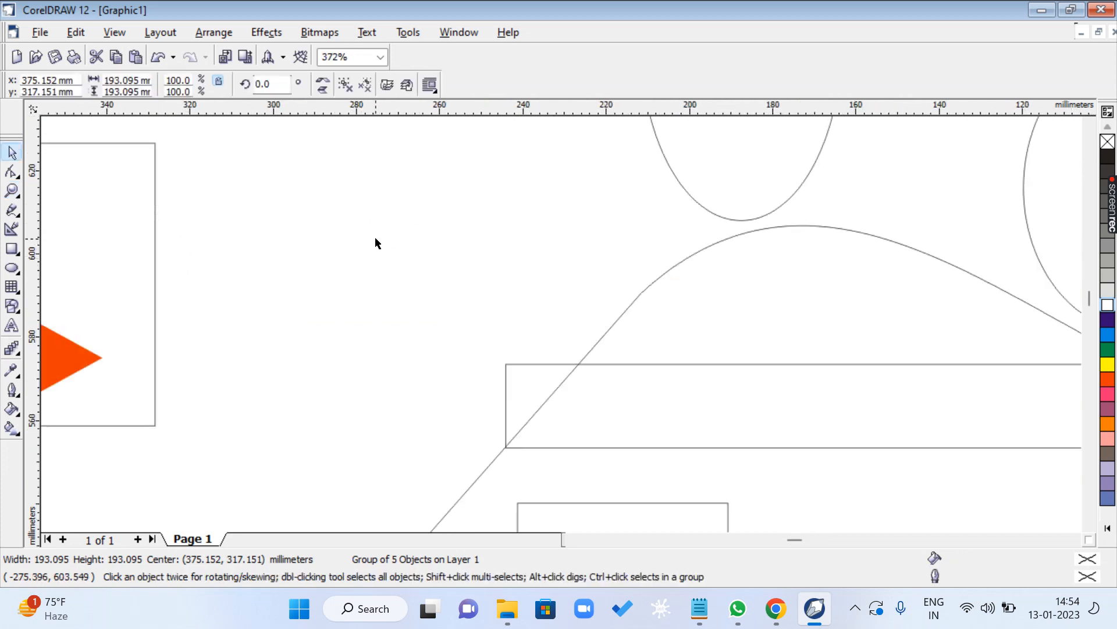
key(space)
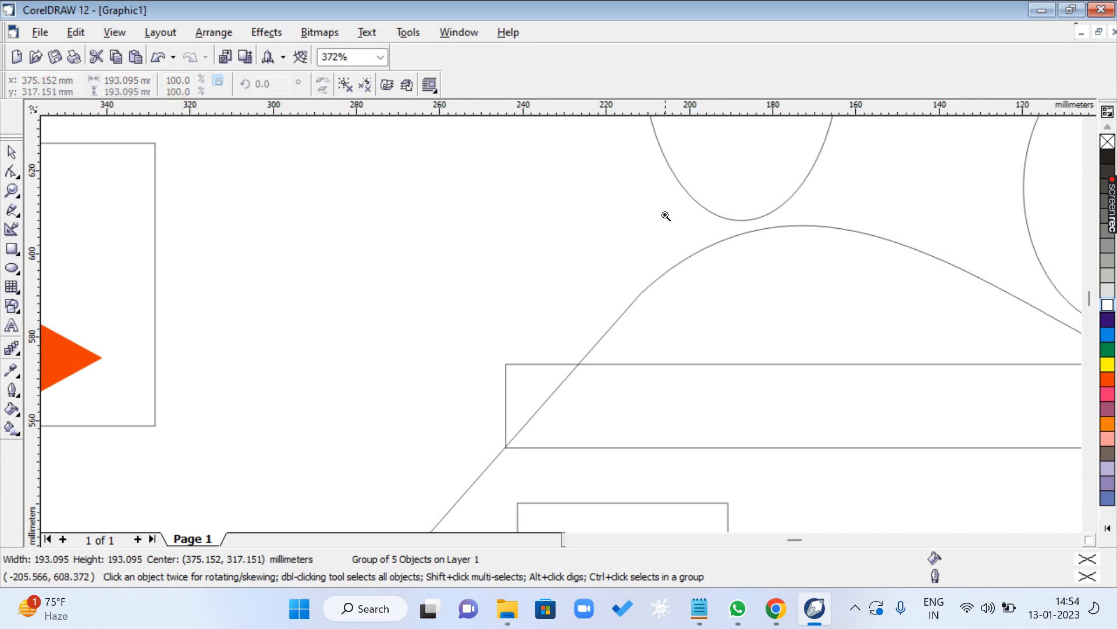
- Magnify the area around the ellipse's lower edge above the curve with the Zoom tool, and zoom back out to 37%
drag(637, 165, 781, 273)
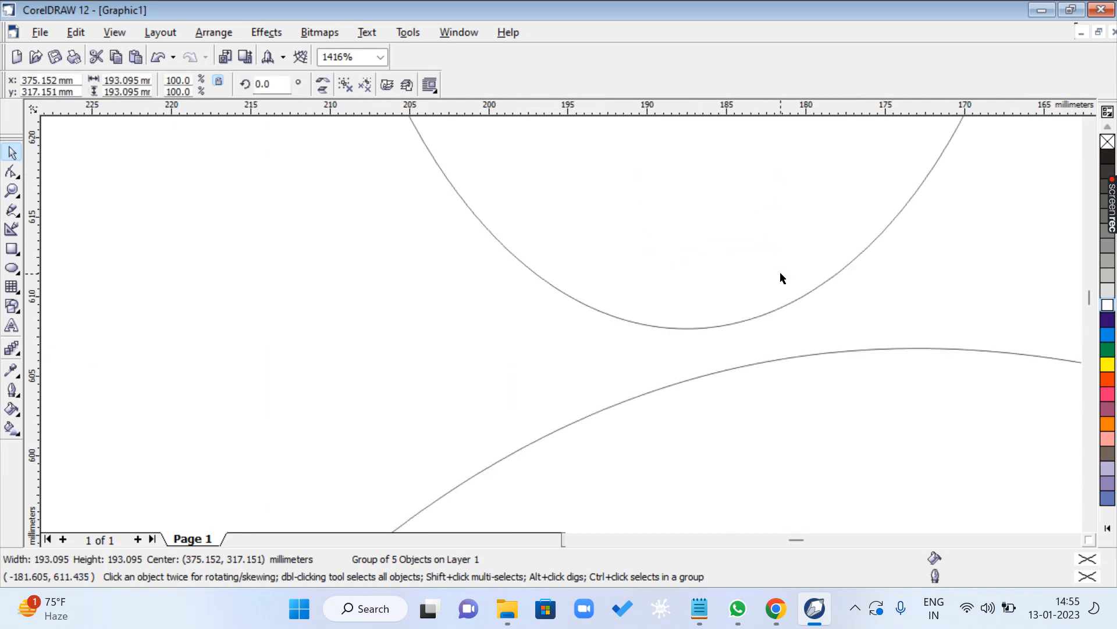
key(space)
drag(696, 260, 759, 332)
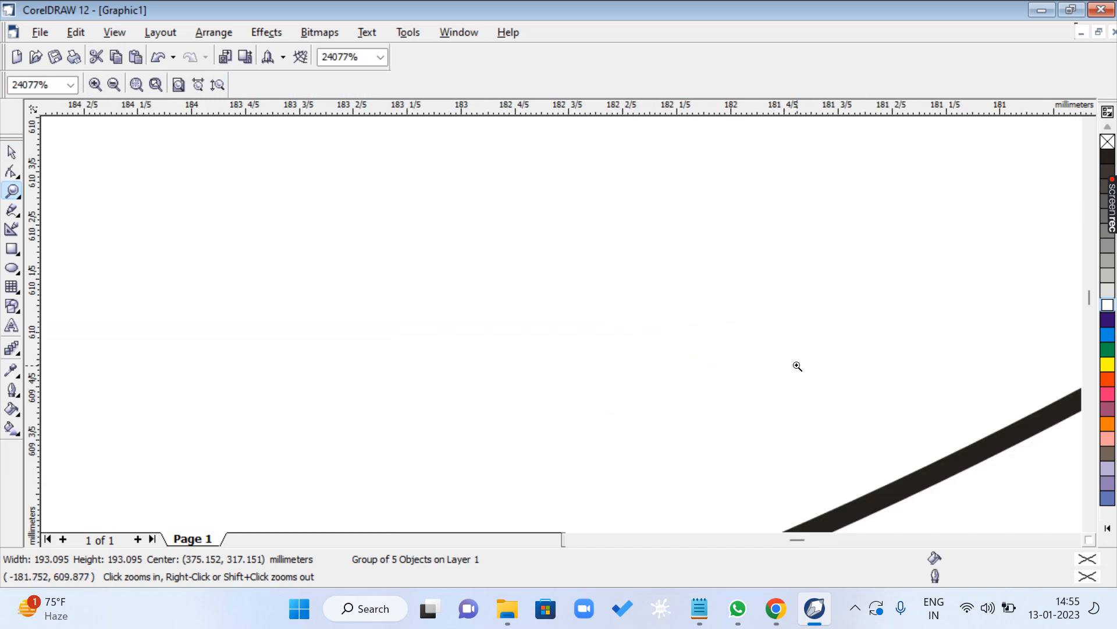
key(F3)
key(F3)
key(F3)
key(F3)
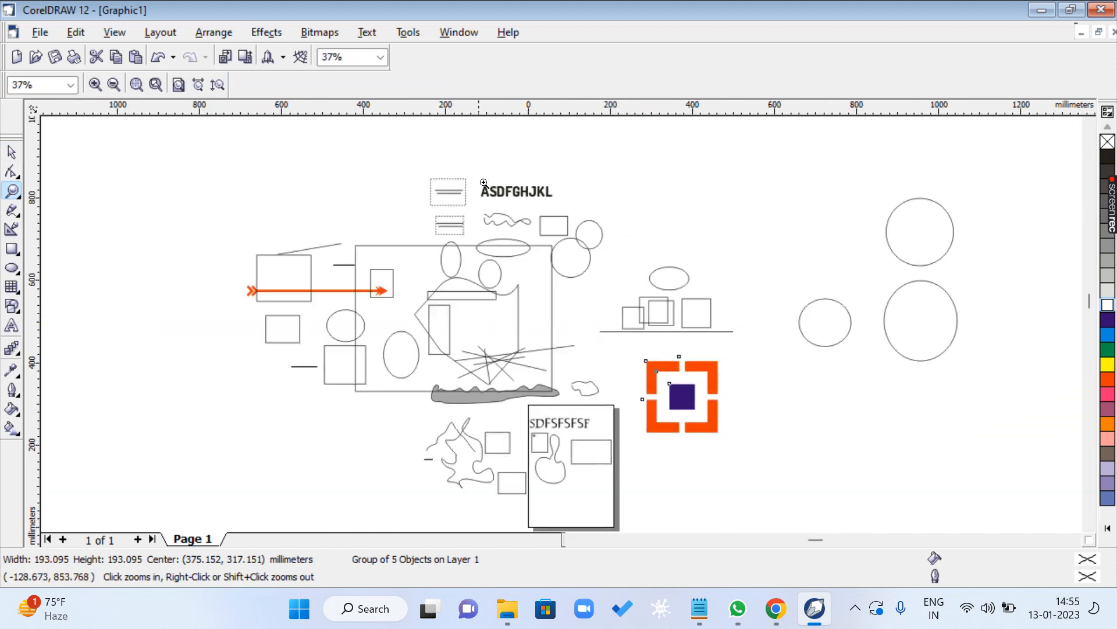
- Magnify the ASDFGHJKL text with the Zoom tool and zoom back to show all objects
drag(475, 176, 551, 238)
key(space)
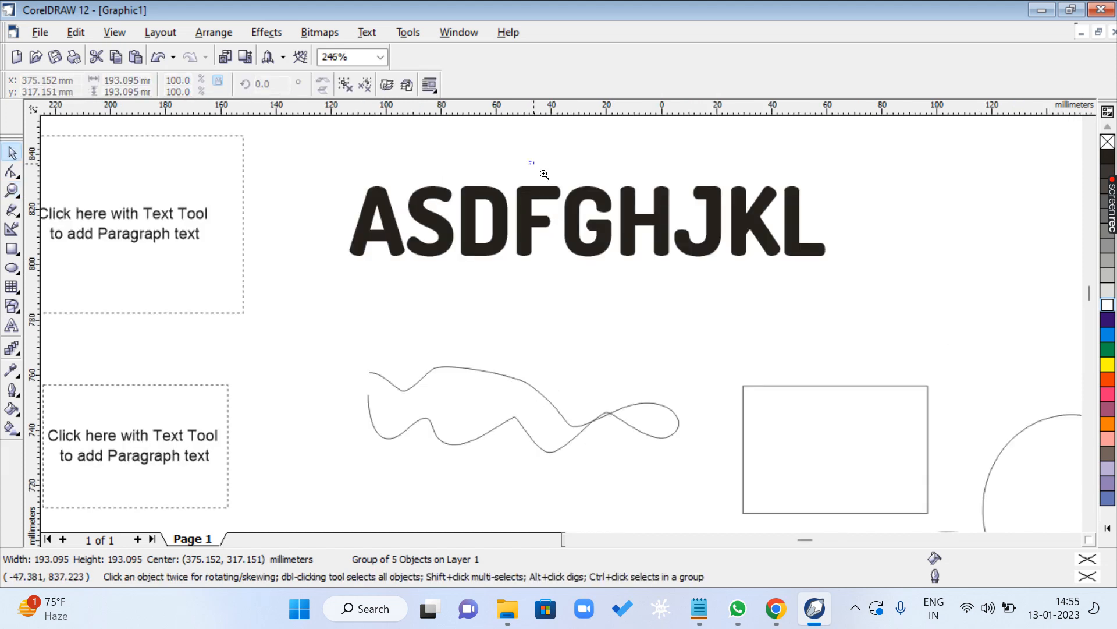
drag(531, 170, 617, 246)
key(F4)
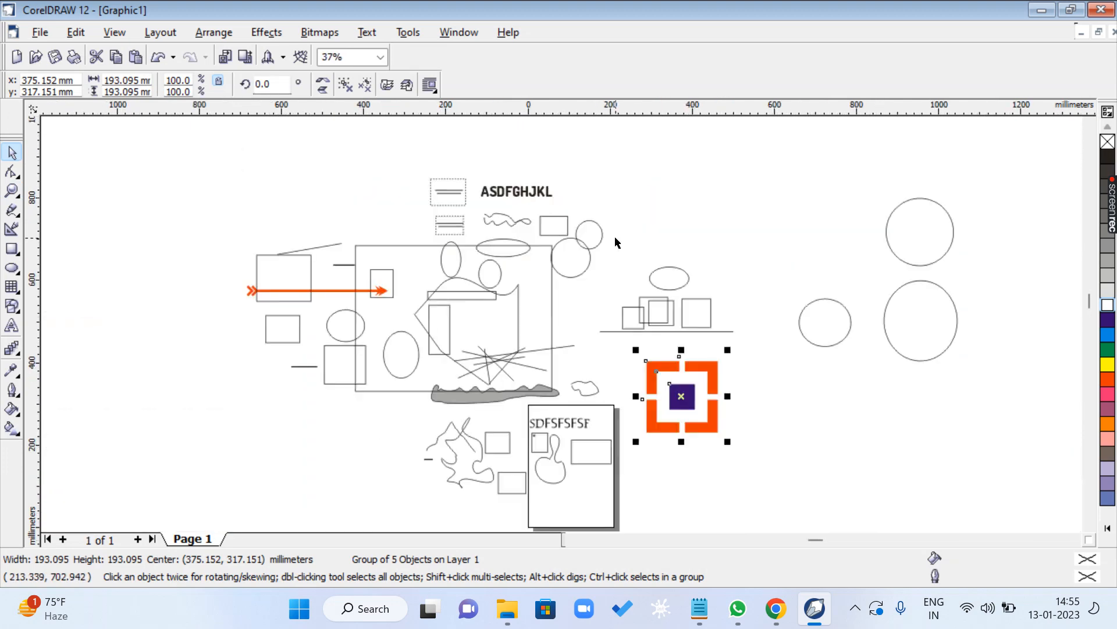
- Switch to Notepad and highlight the Hand tool line in the shortcut list
click(699, 608)
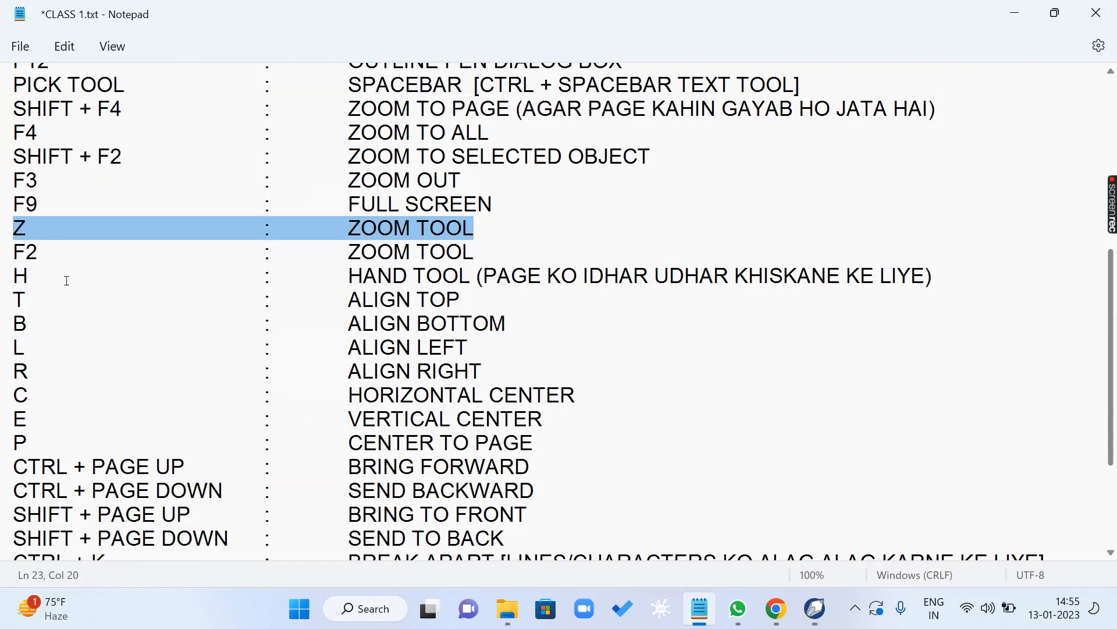
click(26, 251)
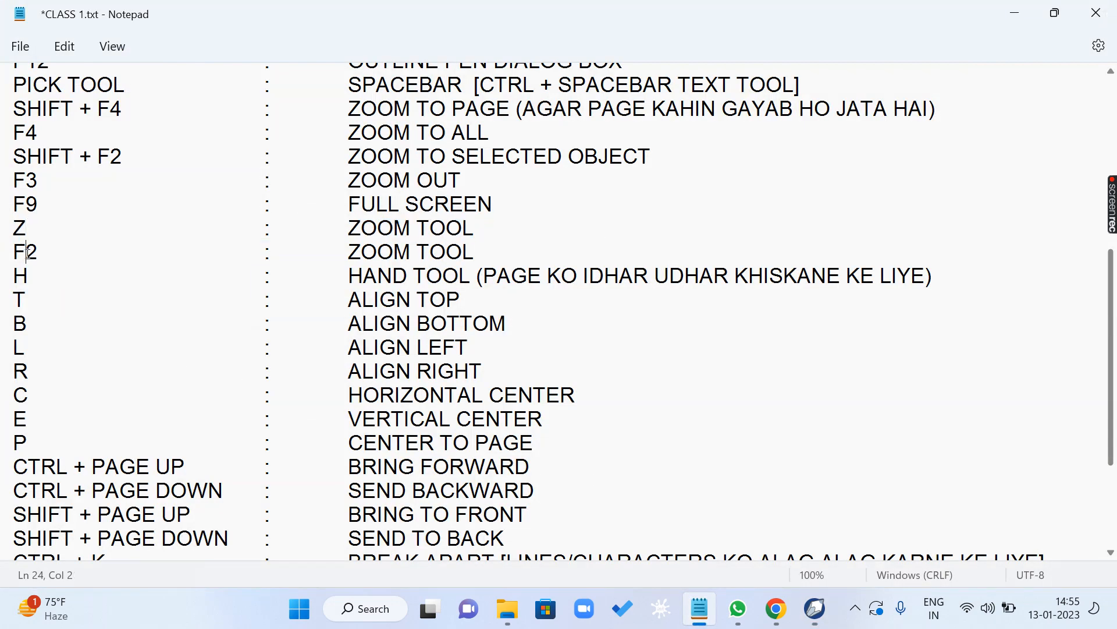
drag(17, 277, 515, 278)
scroll(437, 350, down, 3)
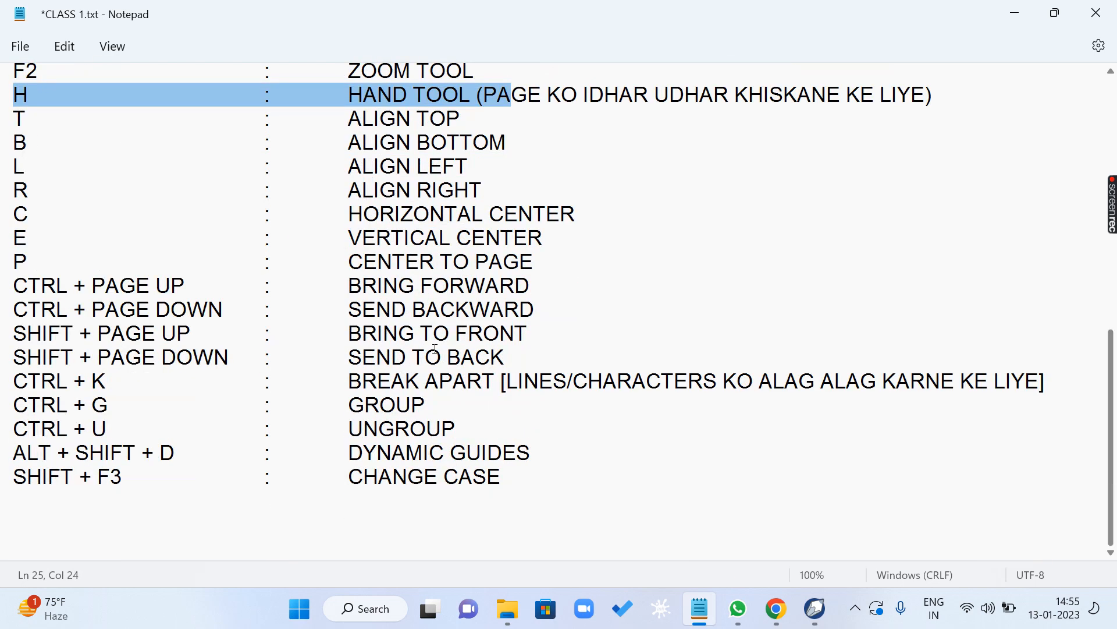
scroll(583, 508, up, 4)
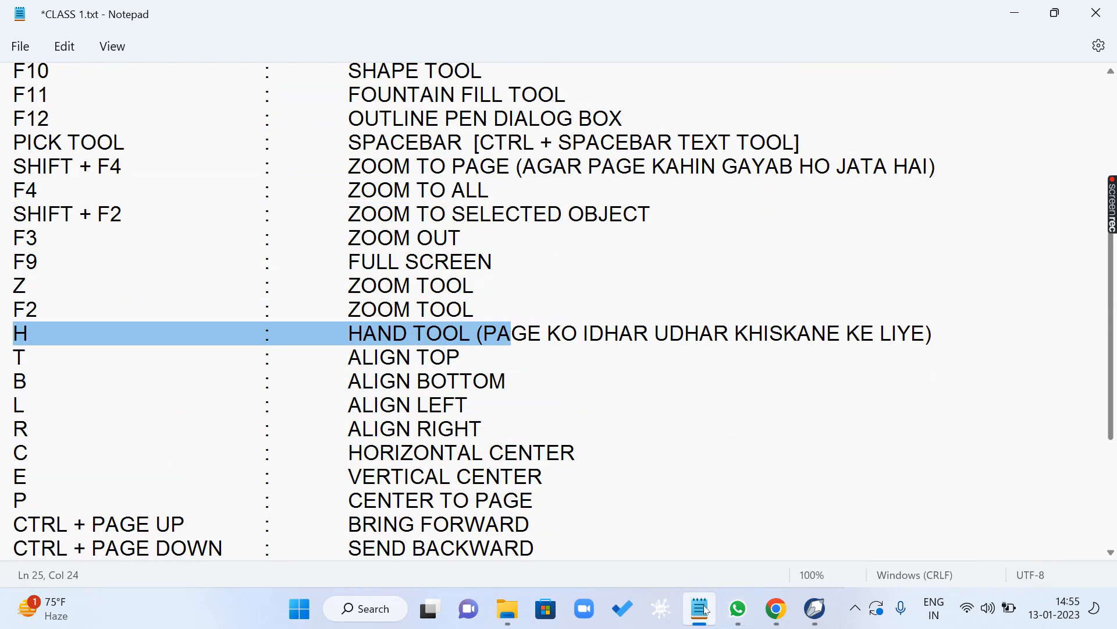
- Return to CorelDRAW, zoom to the page with nothing selected, and move the view with the Hand tool
click(813, 609)
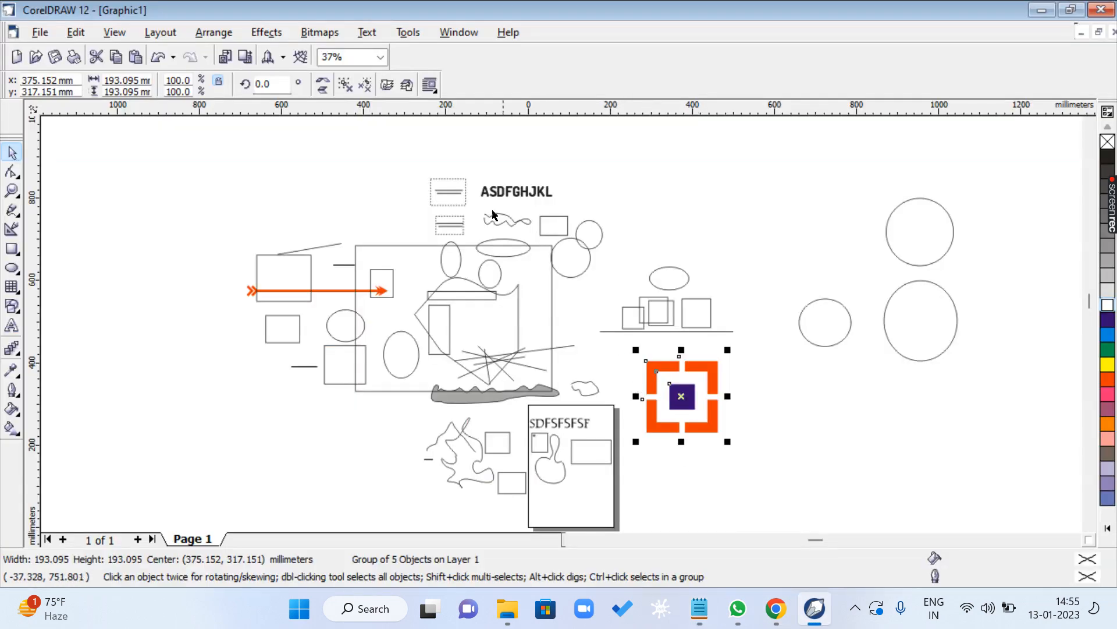
click(586, 475)
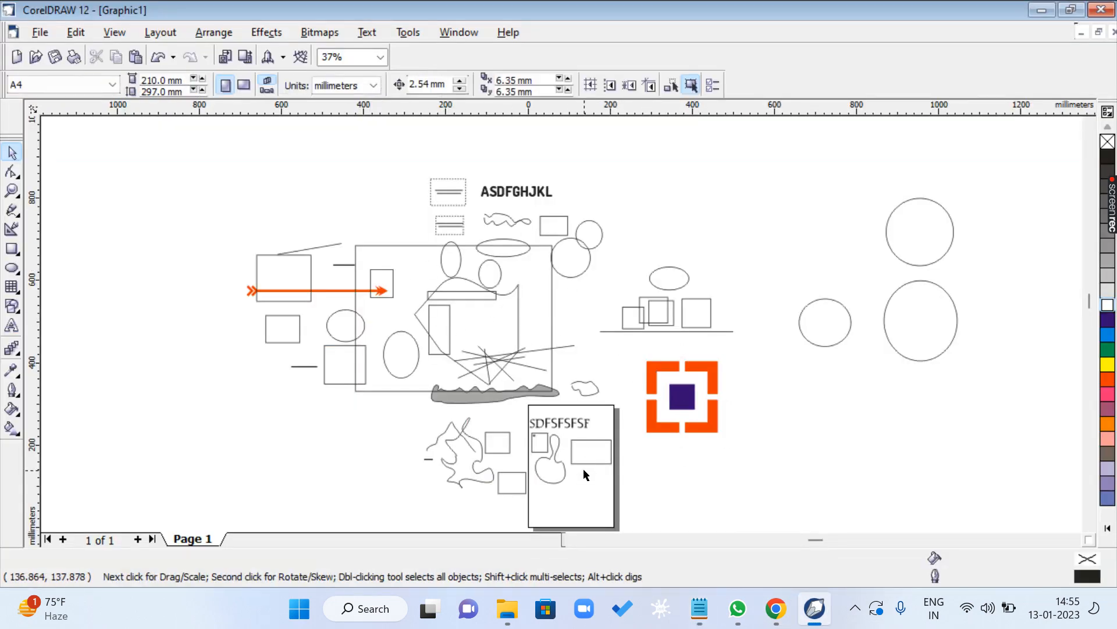
key(shift+F4)
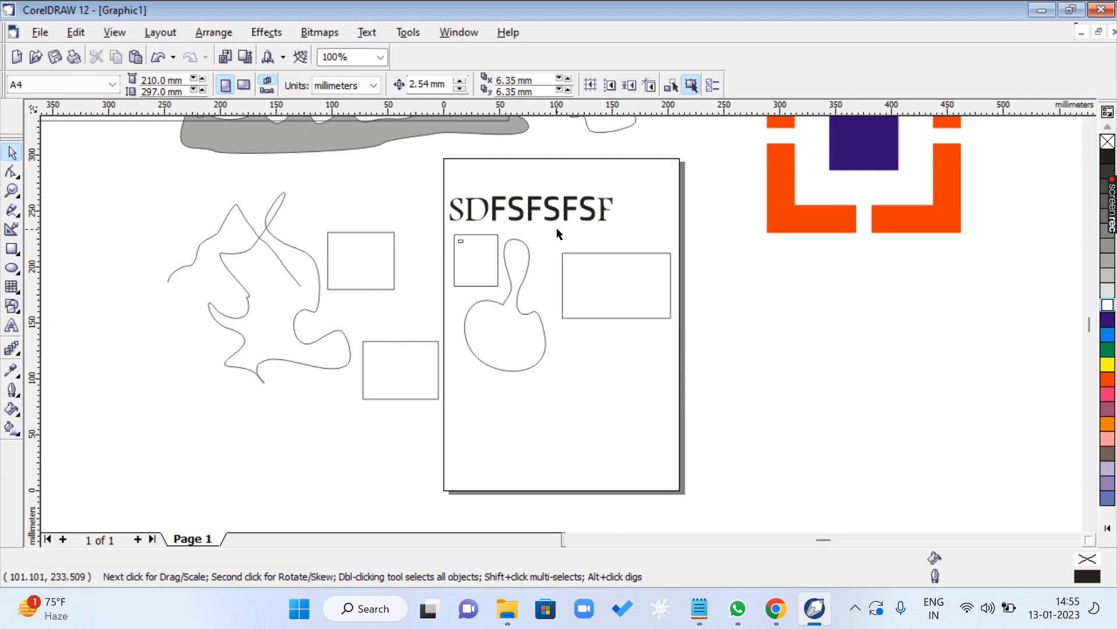
key(h)
drag(553, 183, 672, 435)
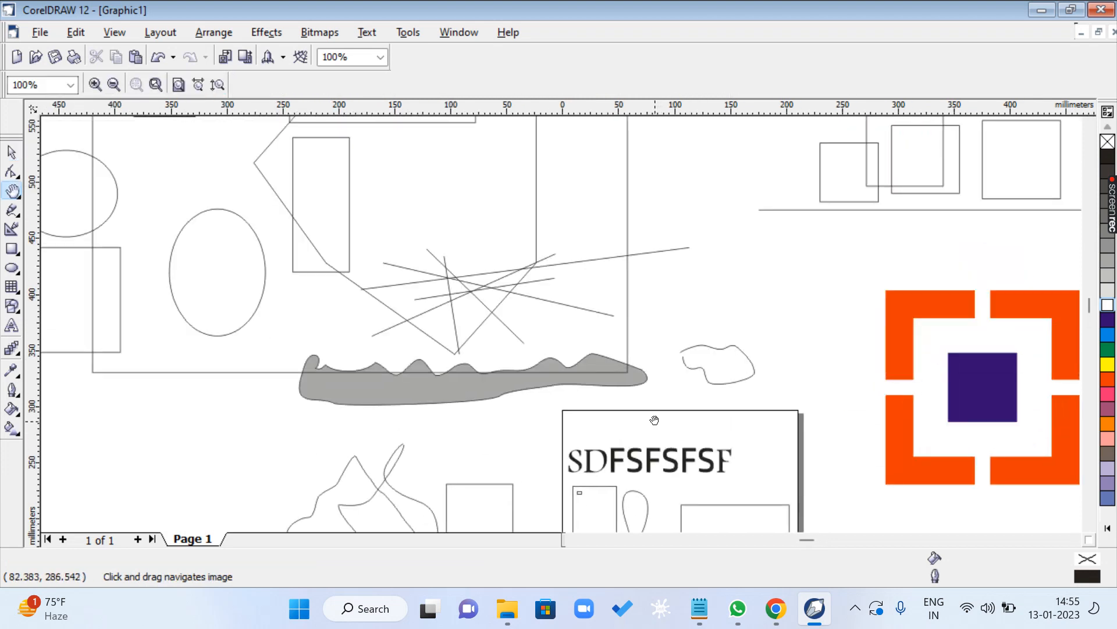
key(space)
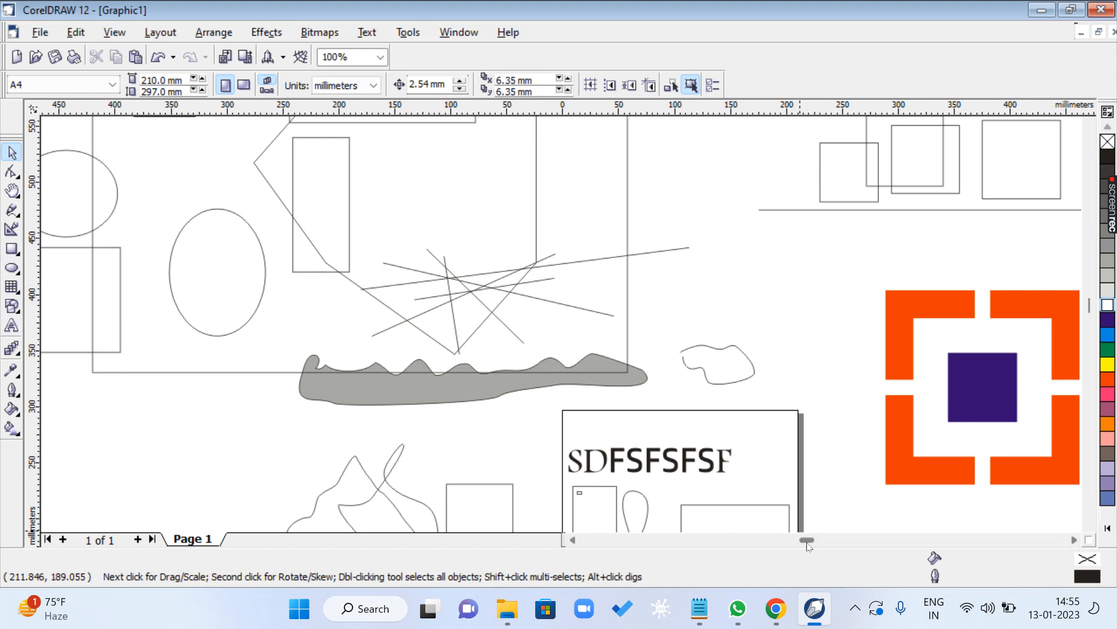
- Scroll the view horizontally to the orange frame and vertically down, and bring the page back to the middle
drag(808, 542, 848, 543)
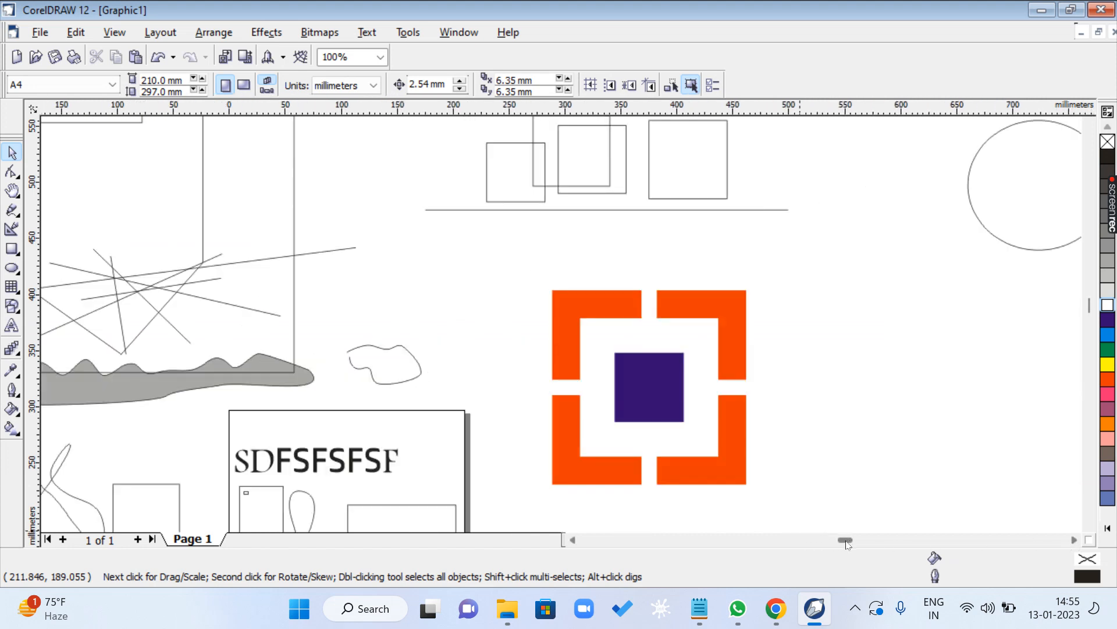
mouse_move(1090, 307)
mouse_down()
mouse_move(1090, 297)
mouse_move(1090, 326)
mouse_up()
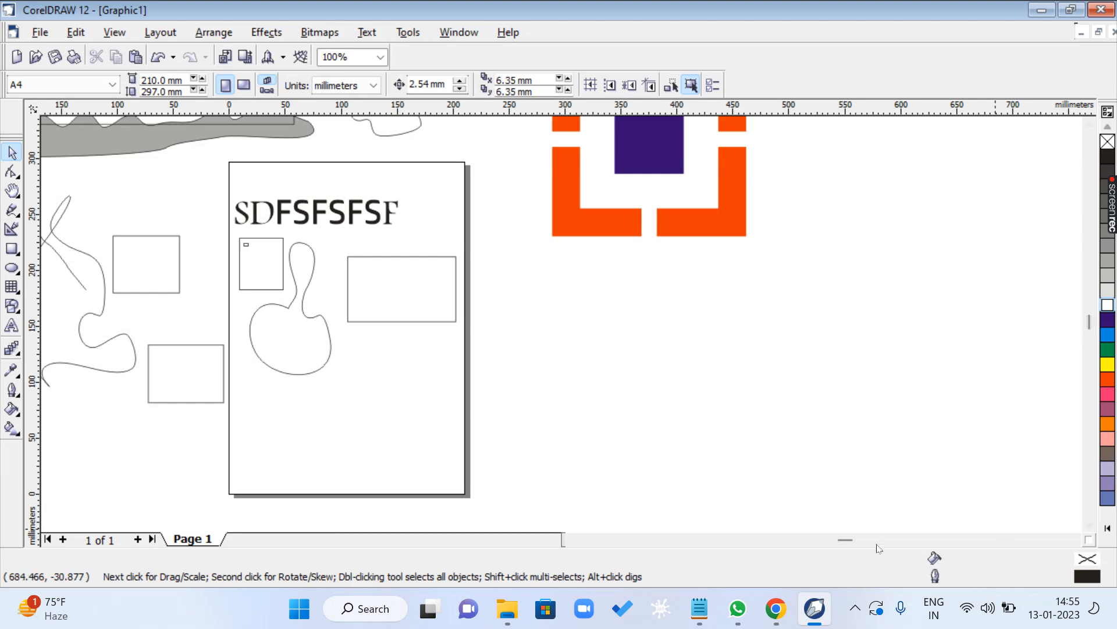
click(574, 540)
click(574, 540)
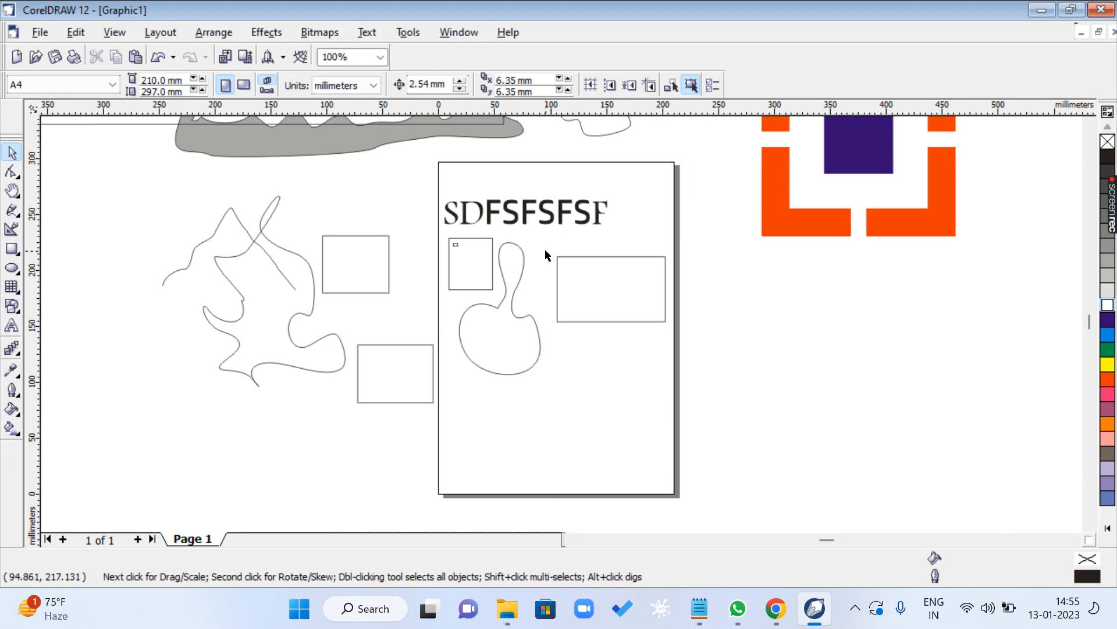
- Pan across the surrounding shapes in several directions with the Hand tool and return to the page
key(h)
drag(518, 187, 619, 319)
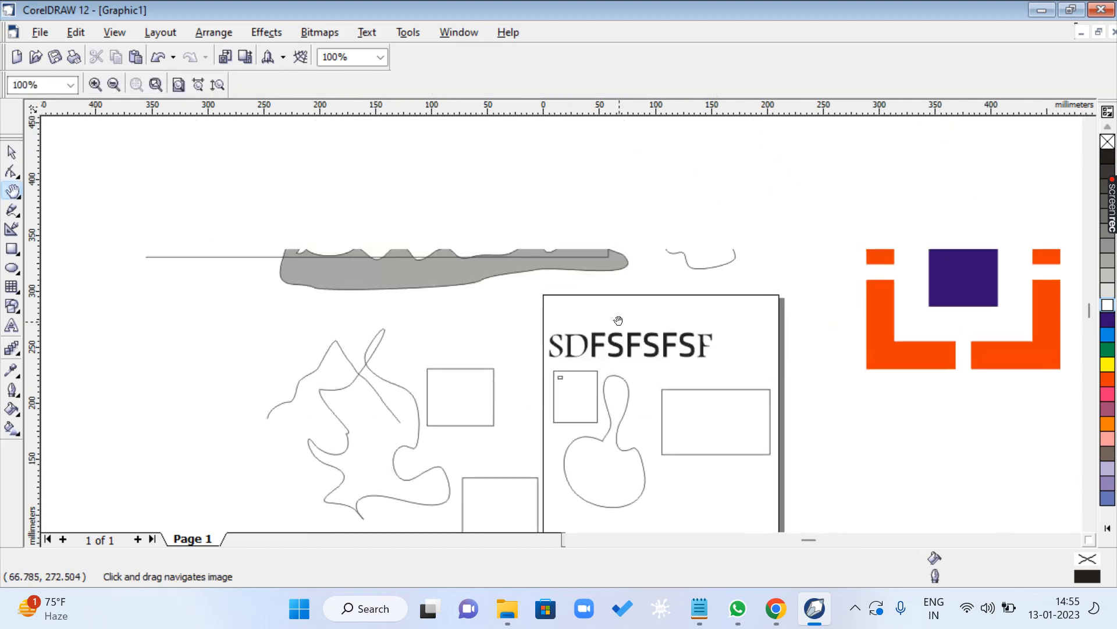
drag(586, 138, 465, 340)
drag(327, 240, 542, 368)
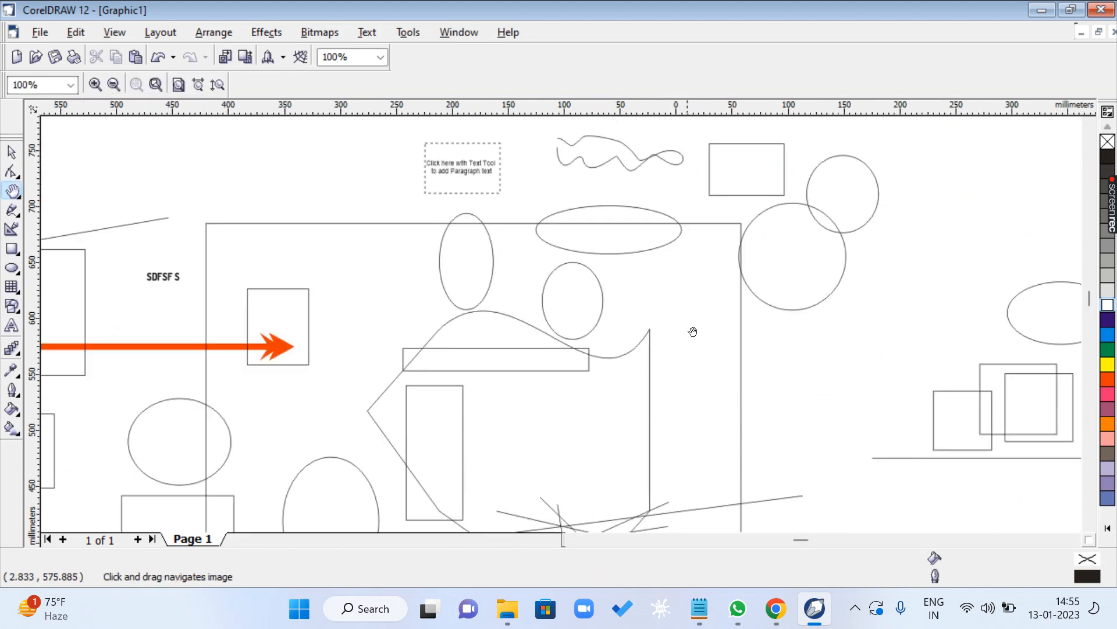
drag(770, 250, 713, 217)
drag(581, 338, 538, 185)
drag(373, 220, 658, 247)
drag(838, 290, 739, 190)
mouse_move(675, 245)
mouse_down()
mouse_move(648, 457)
mouse_move(299, 318)
mouse_move(766, 215)
mouse_move(454, 239)
mouse_up()
mouse_move(561, 407)
mouse_down()
mouse_move(337, 207)
mouse_move(748, 268)
mouse_move(538, 133)
mouse_move(489, 245)
mouse_up()
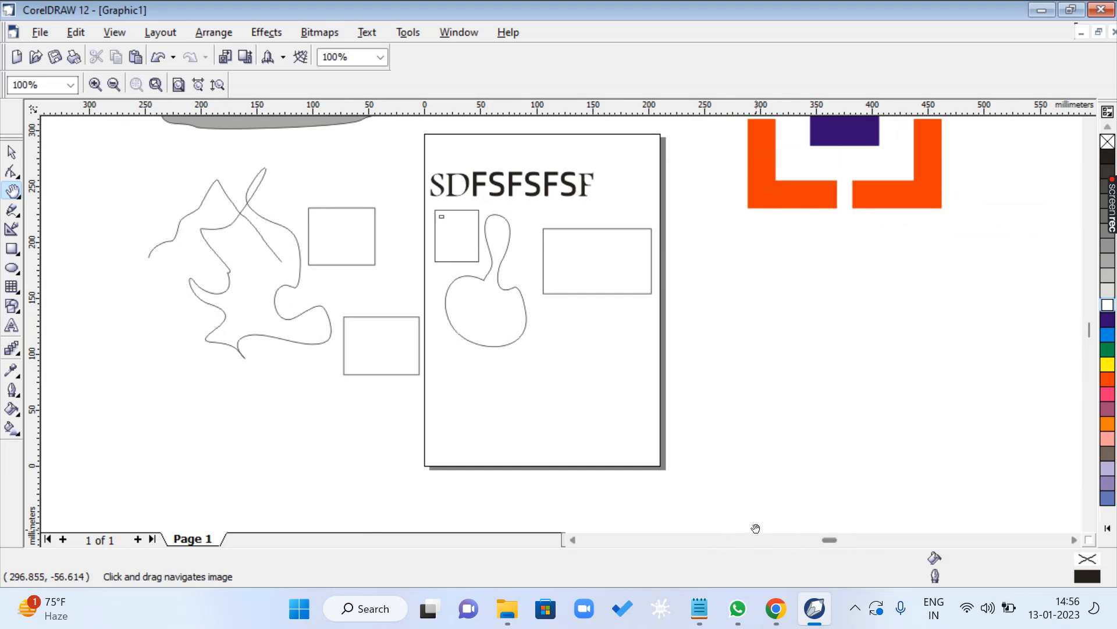
- Check the alignment shortcuts in the Notepad list and return to CorelDRAW with the Pick tool active
click(701, 610)
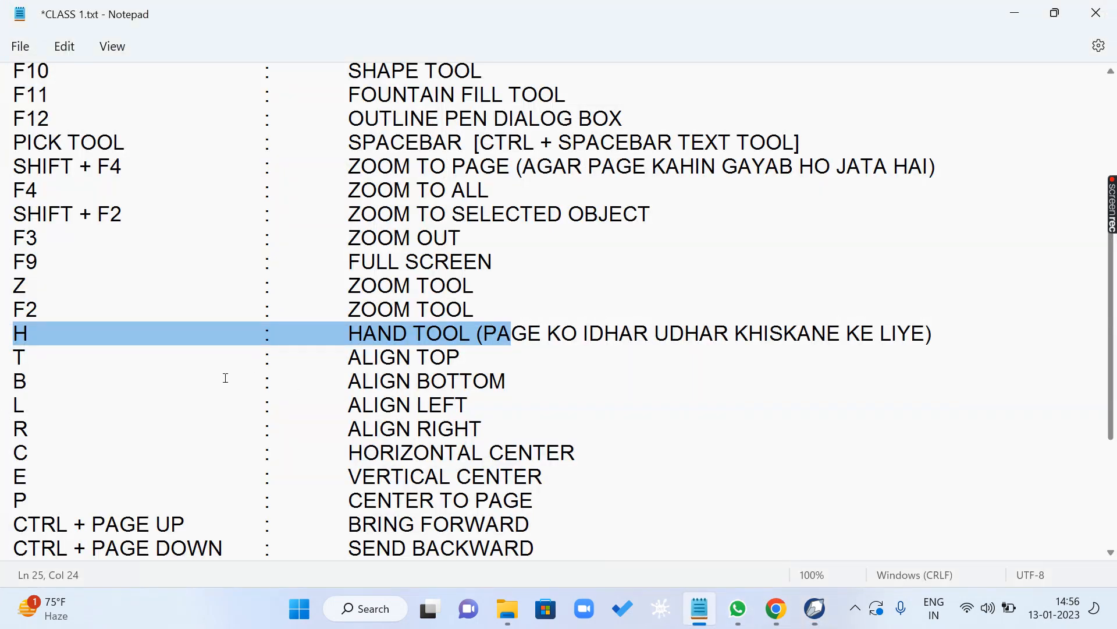
scroll(166, 388, down, 1)
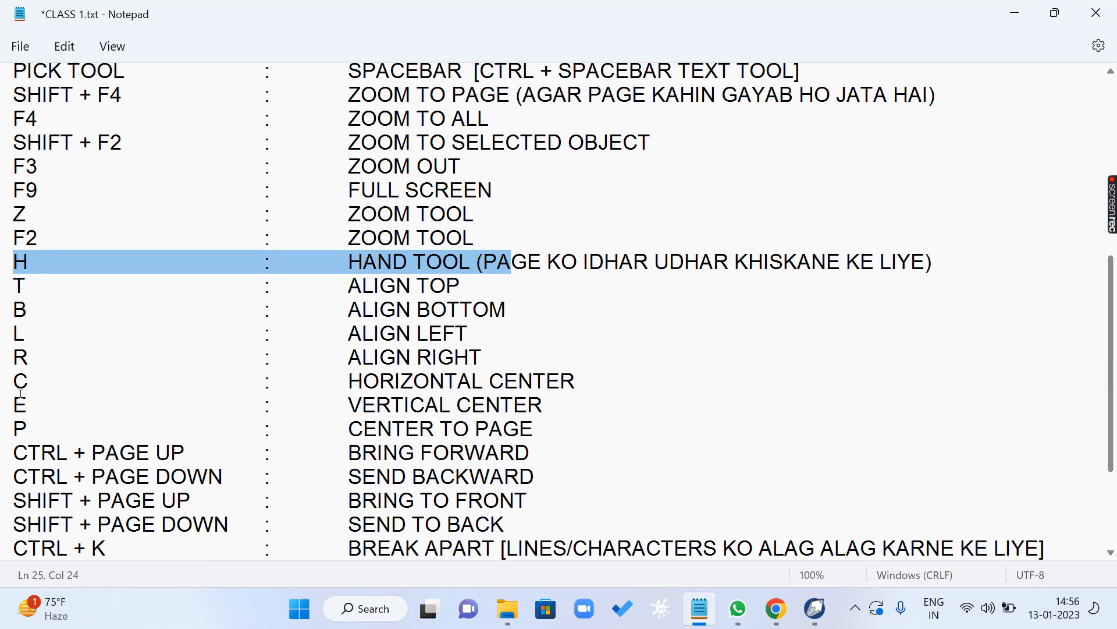
click(814, 609)
key(space)
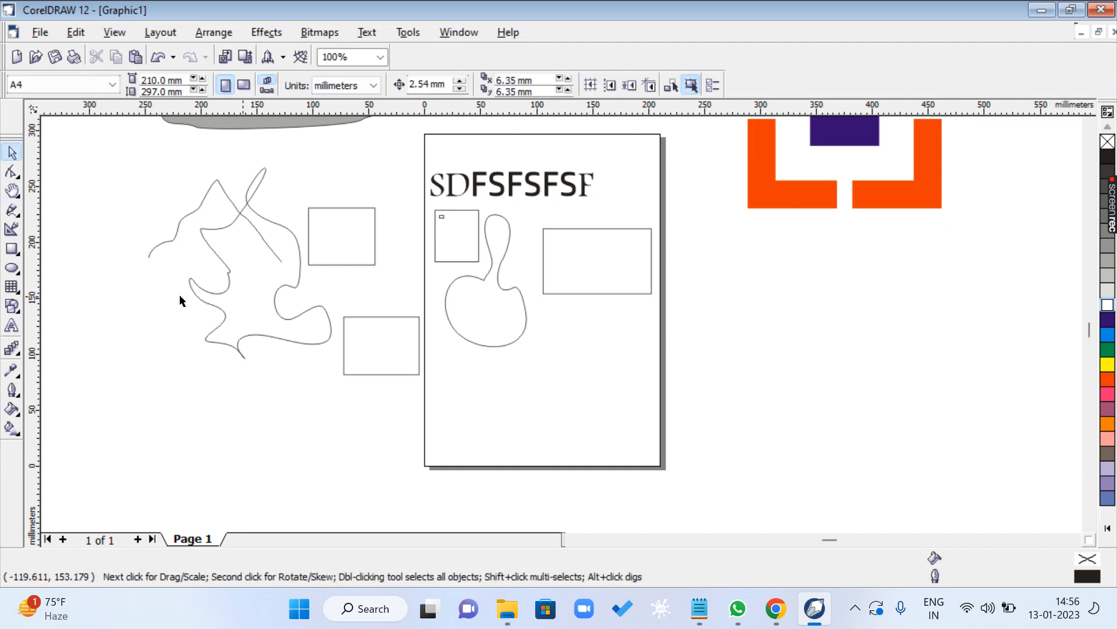
- Draw a rectangle about 158 by 129 mm beside the page, below the orange frame, and fill it orange-red
click(12, 248)
drag(702, 243, 879, 389)
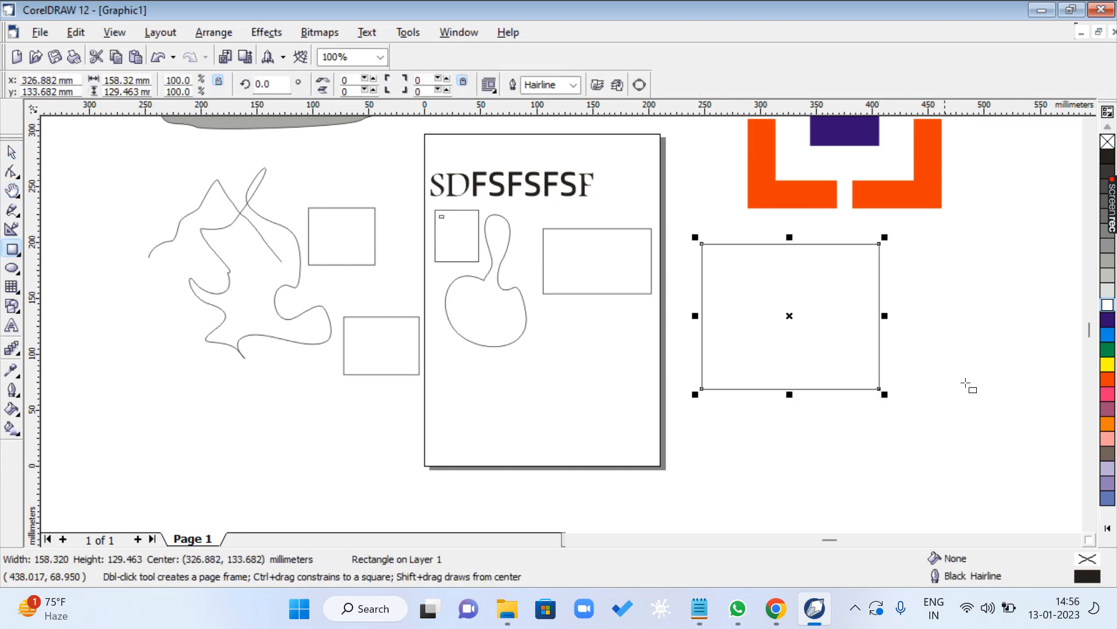
click(1108, 379)
- Draw a small rectangle about 23 by 16 mm below and beyond the large one, fill it yellow, and deselect it
drag(929, 443, 955, 458)
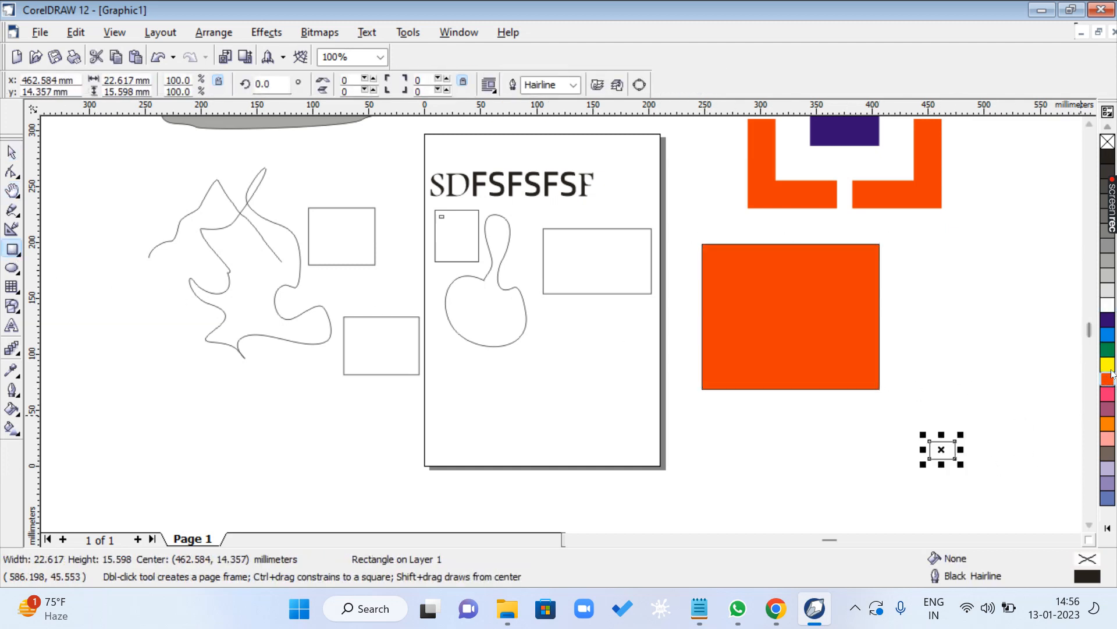
click(1107, 364)
key(space)
key(Escape)
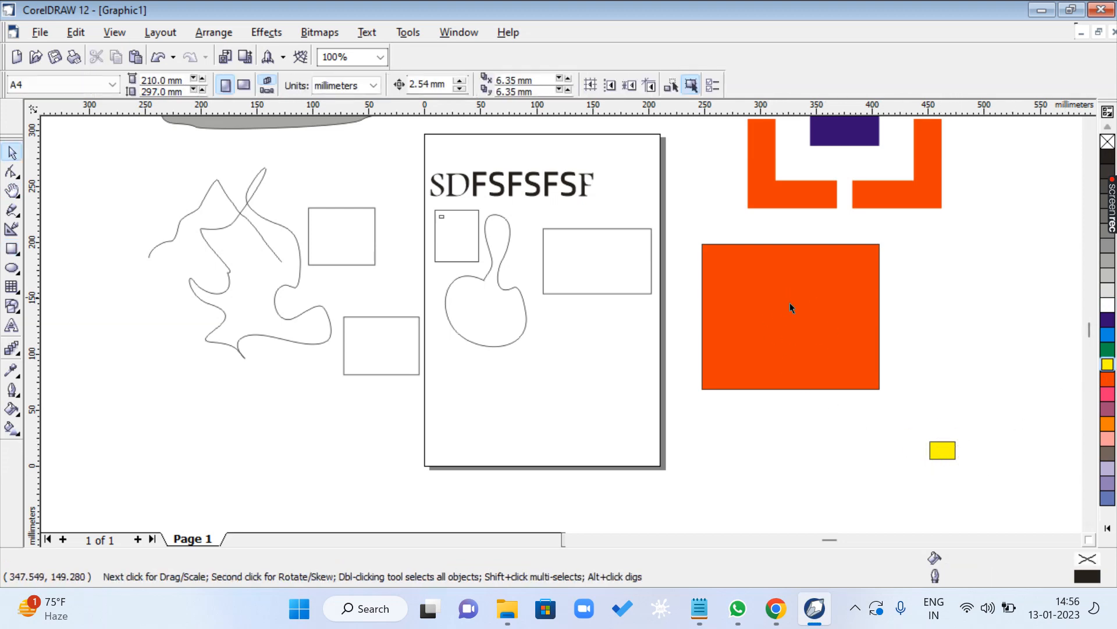
- Select the small yellow rectangle and add the large orange-red rectangle to the selection
click(953, 452)
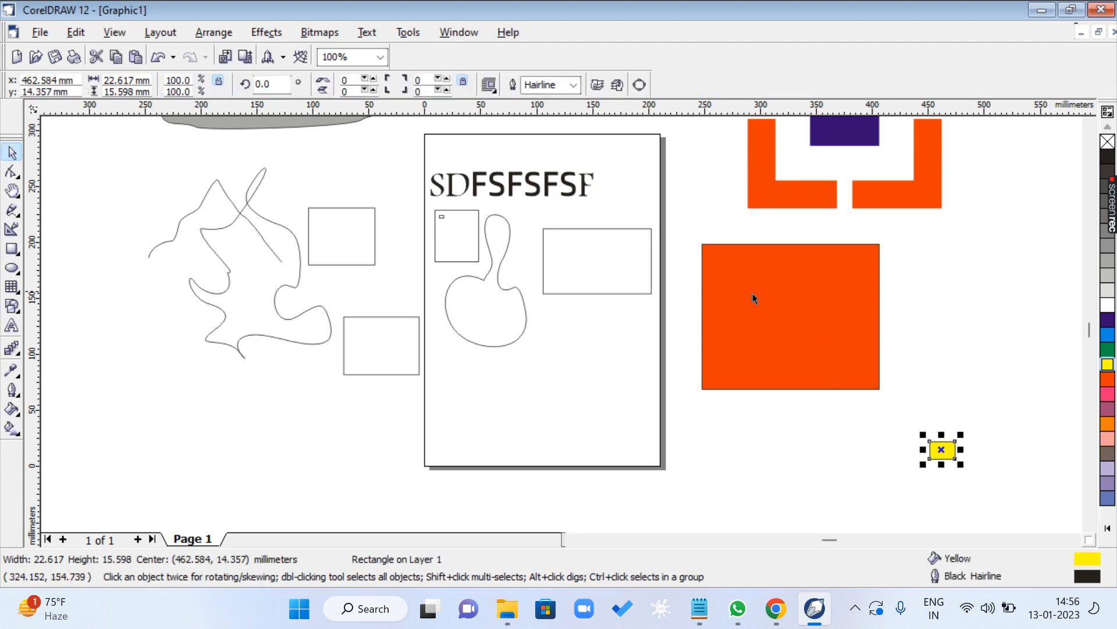
click(961, 456)
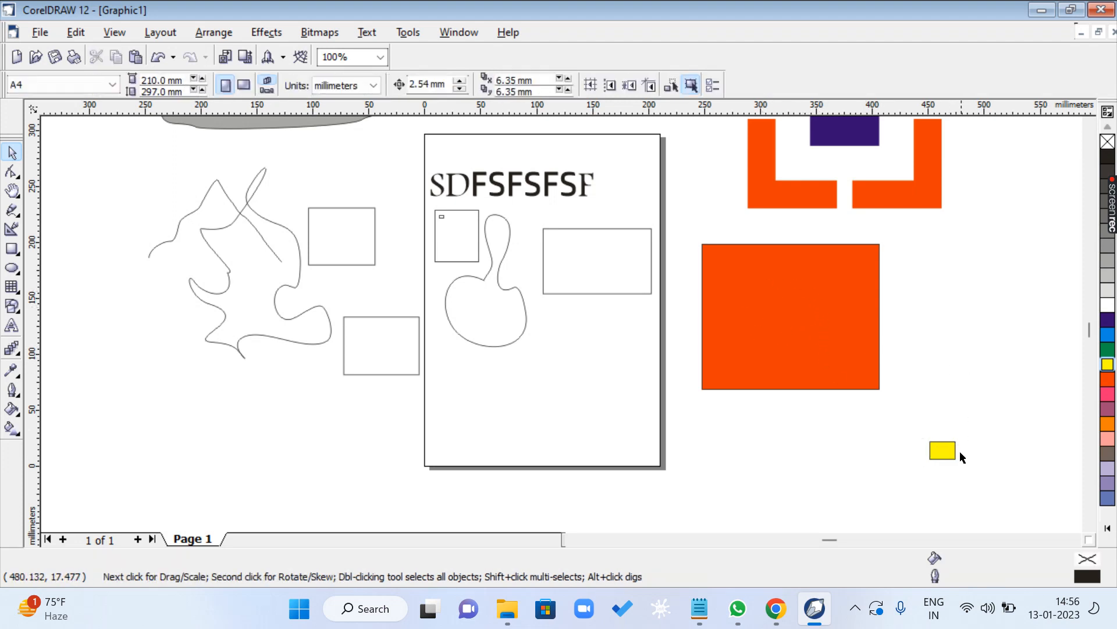
click(953, 452)
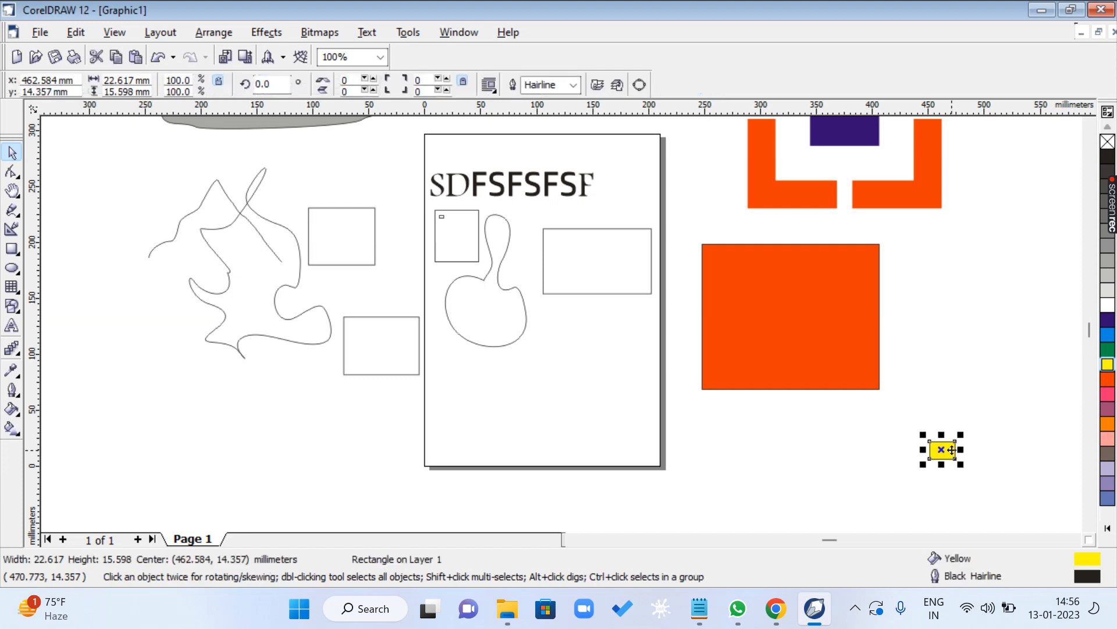
shift+click(782, 283)
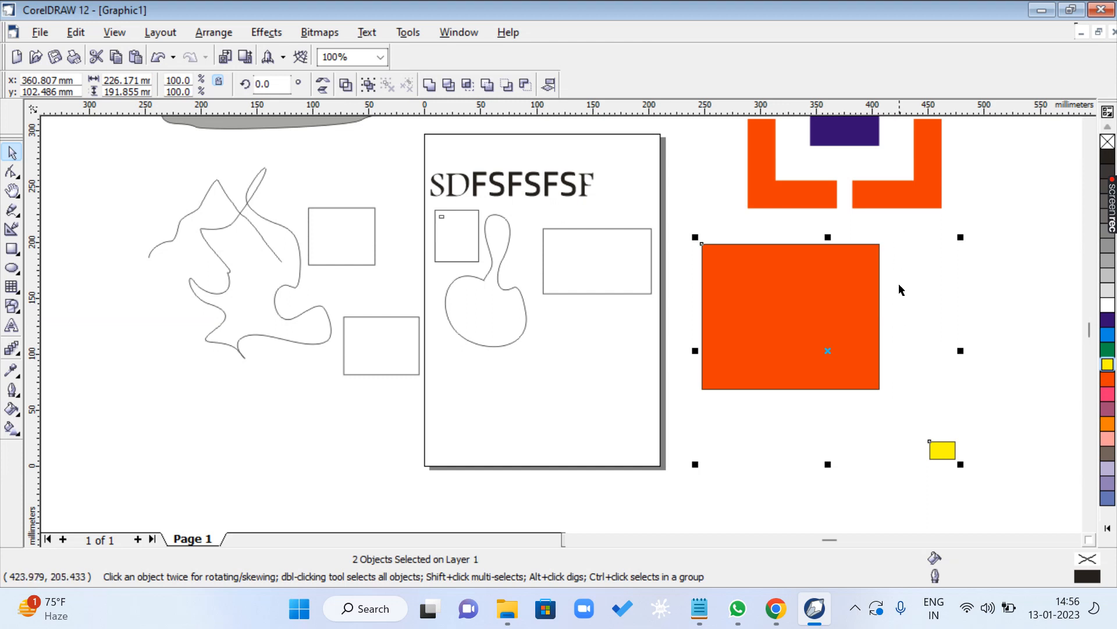
- Try aligning the yellow rectangle to the orange-red one's vertical center and to its horizontal center, undoing each alignment
key(c)
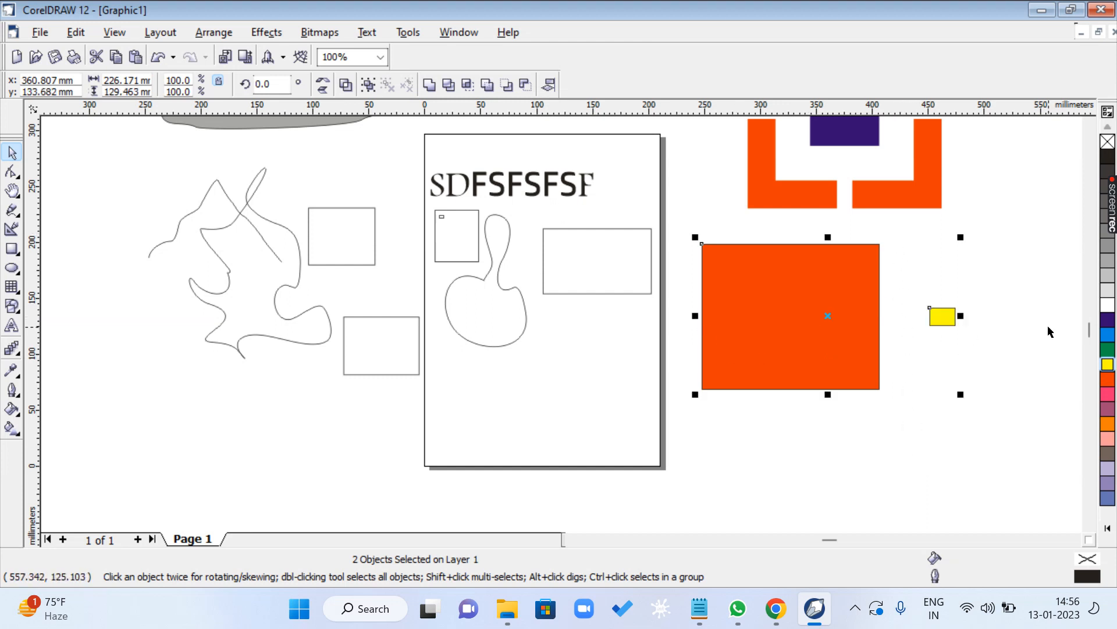
key(ctrl+z)
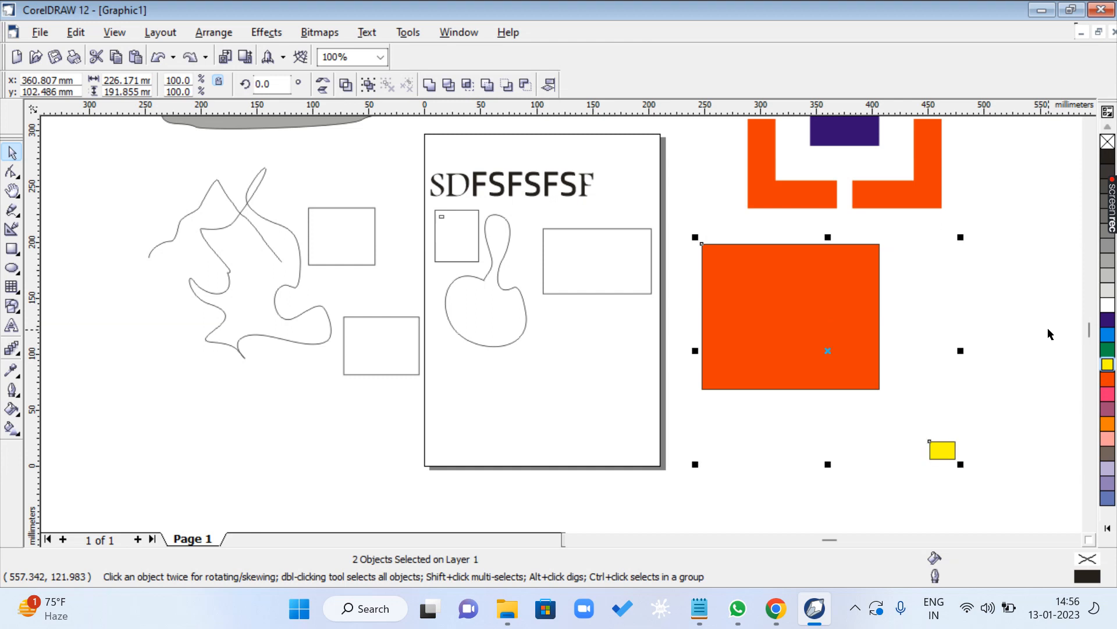
key(c)
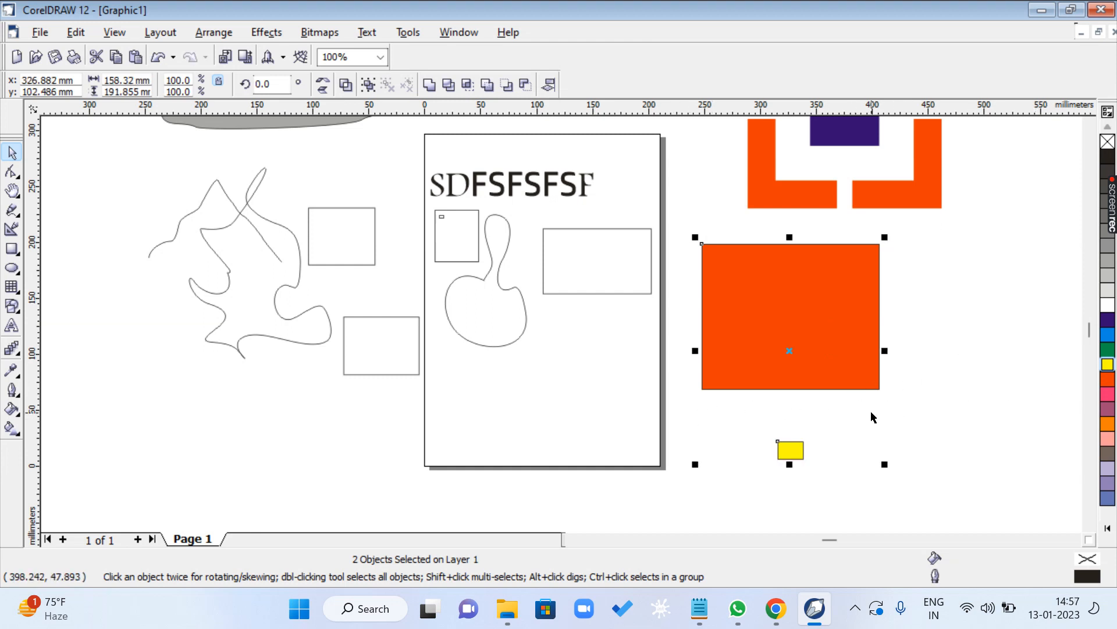
key(r)
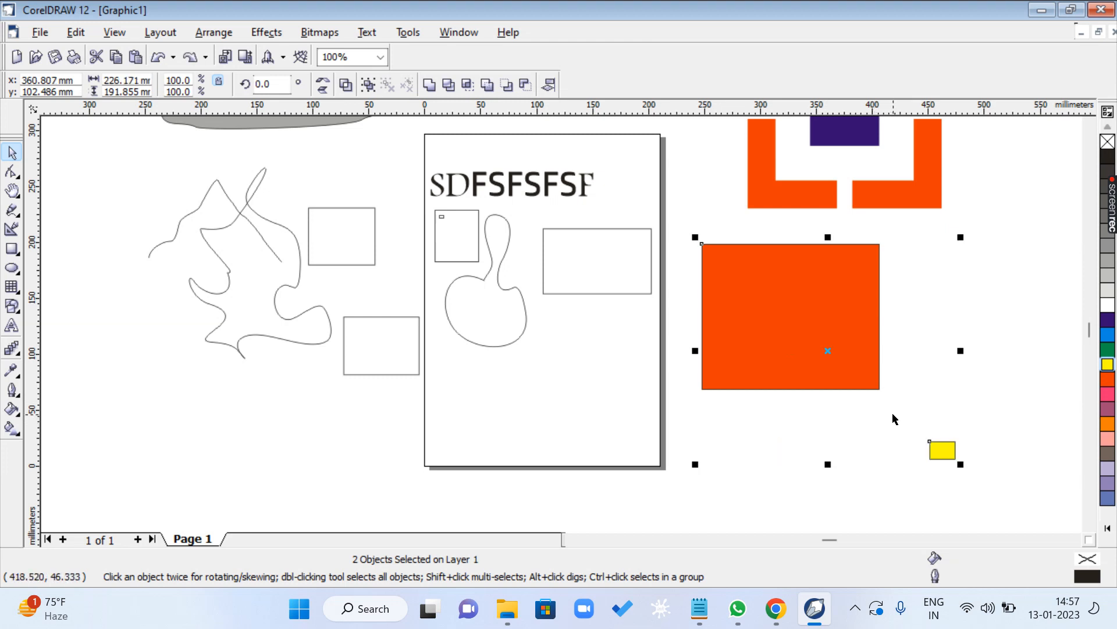
- Align the yellow rectangle to the vertical center of the orange-red rectangle
key(e)
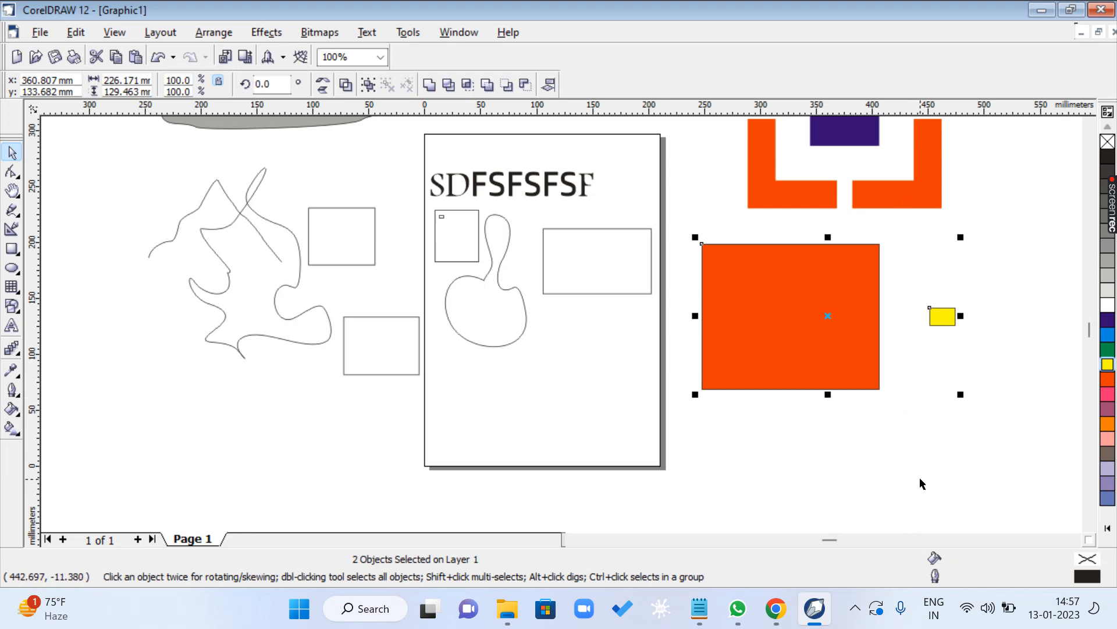
- Undo the last alignment and align the yellow rectangle to the orange-red rectangle's horizontal center, followed by its vertical center
key(ctrl+z)
key(c)
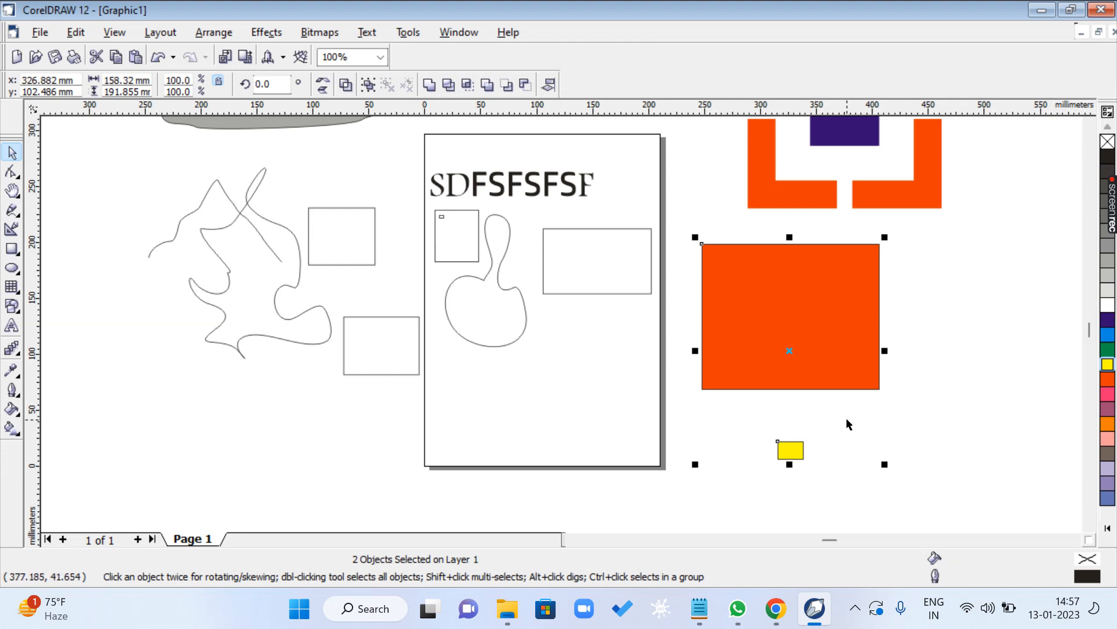
key(e)
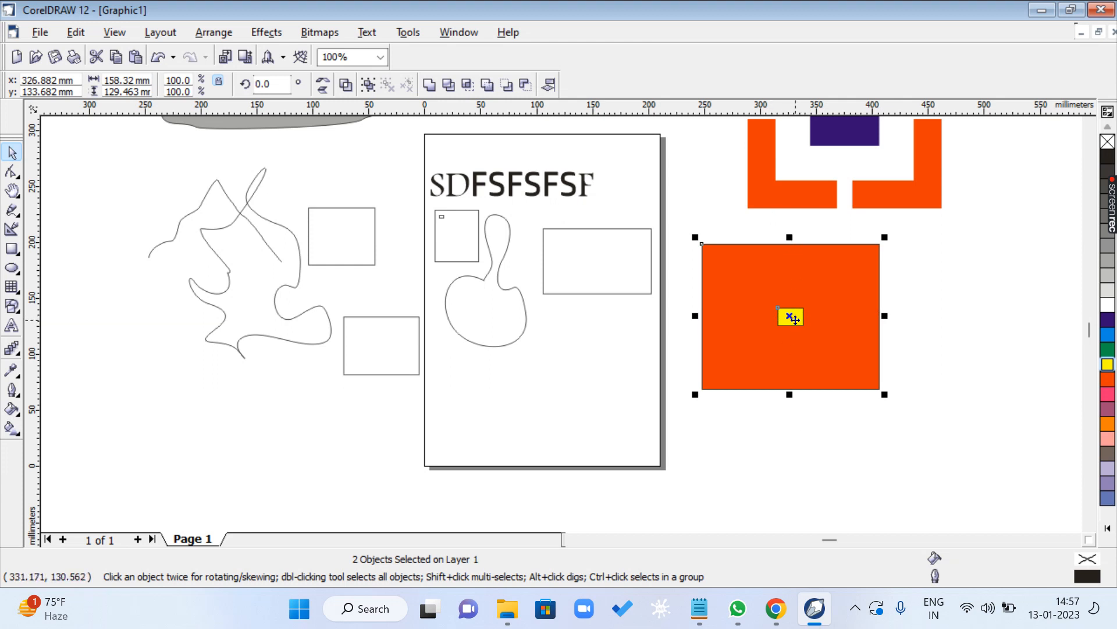
- Align the yellow rectangle in turn to the orange-red rectangle's top, bottom, left and right edges, and clear the selection
key(t)
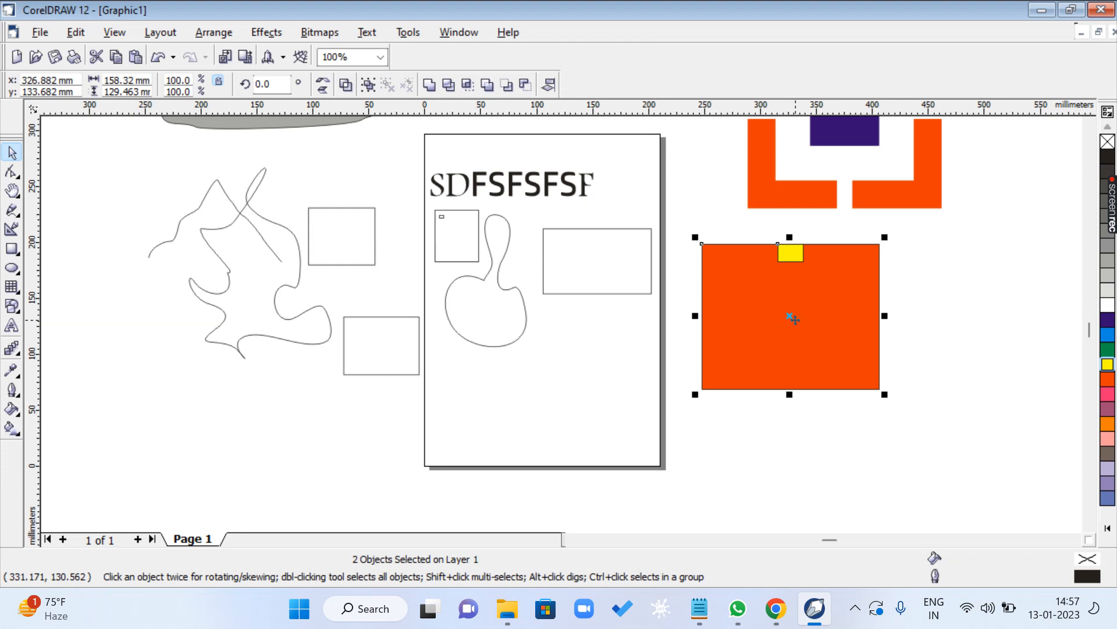
key(b)
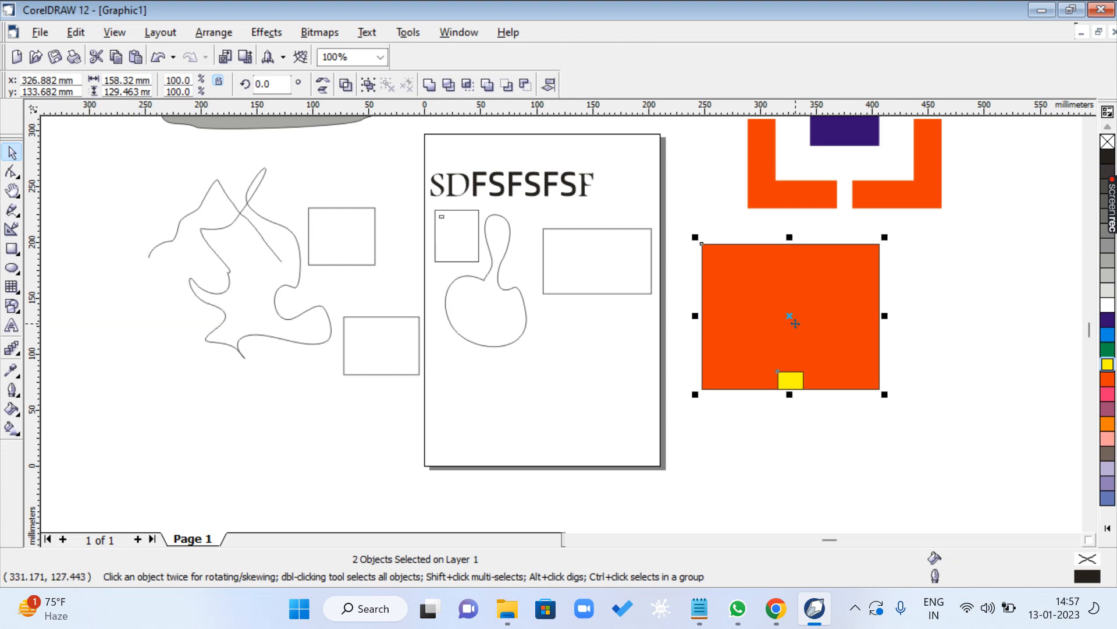
key(l)
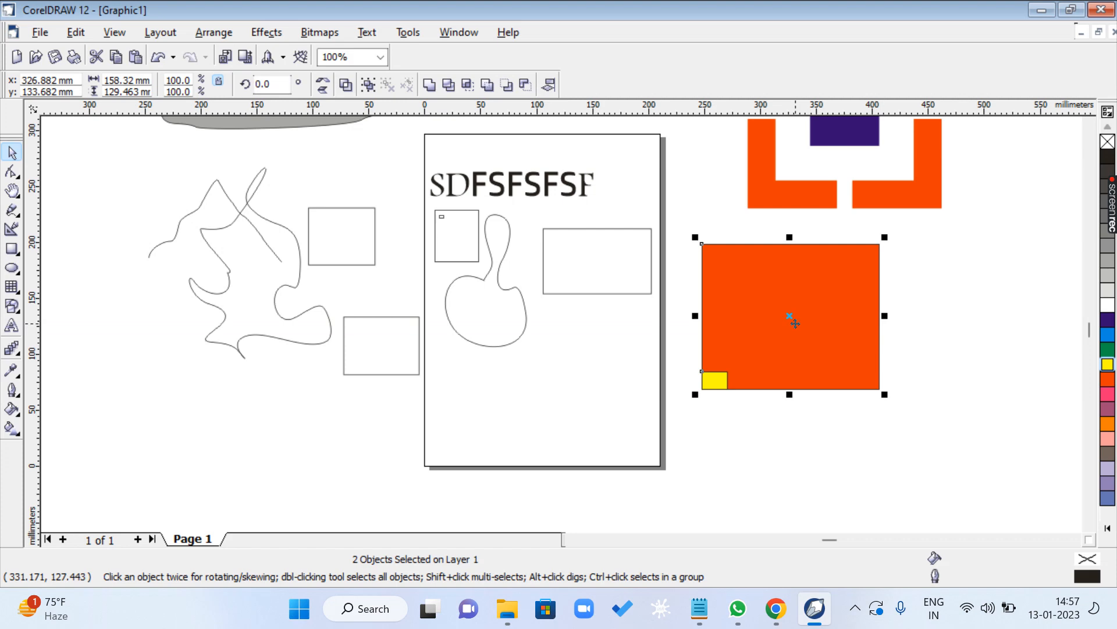
key(r)
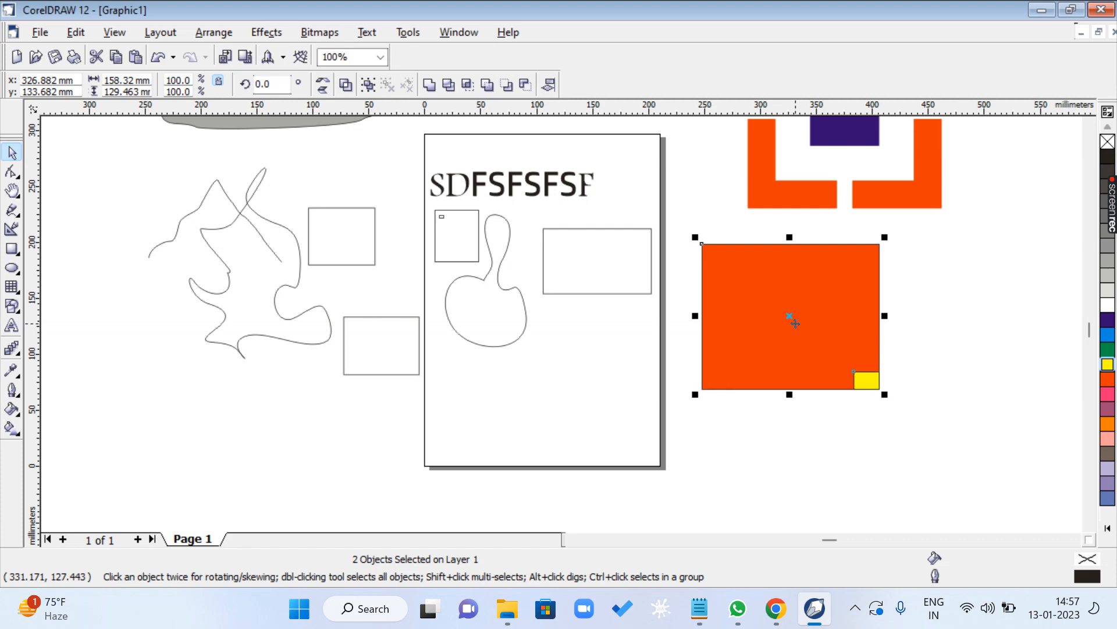
key(Escape)
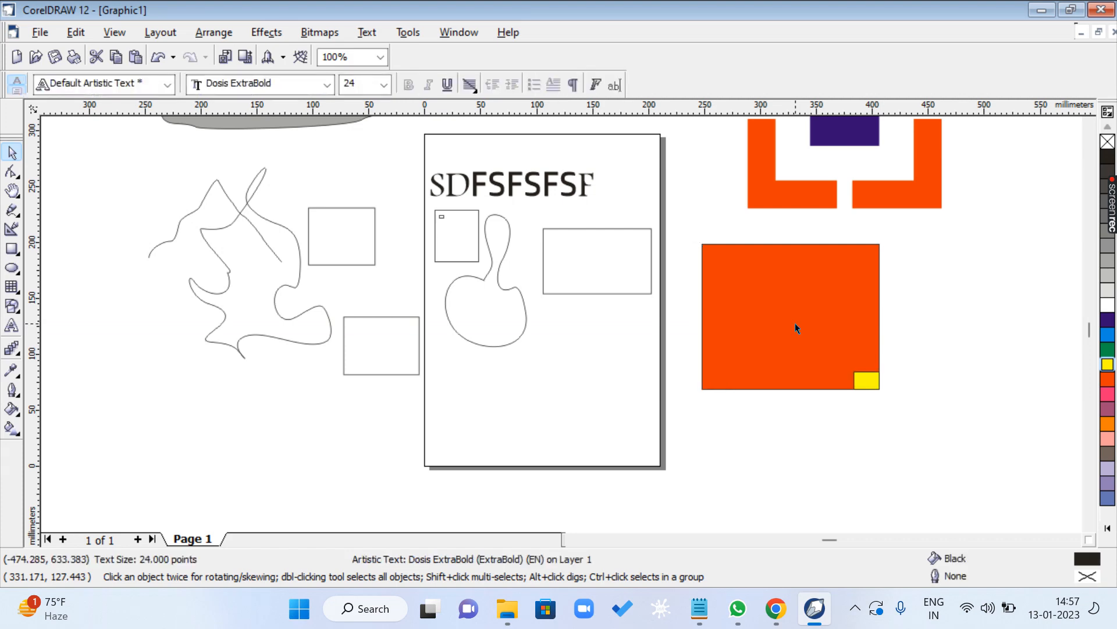
- Move the yellow rectangle to the lower right of the orange-red one, align their left edges, and deselect both
click(866, 380)
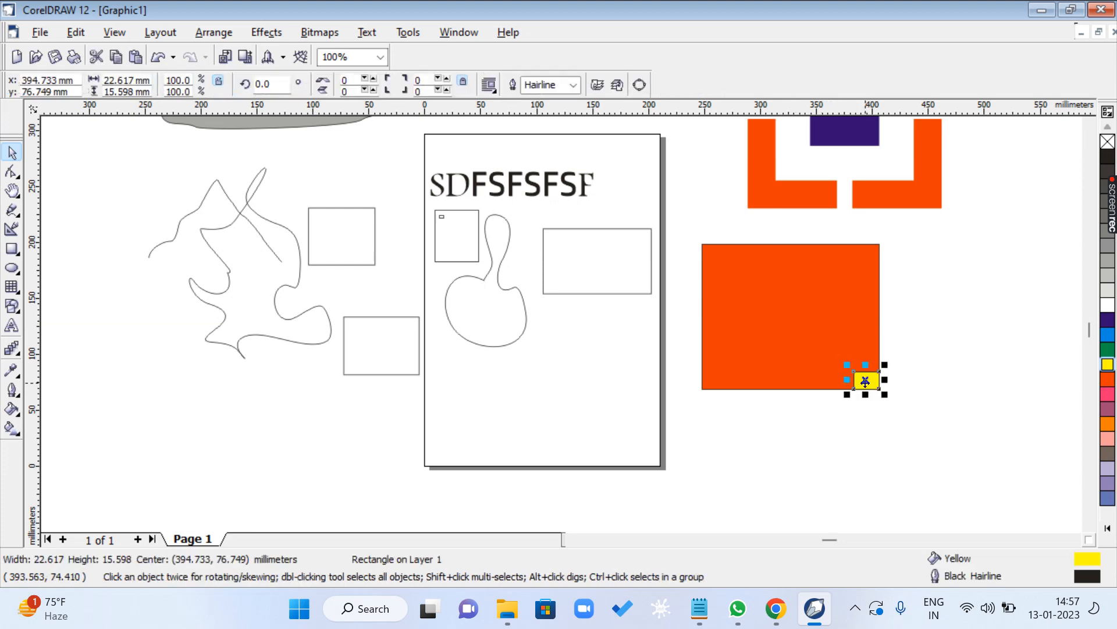
drag(865, 380, 1001, 444)
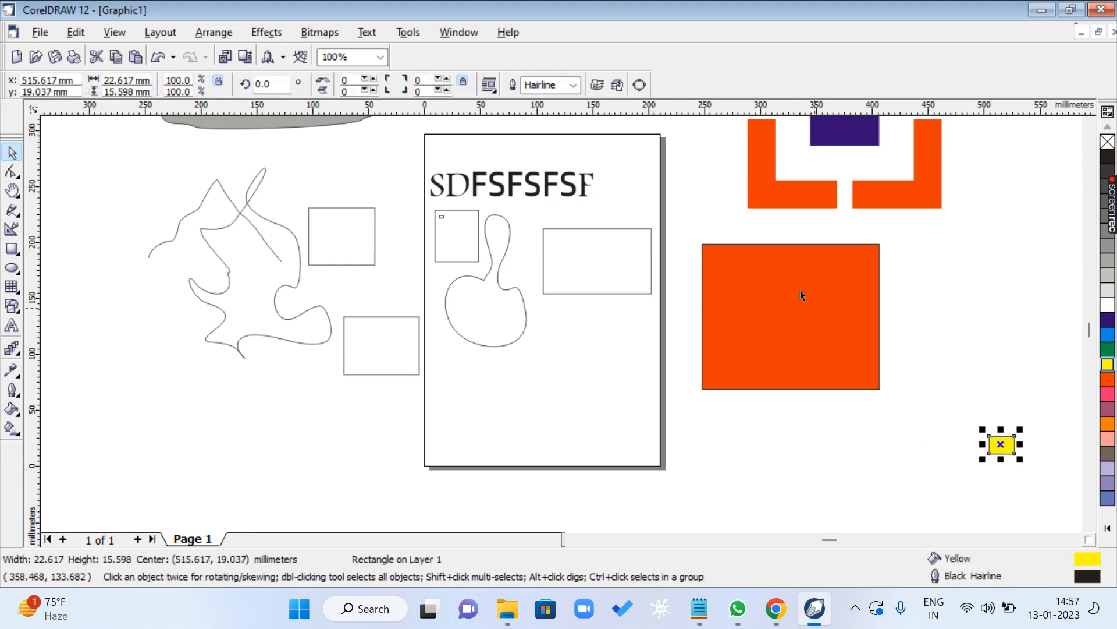
click(944, 319)
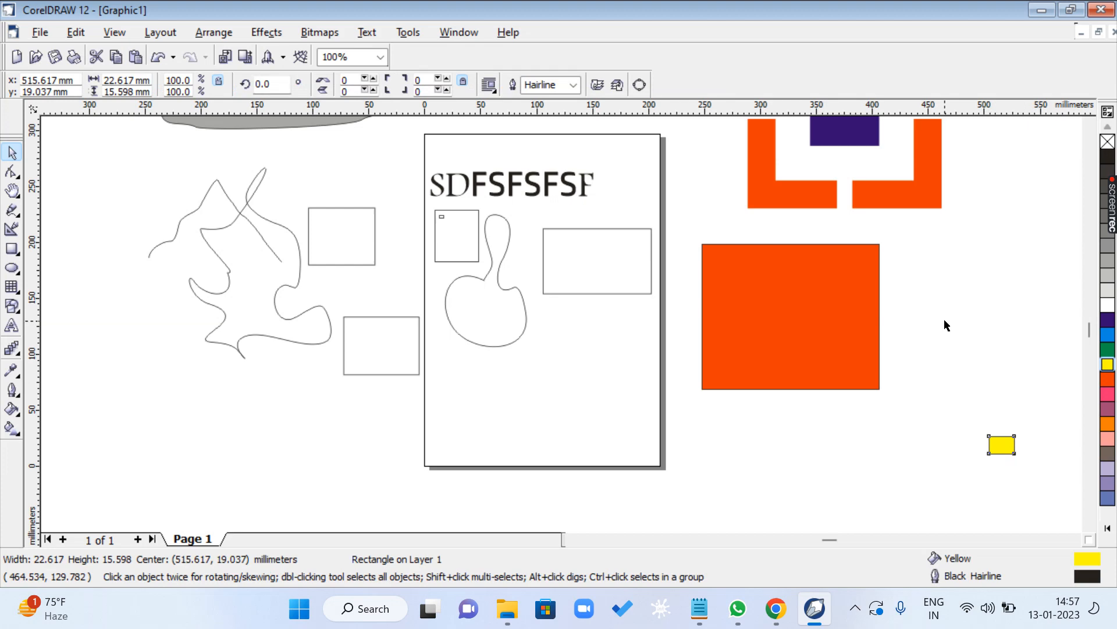
click(1011, 450)
shift+click(816, 315)
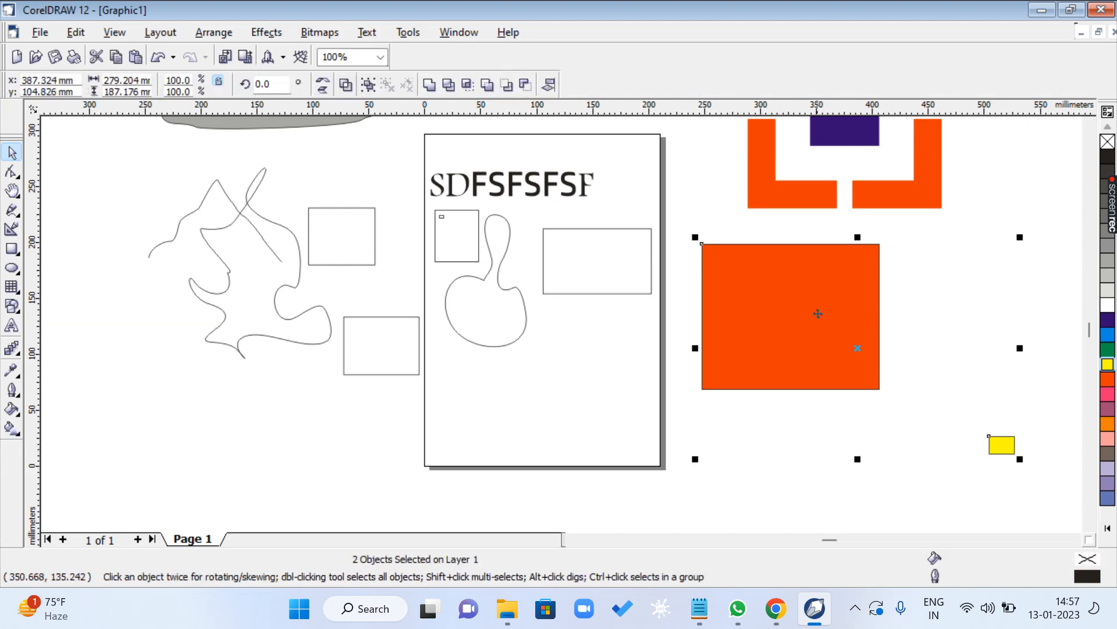
key(l)
key(Escape)
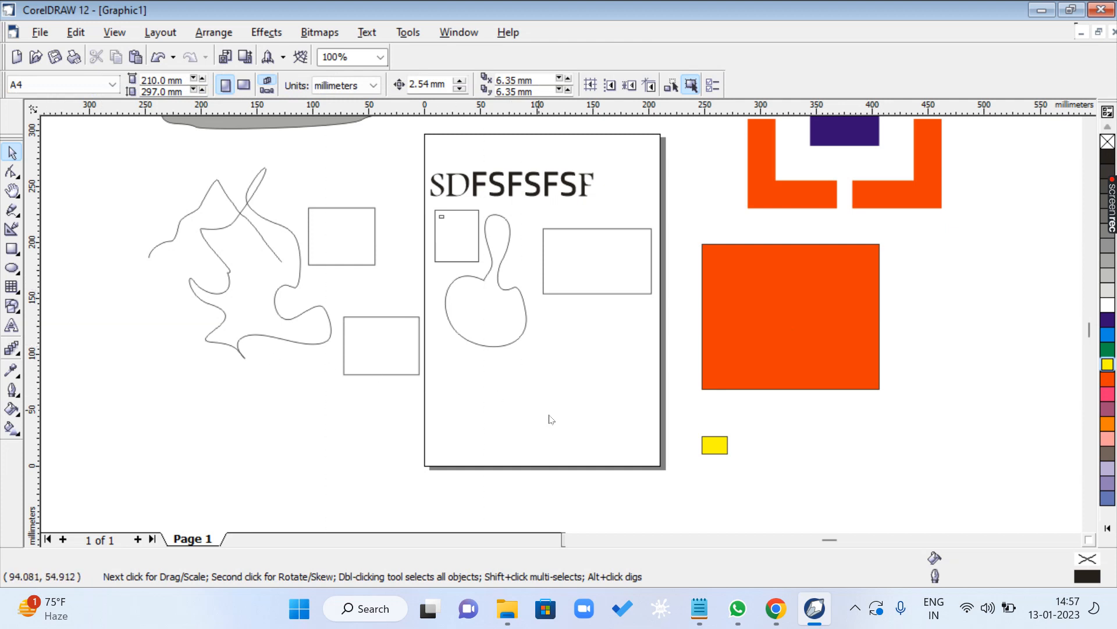
- Place a vertical guideline at the orange-red rectangle's left edge and move the yellow rectangle onto the lower part of the page
click(702, 499)
click(788, 469)
drag(709, 446, 554, 426)
click(603, 416)
click(561, 425)
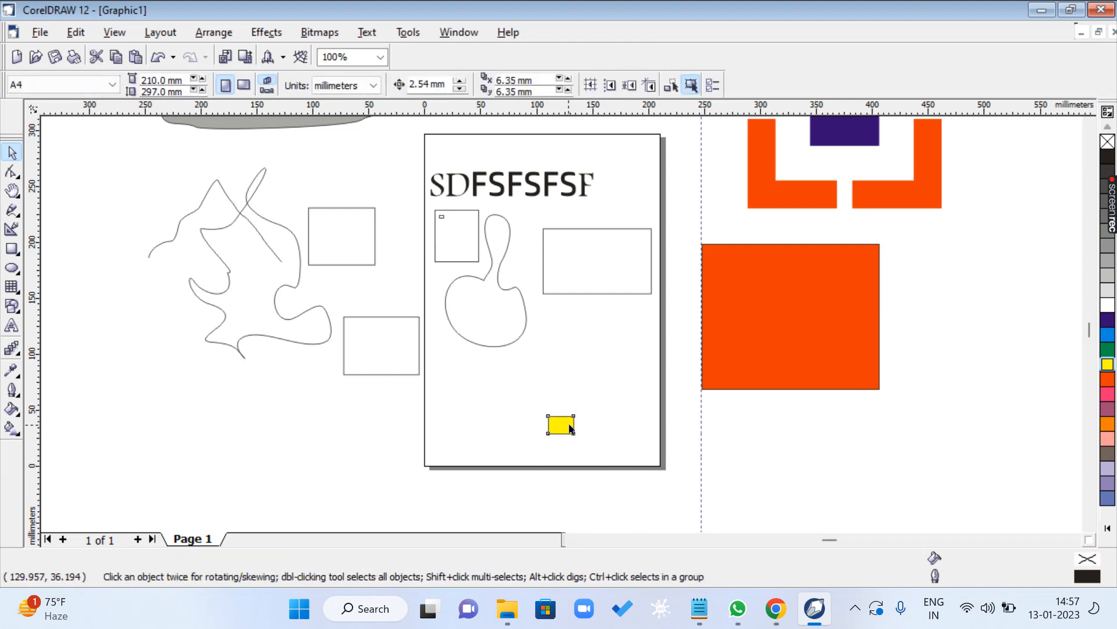
- Select the yellow rectangle, add the orange-red rectangle to the selection, and align their top edges
click(610, 402)
click(561, 425)
shift+click(739, 261)
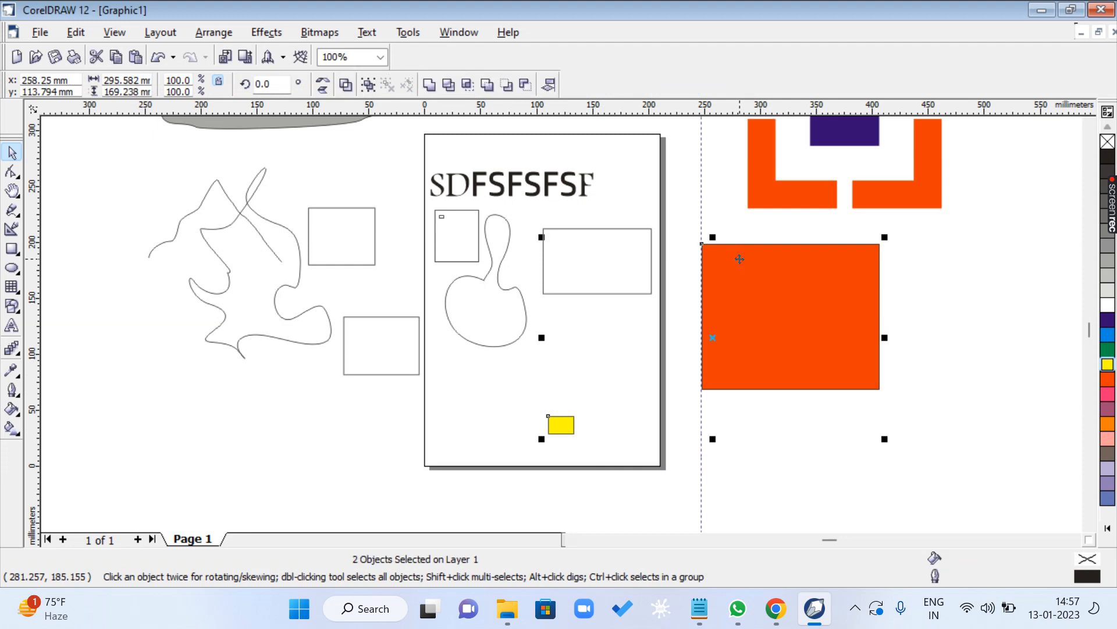
key(t)
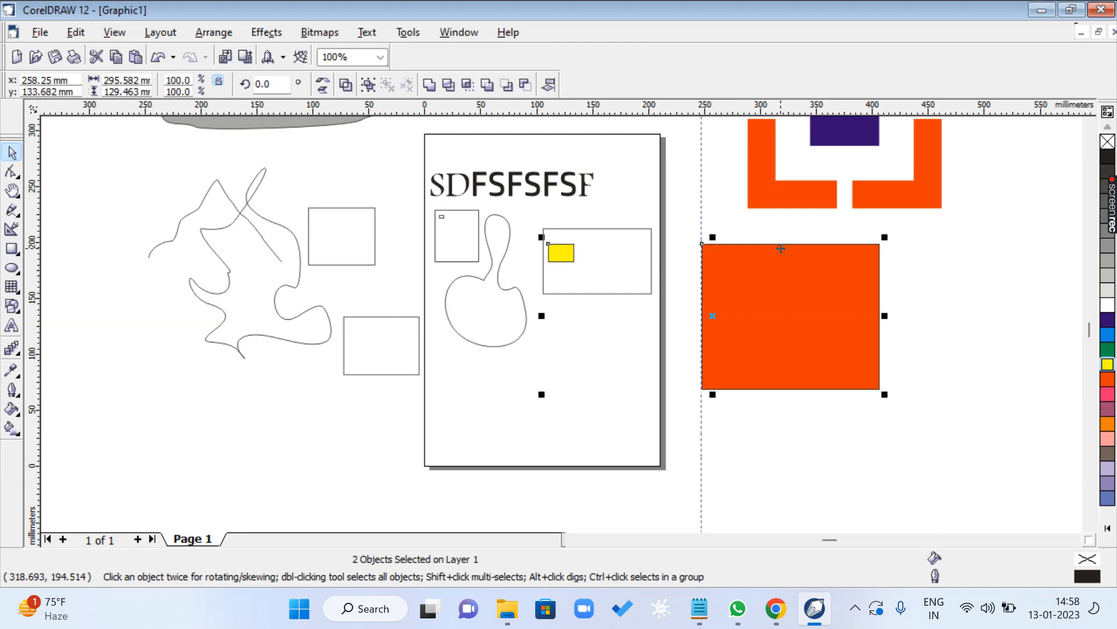
- Center the yellow rectangle horizontally and vertically on the orange-red rectangle and deselect both
key(c)
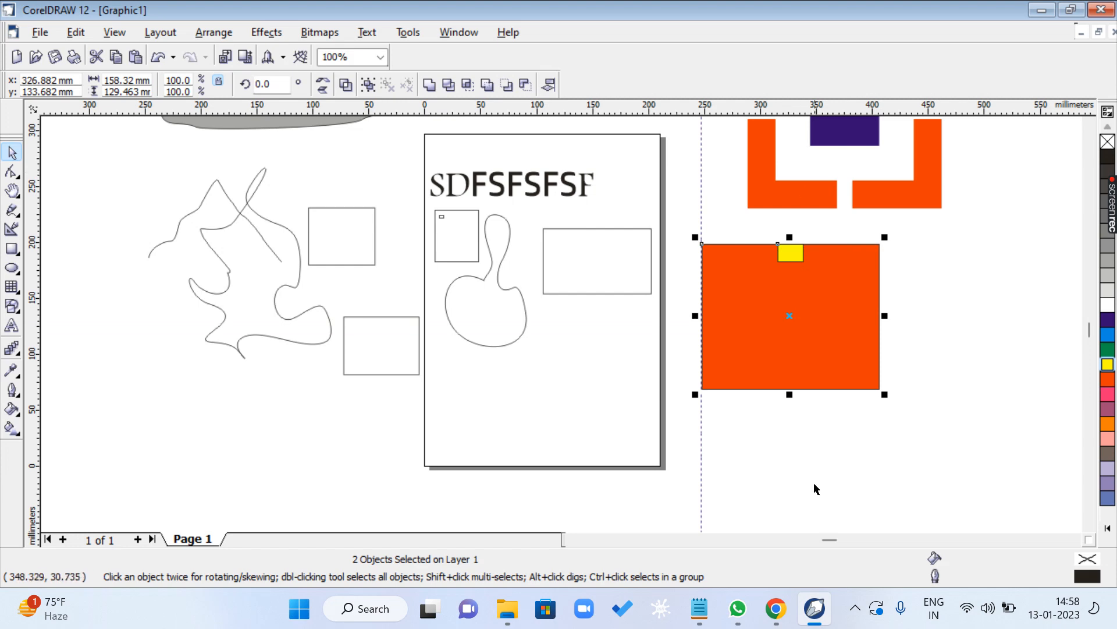
key(e)
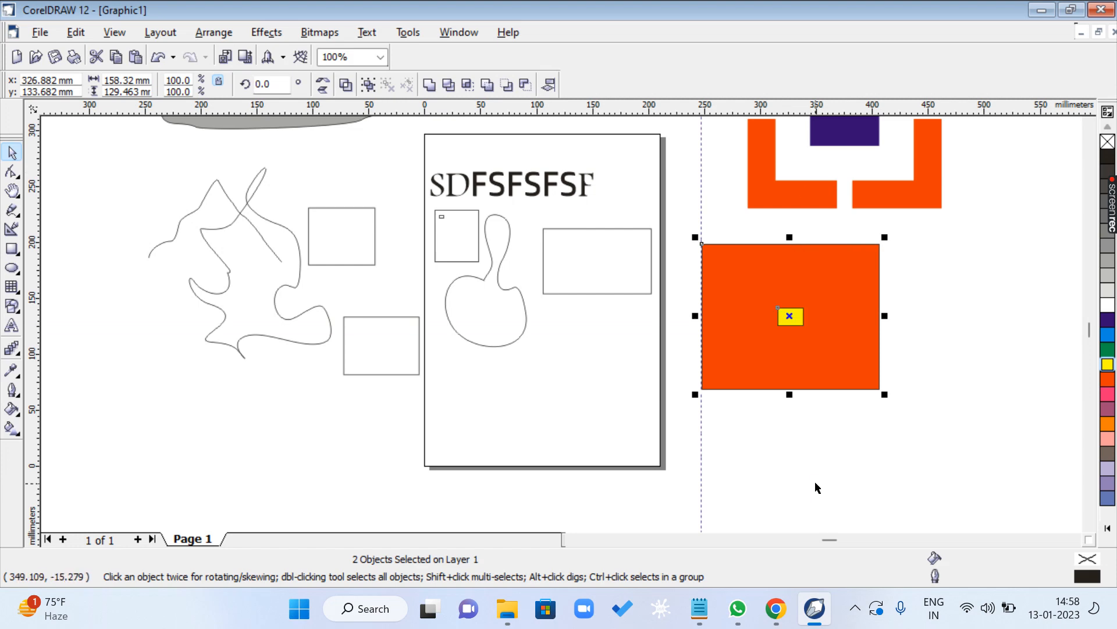
click(826, 469)
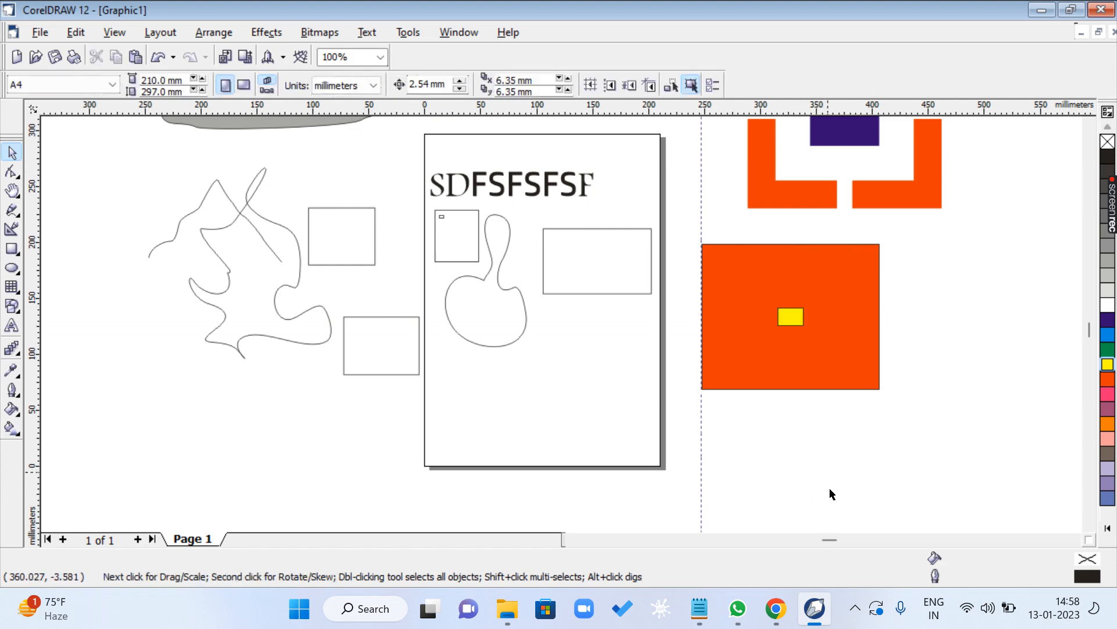
- Switch to the Notepad shortcut list and highlight the lines from Align Top to Vertical Center, then the Center to Page line
click(697, 610)
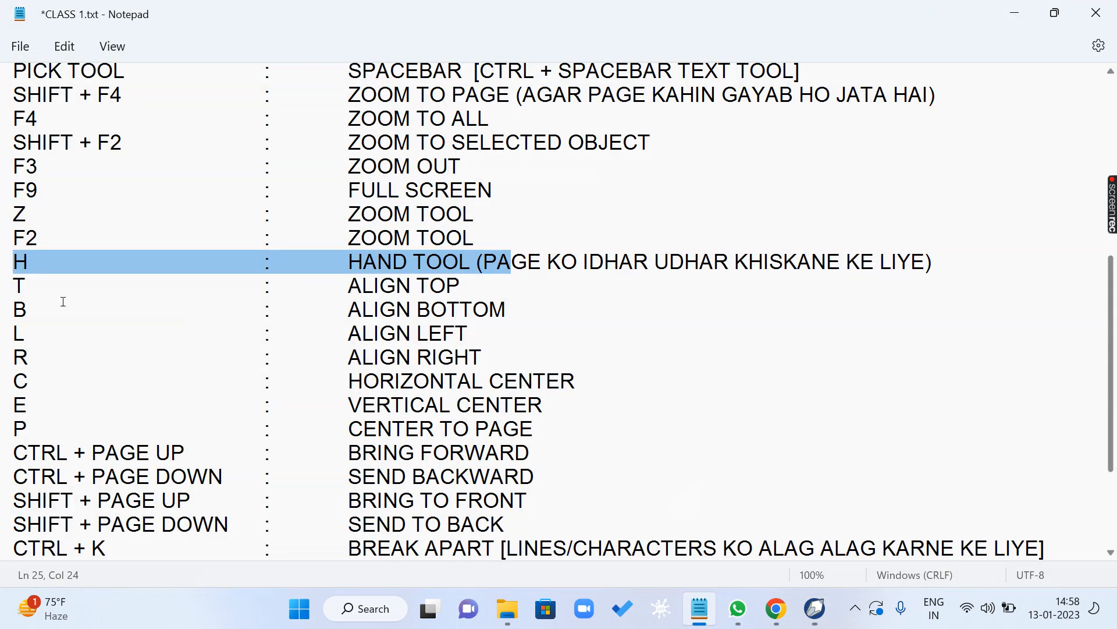
drag(21, 288, 573, 406)
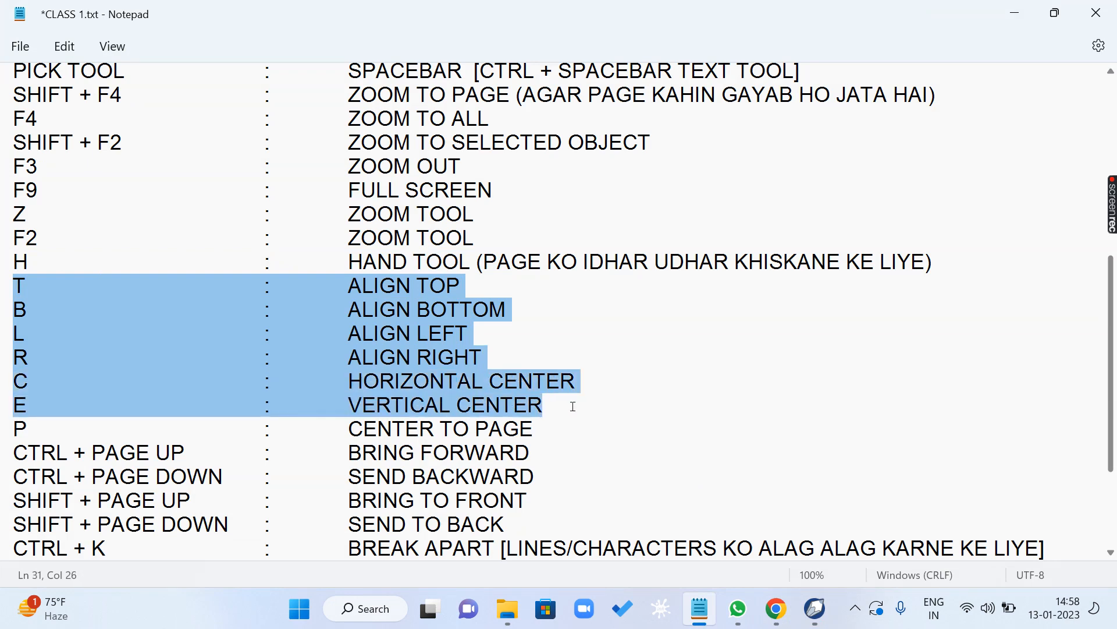
click(54, 442)
drag(15, 428, 598, 428)
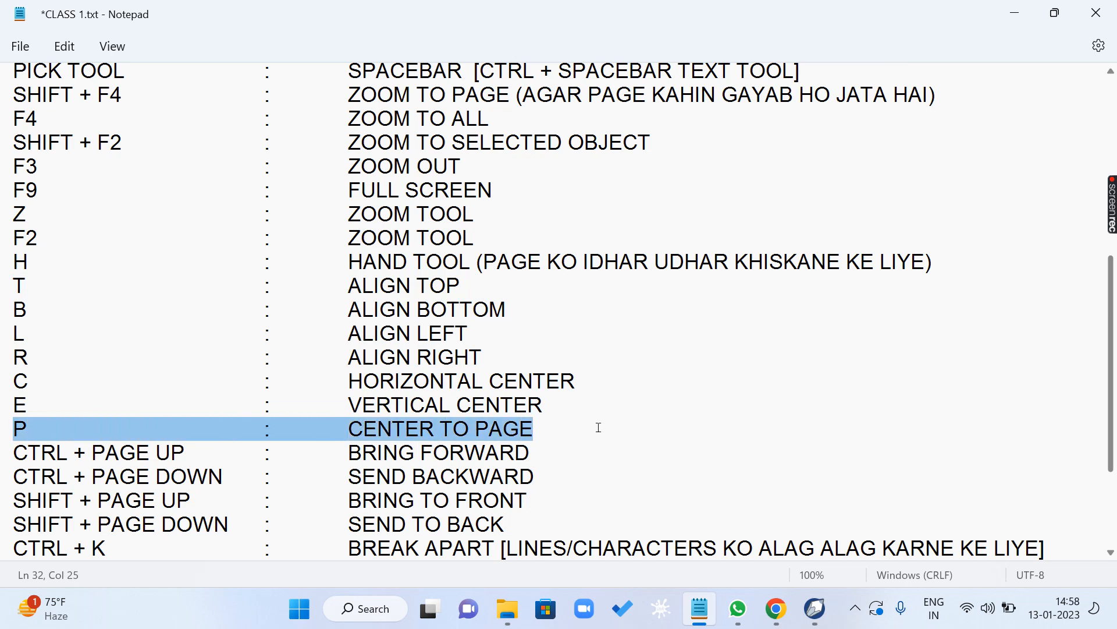
- Return to CorelDRAW, select the text and shapes on the page, and move them off the page to the left
click(815, 609)
drag(406, 159, 673, 376)
drag(582, 249, 176, 386)
- Move the group of orange-red brackets and dark blue square beside the orange-red rectangle, then center the group on the page
click(911, 399)
drag(862, 118, 943, 228)
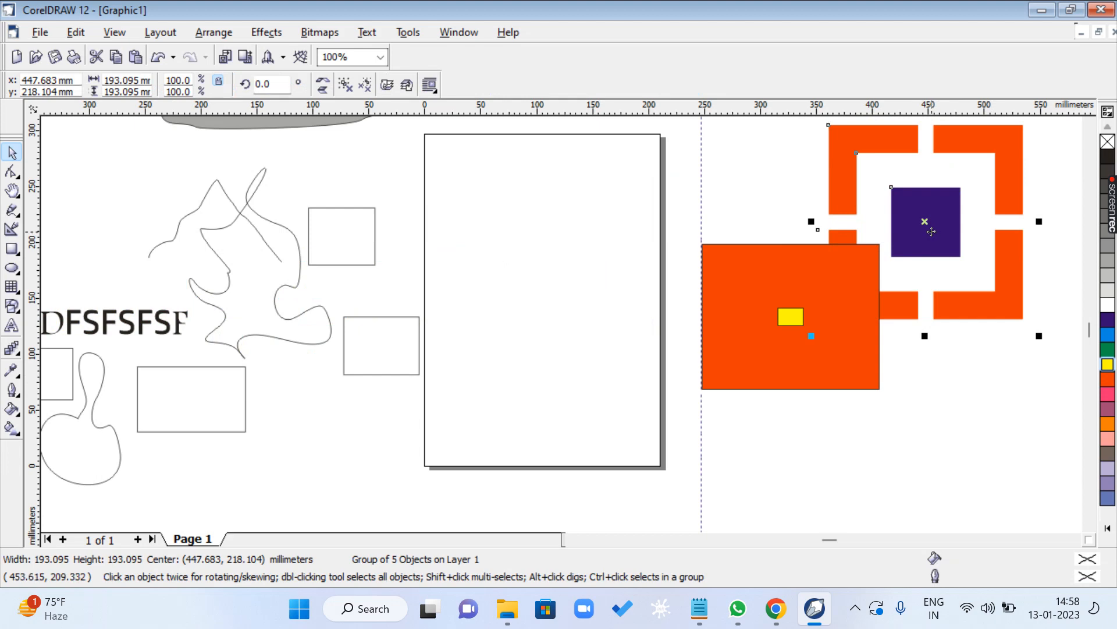
key(p)
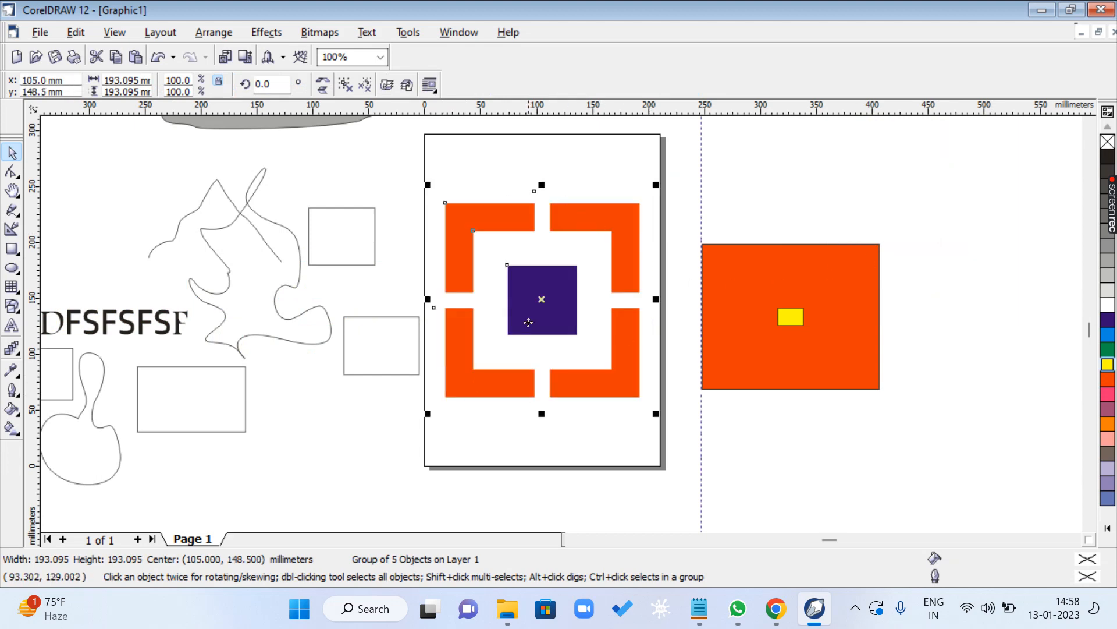
- Switch to the Notepad list and highlight the remaining shortcuts from Bring Forward to Change Case
click(699, 608)
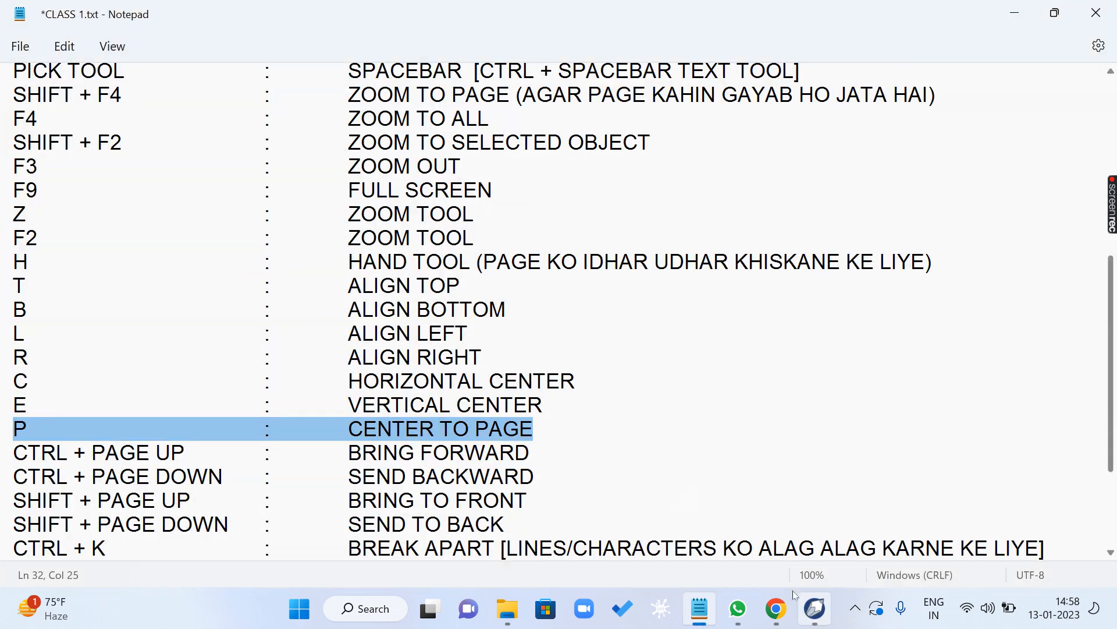
scroll(298, 444, down, 3)
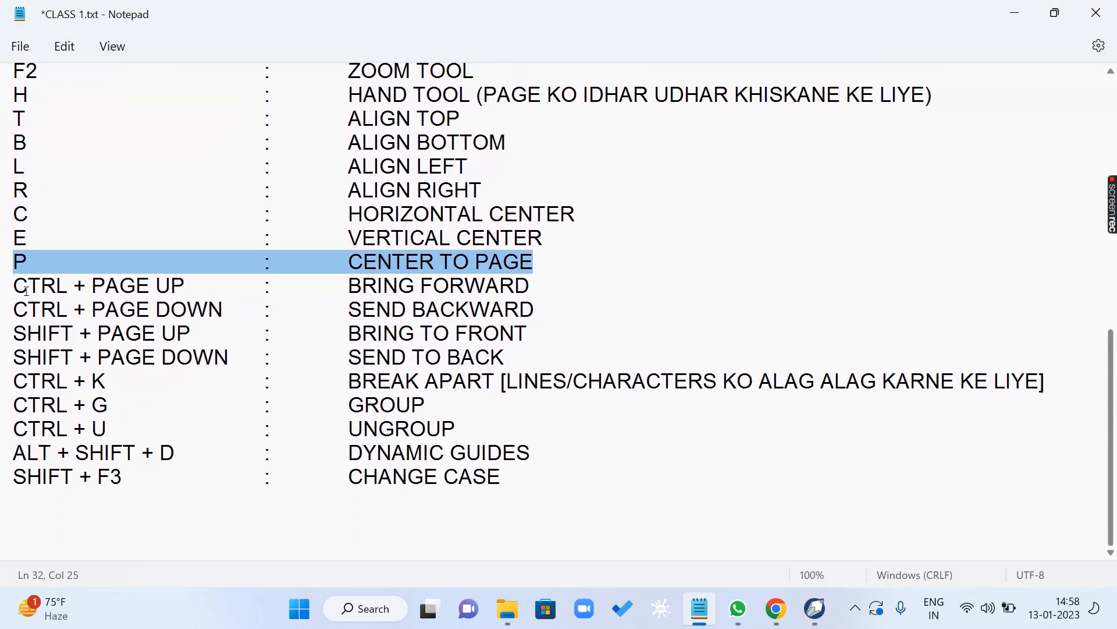
drag(26, 289, 541, 501)
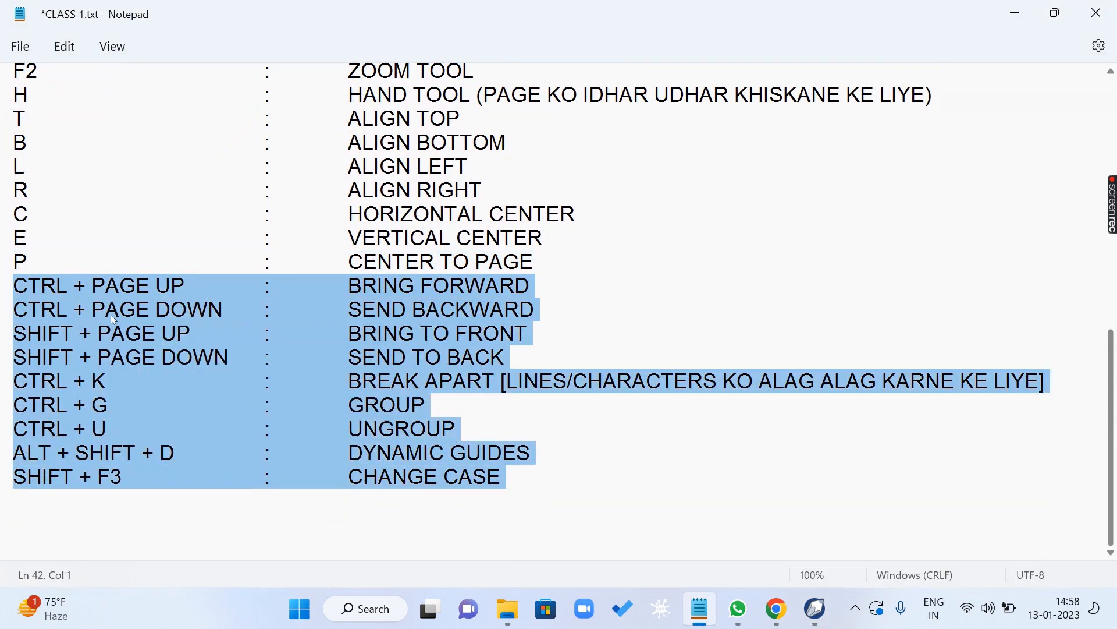
- Switch to CorelDRAW, create a new document, draw a rectangle about 130 by 118 mm left of the page, and fill it dark blue
click(815, 608)
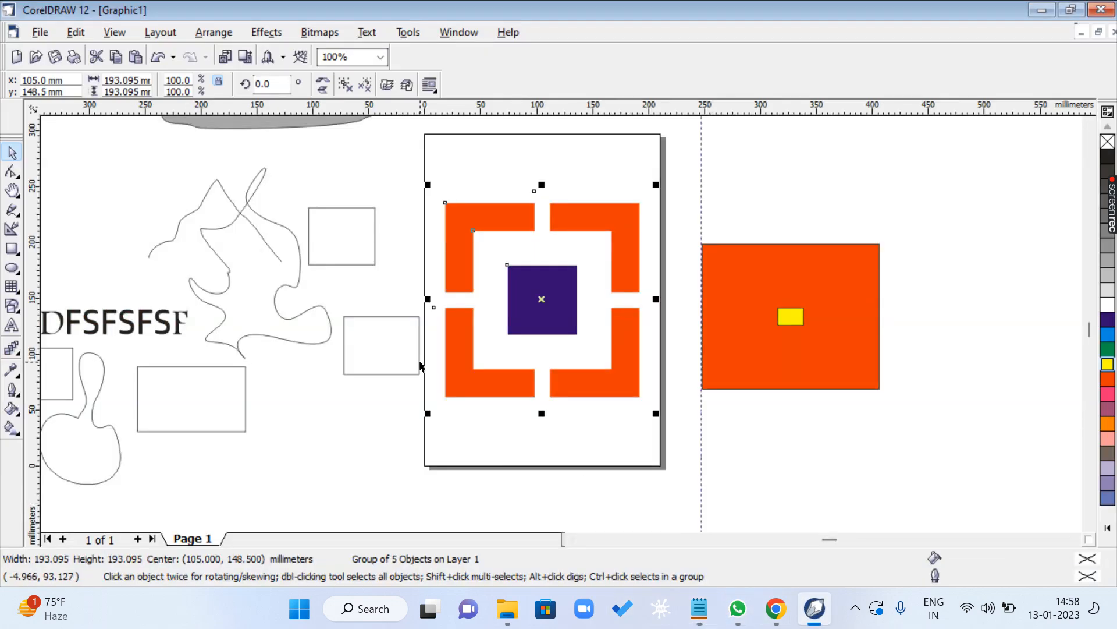
key(ctrl+n)
click(12, 249)
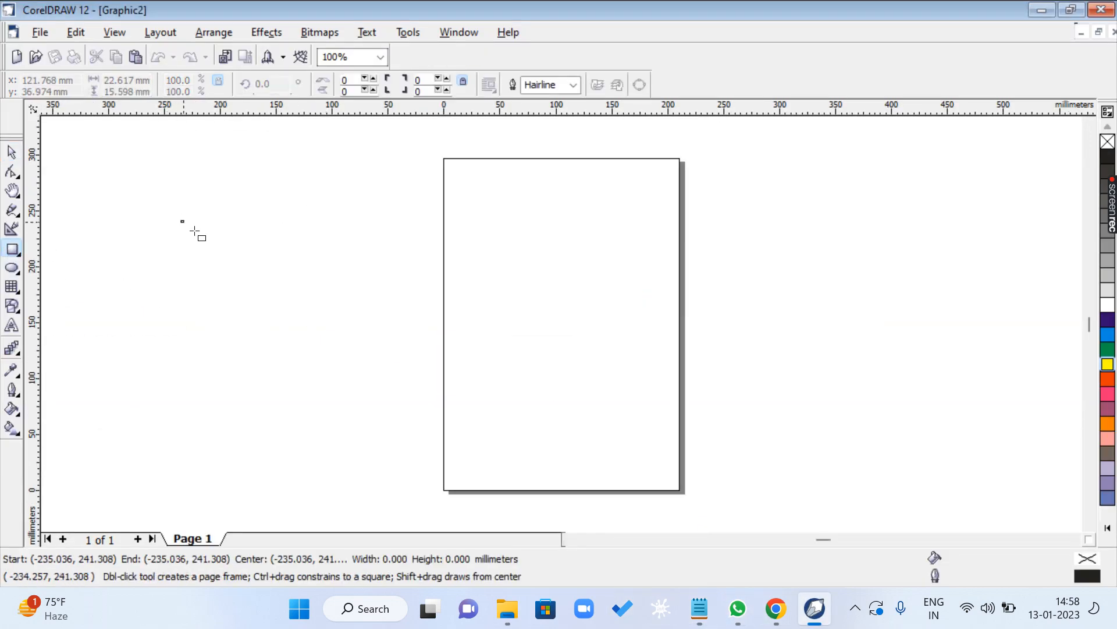
drag(181, 220, 327, 352)
click(12, 151)
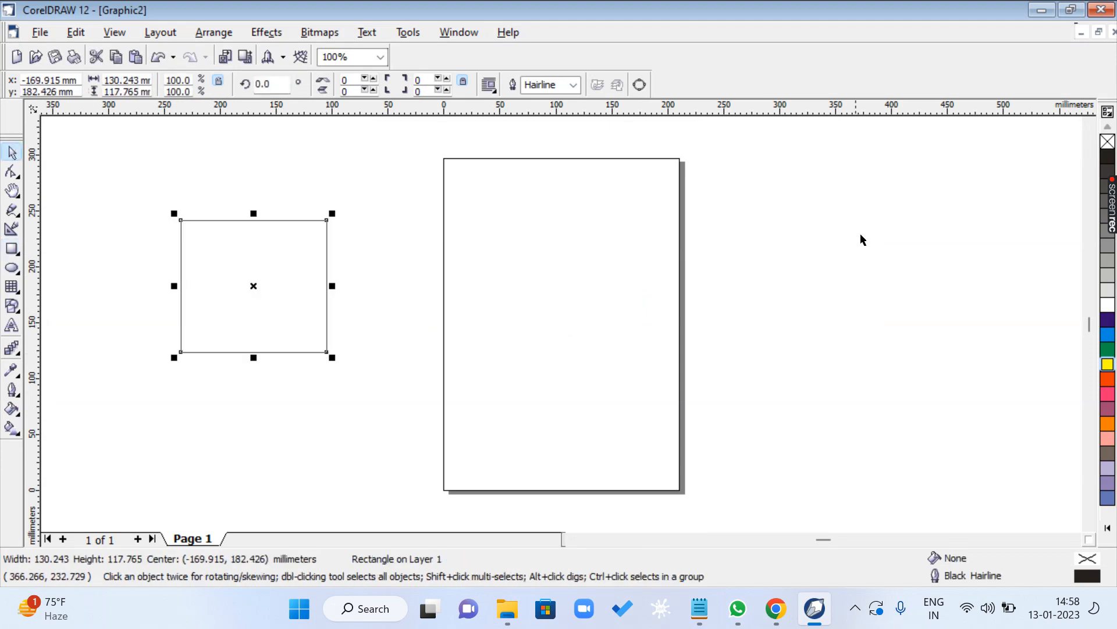
click(1107, 319)
- Create four overlapping copies of the rectangle, each offset down and to the right, filled blue, green, yellow and orange-red
drag(268, 269, 324, 311)
click(1108, 335)
click(1108, 349)
click(1107, 364)
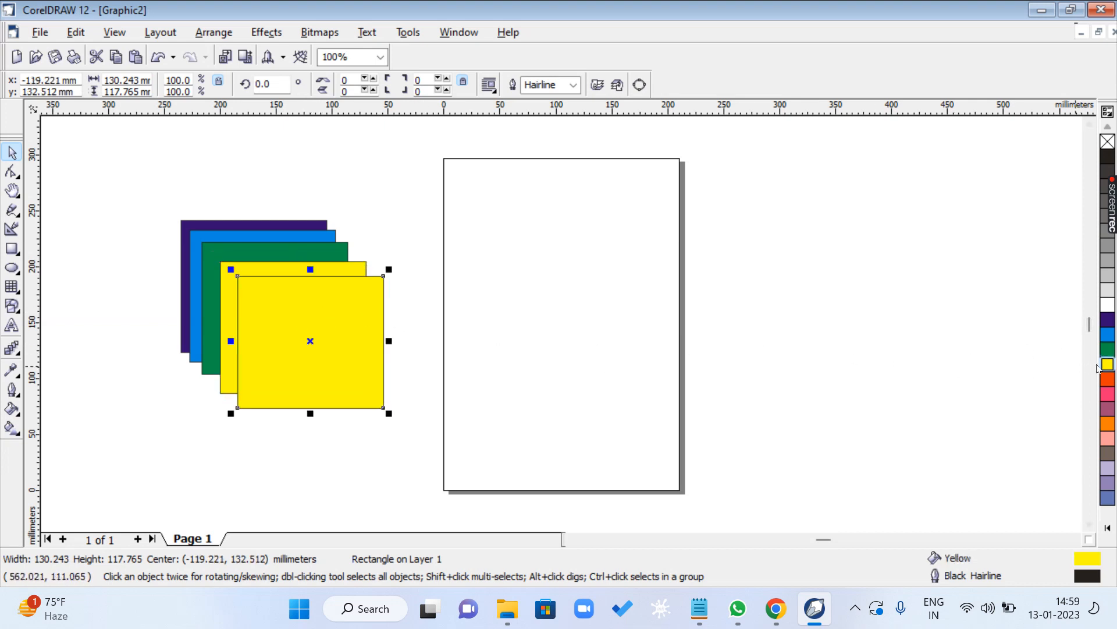
click(1108, 379)
- Add two more offset copies on top of the stack, filling one pink and the frontmost one black
drag(258, 303, 272, 318)
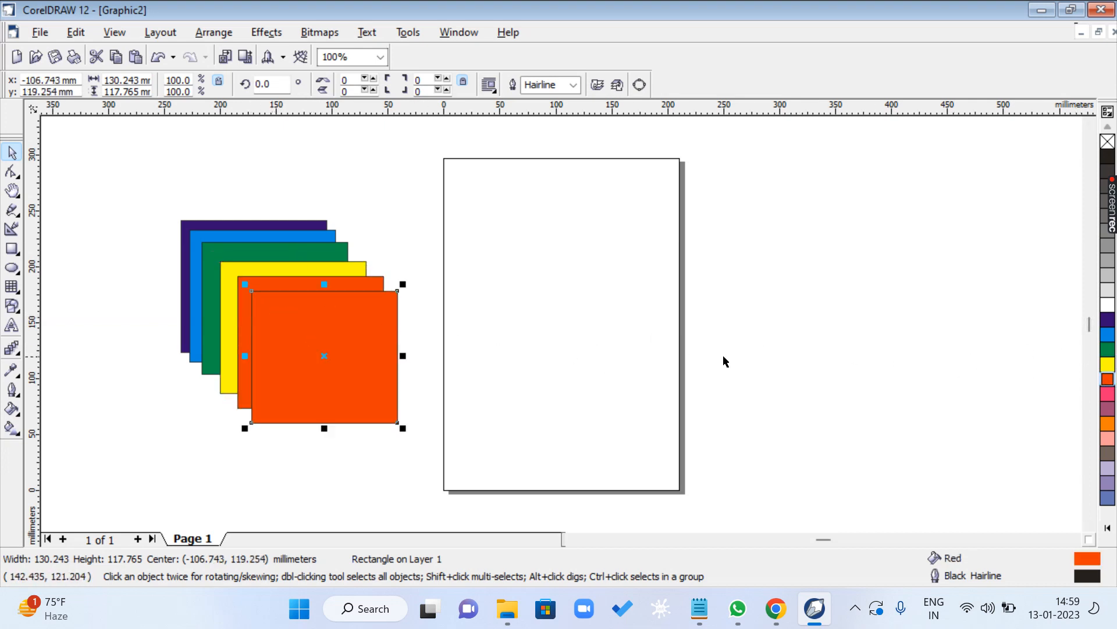
click(1107, 393)
drag(336, 333, 351, 349)
click(1107, 408)
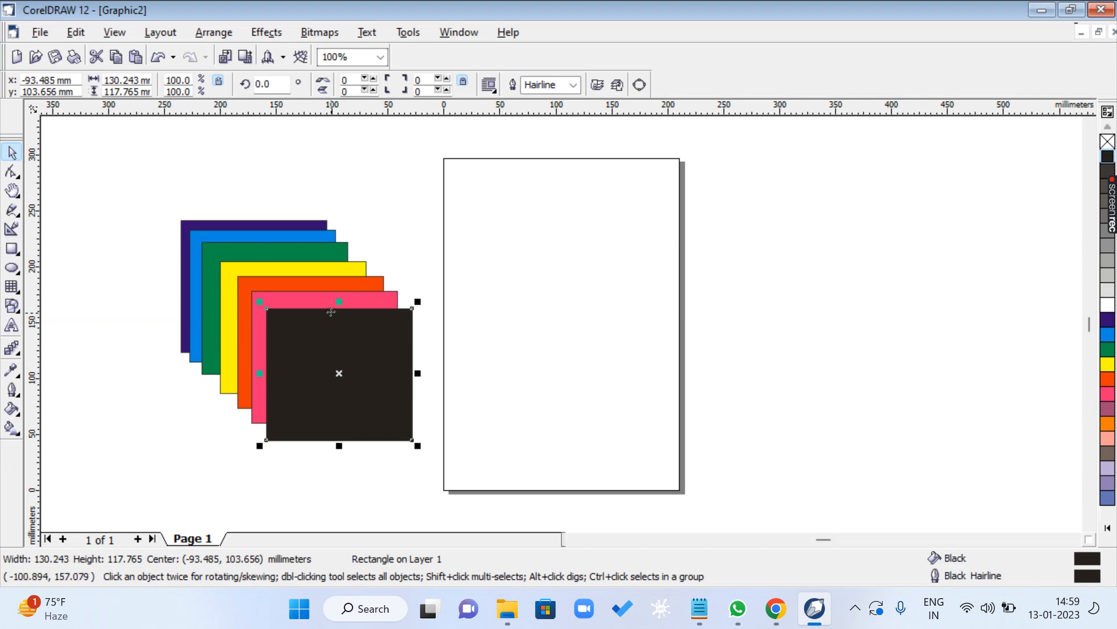
- Stretch the black rectangle upward to about 222 mm tall and send it backward behind the pink and orange-red rectangles
drag(339, 301, 353, 175)
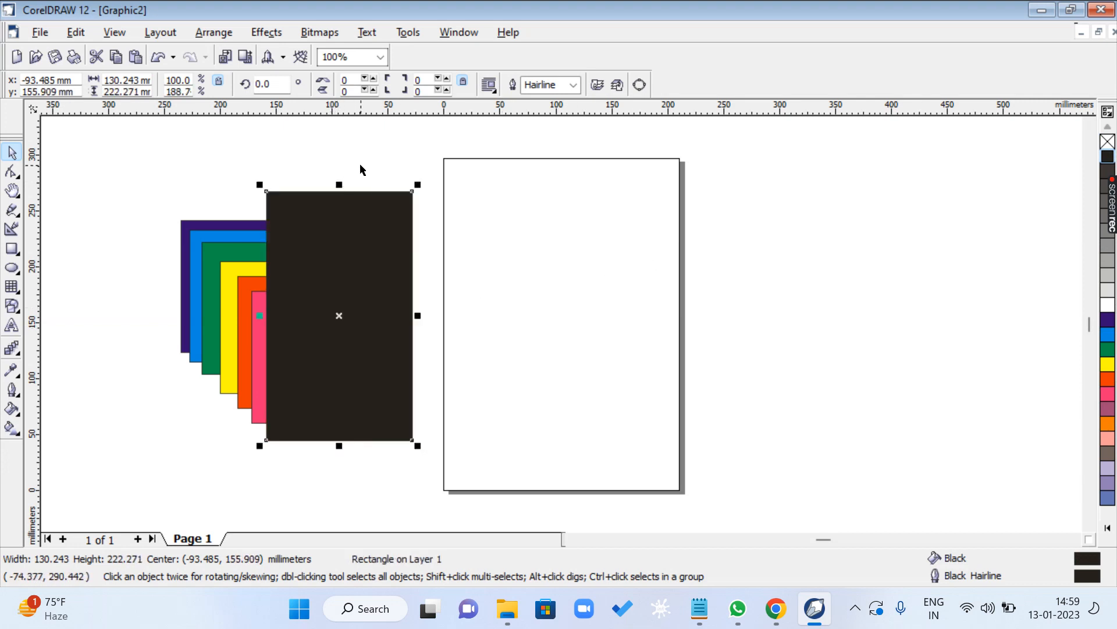
key(ctrl+Page_Down)
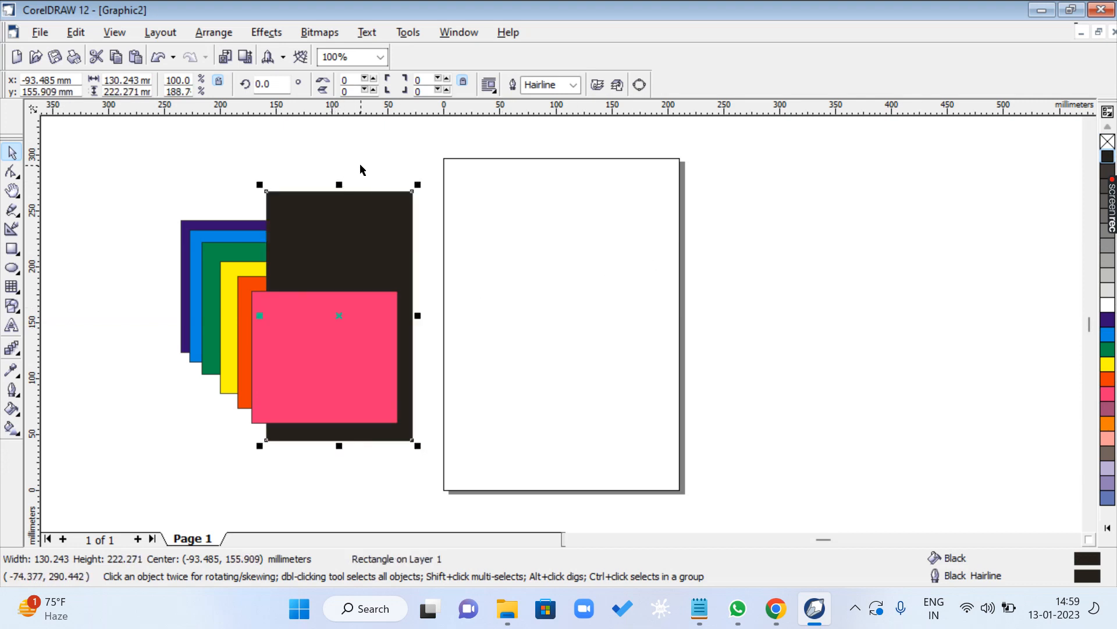
key(ctrl+Page_Down)
key(ctrl+Page_Down)
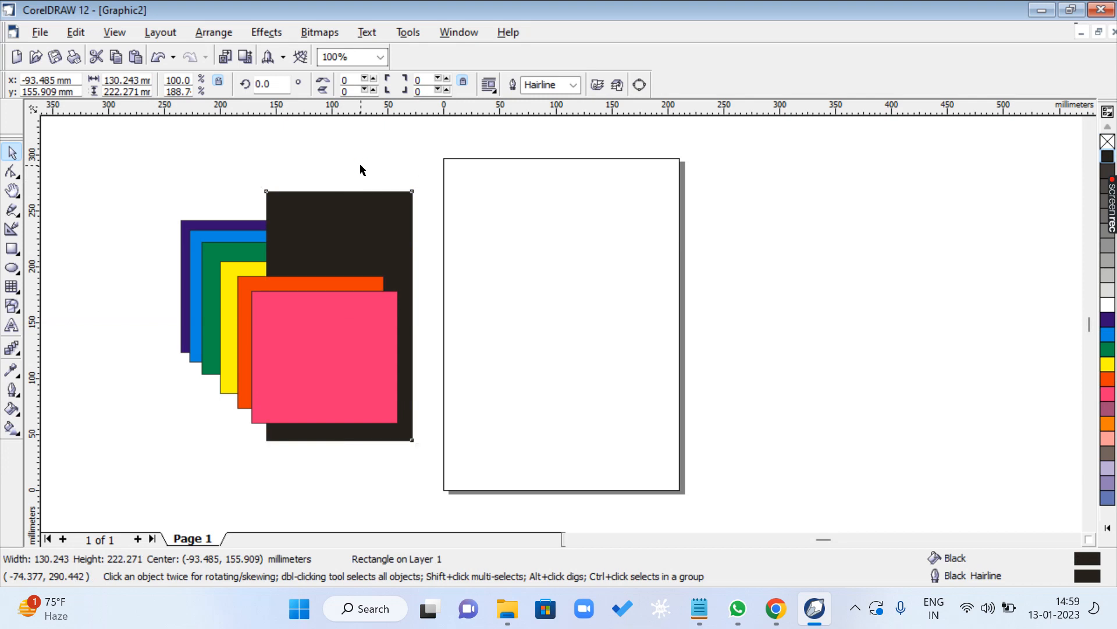
- Send the black rectangle backward level by level behind the dark blue one, and bring it forward again to the top of the stack
key(ctrl+Page_Down)
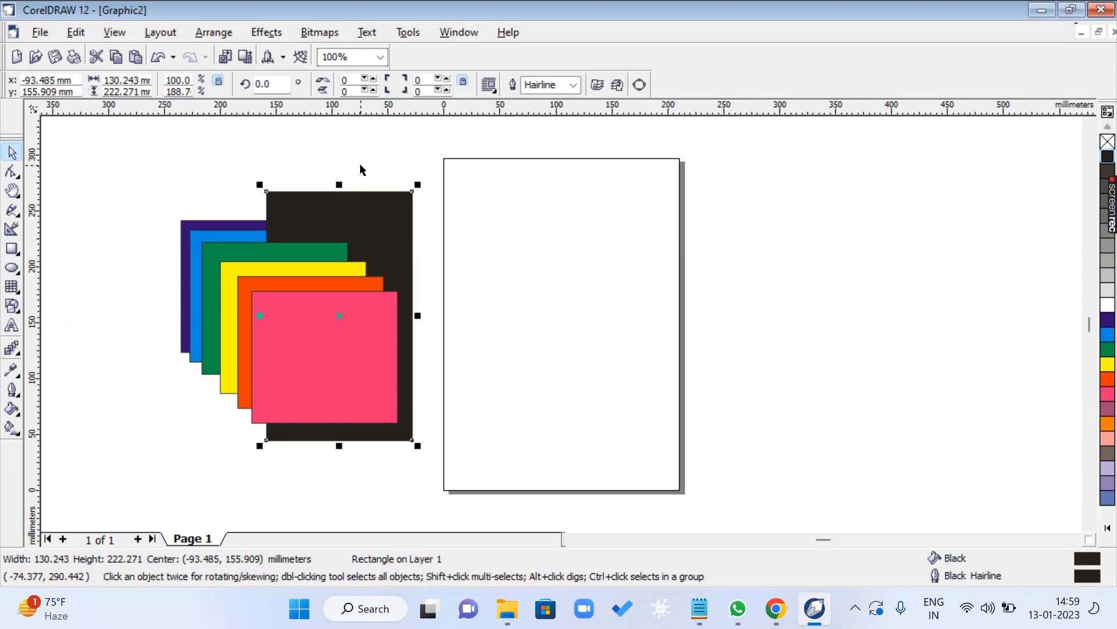
key(ctrl+Page_Down)
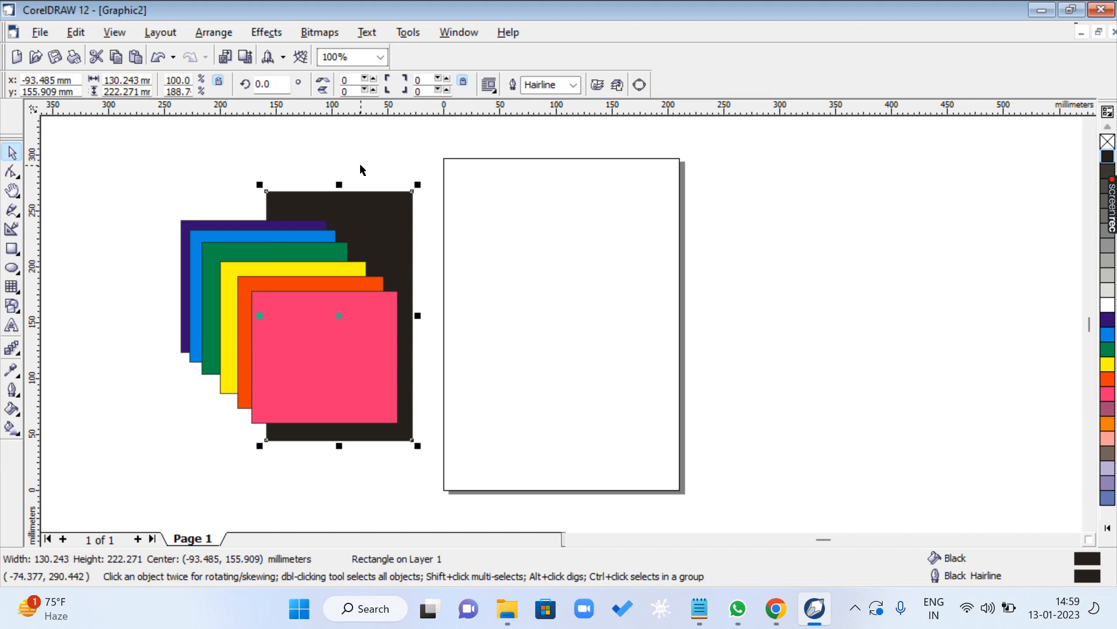
key(ctrl+Page_Up)
key(ctrl+Page_Up)
key(ctrl+Page_Up)
key(ctrl+Page_Up)
key(ctrl+Page_Up)
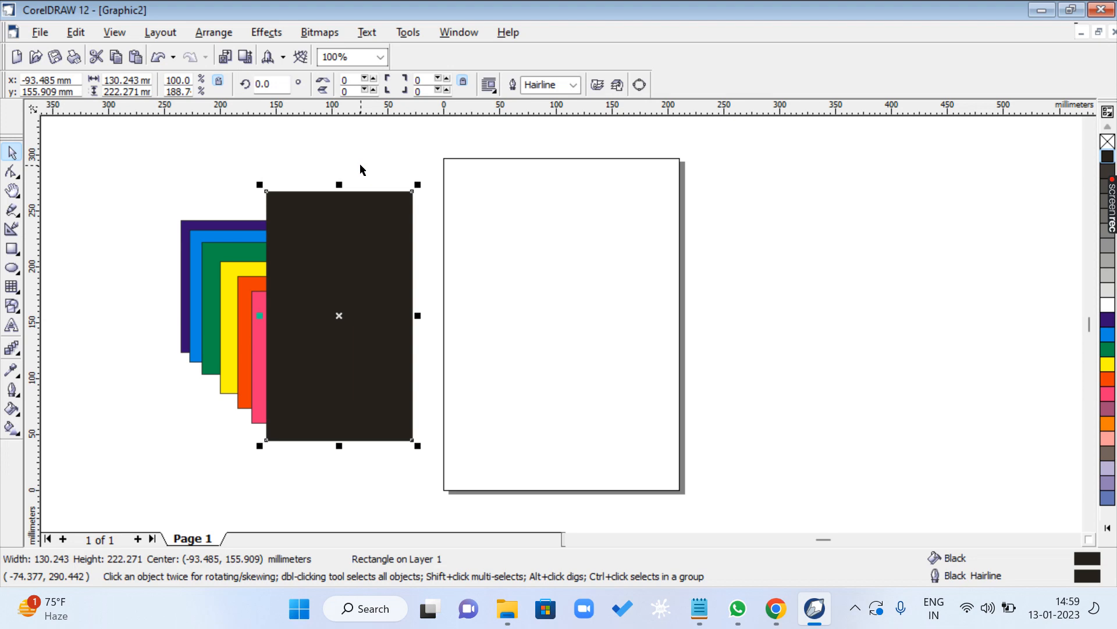
- Repeat the level-by-level move of the black rectangle, backward through the coloured stack and forward again in front of the pink rectangle
key(ctrl+Page_Down)
key(ctrl+Page_Down)
key(ctrl+Page_Down)
key(ctrl+Page_Down)
key(ctrl+Page_Down)
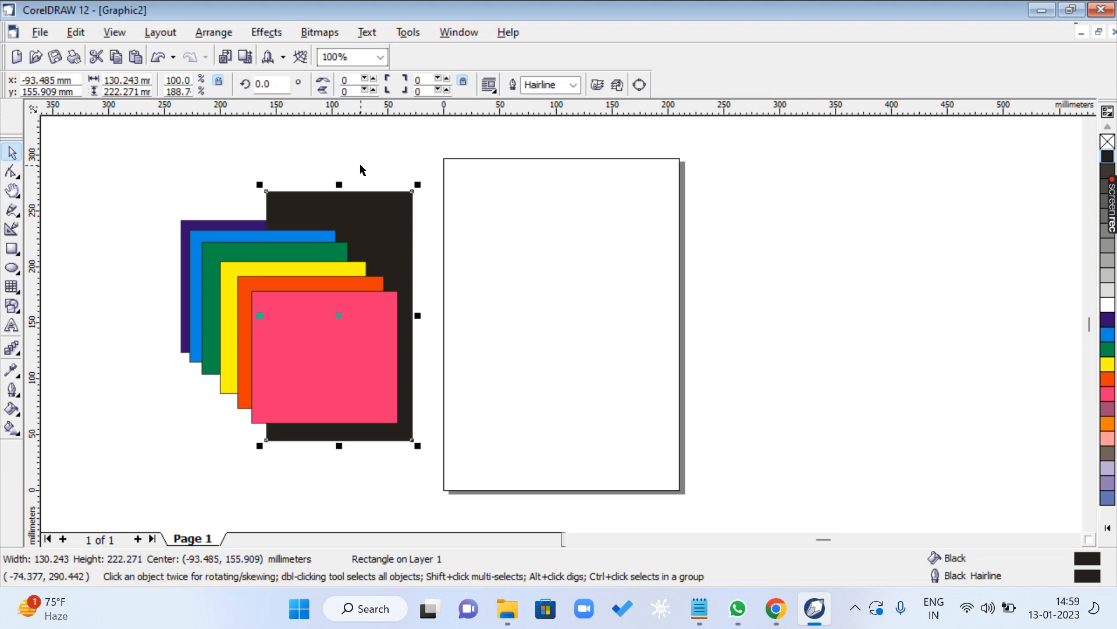
key(ctrl+Page_Up)
key(ctrl+Page_Up)
key(ctrl+Page_Up)
key(ctrl+Page_Up)
key(ctrl+Page_Up)
key(ctrl+Page_Up)
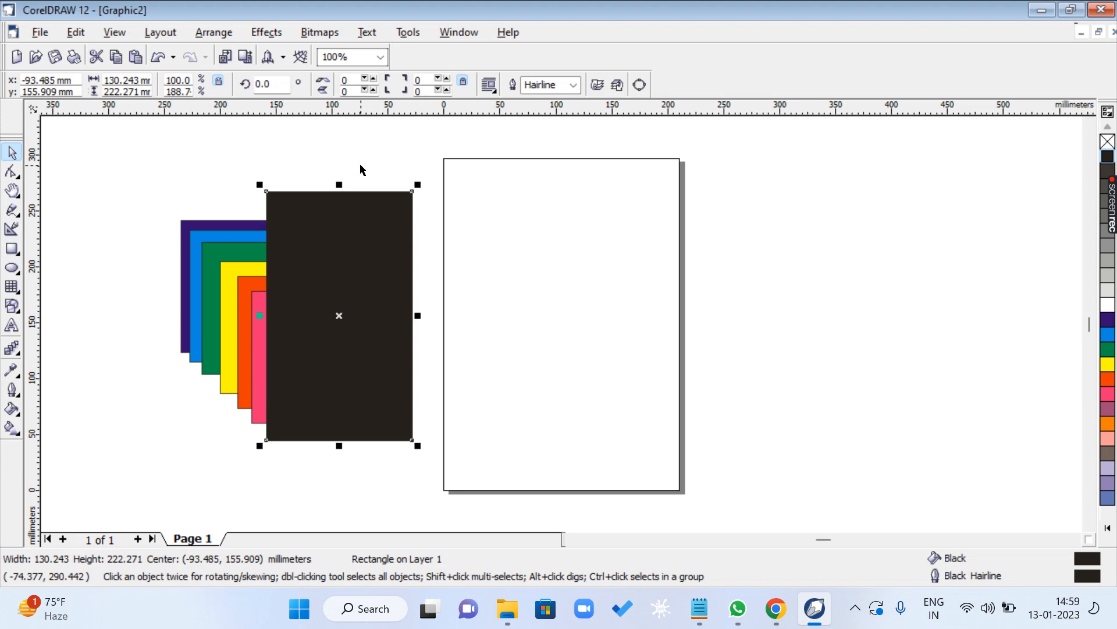
- Alternate the black rectangle between the very back and the very front of the stack with Send to Back and Bring to Front
key(shift+Page_Down)
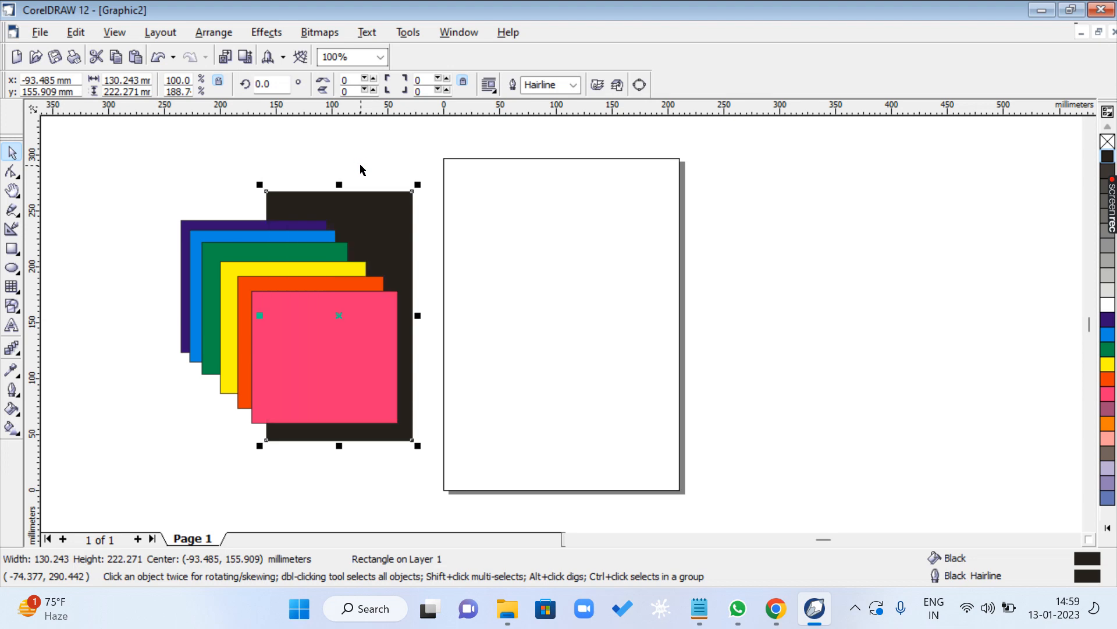
key(shift+Page_Up)
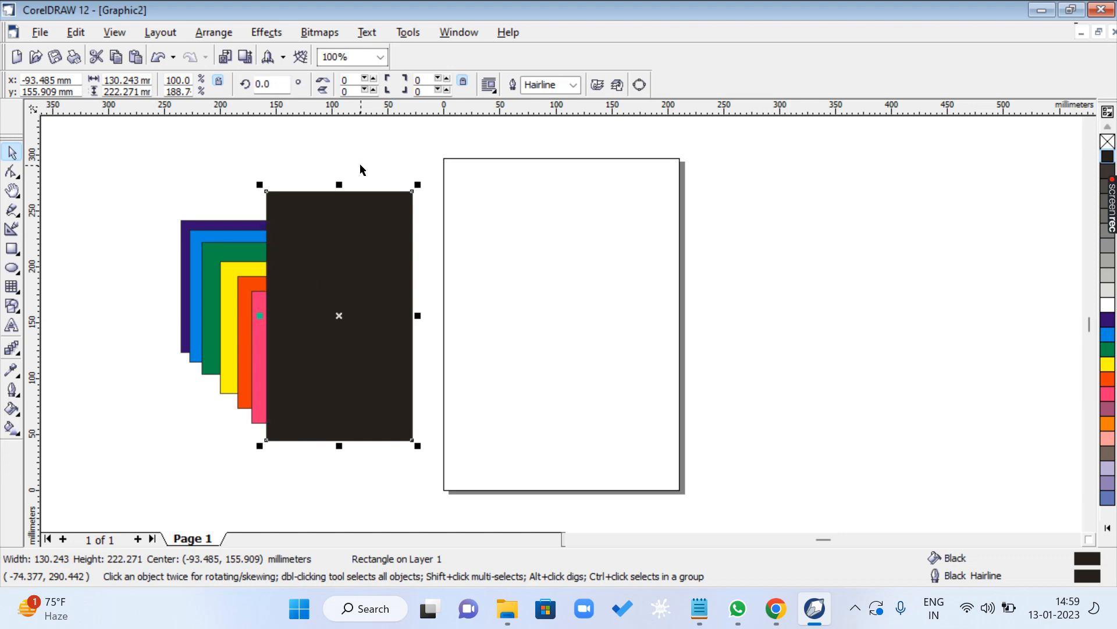
key(shift+Page_Down)
key(shift+Page_Up)
key(shift+Page_Down)
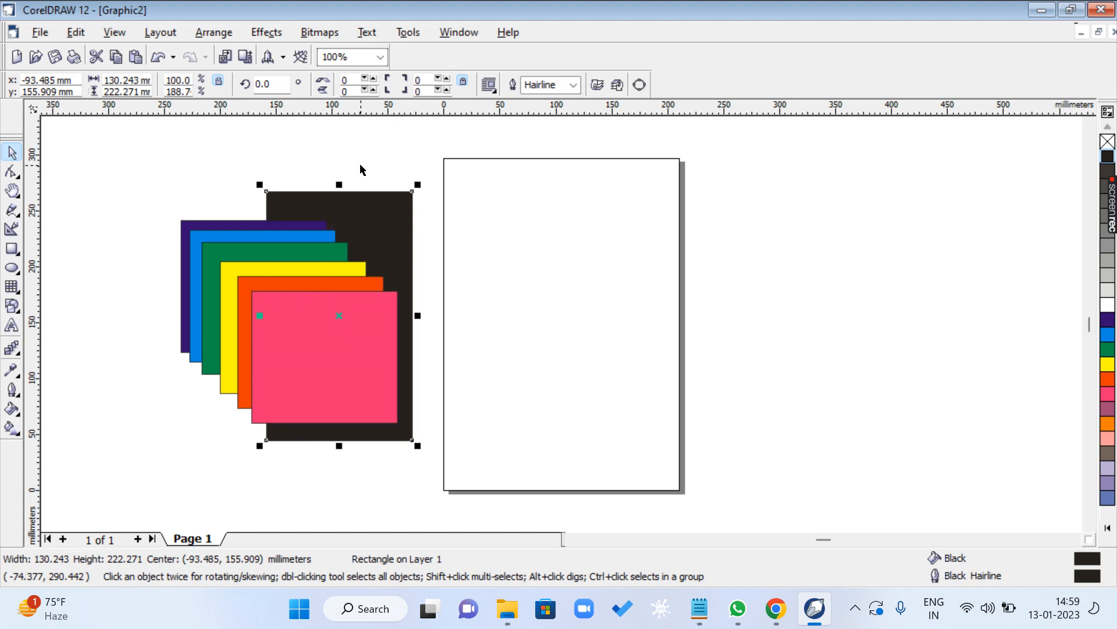
key(shift+Page_Up)
- Send the black rectangle backward one level at a time until it lies behind all the coloured rectangles
key(ctrl+Page_Down)
key(ctrl+Page_Down)
key(ctrl+Page_Down)
key(ctrl+Page_Down)
key(ctrl+Page_Down)
key(ctrl+Page_Down)
- Switch to the shortcut list in Notepad and highlight the Break Apart line
click(734, 608)
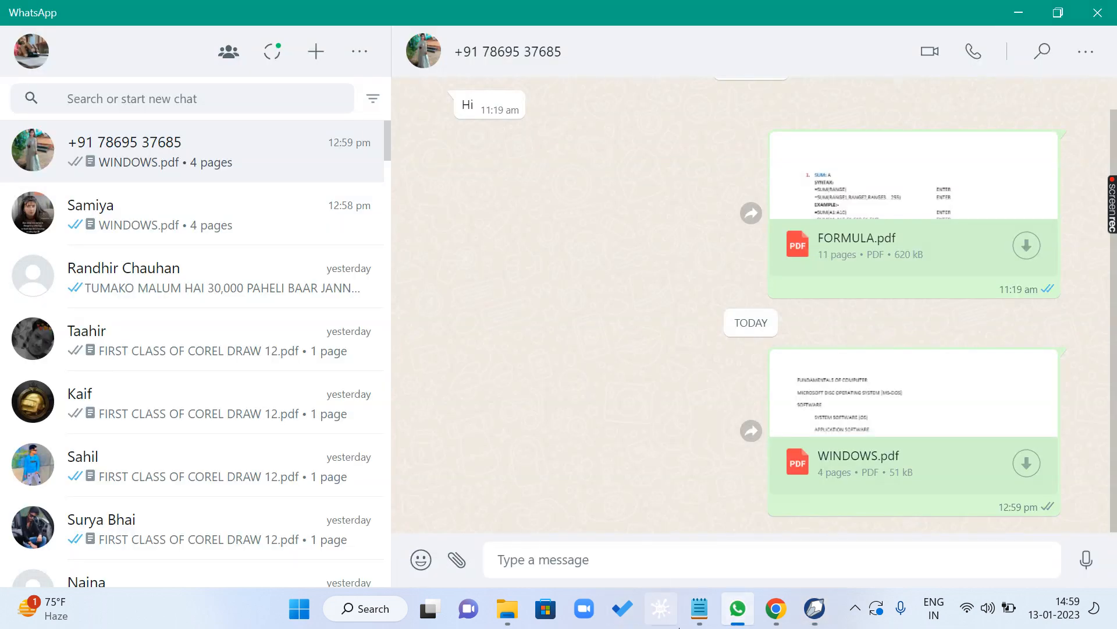
click(699, 609)
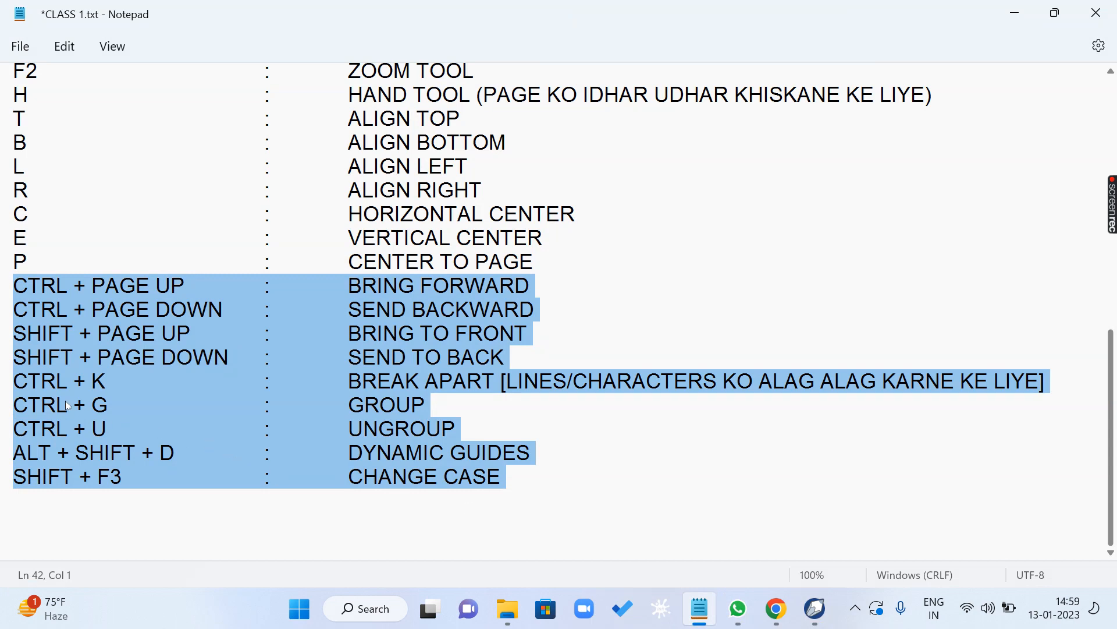
click(65, 401)
drag(14, 381, 677, 380)
- Switch to CorelDRAW, start an artistic text object on the blank page, and set its font to Footlight MT Light
click(816, 609)
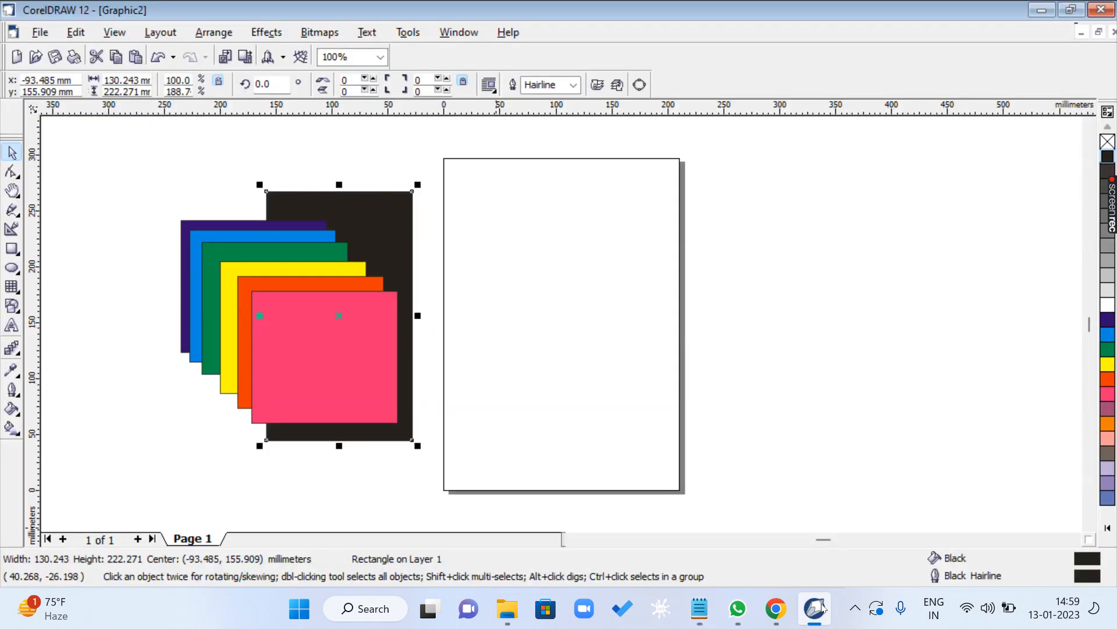
click(11, 326)
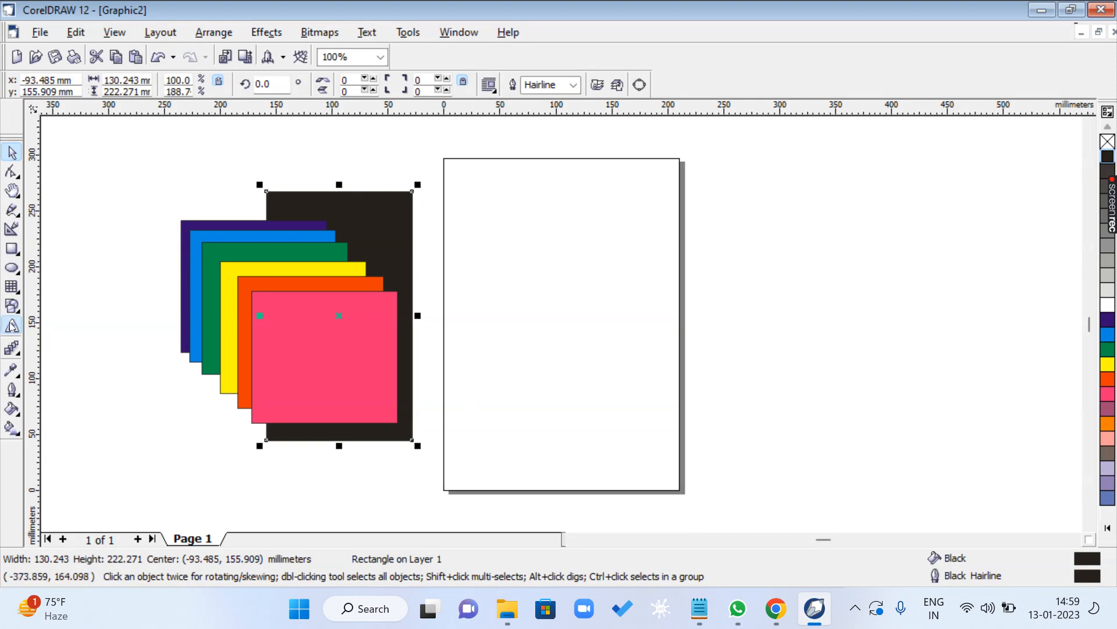
click(472, 269)
click(327, 84)
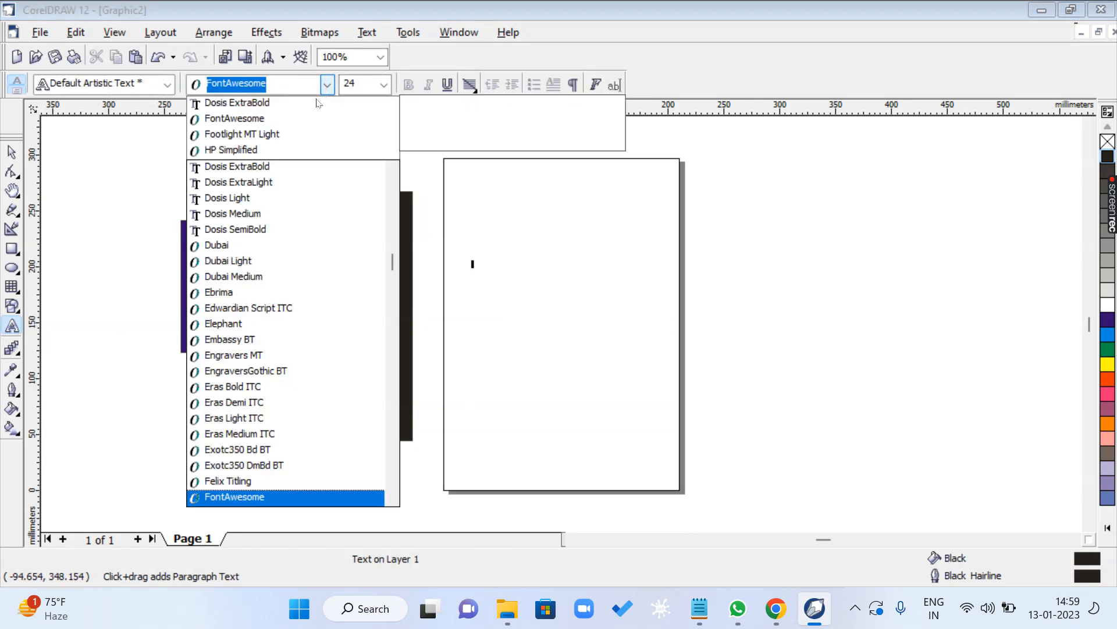
click(302, 134)
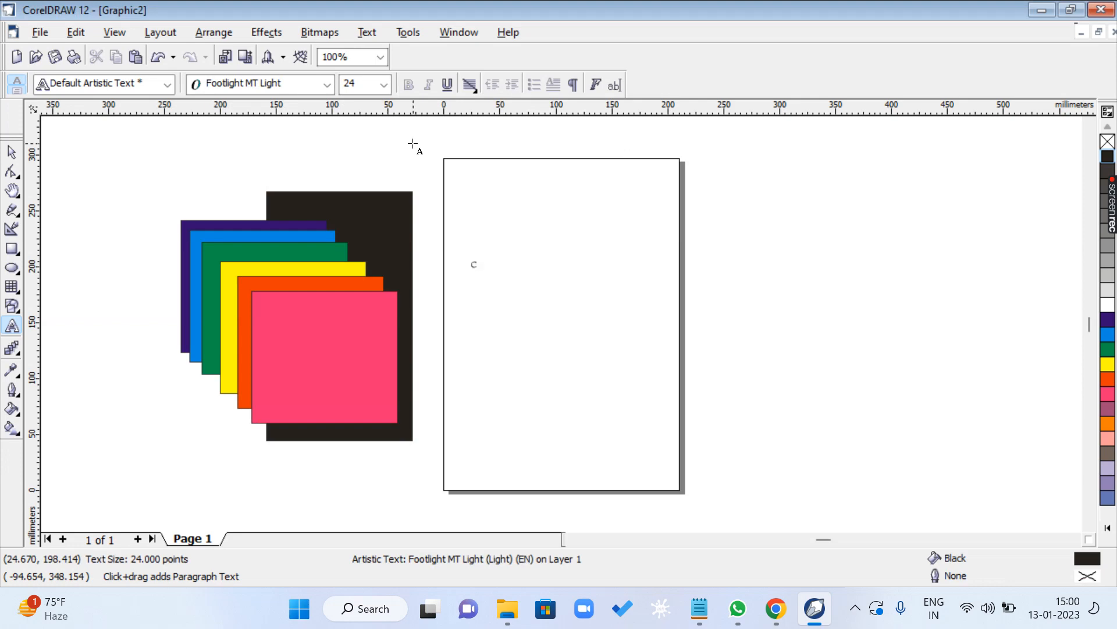
- Enter CORELDRAW, PHOTOSHOP and PAGEMAKER on three separate lines, and enlarge the text object proportionally to about 68 pt
text(CORELDRAW)
key(Return)
text(PHOTOSHOP)
key(Return)
text(PA)
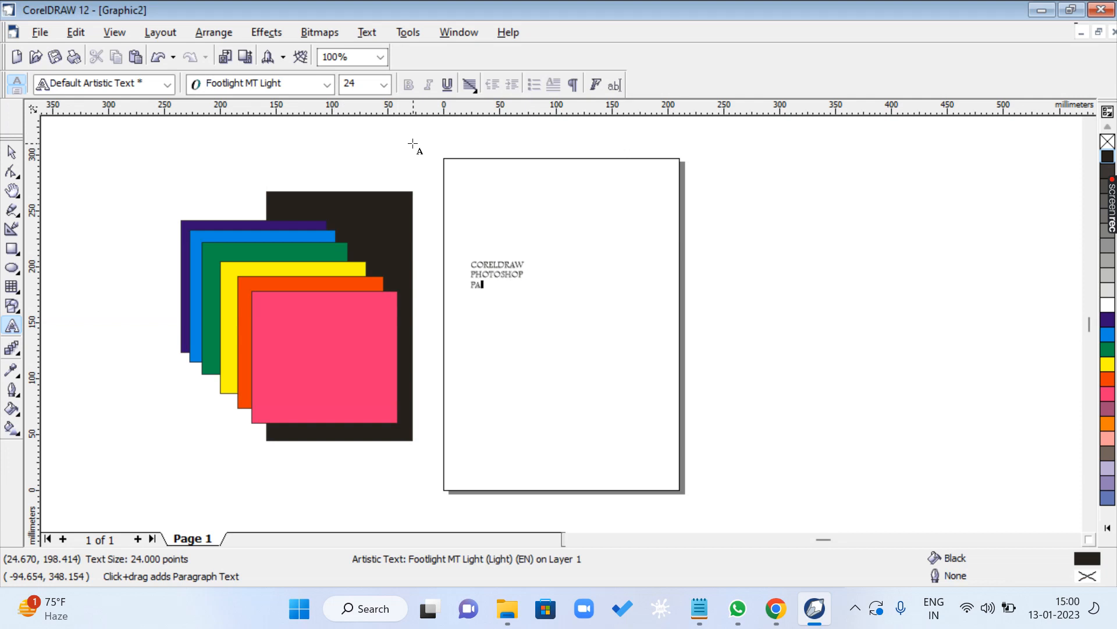
text(GEMAKER)
key(ctrl+space)
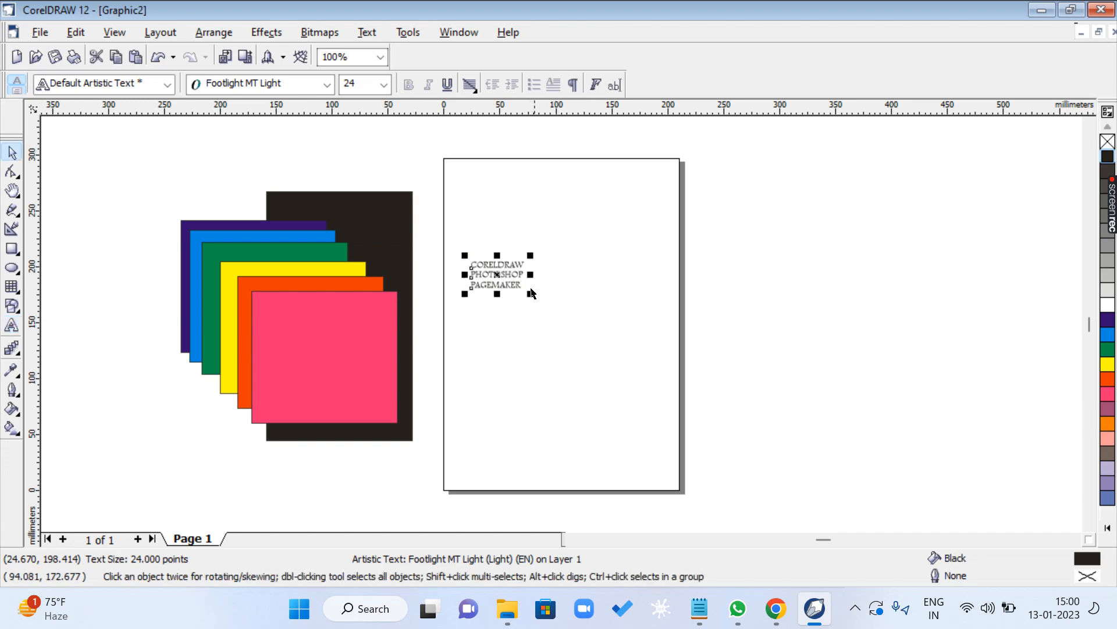
drag(530, 294, 623, 402)
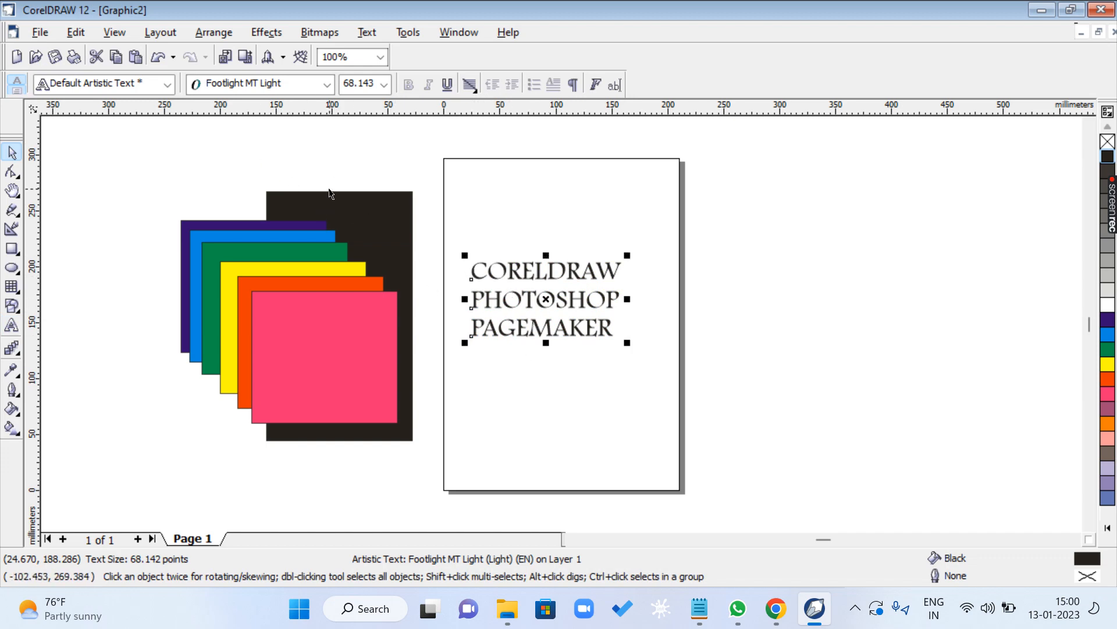
- Break the three-line text apart into separate lines, moving CORELDRAW higher and PAGEMAKER lower on the page
click(214, 32)
click(504, 199)
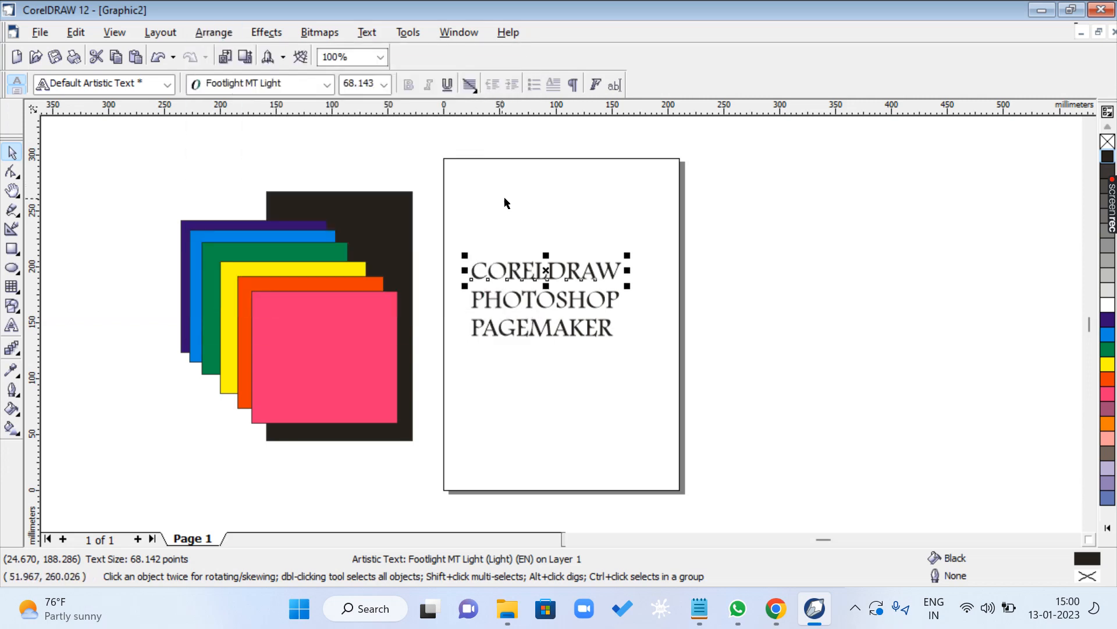
click(585, 240)
drag(574, 273, 575, 227)
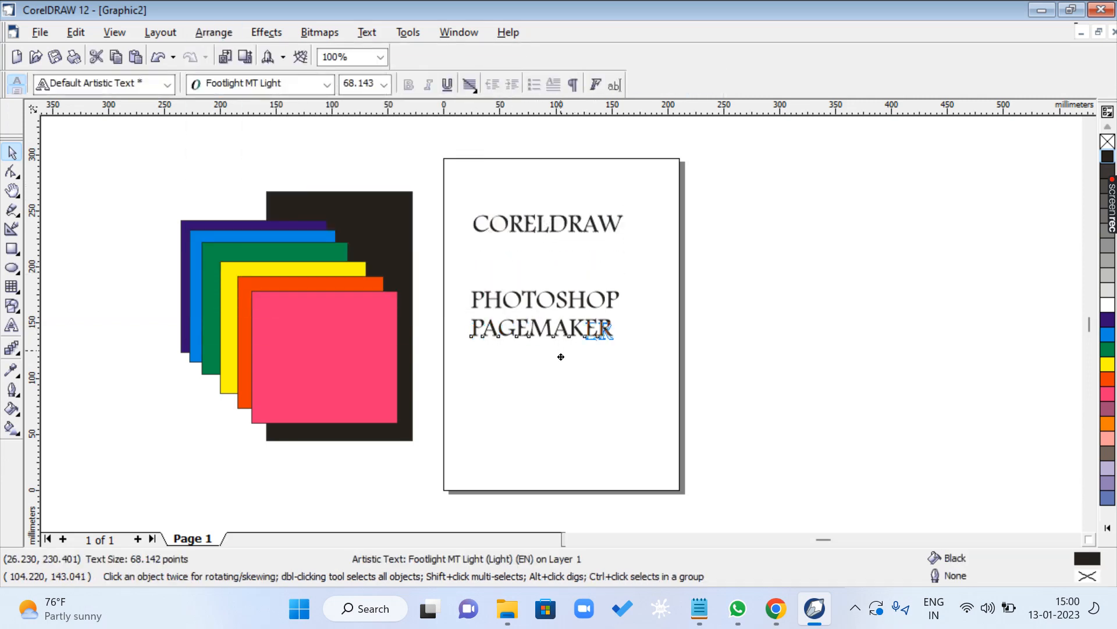
drag(605, 329, 624, 385)
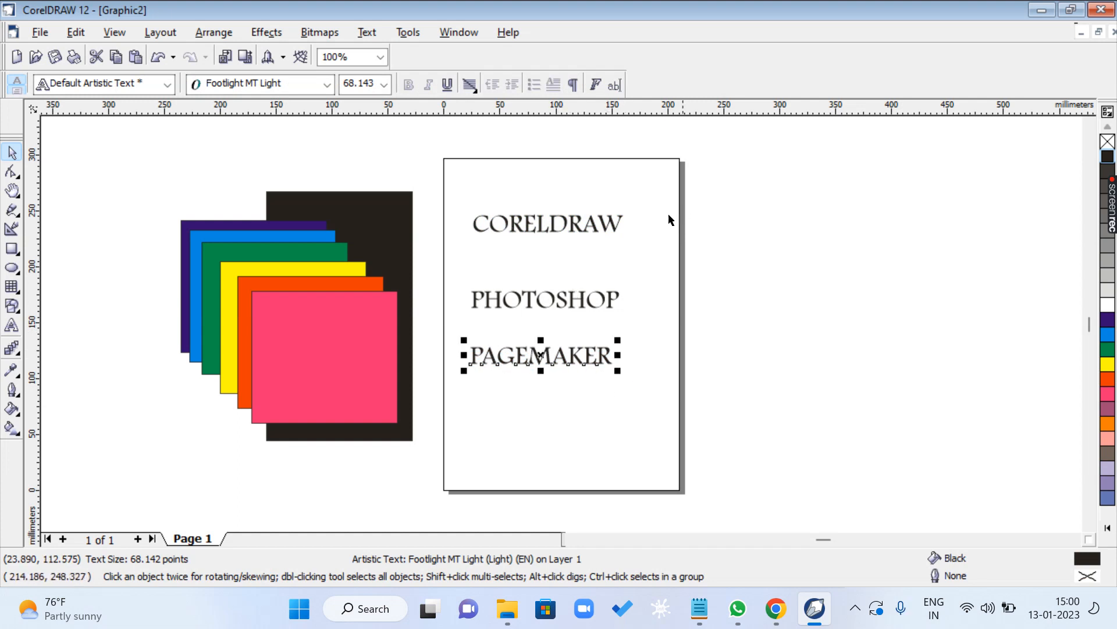
- Break the CORELDRAW line apart into single characters, and move the second L, the R and the W out of the word
click(553, 224)
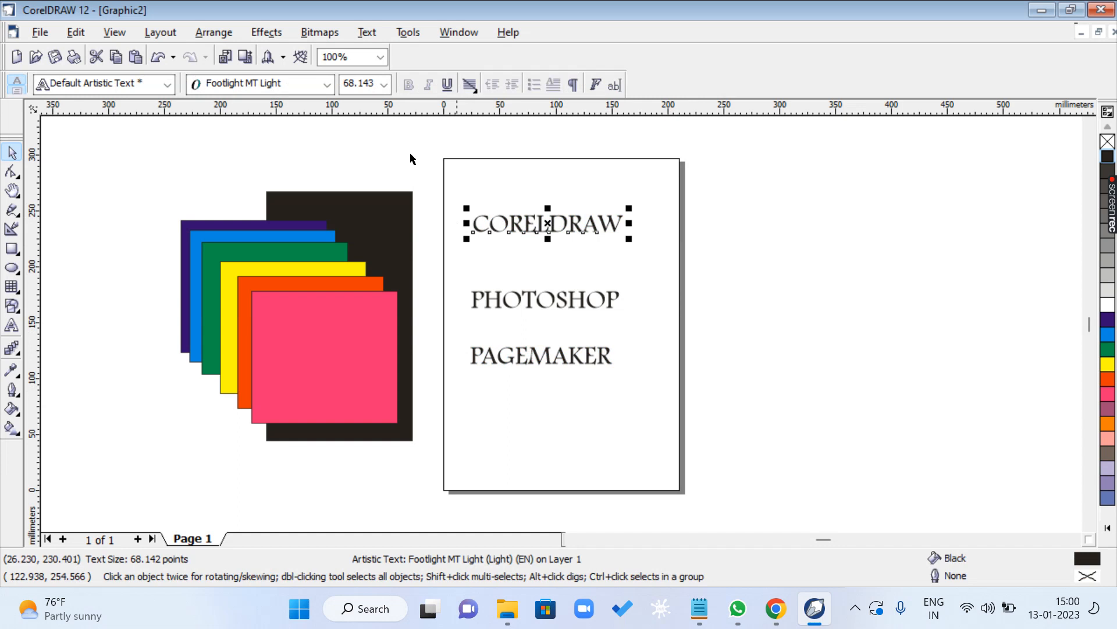
click(214, 32)
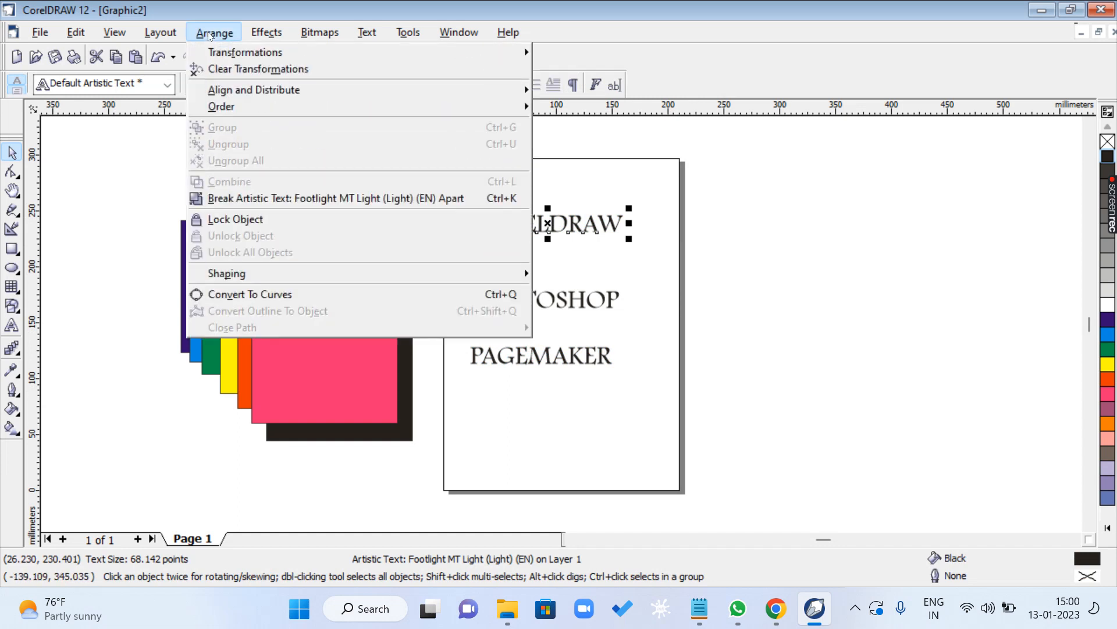
click(515, 199)
click(568, 233)
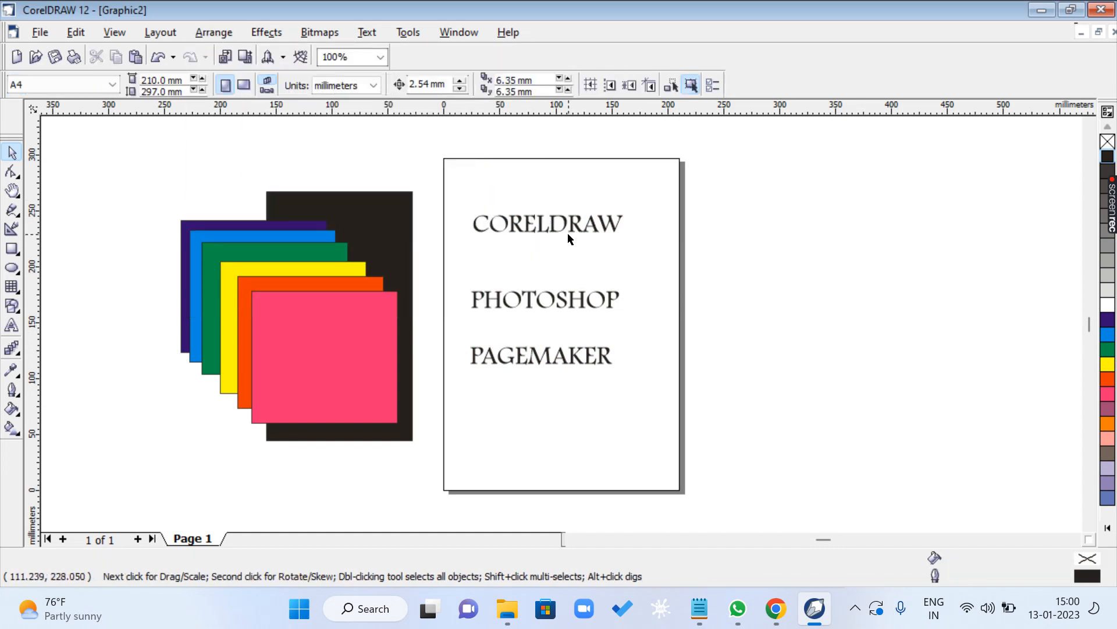
drag(544, 223, 542, 273)
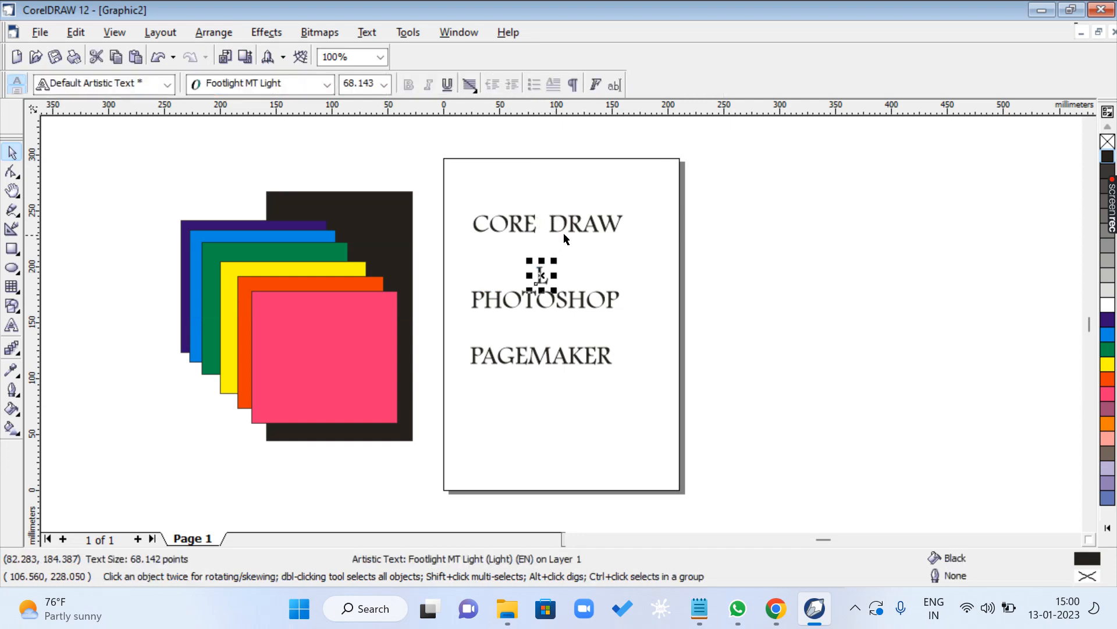
drag(580, 224, 638, 230)
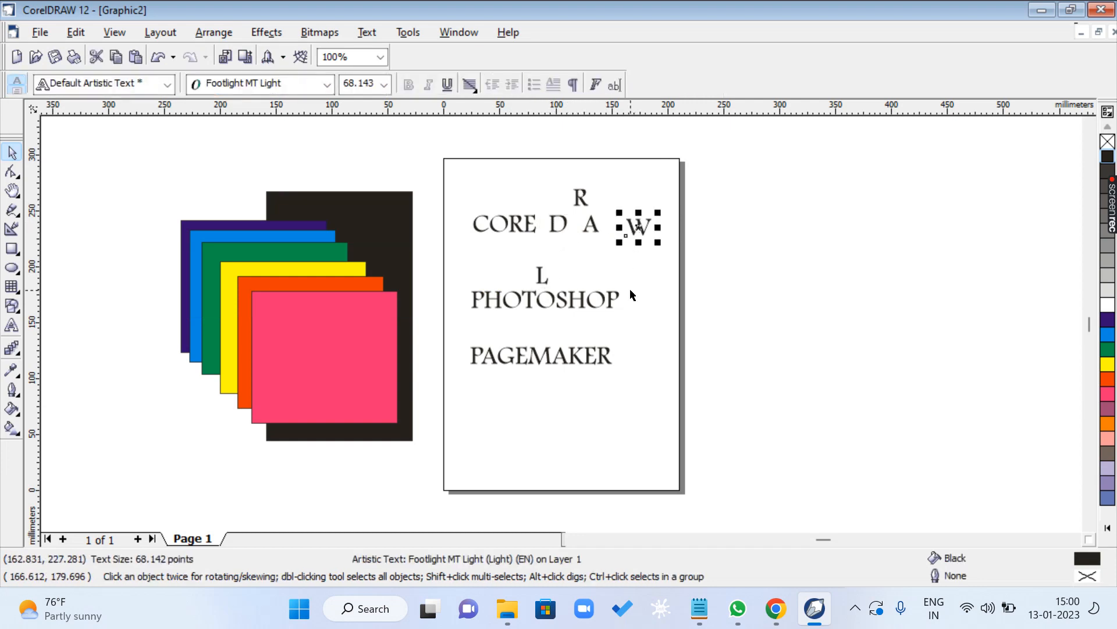
- Switch to the shortcut list in Notepad and highlight the Group and Ungroup shortcuts
click(699, 608)
click(79, 405)
drag(33, 407, 143, 407)
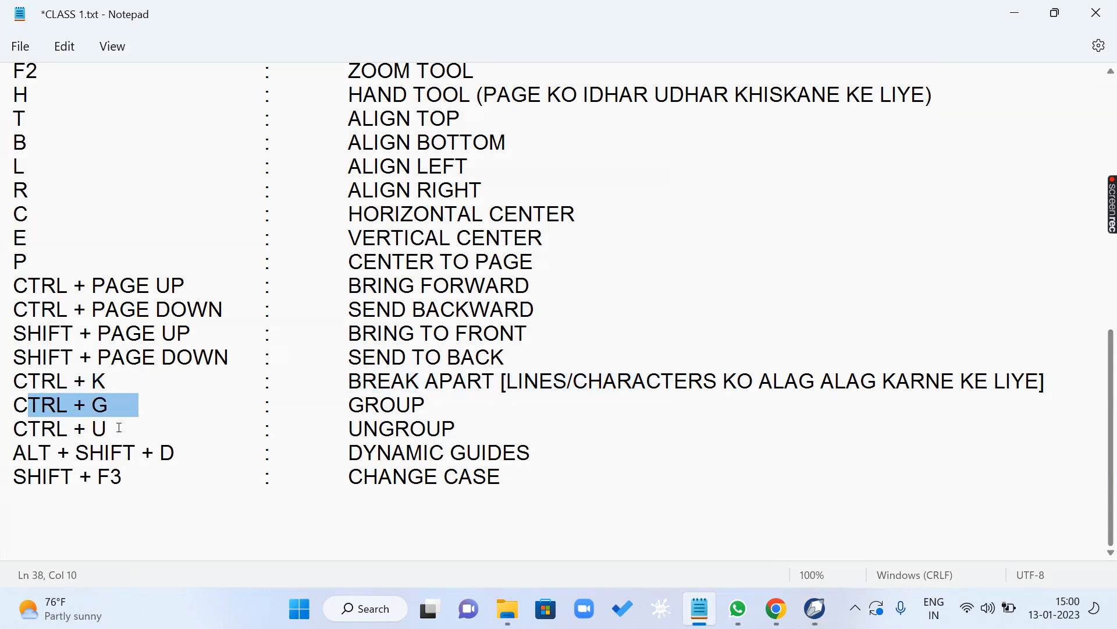
drag(76, 437, 188, 427)
- Switch to CorelDRAW and delete the black rectangle behind the coloured ones
key(alt+Tab)
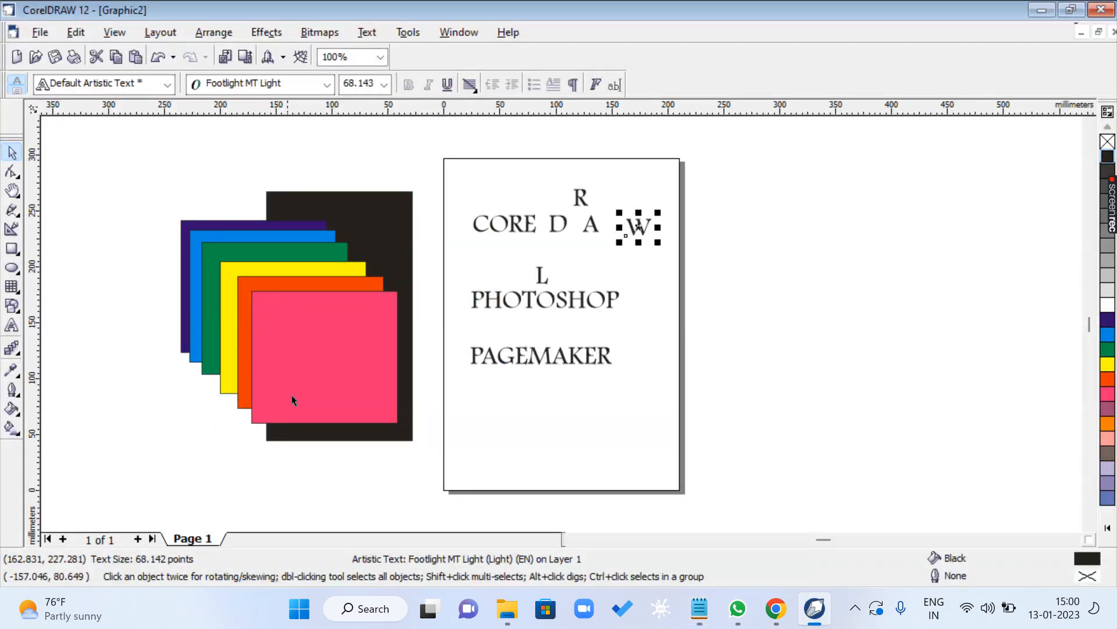
click(346, 219)
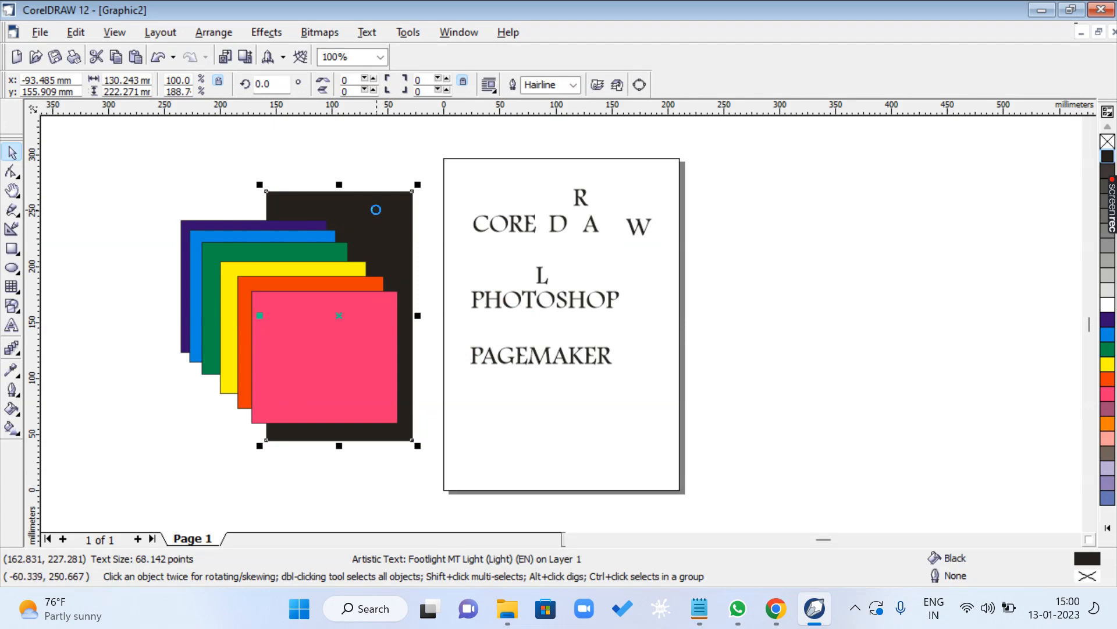
key(Delete)
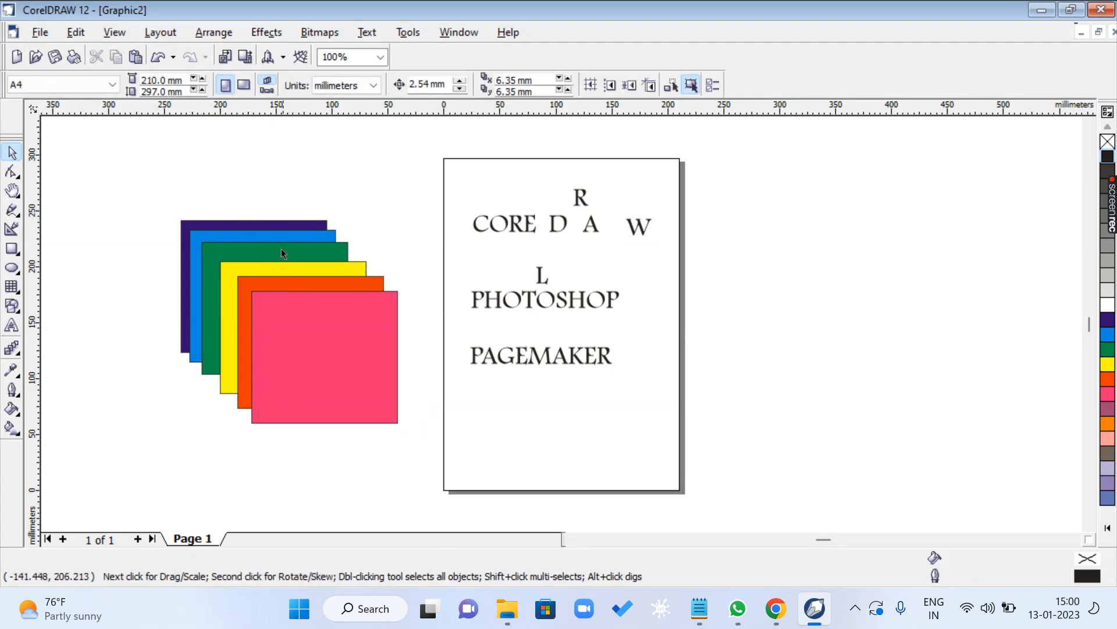
- Move the green and orange rectangles individually out of the stack, and undo both moves
drag(281, 252, 319, 240)
drag(242, 293, 221, 329)
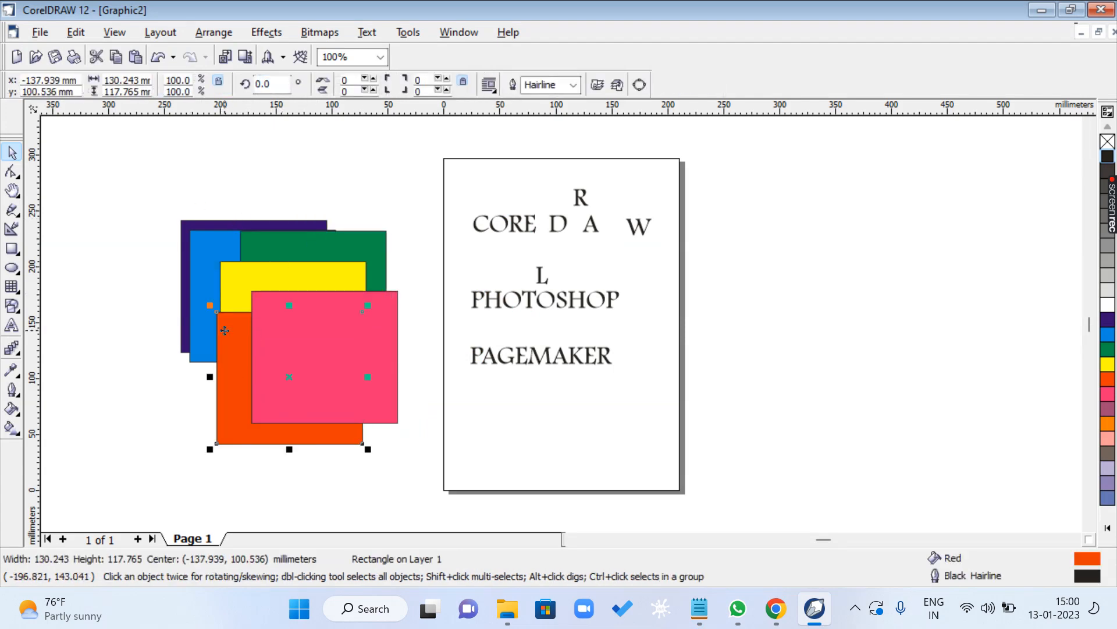
key(ctrl+z)
key(ctrl+z)
- Select all six coloured rectangles and group them
click(148, 233)
drag(152, 188, 442, 464)
key(ctrl+g)
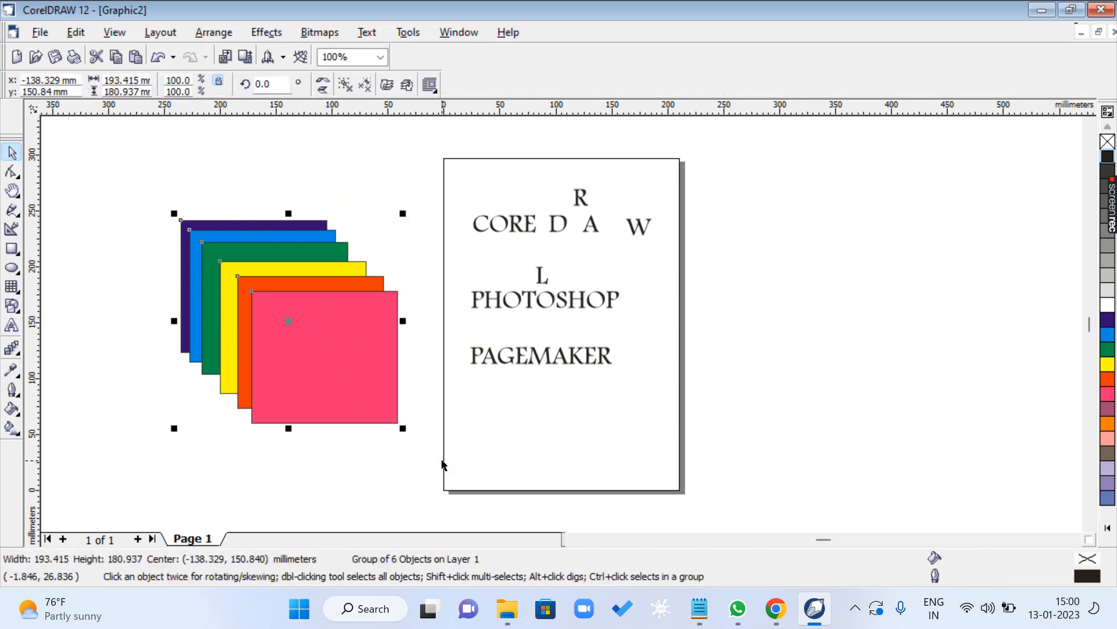
- Move the grouped rectangles back and forth as one object, and leave the group well clear of the page
click(598, 446)
drag(364, 390, 432, 449)
click(525, 440)
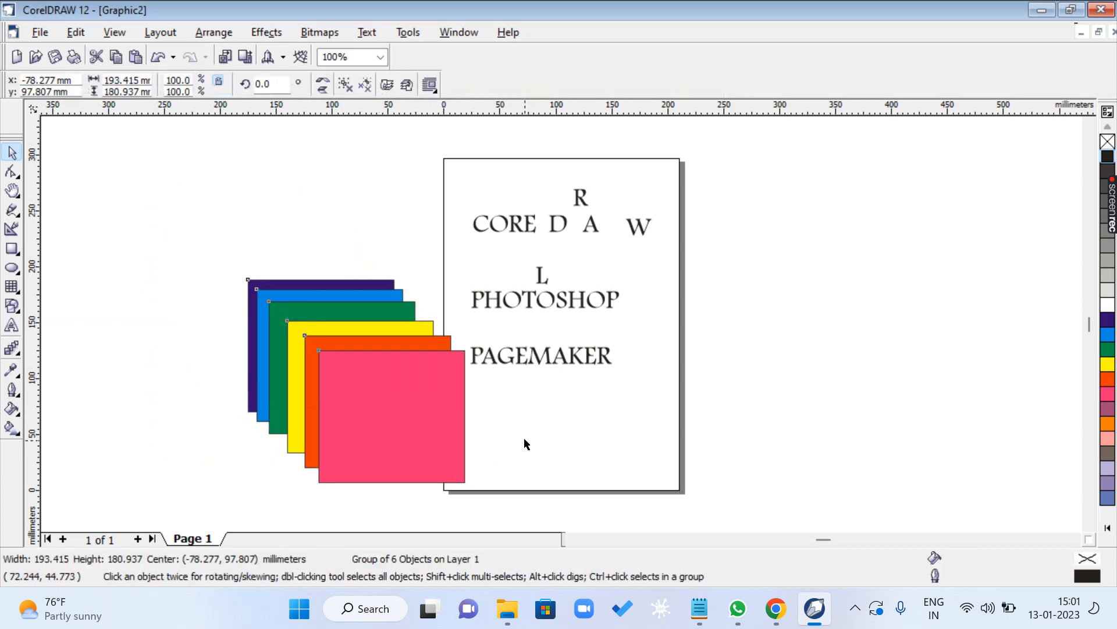
drag(398, 396, 301, 298)
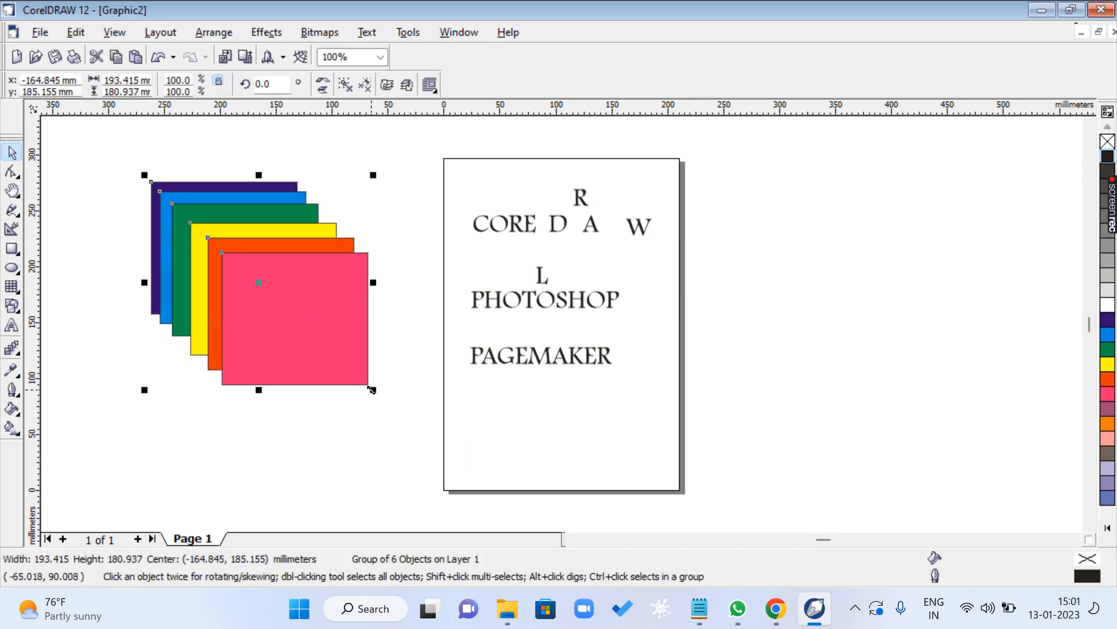
click(491, 429)
drag(369, 385, 476, 469)
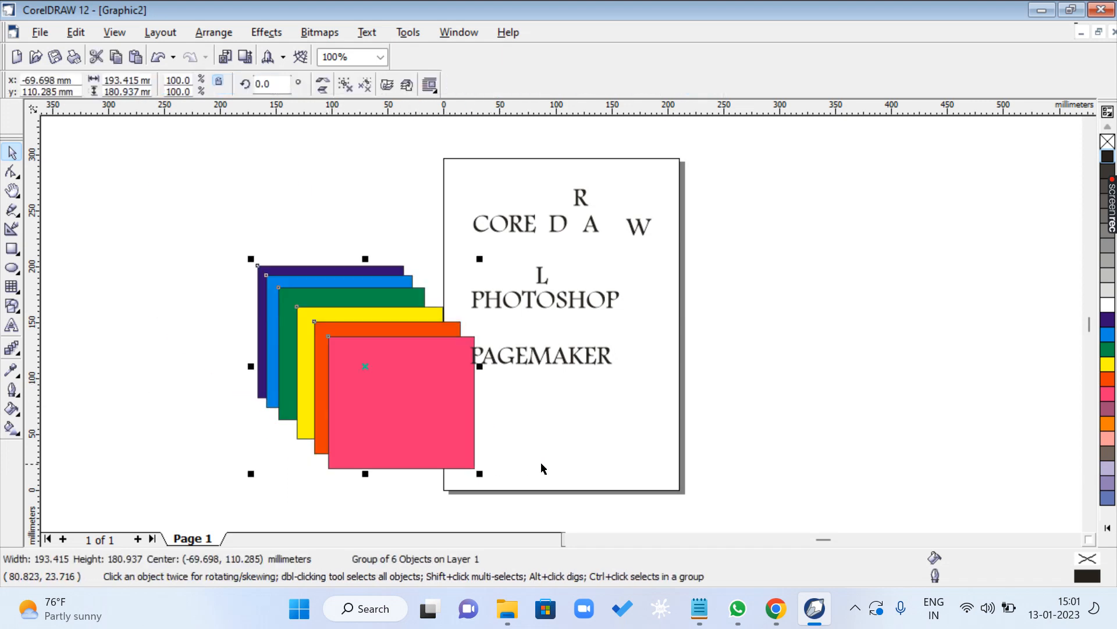
click(564, 448)
drag(434, 420, 298, 331)
click(369, 384)
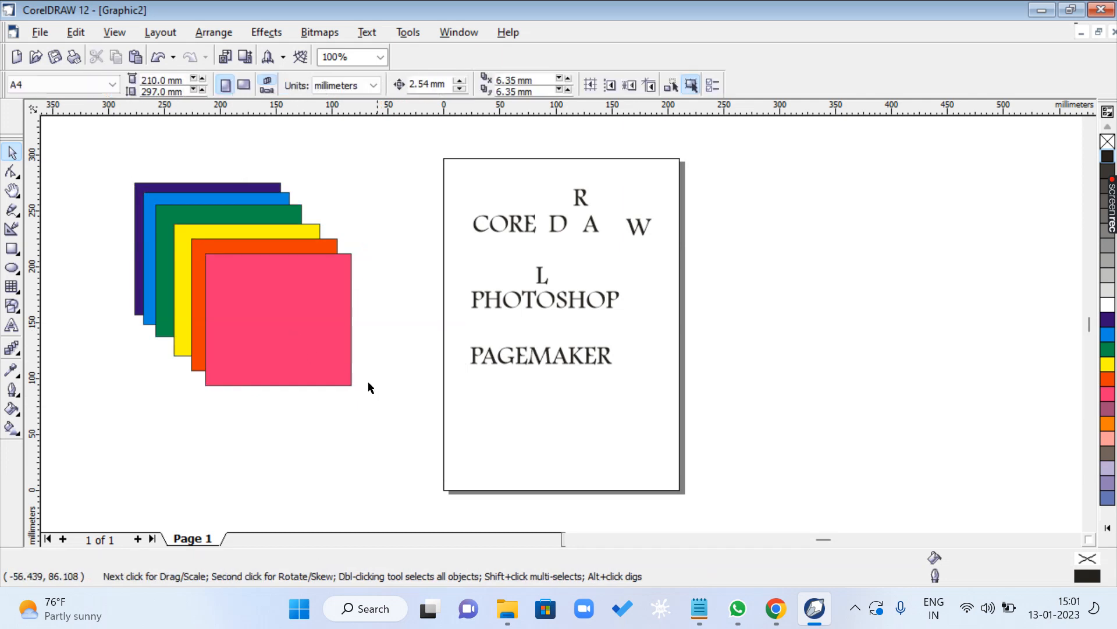
- Ungroup the coloured rectangles and move the pink, orange, yellow and green ones apart individually
click(291, 328)
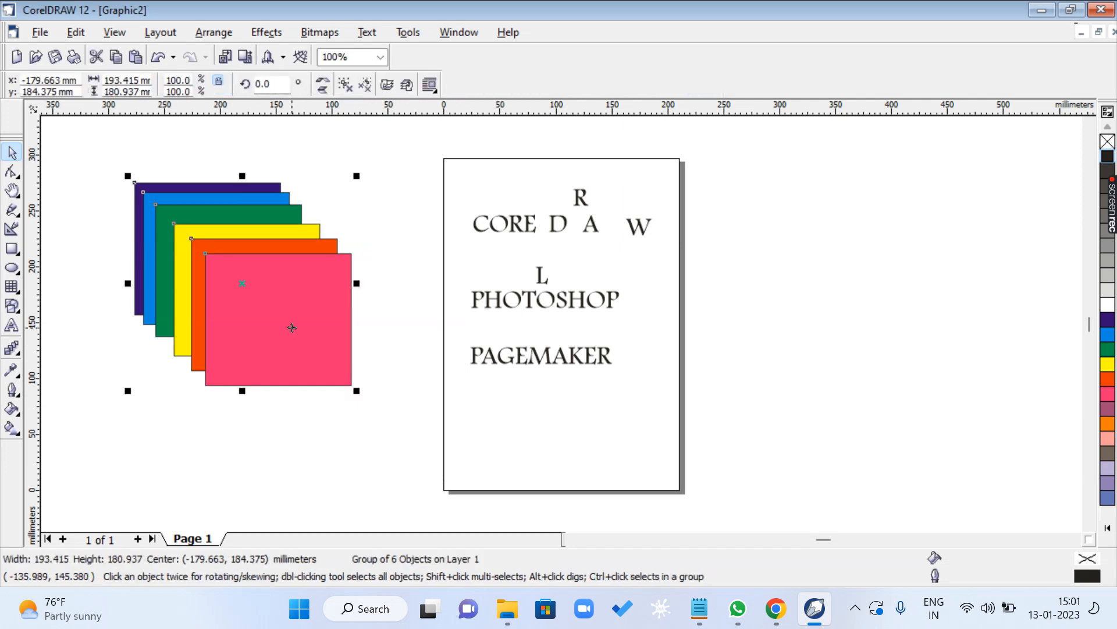
key(ctrl+u)
click(331, 435)
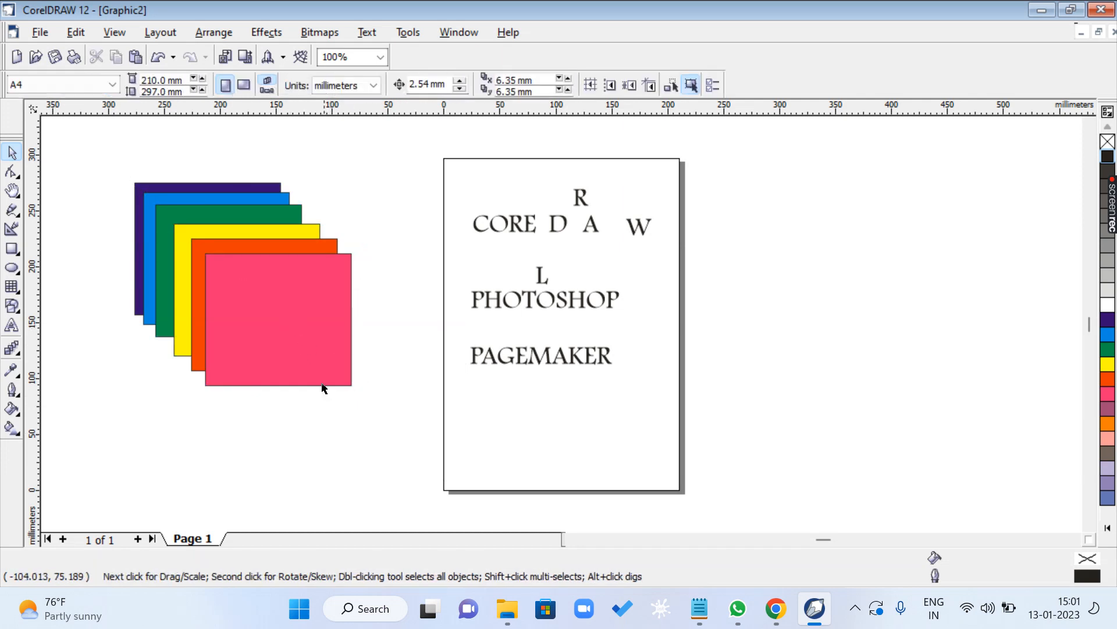
drag(291, 323, 402, 374)
drag(252, 325, 189, 399)
drag(240, 268, 343, 286)
drag(230, 238, 154, 286)
- Switch to the Notepad shortcut list and highlight the Dynamic Guides line, followed by the Change Case line
click(699, 609)
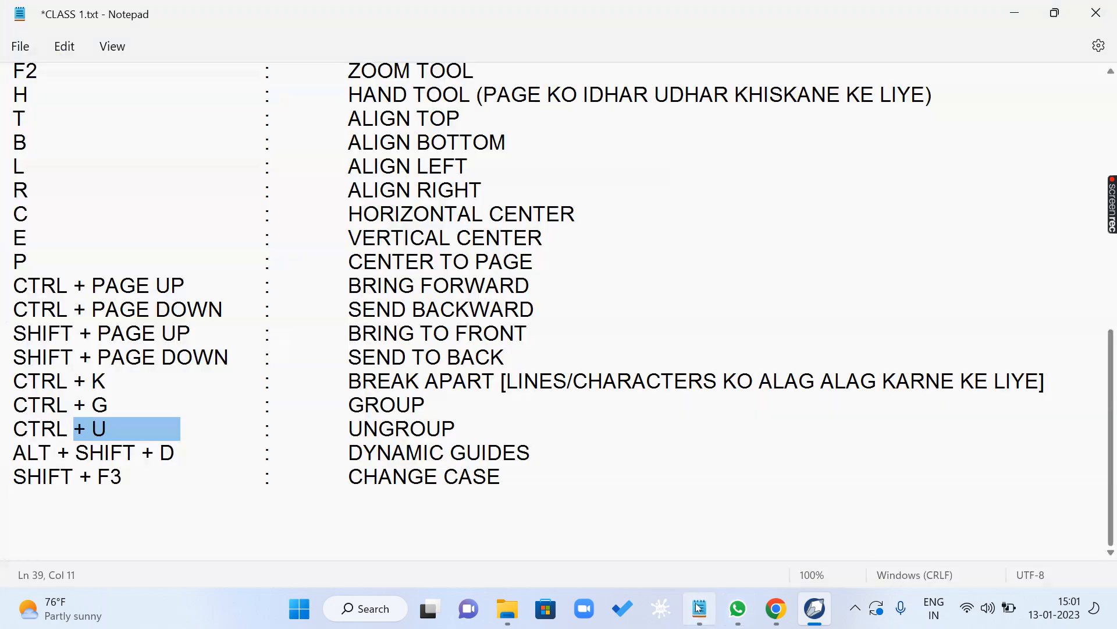
drag(13, 453, 503, 453)
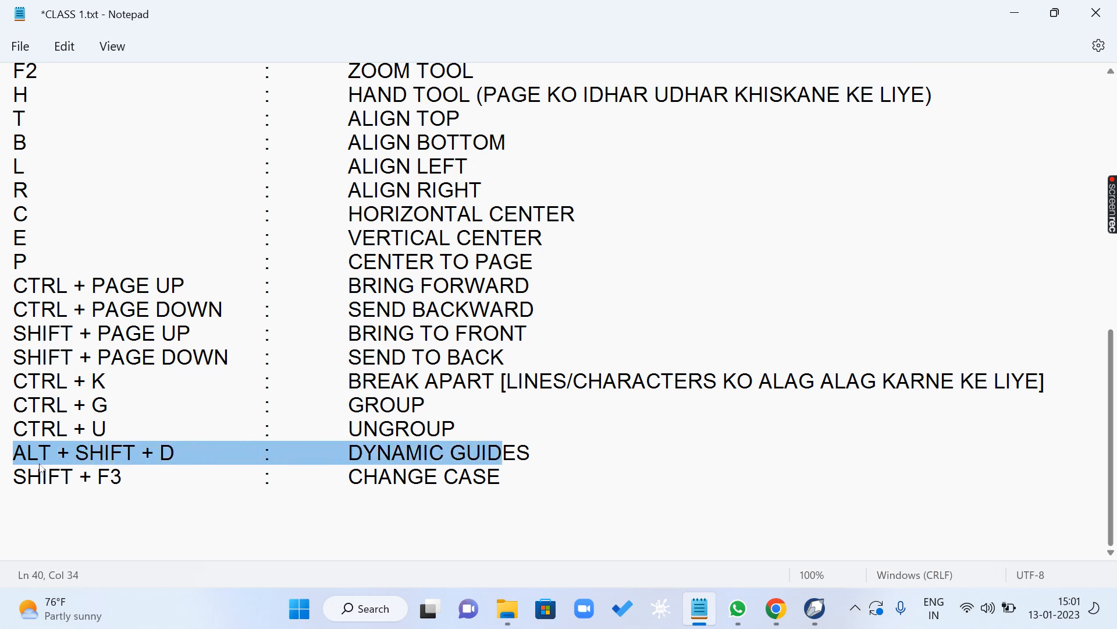
drag(22, 476, 564, 485)
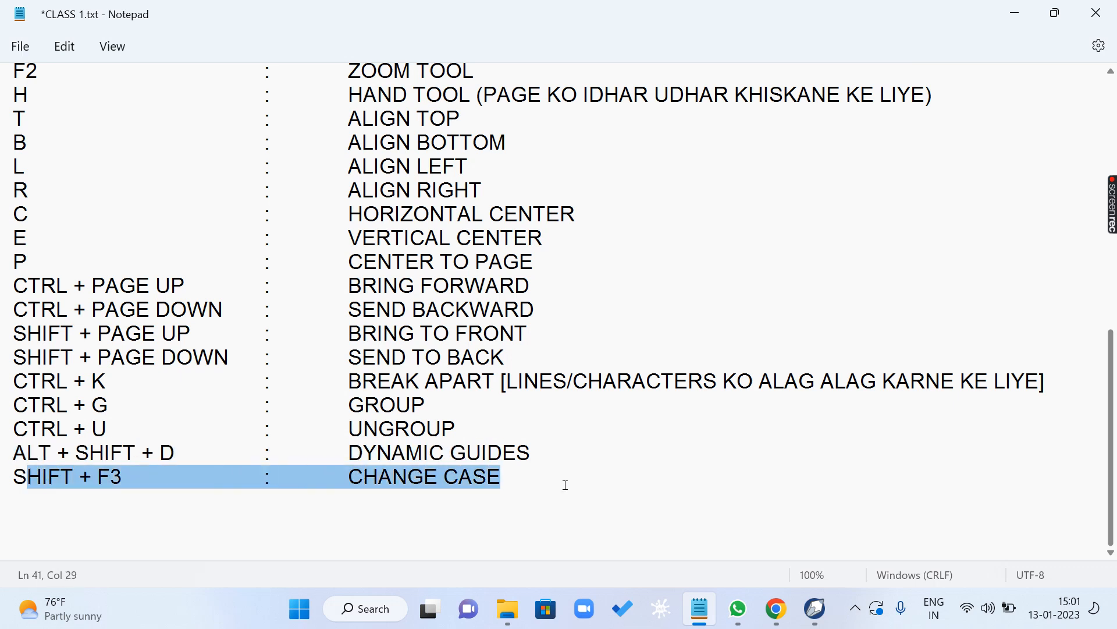
- Switch to CorelDRAW and add artistic text below PAGEMAKER in Dosis ExtraBold, entering MY NAME IS and a surname in capitals
click(815, 608)
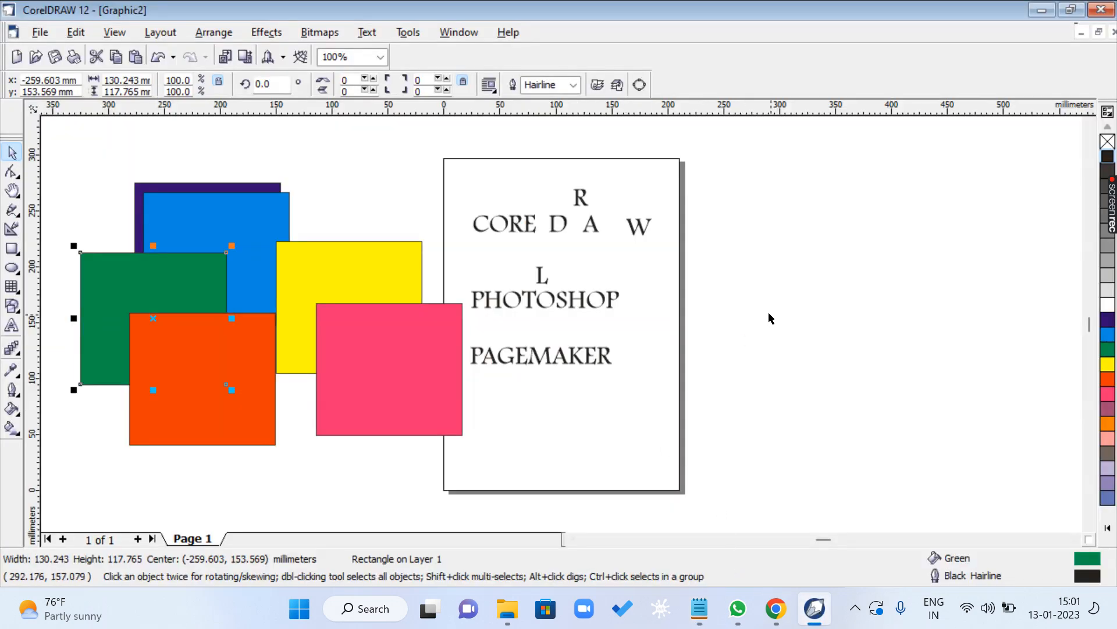
click(11, 326)
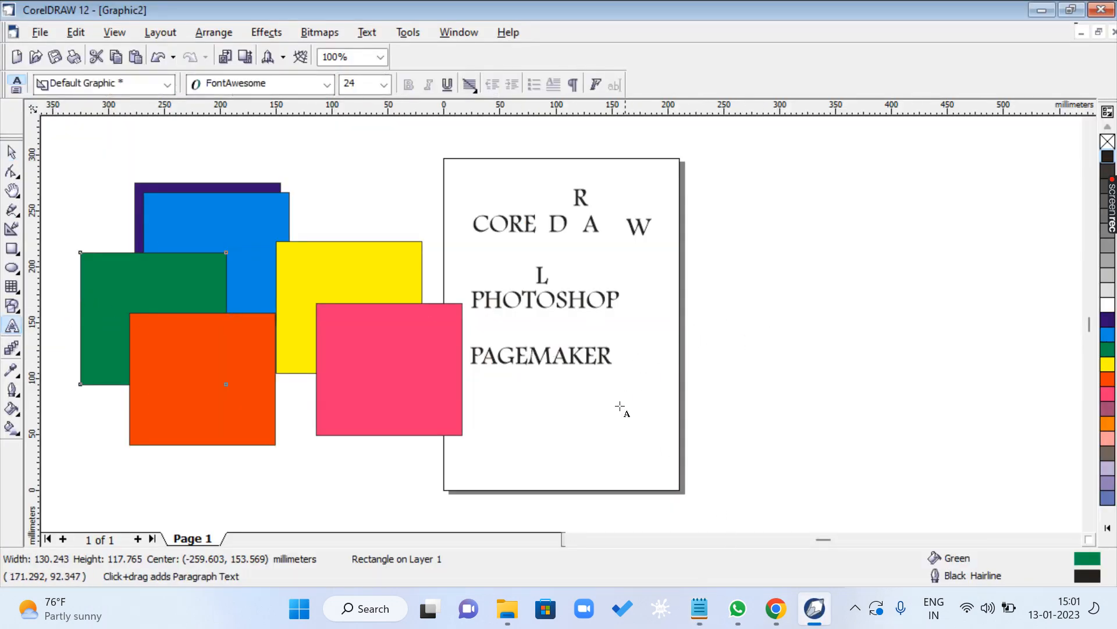
click(498, 413)
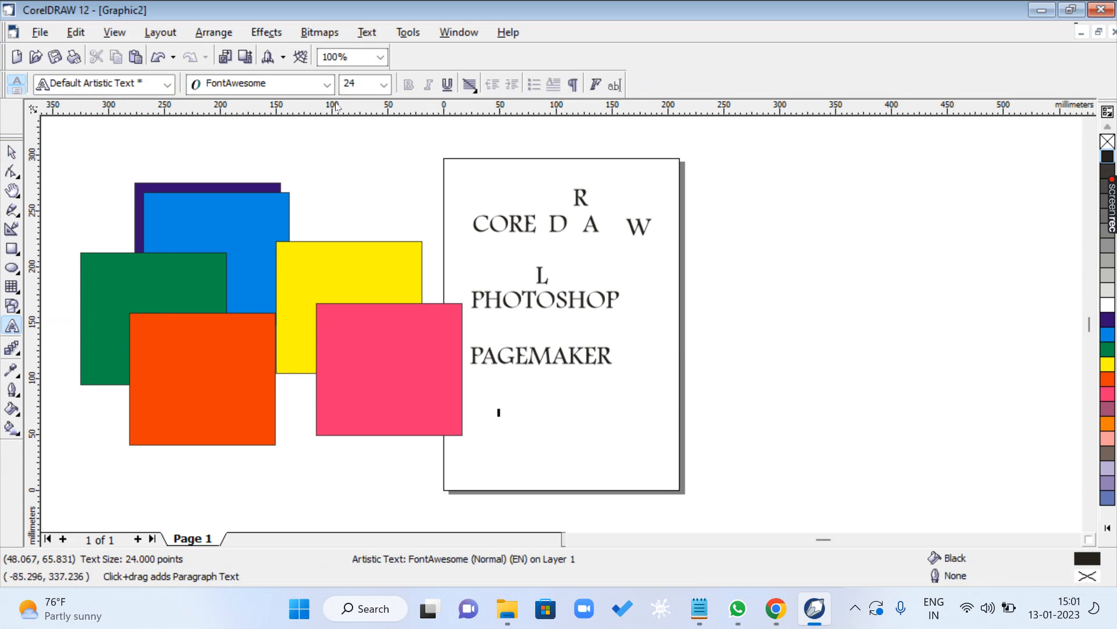
click(327, 84)
click(278, 167)
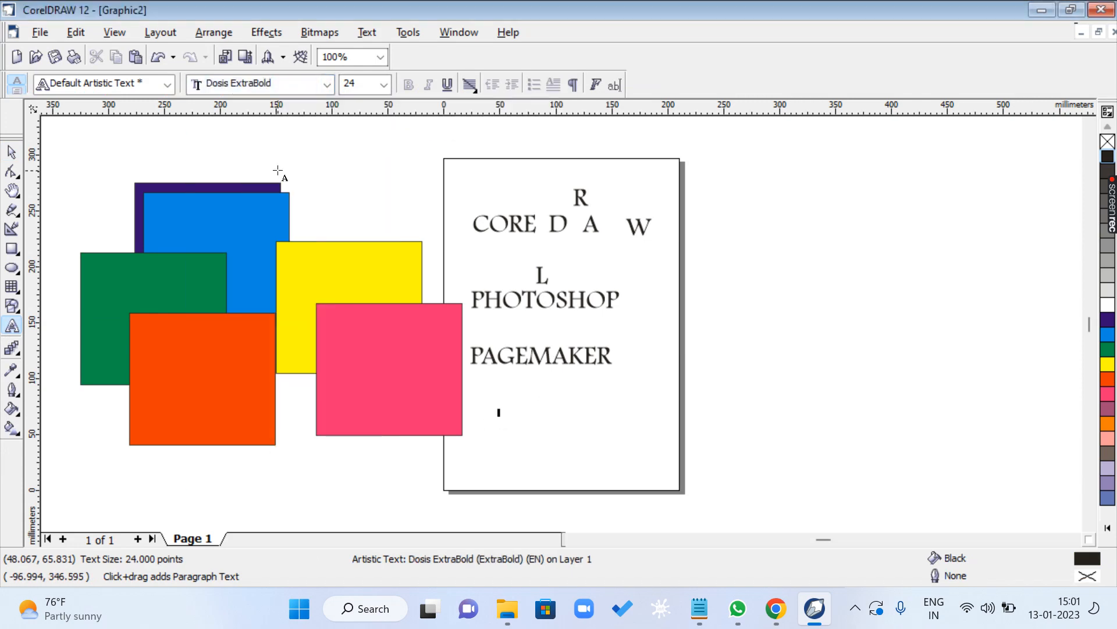
text(MY NAME IS KHAN)
key(ctrl+space)
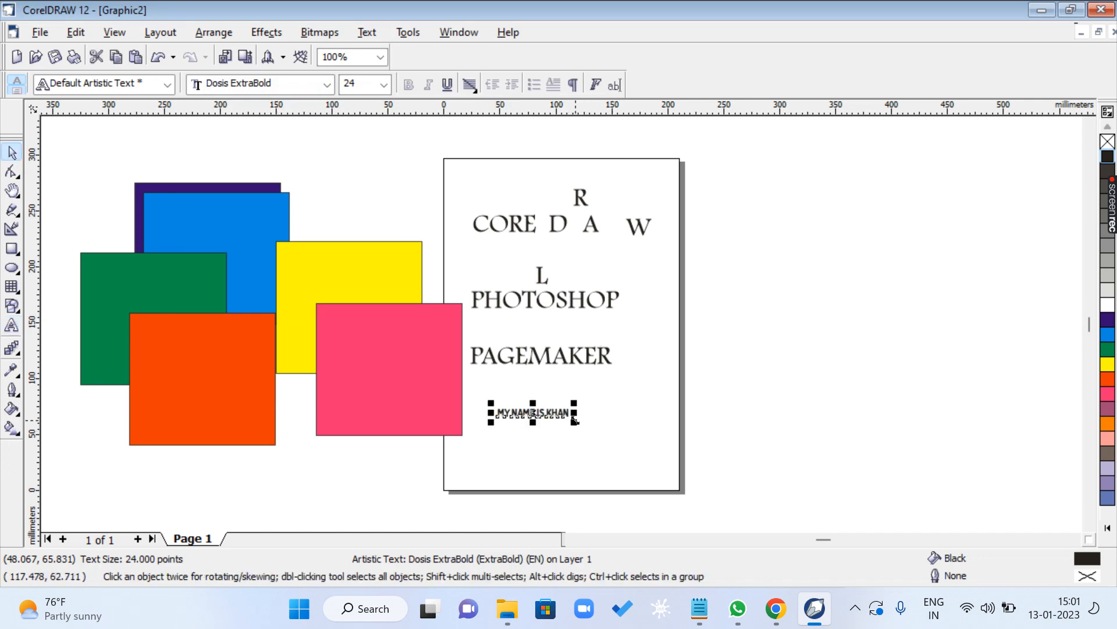
- Enlarge the new text line to about 83 pt, move it beside the page, and set its font to Dosis Light
drag(574, 422, 734, 496)
drag(656, 425, 873, 328)
click(327, 84)
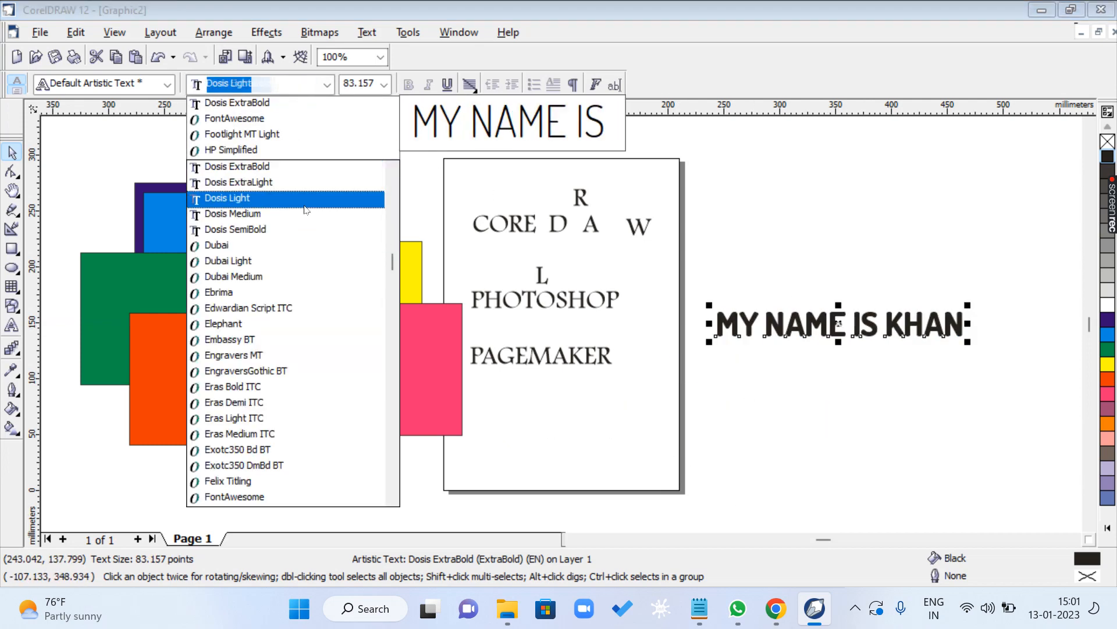
click(250, 192)
- Select all characters of the Dosis Light text line and change their case to lowercase
click(1073, 540)
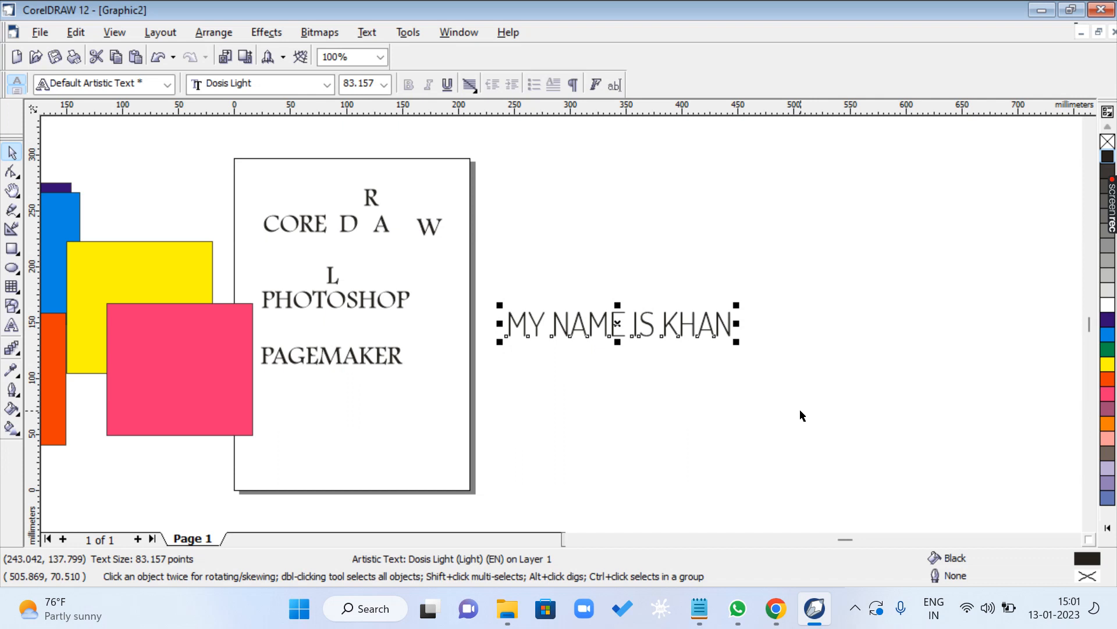
key(F8)
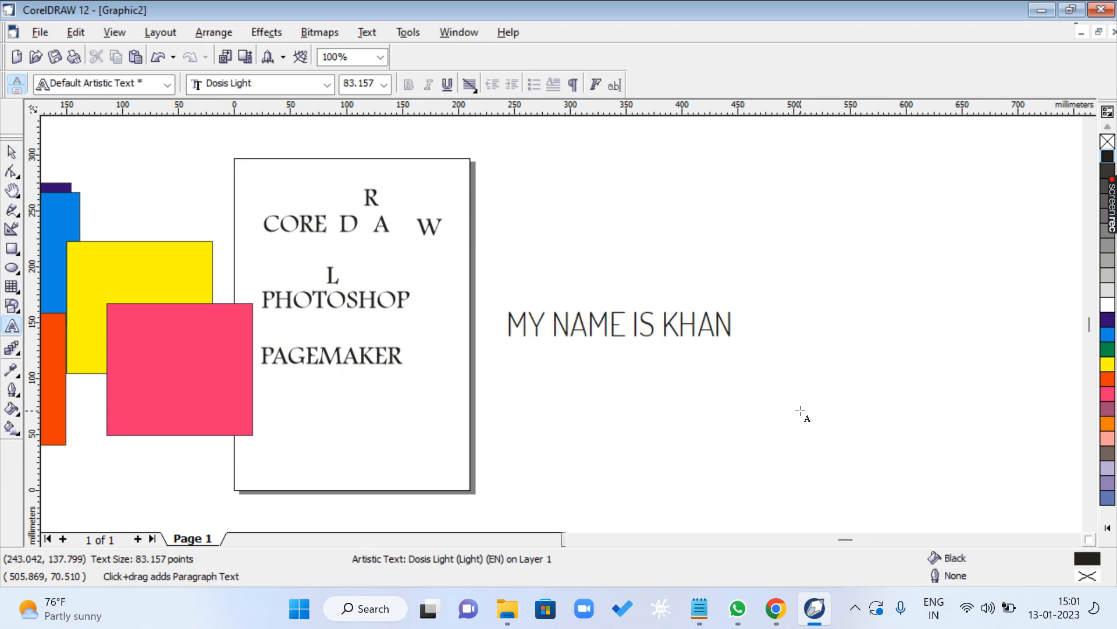
key(shift+Left)
key(shift+Left)
key(shift+Left)
key(shift+Left)
key(shift+Left)
key(shift+Left)
key(shift+Left)
key(shift+Left)
key(shift+Left)
key(shift+Left)
key(shift+Left)
key(shift+Left)
key(shift+Left)
key(shift+Left)
key(shift+Left)
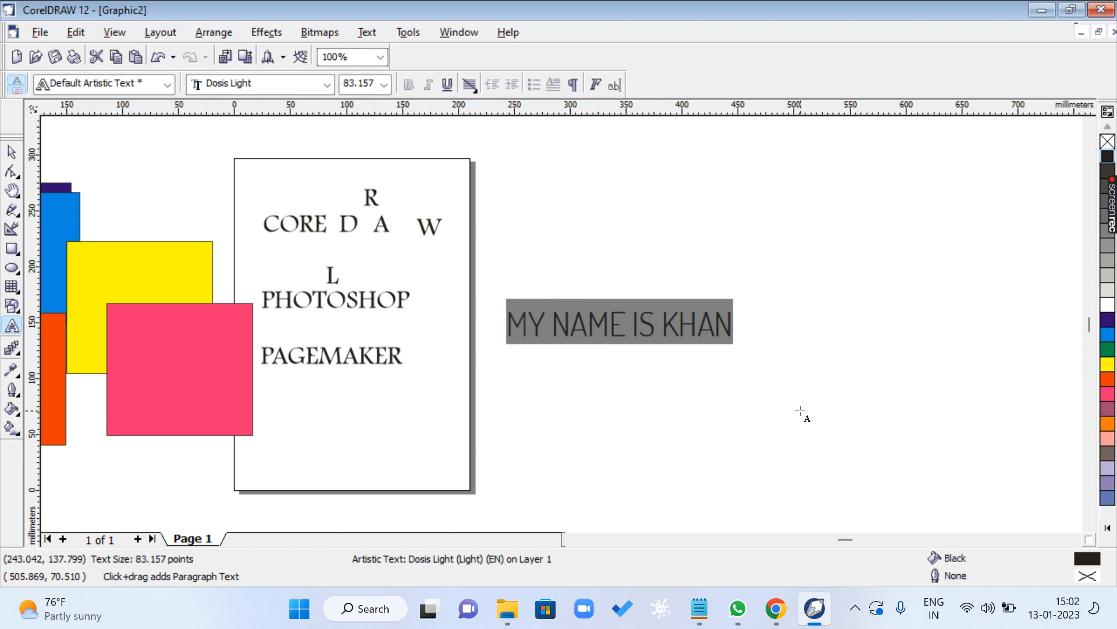
key(shift+F3)
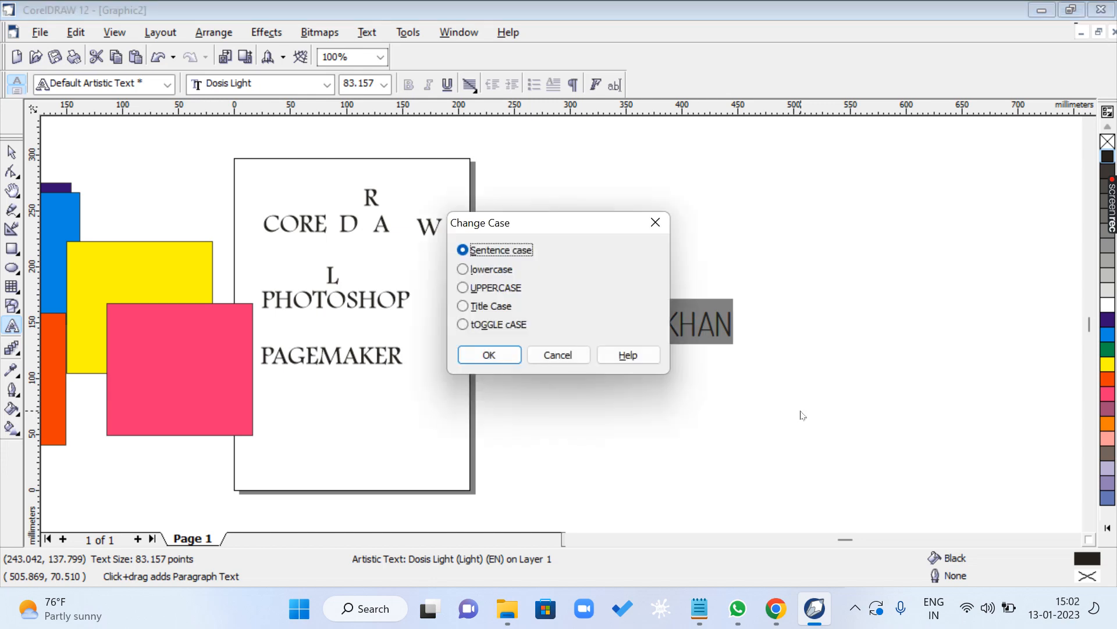
key(Down)
key(Return)
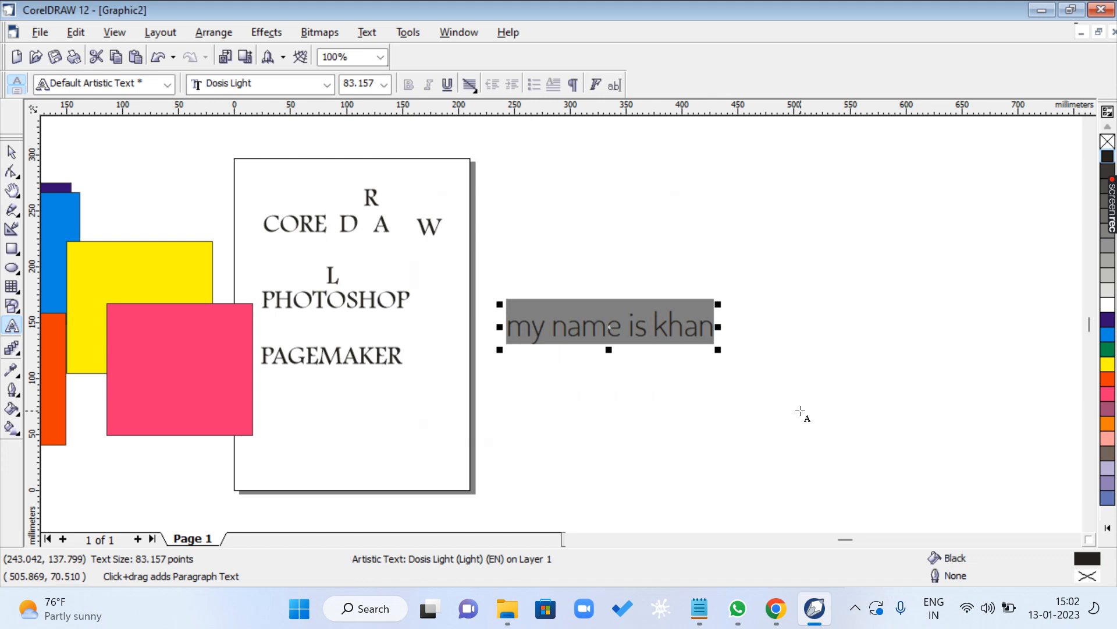
- Change the case of the selected Dosis Light text line beside the page to Title Case
key(shift+F3)
key(Down)
key(Down)
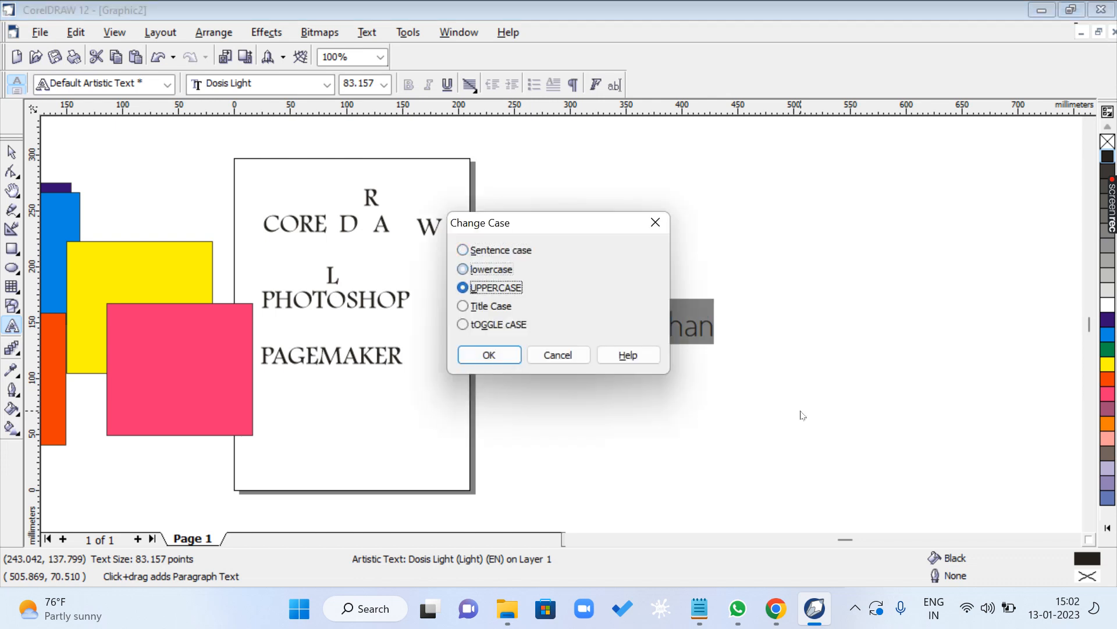
key(Down)
key(Return)
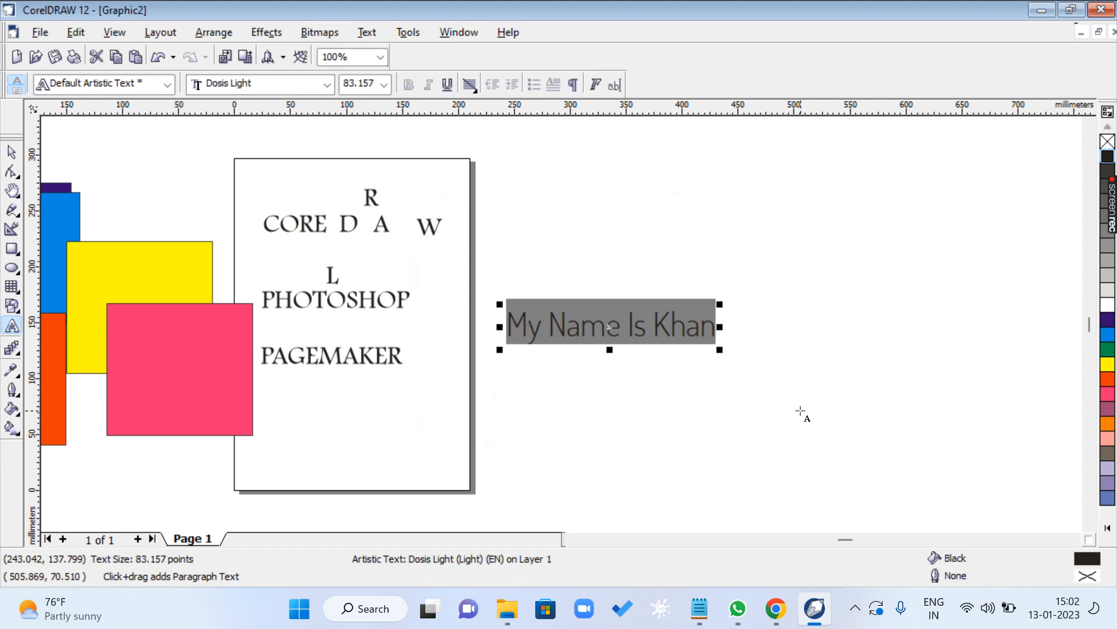
- Change the case of the selected Dosis Light text line to UPPERCASE
key(shift+F3)
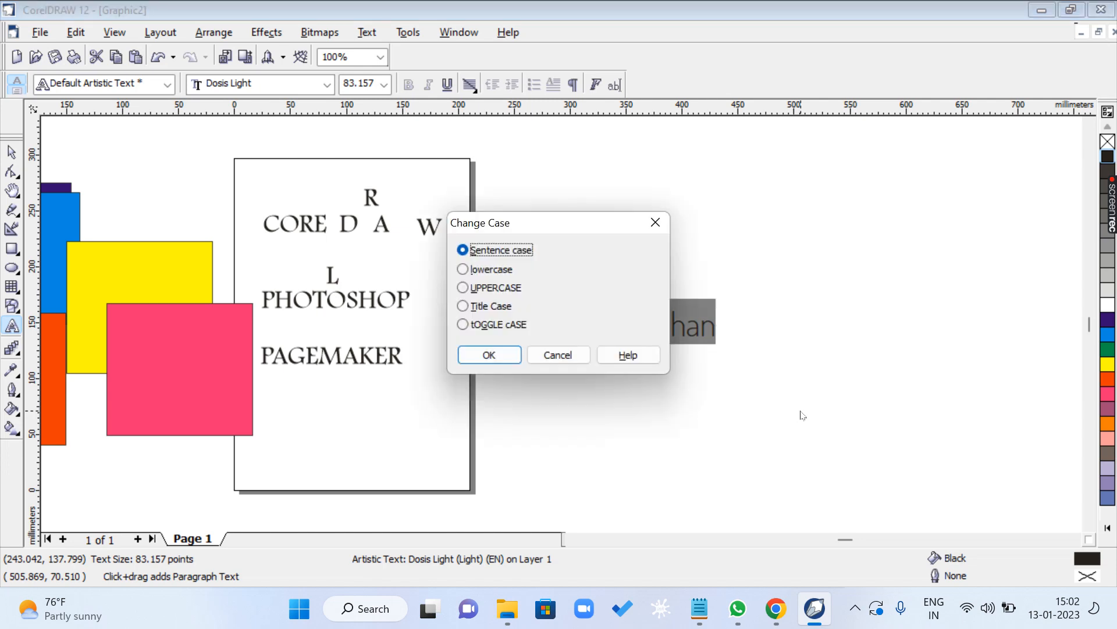
key(Down)
key(Down)
key(Up)
key(Up)
key(Down)
key(Down)
key(Down)
key(Return)
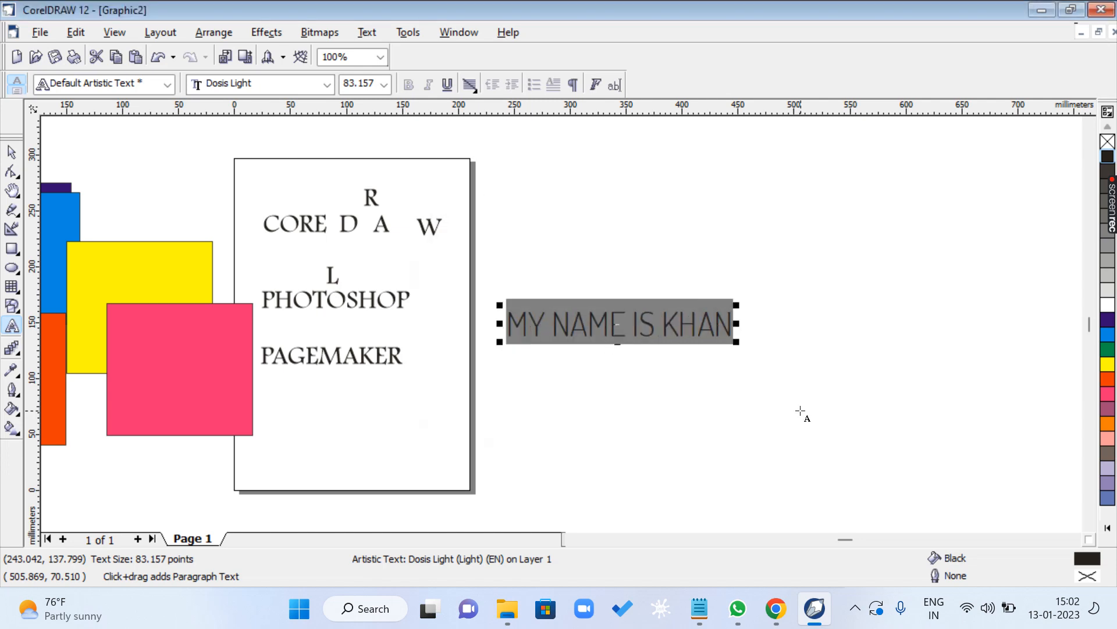
- Move the Dosis Light text line slightly down and to the right beside the page
key(ctrl+space)
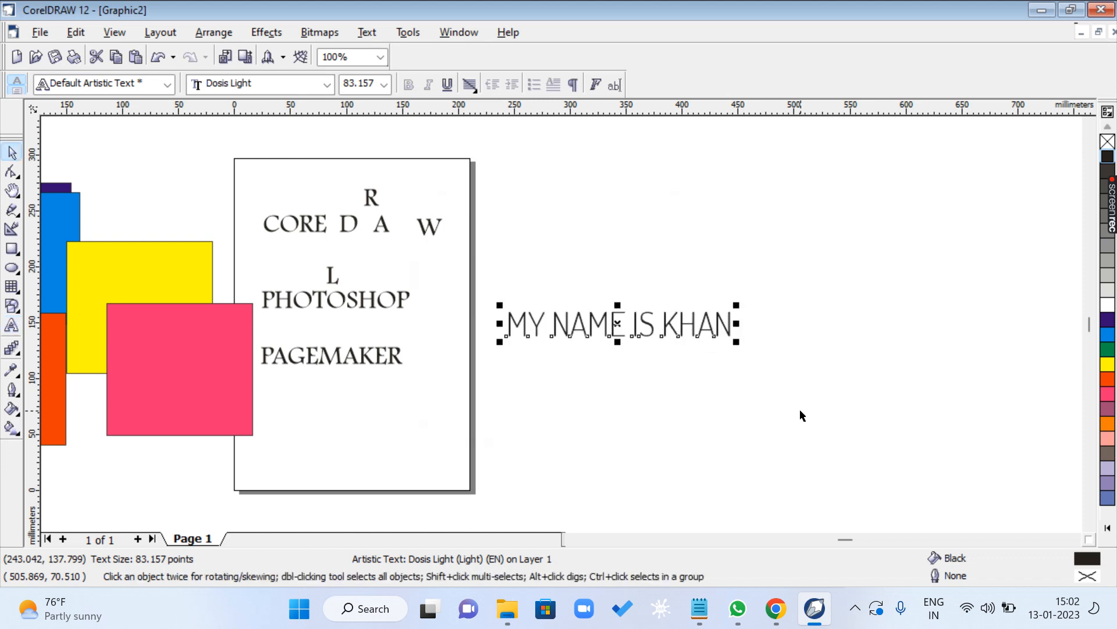
click(749, 427)
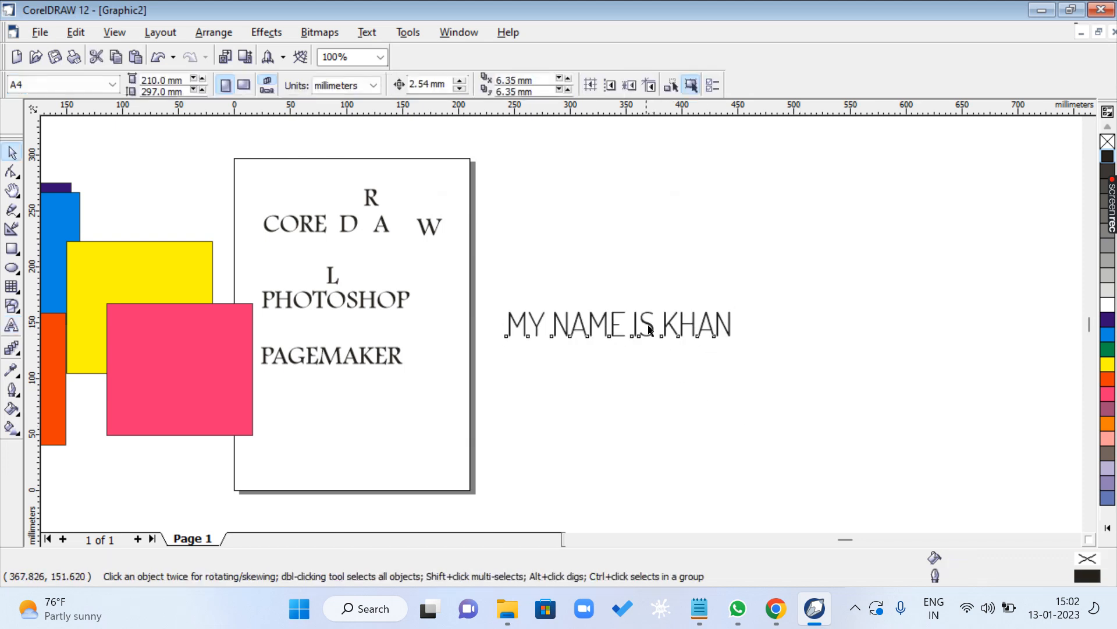
drag(646, 321, 677, 348)
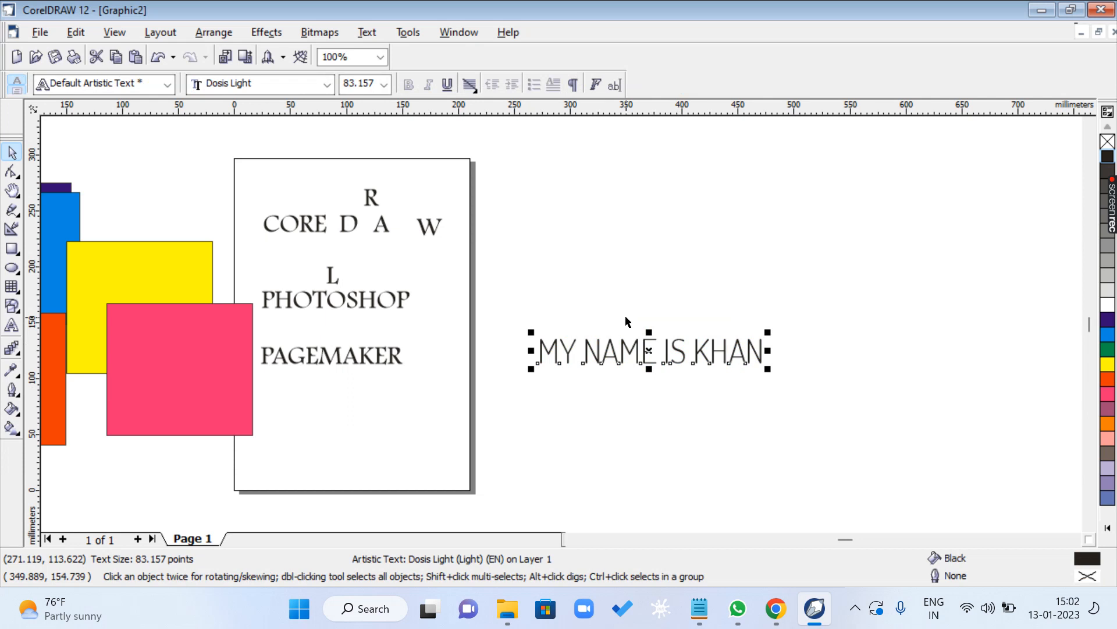
- Select all characters of the Dosis Light line, view the Change Case help topic, and leave without changing the case
key(F8)
key(shift+Left)
key(shift+Left)
key(shift+Left)
key(shift+Left)
key(shift+Left)
key(shift+Left)
key(shift+Left)
key(shift+Left)
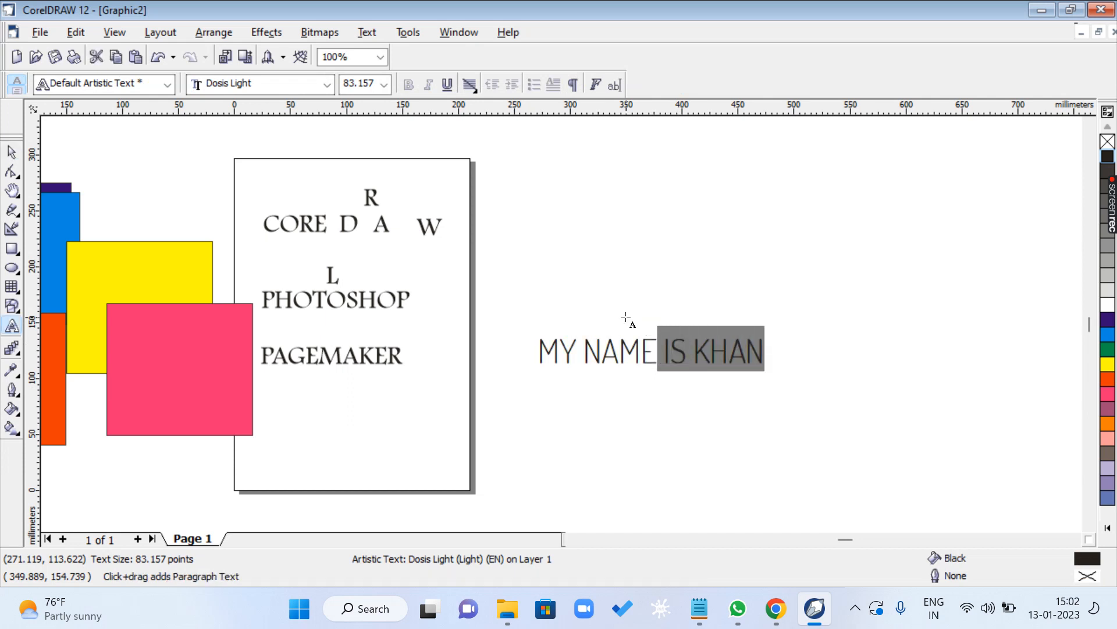
key(shift+Left)
key(shift+Left)
key(shift+Left)
key(shift+Left)
key(shift+Left)
key(shift+Left)
key(shift+Left)
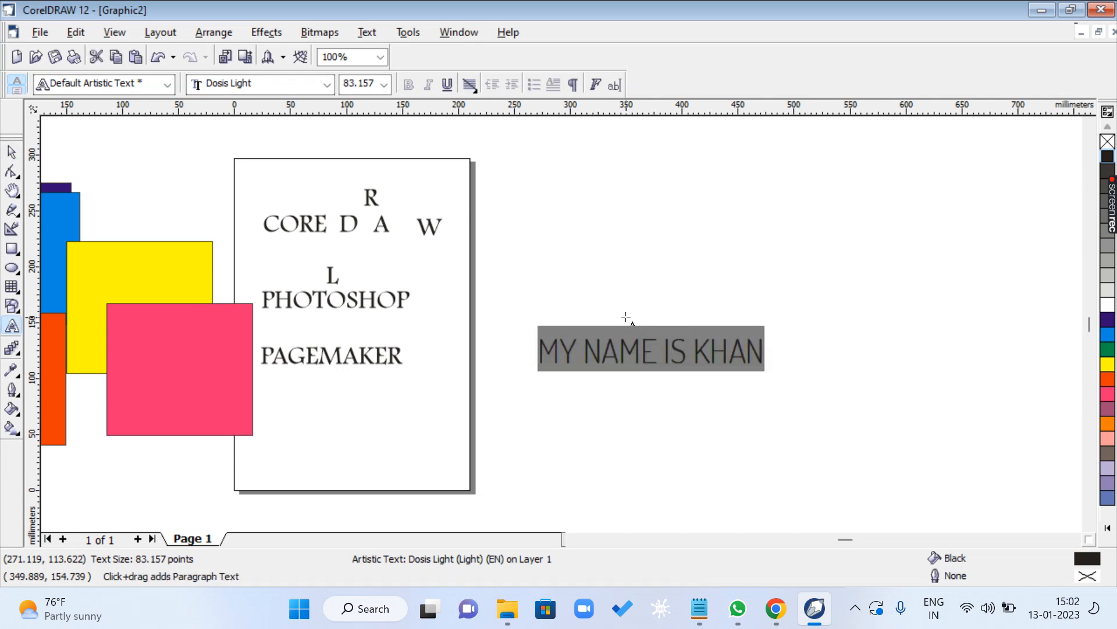
key(shift+F3)
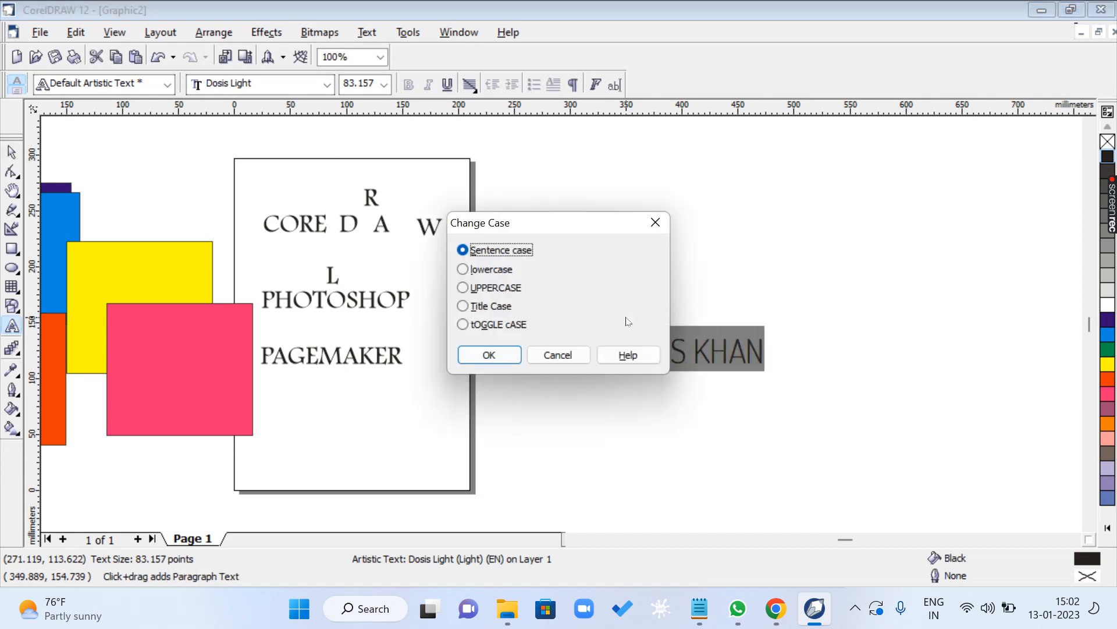
click(629, 357)
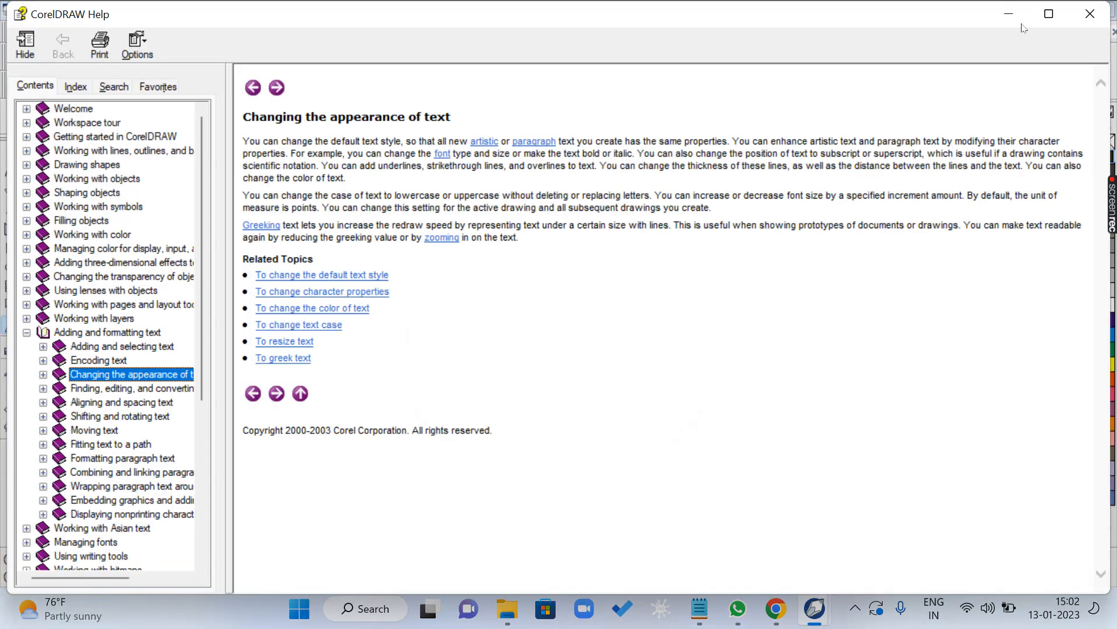
click(1090, 13)
click(588, 354)
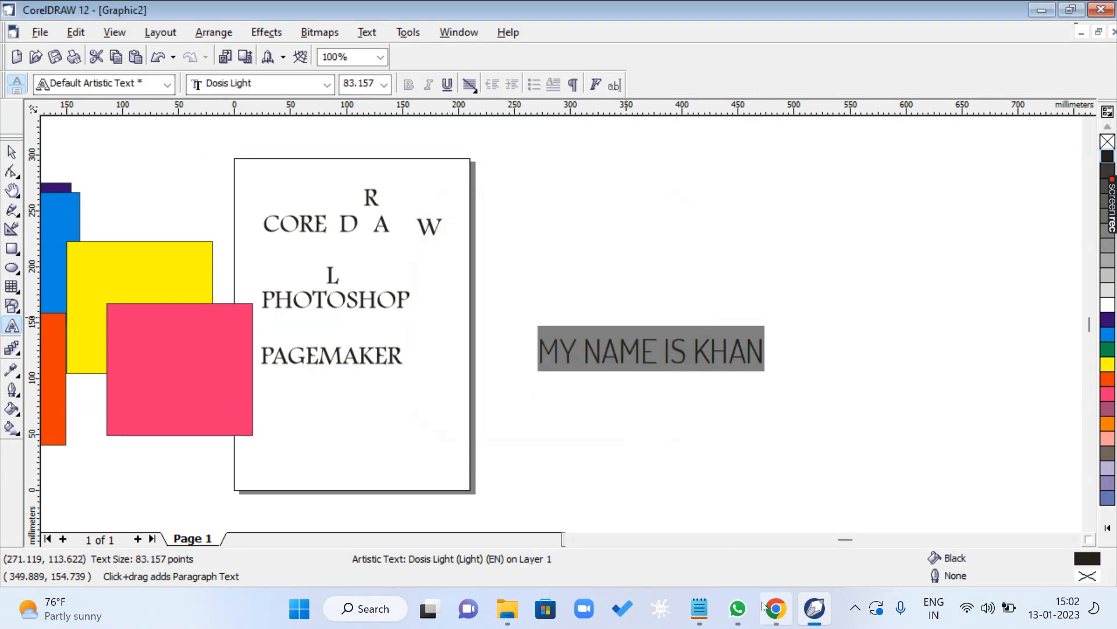
- Switch to the Notepad shortcut list and highlight the Dynamic Guides line
click(699, 608)
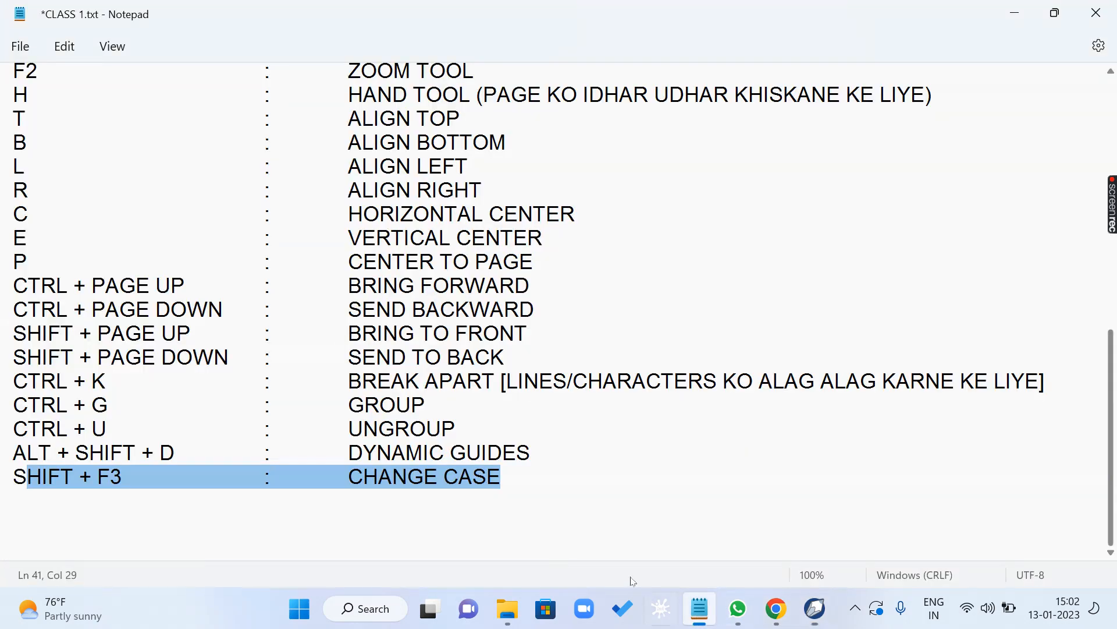
click(173, 503)
drag(28, 452, 560, 444)
- Switch to CorelDRAW and draw a rectangle about 124 by 110 mm above the Dosis Light text line
key(alt+Tab)
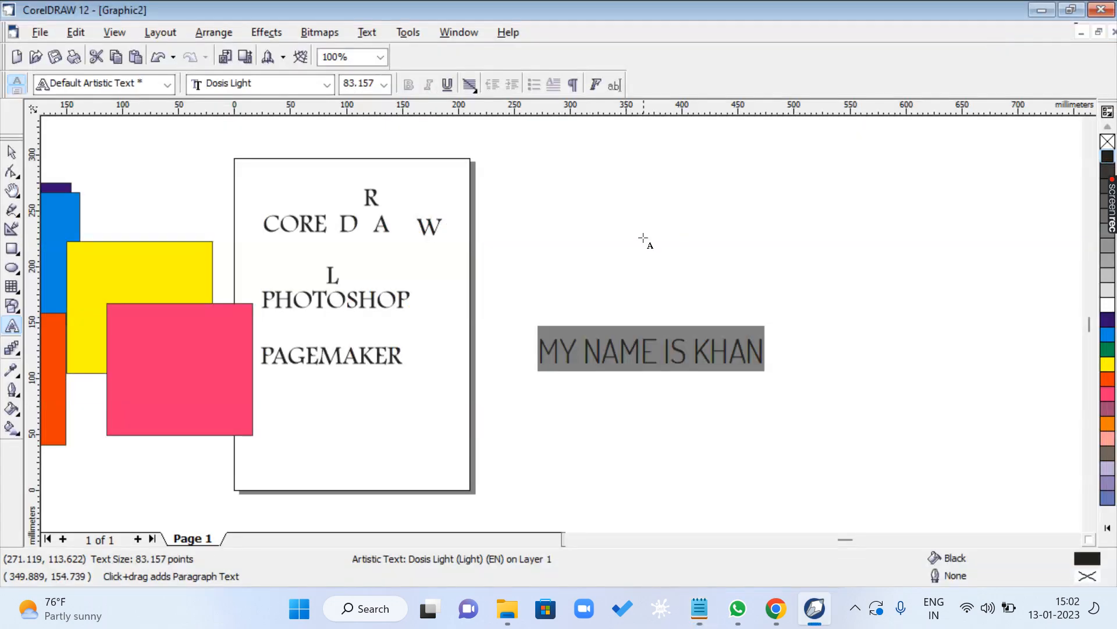
key(ctrl+space)
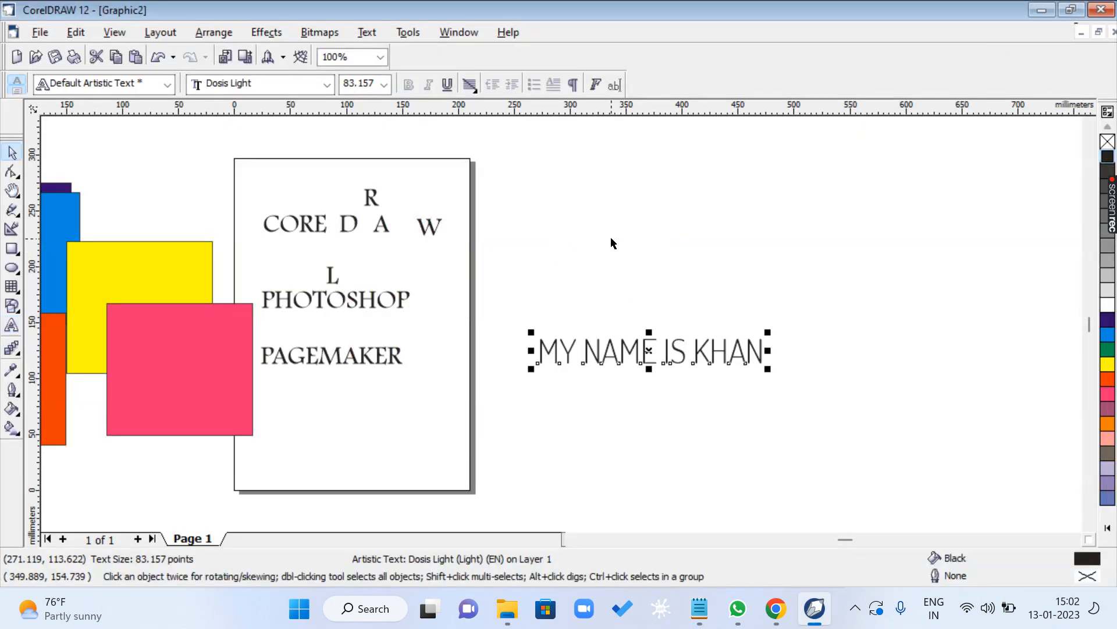
click(12, 251)
drag(556, 153, 695, 276)
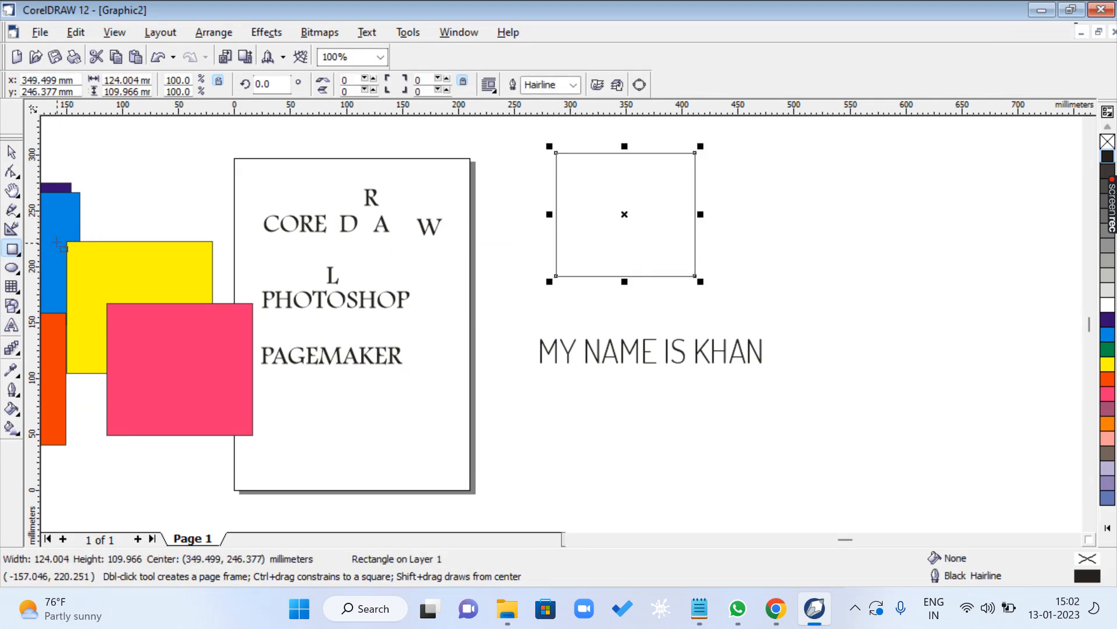
- Draw a second rectangle about 58 mm high beside the first one and widen it to about 144 mm
drag(789, 206, 870, 272)
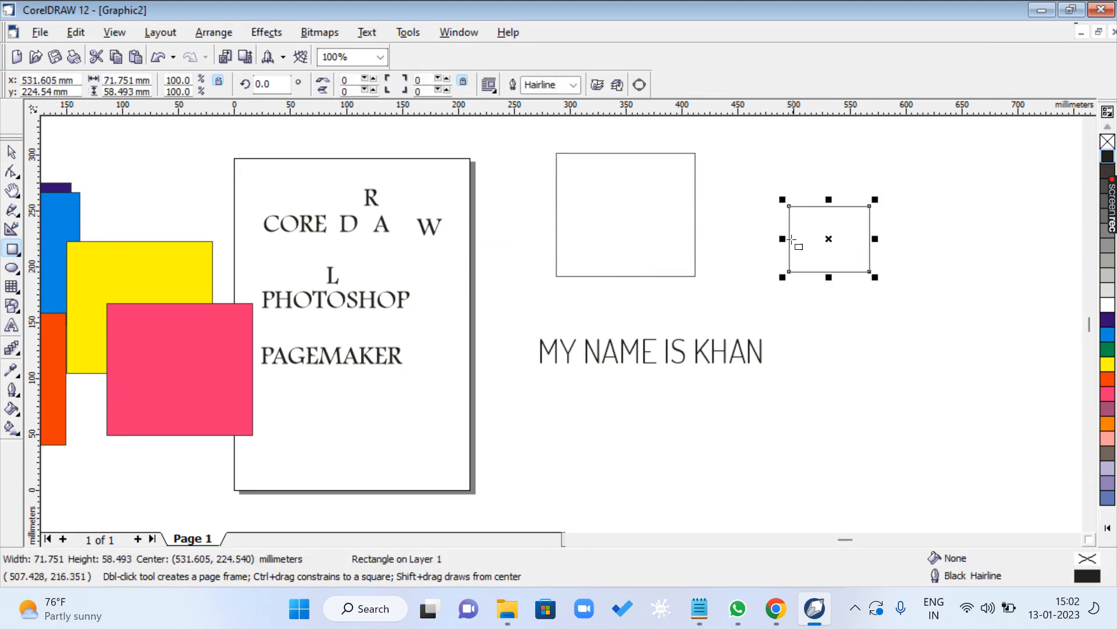
drag(822, 237, 712, 206)
click(12, 153)
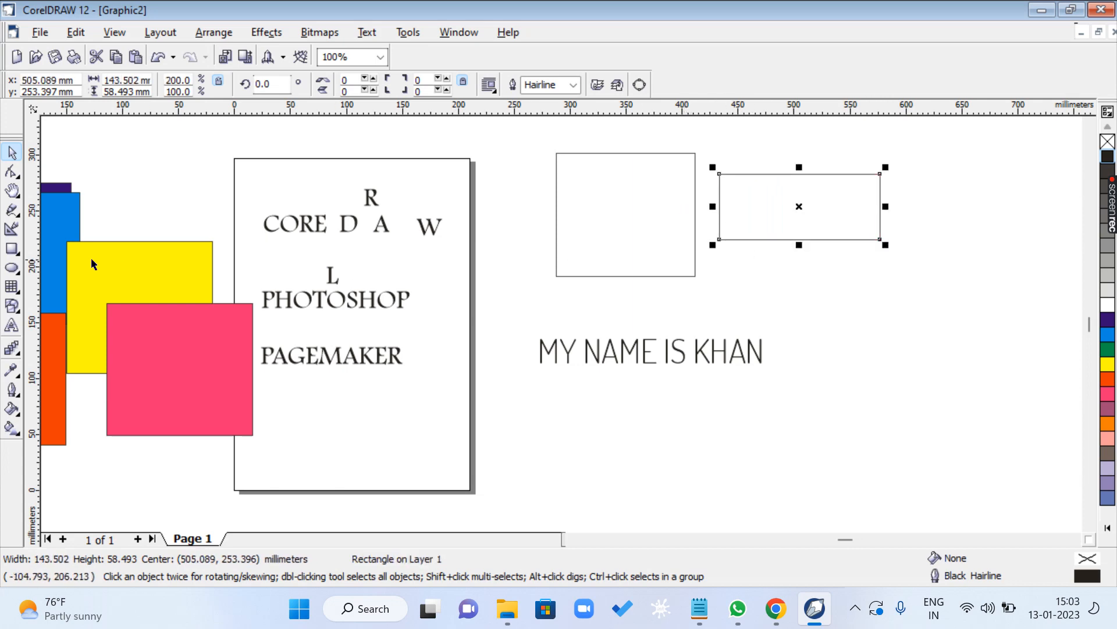
- Draw a circle about 26 mm across and place it inside the larger rectangle
click(11, 267)
drag(353, 397, 634, 208)
click(12, 153)
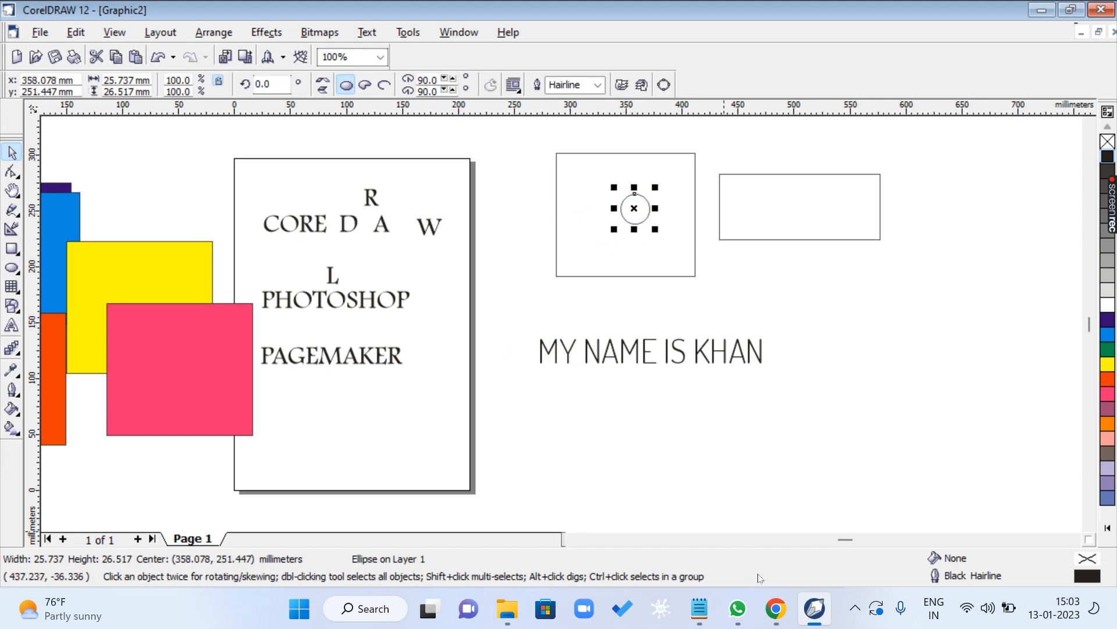
- Check the Dynamic Guides line in Notepad, and minimize the Notepad, WhatsApp and File Explorer windows
click(815, 608)
click(699, 608)
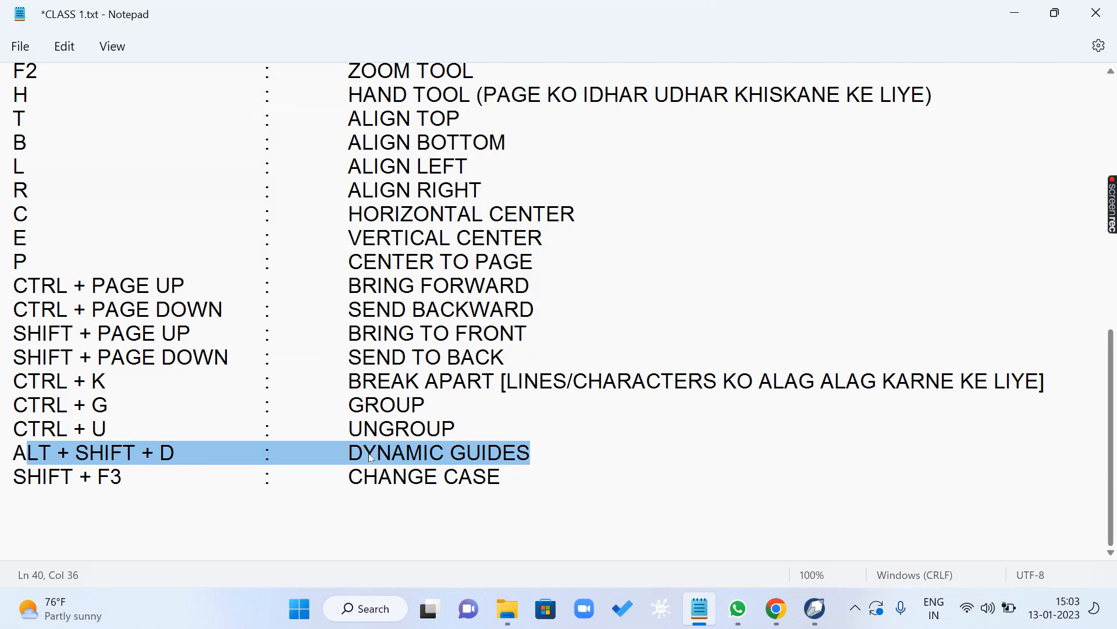
click(1015, 13)
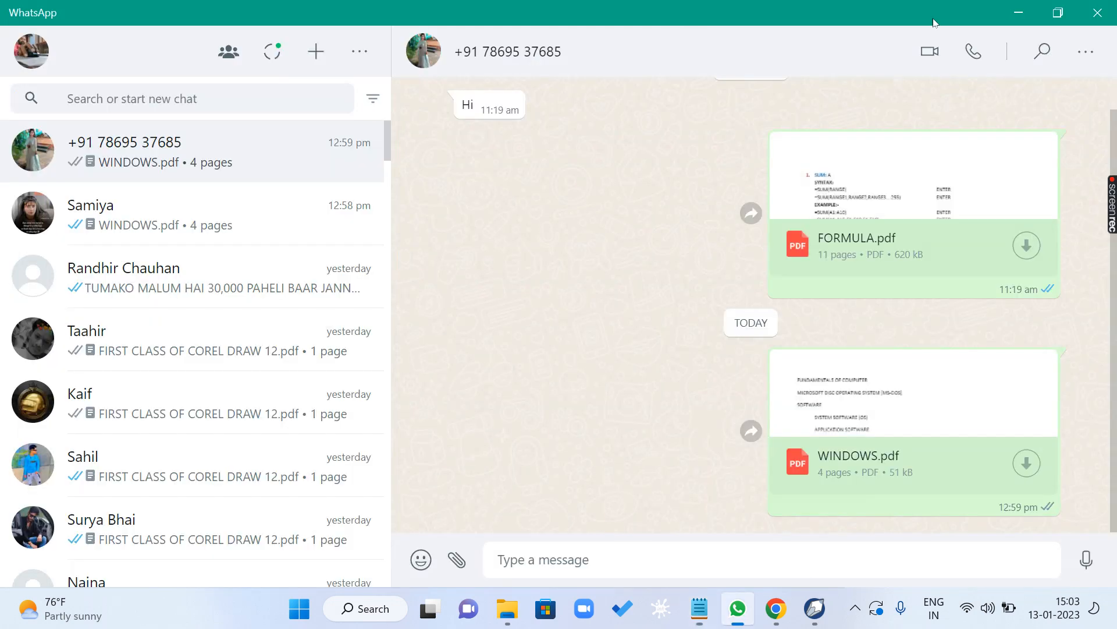
click(1019, 13)
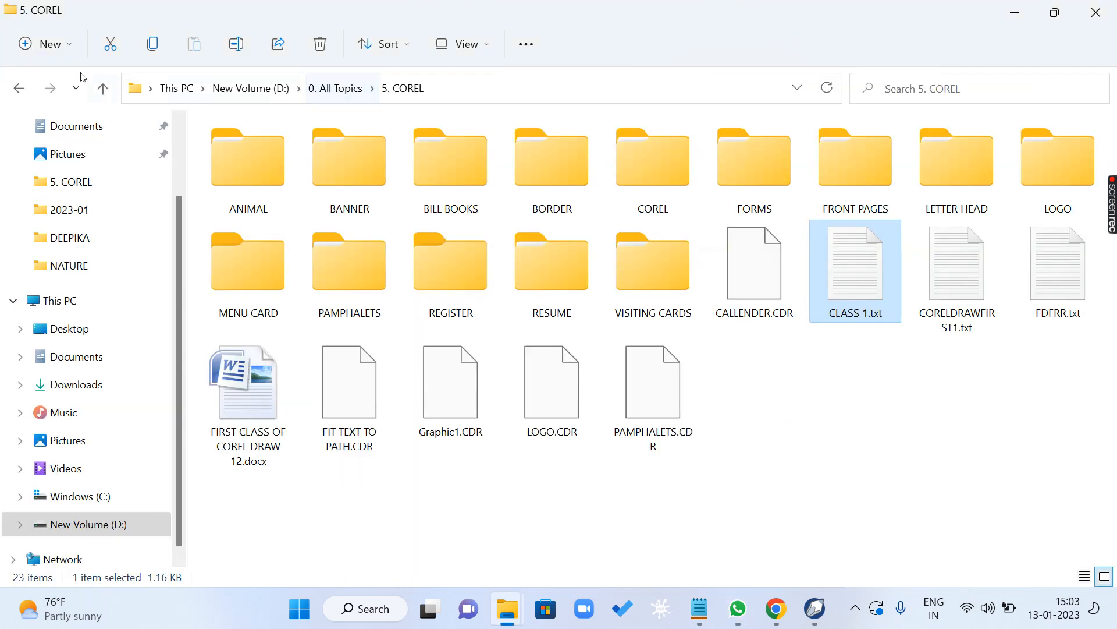
click(1015, 13)
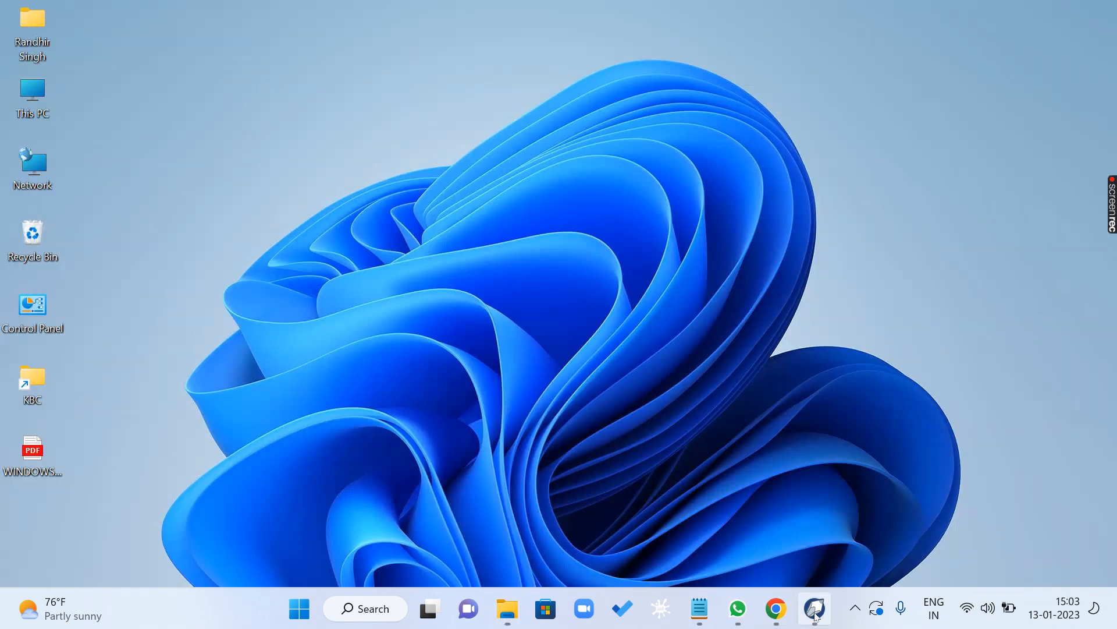
- Switch to CorelDRAW, turn on Dynamic Guides, and check that the option is enabled
click(815, 609)
click(115, 32)
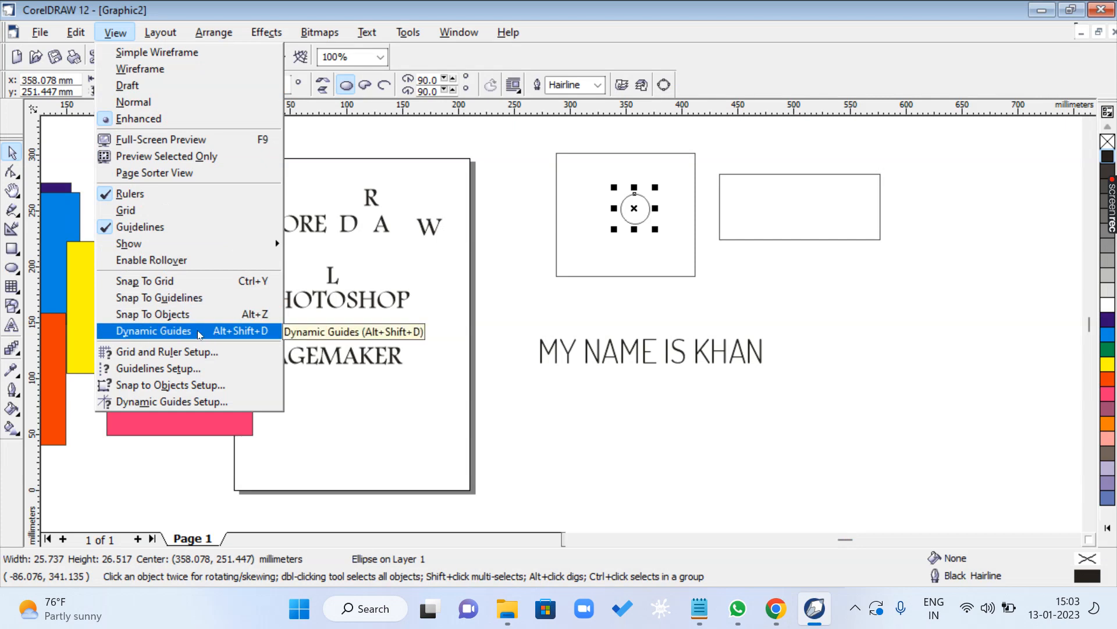
click(120, 334)
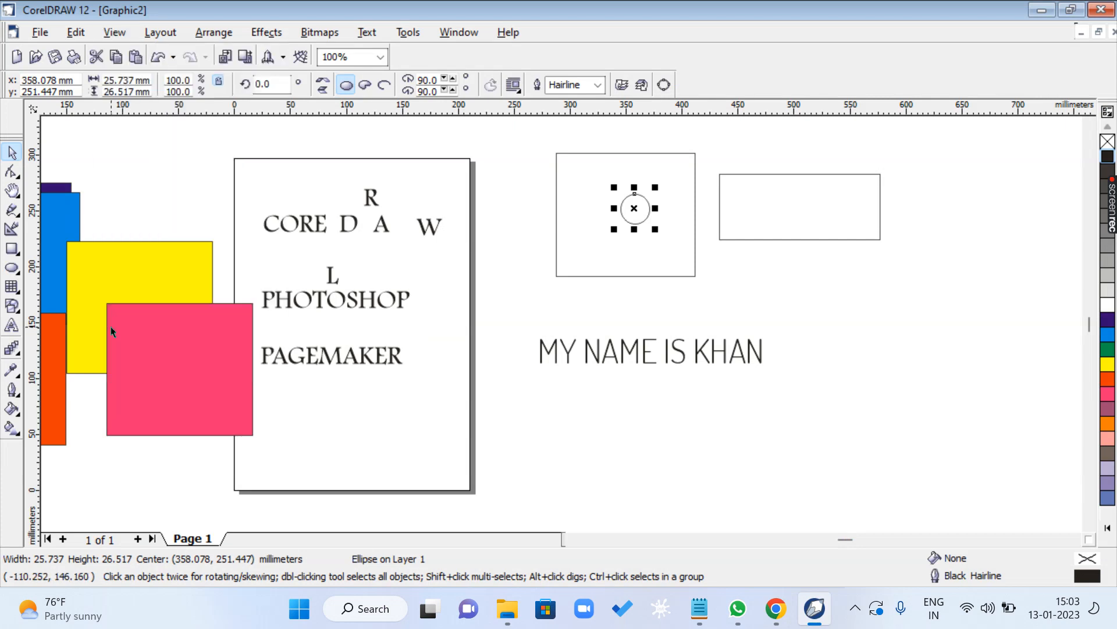
click(115, 32)
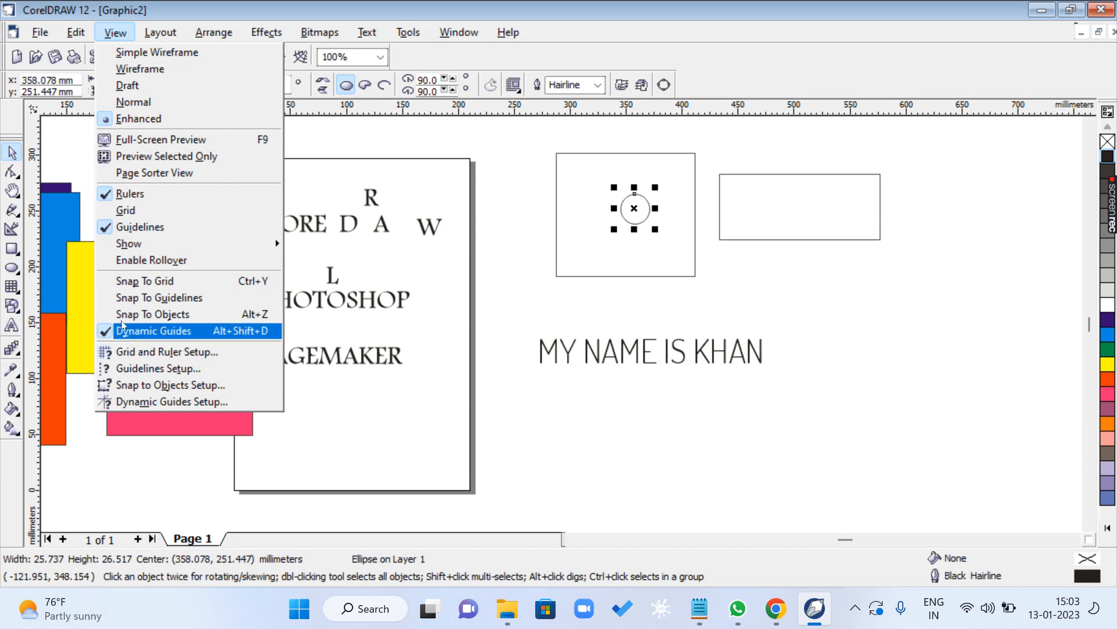
click(656, 391)
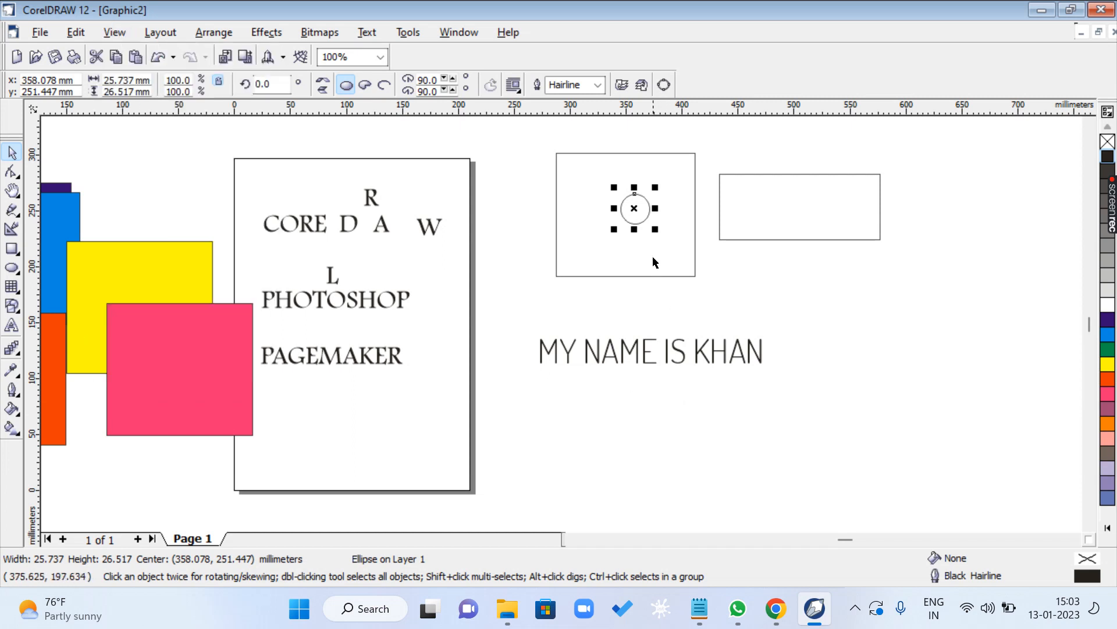
- Position the small circle at the exact centre of the larger rectangle using the dynamic guides
mouse_move(634, 208)
mouse_down()
mouse_move(791, 288)
mouse_move(619, 210)
mouse_move(625, 215)
mouse_up()
click(789, 294)
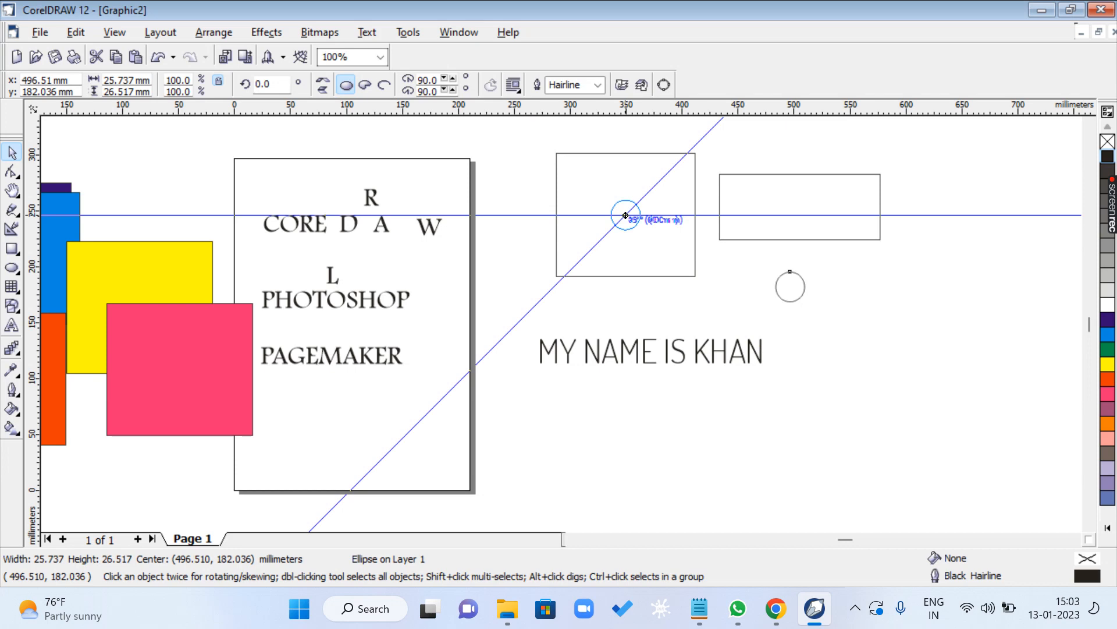
mouse_move(625, 215)
mouse_down()
mouse_move(636, 228)
mouse_move(626, 214)
mouse_up()
- Stretch the wide rectangle's left side to the larger rectangle's right edge, making it about 165 mm wide
click(746, 229)
click(727, 205)
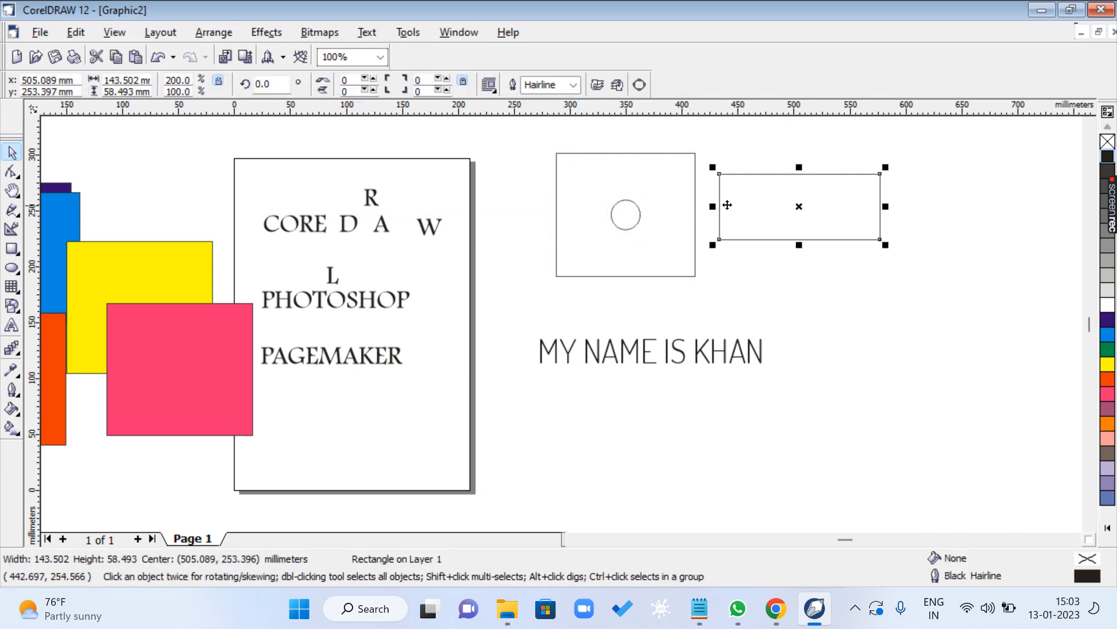
mouse_move(712, 206)
mouse_down()
mouse_move(671, 204)
mouse_move(703, 203)
mouse_move(692, 202)
mouse_up()
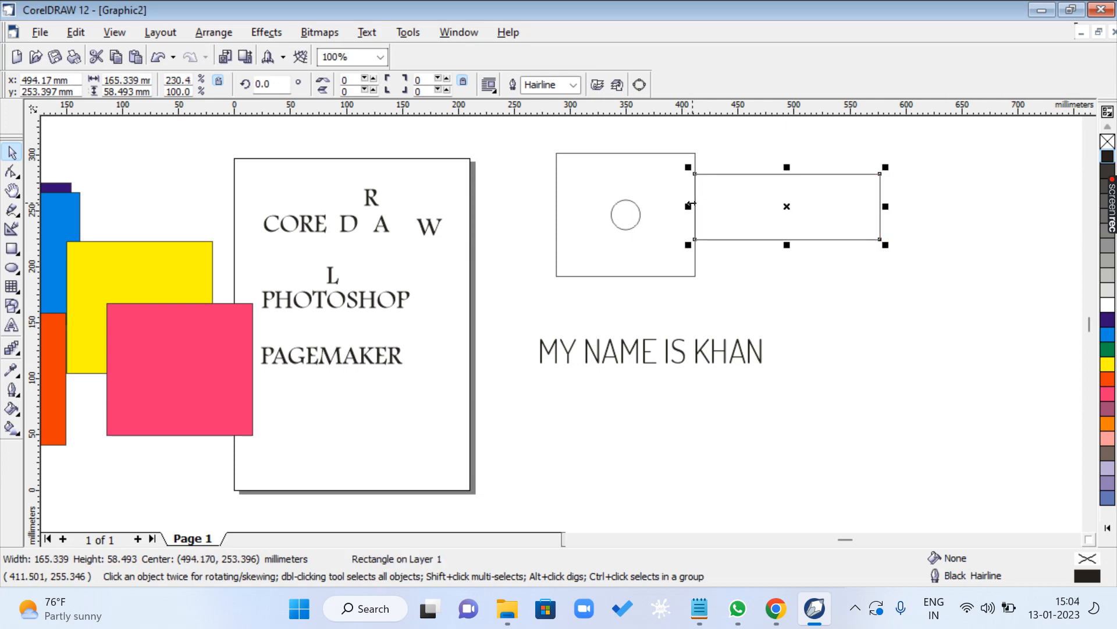
- Turn off Dynamic Guides and move the small circle slightly upward inside the larger rectangle by eye
click(114, 32)
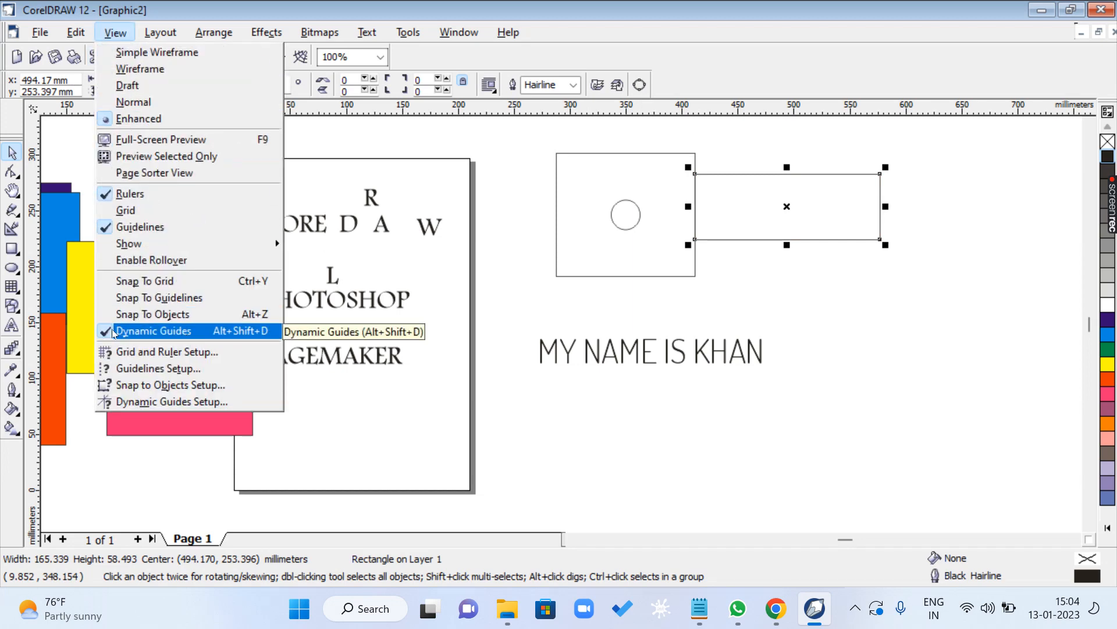
click(125, 333)
click(604, 246)
click(618, 220)
mouse_move(618, 220)
mouse_down()
mouse_move(605, 235)
mouse_move(627, 185)
mouse_move(624, 211)
mouse_up()
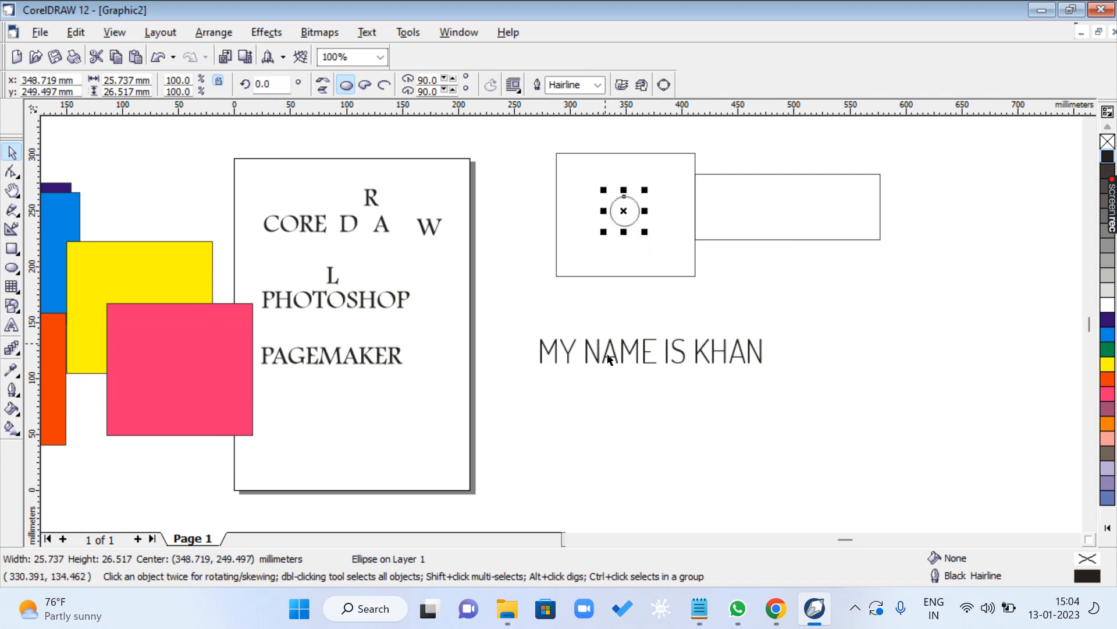
- Switch to the Notepad shortcut list and review all its entries up to the heading
click(698, 609)
click(151, 507)
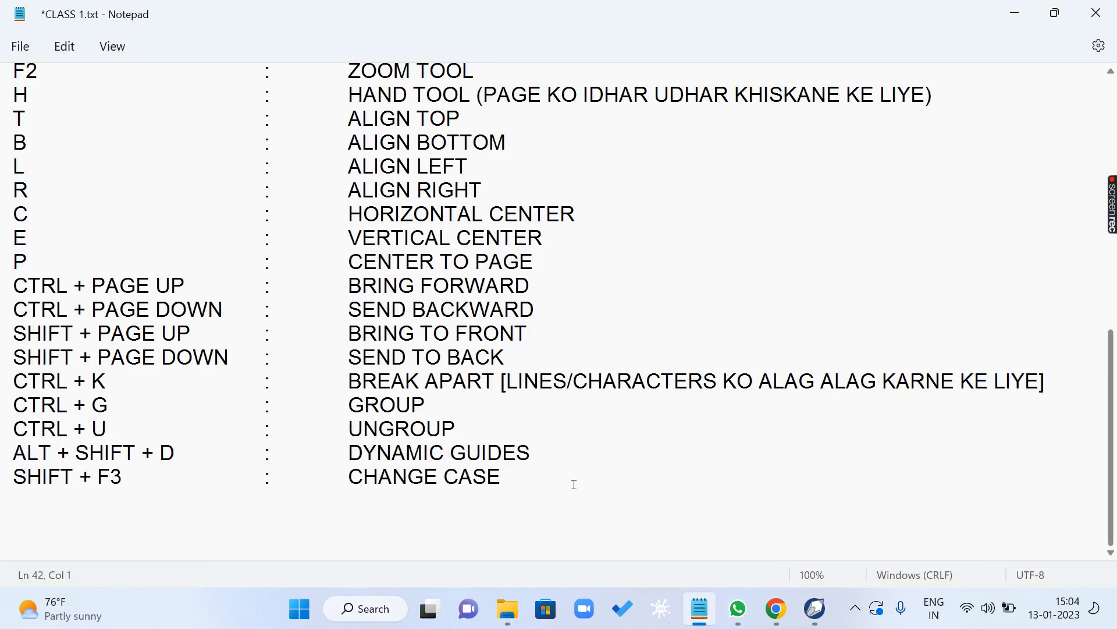
drag(574, 485, 23, 59)
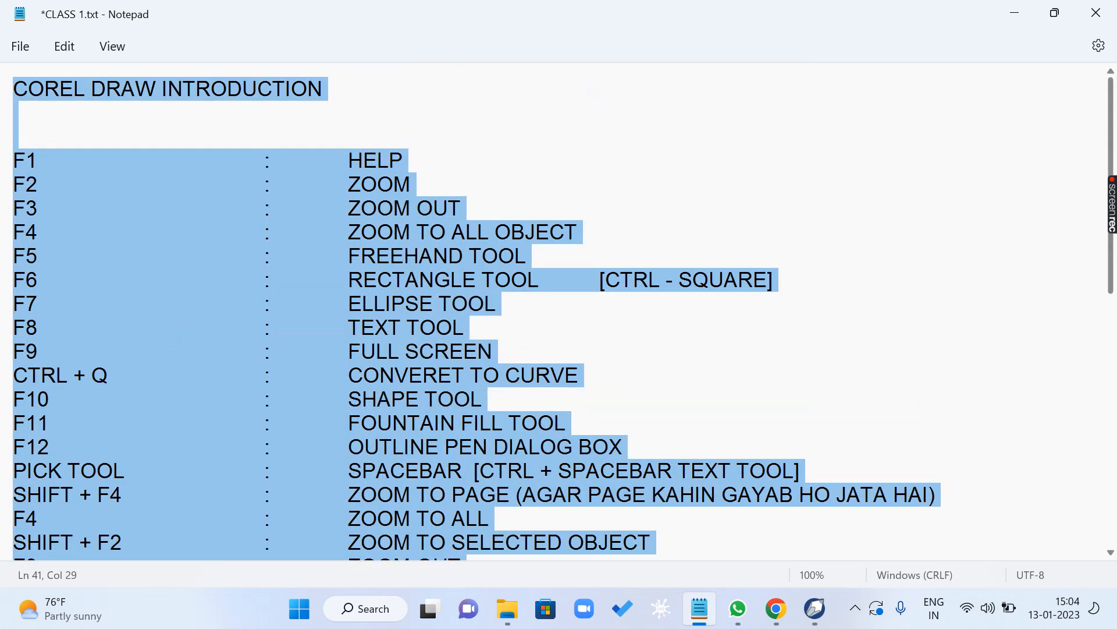
click(193, 247)
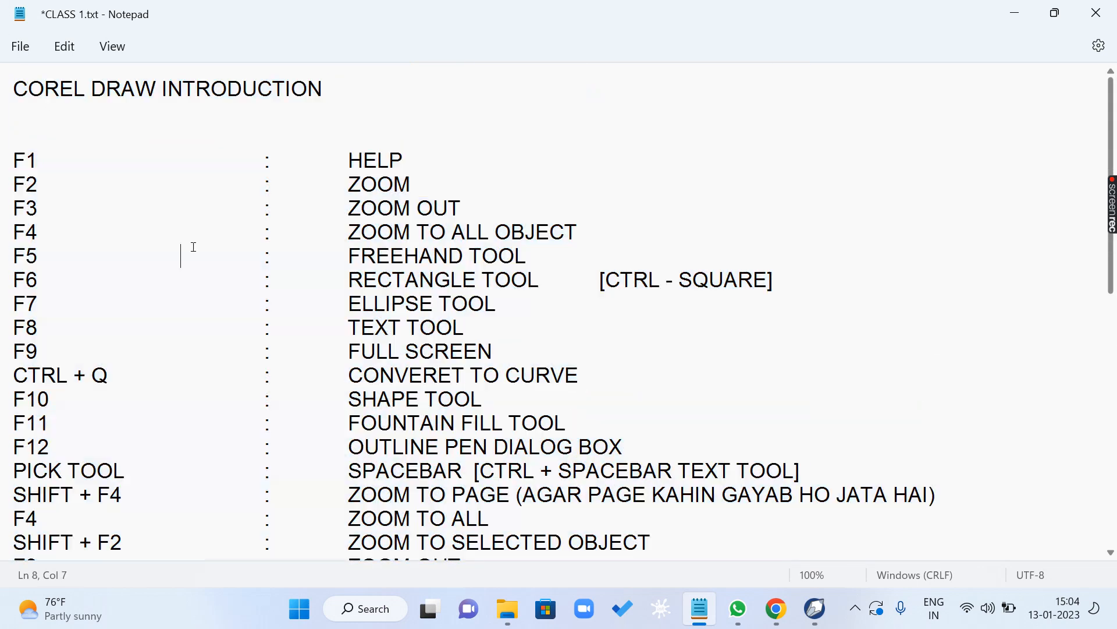
click(464, 301)
scroll(463, 301, down, 8)
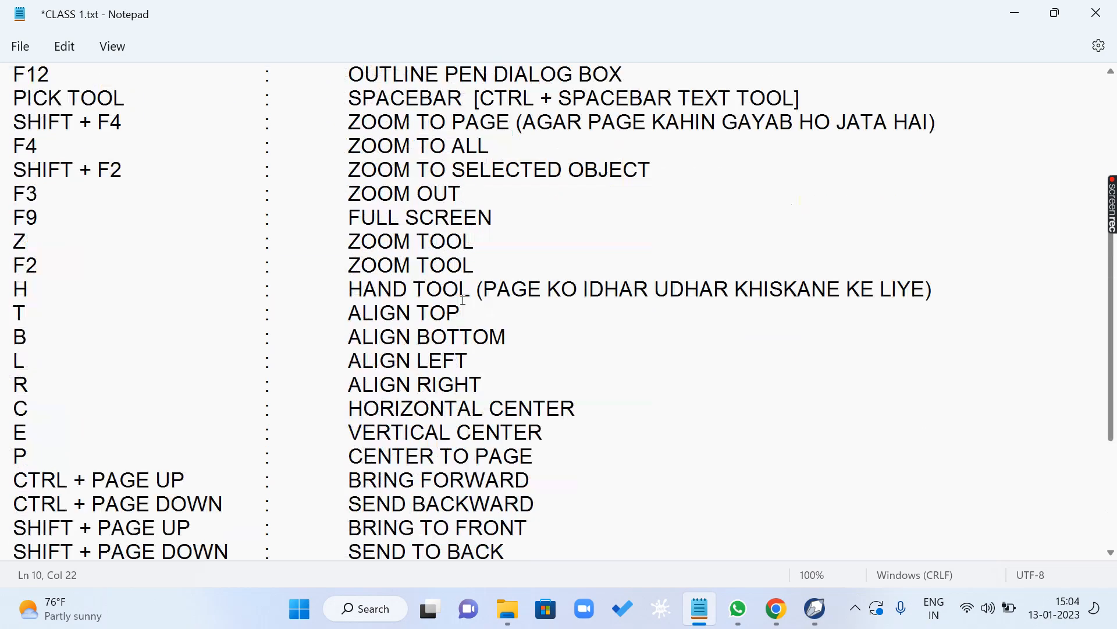
scroll(464, 301, up, 8)
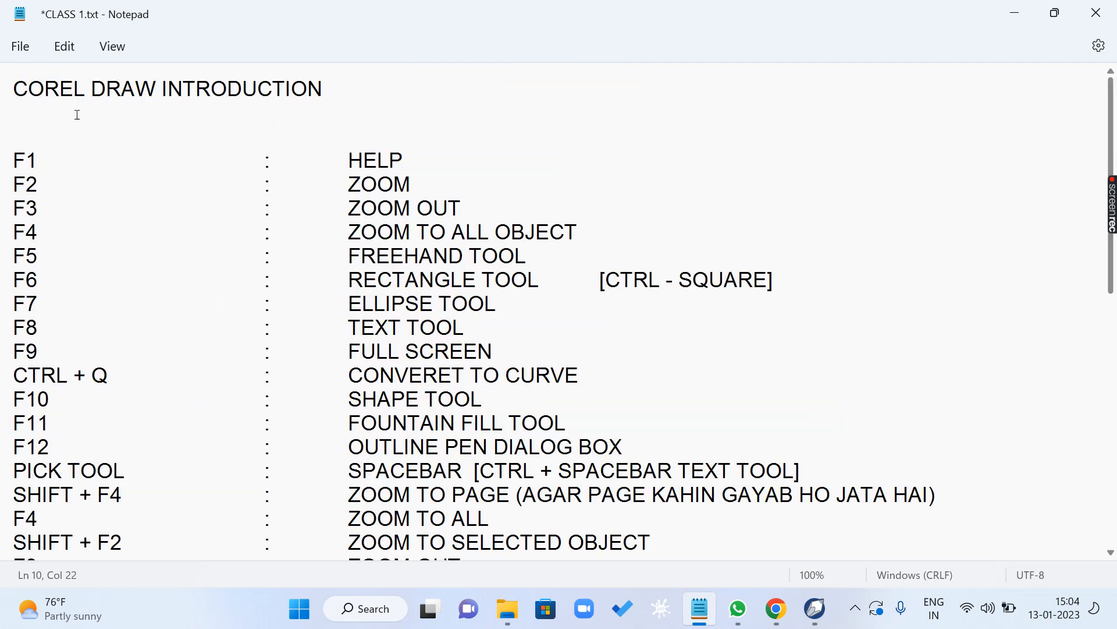
- Indent the COREL DRAW INTRODUCTION heading by seven tabs so it sits centred above the shortcut list
click(14, 87)
key(Tab)
key(Tab)
key(Tab)
key(Tab)
key(Tab)
key(Tab)
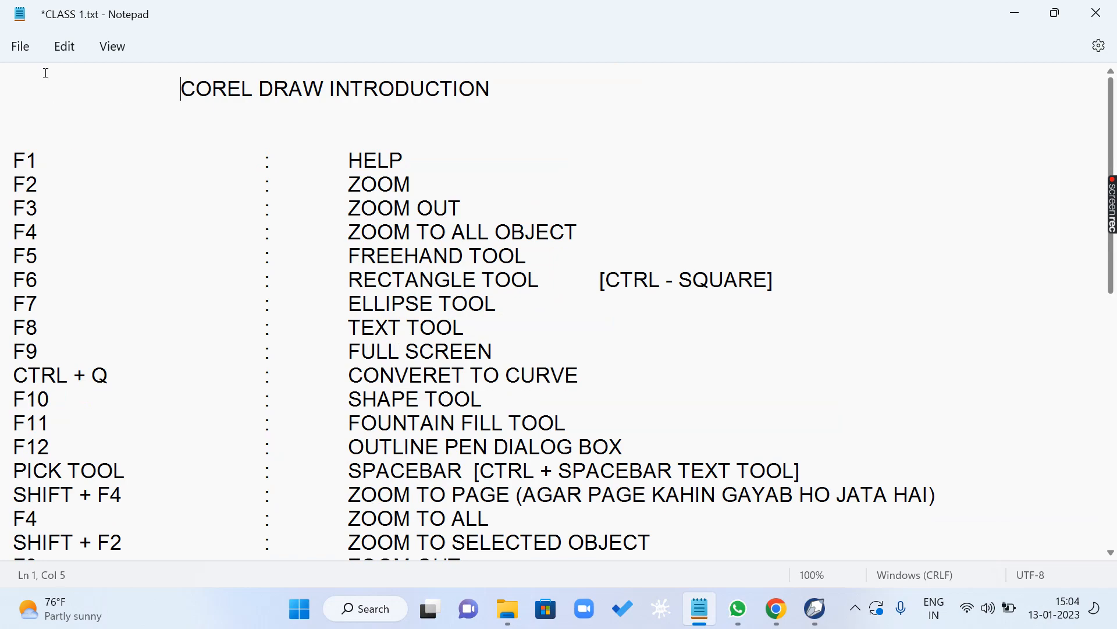
key(Tab)
scroll(364, 174, down, 8)
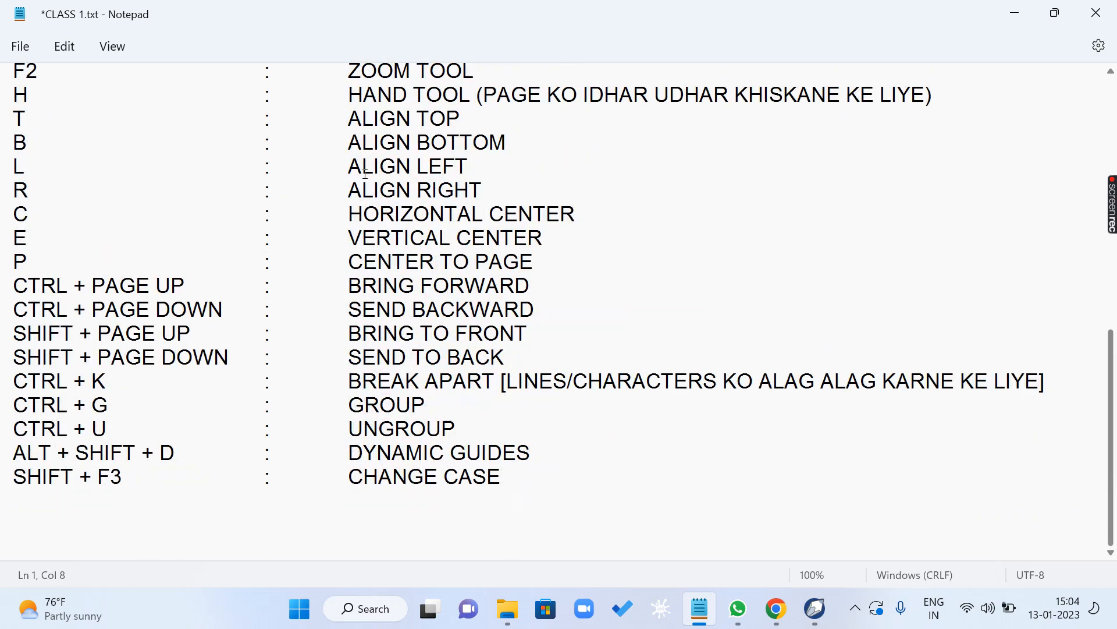
scroll(322, 333, up, 3)
scroll(285, 356, down, 3)
scroll(275, 361, up, 8)
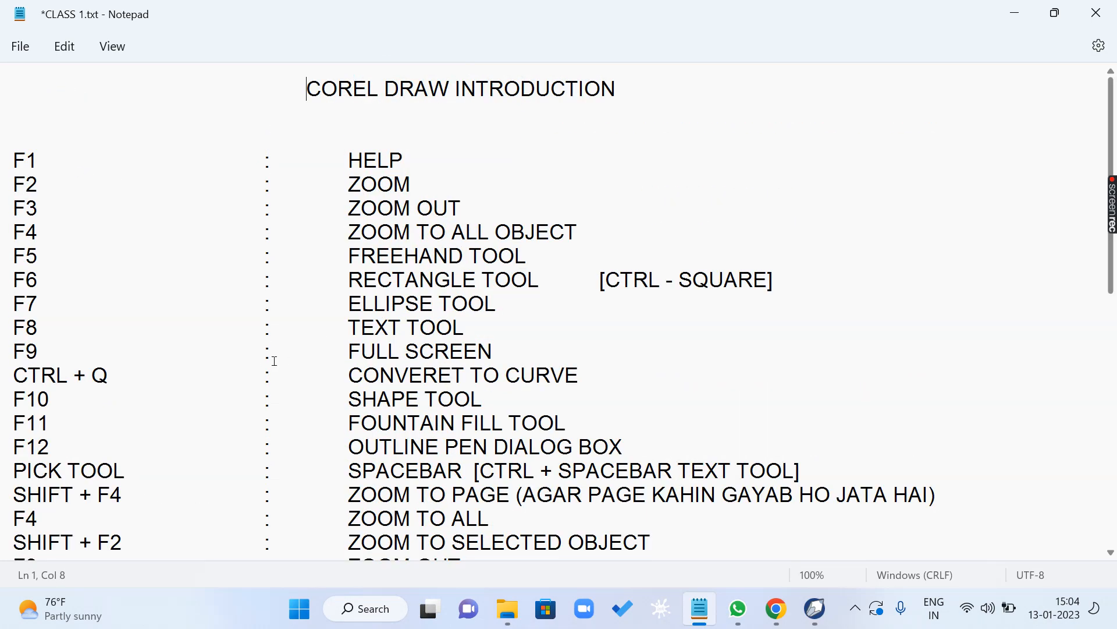